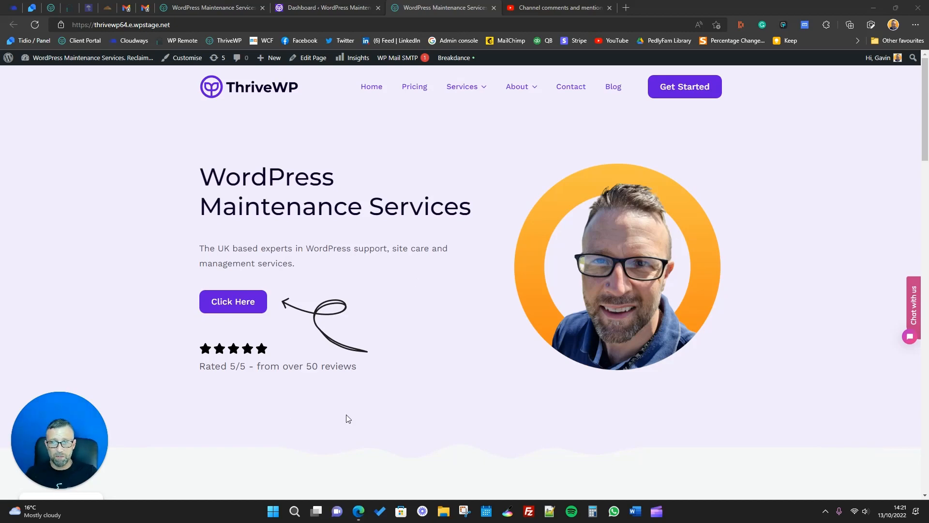
# - Open the WordPress Maintenance Services home page in the Breakdance builder
pyautogui.scroll(-4, 431, 438)
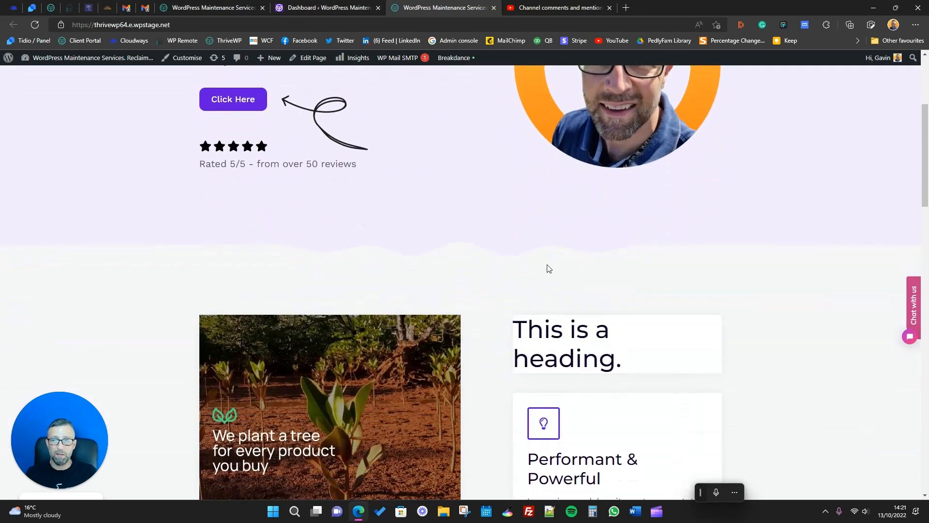
pyautogui.scroll(4, 548, 269)
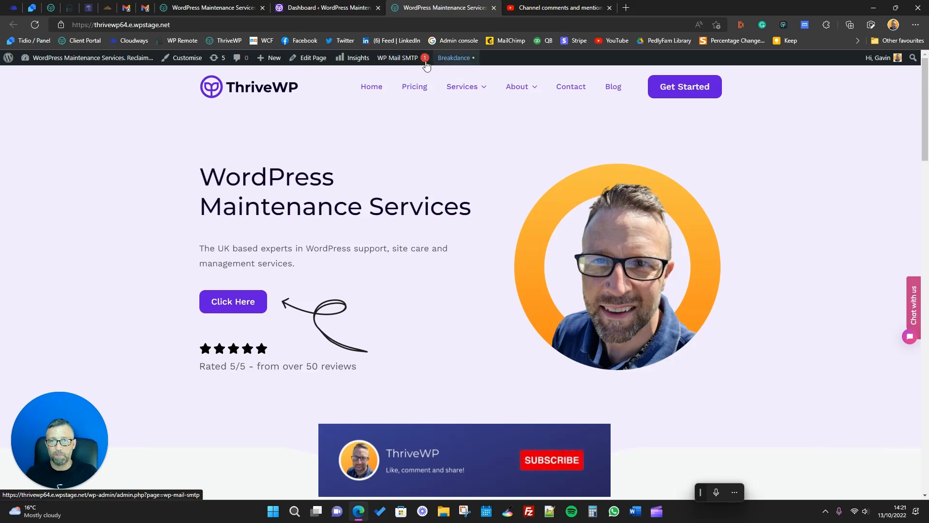
pyautogui.moveTo(450, 60)
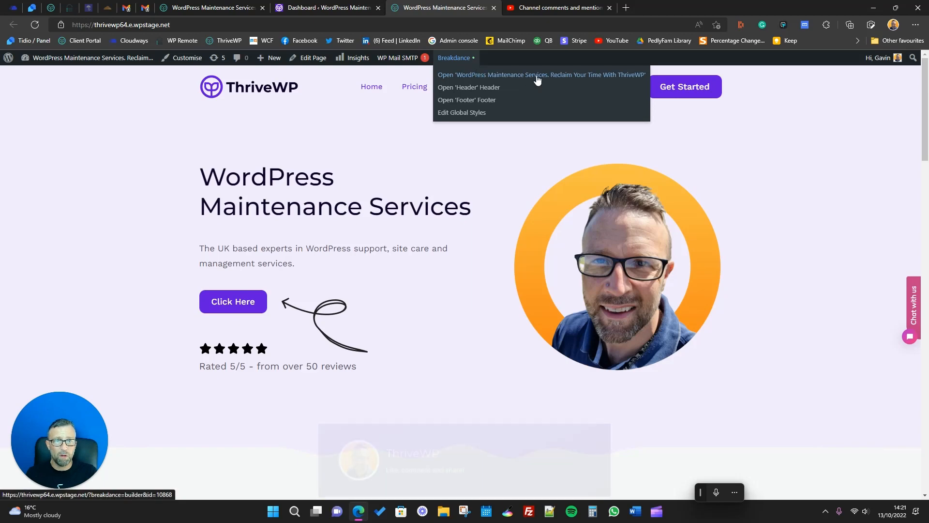
pyautogui.click(488, 75)
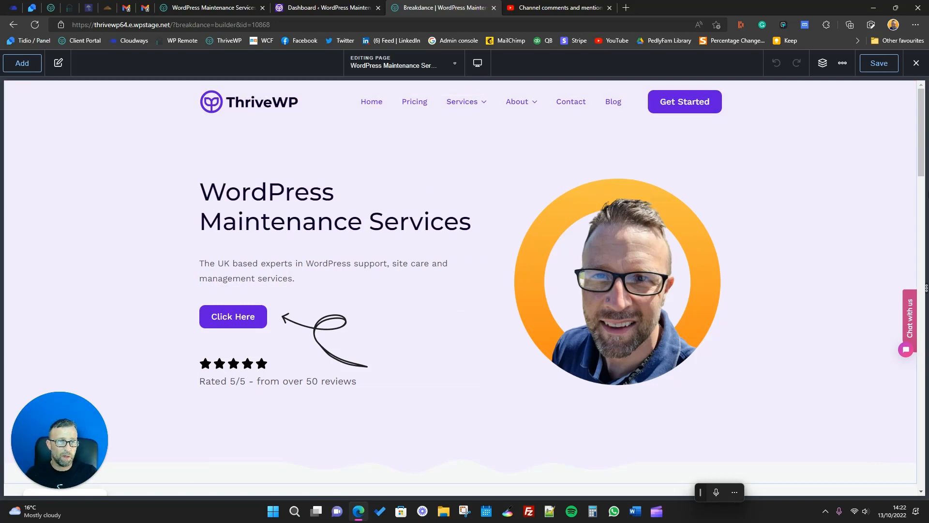
# - Look through the whole page in the builder, from the hero section down to the footer and back
pyautogui.scroll(-15, 800, 404)
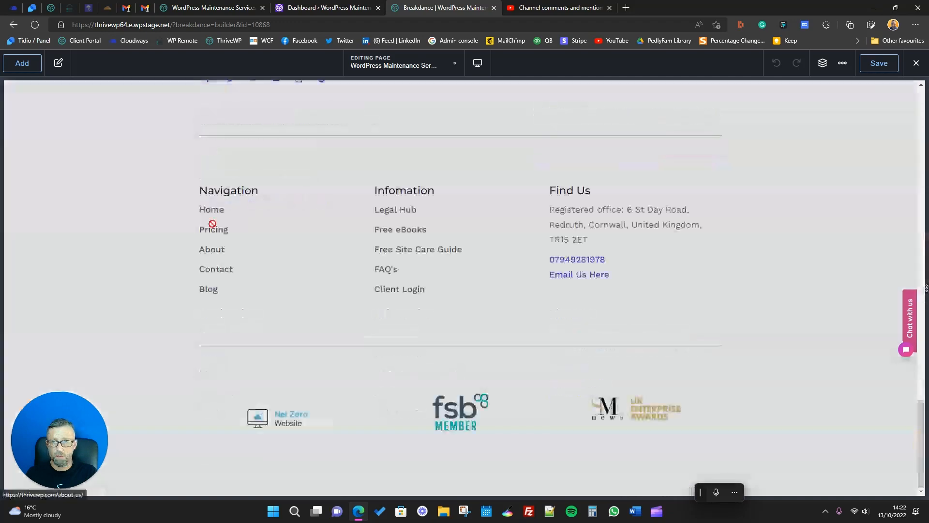
pyautogui.scroll(4, 512, 312)
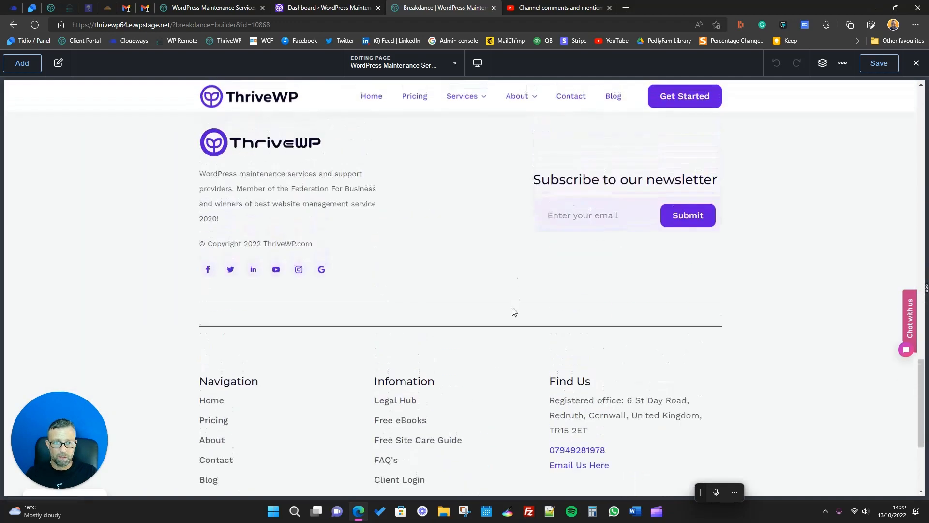
pyautogui.scroll(-3, 485, 436)
pyautogui.scroll(4, 455, 354)
pyautogui.scroll(5, 453, 353)
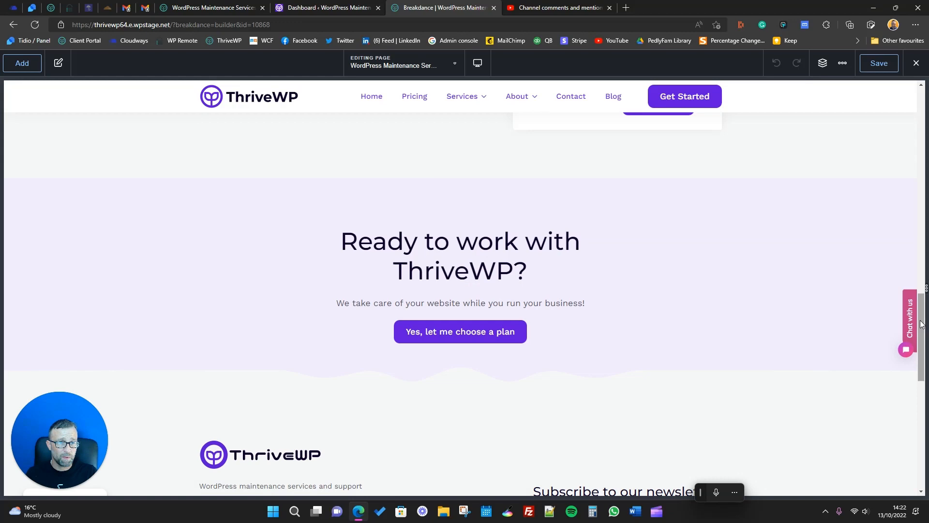
pyautogui.moveTo(922, 324); pyautogui.dragTo(450, 190)
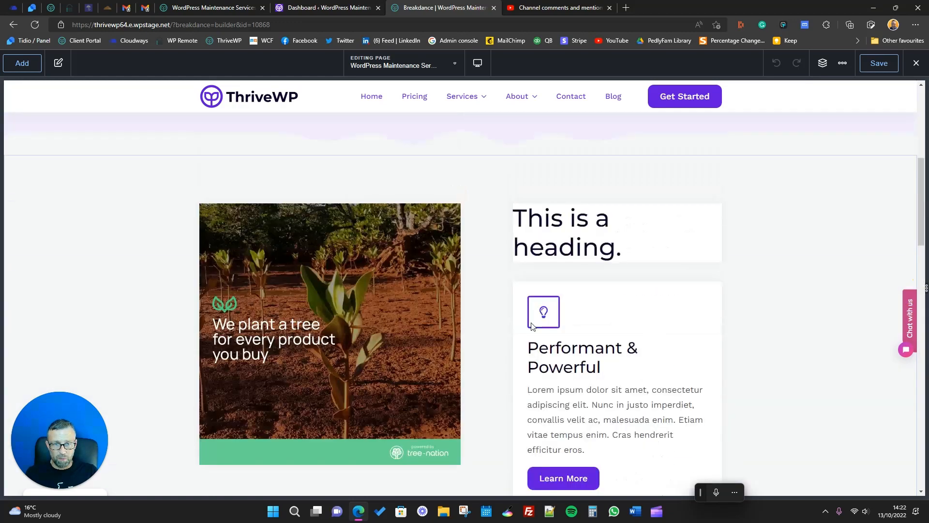
pyautogui.scroll(2, 531, 325)
pyautogui.scroll(5, 329, 382)
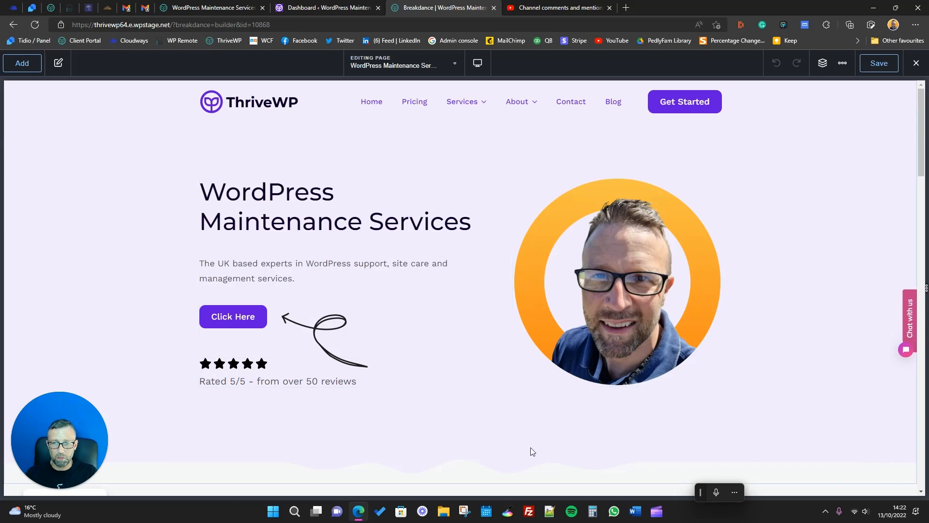
# - Show the page structure, select the hero section, and collapse the element tree to the top-level sections
pyautogui.click(823, 63)
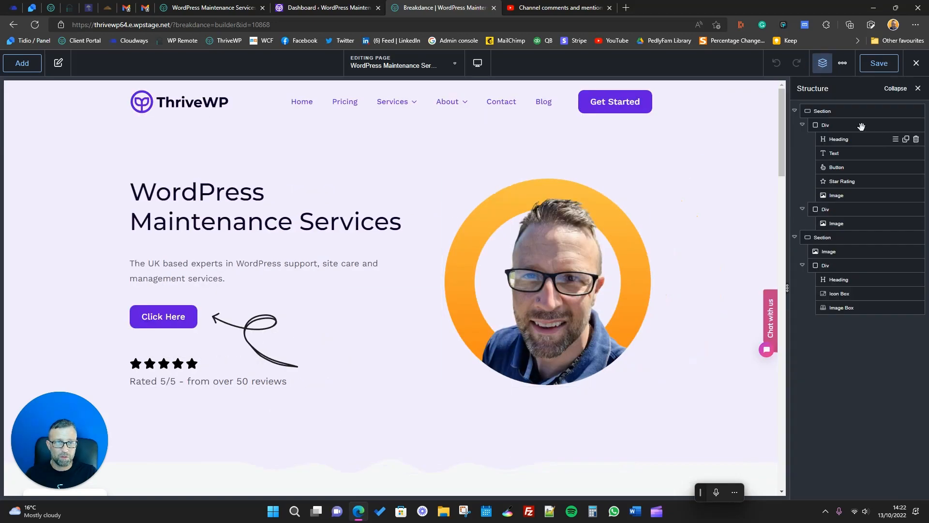
pyautogui.click(825, 112)
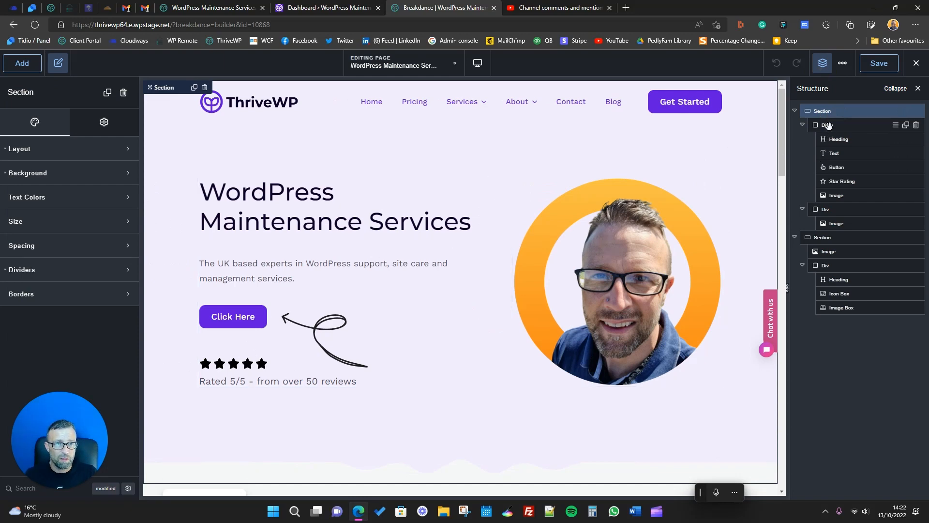
pyautogui.click(895, 89)
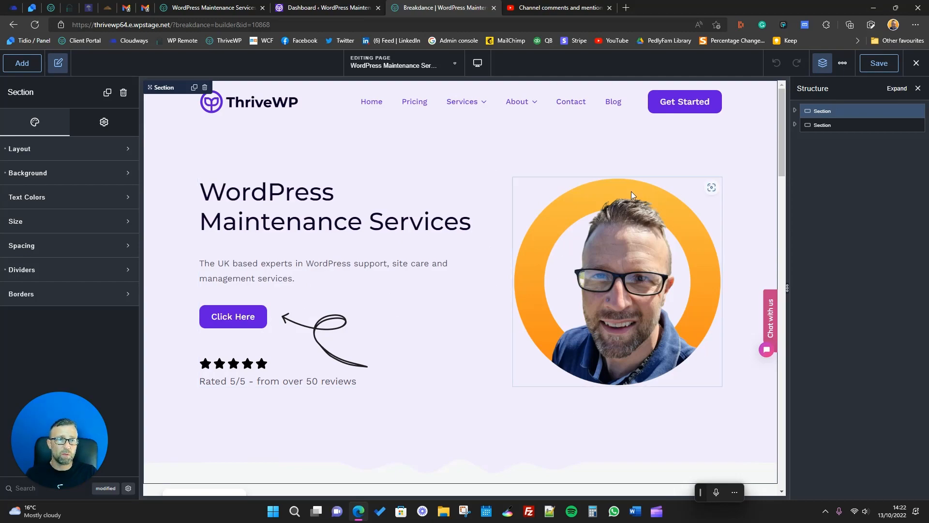
# - Examine how the hero and the image-and-cards content below it correspond to the two sections in the structure
pyautogui.scroll(-7, 631, 193)
pyautogui.scroll(-10, 631, 236)
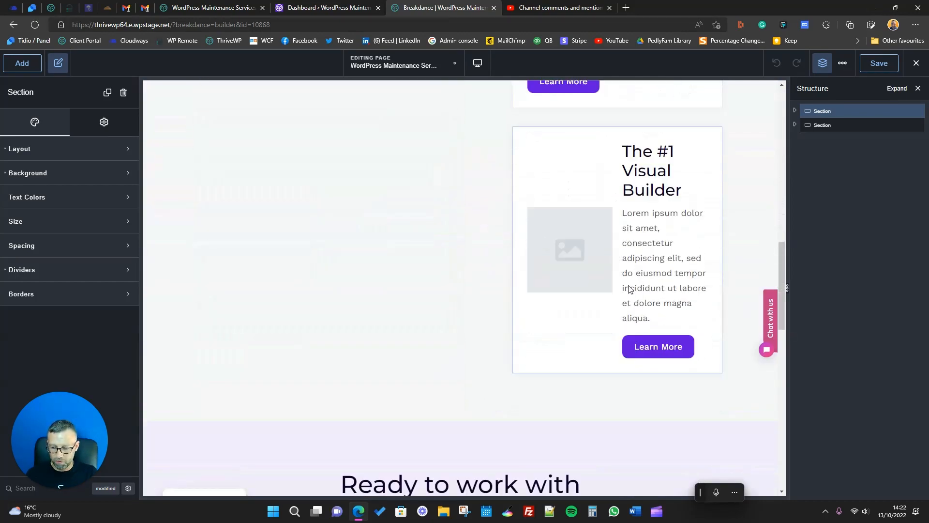
pyautogui.scroll(10, 629, 280)
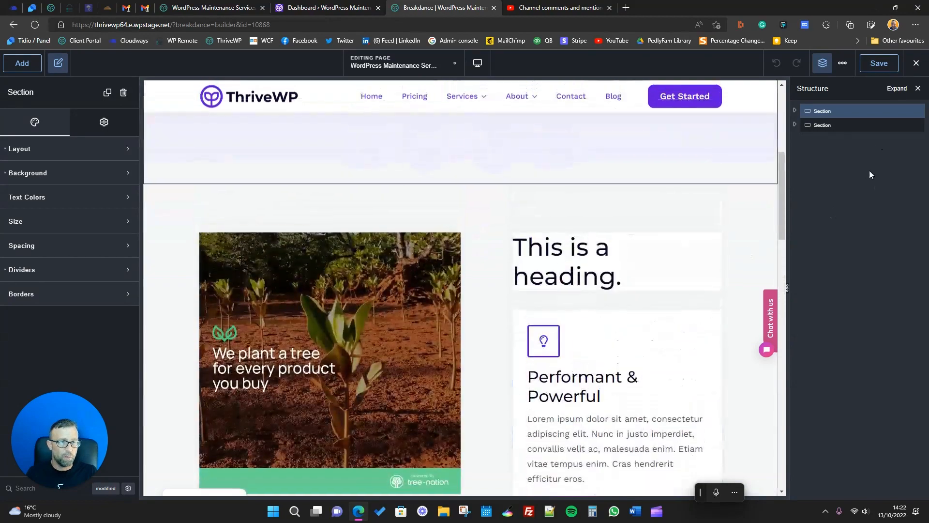
pyautogui.scroll(8, 591, 315)
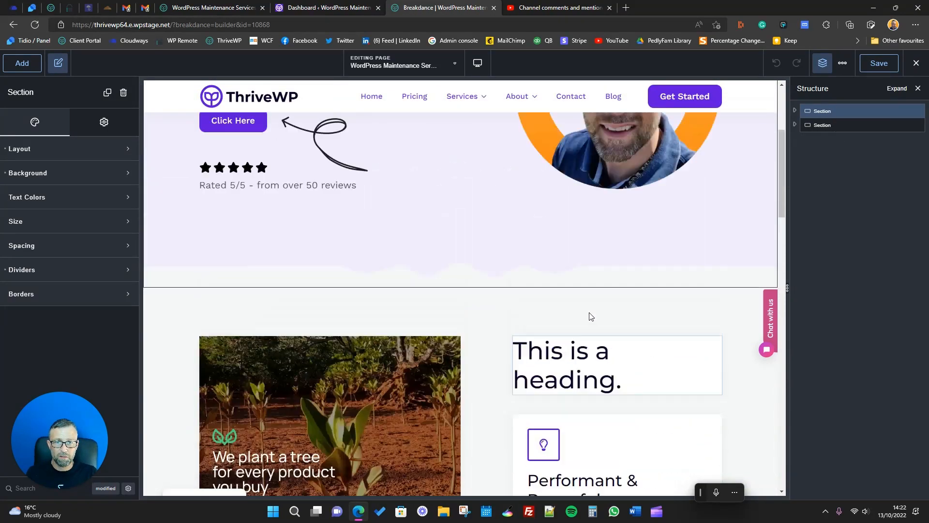
pyautogui.scroll(-3, 384, 283)
pyautogui.scroll(-6, 385, 283)
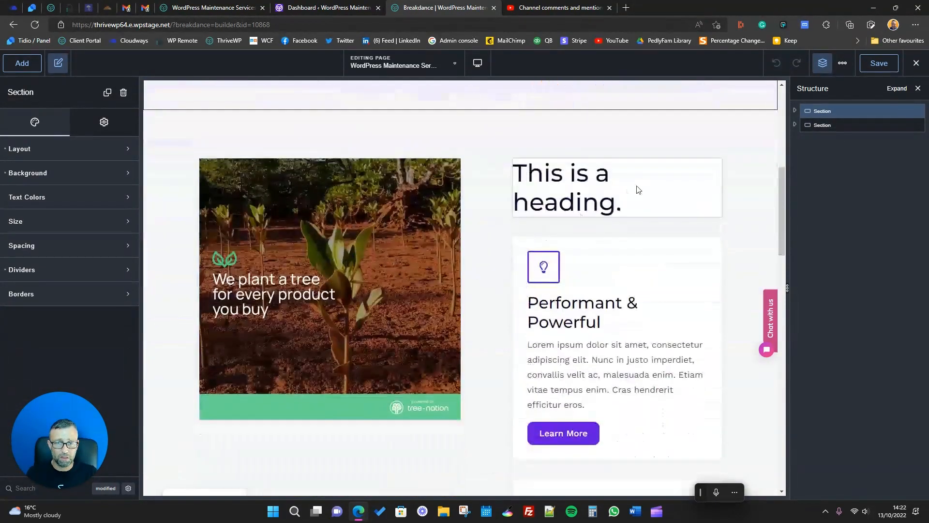
pyautogui.click(870, 126)
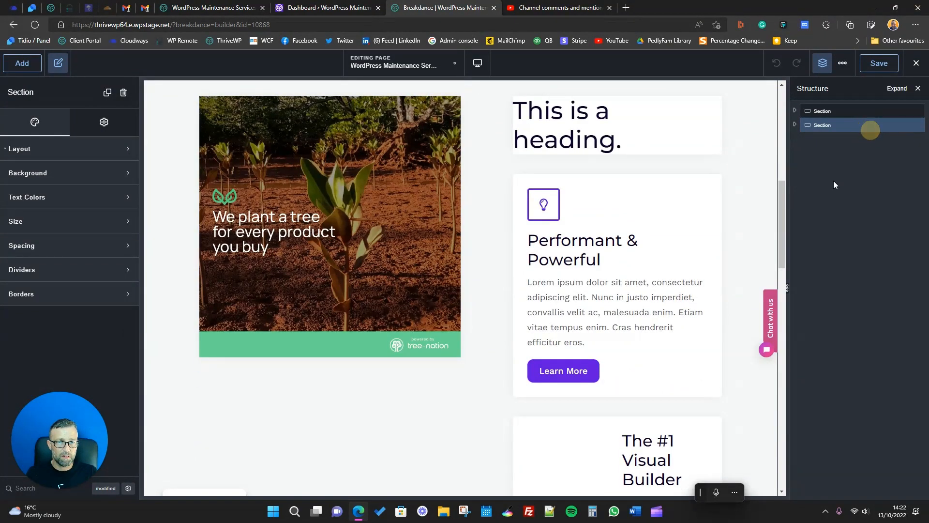
pyautogui.scroll(-4, 591, 274)
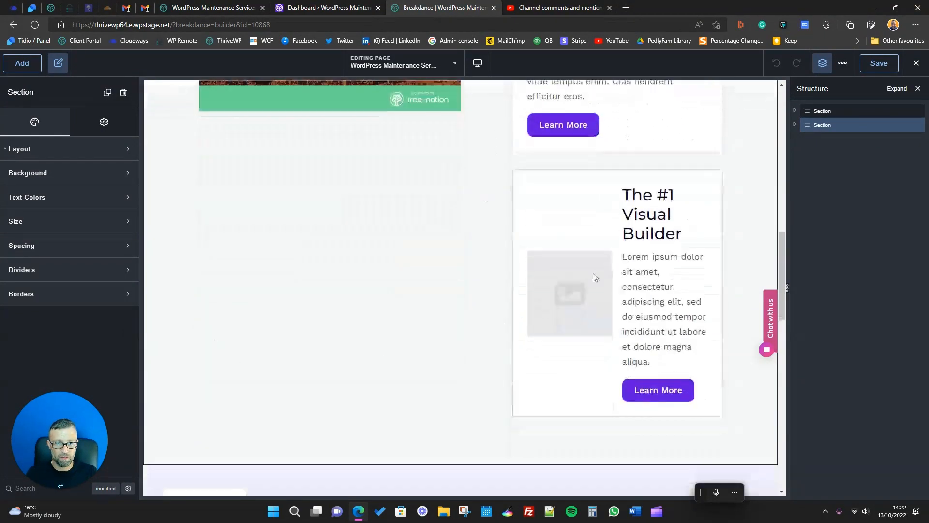
pyautogui.scroll(10, 476, 344)
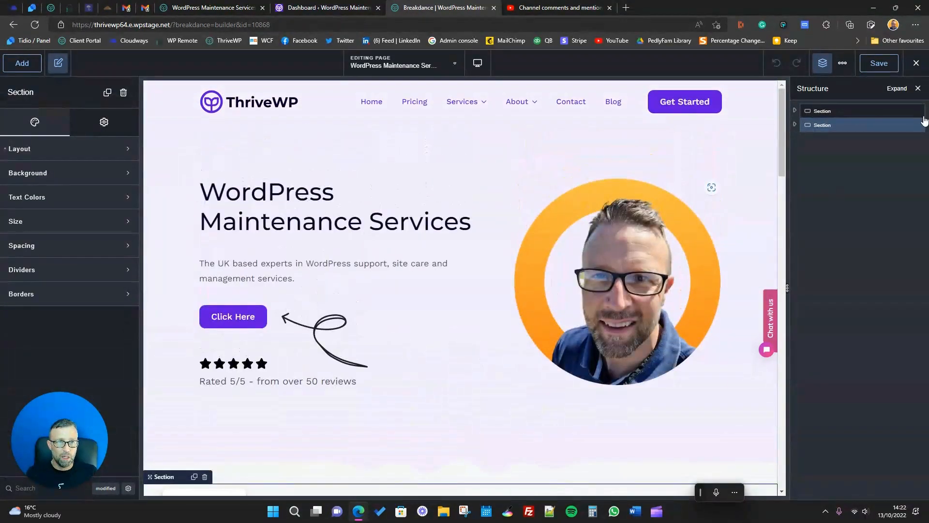
# - Expand the hero section in the structure and inspect its text div and its image div
pyautogui.click(795, 111)
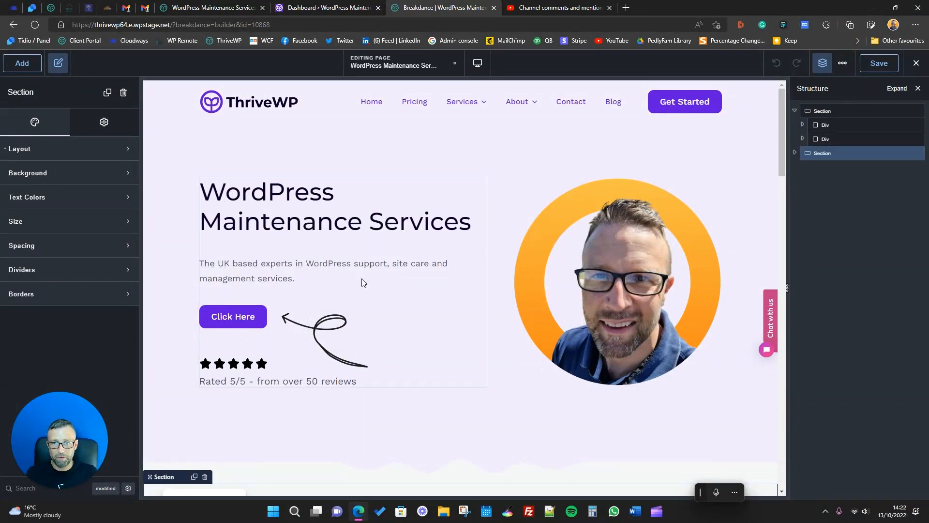
pyautogui.click(835, 125)
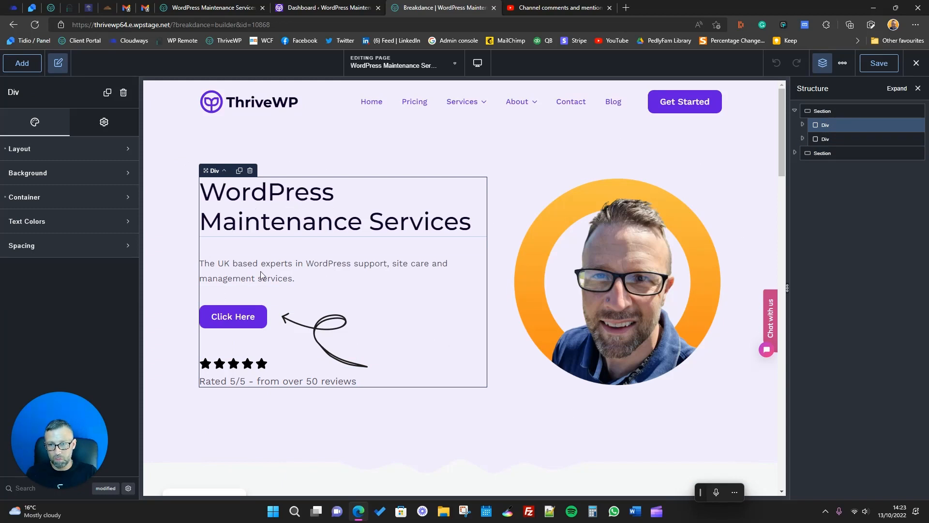
pyautogui.click(860, 140)
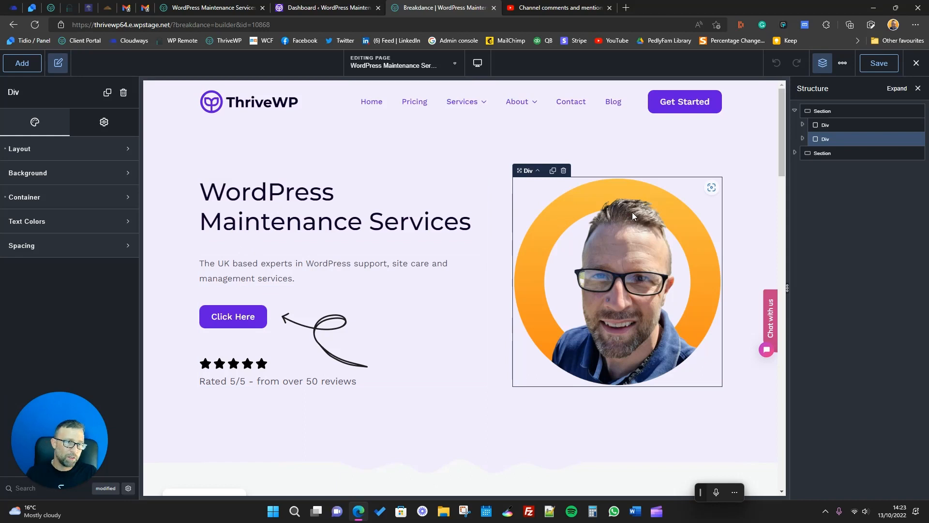
# - Review the hero section's layout settings, including its horizontal alignment options
pyautogui.click(838, 111)
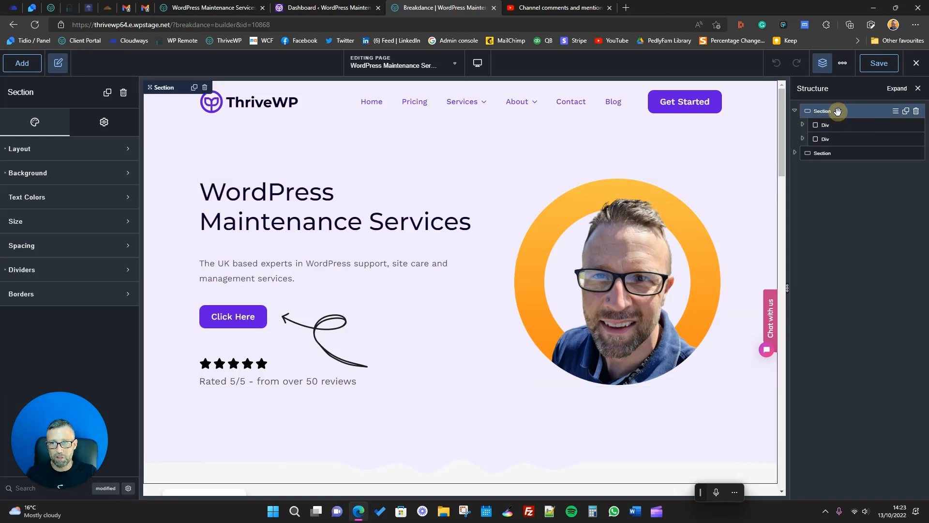
pyautogui.click(79, 149)
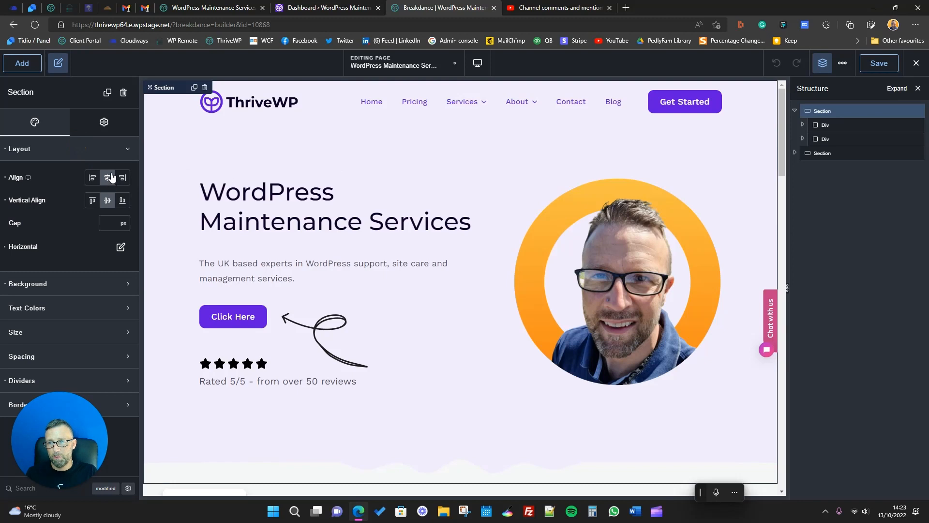
pyautogui.click(121, 248)
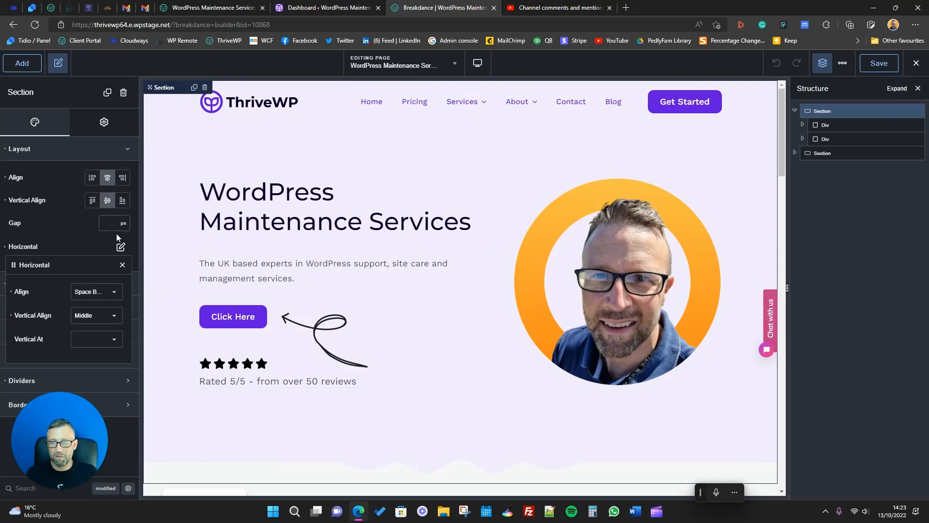
pyautogui.click(91, 251)
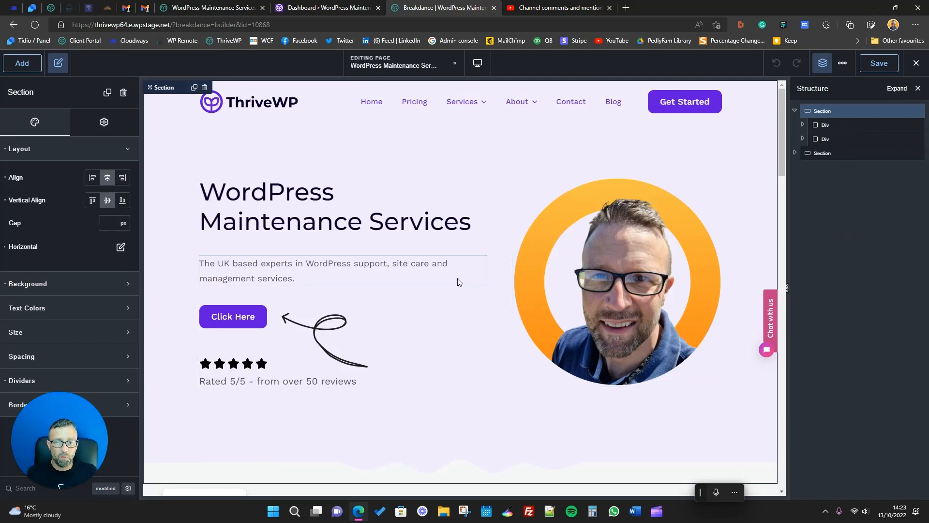
# - Delete the image and the div with its contents from the second section, keeping the section itself
pyautogui.scroll(-2, 472, 365)
pyautogui.scroll(-2, 382, 184)
pyautogui.scroll(5, 444, 222)
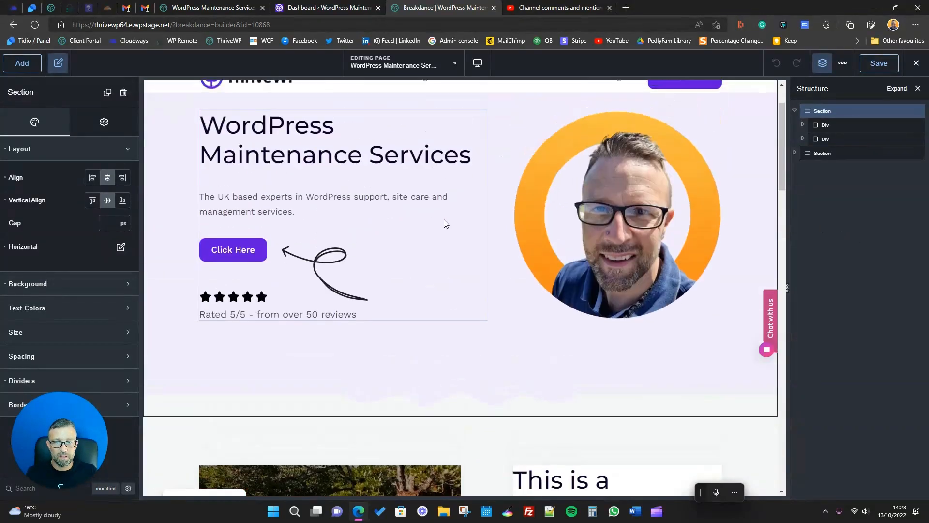
pyautogui.scroll(-3, 585, 310)
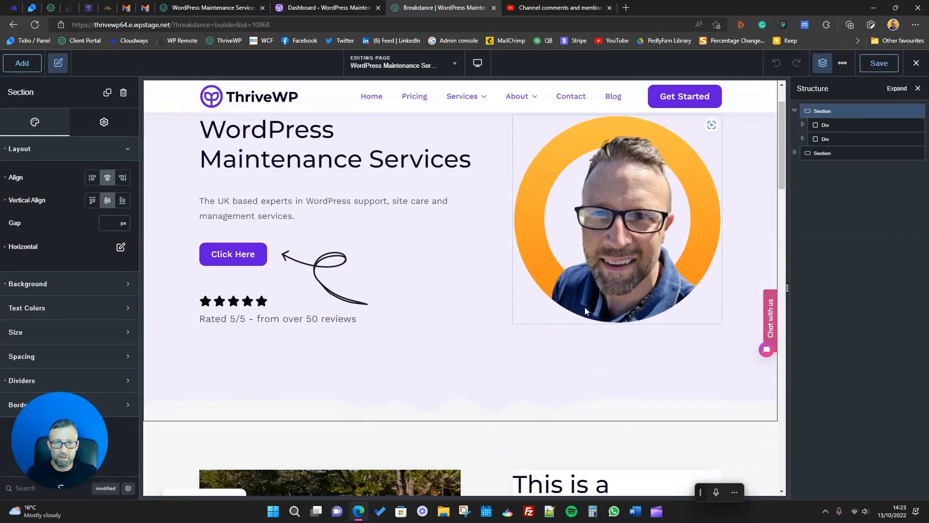
pyautogui.scroll(-3, 666, 361)
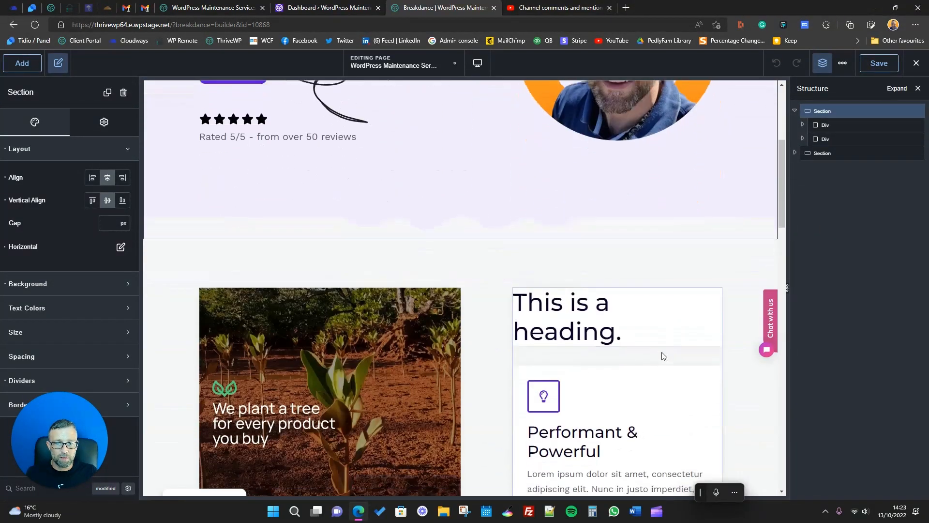
pyautogui.click(840, 153)
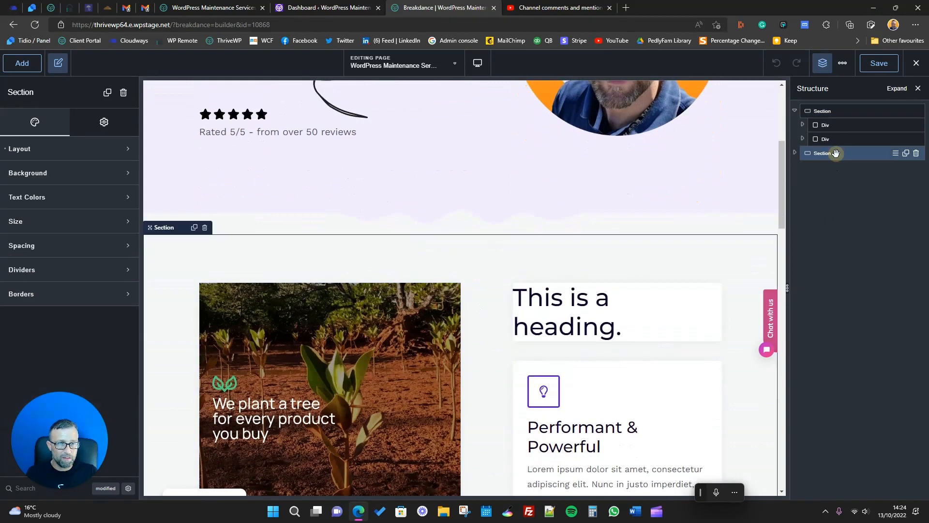
pyautogui.click(795, 153)
pyautogui.click(916, 168)
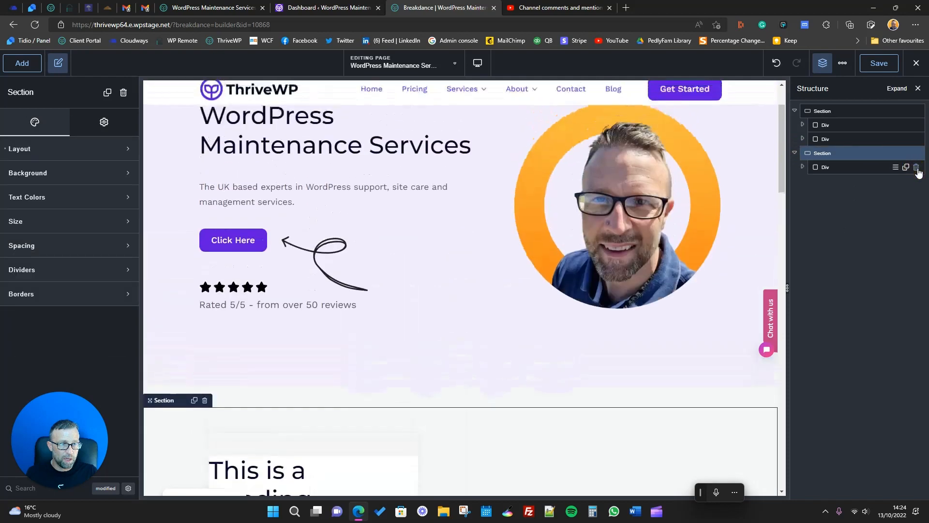
pyautogui.click(916, 168)
# - Set the emptied second section's background color to the saved Light Purple swatch, #F2ECFD
pyautogui.scroll(-3, 550, 310)
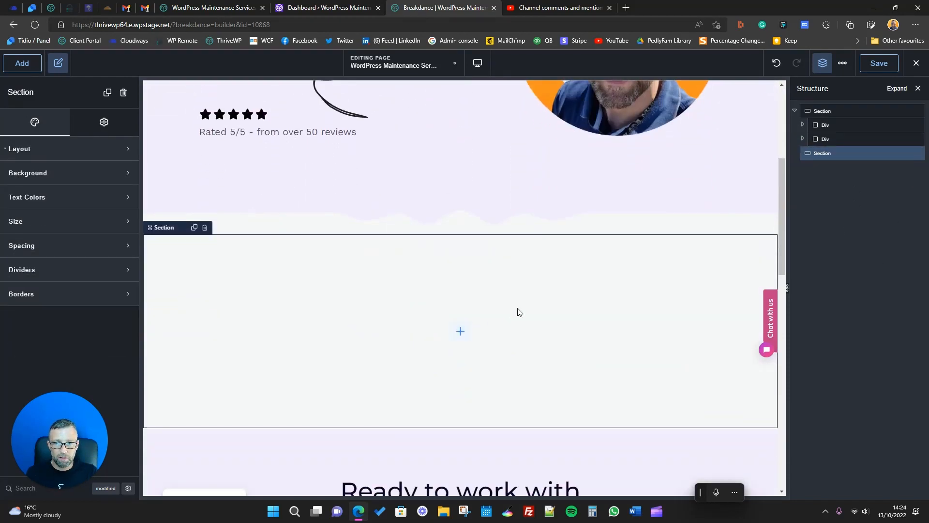
pyautogui.scroll(3, 494, 266)
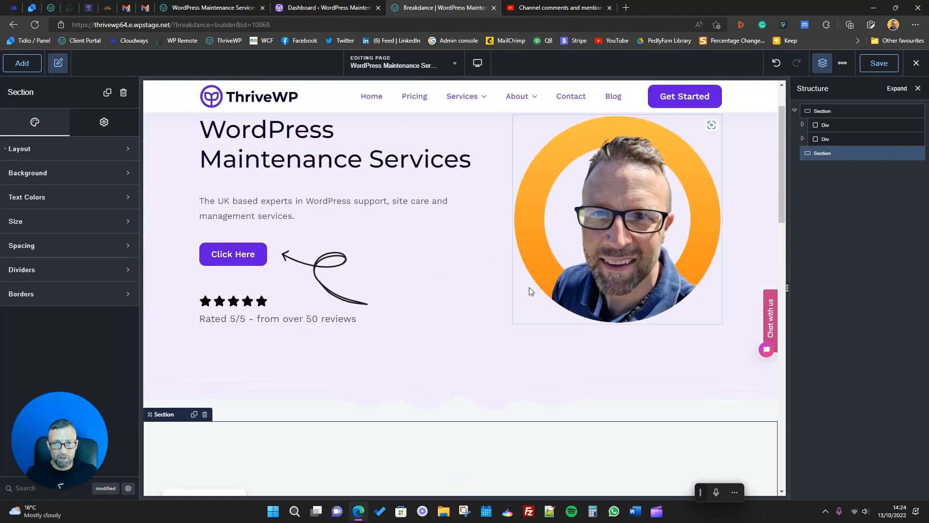
pyautogui.scroll(-2, 530, 288)
pyautogui.scroll(-1, 424, 374)
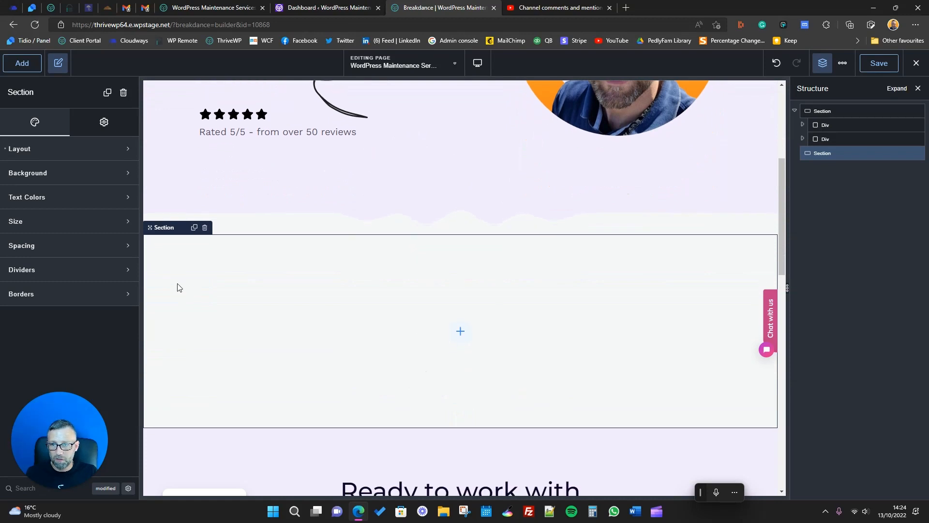
pyautogui.click(808, 159)
pyautogui.click(50, 174)
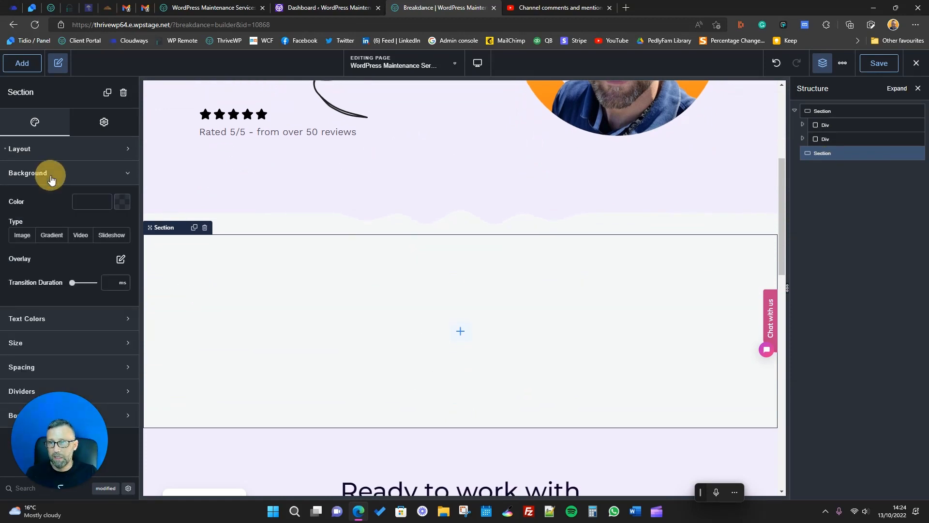
pyautogui.click(123, 208)
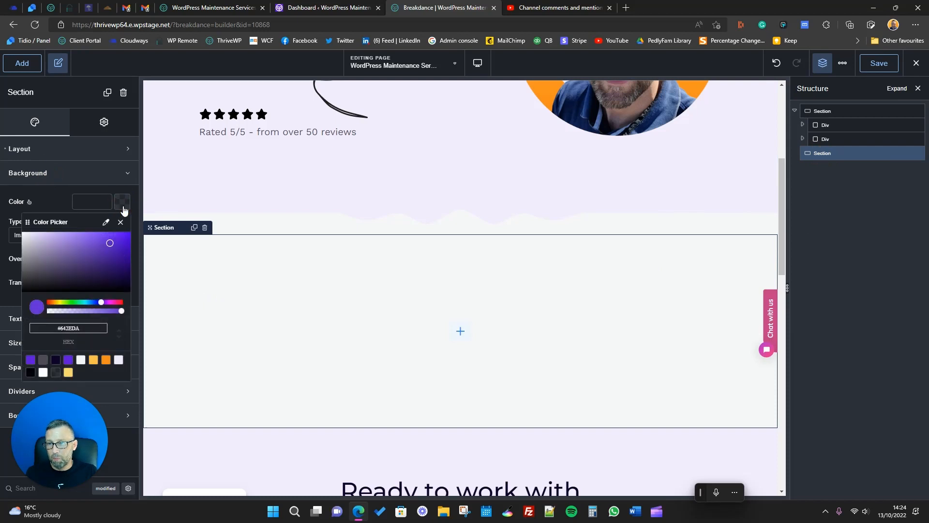
pyautogui.click(118, 361)
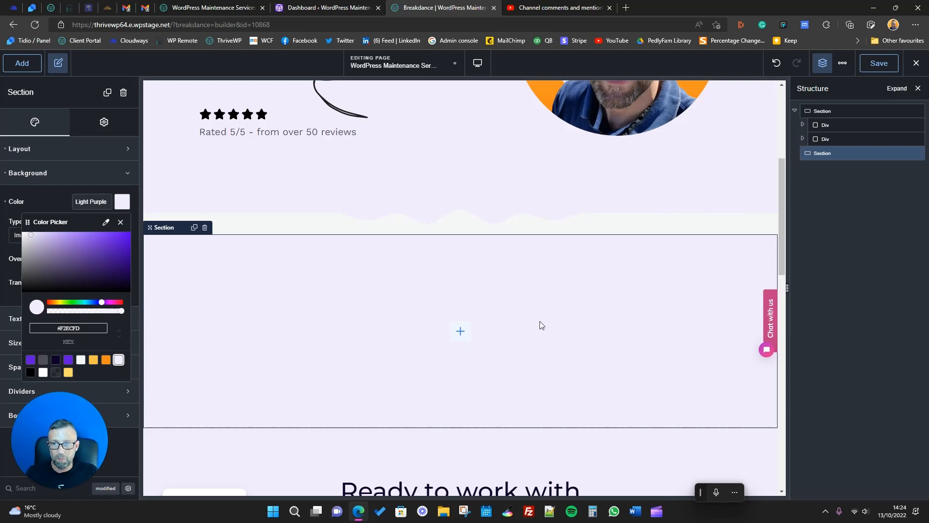
pyautogui.click(839, 288)
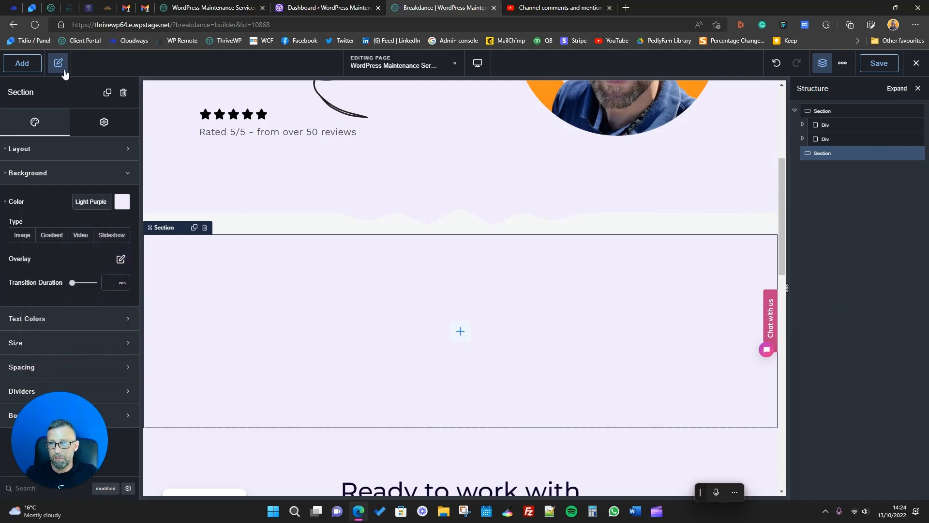
# - Add a Div element inside the second section and duplicate it to make a second div
pyautogui.click(21, 63)
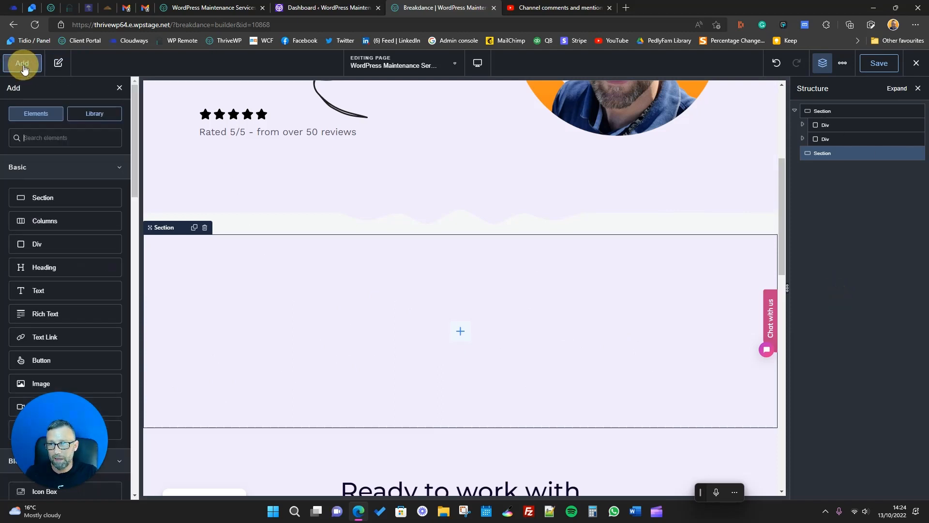
pyautogui.click(39, 246)
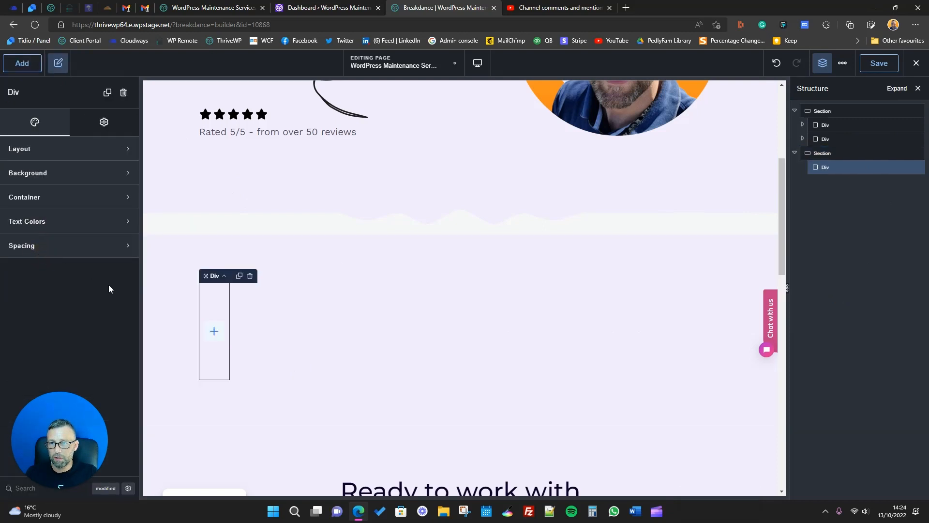
pyautogui.click(21, 63)
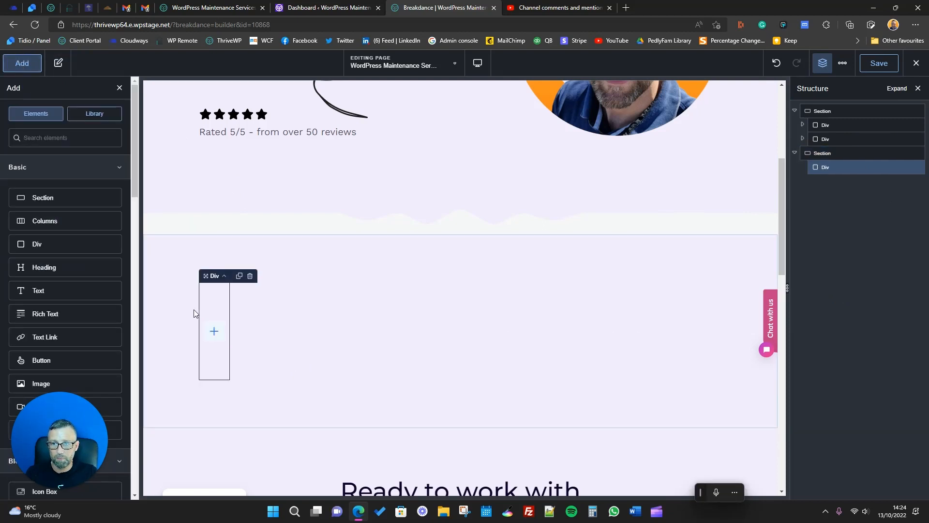
pyautogui.click(239, 276)
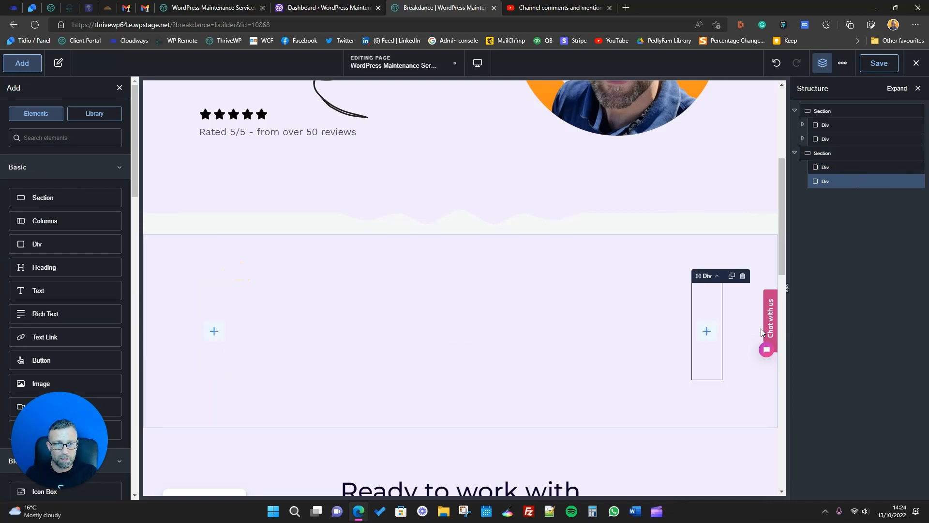
# - Clear the second section's layout settings, including its horizontal alignment, and compare the arrangement of its divs with the hero section
pyautogui.click(822, 153)
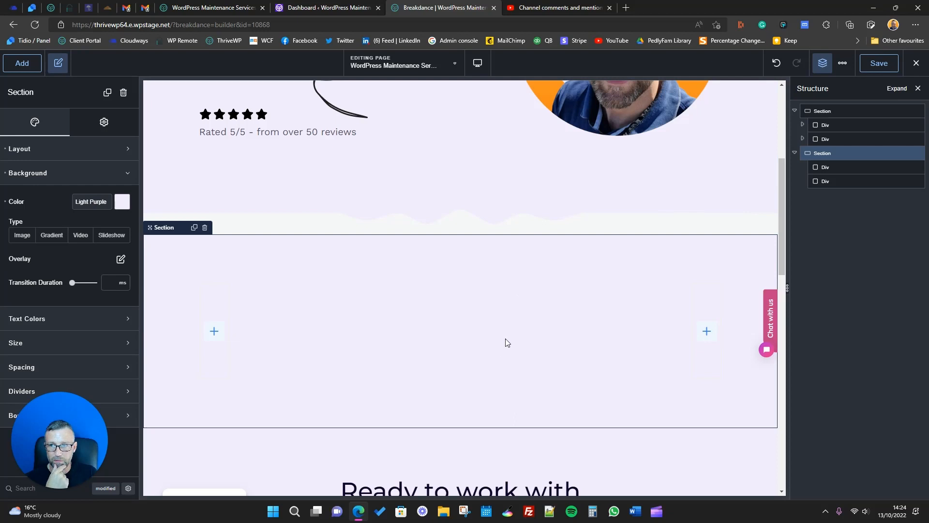
pyautogui.click(65, 149)
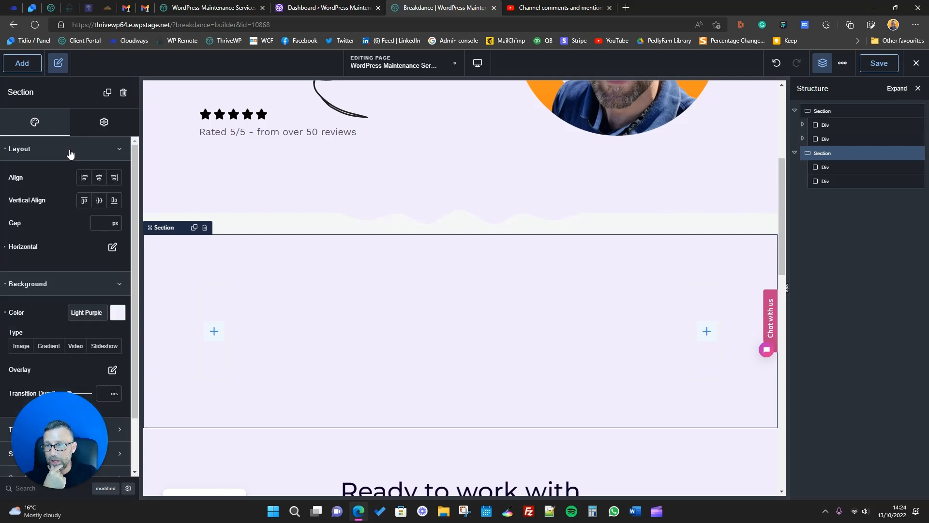
pyautogui.click(112, 248)
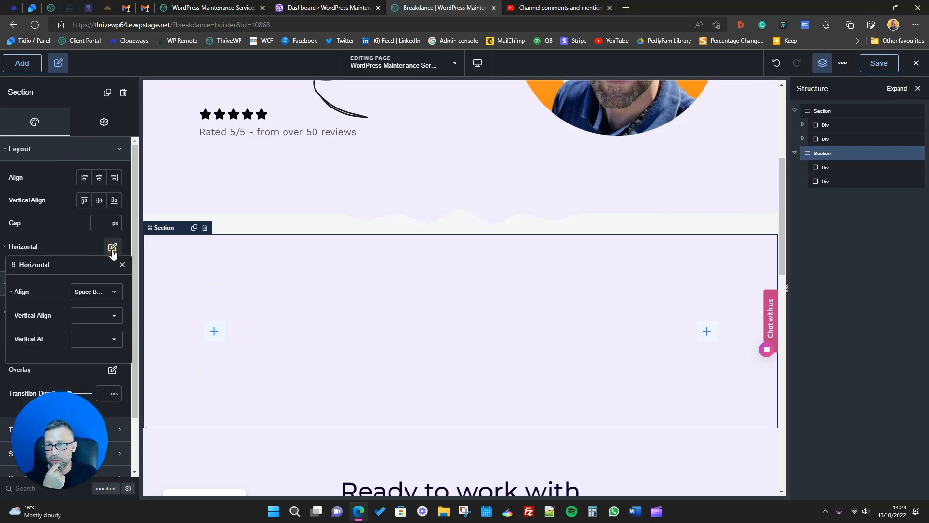
pyautogui.click(106, 296)
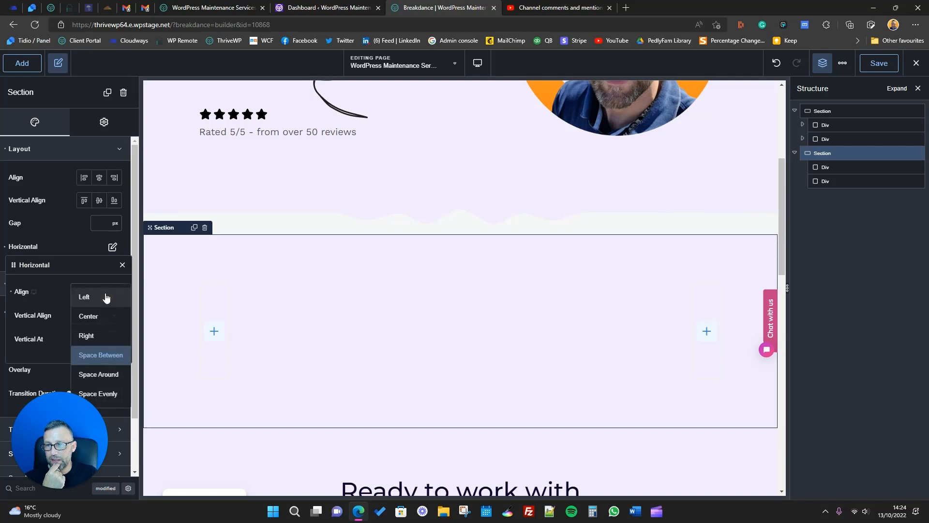
pyautogui.click(92, 264)
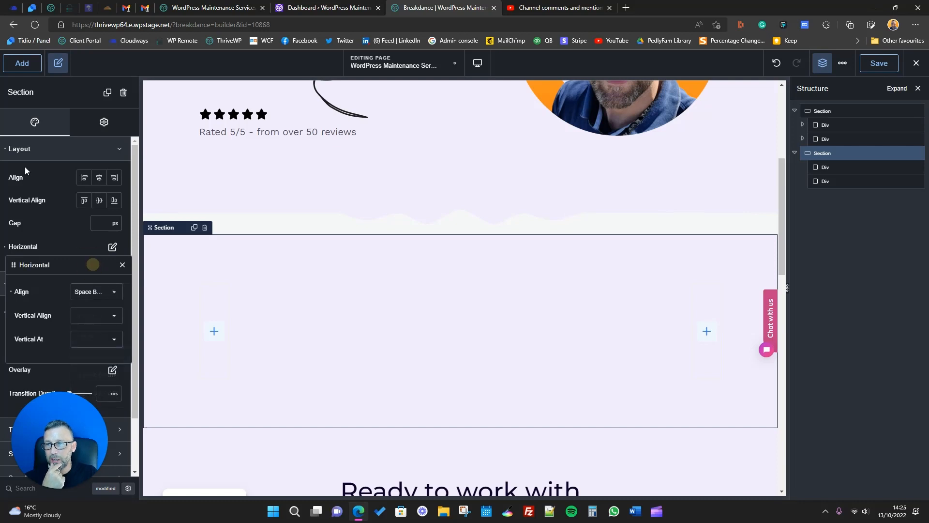
pyautogui.click(5, 149)
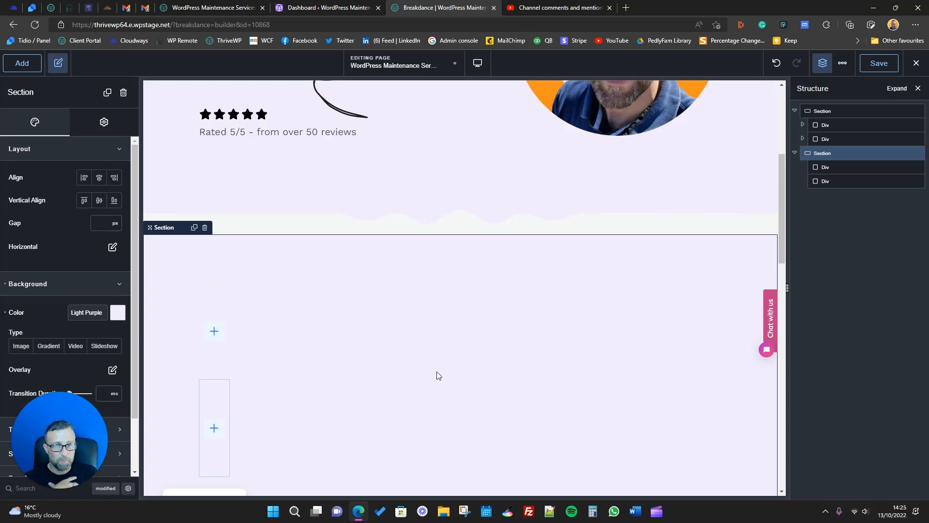
pyautogui.scroll(-1, 441, 374)
pyautogui.scroll(-1, 442, 374)
pyautogui.scroll(1, 306, 293)
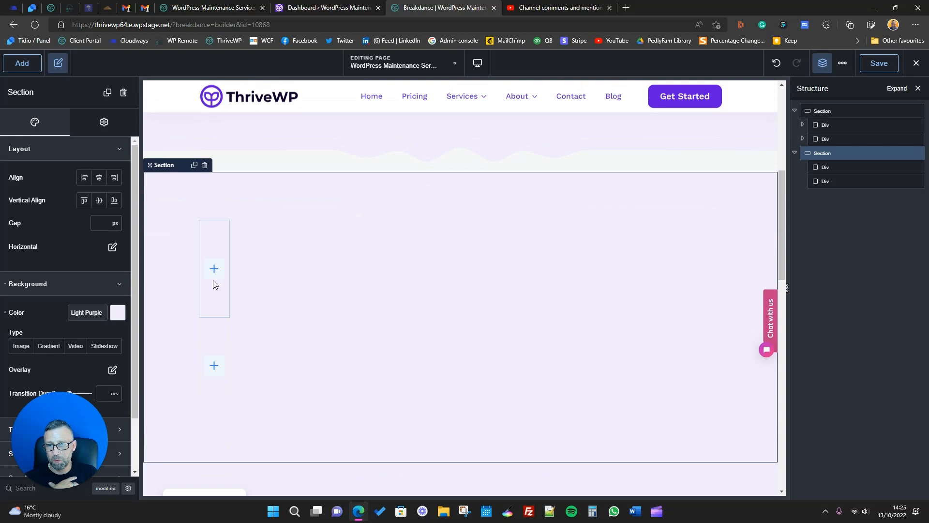
pyautogui.scroll(4, 283, 364)
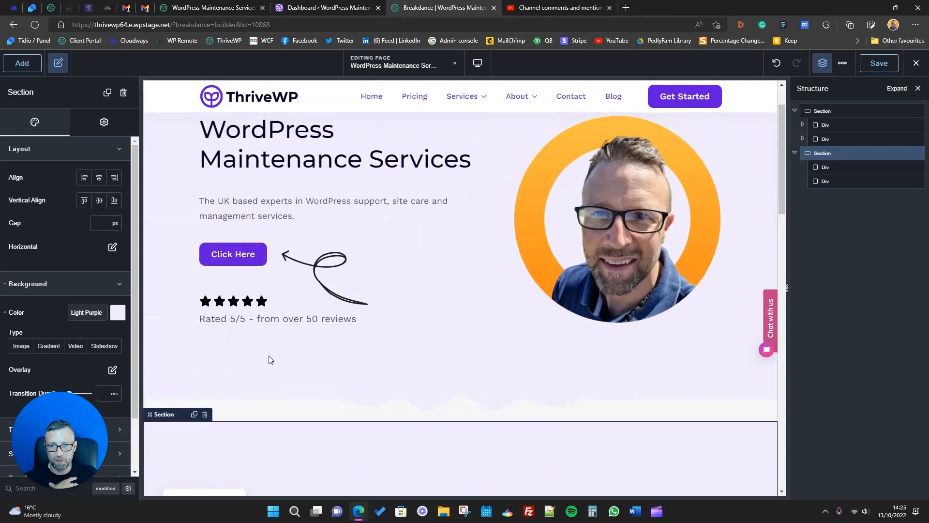
pyautogui.scroll(-2, 268, 356)
pyautogui.scroll(-2, 218, 426)
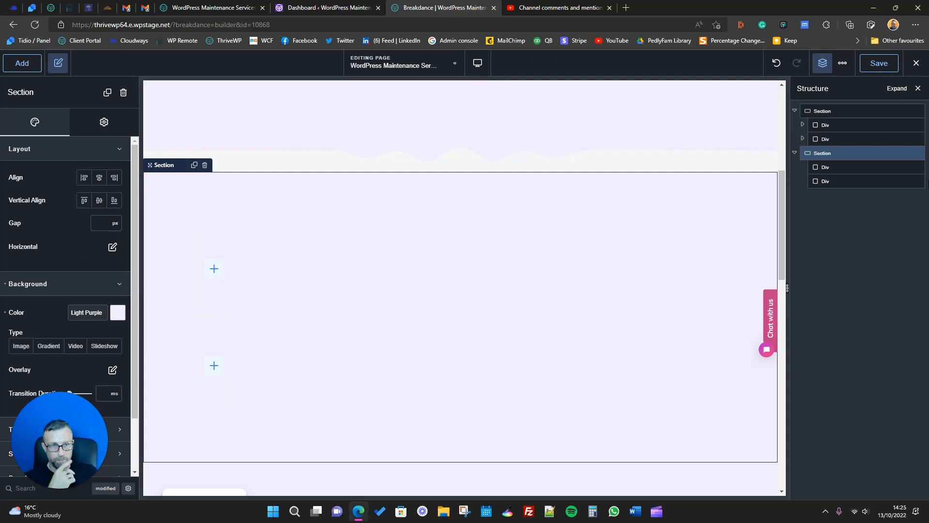
# - Try the Center and Right horizontal alignments on the second section's two divs
pyautogui.click(116, 247)
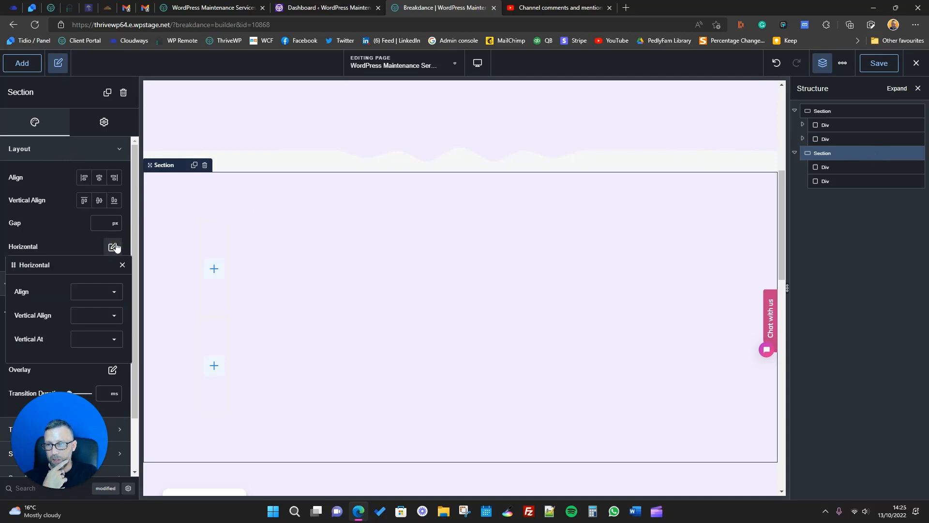
pyautogui.click(107, 294)
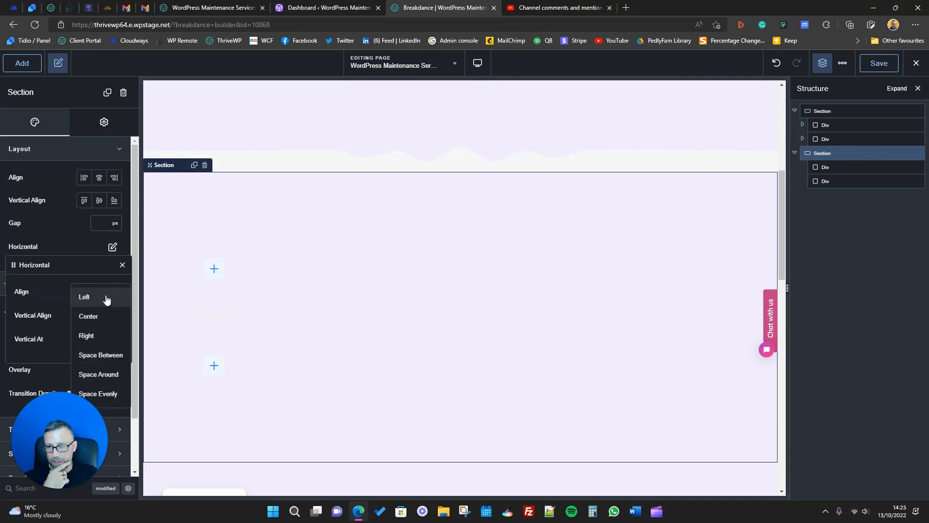
pyautogui.click(94, 316)
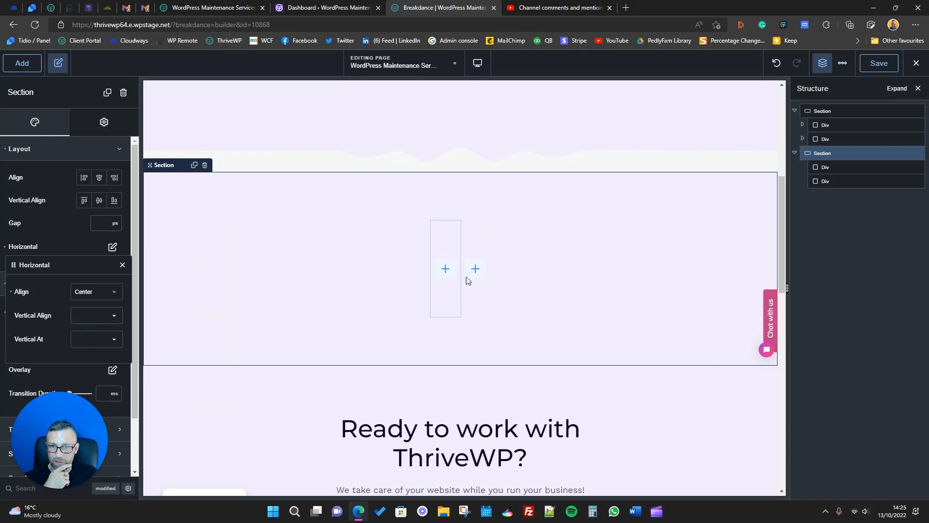
pyautogui.click(116, 296)
pyautogui.click(114, 339)
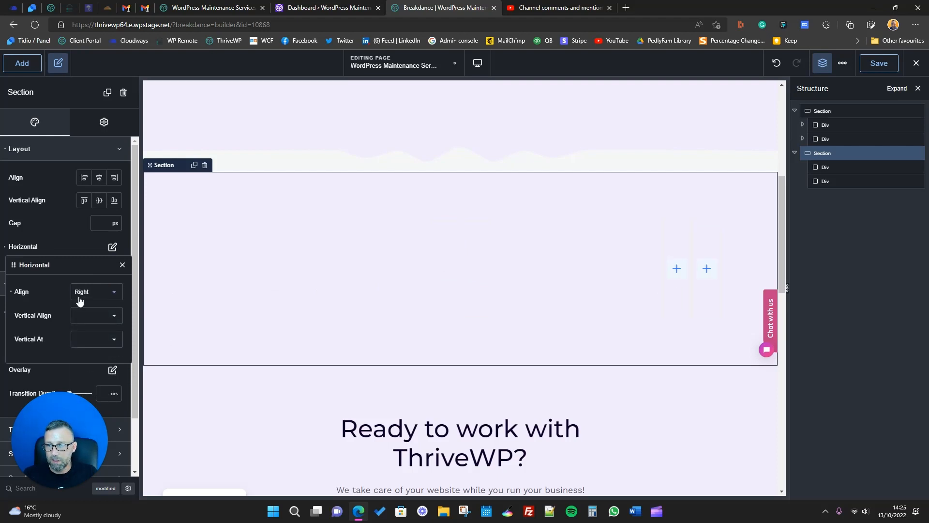
# - Set the second section's horizontal alignment to Space Between
pyautogui.click(80, 298)
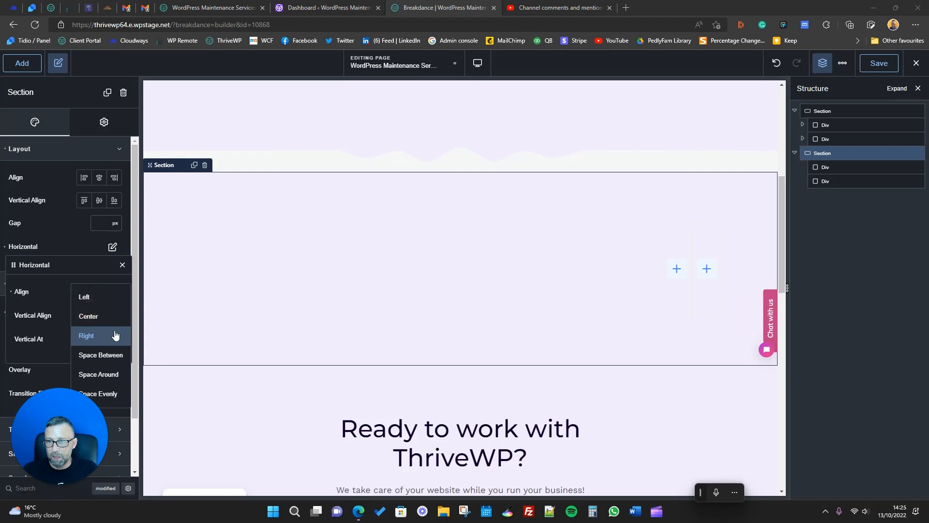
pyautogui.scroll(-3, 145, 313)
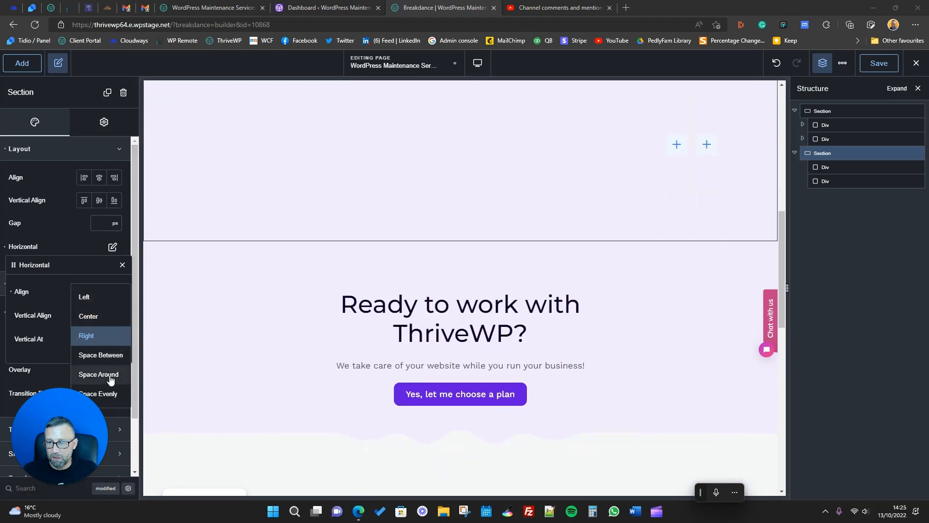
pyautogui.click(109, 356)
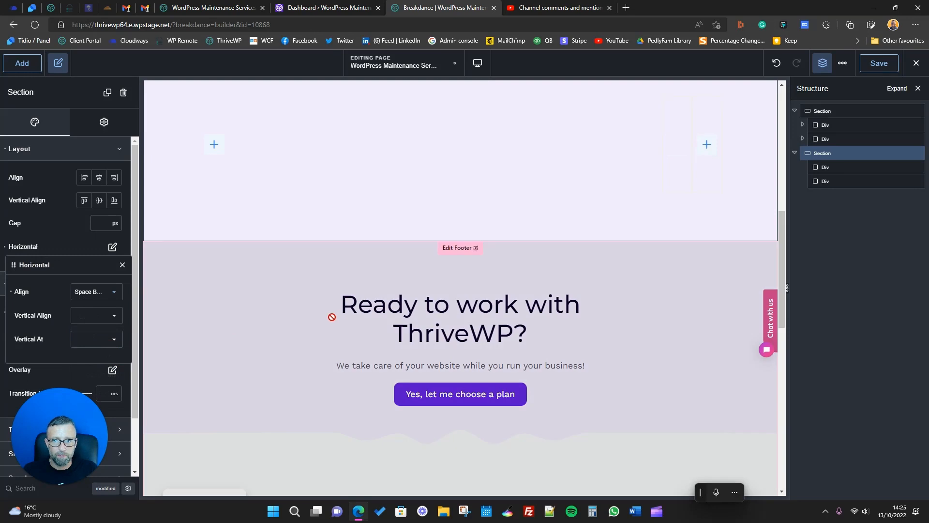
pyautogui.scroll(3, 376, 324)
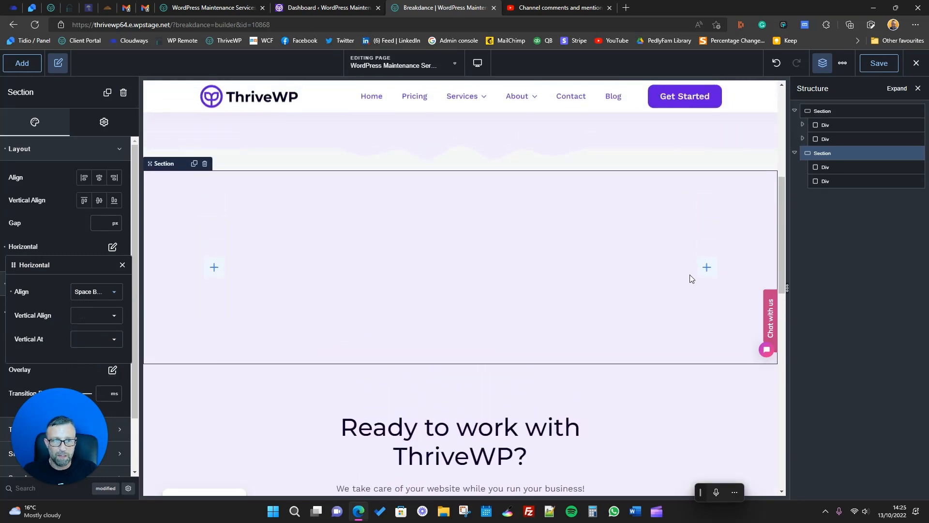
pyautogui.scroll(3, 395, 357)
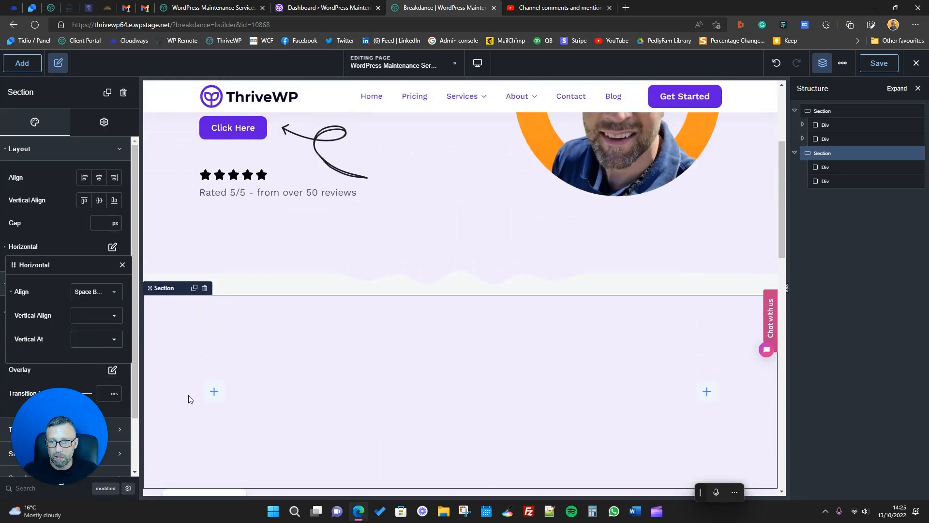
# - Add a Heading element inside the first div of the second section
pyautogui.click(23, 63)
pyautogui.scroll(3, 276, 251)
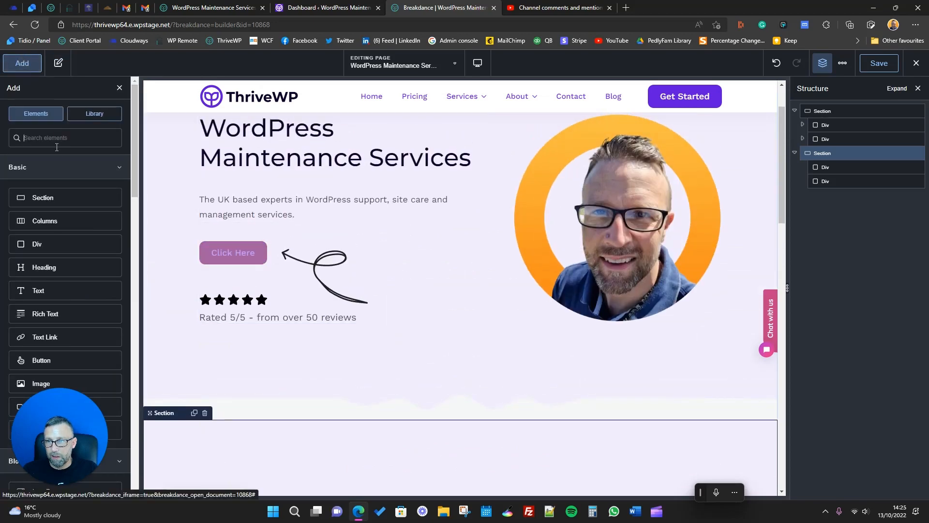
pyautogui.scroll(-4, 262, 327)
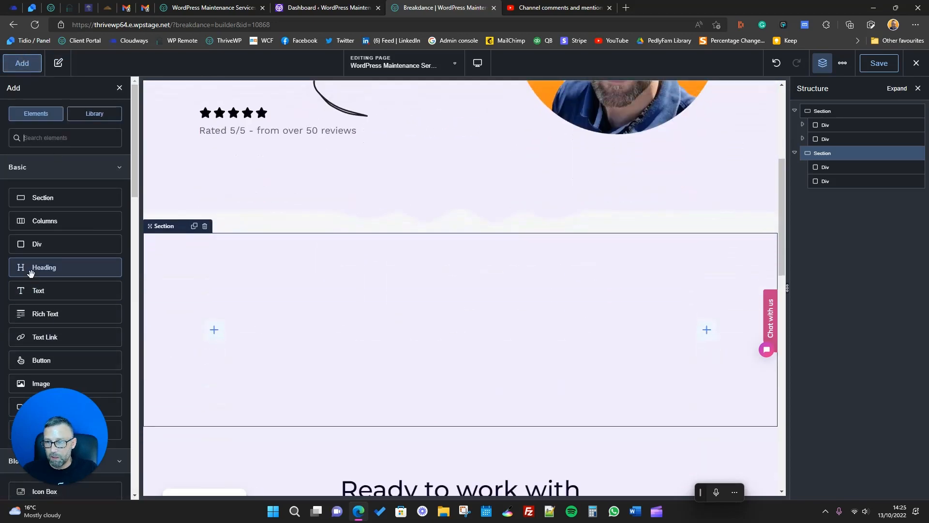
pyautogui.moveTo(31, 266); pyautogui.dragTo(216, 332)
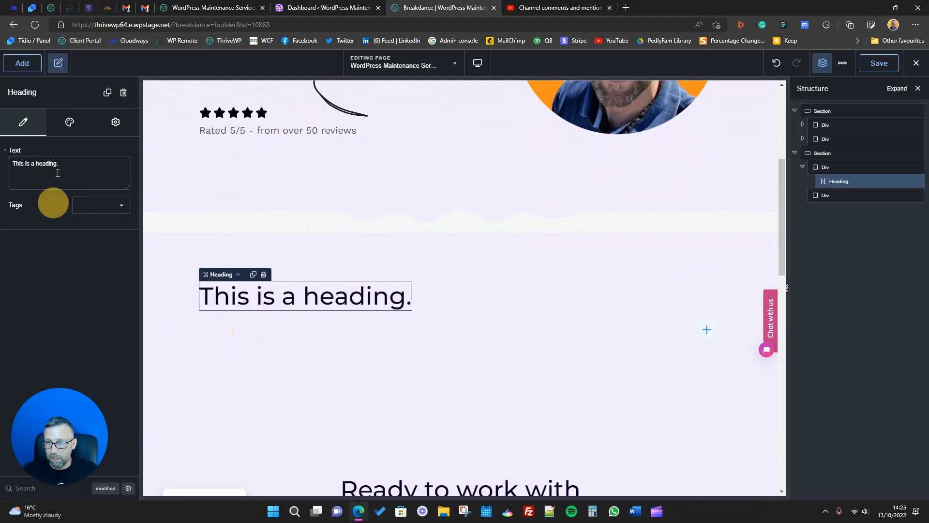
# - Add a Text element below the heading and a Button below that text, inside the same div
pyautogui.click(22, 63)
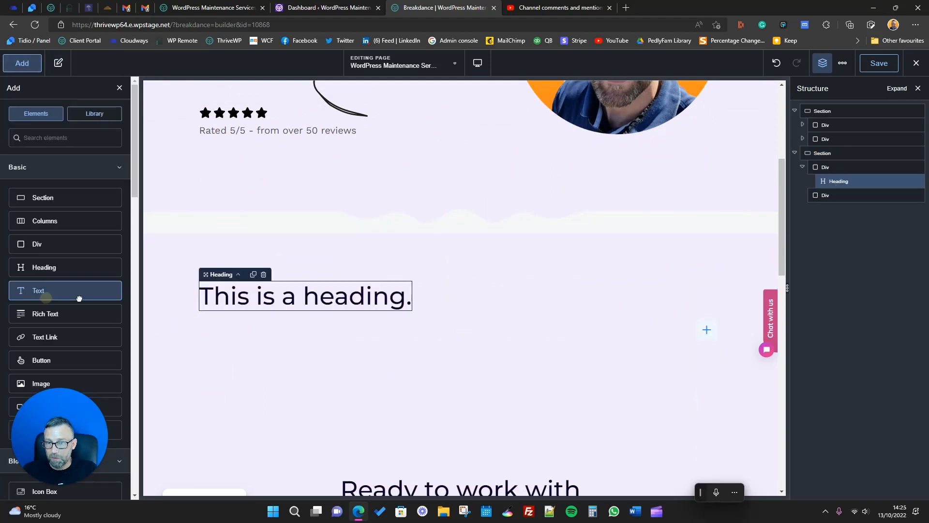
pyautogui.moveTo(78, 298); pyautogui.dragTo(245, 309)
pyautogui.click(22, 62)
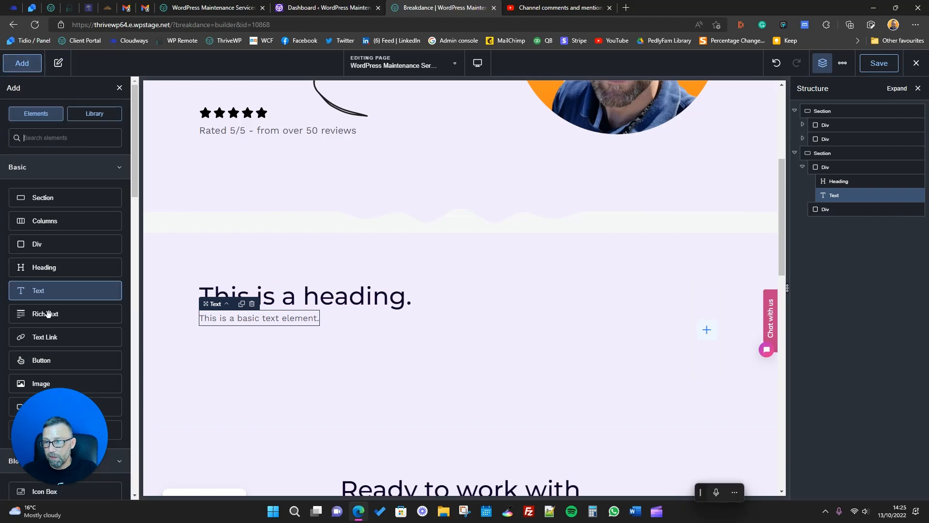
pyautogui.moveTo(48, 361); pyautogui.dragTo(220, 321)
pyautogui.scroll(4, 278, 305)
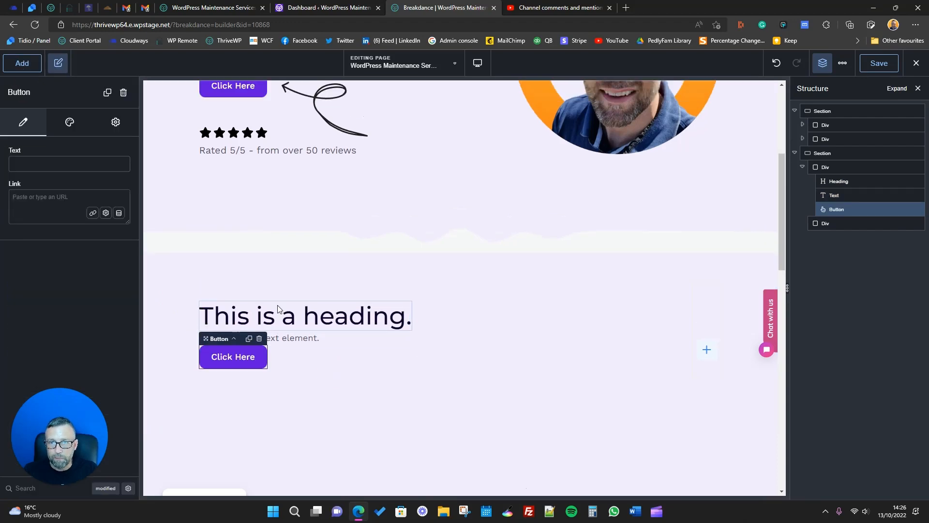
# - Replace the second section's heading with the hero heading text, "WordPress Maintenance Services"
pyautogui.click(280, 159)
pyautogui.tripleClick(101, 169)
pyautogui.hotkey('ctrl', 'c')
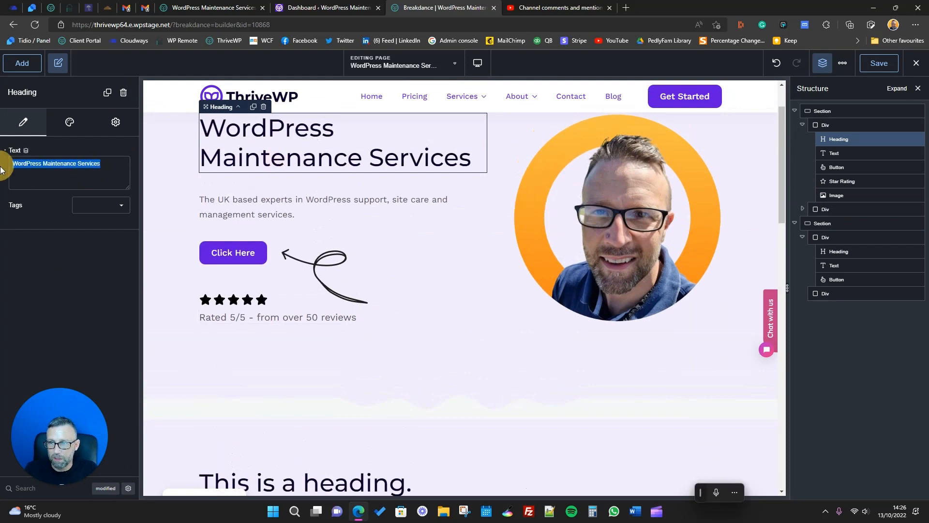
pyautogui.scroll(-5, 213, 283)
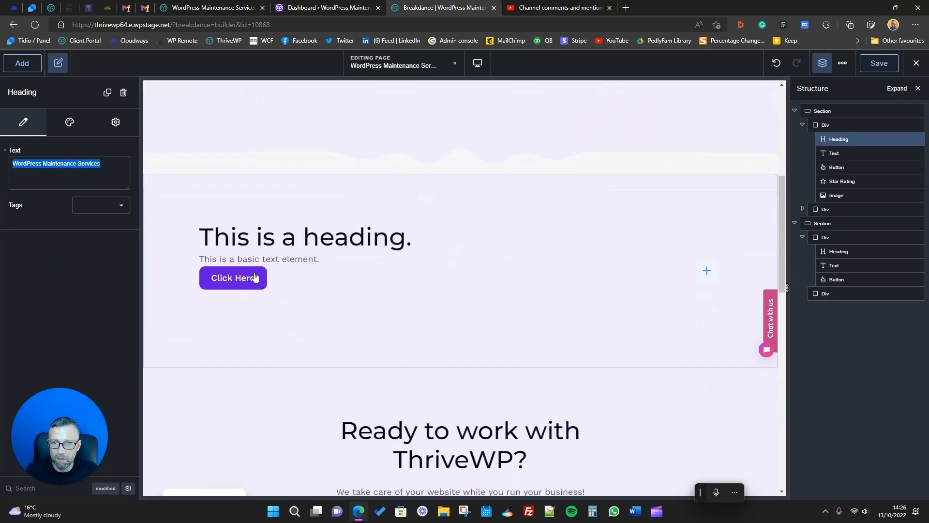
pyautogui.click(253, 237)
pyautogui.tripleClick(83, 178)
pyautogui.hotkey('ctrl', 'v')
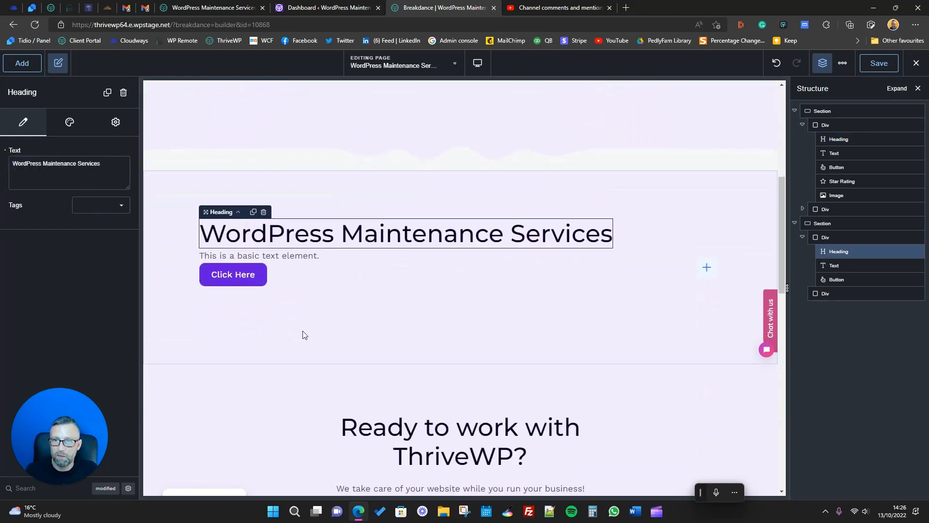
# - Replace the second section's text with the hero's "The UK based experts in WordPress support, site care and management services."
pyautogui.scroll(4, 303, 332)
pyautogui.click(286, 139)
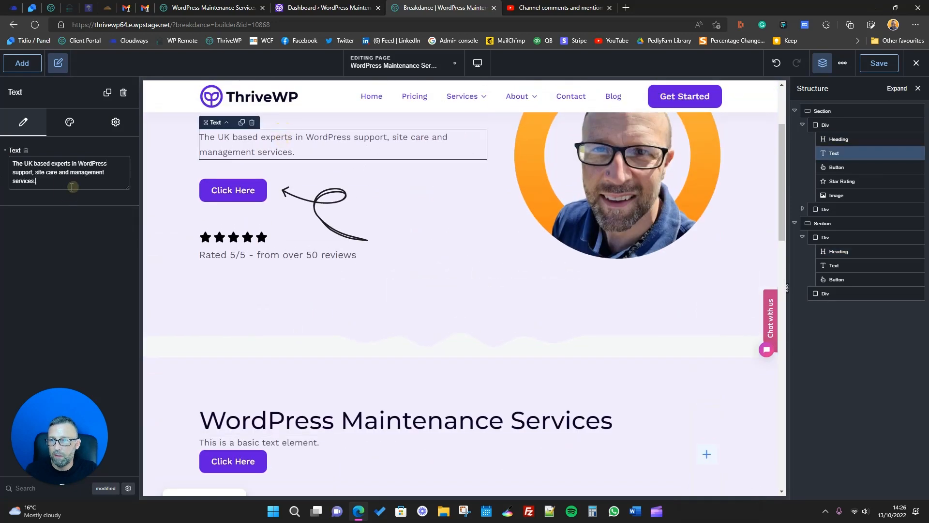
pyautogui.tripleClick(70, 183)
pyautogui.hotkey('ctrl', 'c')
pyautogui.scroll(-4, 240, 332)
pyautogui.click(239, 254)
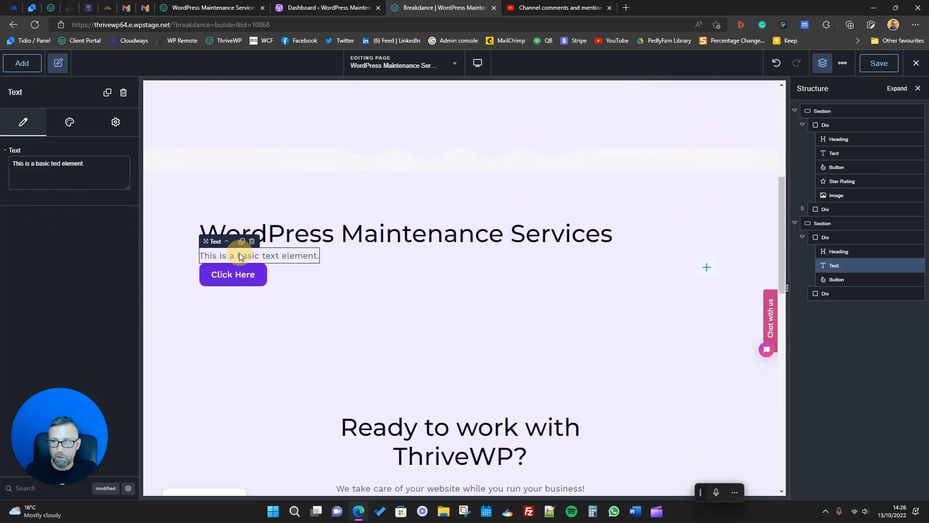
pyautogui.tripleClick(94, 166)
pyautogui.hotkey('ctrl', 'v')
# - Add a Star Rating element below the button in the second section's first div
pyautogui.scroll(5, 253, 289)
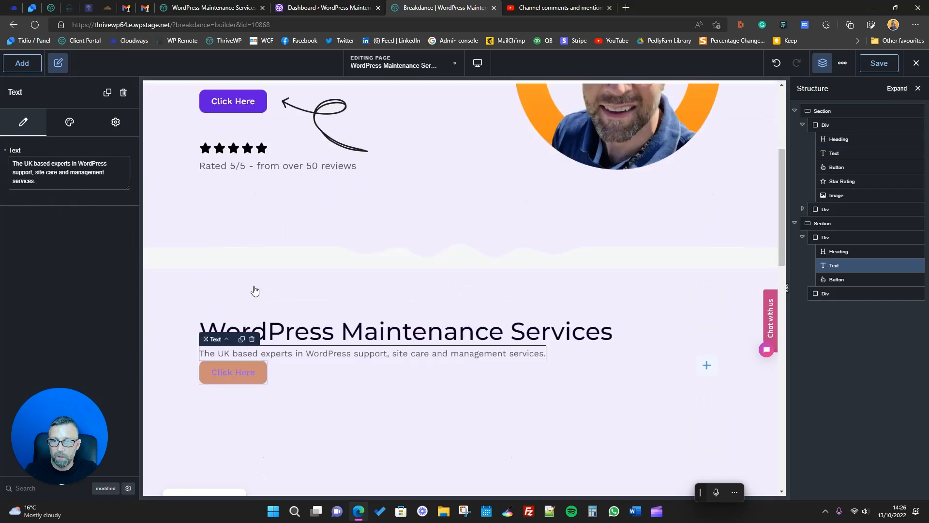
pyautogui.scroll(-4, 259, 254)
pyautogui.scroll(3, 259, 242)
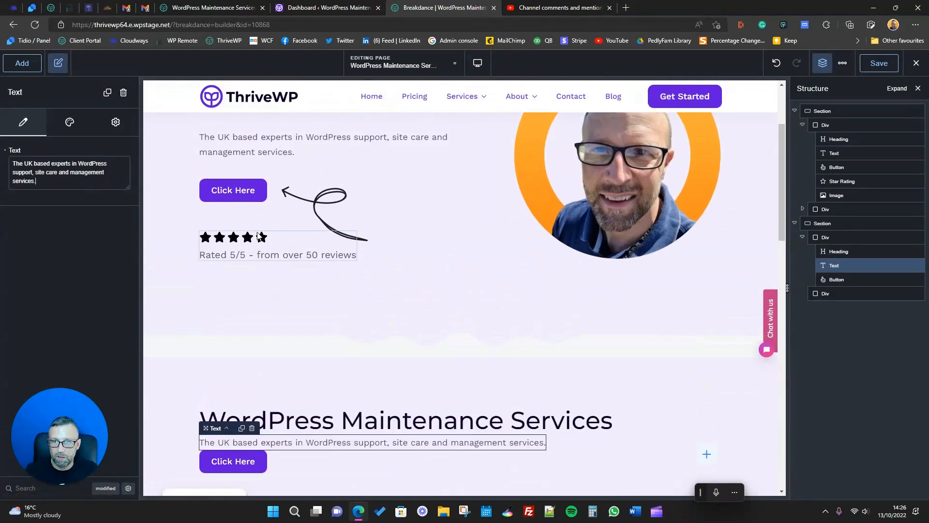
pyautogui.click(256, 241)
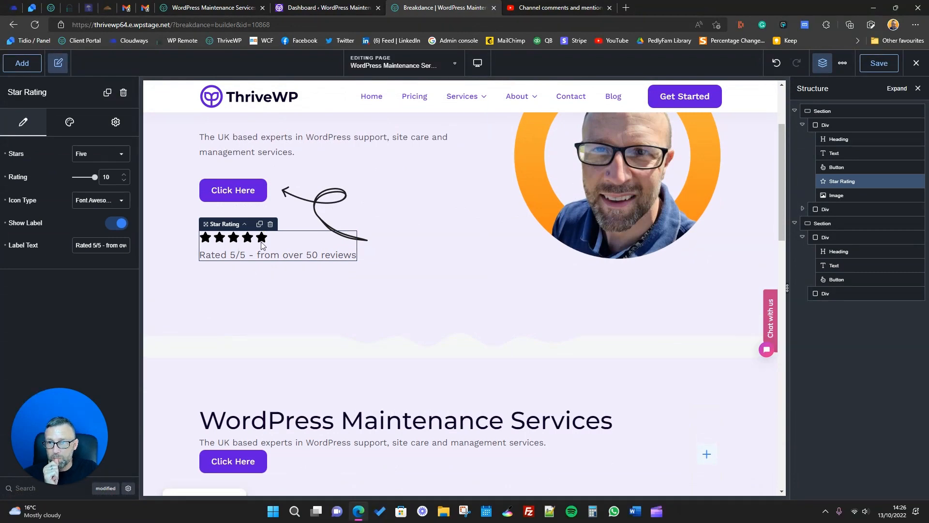
pyautogui.scroll(-5, 260, 295)
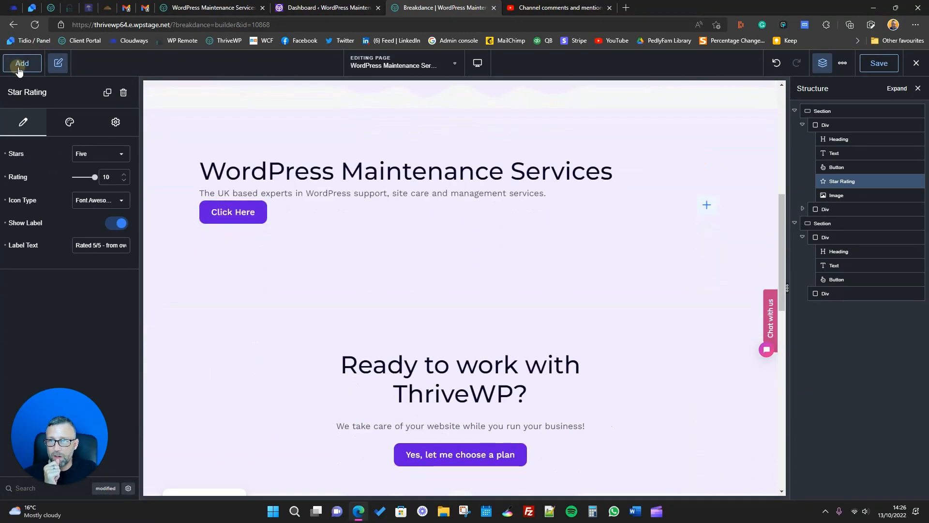
pyautogui.click(22, 63)
pyautogui.write('star')
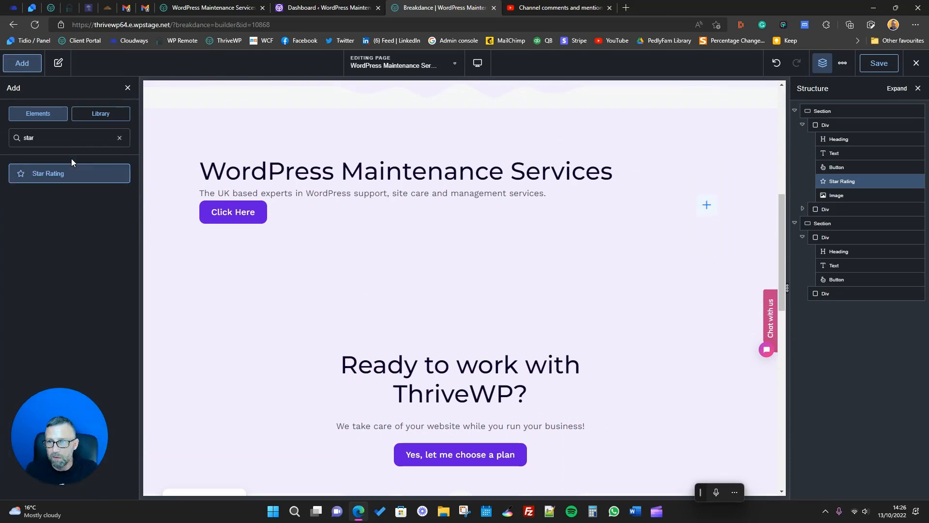
pyautogui.moveTo(73, 173); pyautogui.dragTo(288, 257)
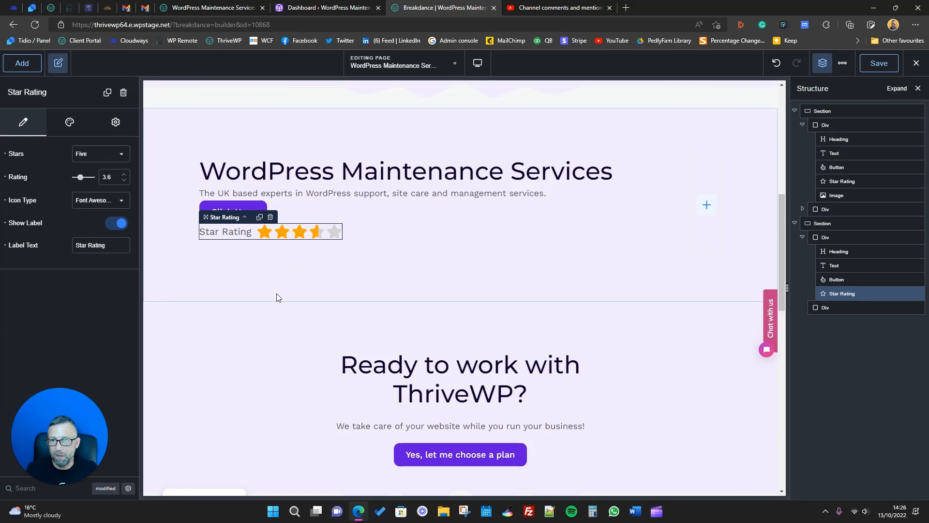
# - Set the new star rating's value to 5, with Font Awesome icons and the label shown
pyautogui.scroll(5, 277, 297)
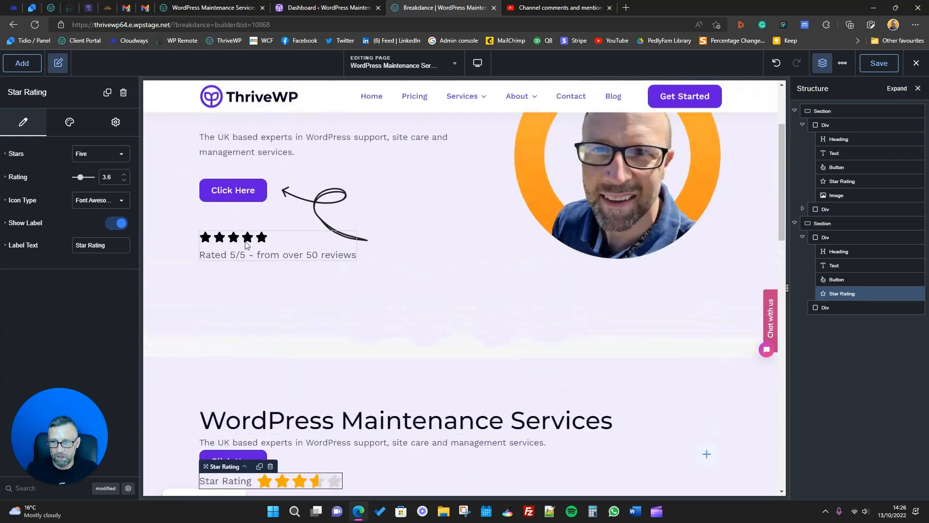
pyautogui.scroll(-3, 261, 289)
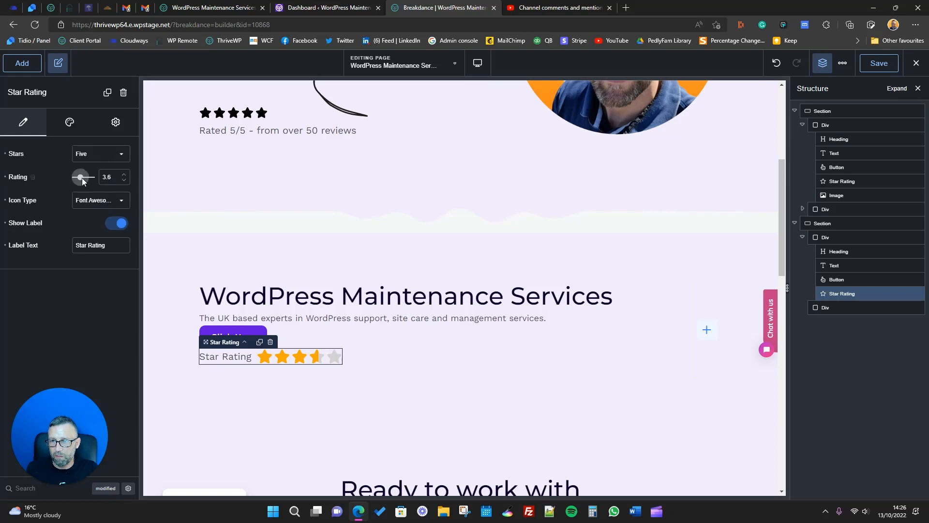
pyautogui.moveTo(82, 178); pyautogui.dragTo(95, 178)
pyautogui.click(105, 176)
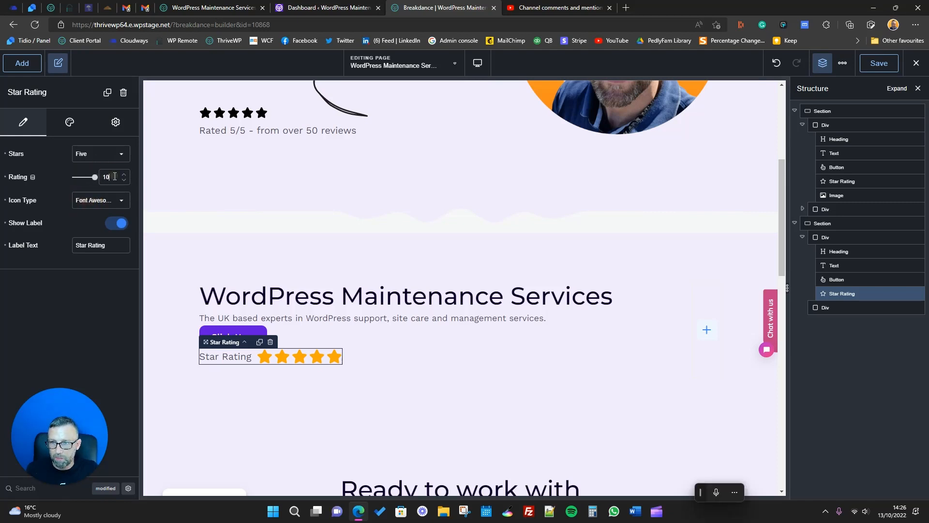
pyautogui.doubleClick(114, 177)
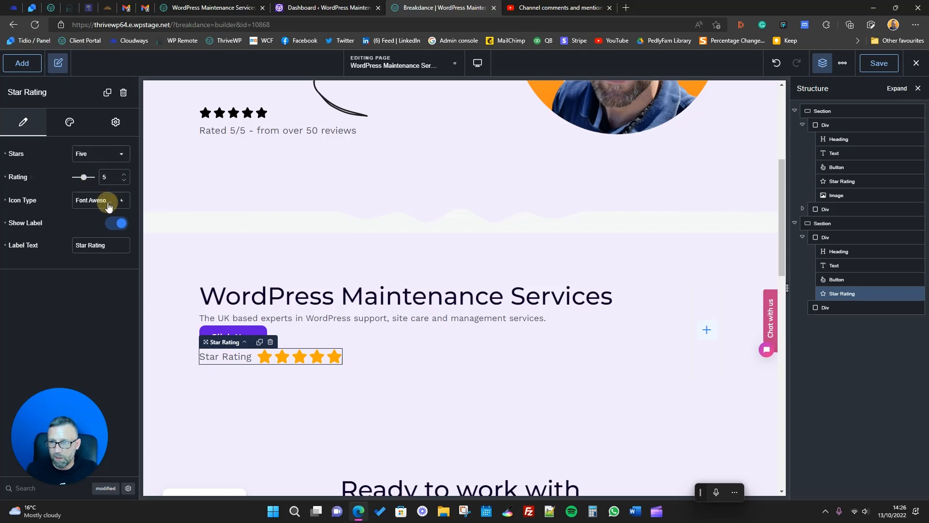
pyautogui.click(106, 200)
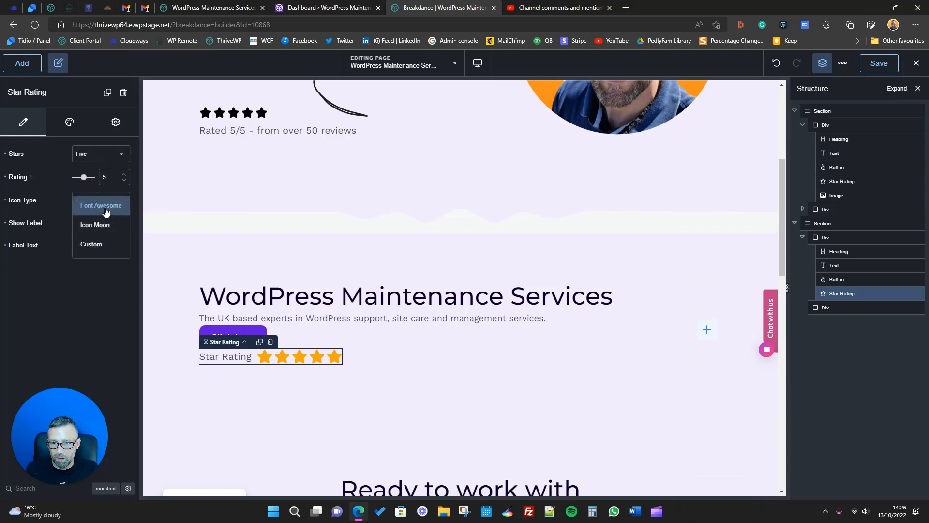
pyautogui.click(105, 208)
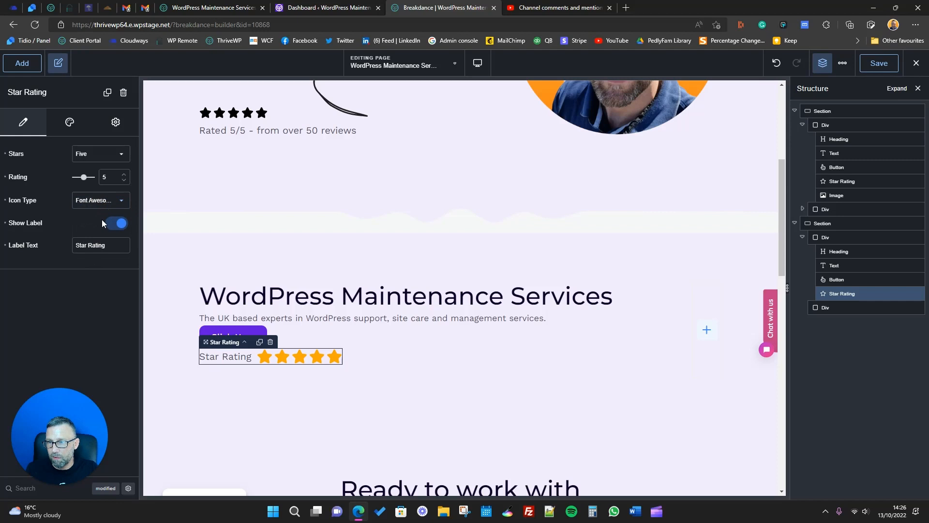
pyautogui.click(115, 227)
pyautogui.click(114, 224)
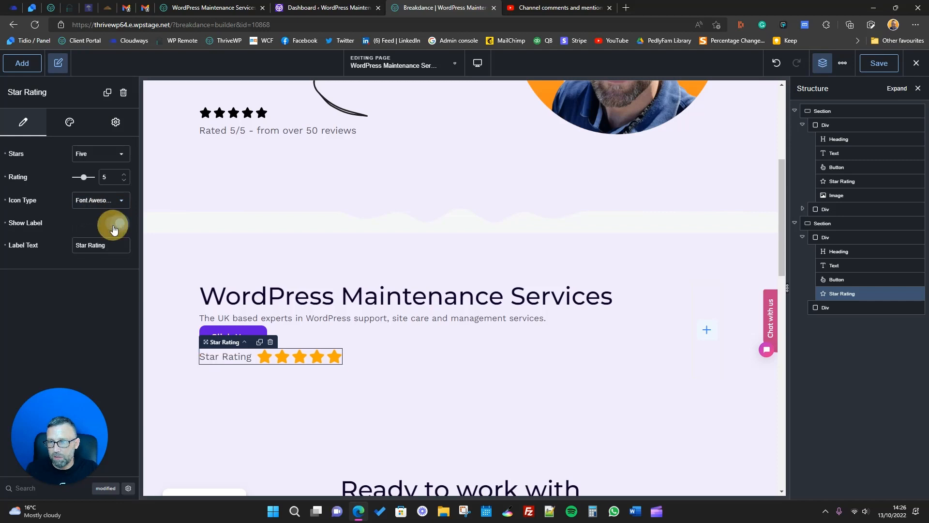
# - Copy the hero star rating's label, "Rated 5/5 - from over 50 reviews", into the new star rating's label
pyautogui.click(109, 245)
pyautogui.scroll(3, 298, 343)
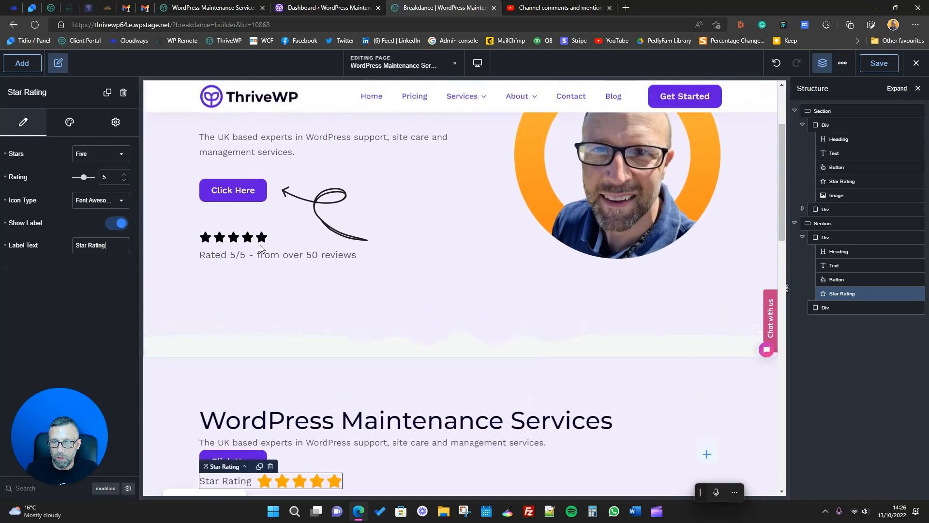
pyautogui.click(250, 255)
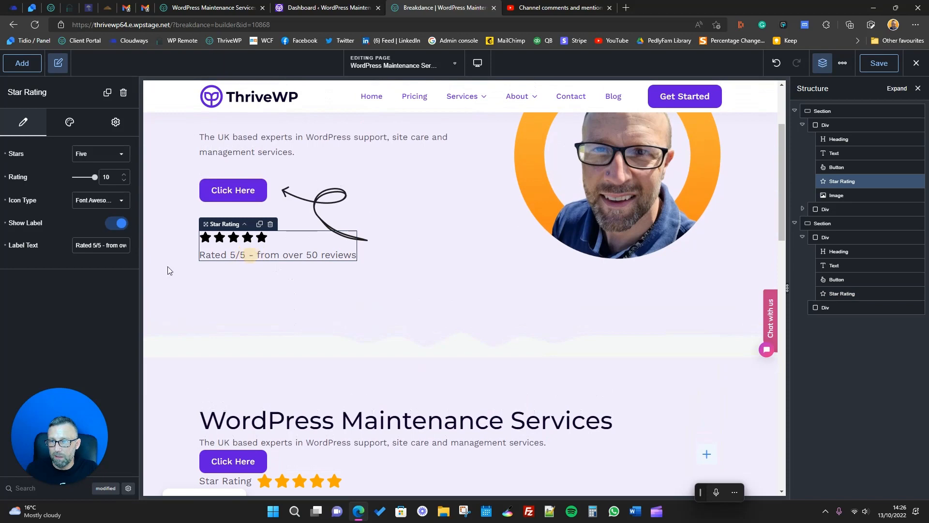
pyautogui.tripleClick(104, 245)
pyautogui.hotkey('ctrl', 'c')
pyautogui.scroll(-5, 234, 293)
pyautogui.click(227, 232)
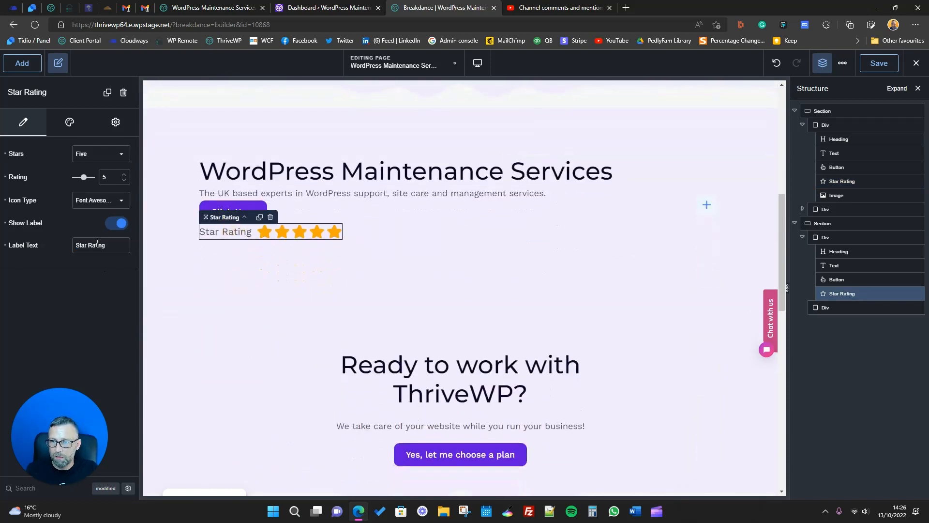
pyautogui.tripleClick(80, 245)
pyautogui.hotkey('ctrl', 'v')
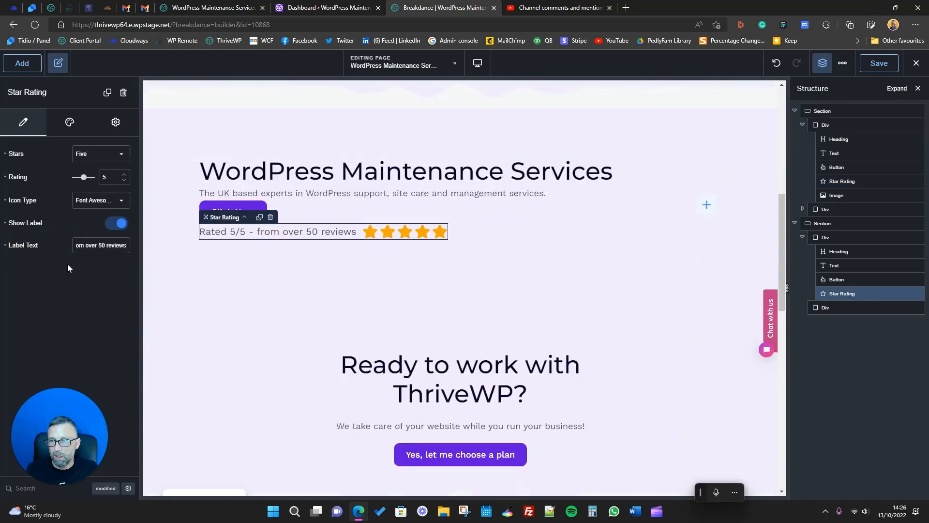
# - Set the stars color of the new star rating to Black
pyautogui.click(71, 126)
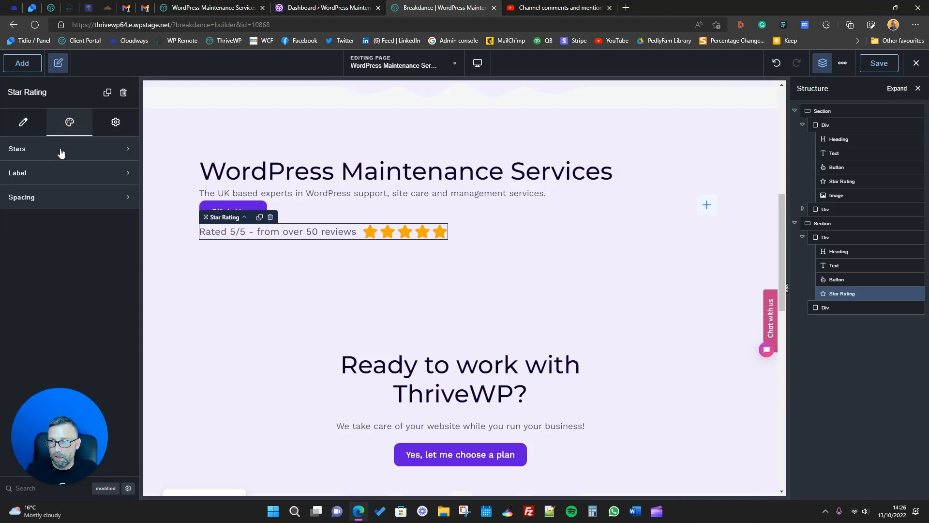
pyautogui.click(61, 150)
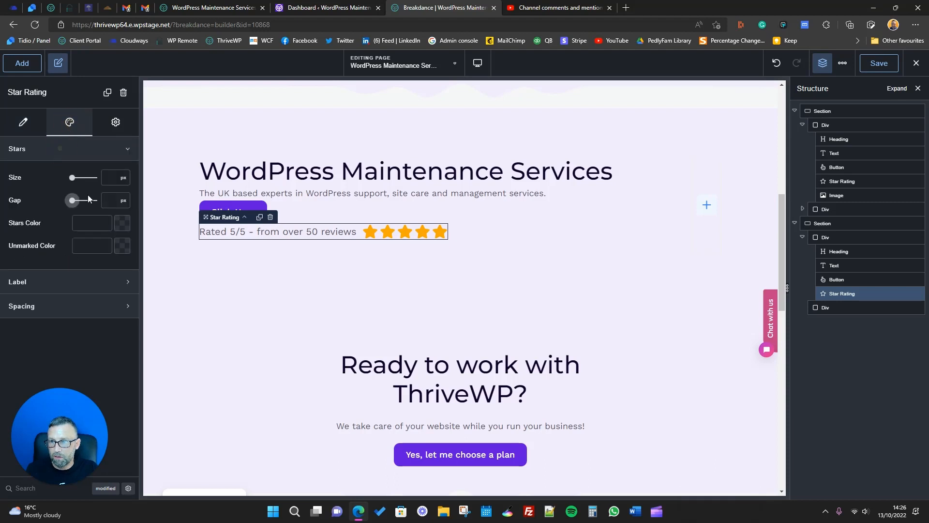
pyautogui.click(122, 224)
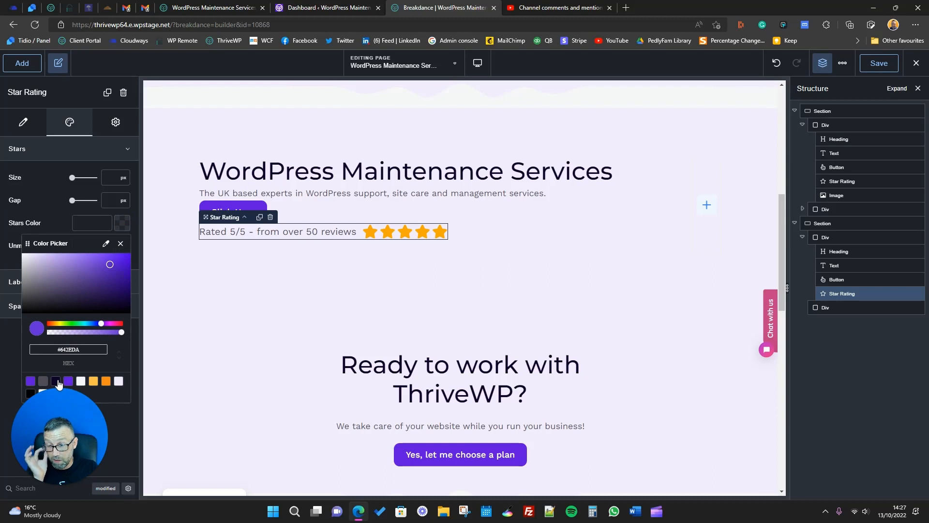
pyautogui.click(57, 381)
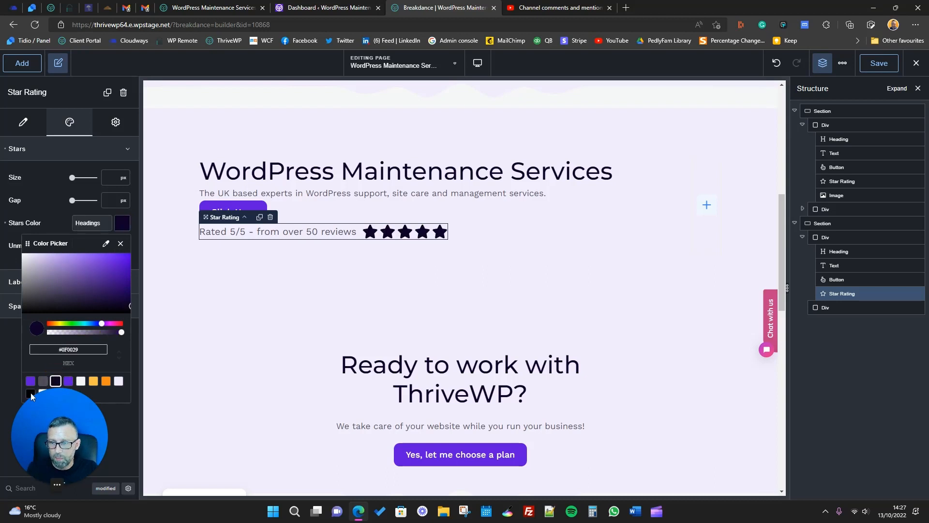
pyautogui.click(31, 392)
pyautogui.click(31, 391)
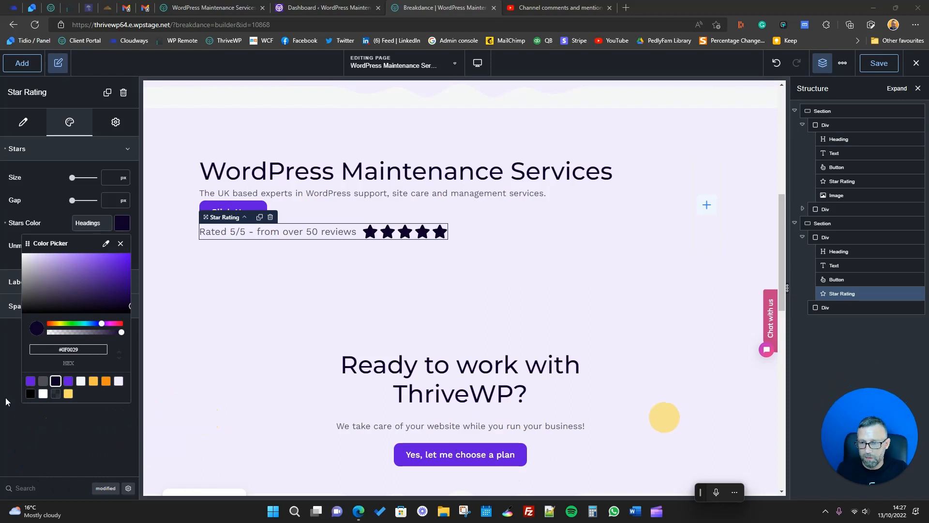
pyautogui.click(31, 394)
pyautogui.click(293, 219)
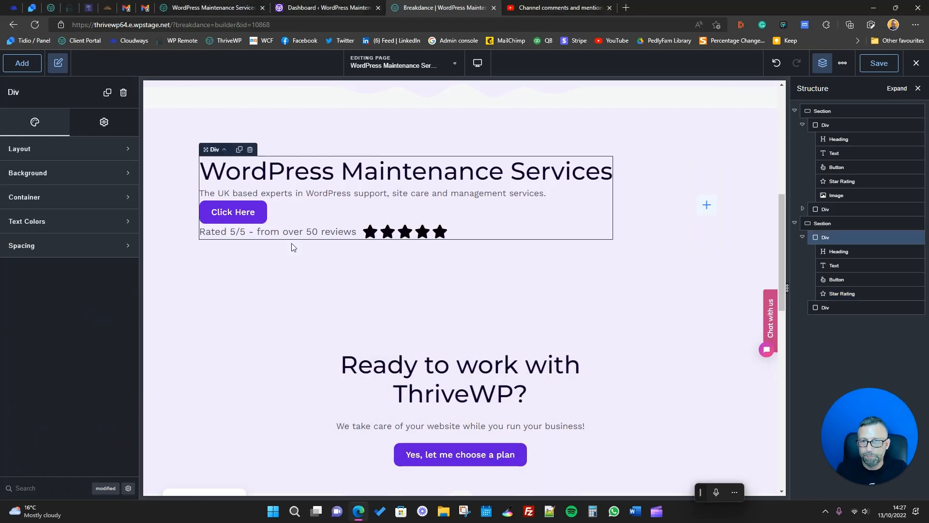
# - Set the star size of the second section's star rating to 25 px
pyautogui.scroll(3, 292, 247)
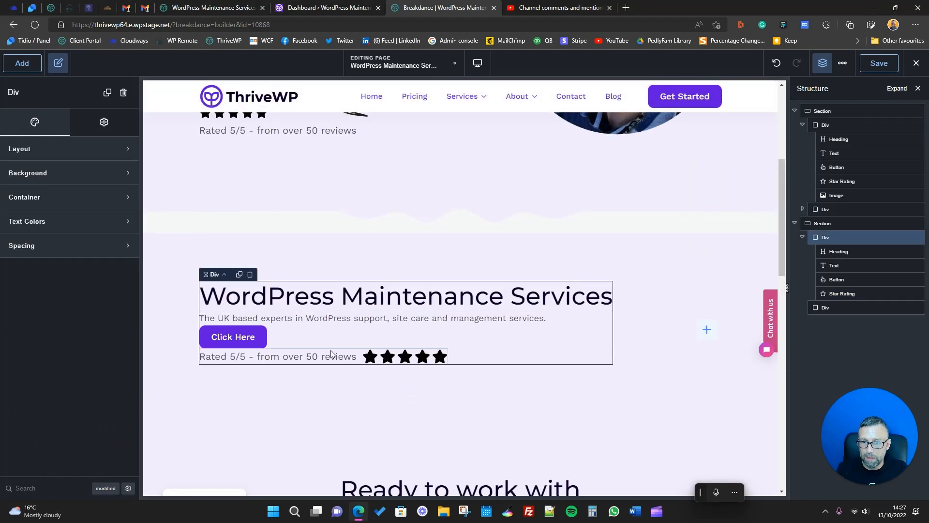
pyautogui.scroll(2, 331, 354)
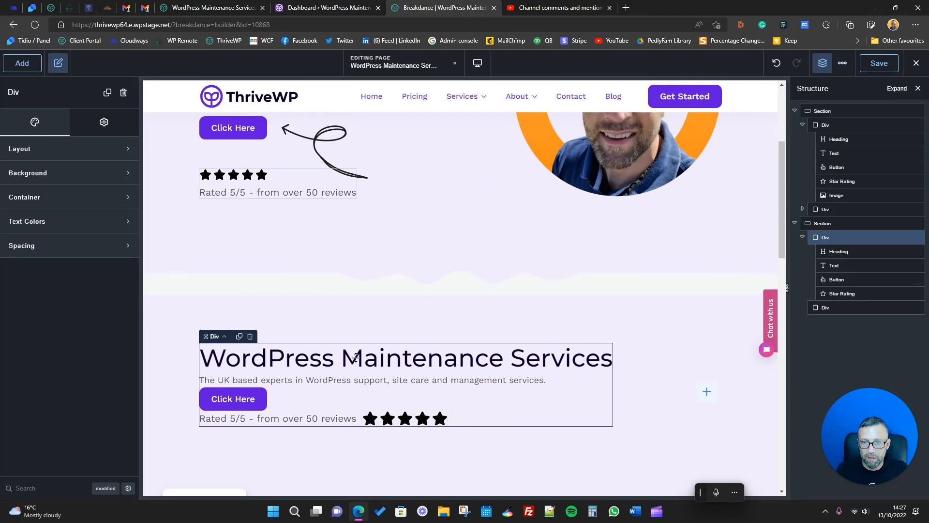
pyautogui.click(400, 424)
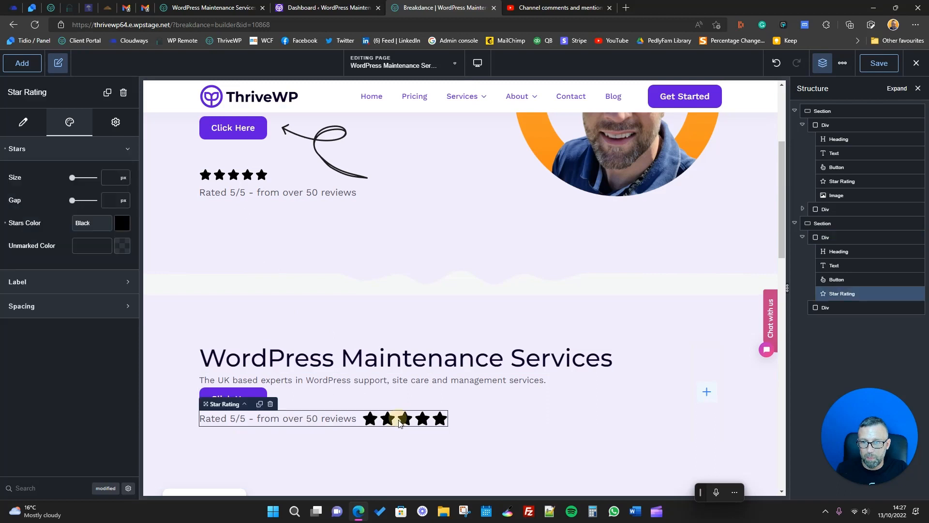
pyautogui.click(108, 178)
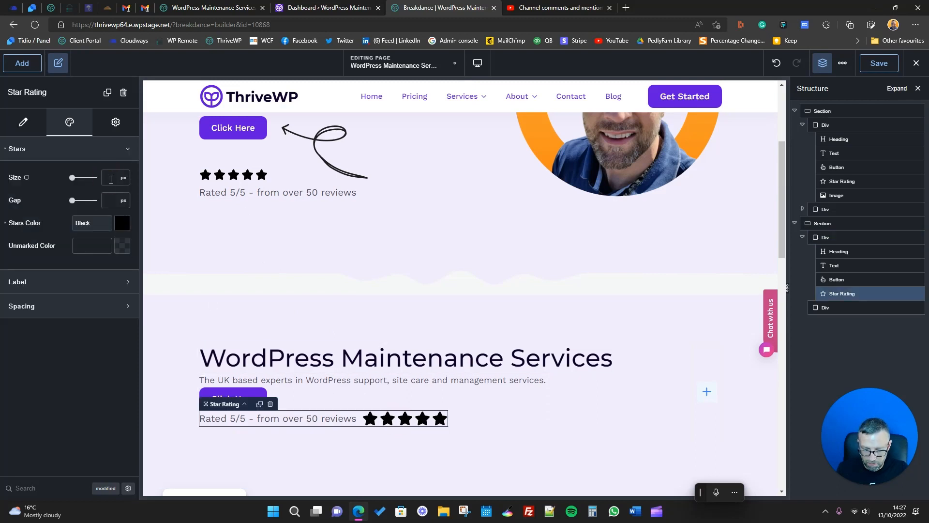
pyautogui.write('15')
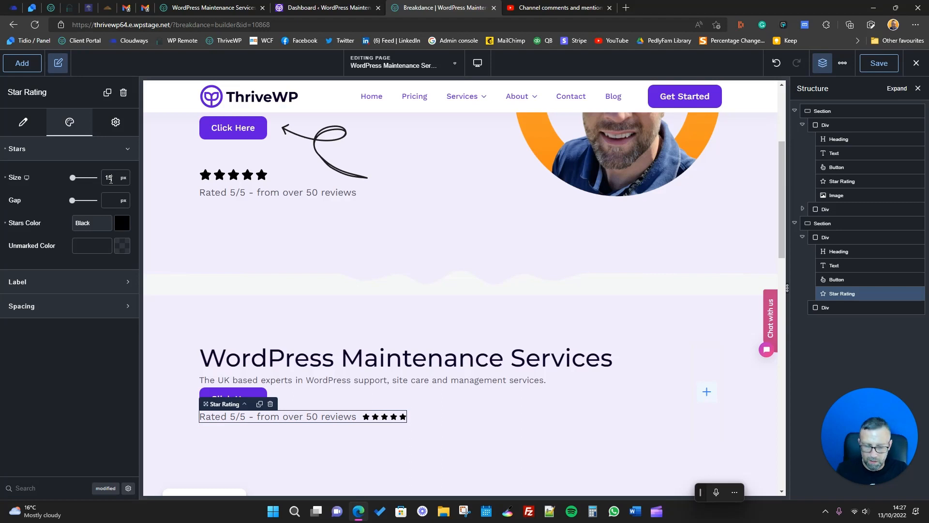
pyautogui.write('25')
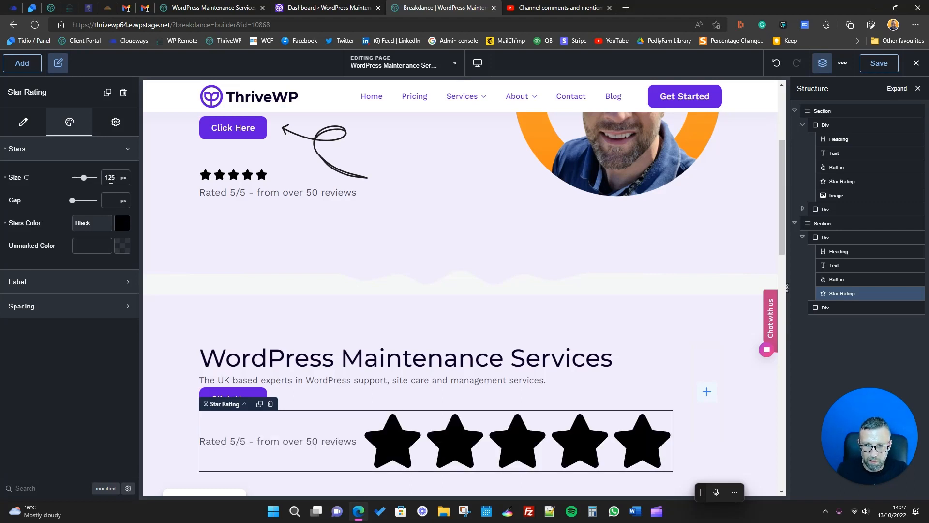
pyautogui.press('BackSpace')
pyautogui.press('BackSpace')
pyautogui.press('BackSpace')
pyautogui.write('25')
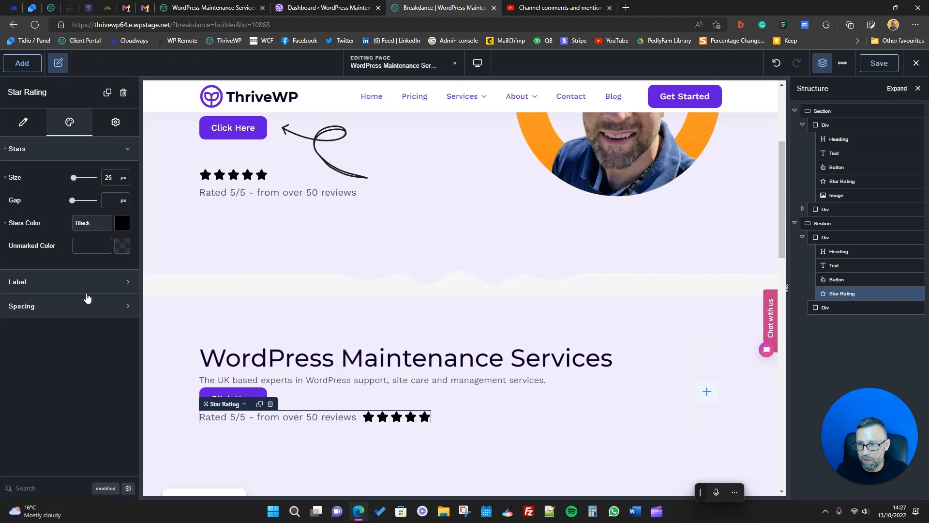
# - Look through the second section's star rating settings and the hero star rating's label options for the label position and layout
pyautogui.click(21, 123)
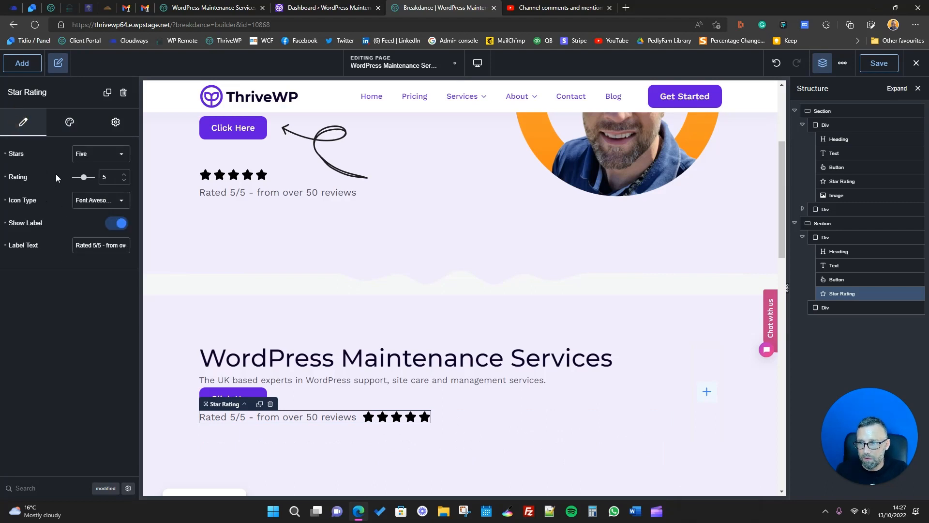
pyautogui.click(70, 121)
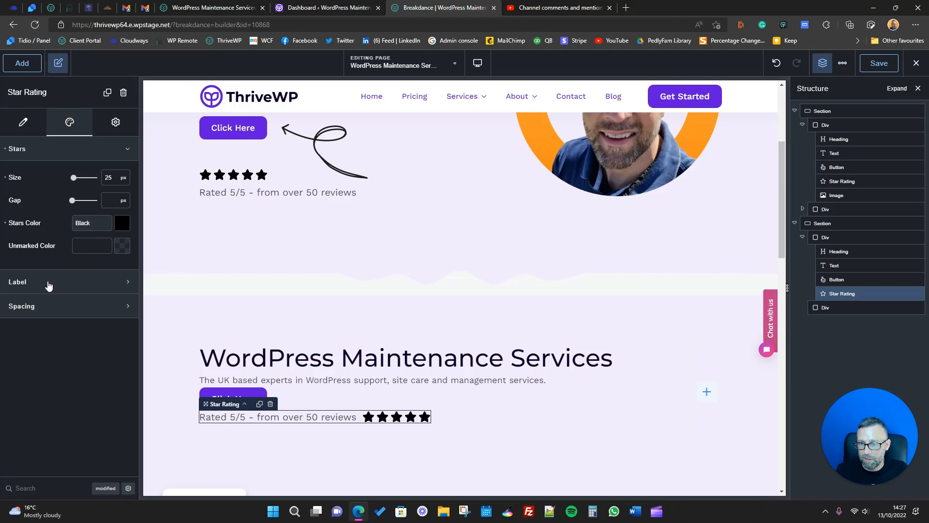
pyautogui.click(70, 312)
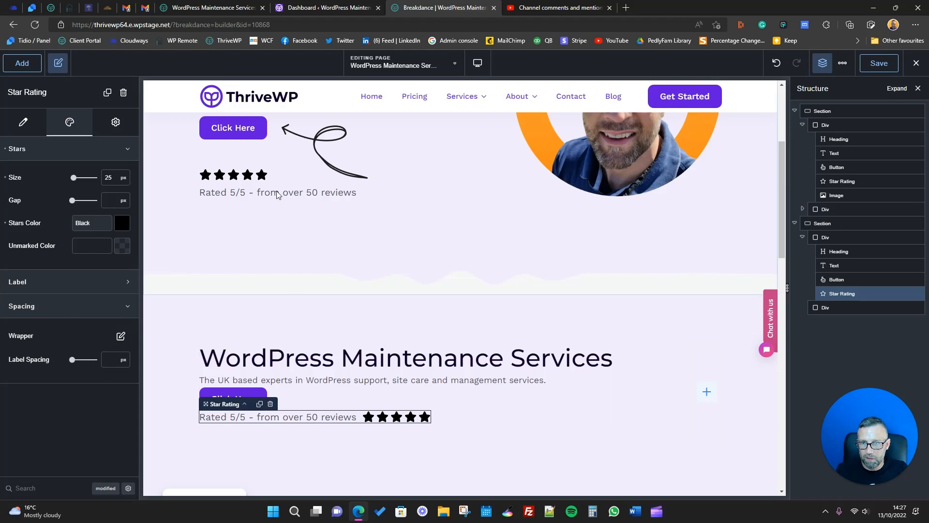
pyautogui.click(96, 124)
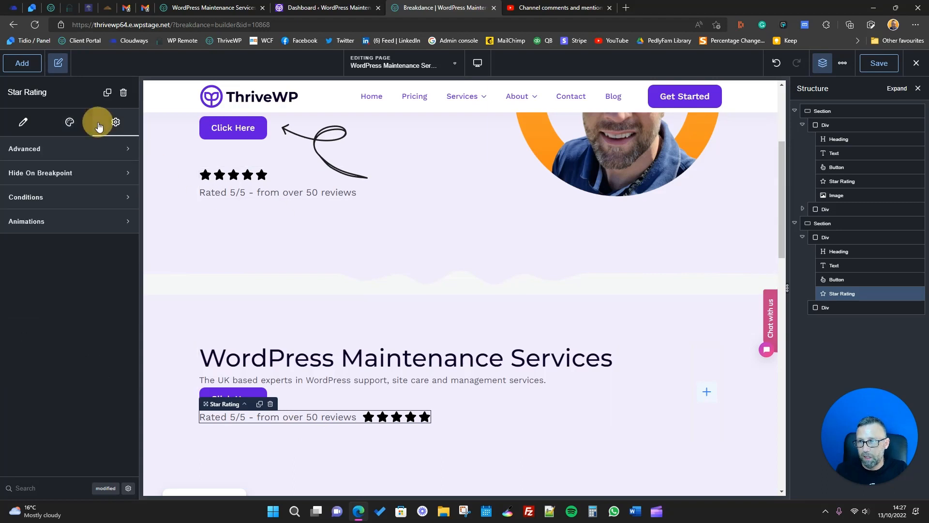
pyautogui.click(77, 151)
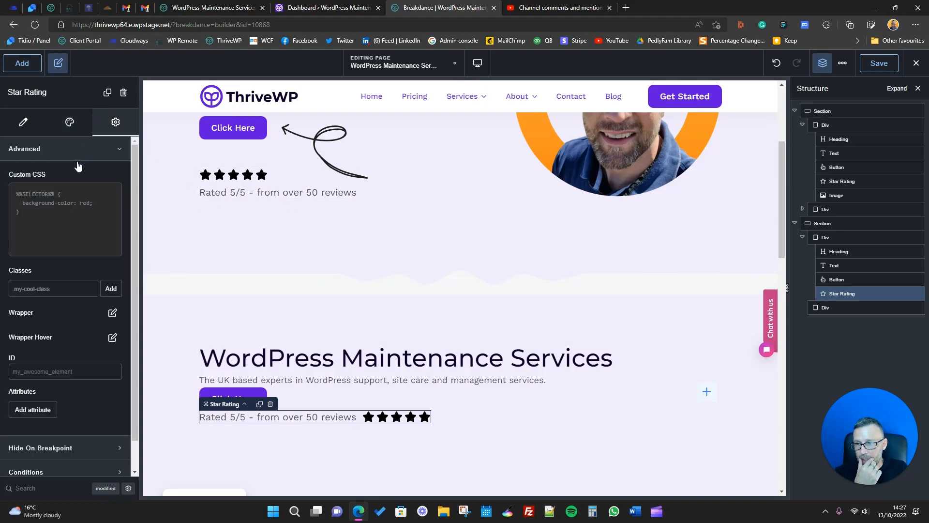
pyautogui.scroll(-1, 97, 361)
pyautogui.scroll(1, 72, 442)
pyautogui.click(28, 125)
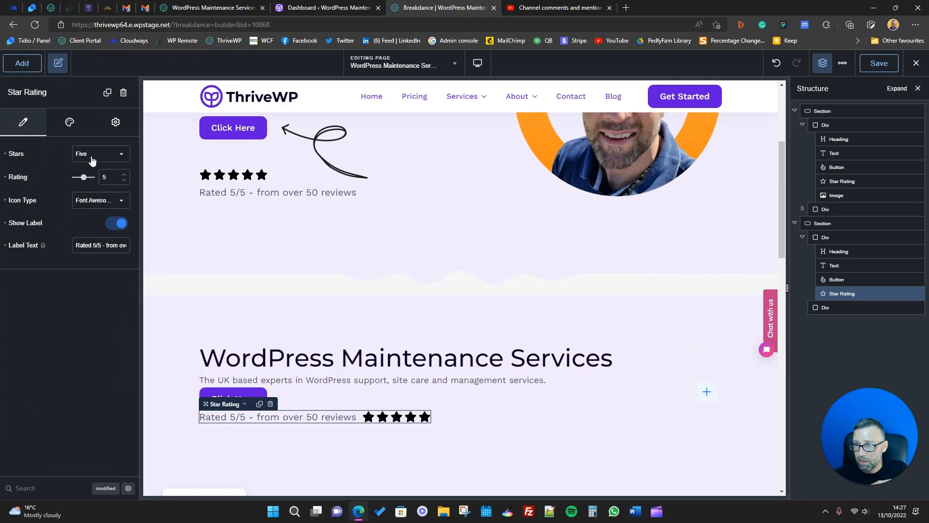
pyautogui.click(70, 124)
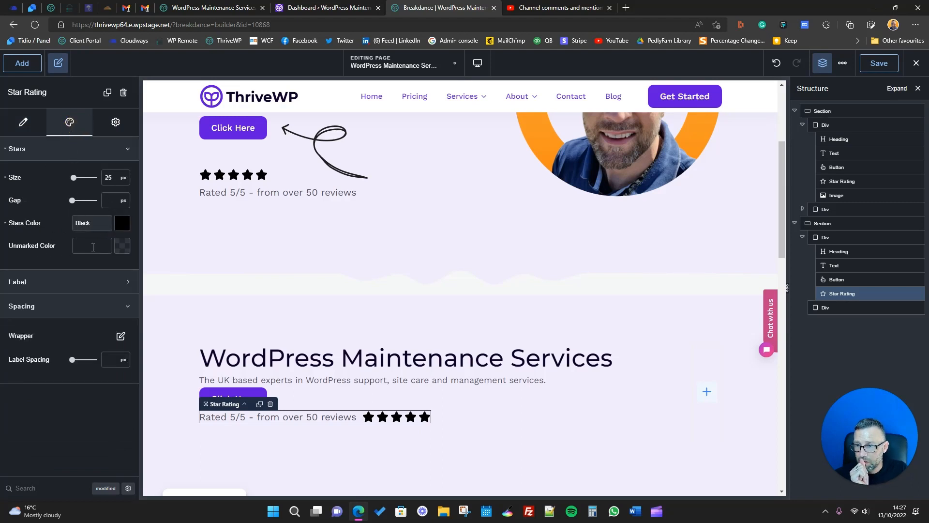
pyautogui.click(119, 338)
pyautogui.click(117, 337)
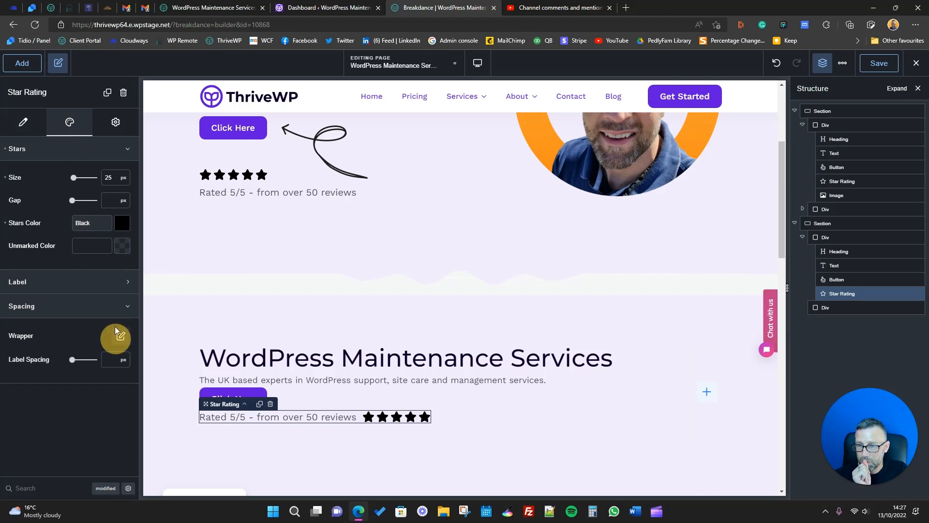
pyautogui.click(114, 123)
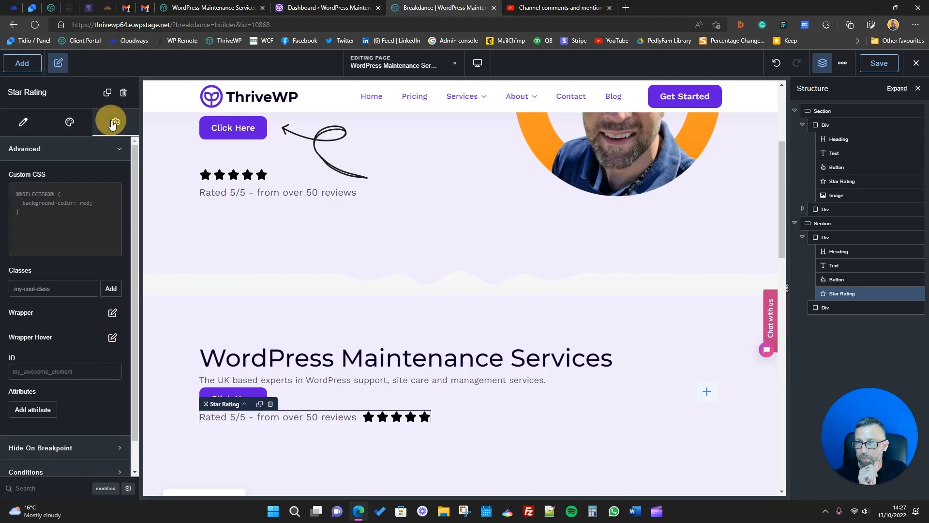
pyautogui.scroll(-1, 82, 254)
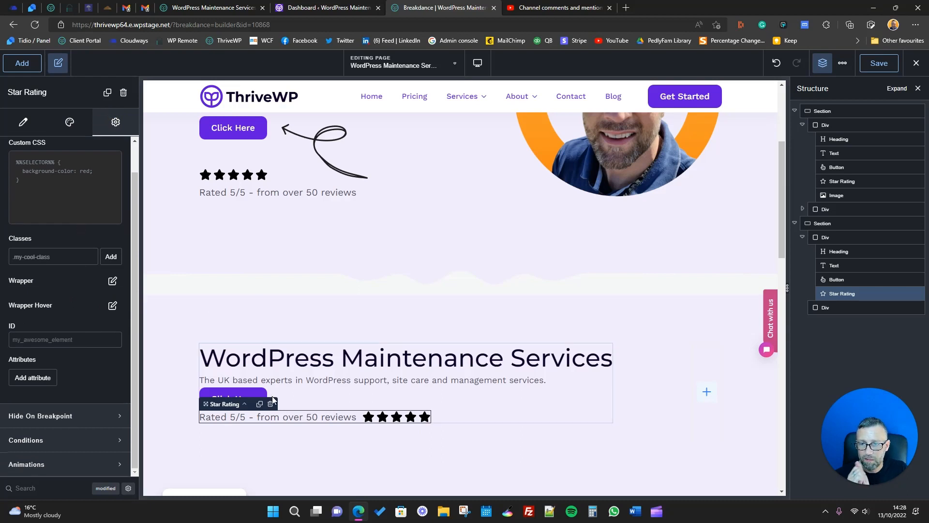
pyautogui.scroll(1, 84, 406)
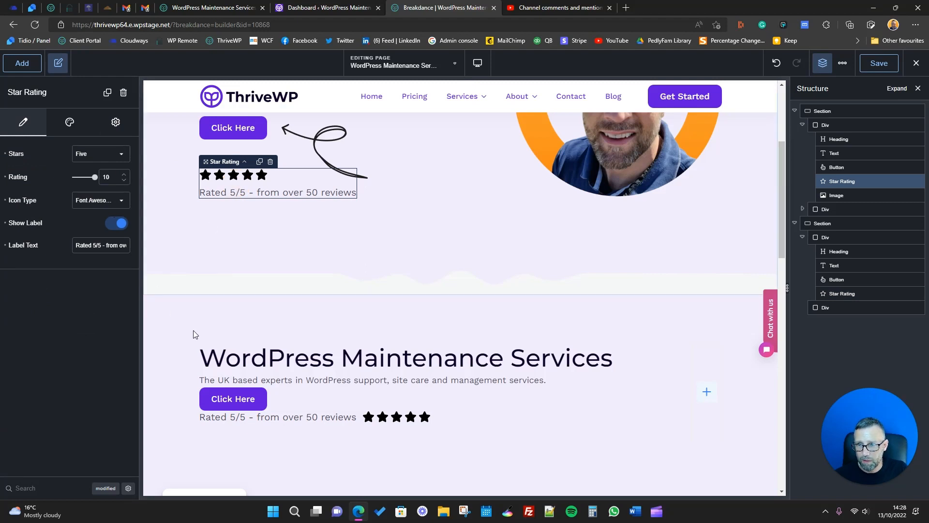
pyautogui.click(273, 418)
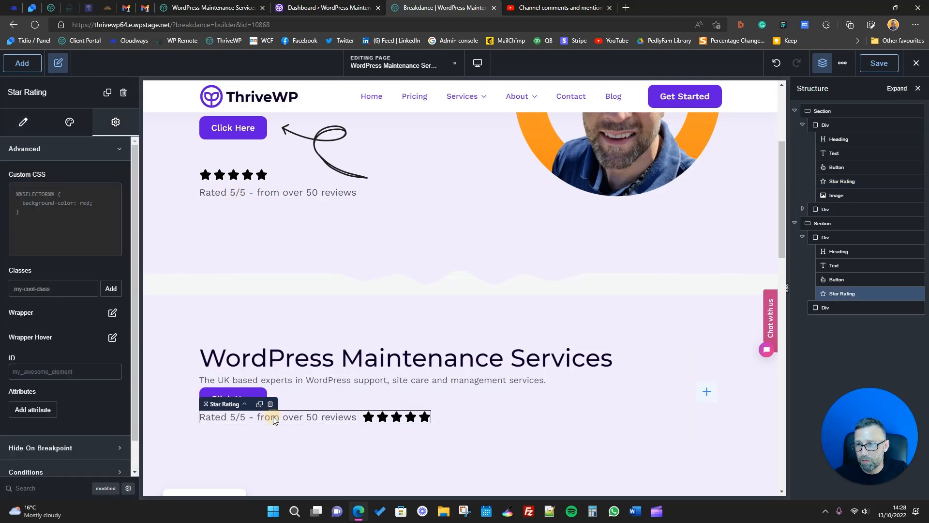
pyautogui.click(244, 183)
pyautogui.click(69, 121)
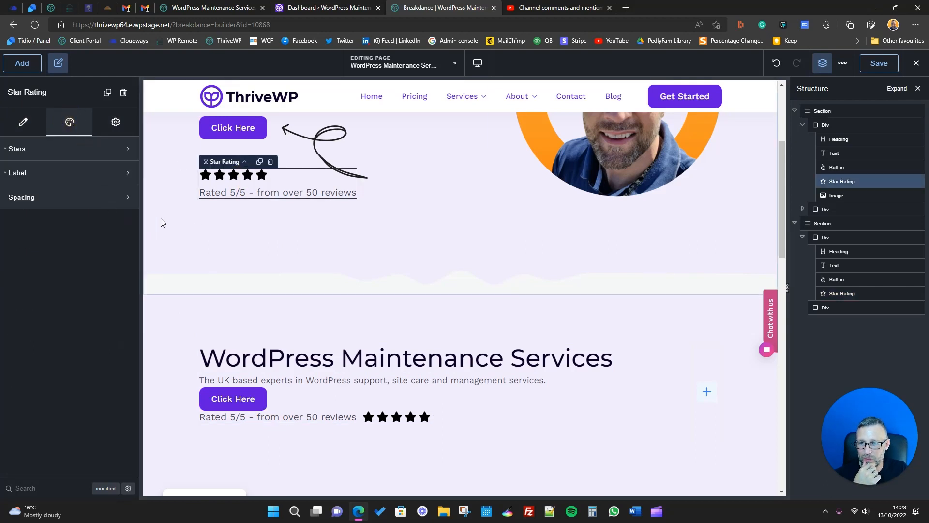
pyautogui.click(75, 181)
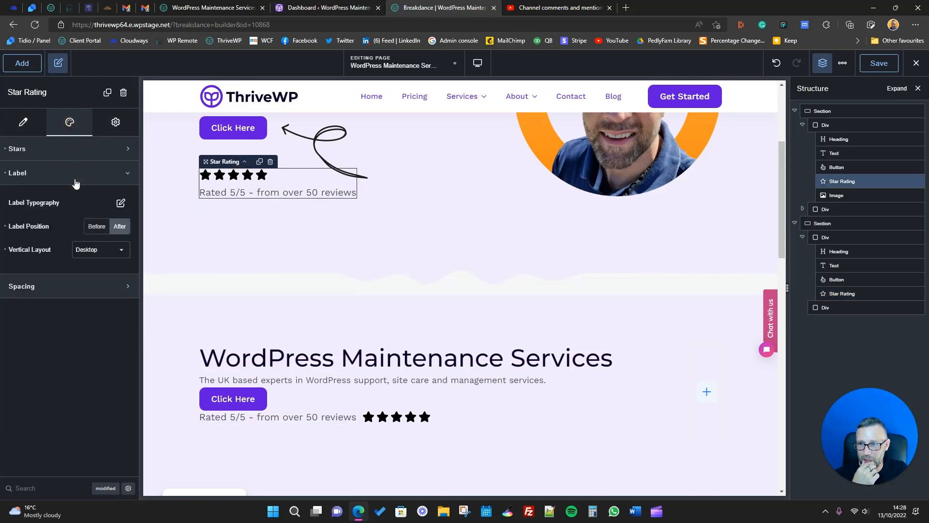
# - Set the second section's star rating label position to After and its vertical layout to Desktop
pyautogui.click(350, 418)
pyautogui.click(70, 121)
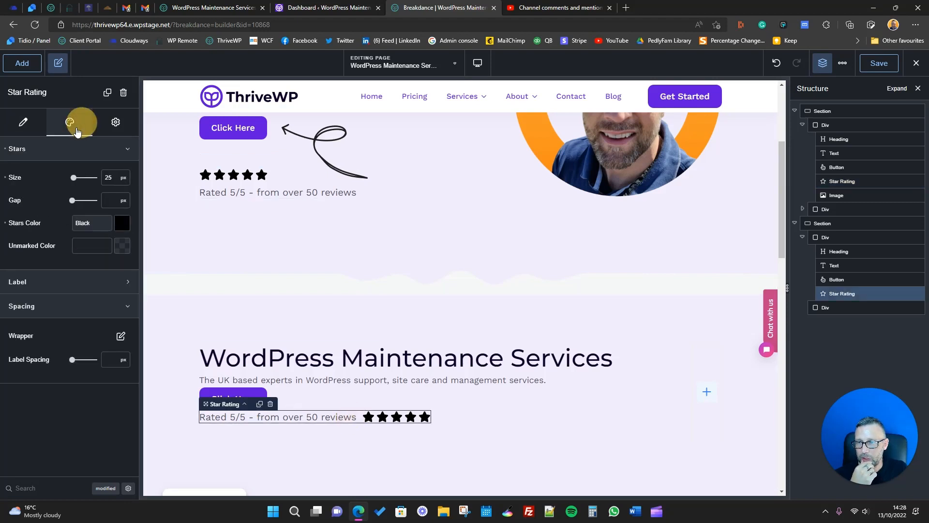
pyautogui.click(39, 279)
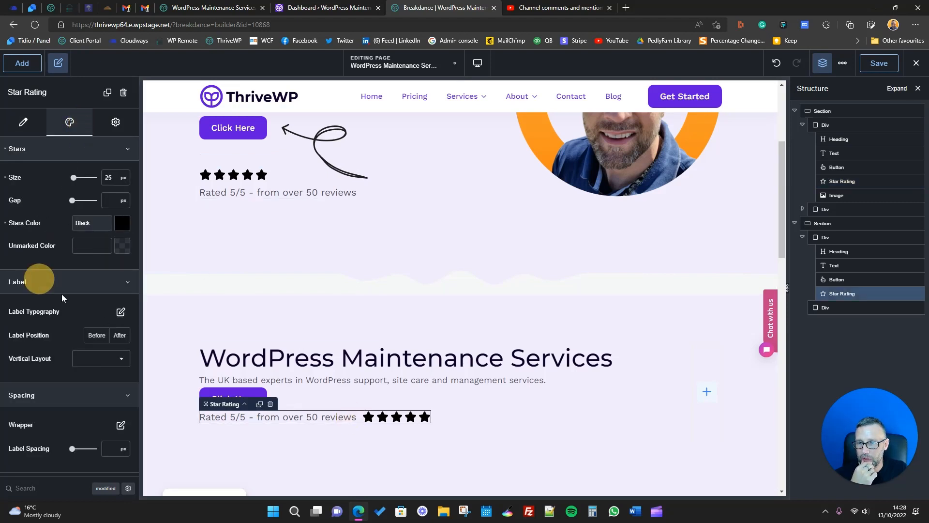
pyautogui.click(124, 340)
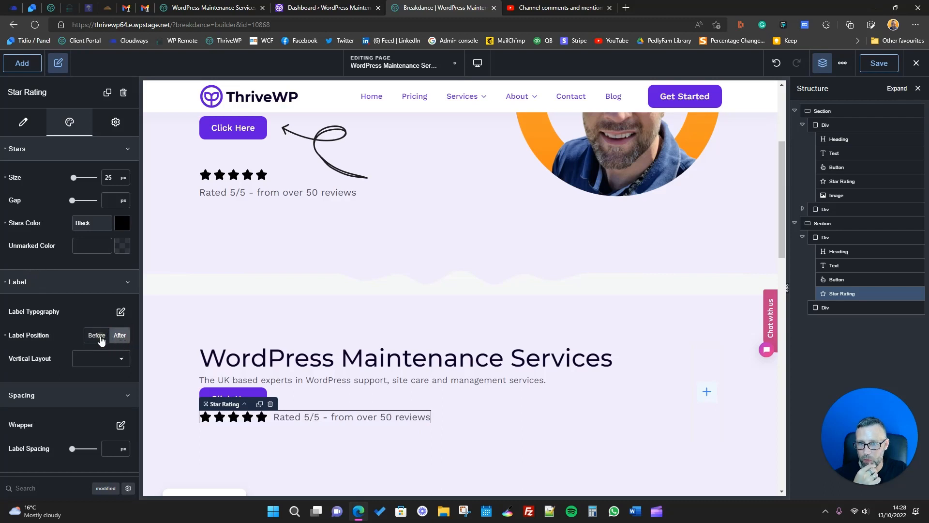
pyautogui.click(101, 340)
pyautogui.click(121, 340)
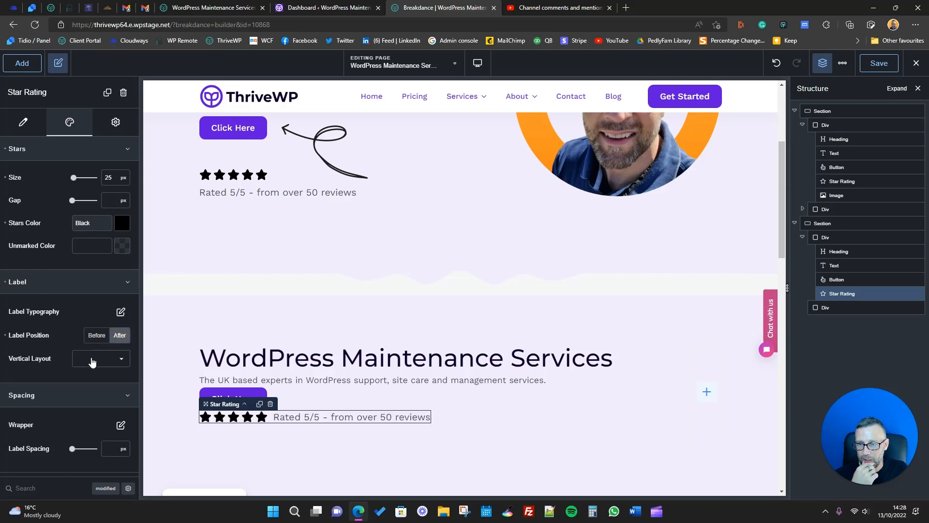
pyautogui.click(108, 355)
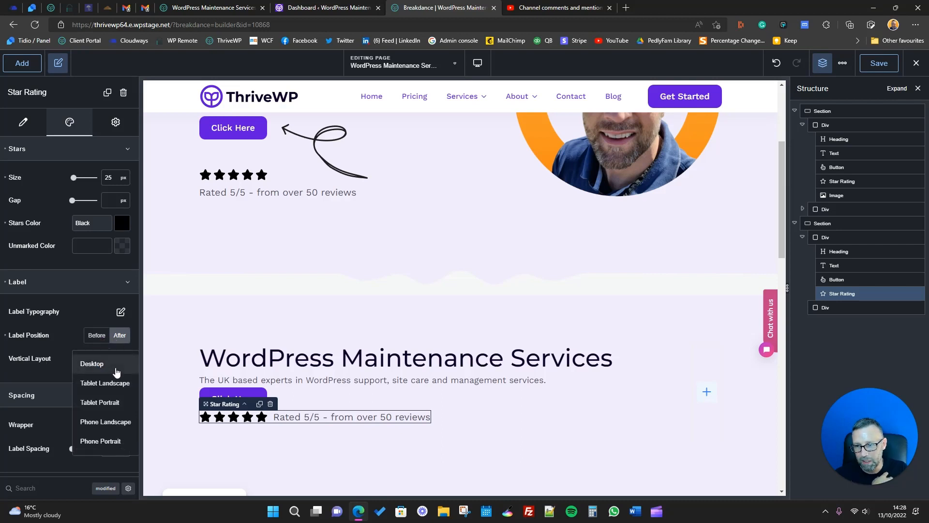
pyautogui.click(116, 372)
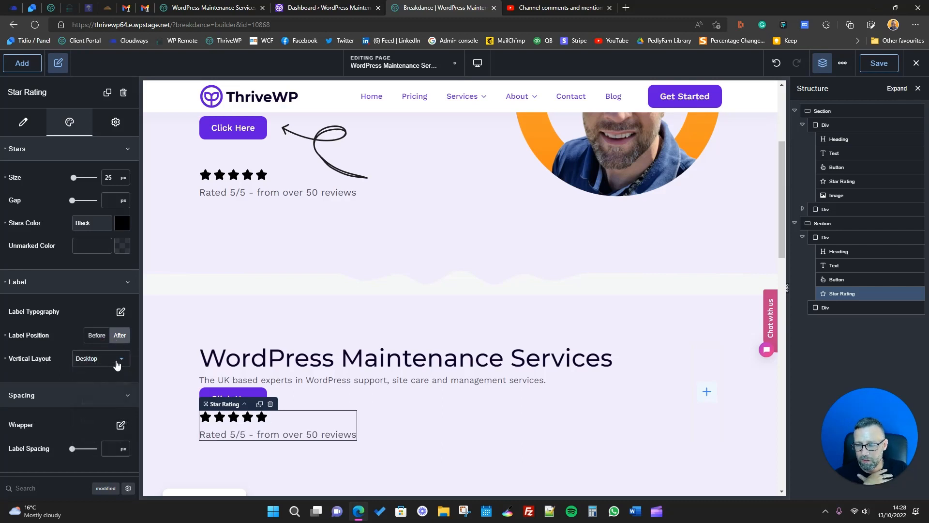
# - Try the Phone Landscape vertical layout for the star rating label with a Phone Landscape page preview, and return both to Desktop
pyautogui.click(116, 364)
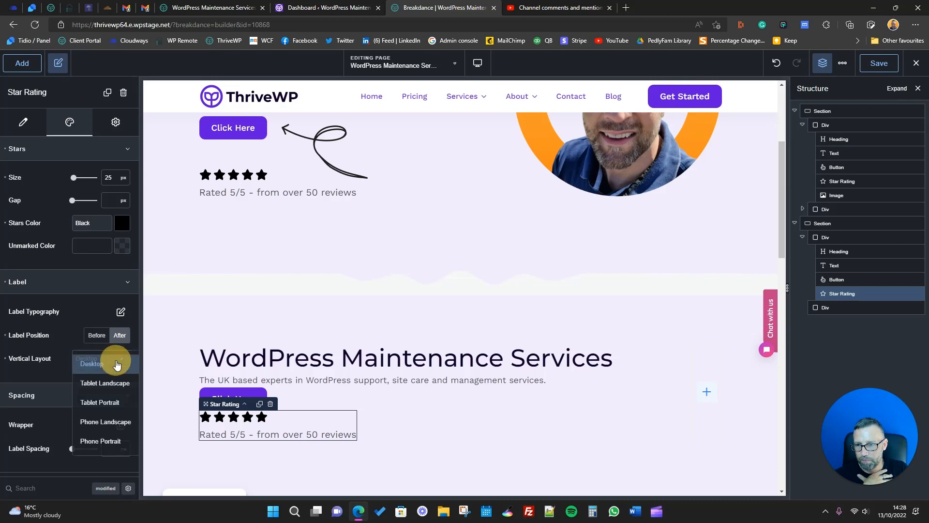
pyautogui.click(115, 422)
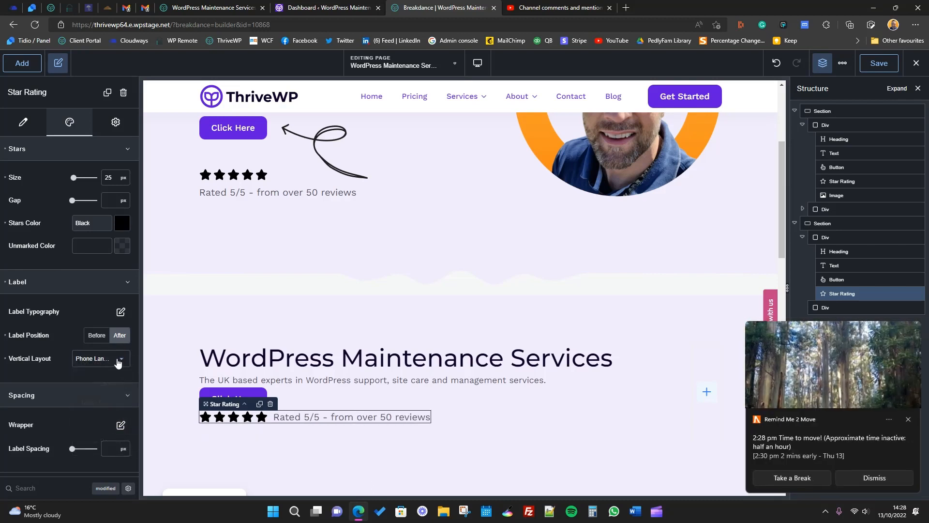
pyautogui.click(895, 478)
pyautogui.click(477, 63)
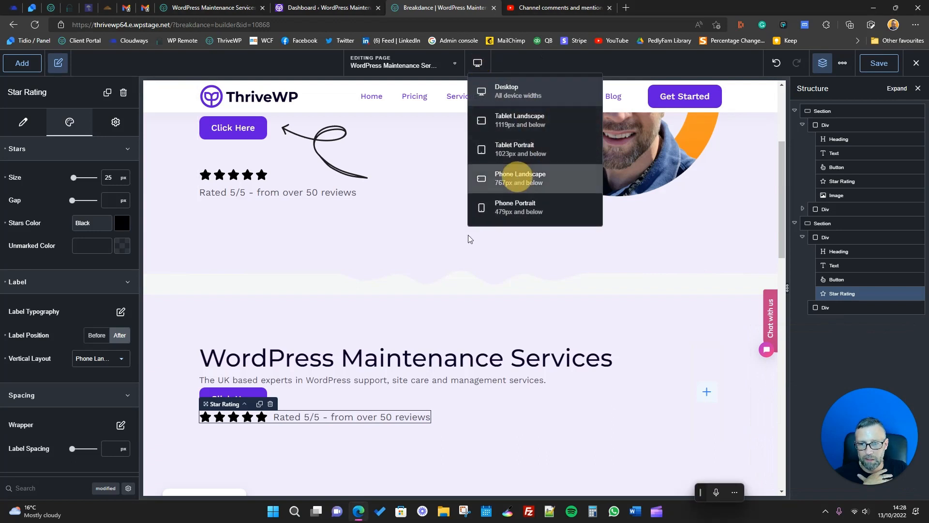
pyautogui.click(518, 181)
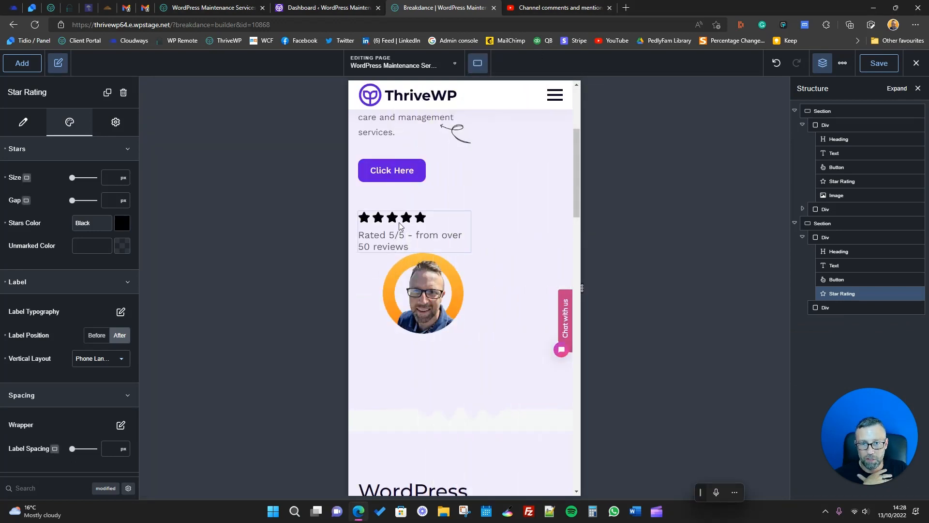
pyautogui.click(478, 63)
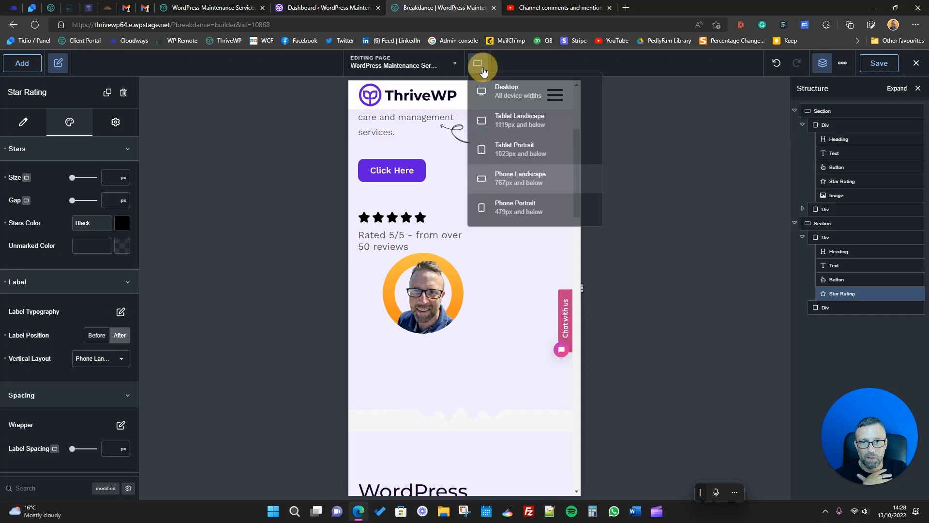
pyautogui.click(521, 92)
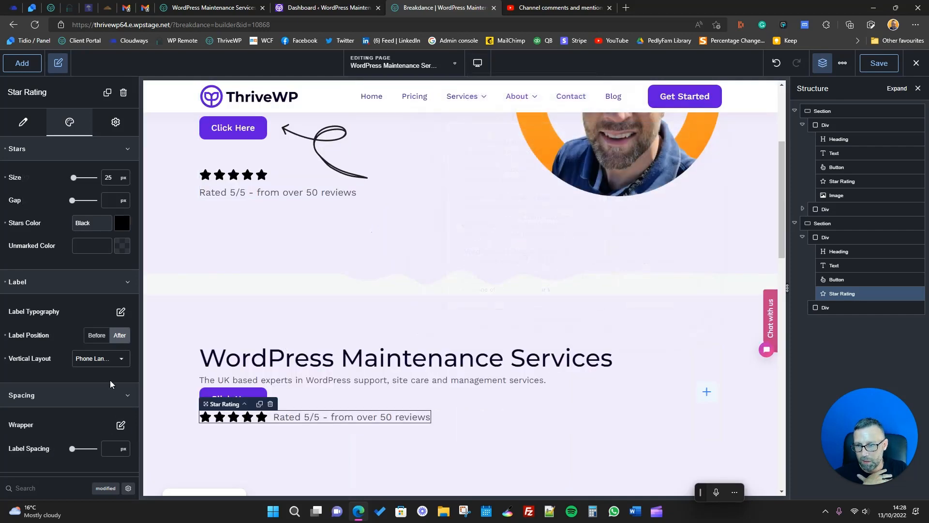
pyautogui.click(93, 358)
pyautogui.click(104, 366)
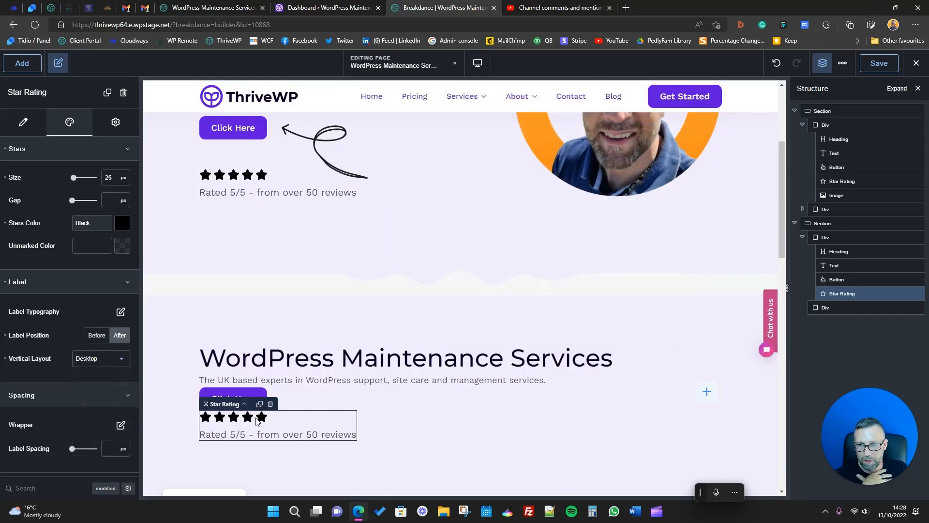
# - Add an Image element to the empty second div of the second section
pyautogui.scroll(4, 350, 414)
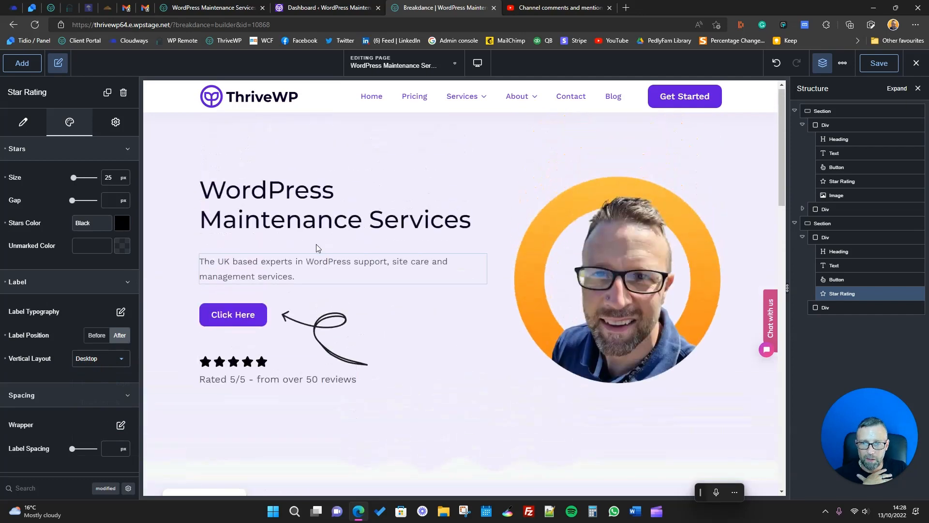
pyautogui.scroll(-3, 303, 310)
pyautogui.scroll(-2, 303, 329)
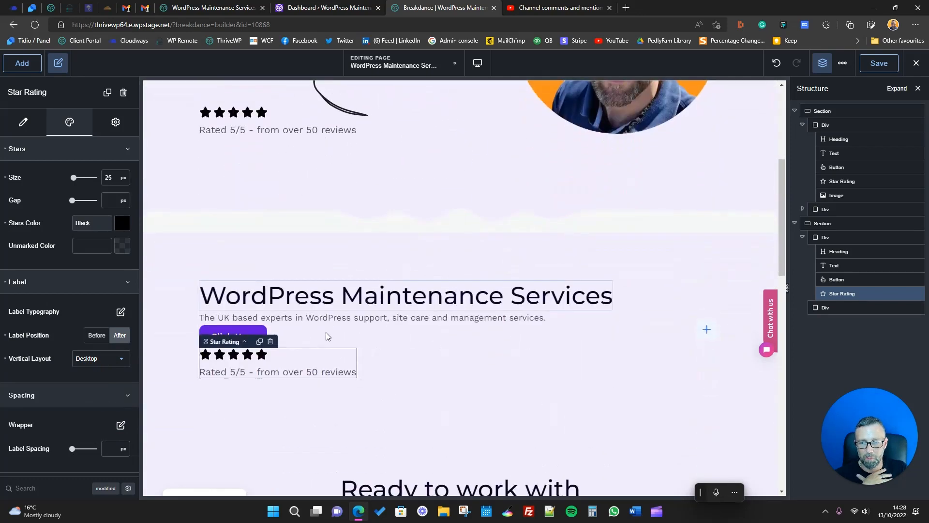
pyautogui.scroll(2, 484, 343)
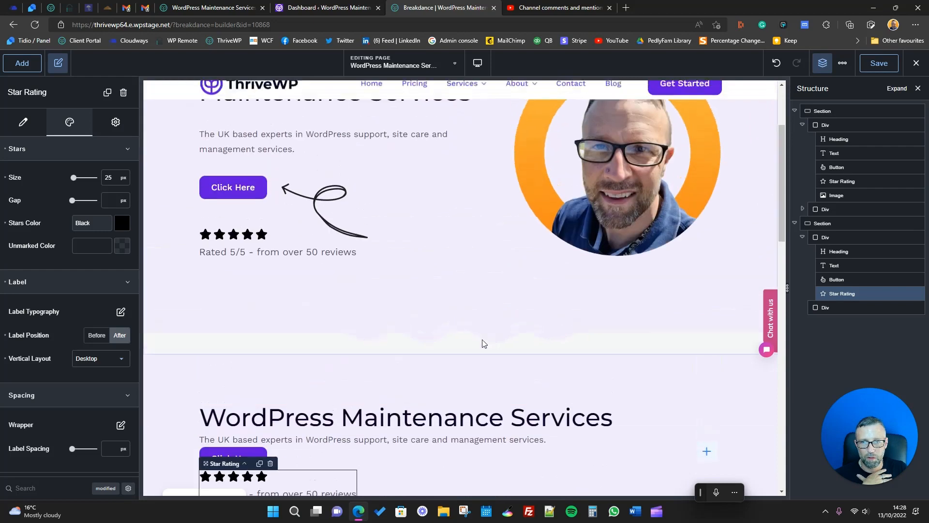
pyautogui.scroll(1, 483, 343)
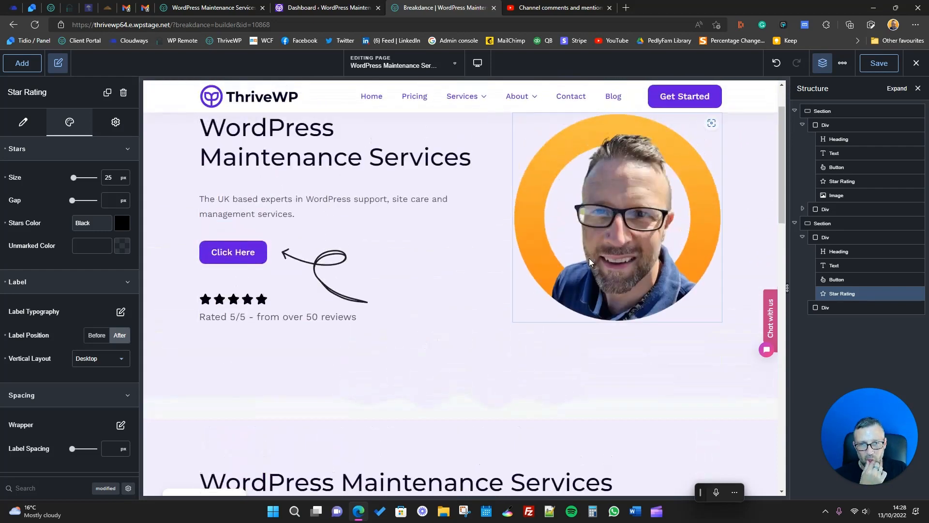
pyautogui.scroll(-3, 565, 364)
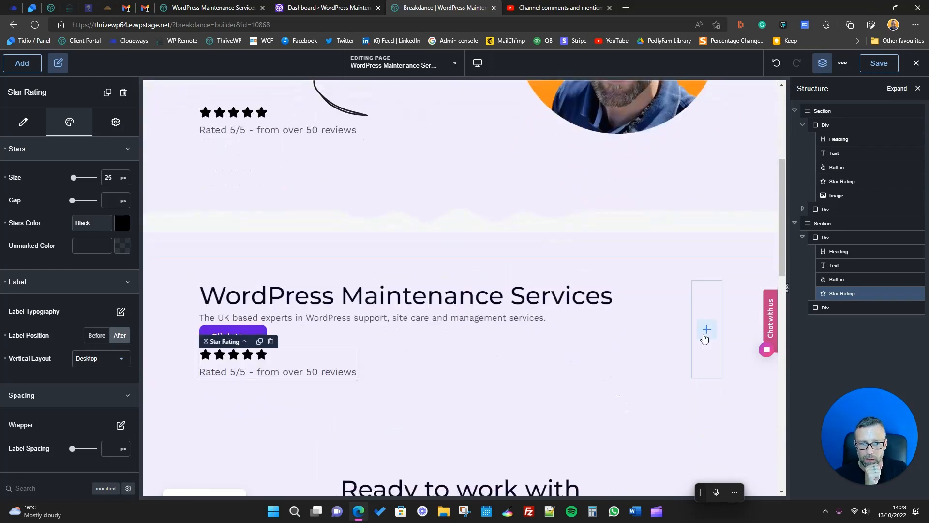
pyautogui.click(30, 70)
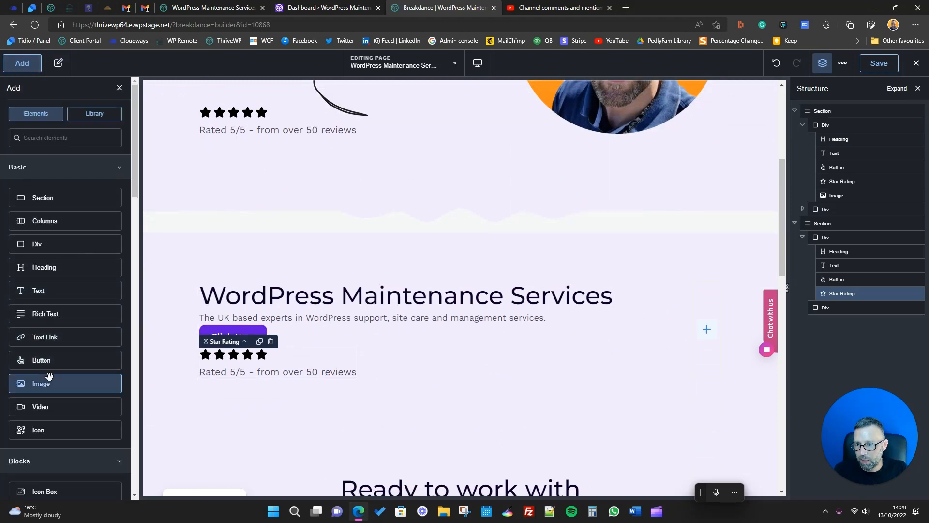
pyautogui.moveTo(42, 382); pyautogui.dragTo(698, 332)
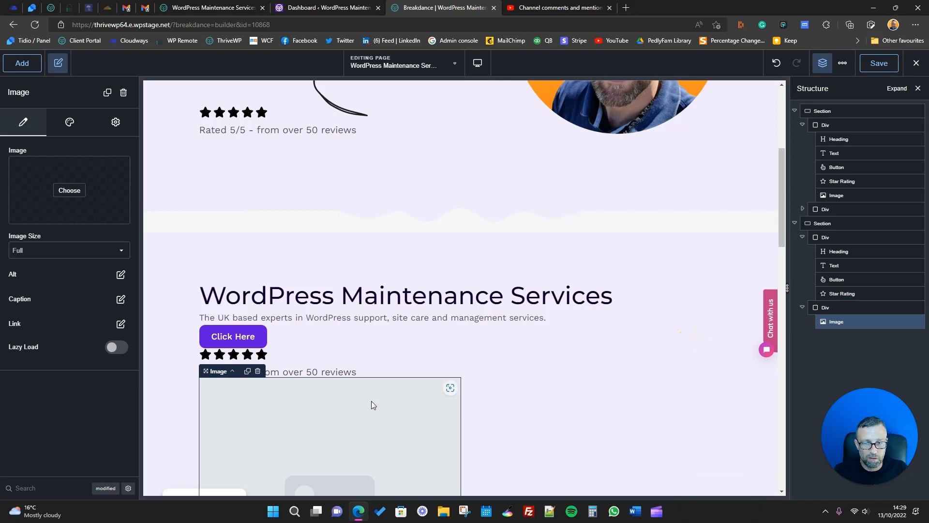
pyautogui.scroll(-3, 329, 377)
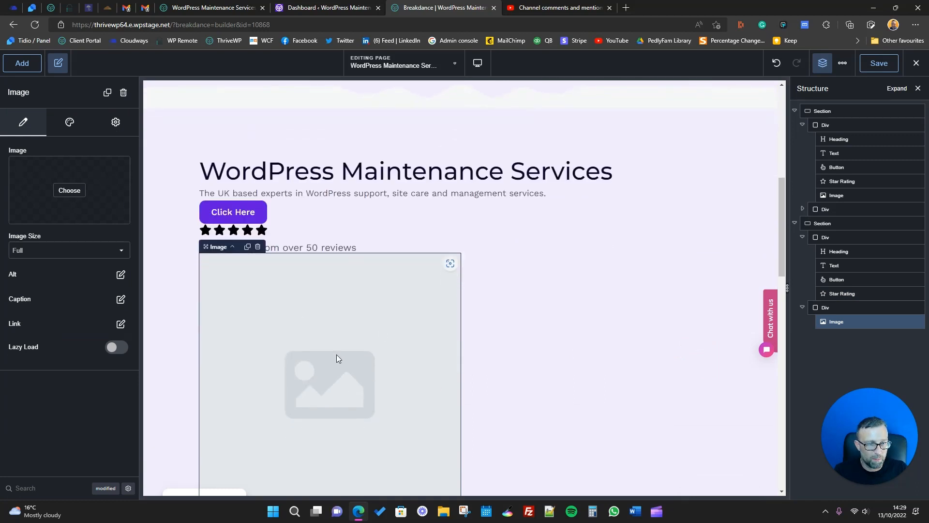
# - Fill the second section's Image element with the circular orange-background portrait (577 by 577 pixels) from the media library
pyautogui.click(73, 191)
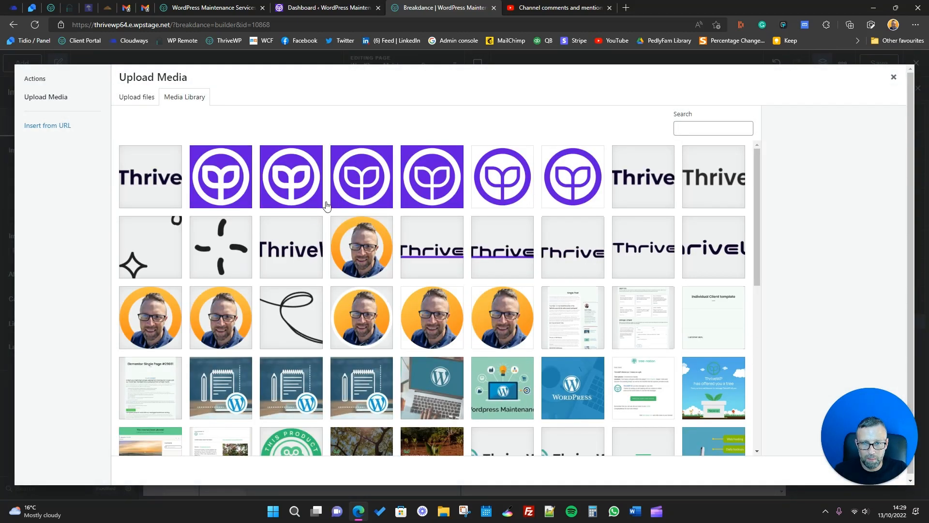
pyautogui.click(348, 260)
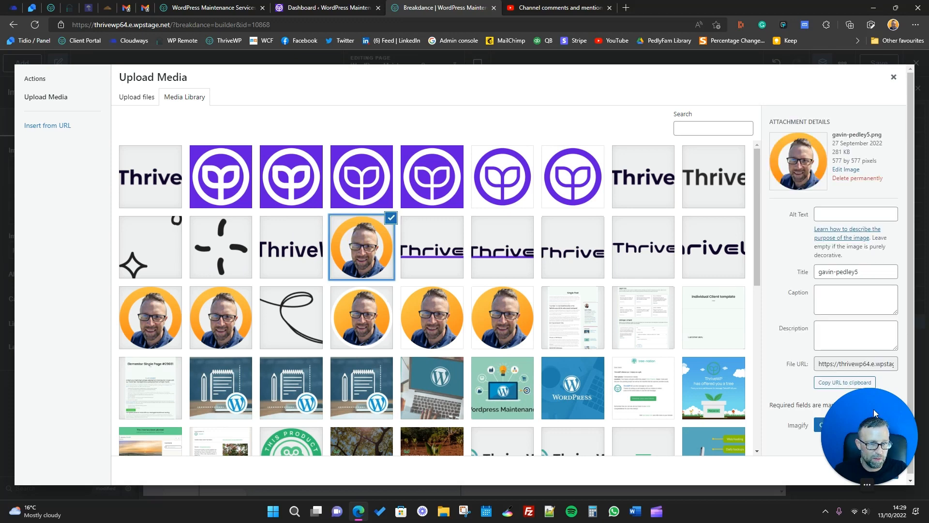
pyautogui.moveTo(873, 408); pyautogui.dragTo(861, 435)
pyautogui.click(881, 471)
pyautogui.scroll(2, 370, 348)
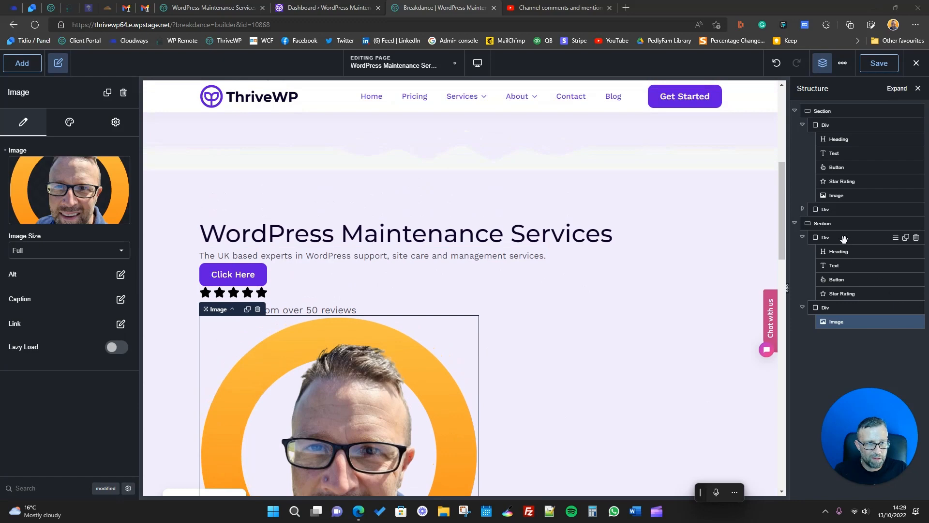
# - Collapse both divs of the second section in the structure and open the first div's Advanced settings
pyautogui.click(803, 237)
pyautogui.click(802, 252)
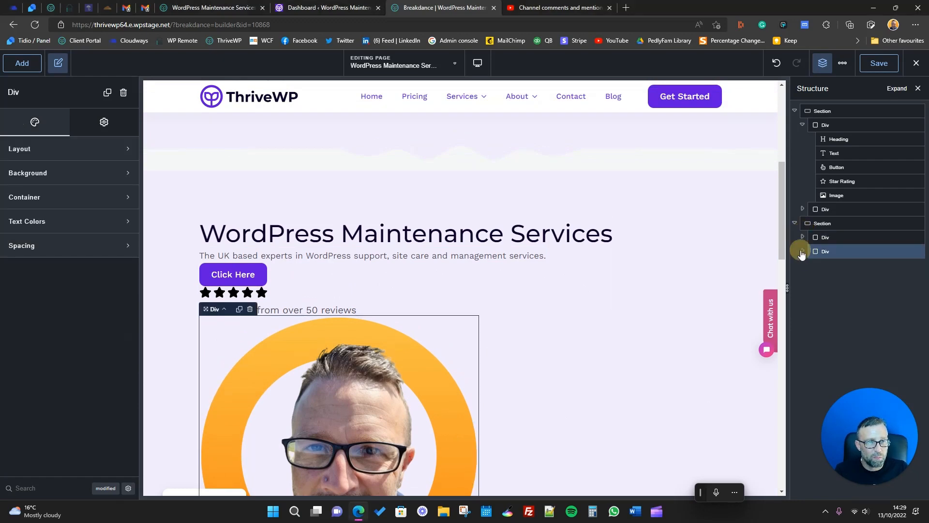
pyautogui.click(841, 237)
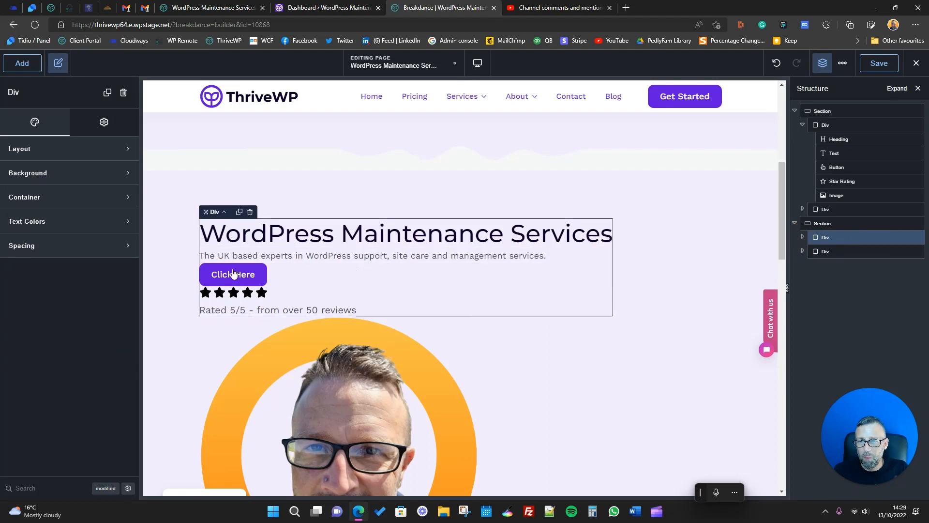
pyautogui.click(103, 153)
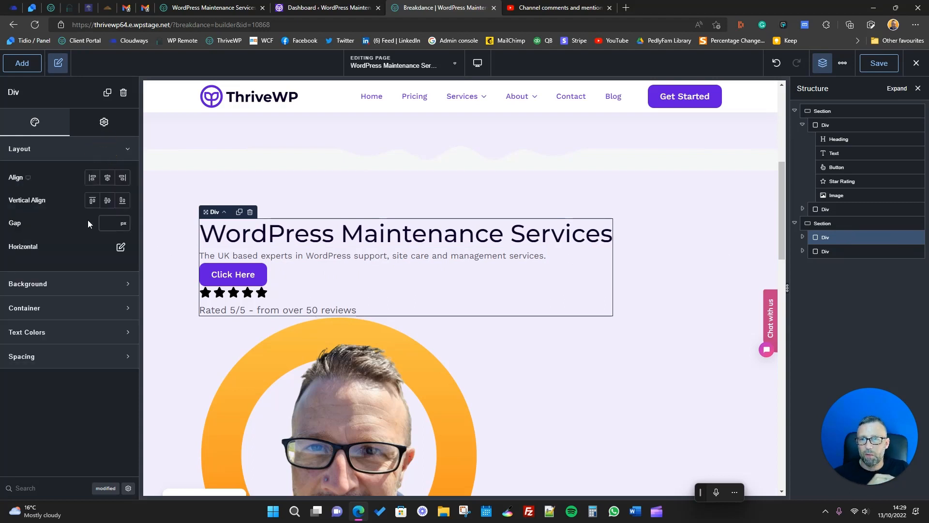
pyautogui.click(104, 124)
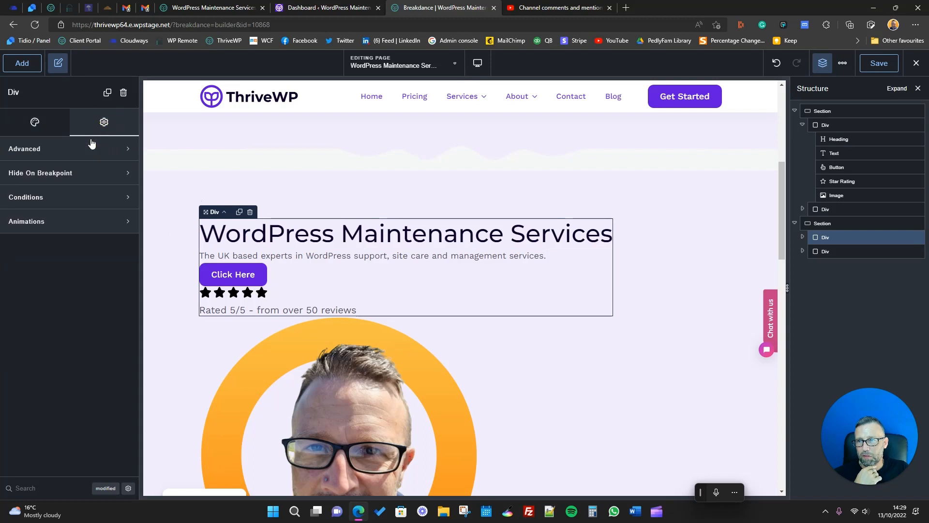
pyautogui.click(84, 151)
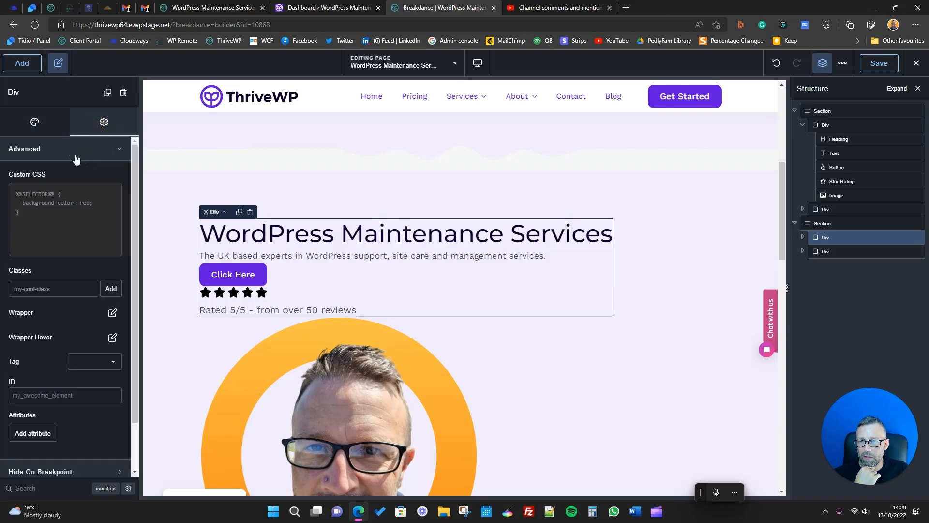
pyautogui.scroll(-2, 60, 328)
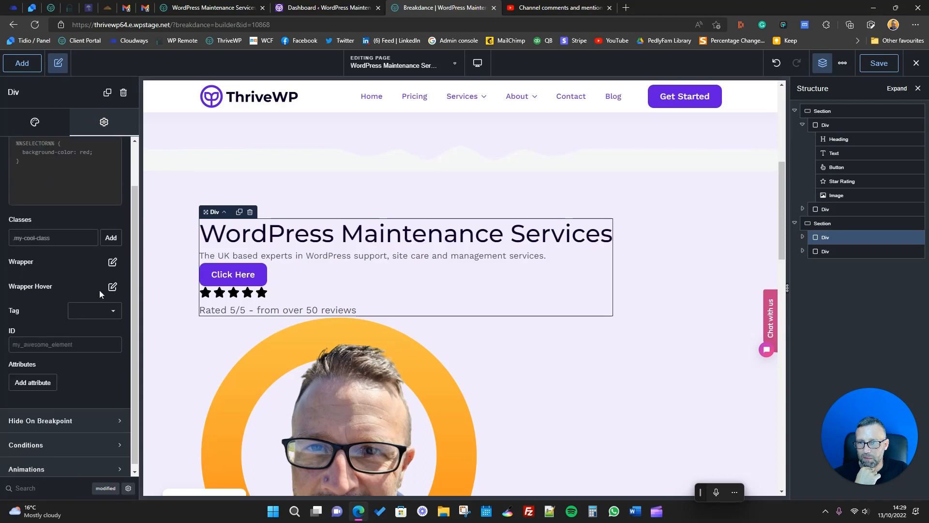
# - Set the wrapper width of the second section's first div to 50%
pyautogui.click(112, 264)
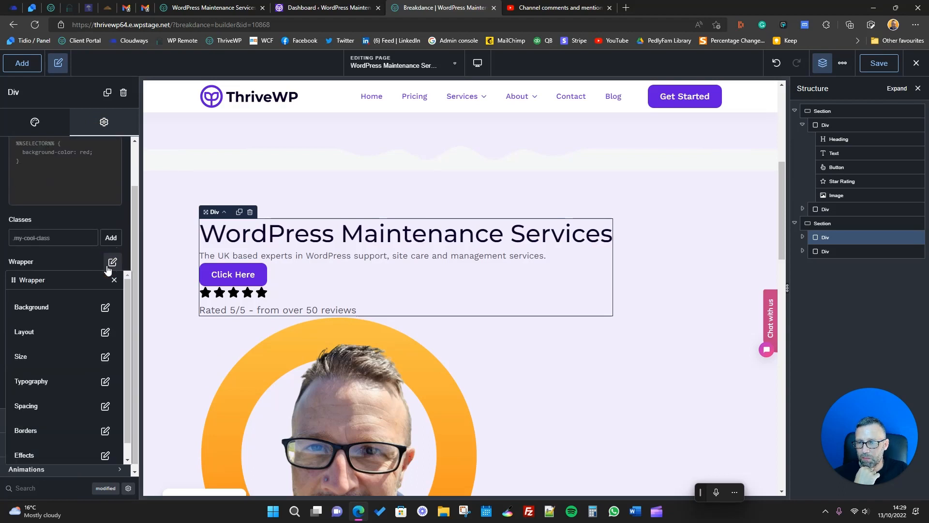
pyautogui.scroll(-1, 56, 335)
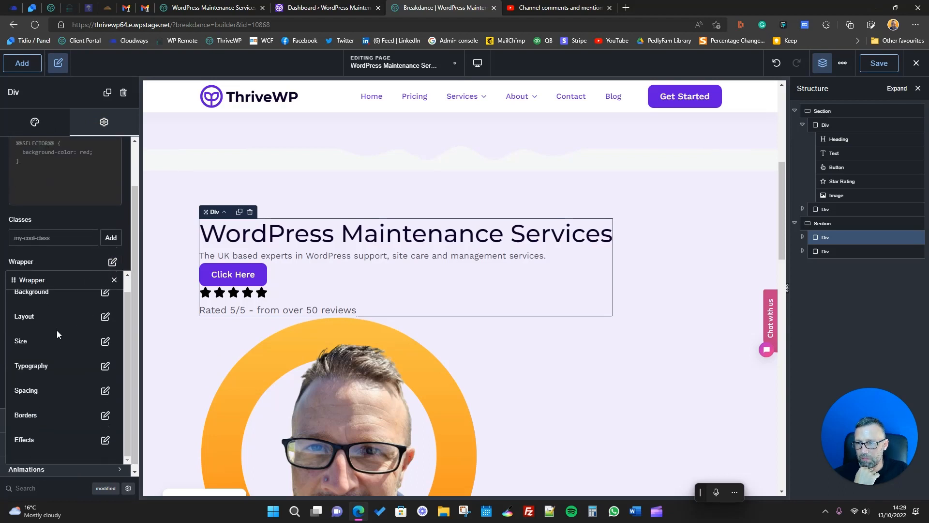
pyautogui.click(105, 316)
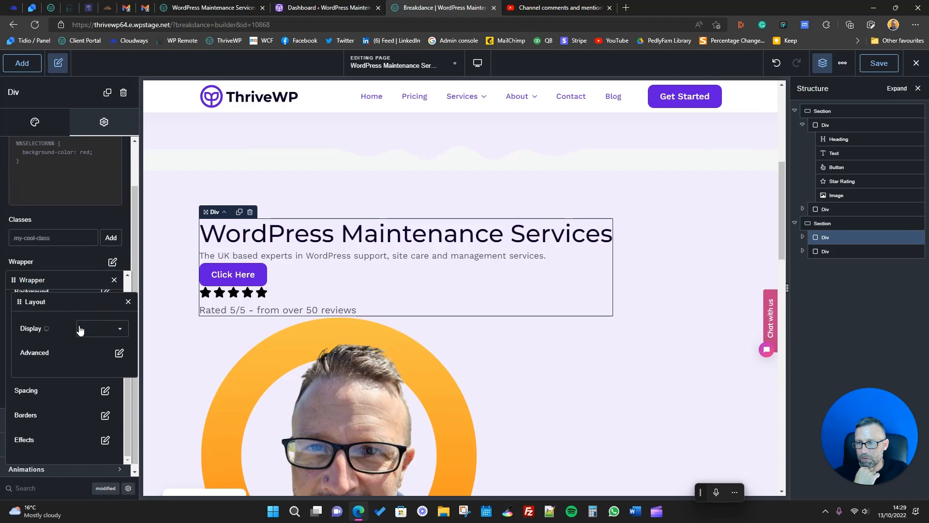
pyautogui.click(128, 301)
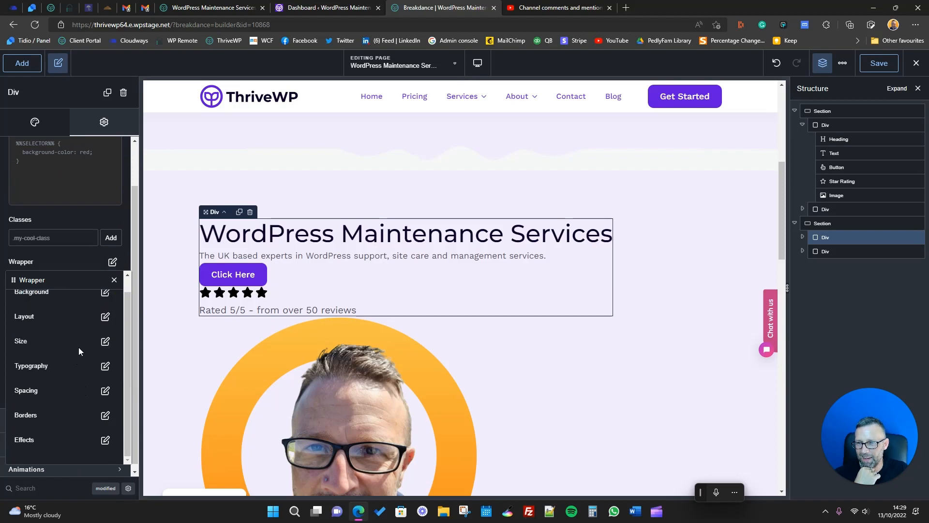
pyautogui.click(105, 341)
pyautogui.click(108, 327)
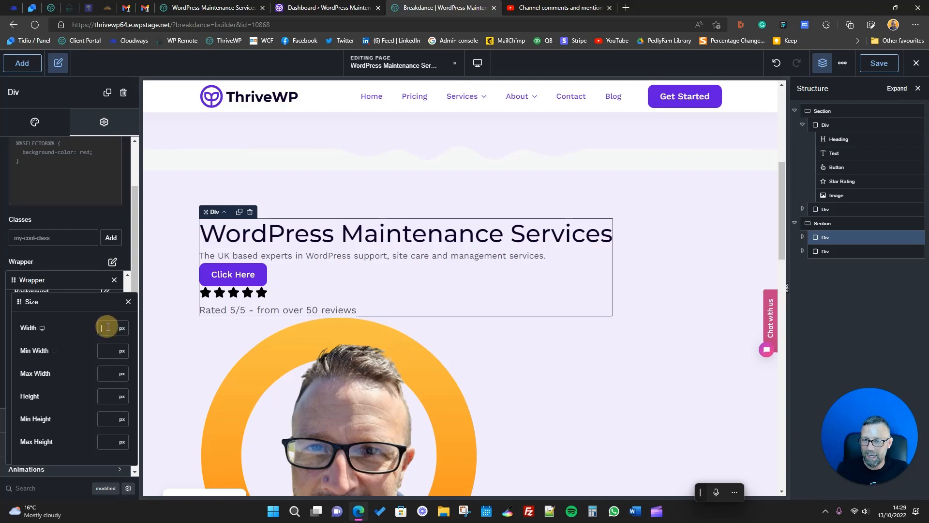
pyautogui.write('50')
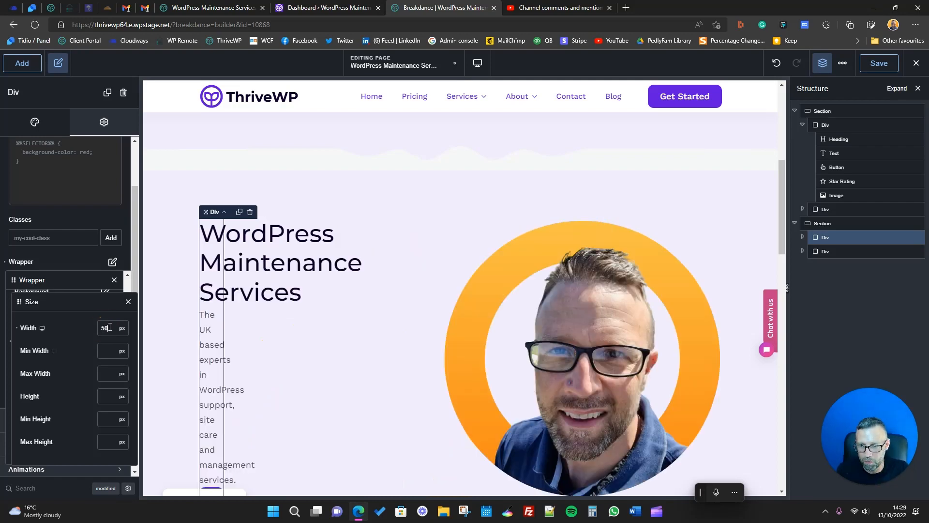
pyautogui.click(123, 330)
pyautogui.click(128, 373)
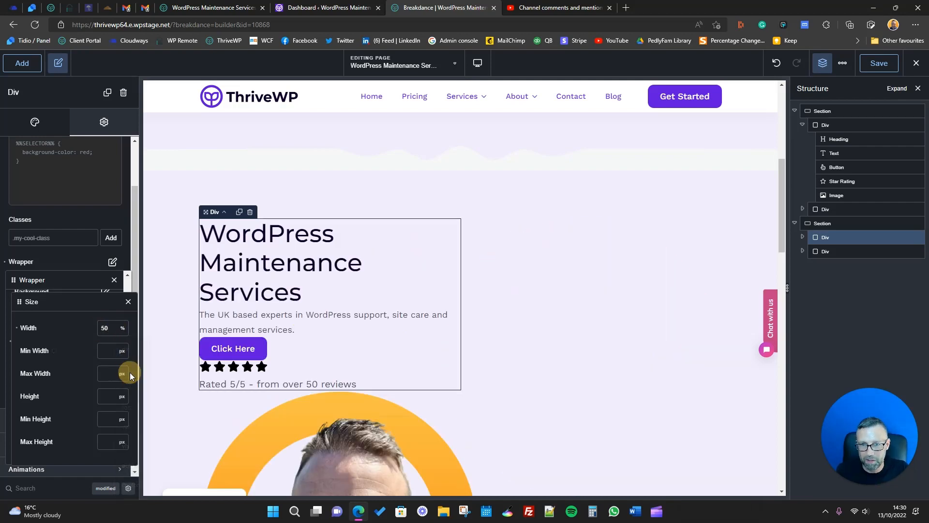
# - Set the wrapper width of the second section's image div to 50%
pyautogui.scroll(-4, 319, 414)
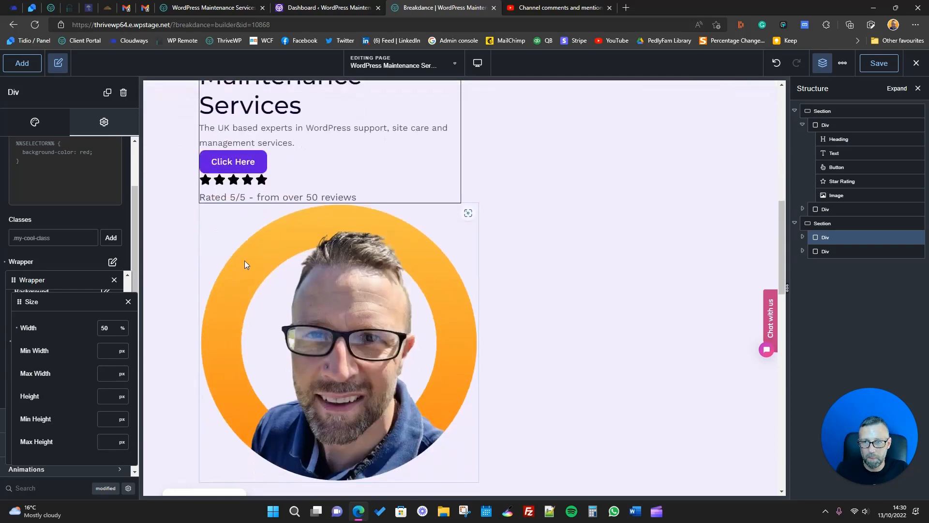
pyautogui.click(843, 252)
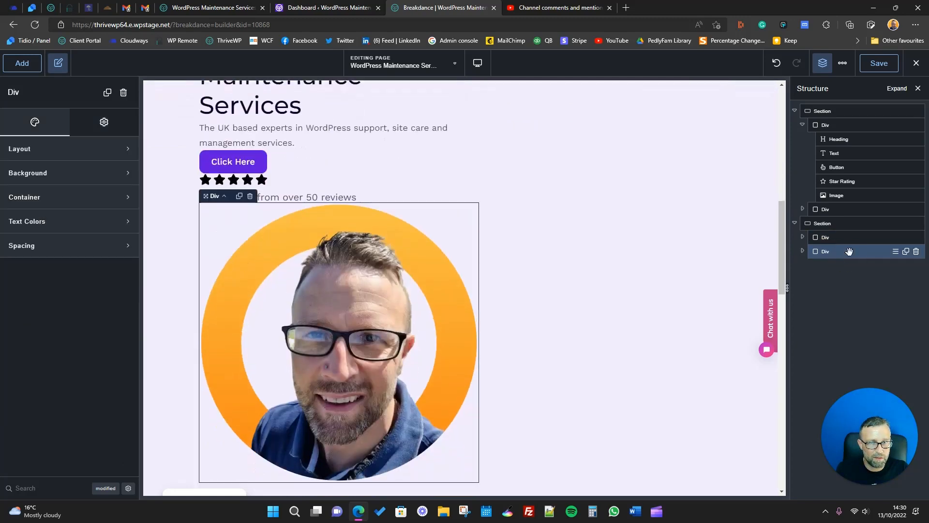
pyautogui.click(99, 122)
pyautogui.click(74, 150)
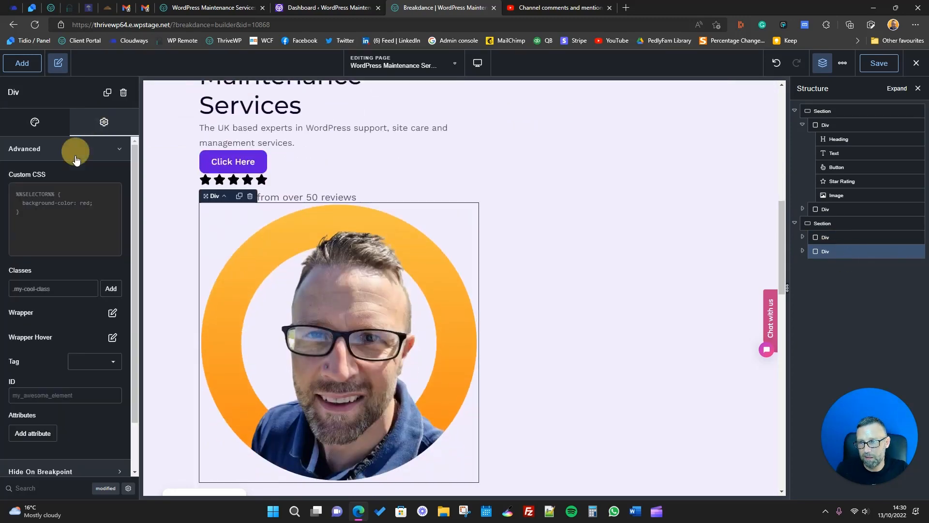
pyautogui.click(111, 314)
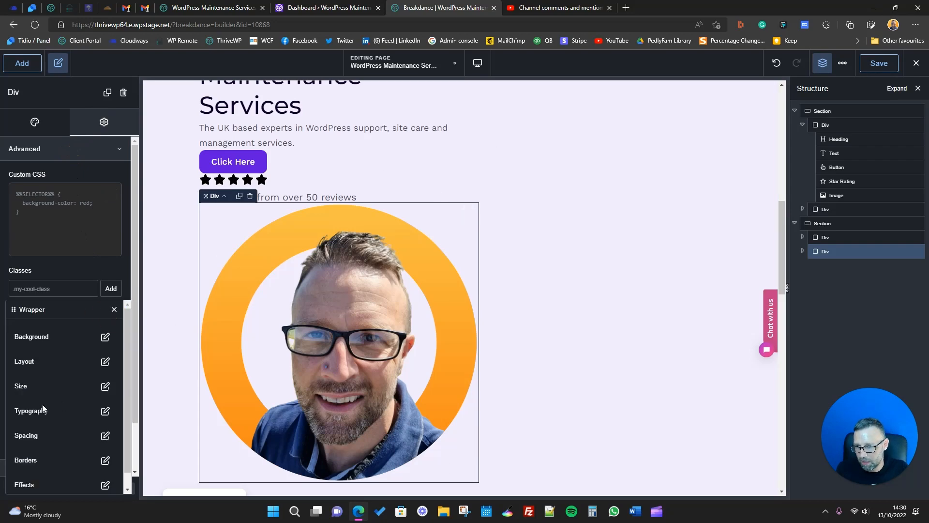
pyautogui.click(104, 386)
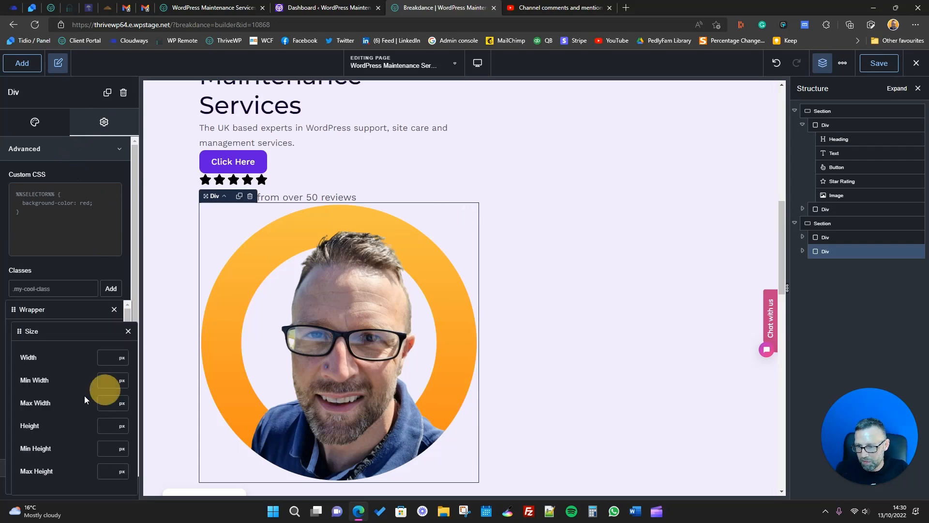
pyautogui.click(107, 358)
pyautogui.write('50')
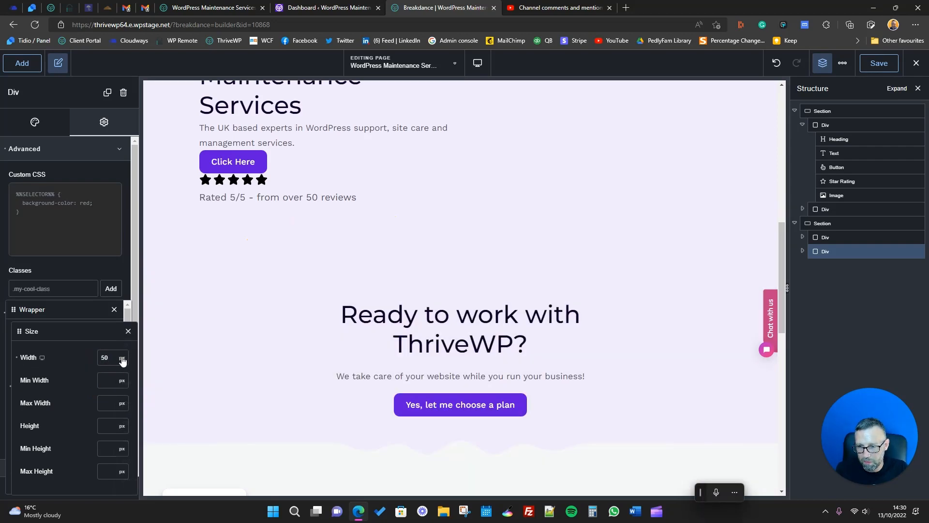
pyautogui.click(122, 359)
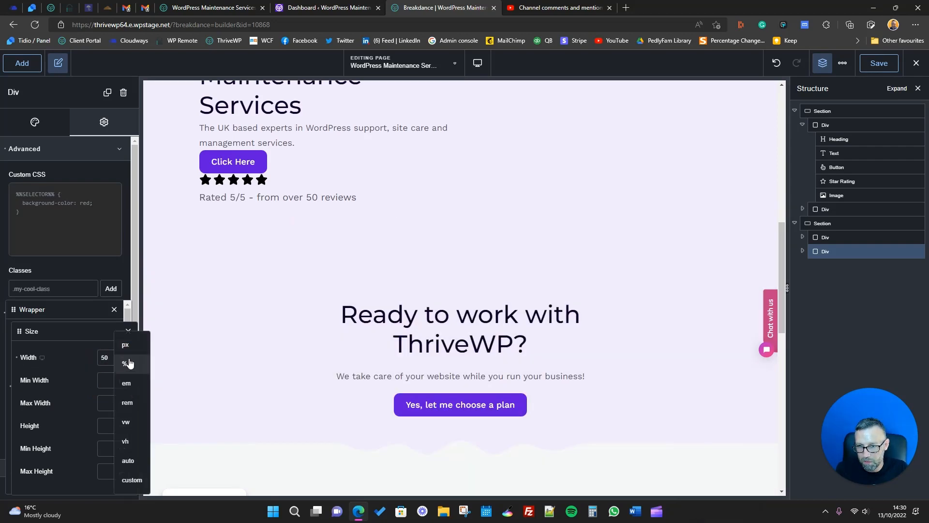
pyautogui.click(125, 370)
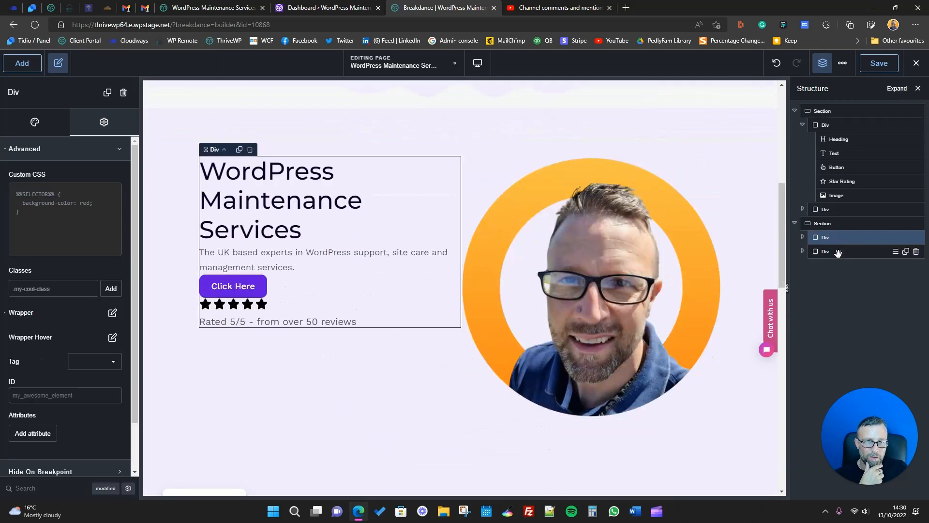
# - Compare the hero section with the rebuilt second section for column widths, image size and spacing between elements
pyautogui.scroll(4, 585, 390)
pyautogui.scroll(4, 518, 378)
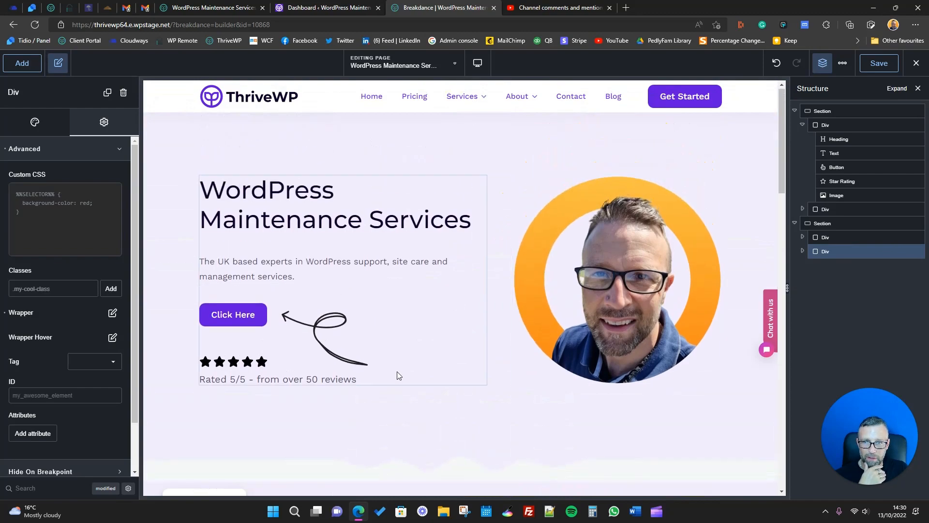
pyautogui.scroll(-8, 629, 247)
pyautogui.scroll(7, 418, 301)
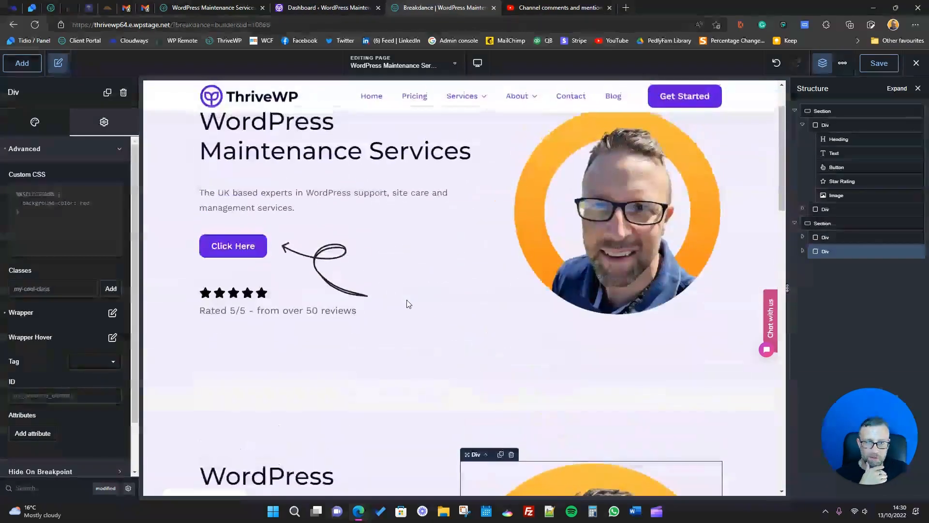
pyautogui.scroll(-4, 414, 311)
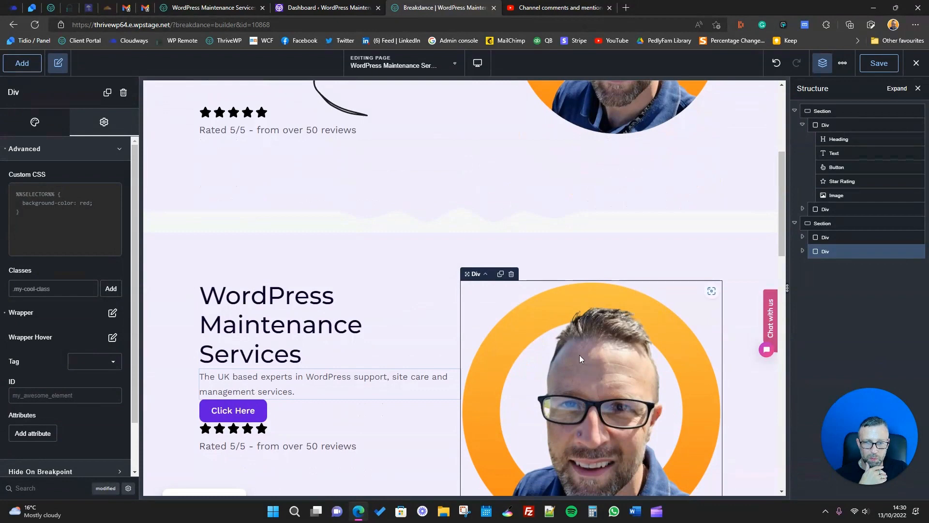
pyautogui.scroll(5, 579, 355)
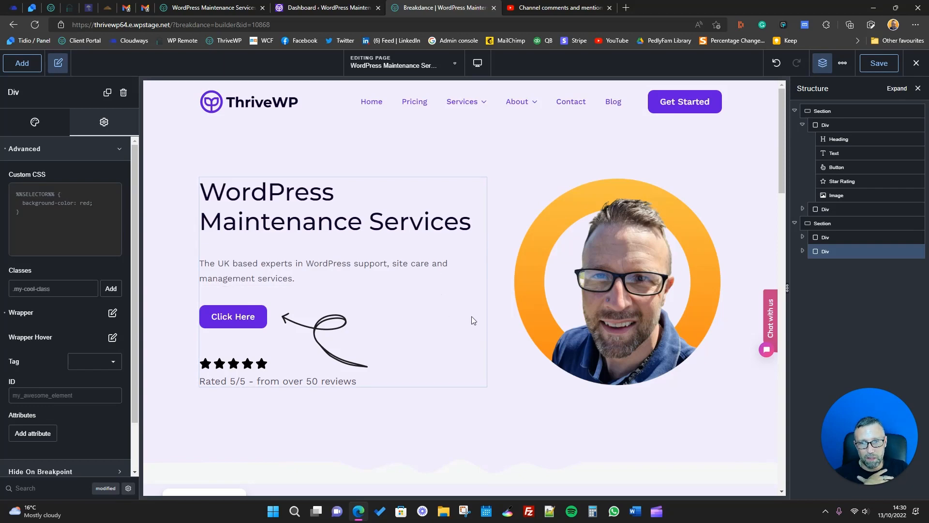
pyautogui.scroll(-6, 466, 335)
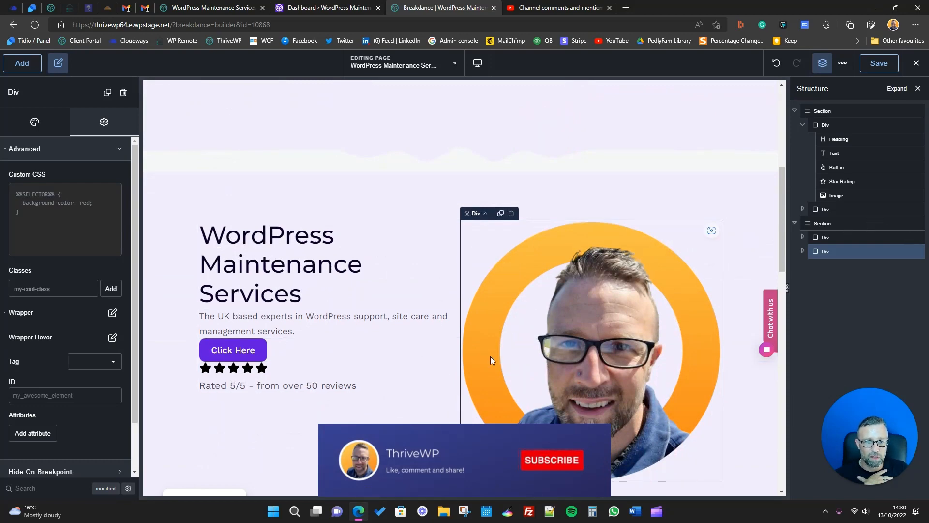
pyautogui.scroll(6, 490, 356)
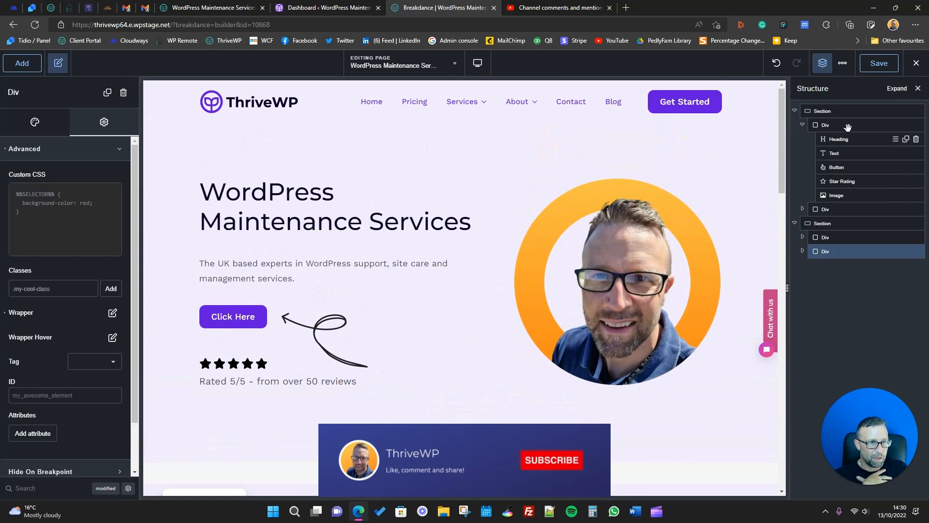
# - Check the wrapper size settings of the hero section's first div for a set width
pyautogui.click(846, 125)
pyautogui.click(103, 124)
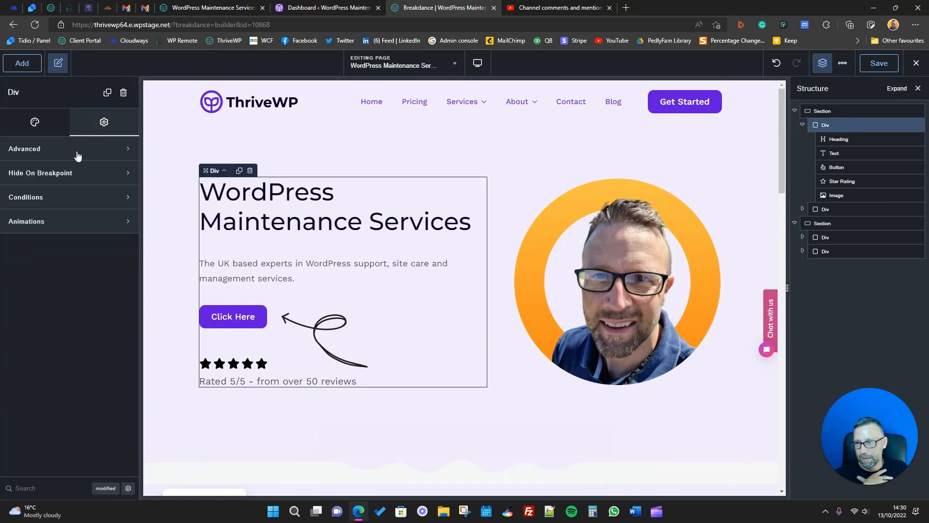
pyautogui.click(106, 150)
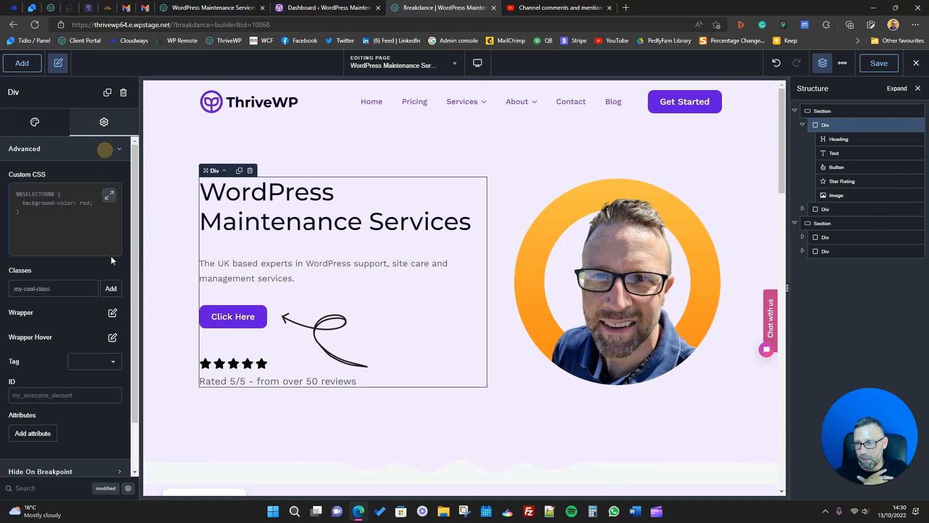
pyautogui.click(114, 314)
pyautogui.click(109, 371)
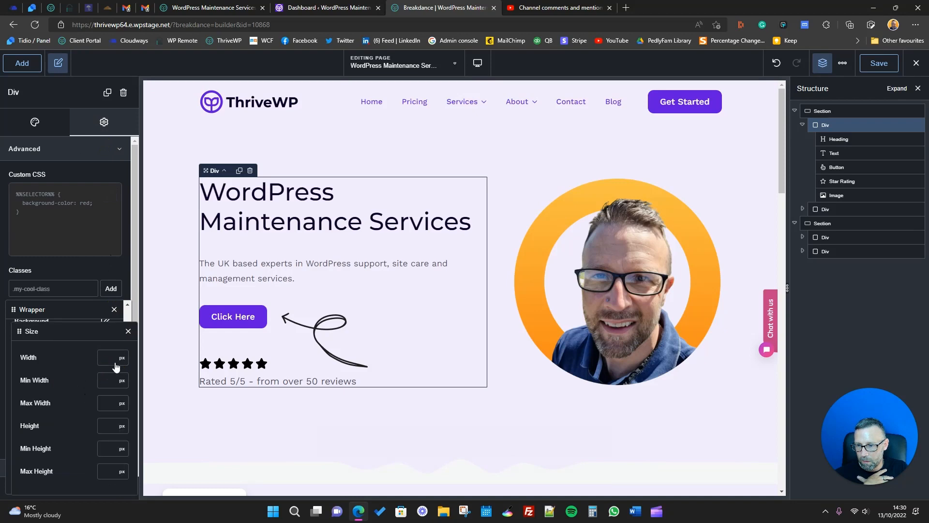
pyautogui.click(128, 331)
pyautogui.click(54, 150)
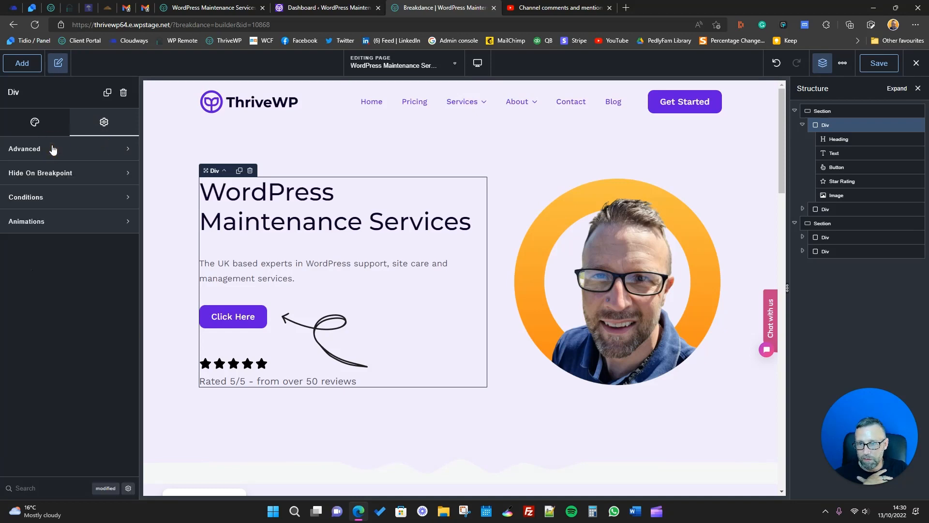
# - Examine the layout and container width settings of the hero section's text div and image div
pyautogui.click(23, 121)
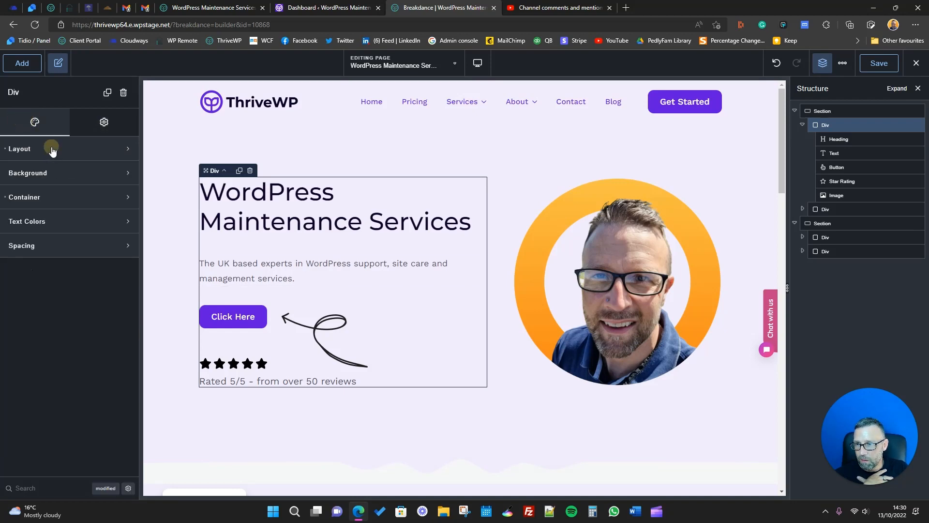
pyautogui.click(52, 149)
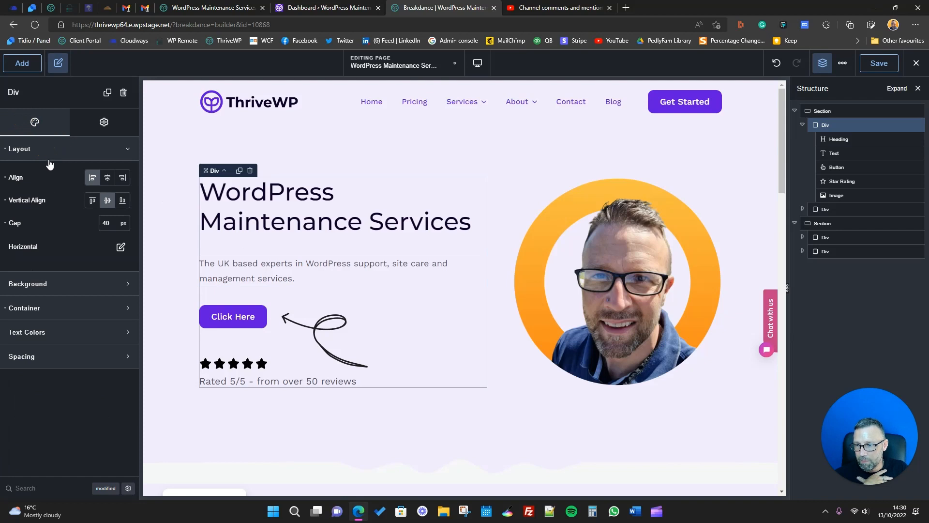
pyautogui.click(67, 310)
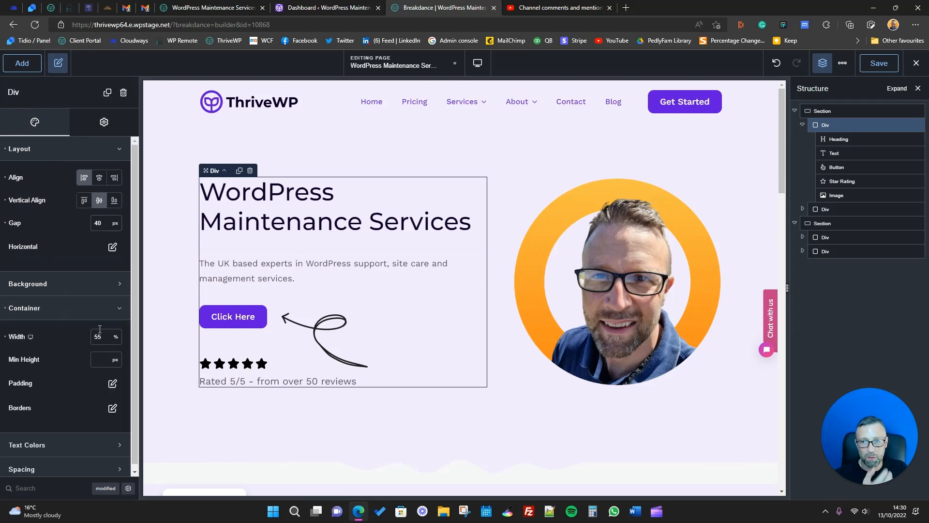
pyautogui.scroll(-1, 72, 338)
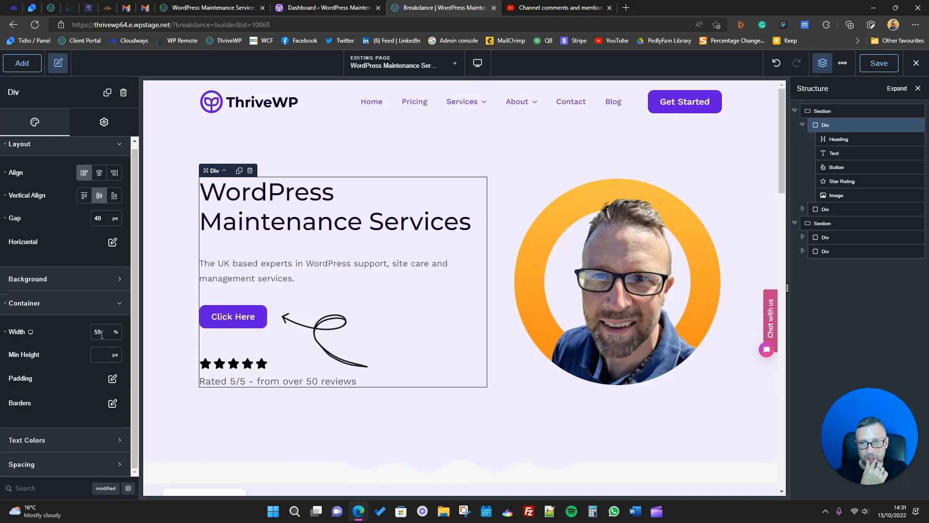
pyautogui.scroll(-8, 428, 318)
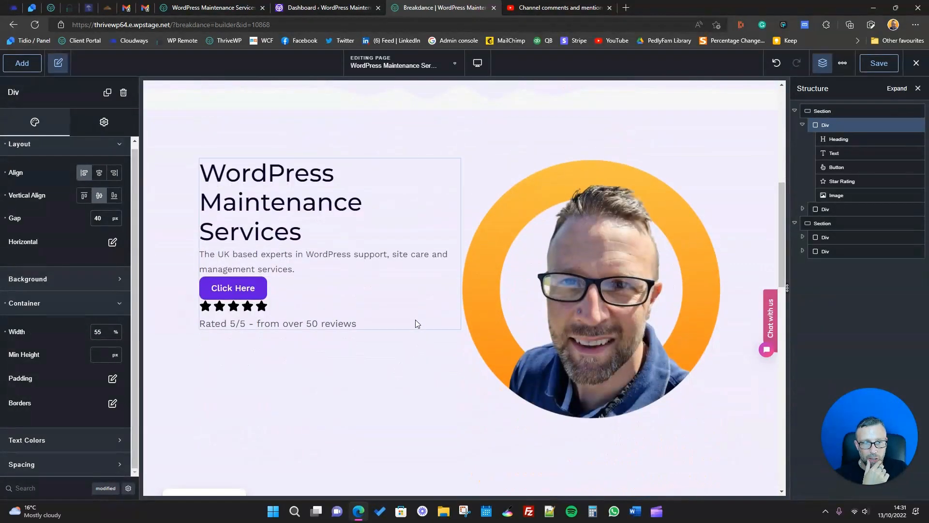
pyautogui.scroll(1, 658, 242)
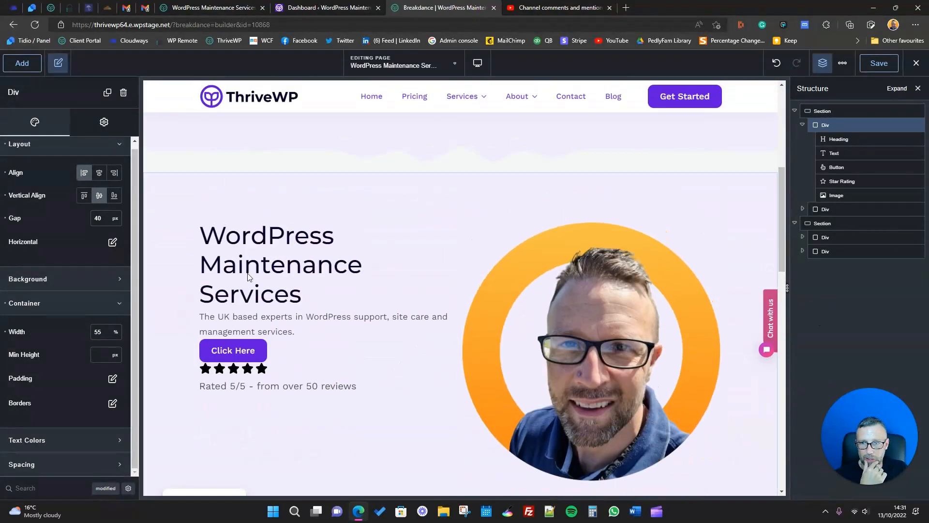
pyautogui.scroll(6, 547, 265)
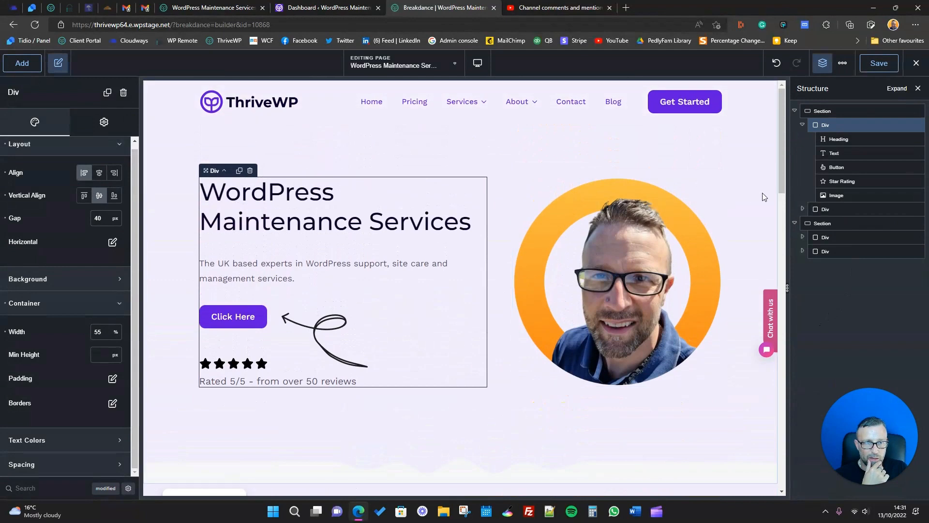
pyautogui.click(827, 209)
pyautogui.click(36, 203)
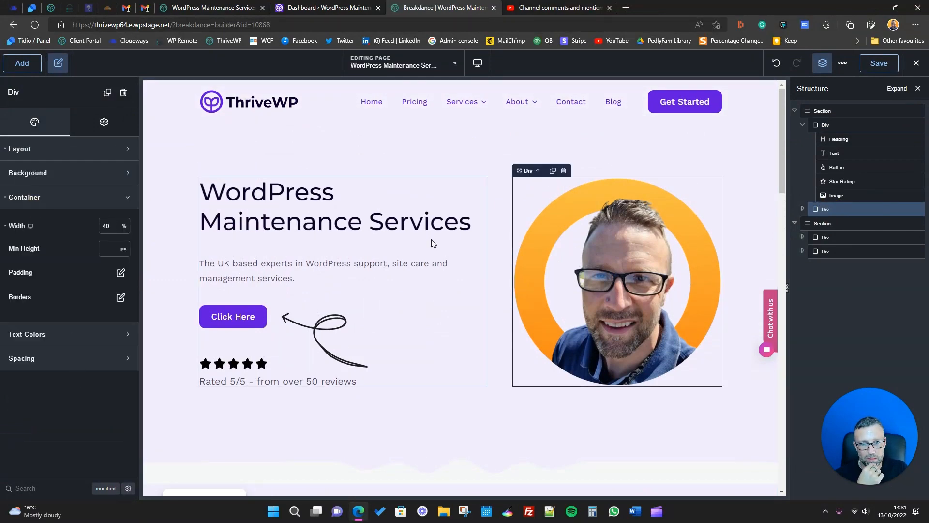
# - Clear the custom wrapper settings from both divs of the second section
pyautogui.scroll(-6, 434, 305)
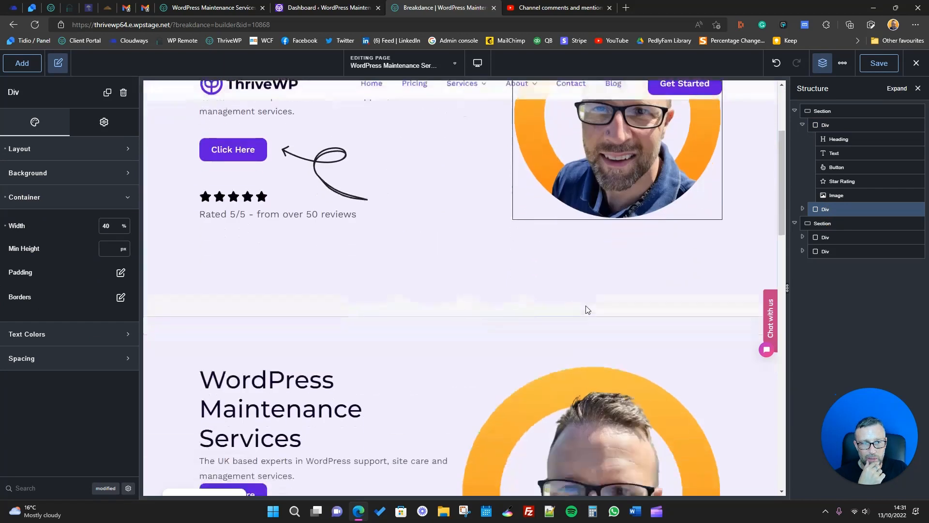
pyautogui.click(839, 238)
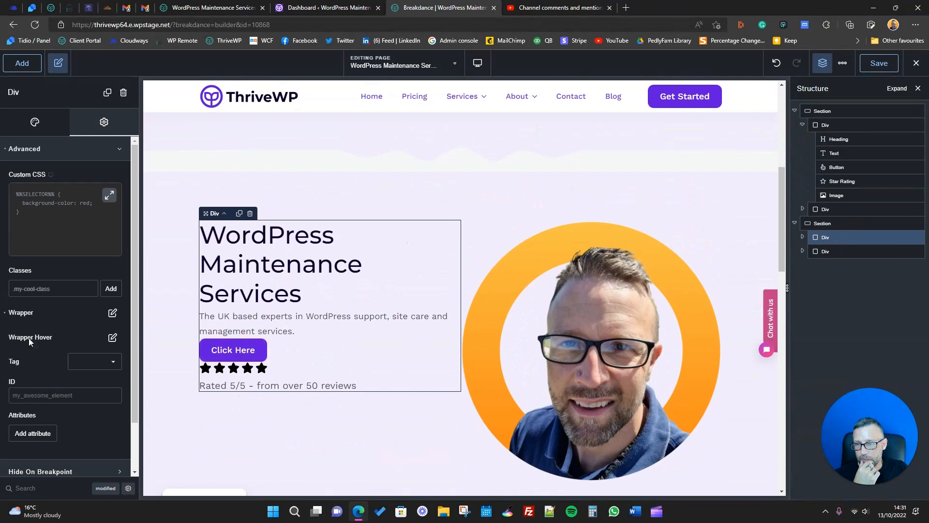
pyautogui.click(5, 312)
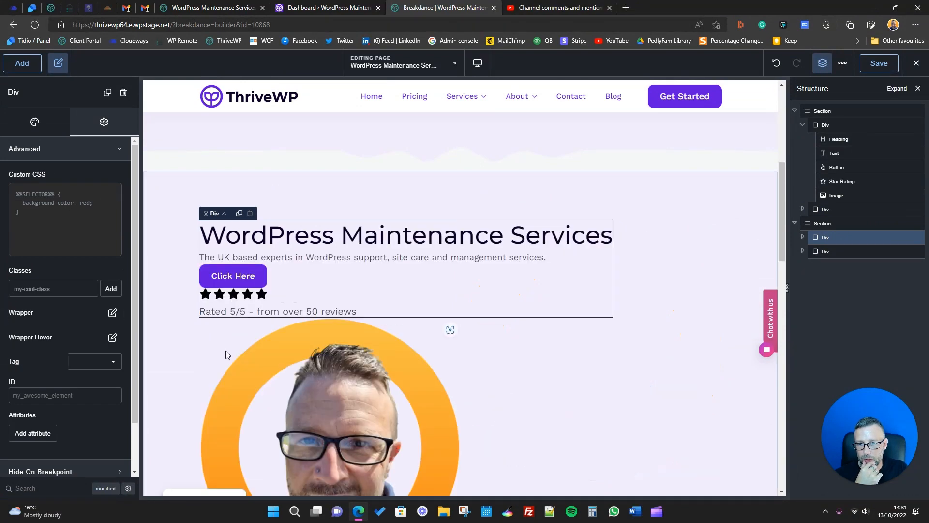
pyautogui.scroll(-4, 224, 352)
pyautogui.click(822, 252)
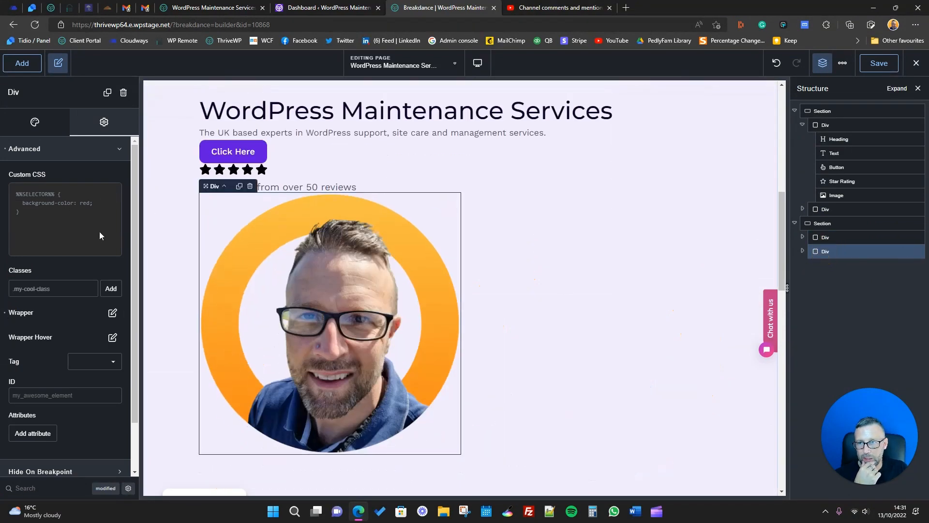
pyautogui.click(5, 312)
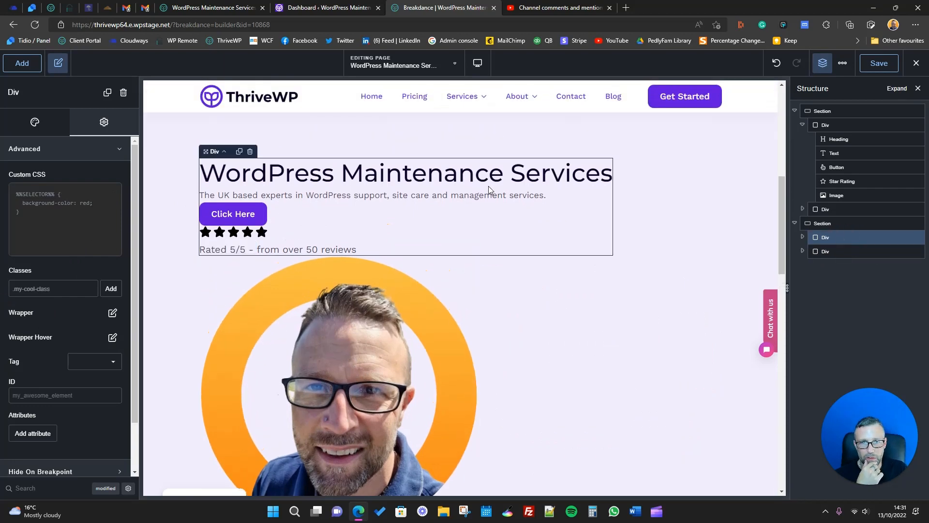
# - Set the container width of the second section's first div to 55%
pyautogui.click(34, 128)
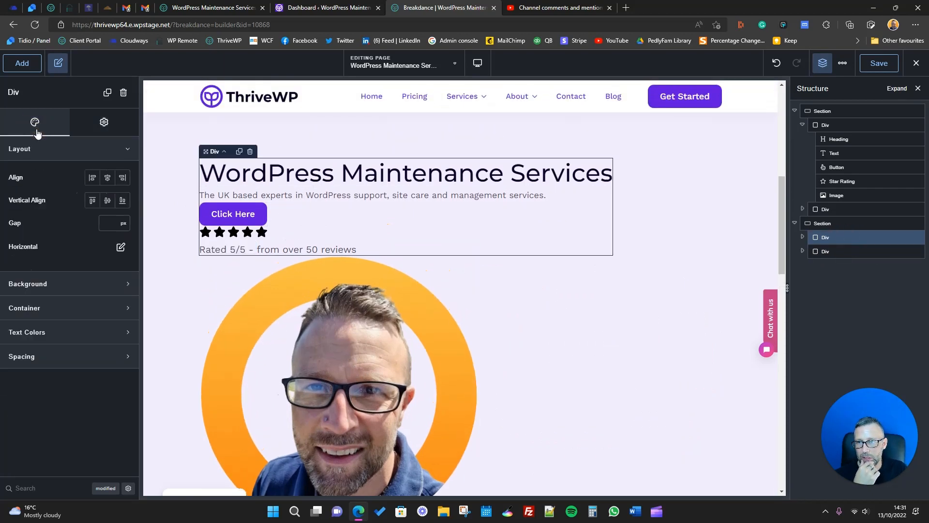
pyautogui.click(44, 312)
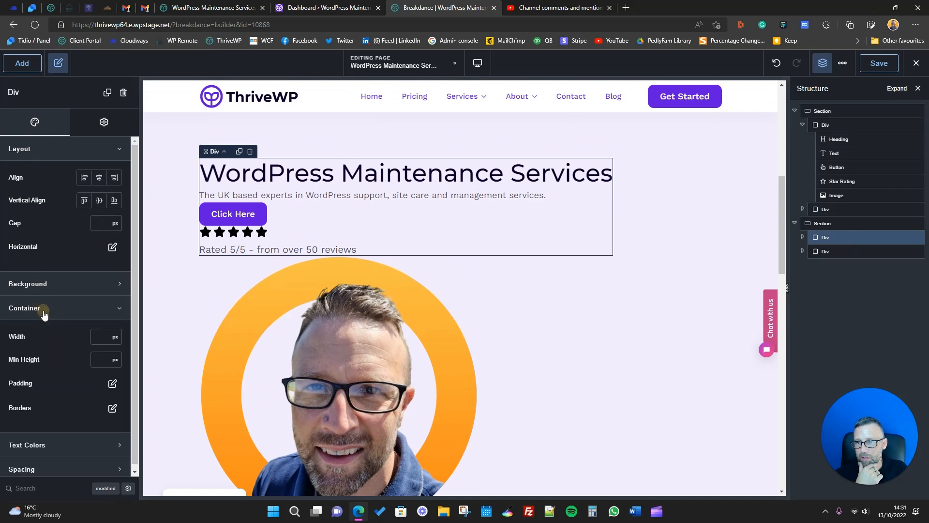
pyautogui.click(116, 340)
pyautogui.click(119, 364)
pyautogui.click(100, 337)
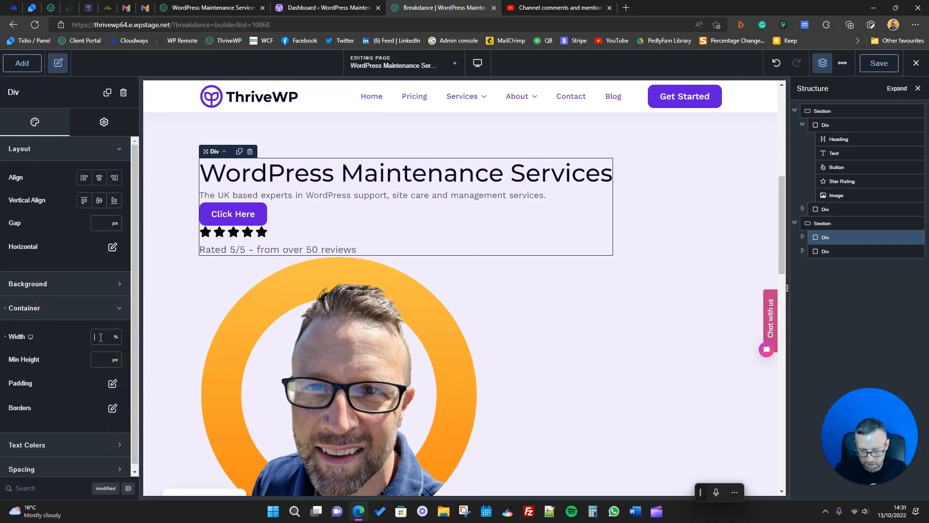
pyautogui.write('55')
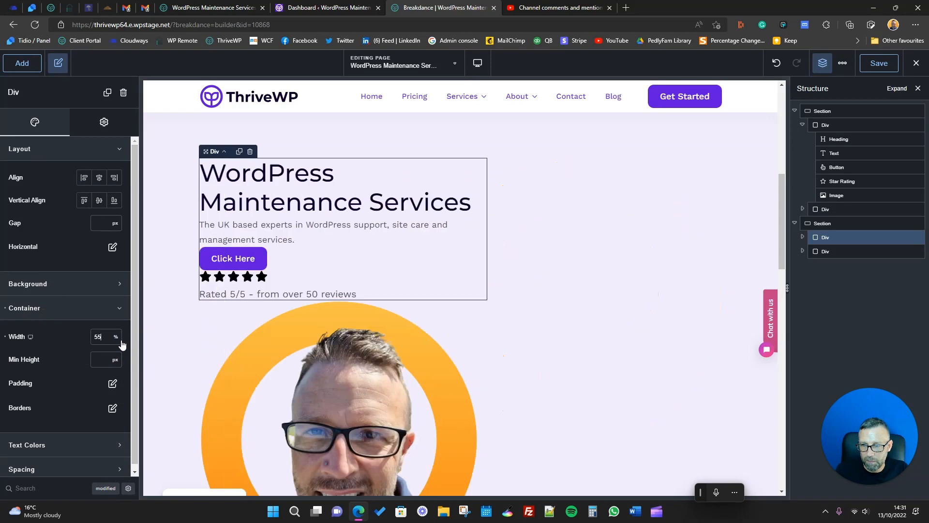
# - Set the container width of the second section's image div to 40%
pyautogui.click(375, 345)
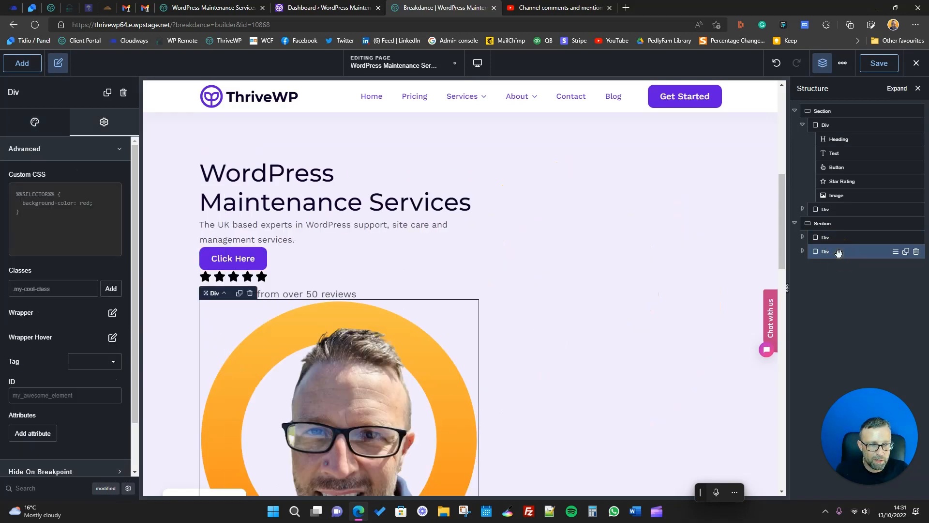
pyautogui.click(33, 124)
pyautogui.click(61, 203)
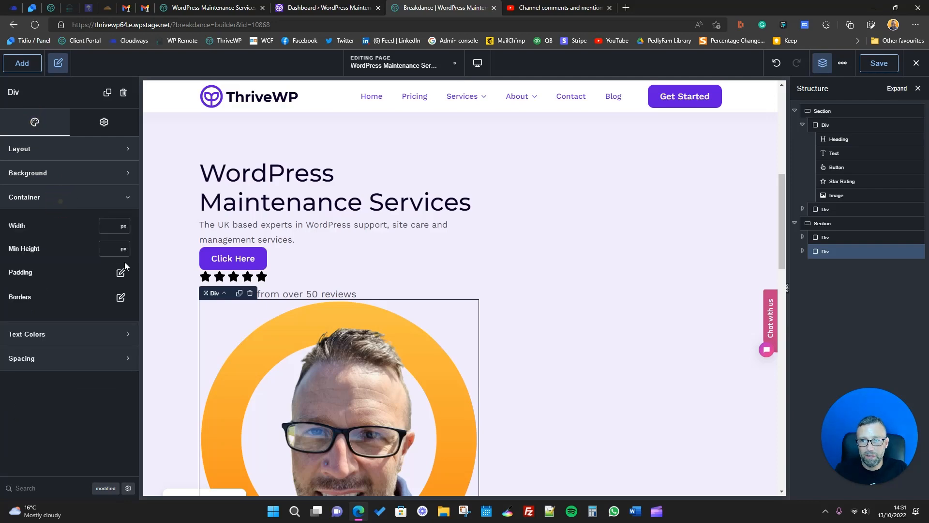
pyautogui.click(123, 226)
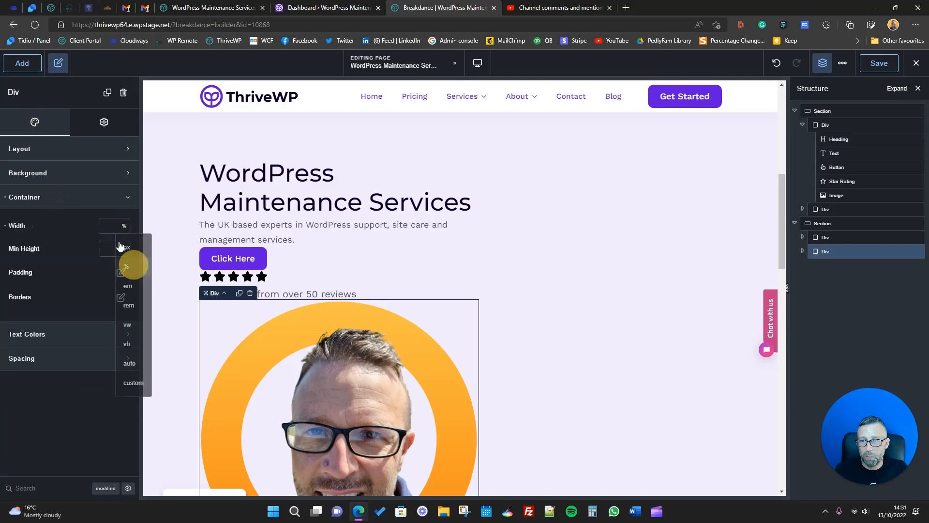
pyautogui.click(128, 261)
pyautogui.click(111, 225)
pyautogui.write('40')
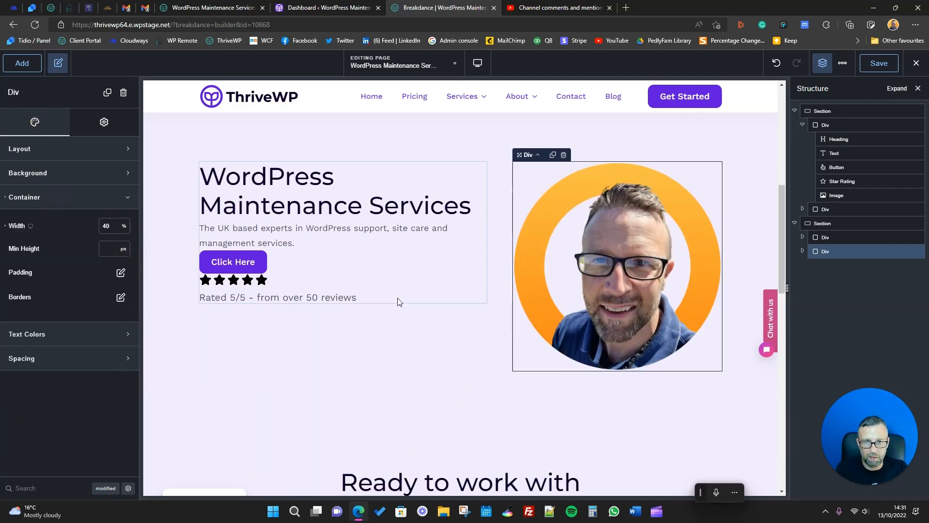
# - Compare the hero with the second section for element spacing, and check the layout gap of the hero's first div
pyautogui.scroll(-5, 440, 342)
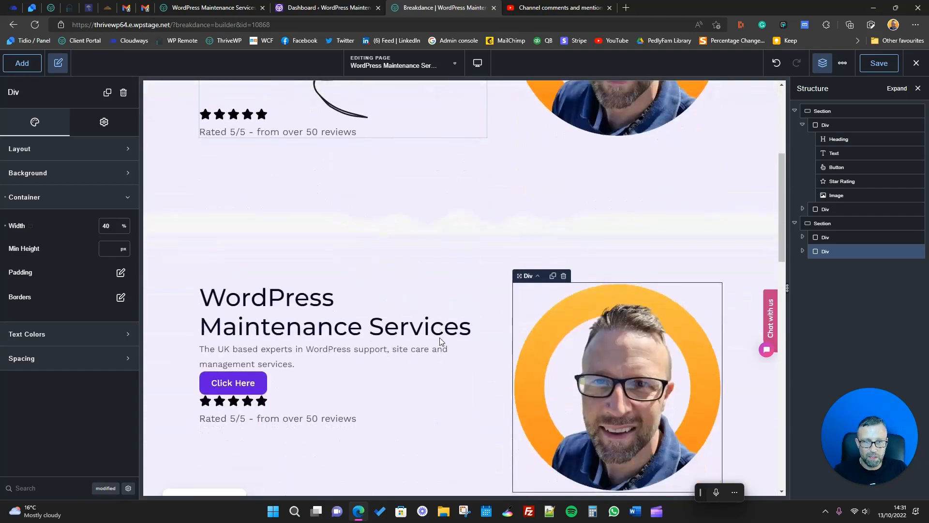
pyautogui.scroll(5, 458, 378)
pyautogui.scroll(-5, 457, 378)
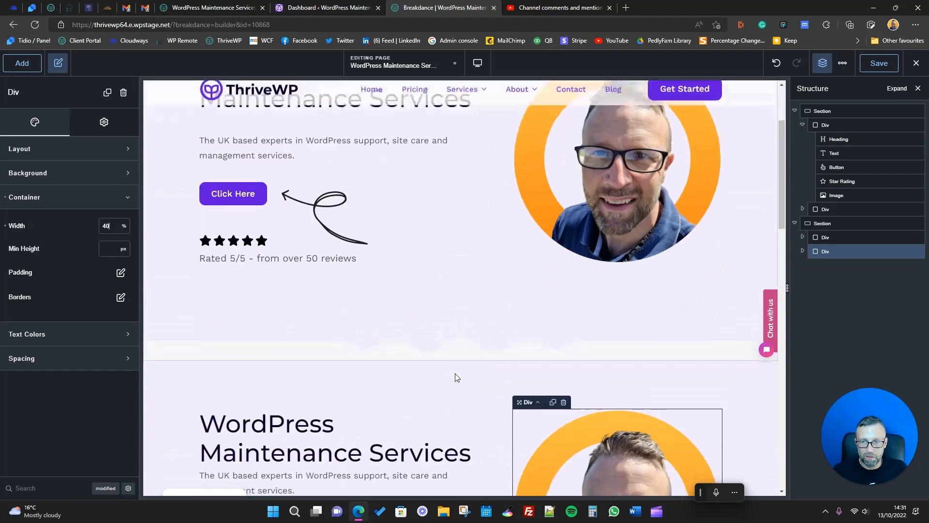
pyautogui.scroll(1, 457, 377)
pyautogui.scroll(4, 457, 378)
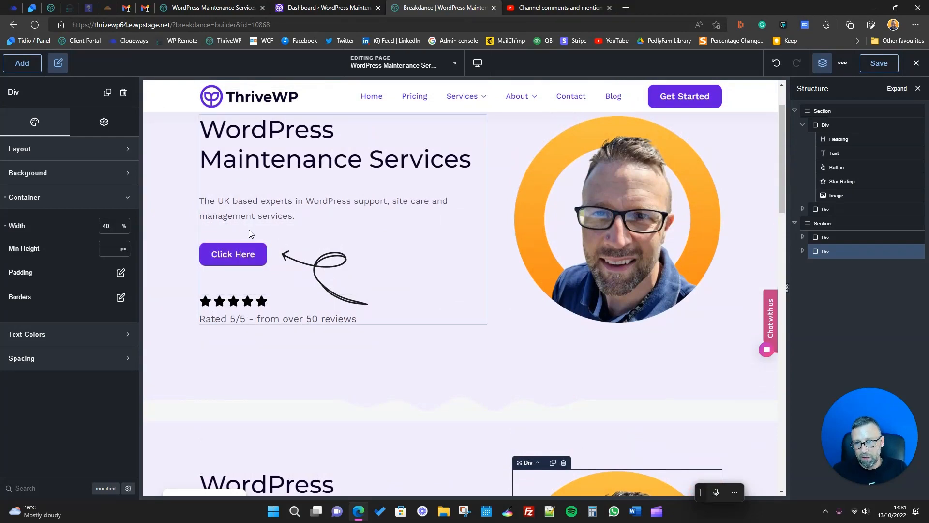
pyautogui.scroll(2, 290, 252)
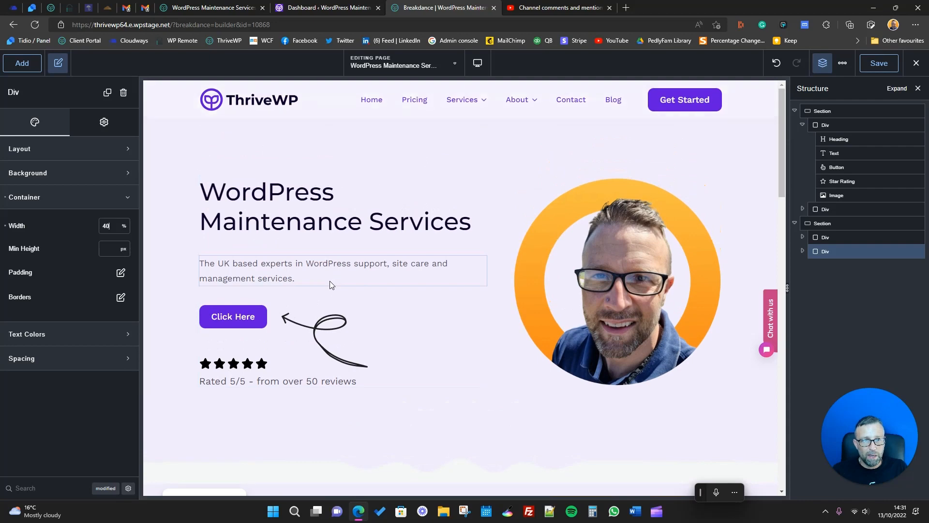
pyautogui.click(860, 125)
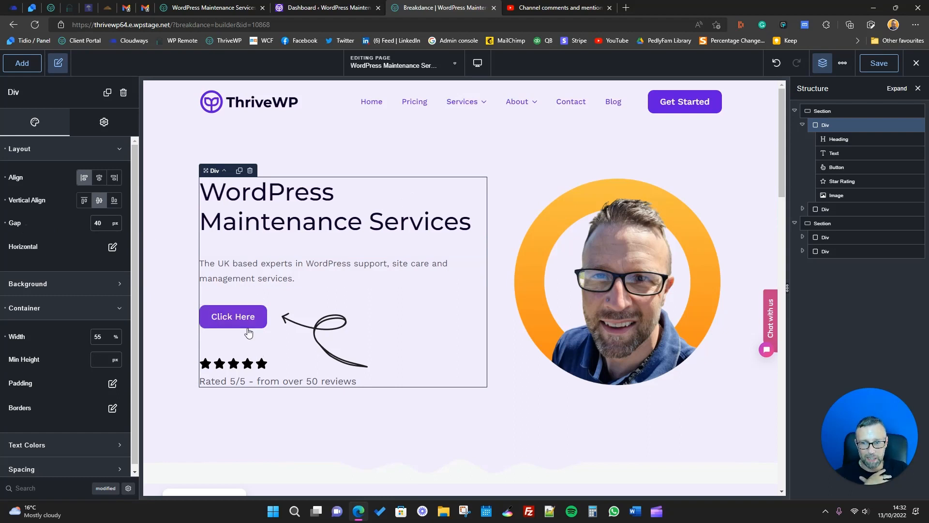
# - Set the layout gap of the second section's first div to 40 px
pyautogui.scroll(-2, 326, 349)
pyautogui.scroll(-4, 326, 348)
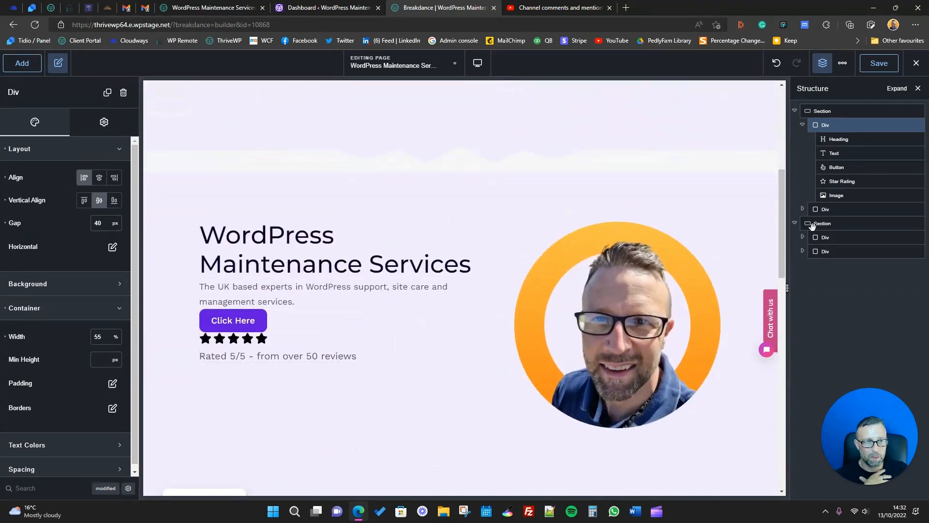
pyautogui.click(838, 238)
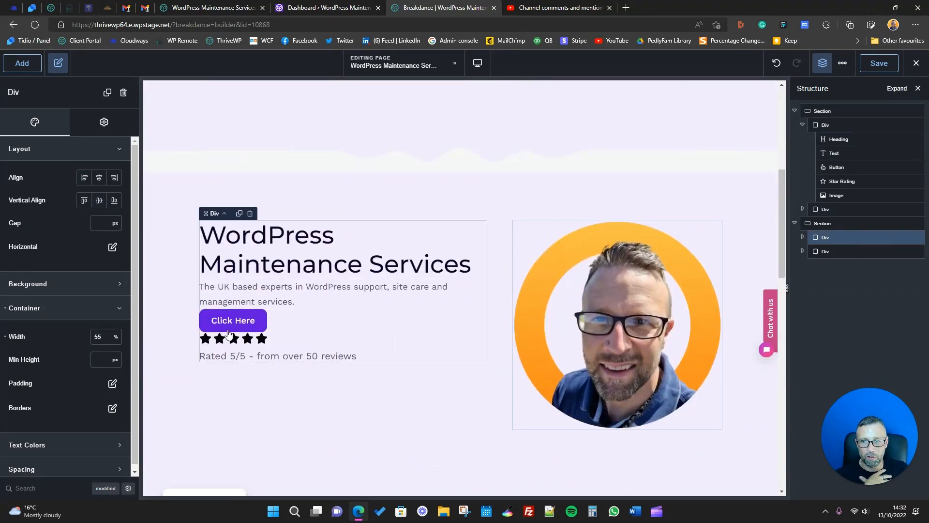
pyautogui.click(250, 256)
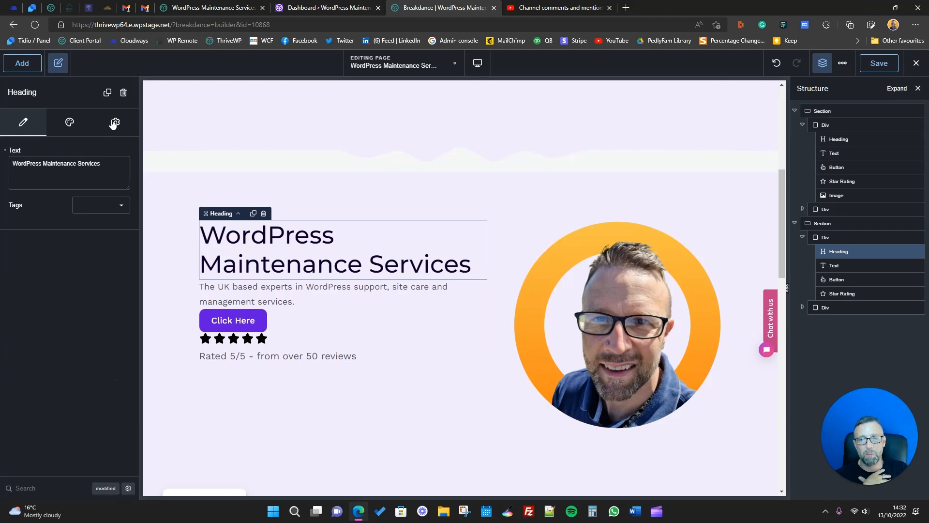
pyautogui.click(864, 240)
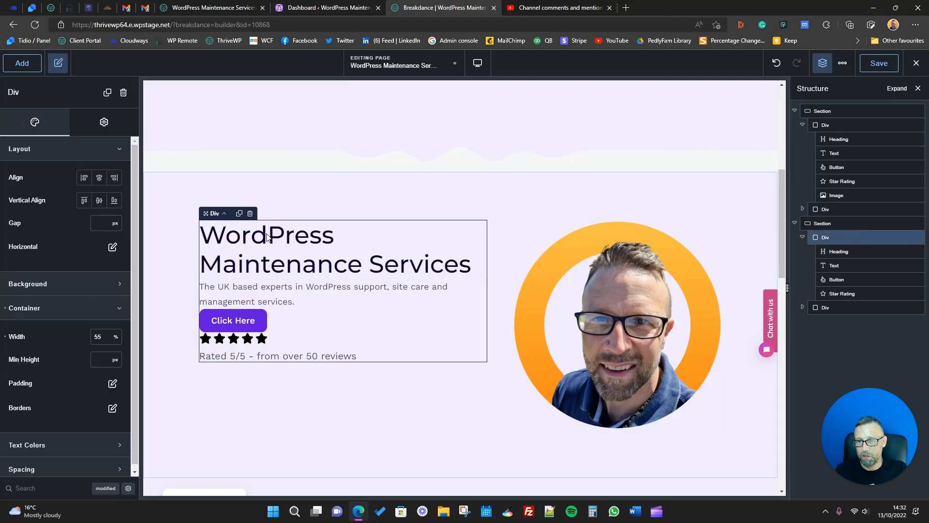
pyautogui.click(105, 222)
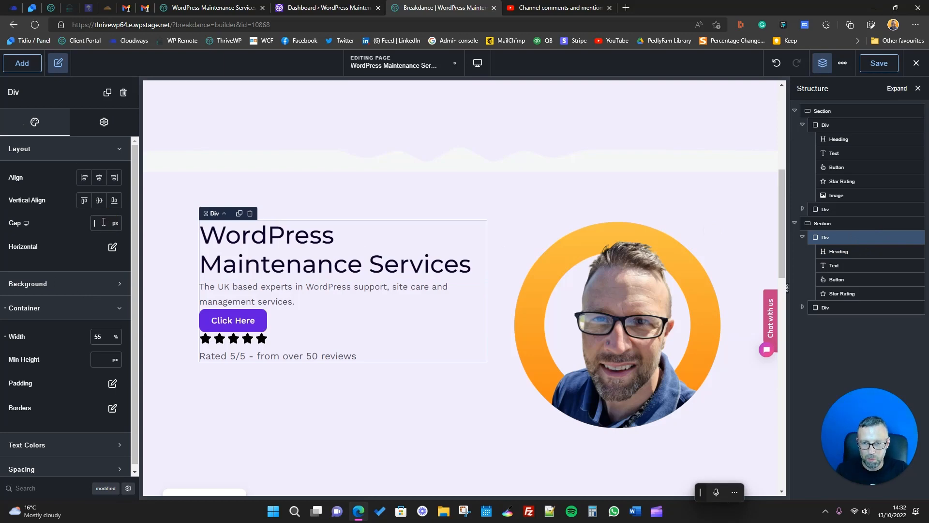
pyautogui.write('40')
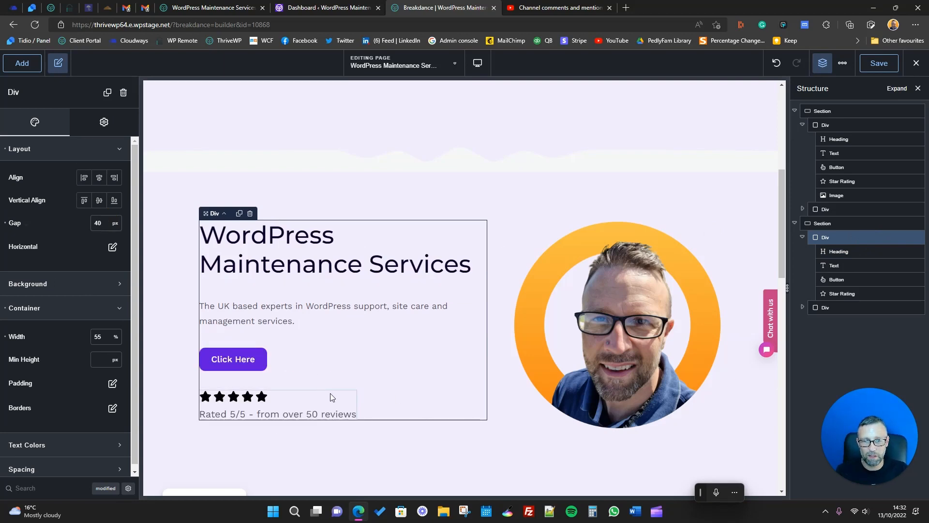
# - Add an image element between the button and the star rating in the second section's first div
pyautogui.scroll(5, 330, 394)
pyautogui.scroll(1, 367, 435)
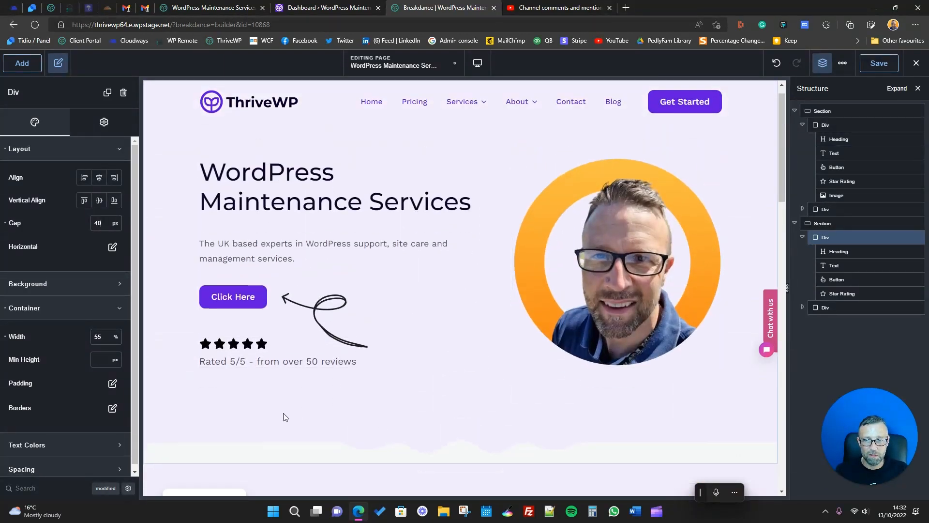
pyautogui.scroll(-2, 446, 349)
pyautogui.scroll(5, 291, 310)
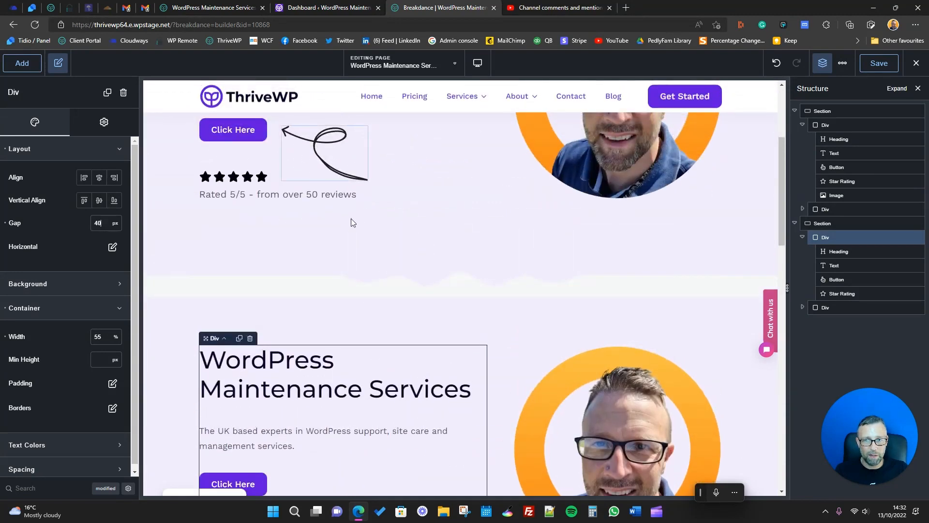
pyautogui.scroll(3, 352, 222)
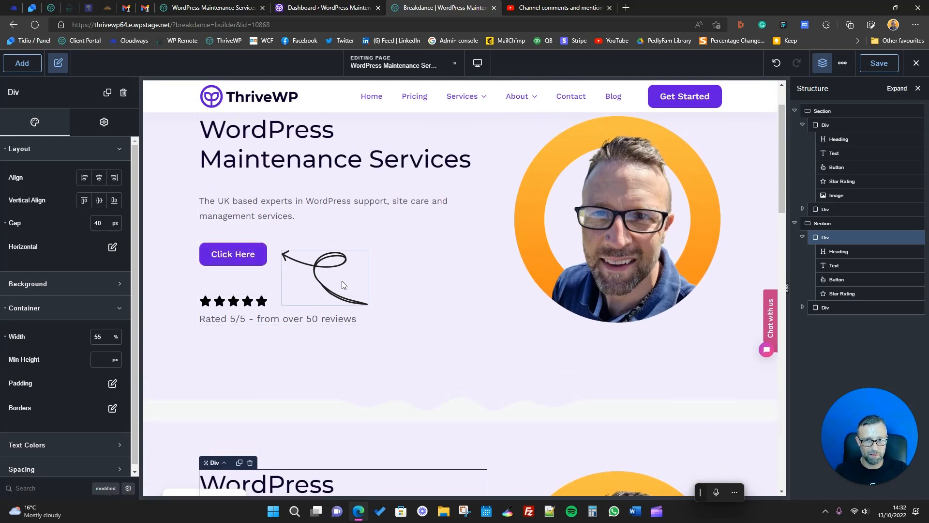
pyautogui.scroll(-6, 403, 311)
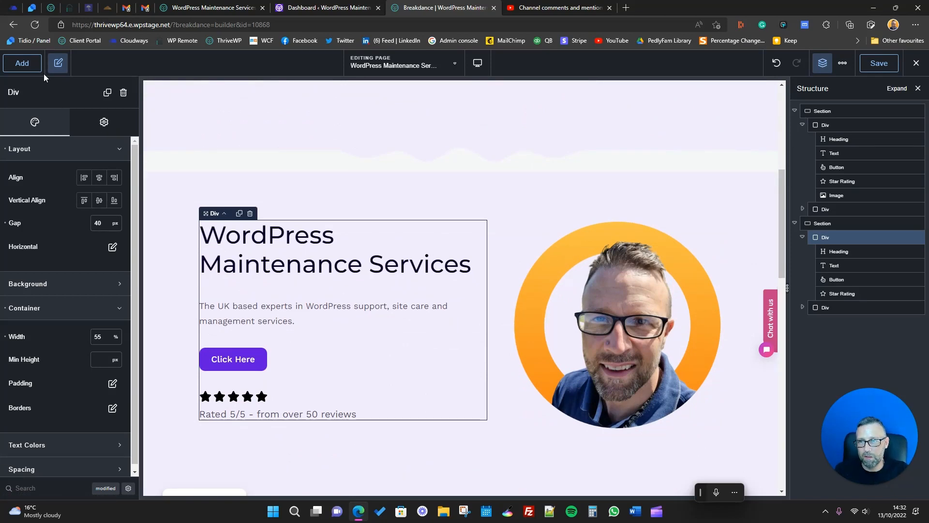
pyautogui.click(28, 69)
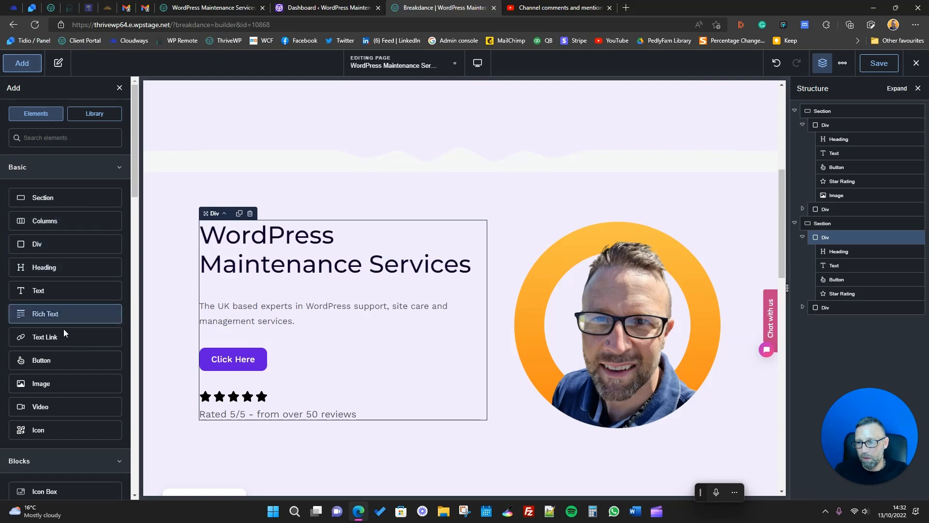
pyautogui.moveTo(63, 388); pyautogui.dragTo(237, 396)
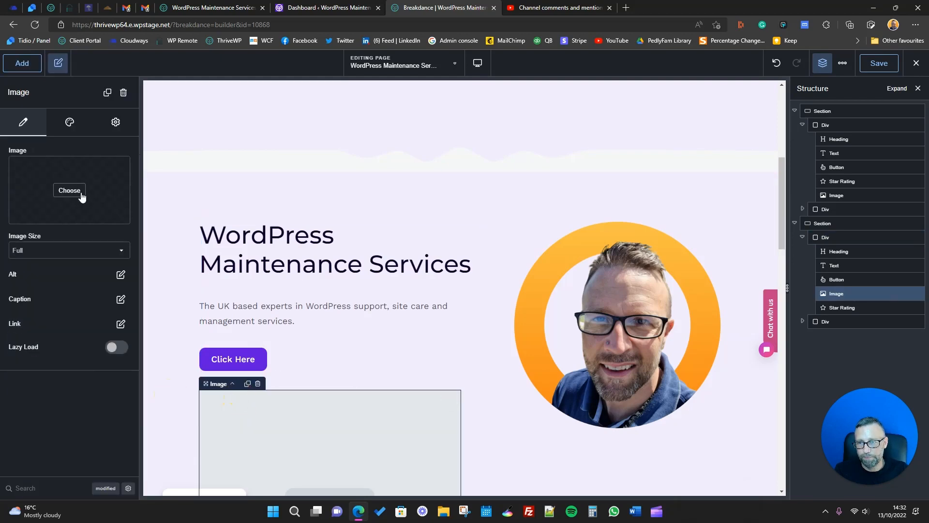
# - Choose arrow-2.png from the media library as the new element's image
pyautogui.scroll(-5, 339, 222)
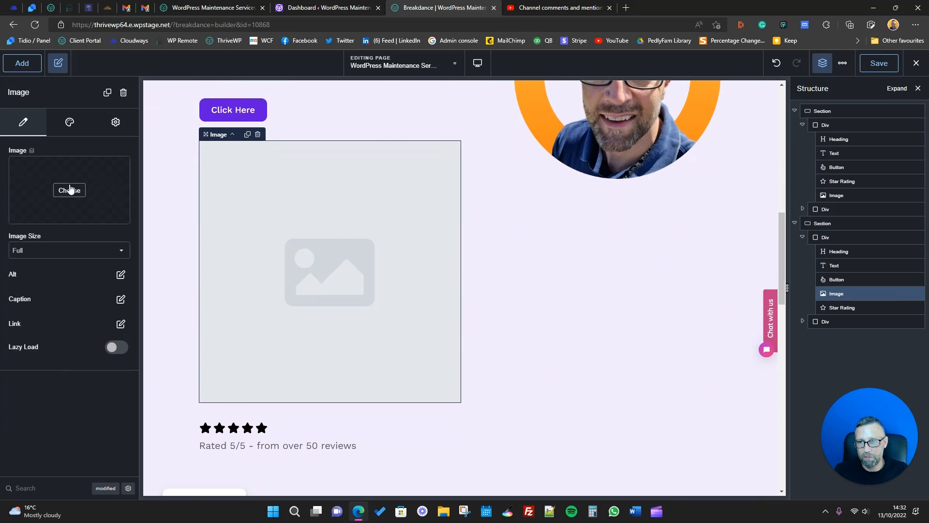
pyautogui.click(69, 190)
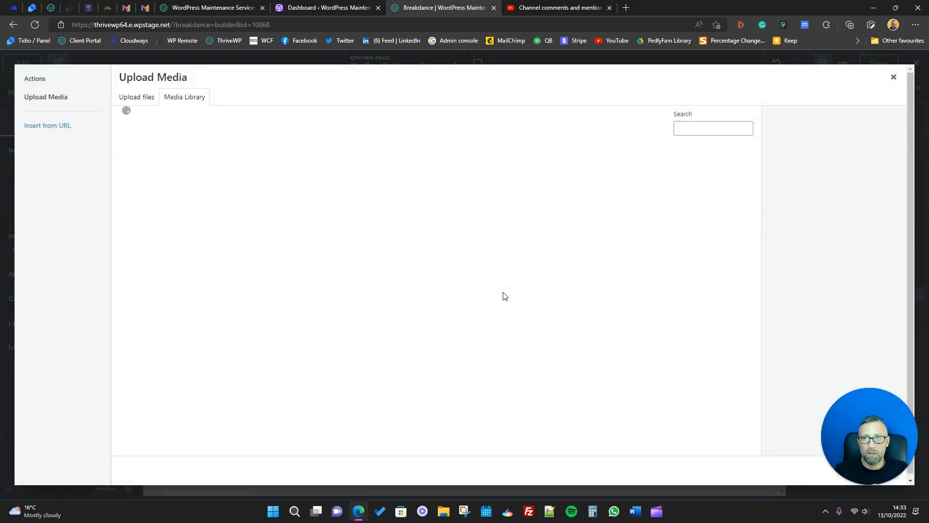
pyautogui.click(291, 316)
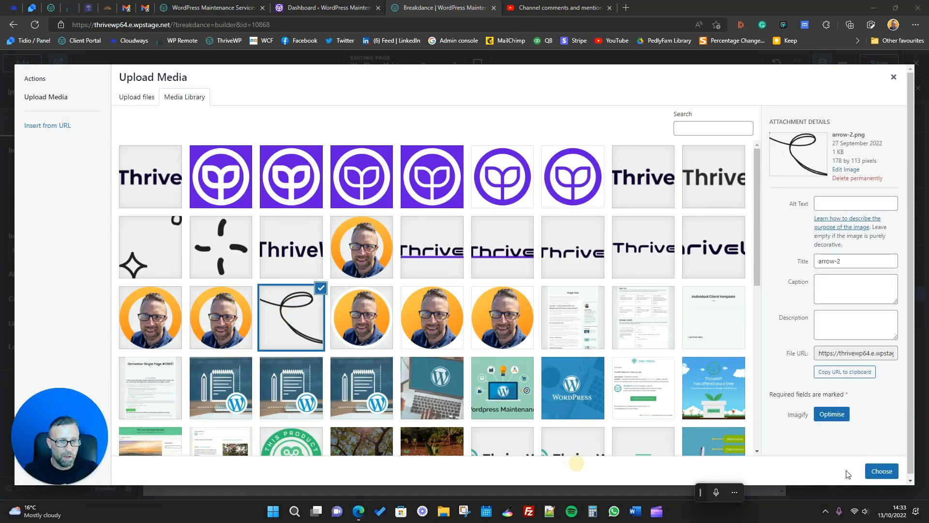
pyautogui.click(869, 472)
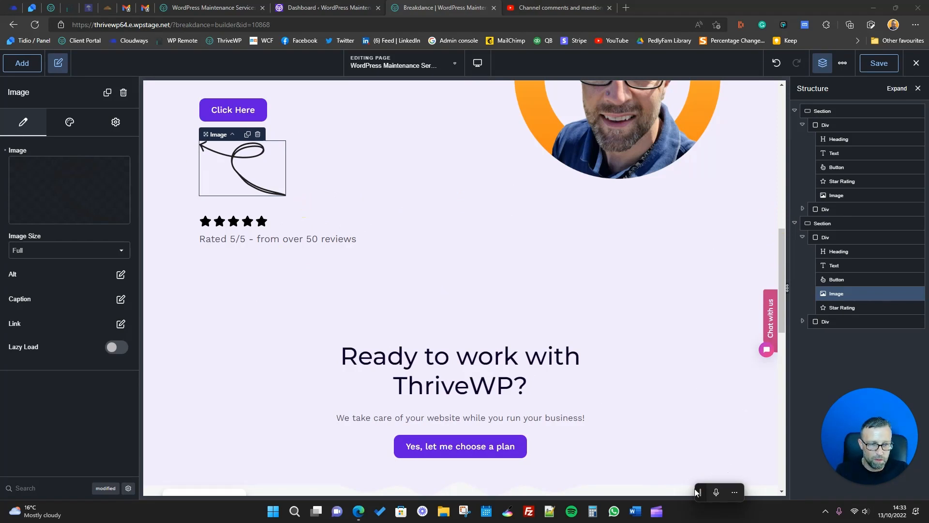
pyautogui.moveTo(696, 492); pyautogui.dragTo(715, 490)
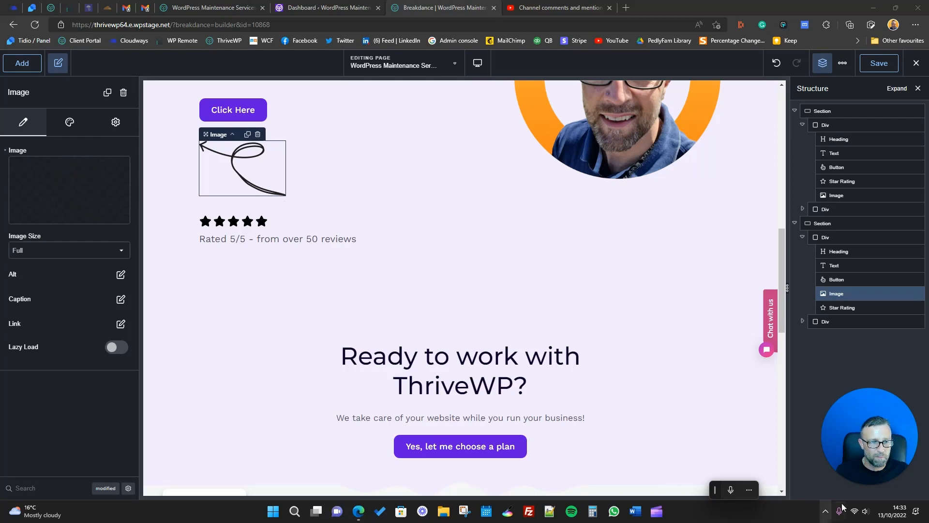
pyautogui.moveTo(869, 493)
pyautogui.click(838, 485)
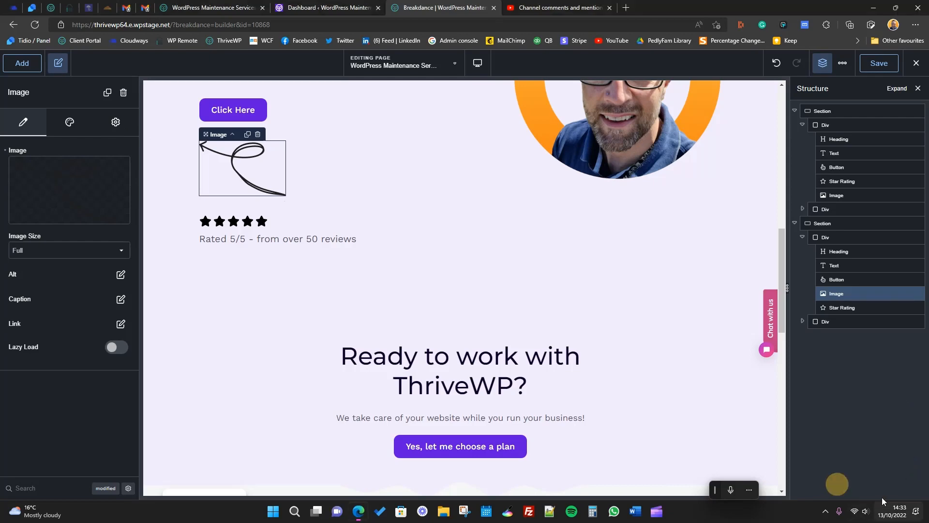
# - Look through the second section's arrow image settings, covering its content, design and advanced options, for a way to position it
pyautogui.click(660, 239)
pyautogui.scroll(6, 560, 276)
pyautogui.scroll(-4, 350, 305)
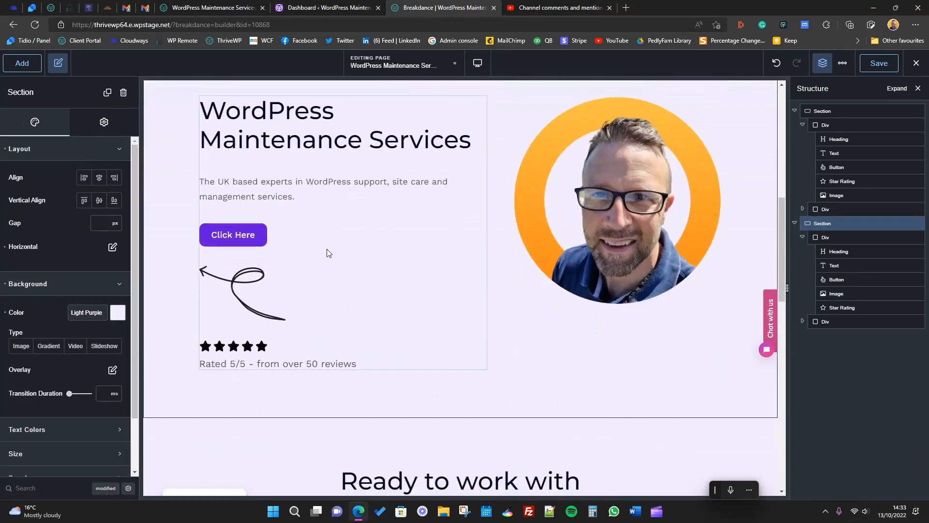
pyautogui.scroll(3, 327, 248)
pyautogui.click(242, 350)
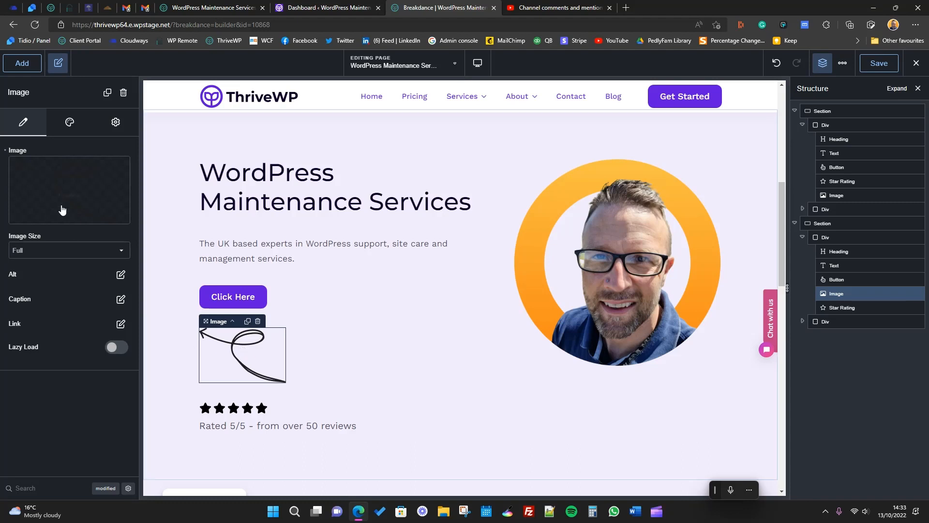
pyautogui.click(69, 126)
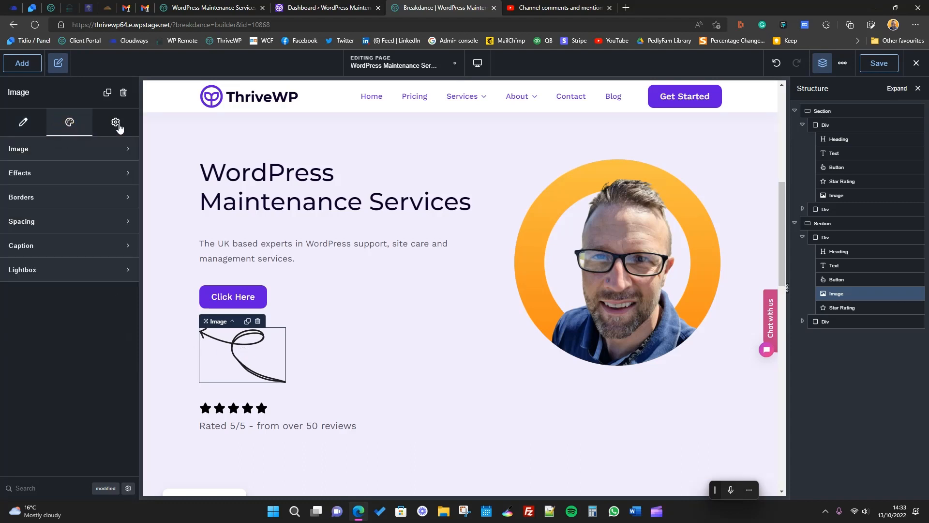
pyautogui.click(116, 124)
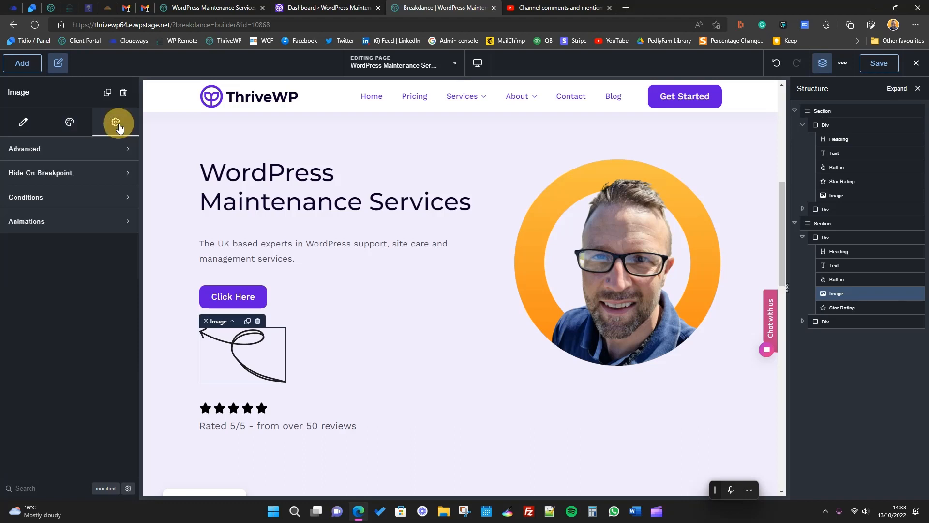
pyautogui.click(99, 156)
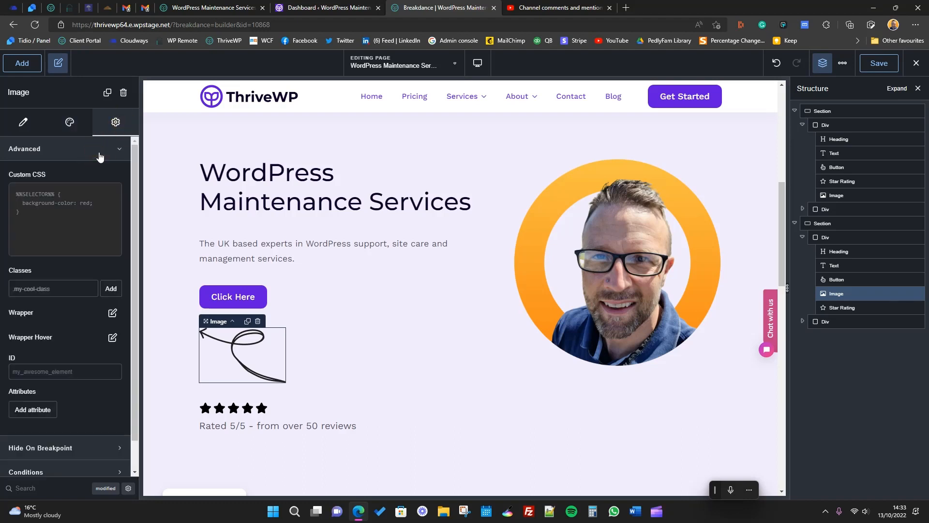
pyautogui.scroll(-1, 92, 327)
pyautogui.scroll(1, 70, 454)
pyautogui.click(69, 125)
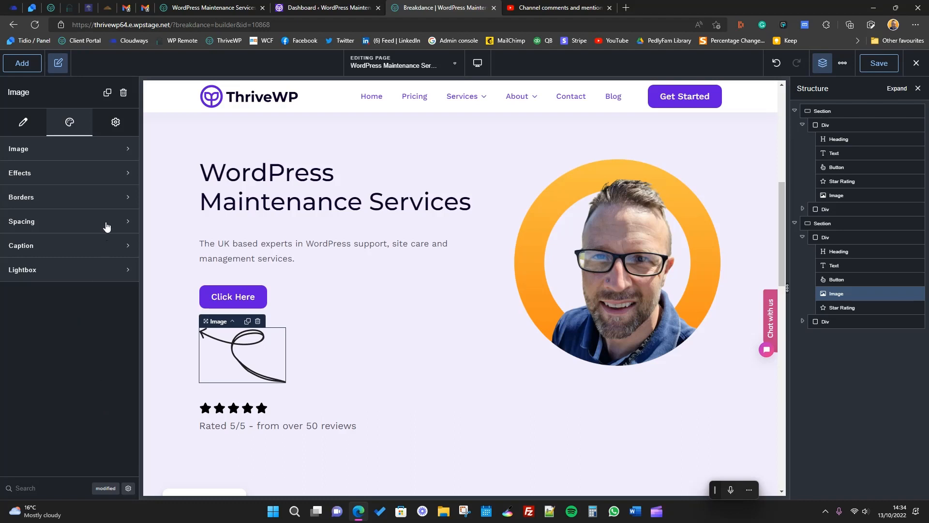
pyautogui.click(112, 155)
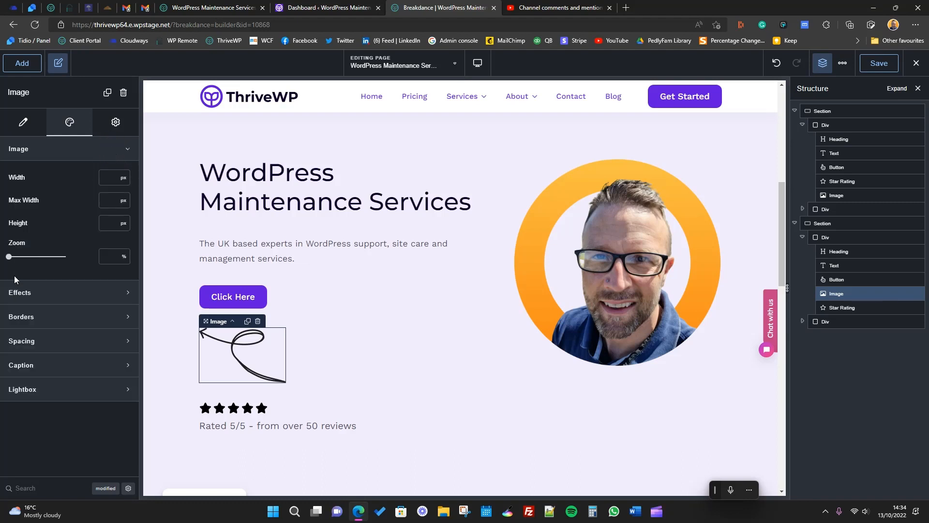
pyautogui.click(23, 122)
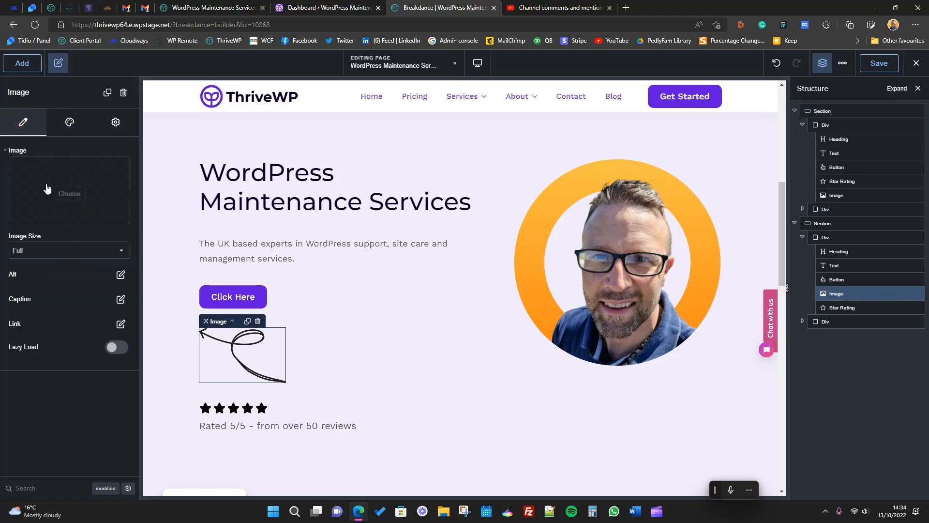
# - Examine the position options, including absolute, in the advanced layout settings of the arrow image's wrapper
pyautogui.click(115, 122)
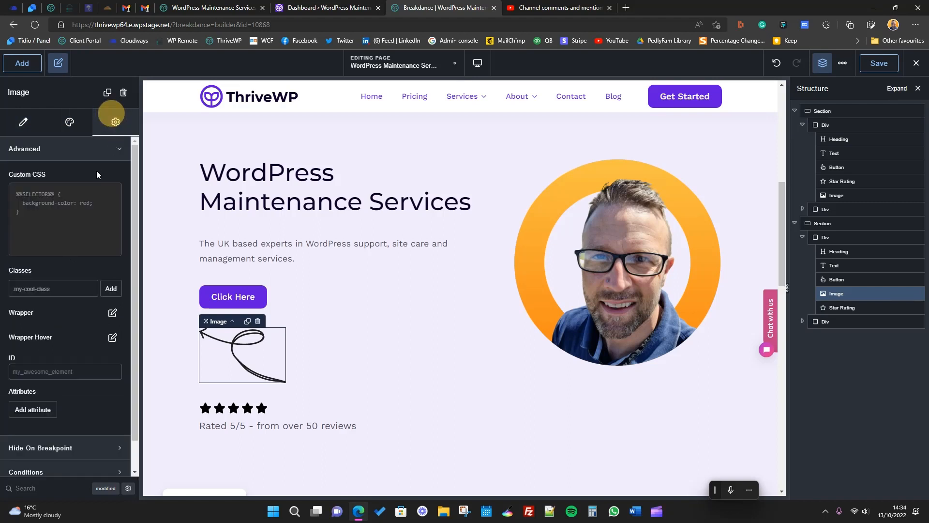
pyautogui.scroll(-1, 48, 281)
pyautogui.click(112, 280)
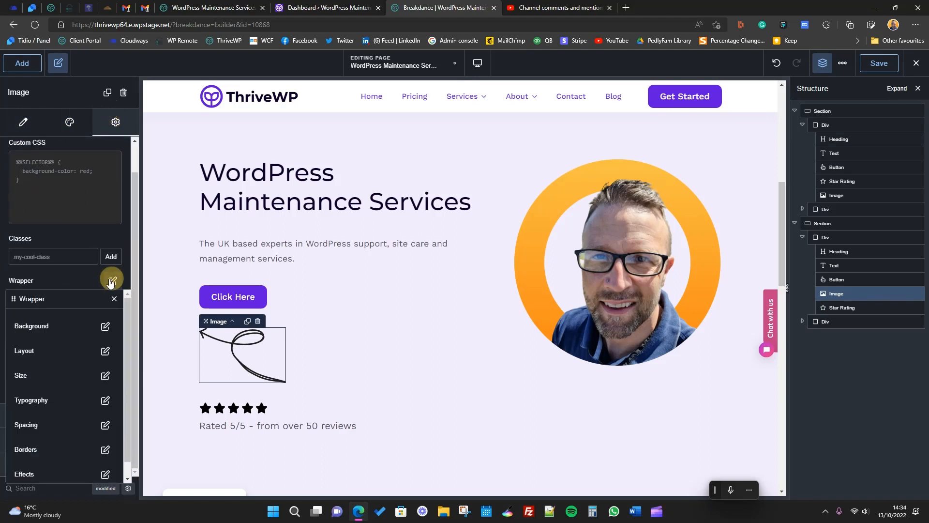
pyautogui.scroll(-1, 60, 368)
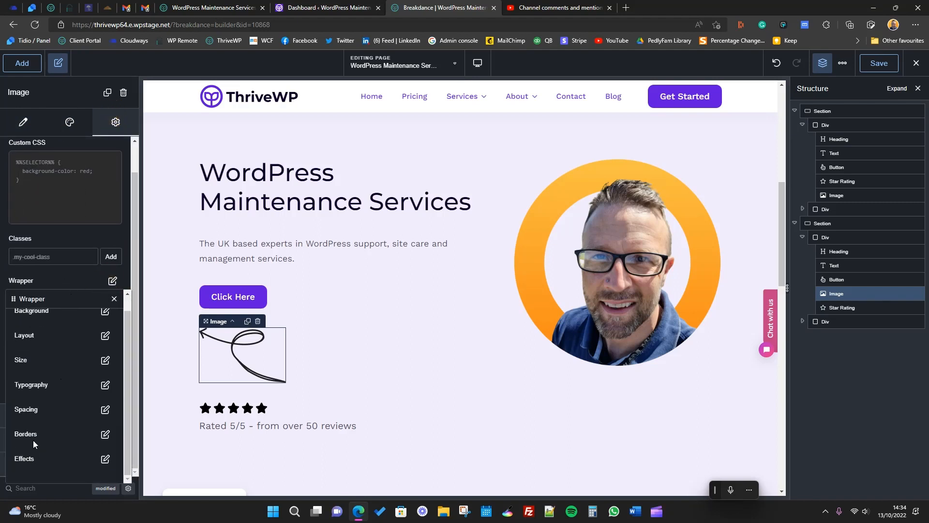
pyautogui.scroll(1, 97, 416)
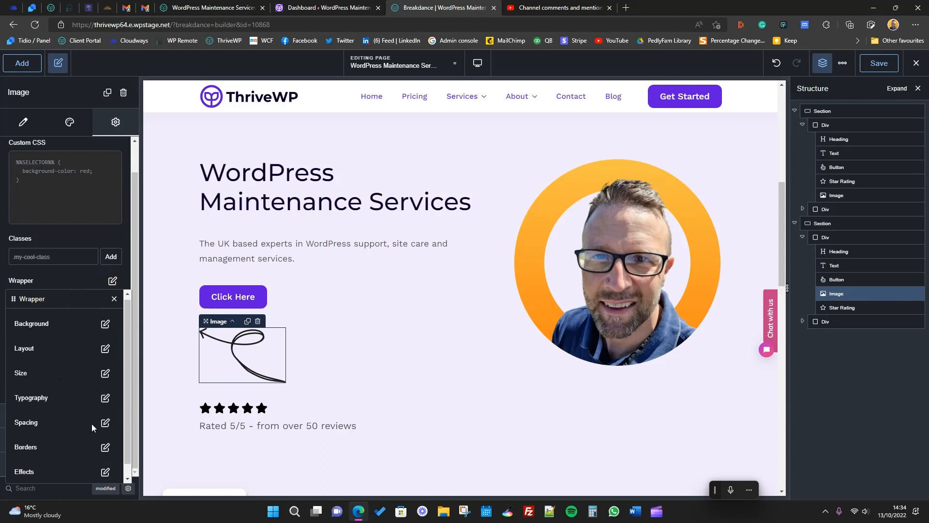
pyautogui.click(105, 350)
pyautogui.click(94, 348)
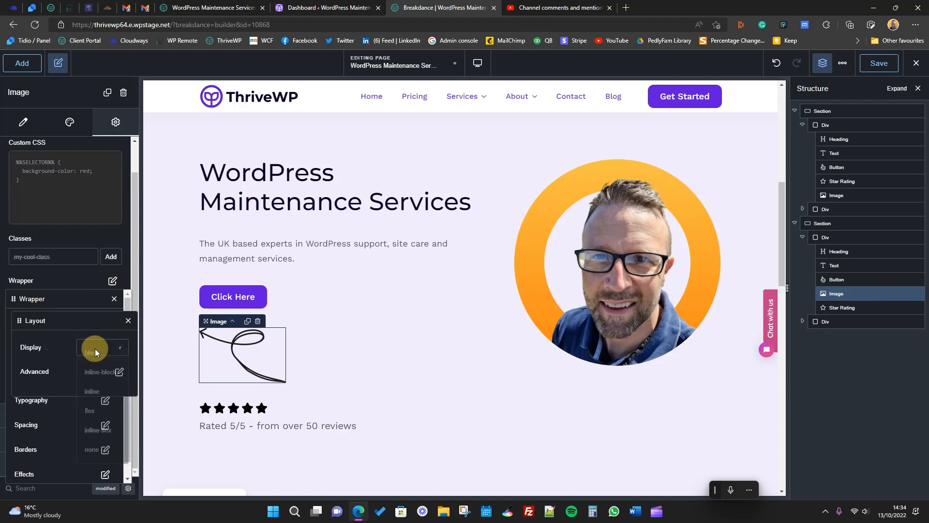
pyautogui.click(36, 349)
pyautogui.click(121, 372)
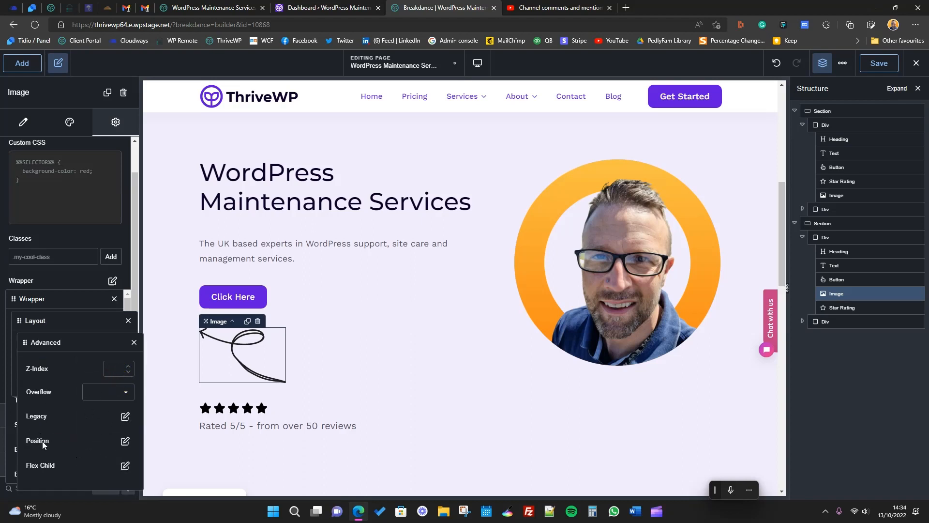
pyautogui.click(125, 440)
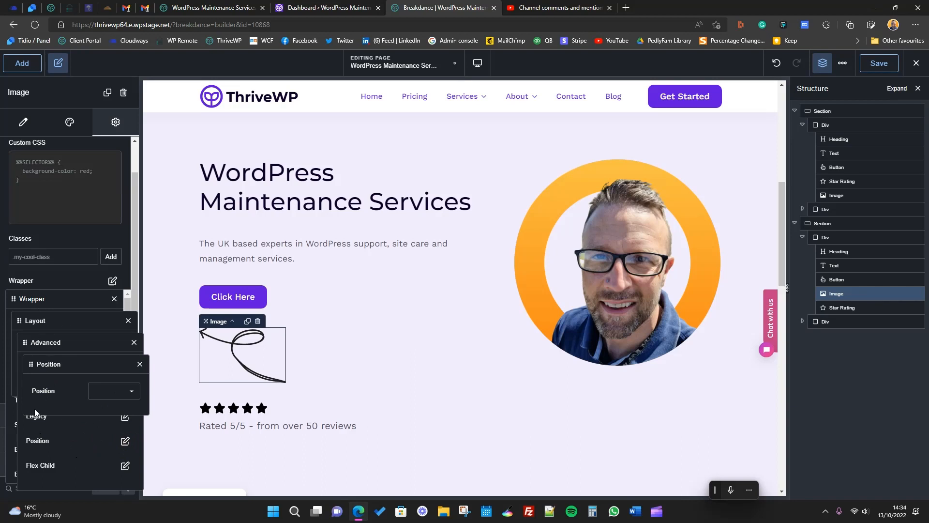
pyautogui.click(115, 393)
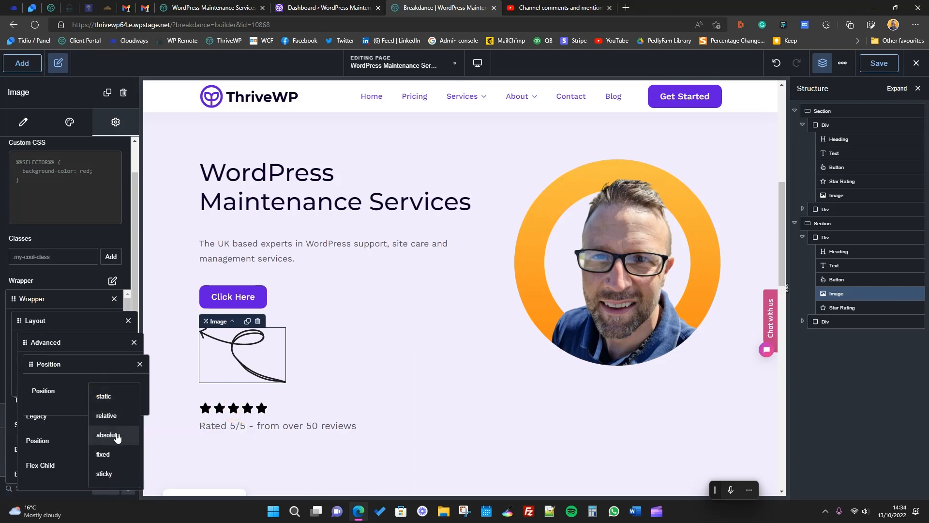
pyautogui.click(117, 437)
pyautogui.click(114, 299)
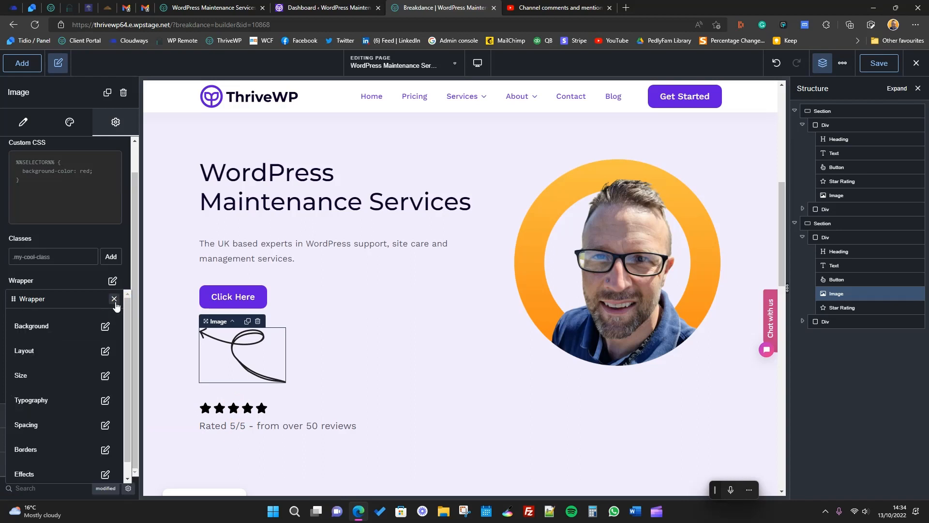
# - Search the arrow image's settings for "posi" and set its wrapper layout position to absolute
pyautogui.click(114, 299)
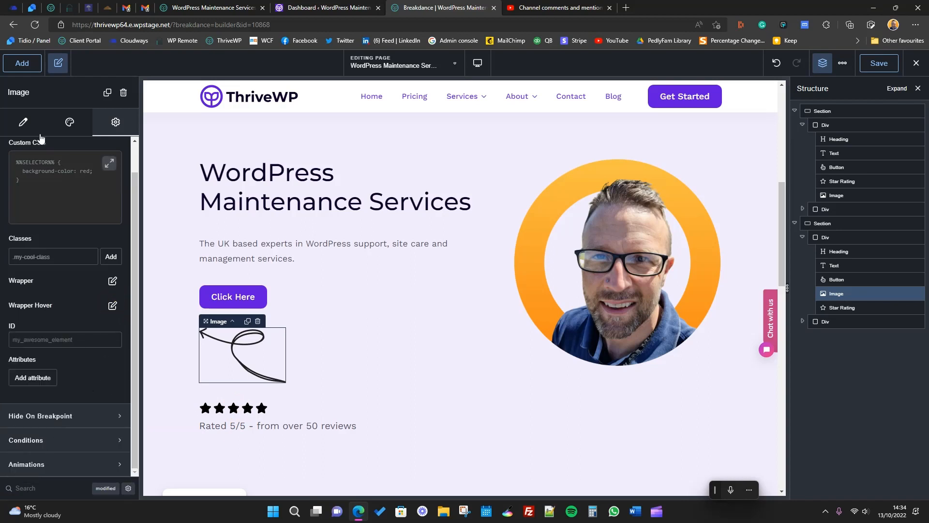
pyautogui.click(23, 122)
pyautogui.click(68, 487)
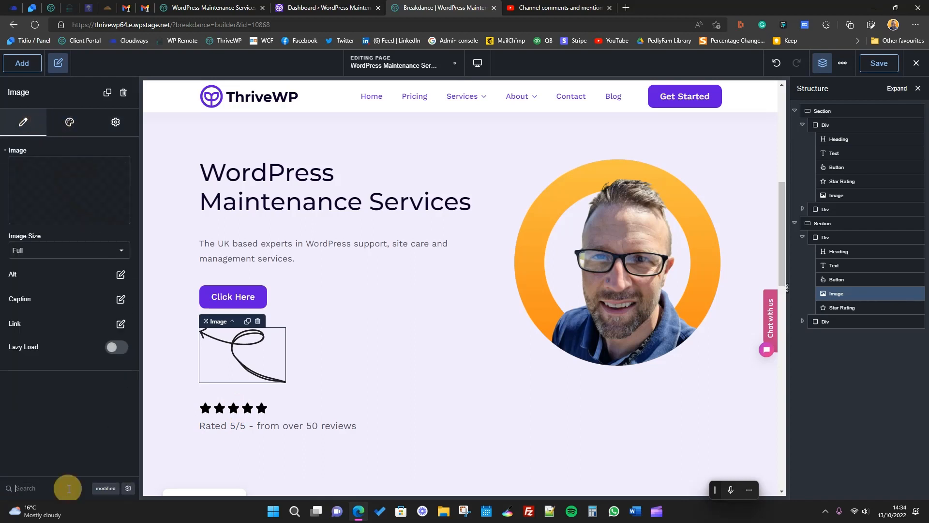
pyautogui.click(128, 488)
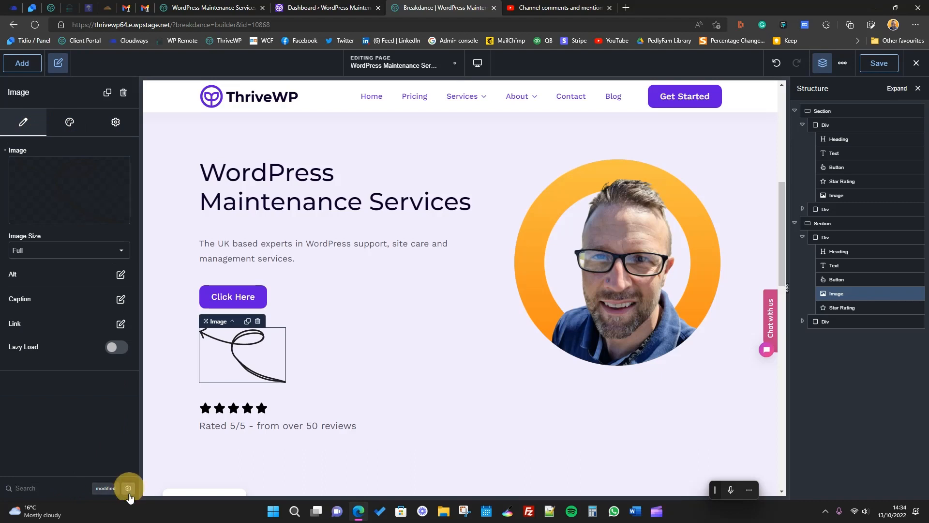
pyautogui.click(55, 487)
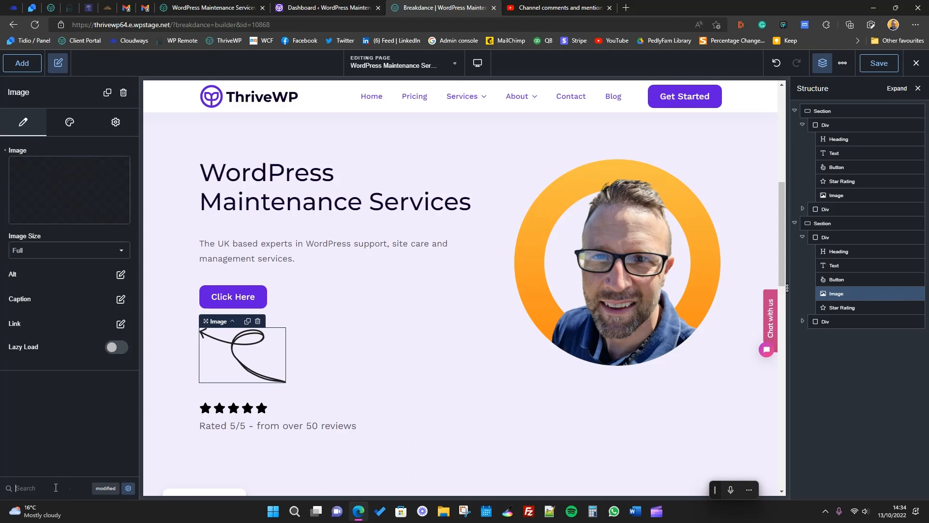
pyautogui.write('posi')
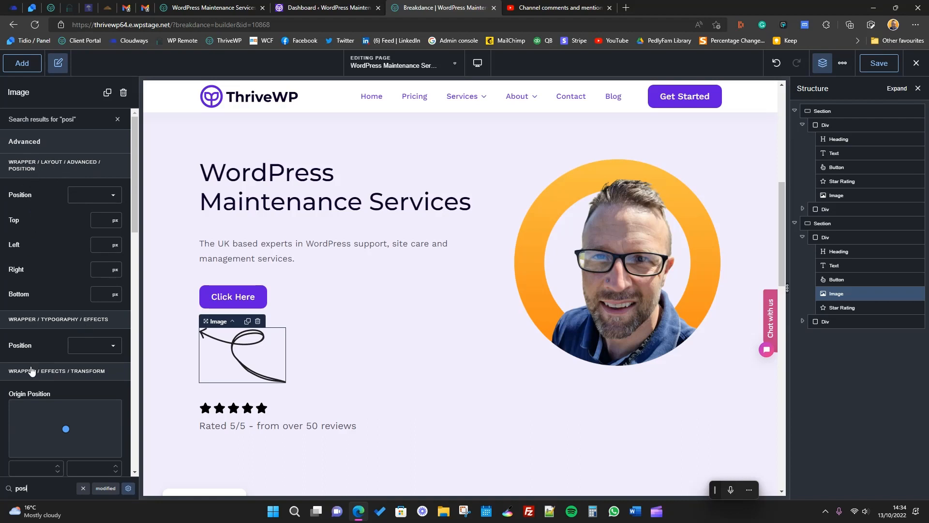
pyautogui.scroll(-5, 31, 372)
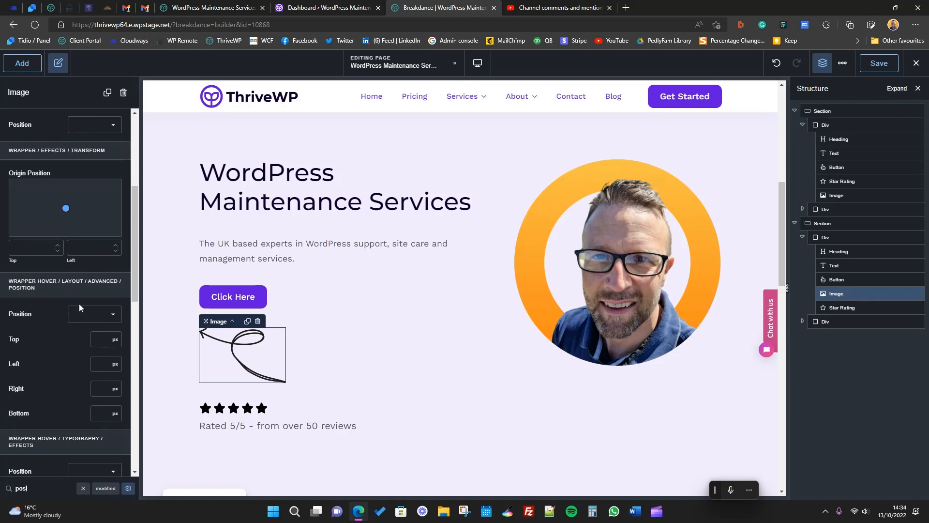
pyautogui.scroll(5, 62, 276)
pyautogui.click(98, 193)
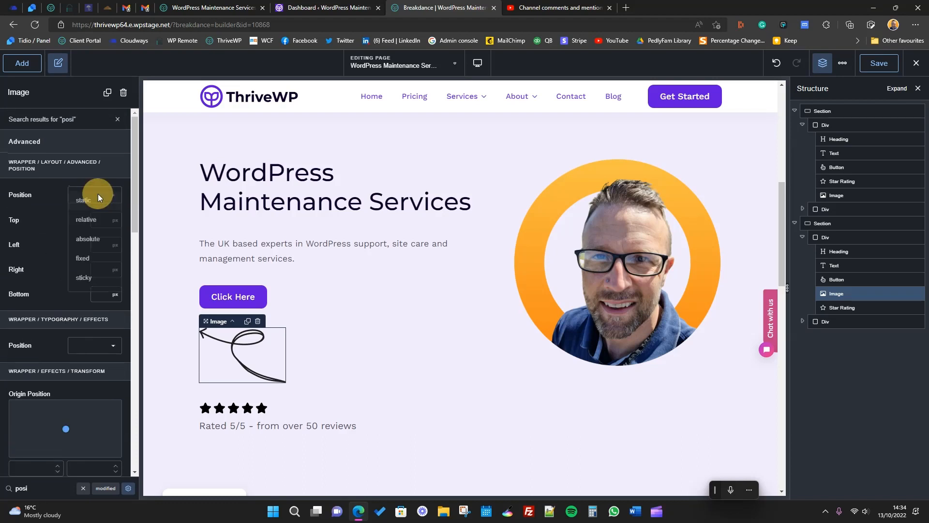
pyautogui.click(90, 238)
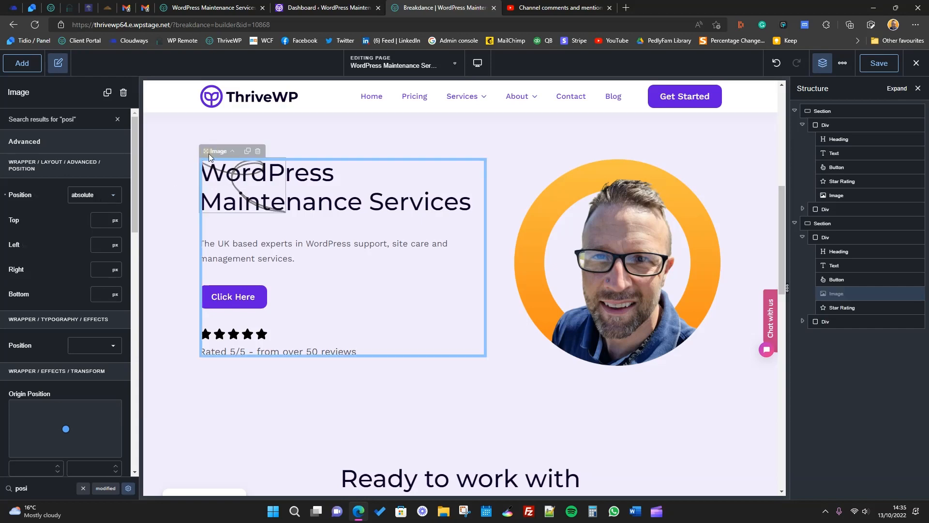
# - Move the arrow image out of the second section's first div, directly under the section, and raise its top offset to 94 px
pyautogui.moveTo(213, 152)
pyautogui.mouseDown()
pyautogui.moveTo(197, 160)
pyautogui.moveTo(236, 153)
pyautogui.moveTo(276, 259)
pyautogui.moveTo(220, 148)
pyautogui.mouseUp()
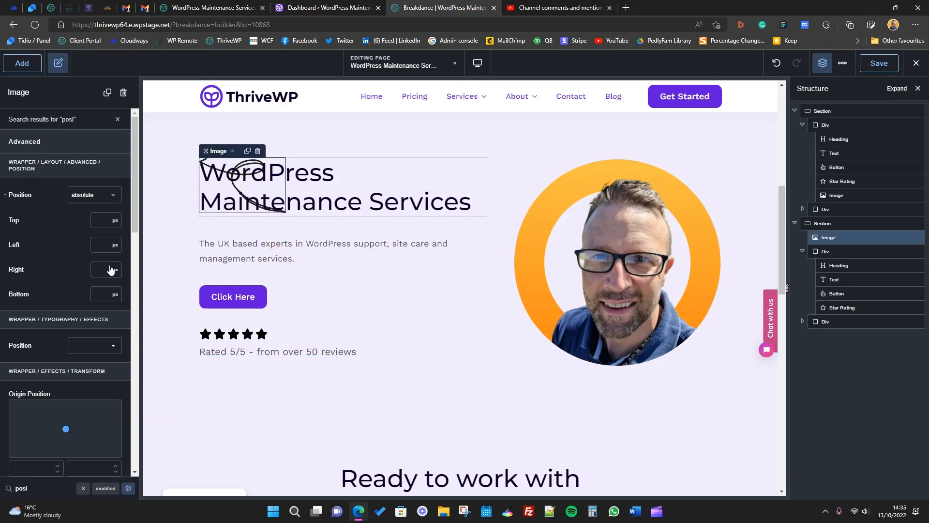
pyautogui.click(97, 217)
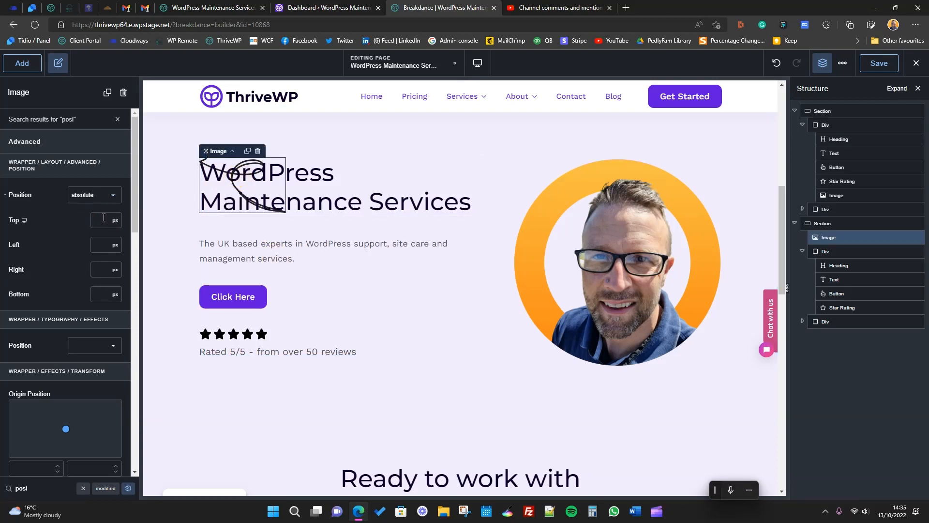
pyautogui.click(102, 216)
pyautogui.write('1')
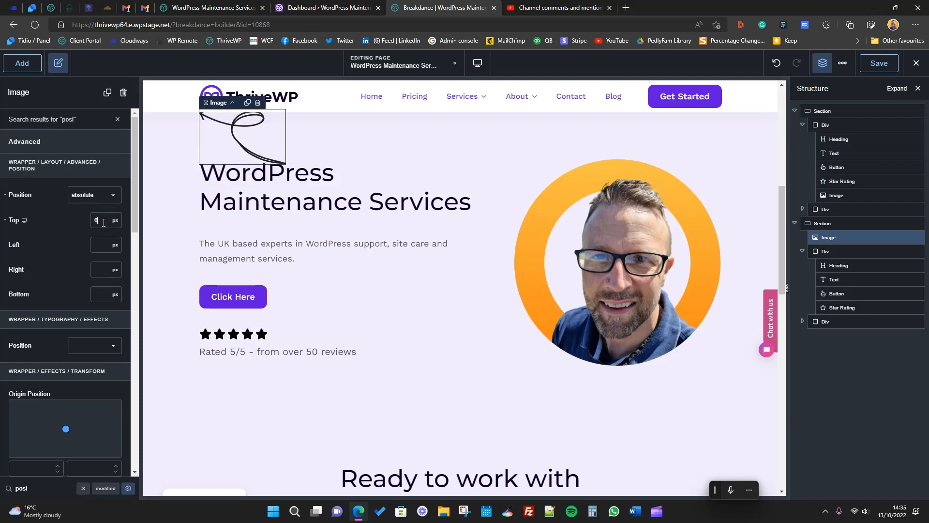
pyautogui.write('2')
pyautogui.press('Up')
pyautogui.press('Up')
pyautogui.press('Up')
pyautogui.press('Up')
pyautogui.press('Up')
pyautogui.press('Up')
pyautogui.press('Up')
pyautogui.press('Up')
pyautogui.press('Up')
pyautogui.press('Up')
pyautogui.press('Up')
pyautogui.press('Up')
pyautogui.press('Up')
pyautogui.press('Up')
pyautogui.press('Up')
pyautogui.press('Up')
pyautogui.press('Up')
pyautogui.press('Up')
pyautogui.press('Up')
pyautogui.press('Up')
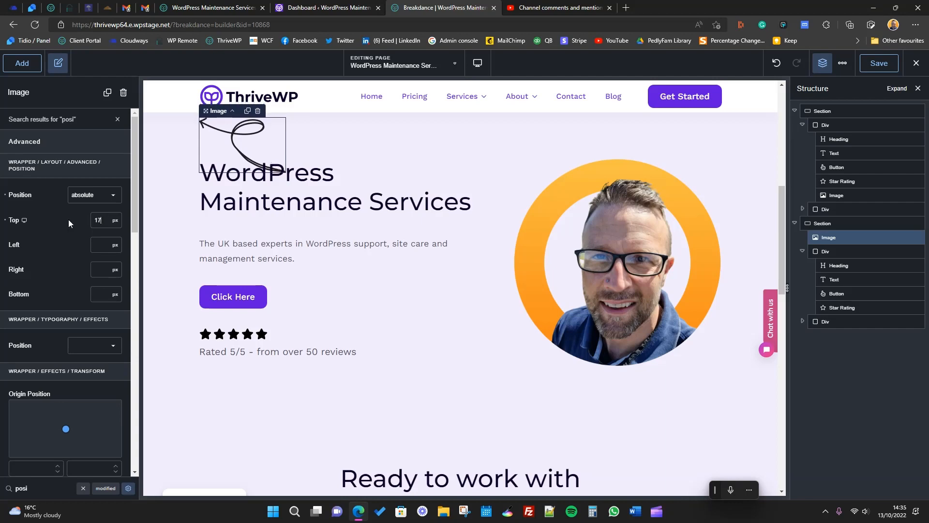
pyautogui.press('Up')
pyautogui.press('Up')
pyautogui.press('Up')
pyautogui.press('Up')
pyautogui.press('Up')
pyautogui.press('Up')
pyautogui.press('Up')
pyautogui.press('Up')
pyautogui.press('Up')
pyautogui.press('Up')
pyautogui.press('Up')
pyautogui.press('Up')
pyautogui.press('Up')
pyautogui.press('Up')
pyautogui.press('Up')
pyautogui.press('Up')
pyautogui.press('Up')
pyautogui.press('Up')
pyautogui.press('Up')
pyautogui.press('Up')
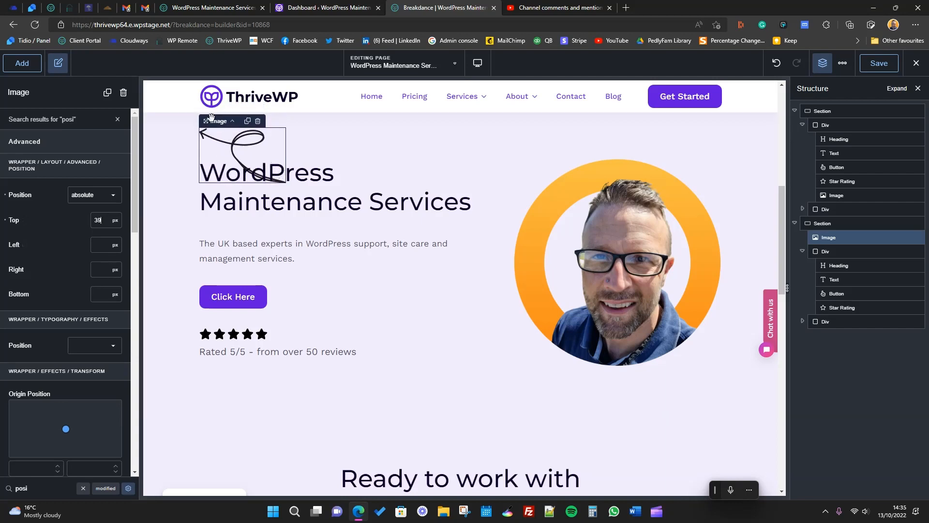
pyautogui.press('Up')
pyautogui.press('Up')
pyautogui.press('Up')
pyautogui.press('Up')
pyautogui.press('Up')
pyautogui.press('Up')
pyautogui.press('Up')
pyautogui.press('Up')
pyautogui.press('Up')
pyautogui.press('Up')
pyautogui.press('Up')
pyautogui.press('Up')
pyautogui.press('Up')
pyautogui.press('Up')
pyautogui.press('Up')
pyautogui.press('Up')
pyautogui.press('Up')
pyautogui.press('Up')
pyautogui.press('Up')
pyautogui.press('Up')
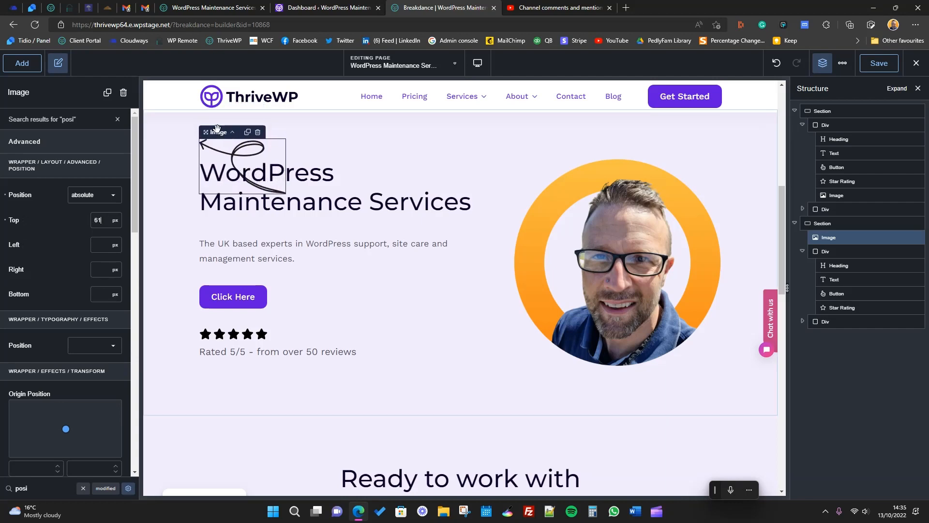
pyautogui.press('Up')
pyautogui.press('Up')
pyautogui.press('Up')
pyautogui.press('Up')
pyautogui.press('Up')
pyautogui.press('Up')
pyautogui.press('Up')
pyautogui.press('Up')
pyautogui.press('Up')
pyautogui.press('Up')
pyautogui.press('Up')
pyautogui.press('Up')
pyautogui.press('Up')
pyautogui.press('Up')
pyautogui.press('Up')
pyautogui.press('Up')
pyautogui.press('Up')
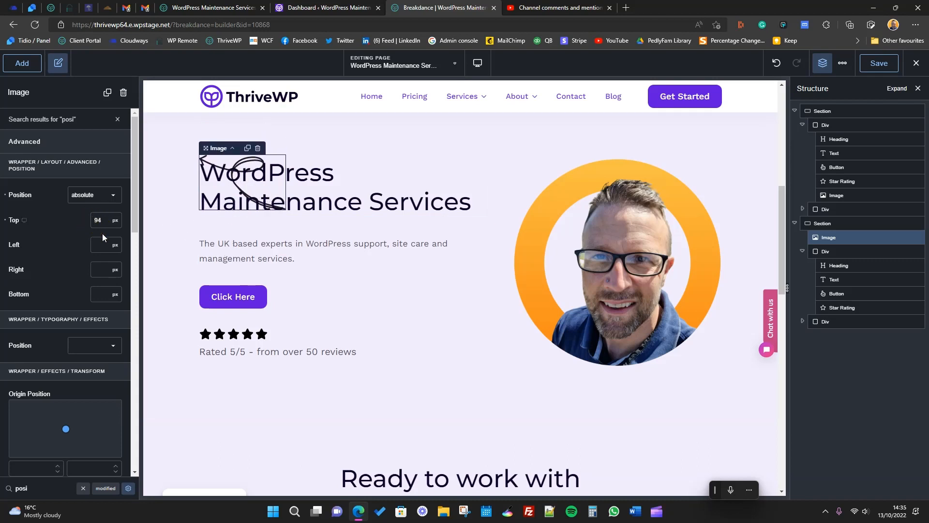
# - Set the arrow image's top offset to 394 px and its left offset to 200 px
pyautogui.write('3')
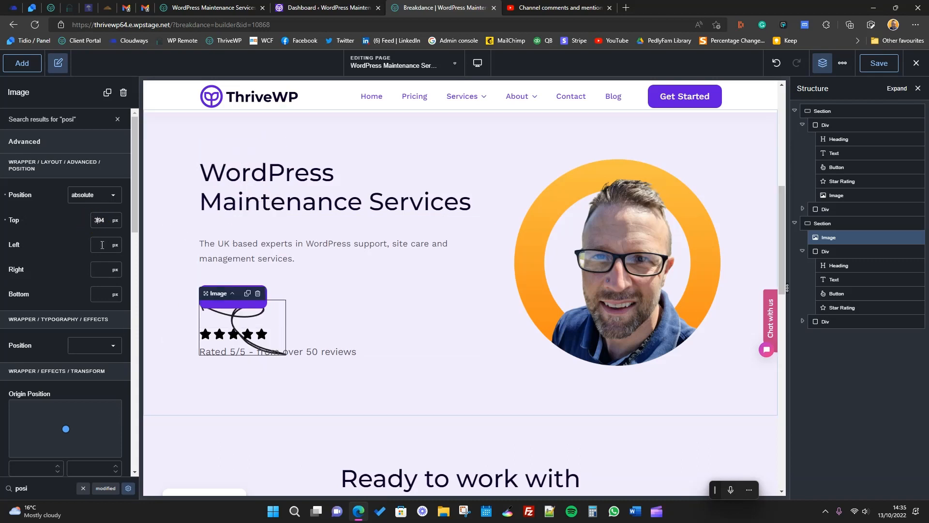
pyautogui.click(102, 244)
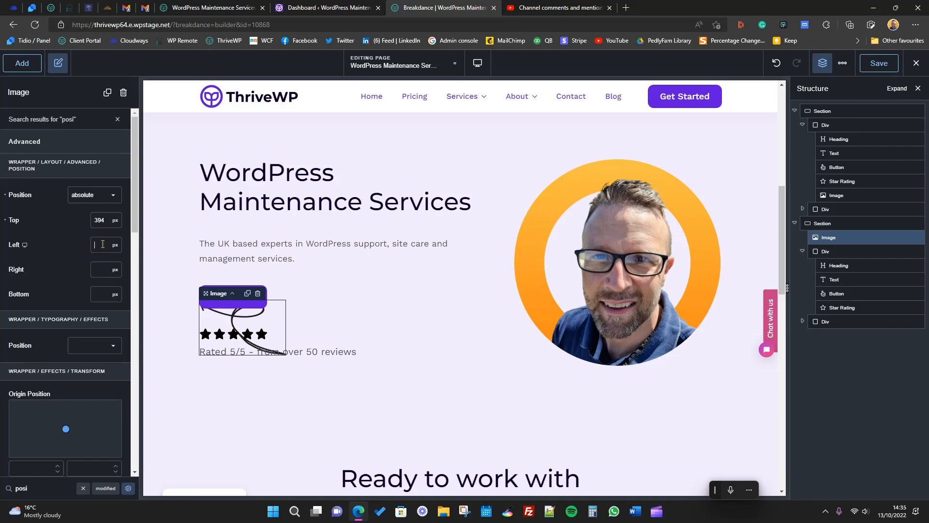
pyautogui.write('200')
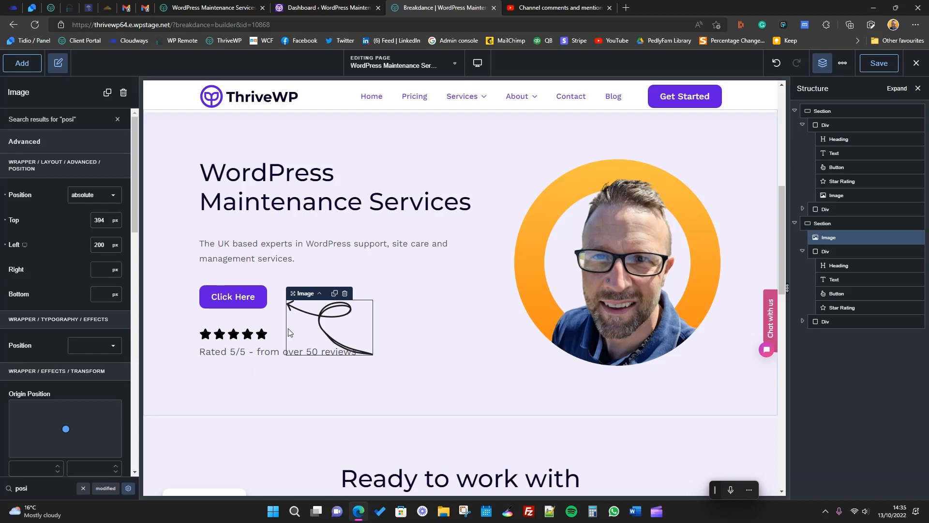
# - Move the arrow image back into the second section's first div, between the button and the star rating
pyautogui.moveTo(297, 291); pyautogui.dragTo(304, 304)
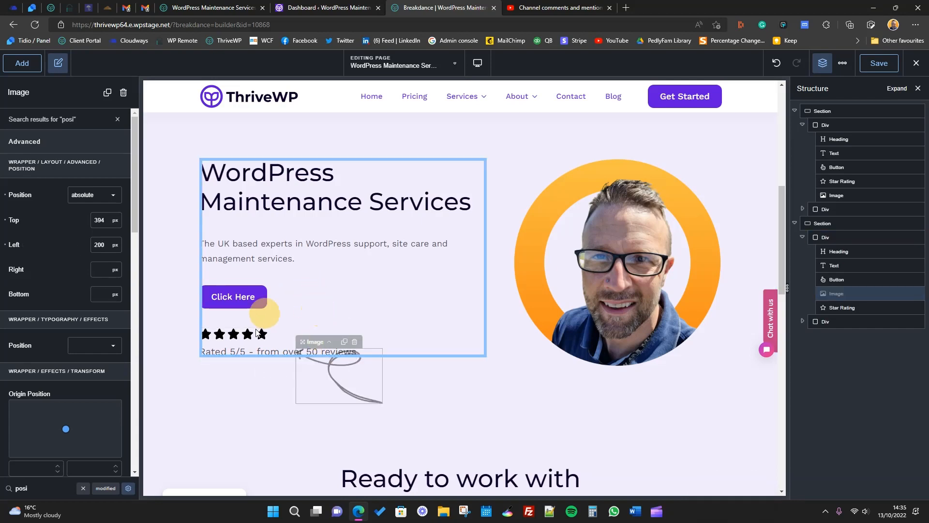
pyautogui.moveTo(254, 336); pyautogui.dragTo(307, 341)
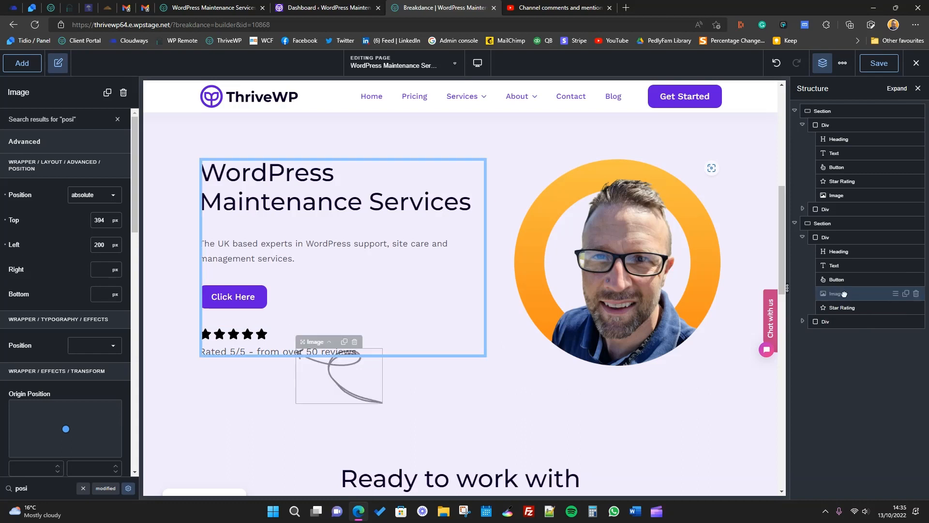
pyautogui.click(100, 245)
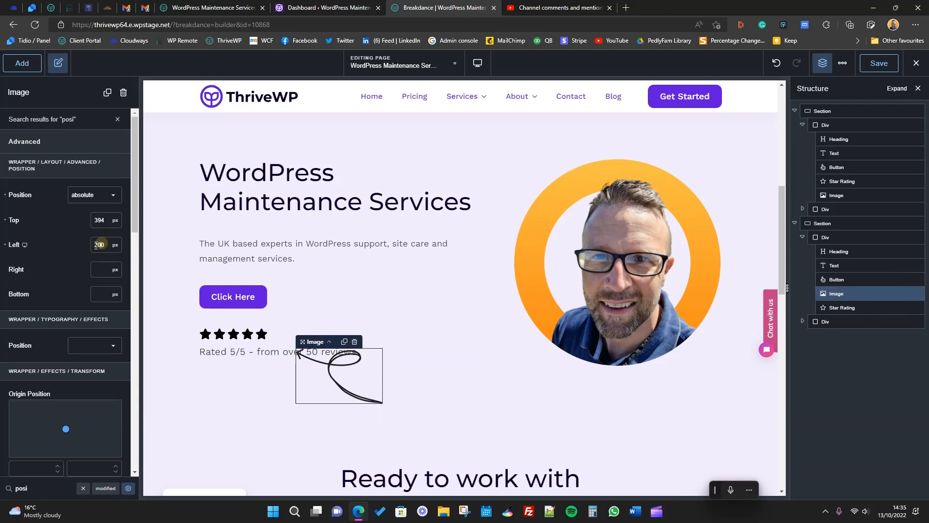
# - Lower the arrow image's top offset gradually to 370 px
pyautogui.click(106, 220)
pyautogui.press('Up')
pyautogui.press('Up')
pyautogui.press('Down')
pyautogui.press('Down')
pyautogui.press('Down')
pyautogui.press('Down')
pyautogui.press('Down')
pyautogui.press('Down')
pyautogui.press('Down')
pyautogui.press('Down')
pyautogui.press('Down')
pyautogui.press('Down')
pyautogui.press('Down')
pyautogui.press('Down')
pyautogui.press('Down')
pyautogui.press('Down')
pyautogui.press('Down')
pyautogui.press('Down')
pyautogui.press('Down')
pyautogui.press('Down')
pyautogui.press('Down')
pyautogui.press('Down')
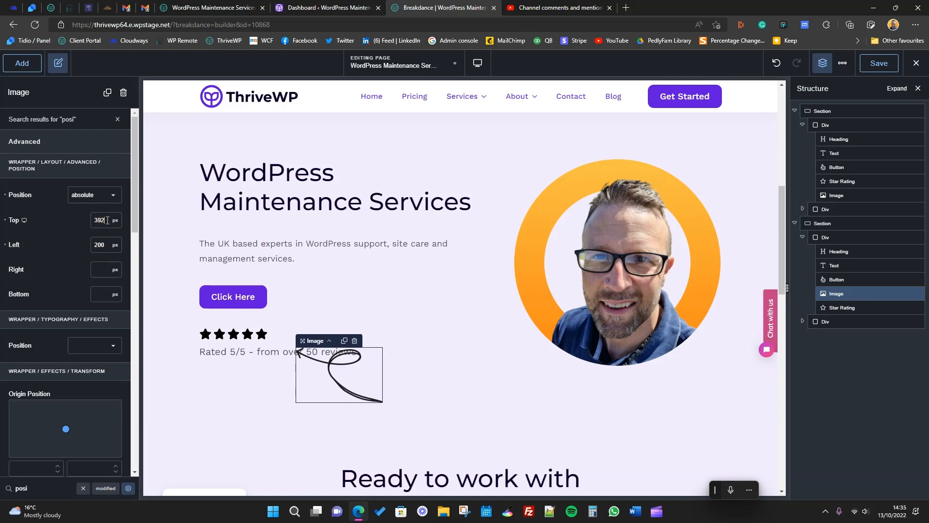
pyautogui.press('Down')
pyautogui.press('Down')
pyautogui.press('Down')
pyautogui.press('Down')
pyautogui.press('Down')
pyautogui.press('Down')
pyautogui.press('Down')
pyautogui.press('Down')
pyautogui.press('Down')
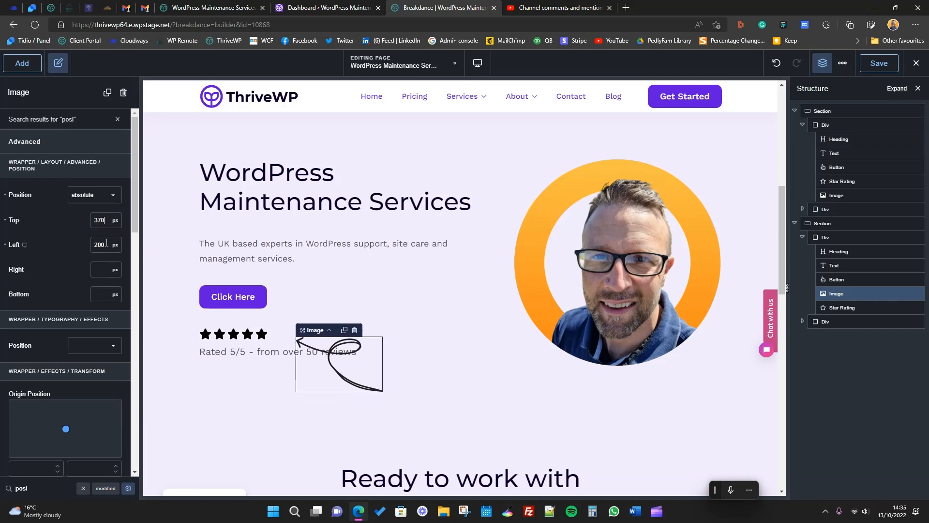
# - Set the arrow image's top offset to 320 px, 300 px and finally 280 px, and its left offset to 180 px
pyautogui.doubleClick(105, 219)
pyautogui.write('320')
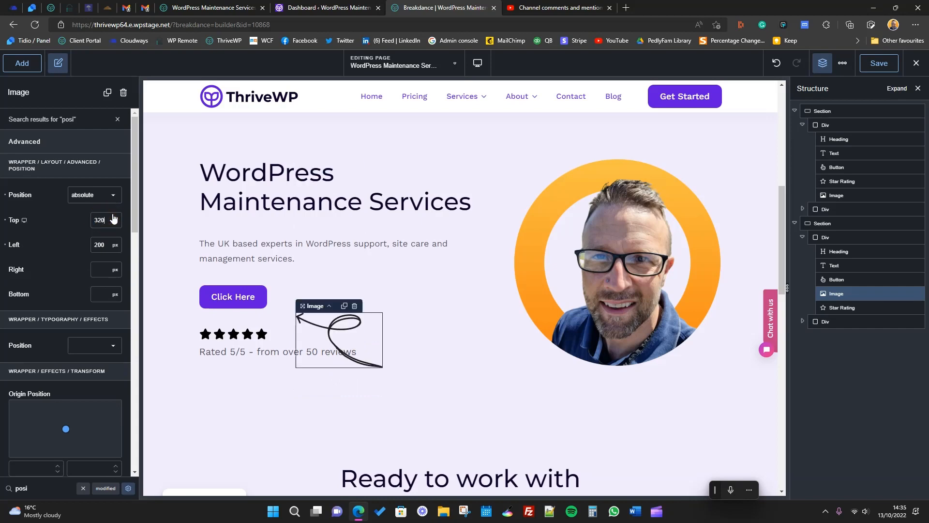
pyautogui.doubleClick(113, 220)
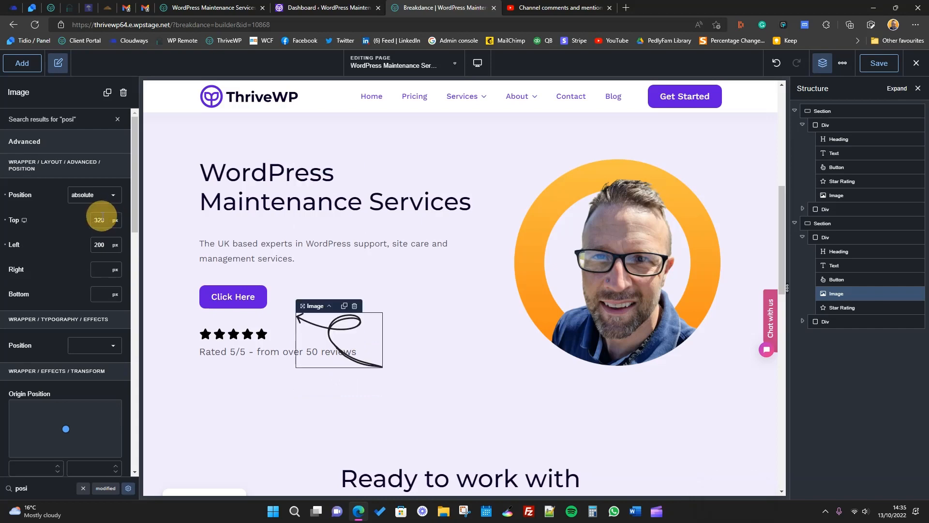
pyautogui.write('300')
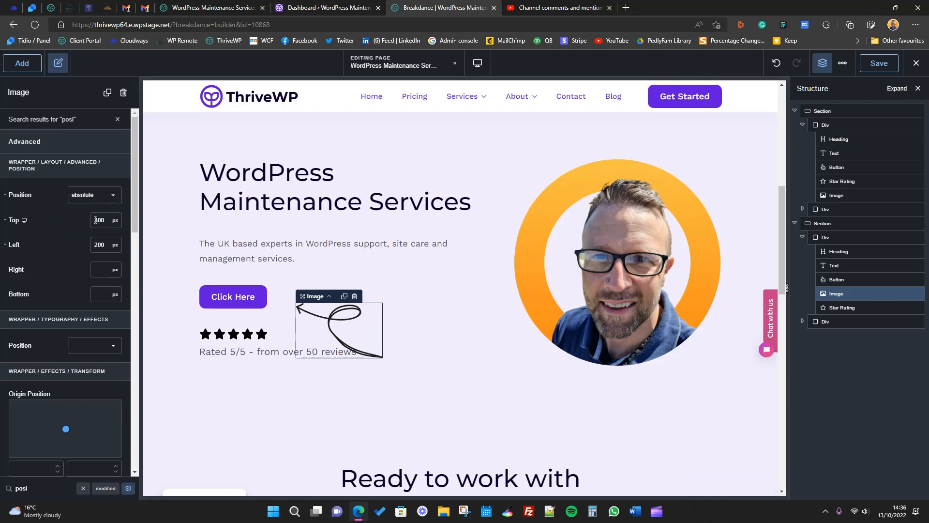
pyautogui.doubleClick(103, 220)
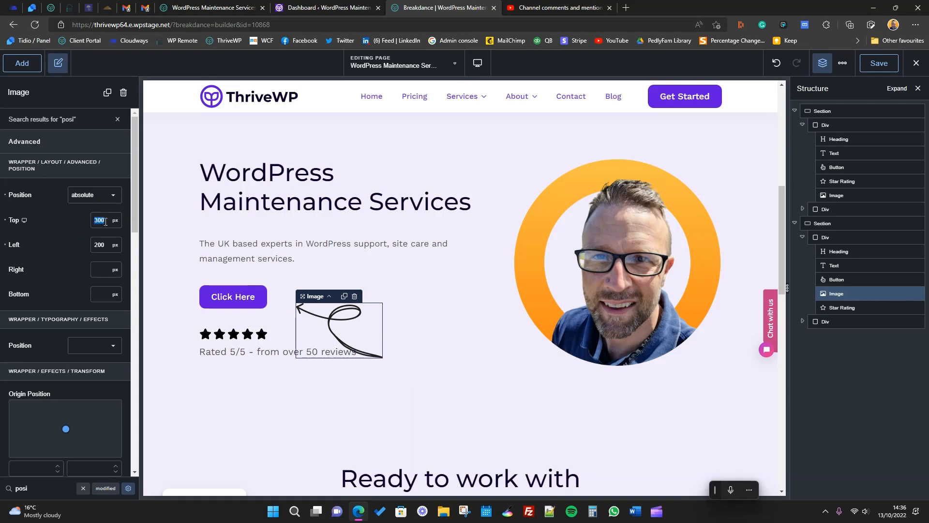
pyautogui.write('280')
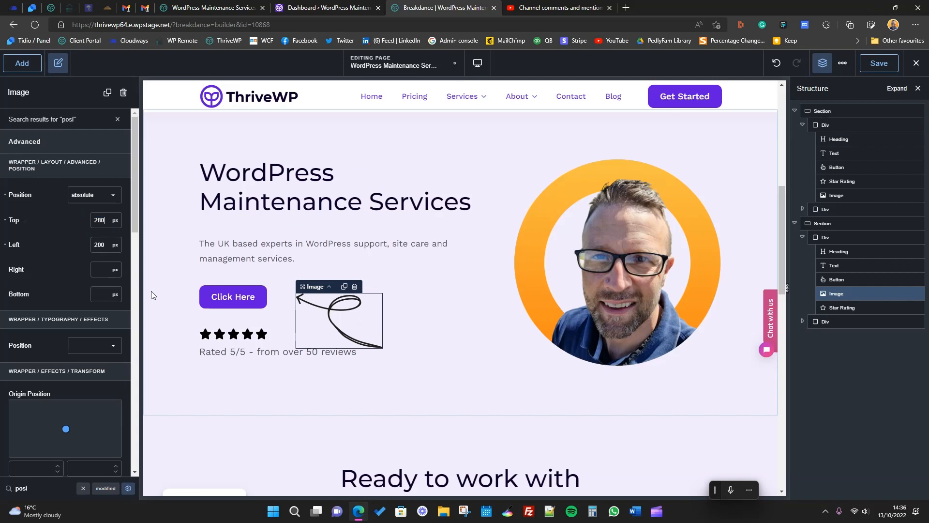
pyautogui.moveTo(107, 245); pyautogui.dragTo(85, 243)
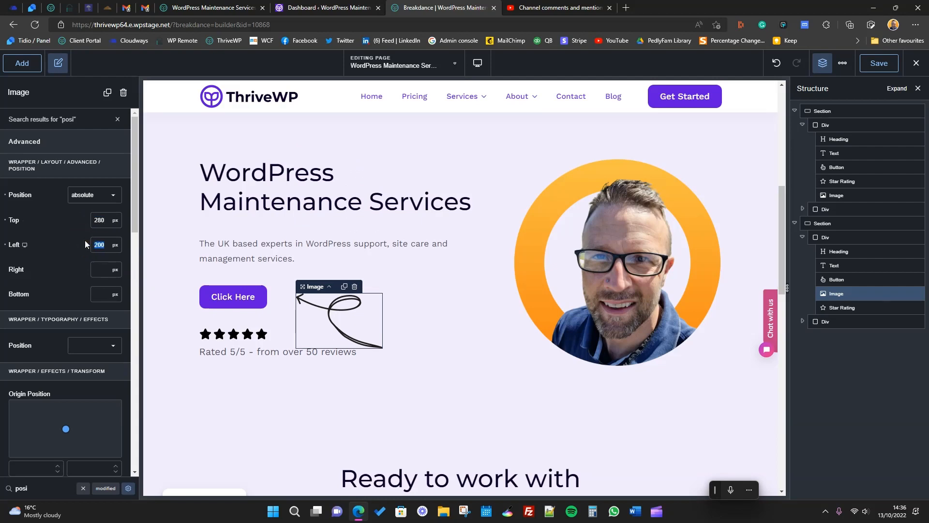
pyautogui.write('180')
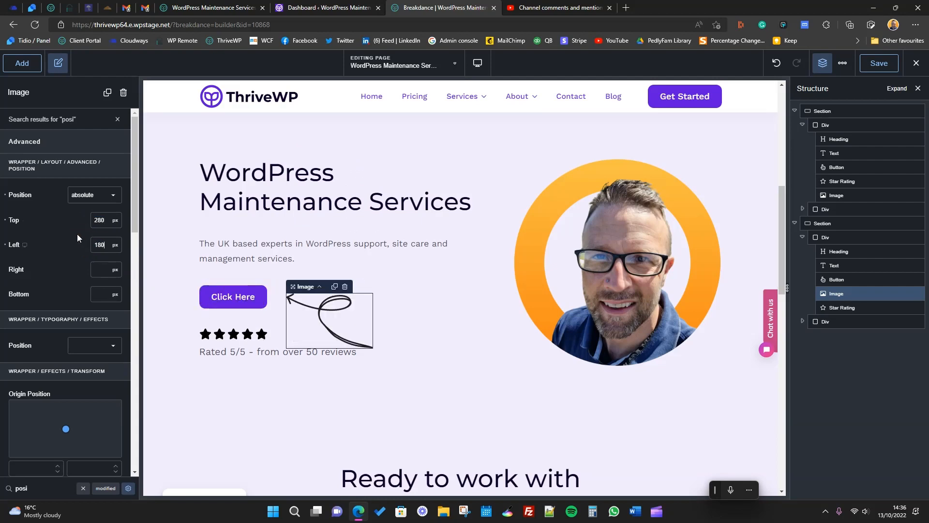
# - Compare the second section's layout and arrow placement beside the button with the hero section above it
pyautogui.click(489, 312)
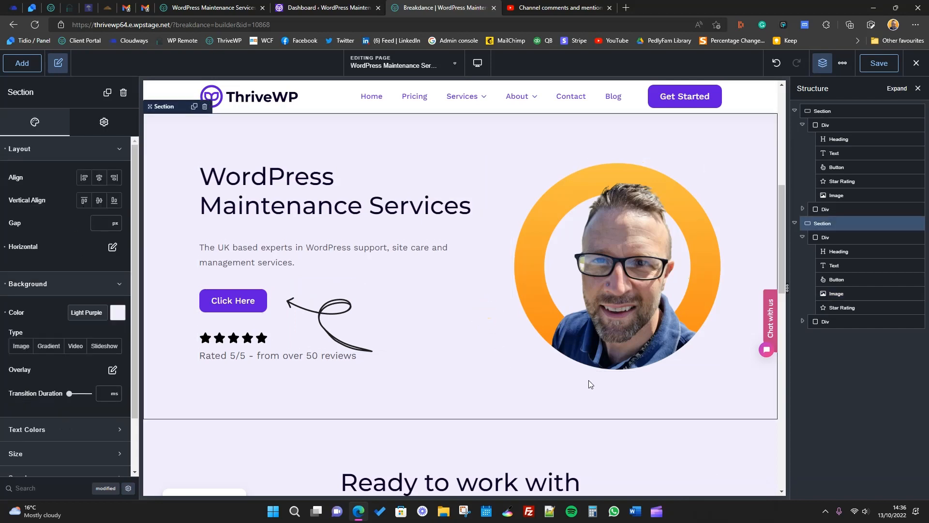
pyautogui.scroll(3, 589, 379)
pyautogui.scroll(2, 541, 402)
pyautogui.scroll(-4, 541, 401)
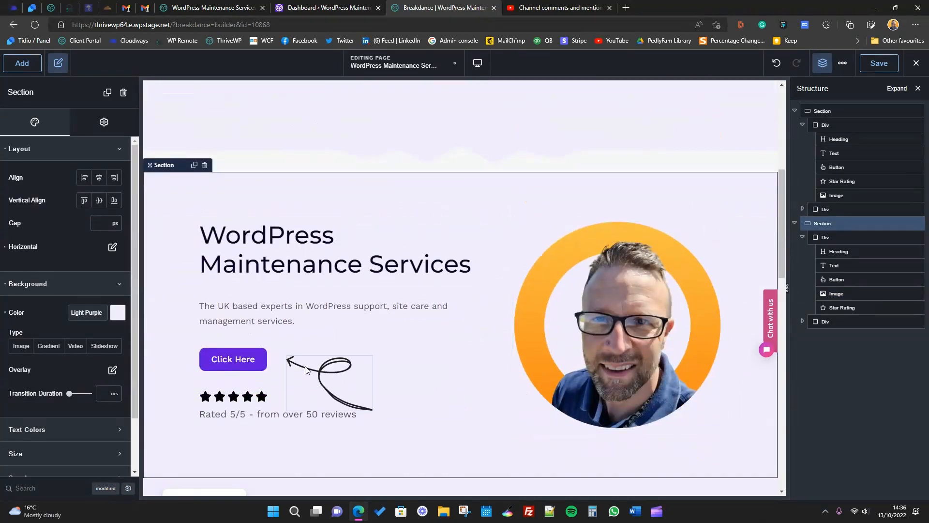
pyautogui.scroll(6, 406, 359)
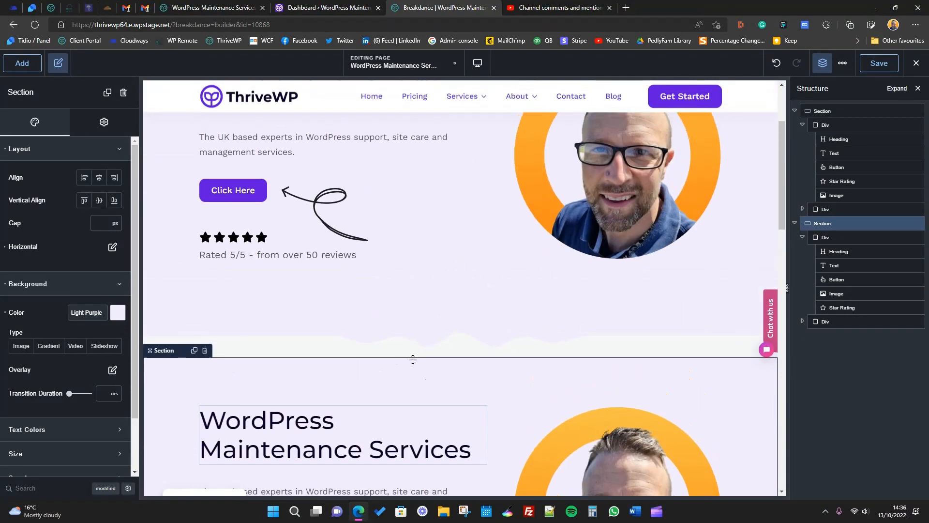
pyautogui.scroll(-7, 484, 343)
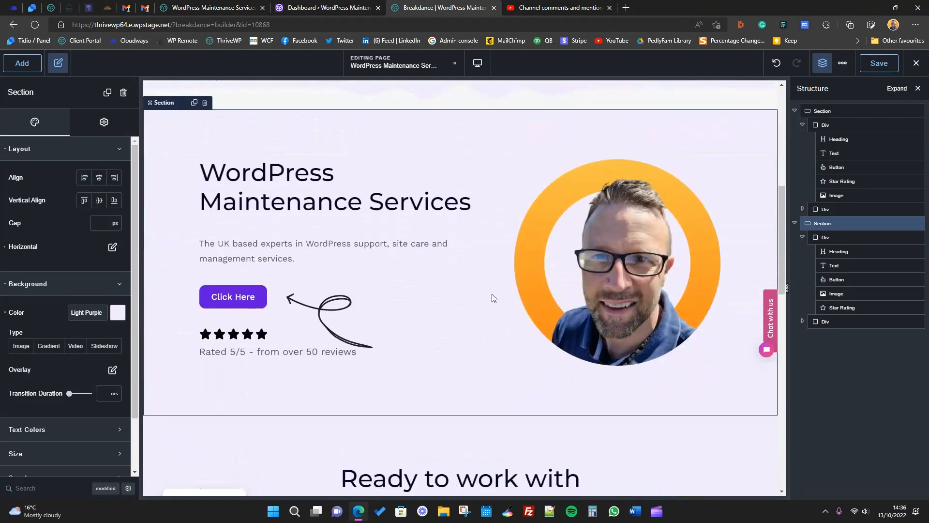
pyautogui.scroll(1, 290, 360)
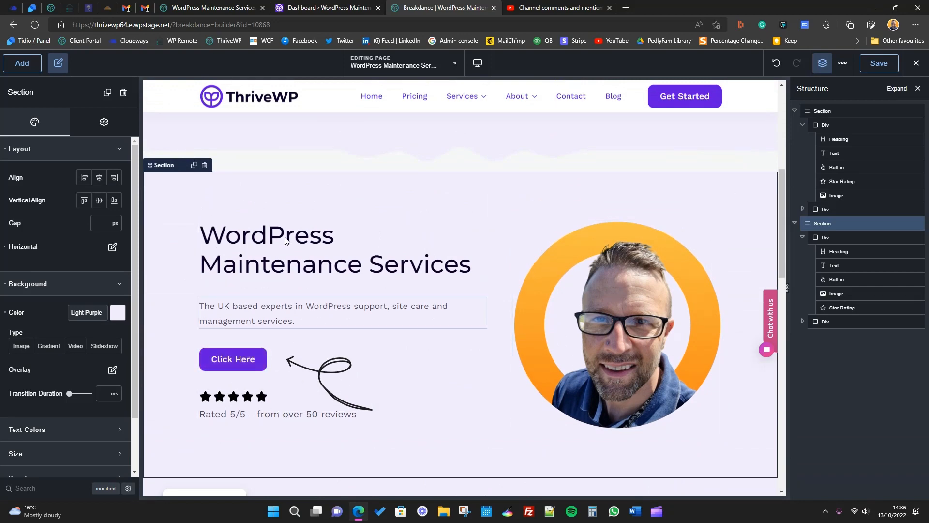
# - Examine the shape divider settings of the hero section, including its shape, color, position, width and height
pyautogui.scroll(3, 498, 360)
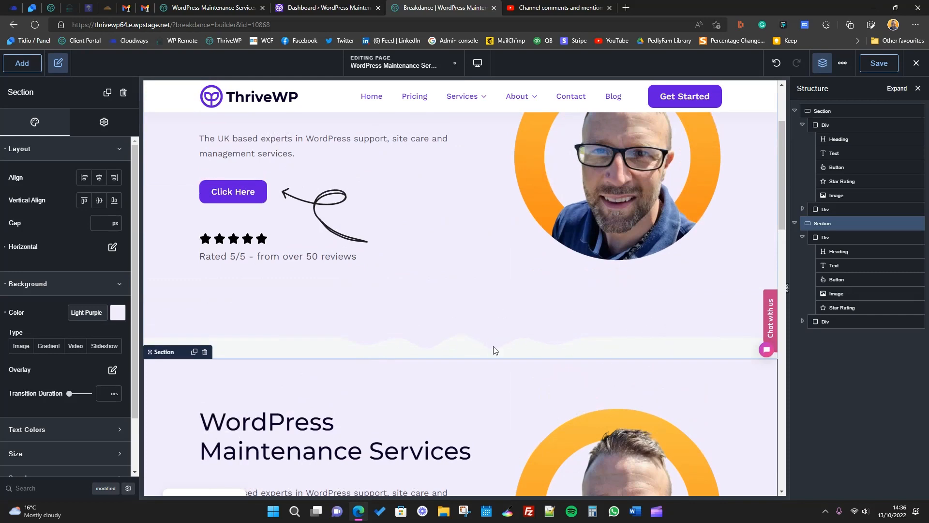
pyautogui.click(837, 113)
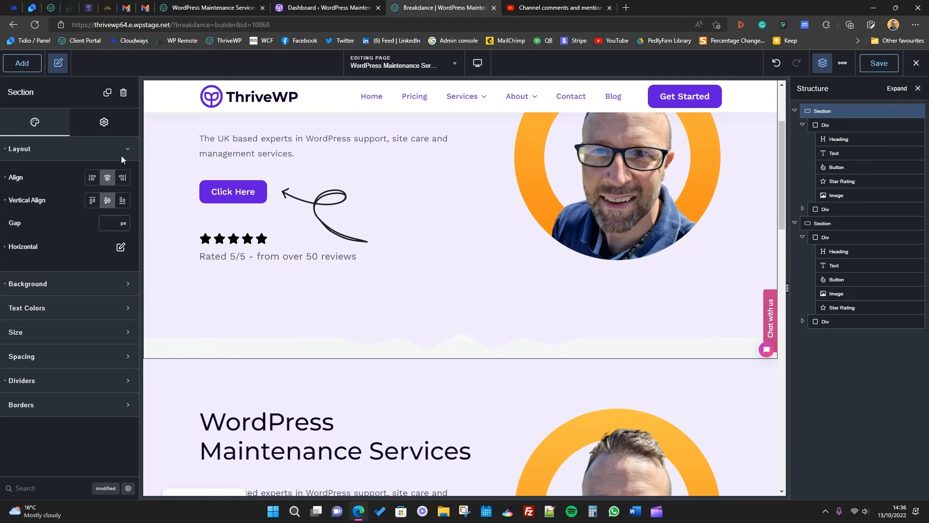
pyautogui.click(32, 149)
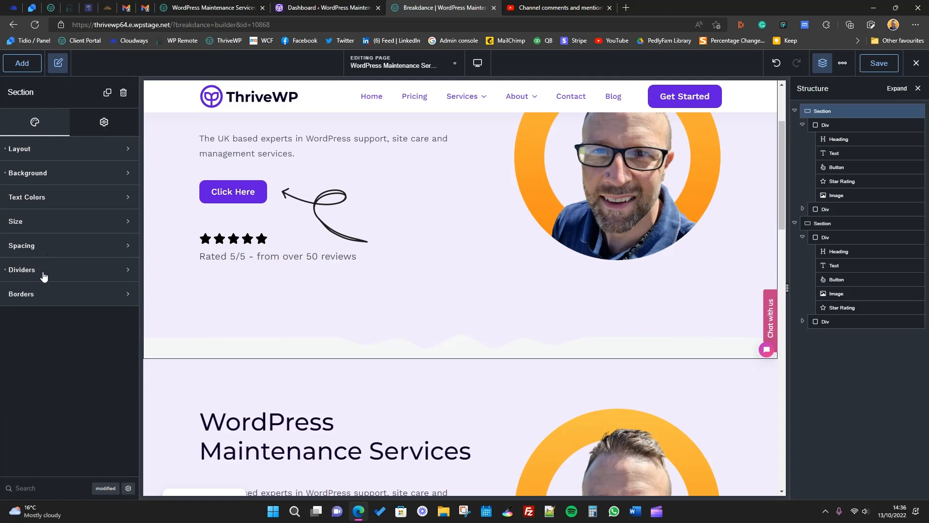
pyautogui.click(62, 271)
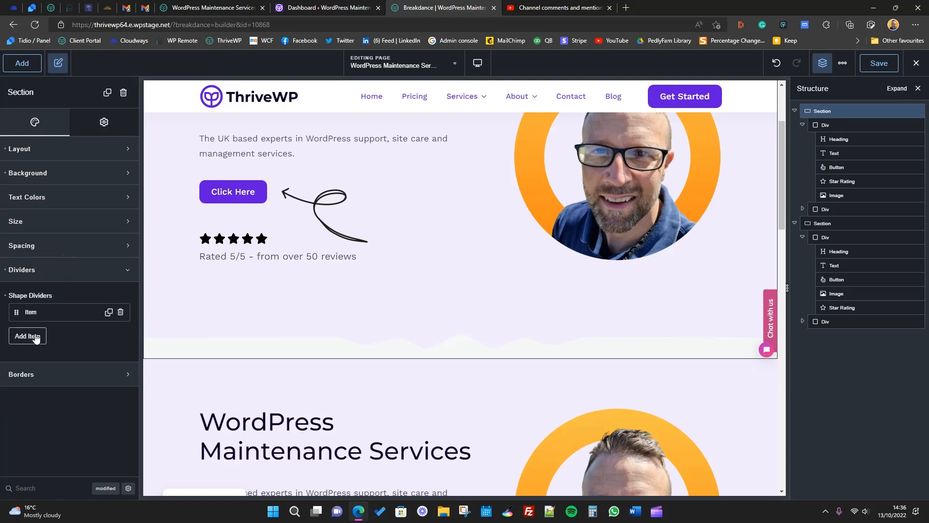
pyautogui.click(62, 314)
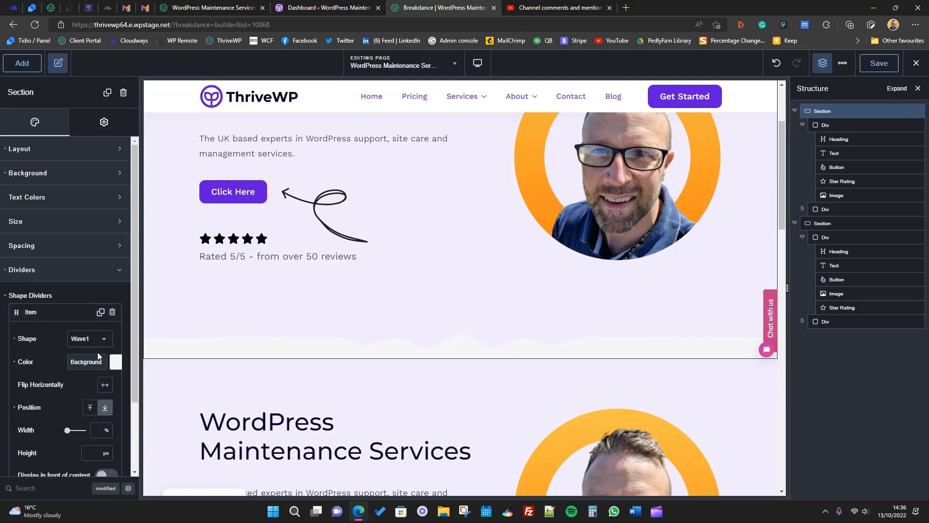
pyautogui.scroll(-1, 97, 352)
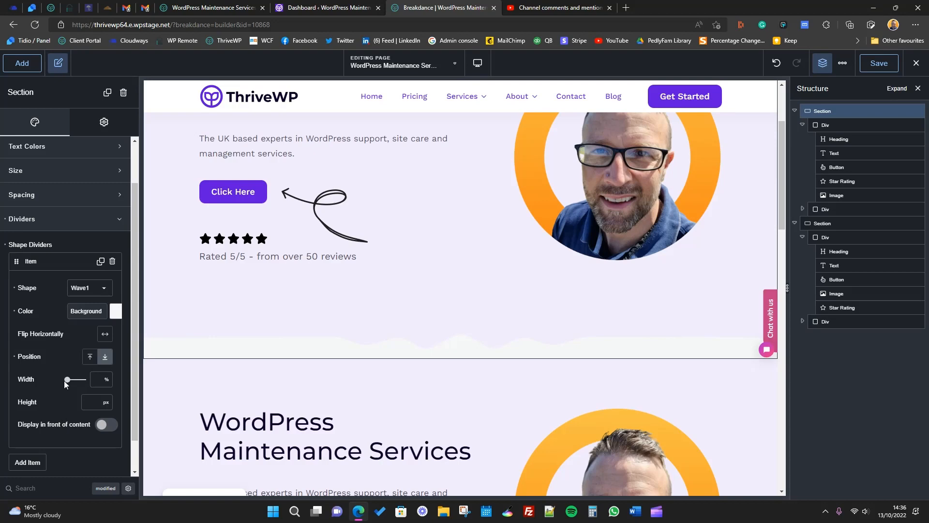
pyautogui.scroll(-3, 466, 317)
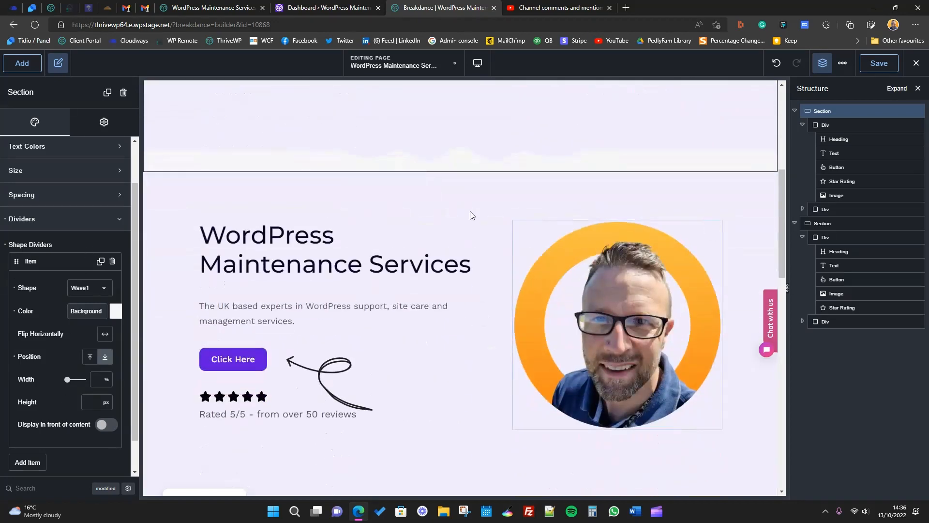
# - Add a shape divider to the second section and choose the Wave1 shape
pyautogui.click(835, 223)
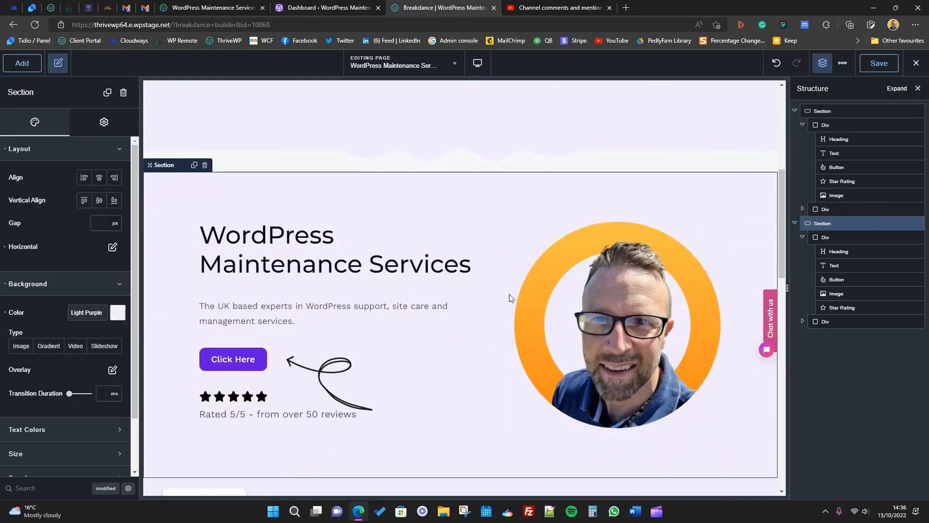
pyautogui.click(46, 149)
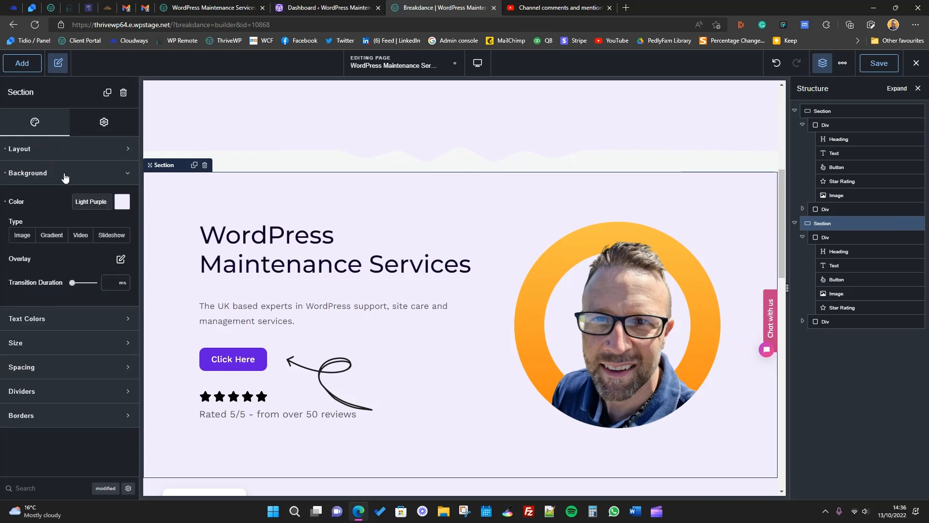
pyautogui.click(66, 170)
pyautogui.click(27, 270)
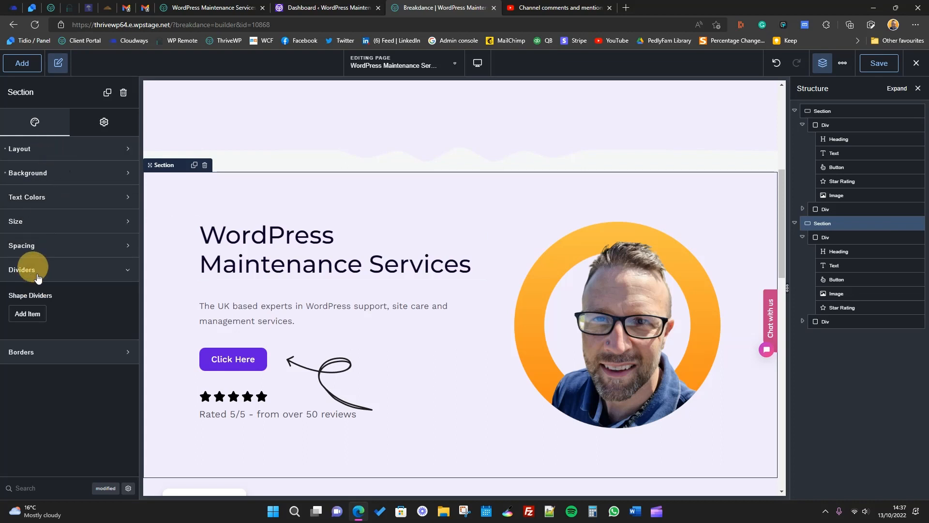
pyautogui.click(28, 314)
pyautogui.click(83, 337)
pyautogui.scroll(-8, 94, 387)
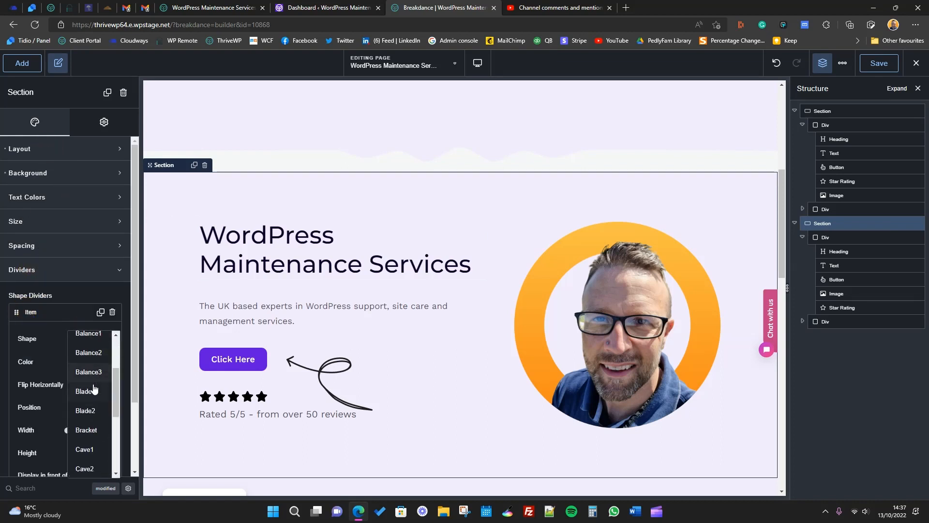
pyautogui.scroll(-10, 94, 441)
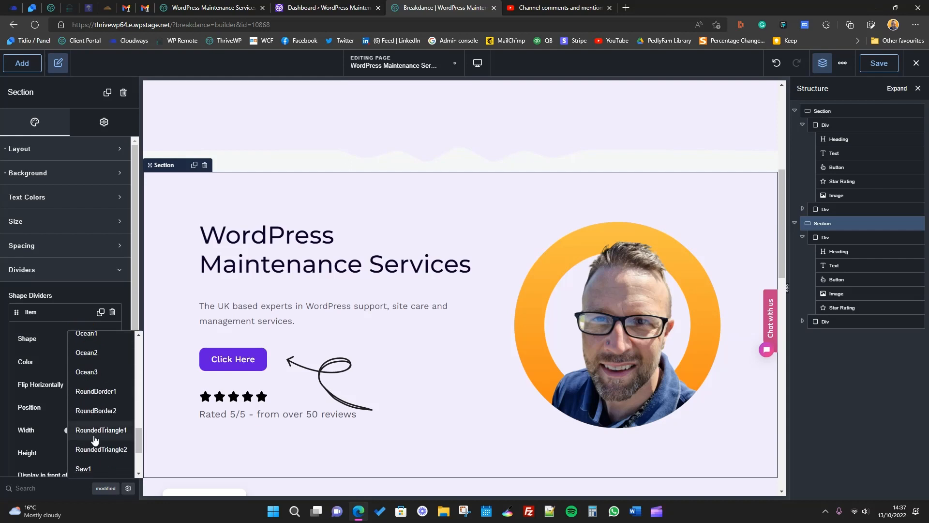
pyautogui.scroll(2, 94, 441)
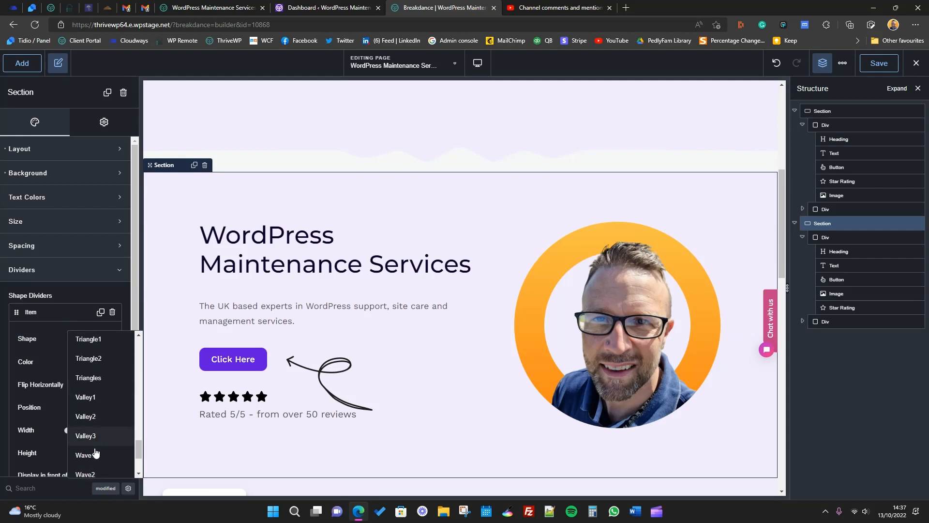
pyautogui.scroll(-2, 100, 421)
pyautogui.click(94, 411)
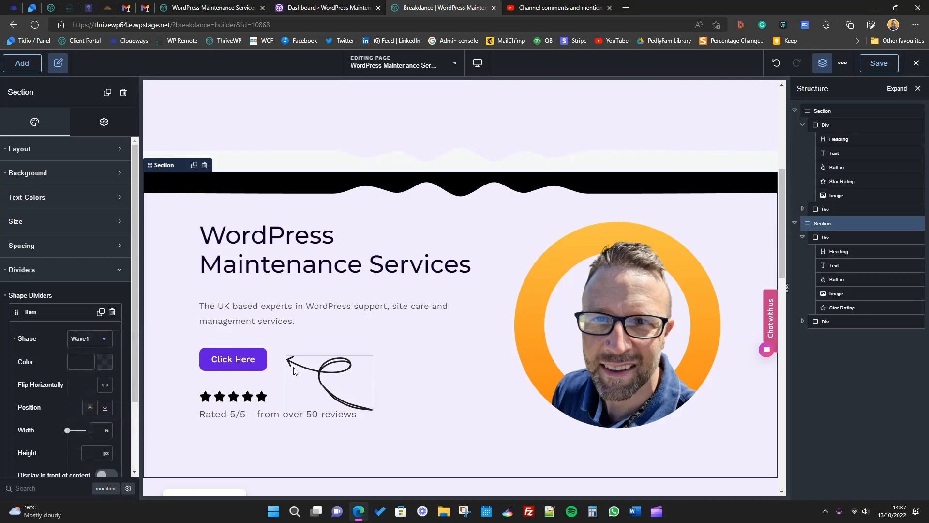
# - Position the second section's wave divider at the section's bottom edge and color it White
pyautogui.scroll(-2, 95, 381)
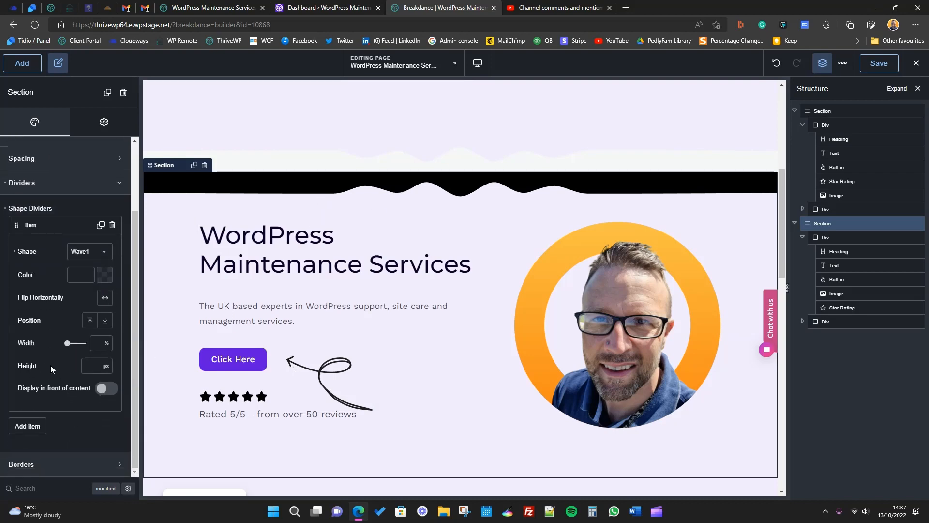
pyautogui.click(107, 322)
pyautogui.scroll(-3, 378, 337)
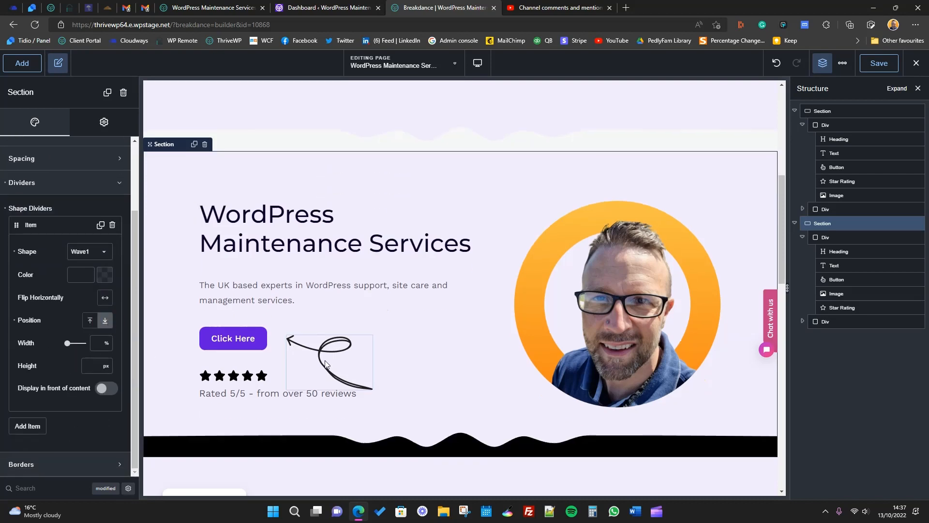
pyautogui.click(105, 275)
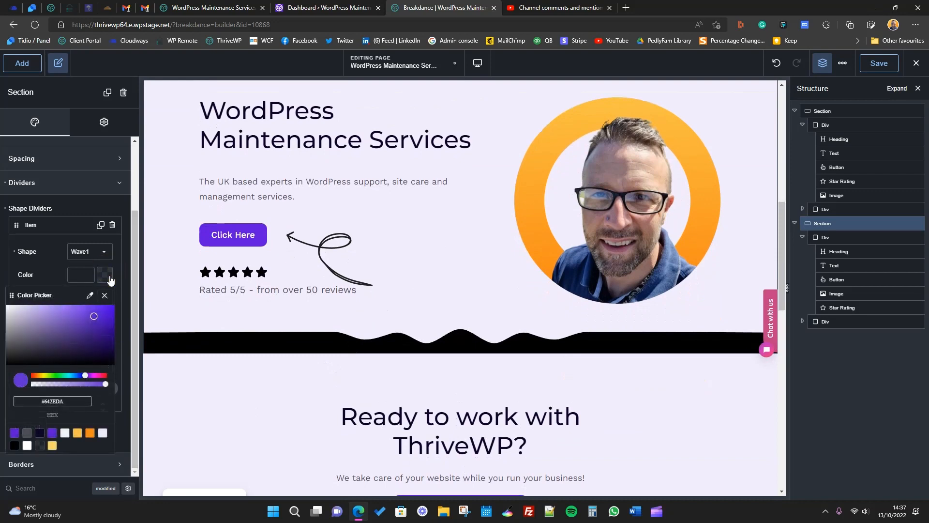
pyautogui.click(27, 446)
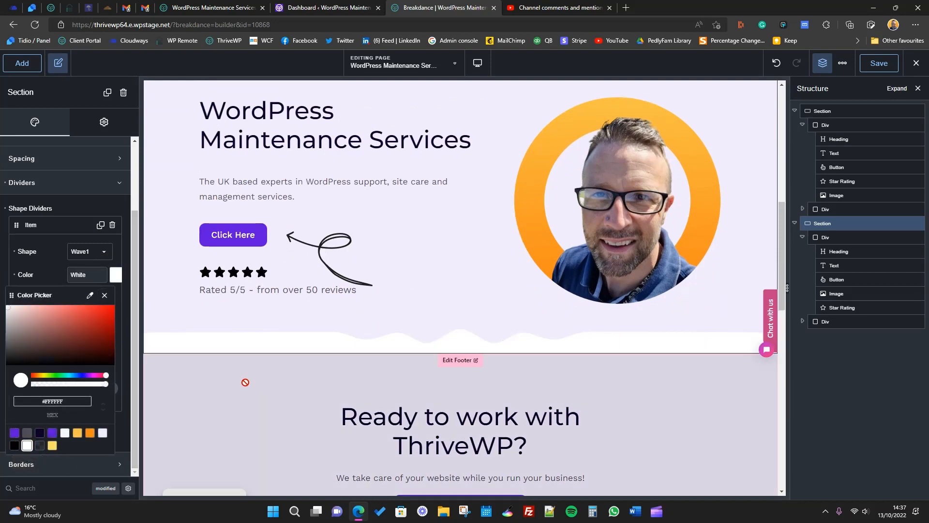
pyautogui.click(53, 268)
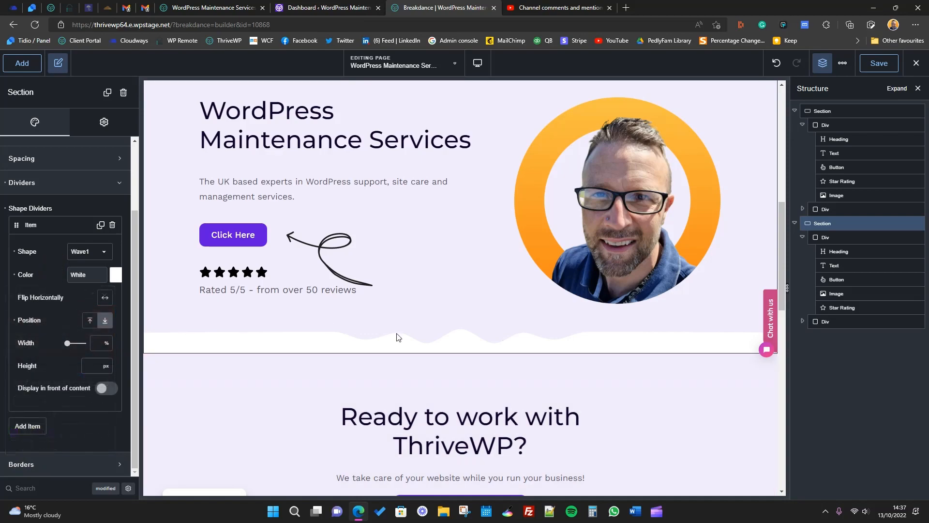
# - Try a wider setting for the white wave divider, and bring its width back to the minimum
pyautogui.scroll(5, 399, 343)
pyautogui.scroll(-5, 473, 305)
pyautogui.scroll(8, 468, 314)
pyautogui.scroll(-7, 468, 314)
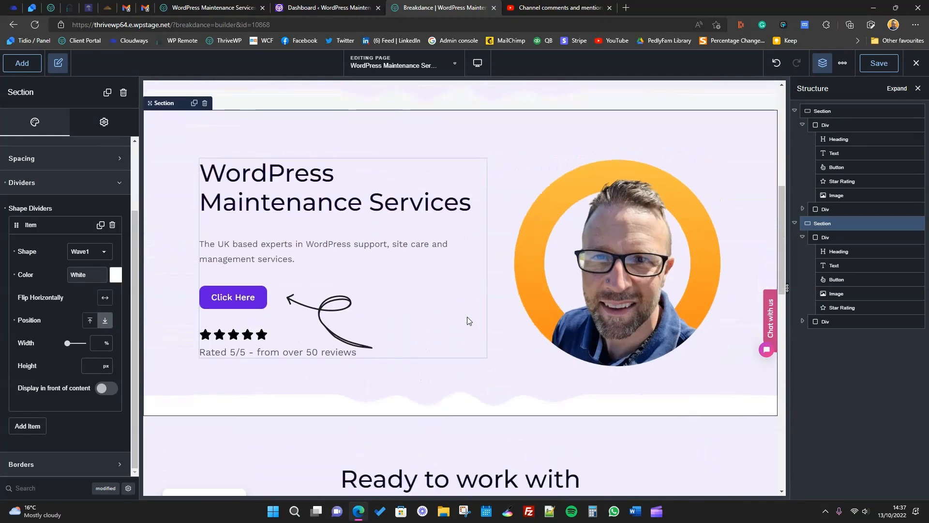
pyautogui.scroll(-3, 468, 320)
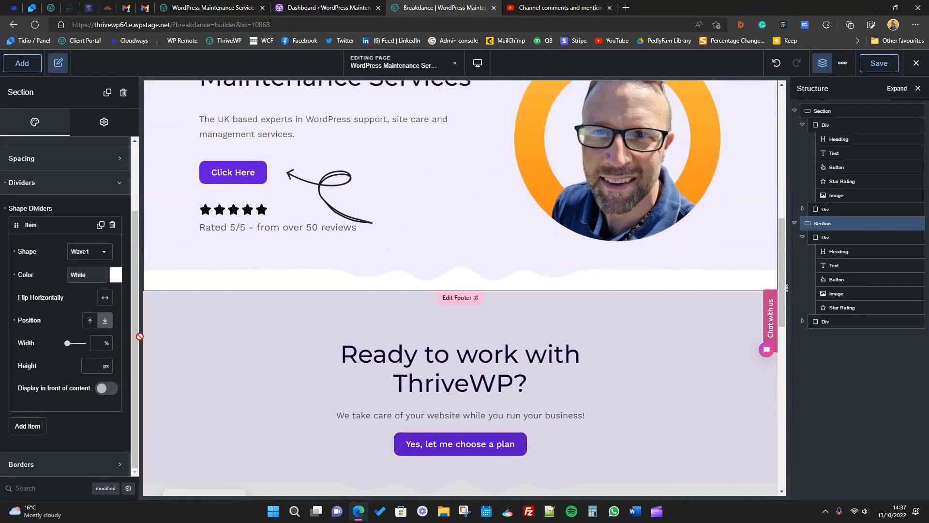
pyautogui.moveTo(68, 342); pyautogui.dragTo(68, 344)
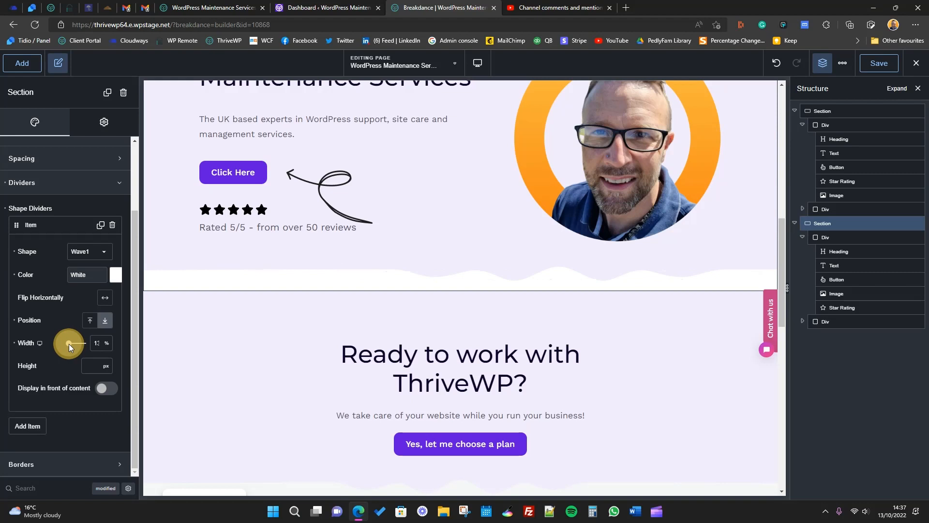
pyautogui.click(102, 299)
pyautogui.moveTo(73, 345); pyautogui.dragTo(67, 345)
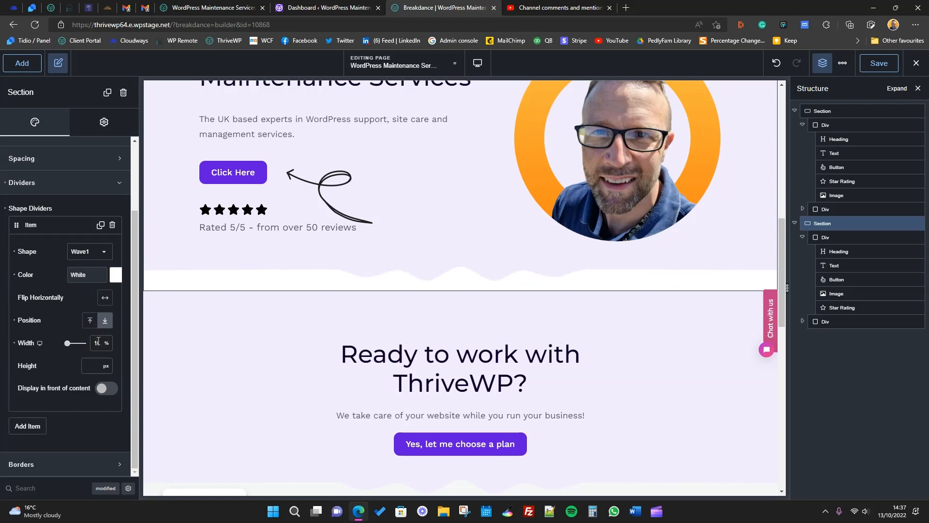
# - Try the wave divider at 100 px and 1000 px height, and widen it slightly
pyautogui.press('super+h')
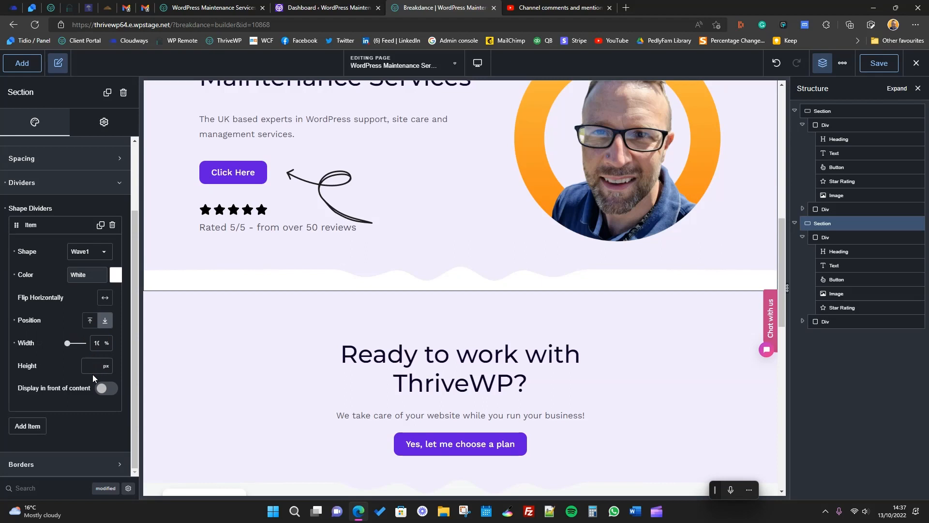
pyautogui.write('100')
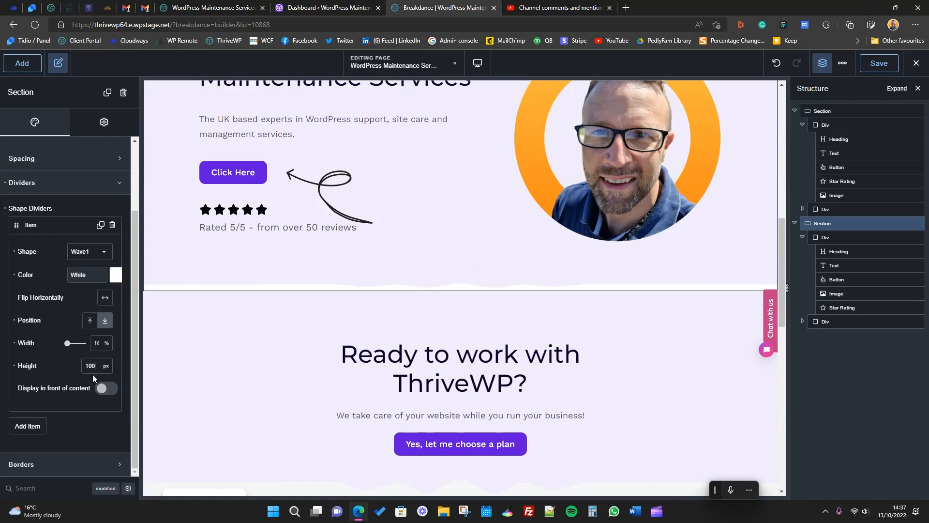
pyautogui.write('0')
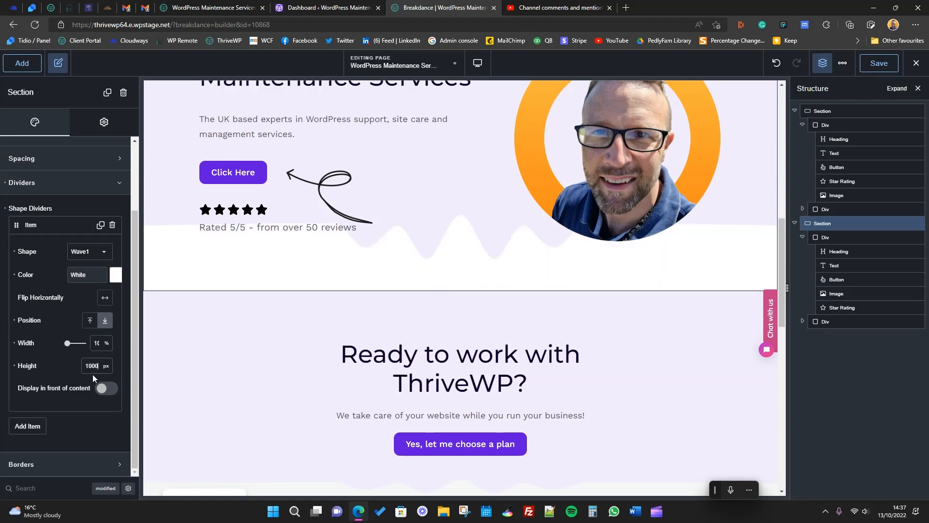
pyautogui.click(97, 343)
pyautogui.moveTo(68, 343); pyautogui.dragTo(69, 343)
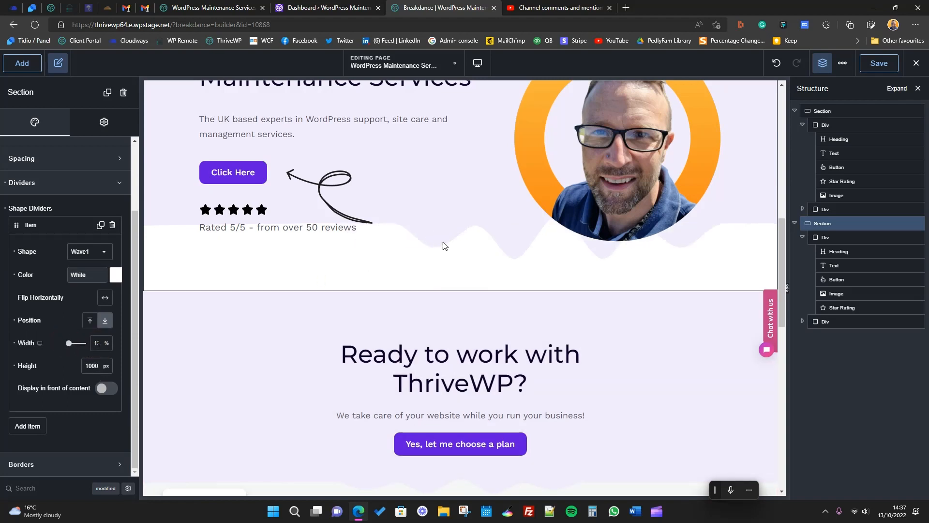
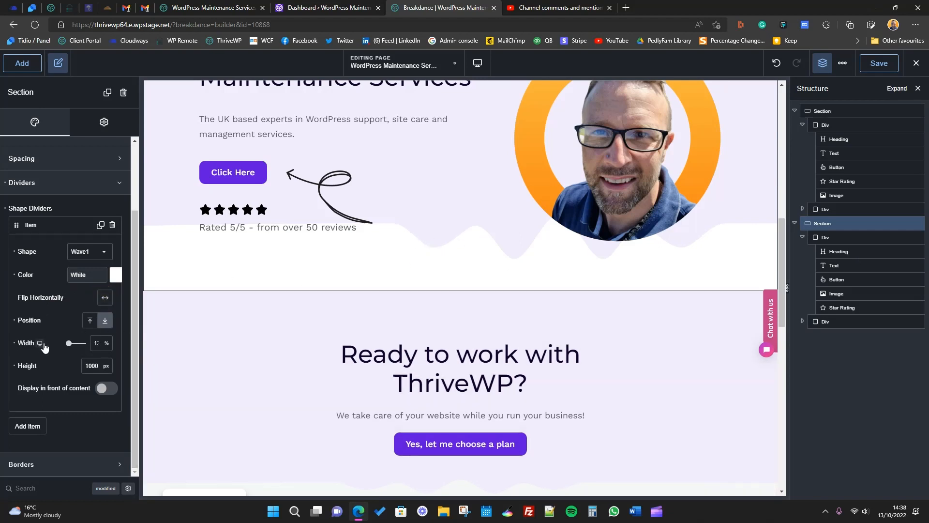
# - Clear the wave divider's custom width and height values
pyautogui.scroll(3, 441, 138)
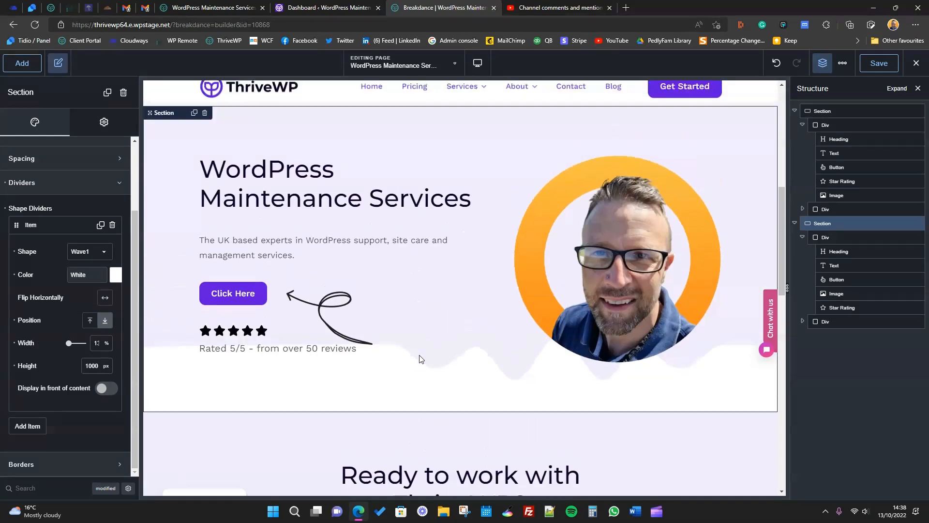
pyautogui.click(97, 346)
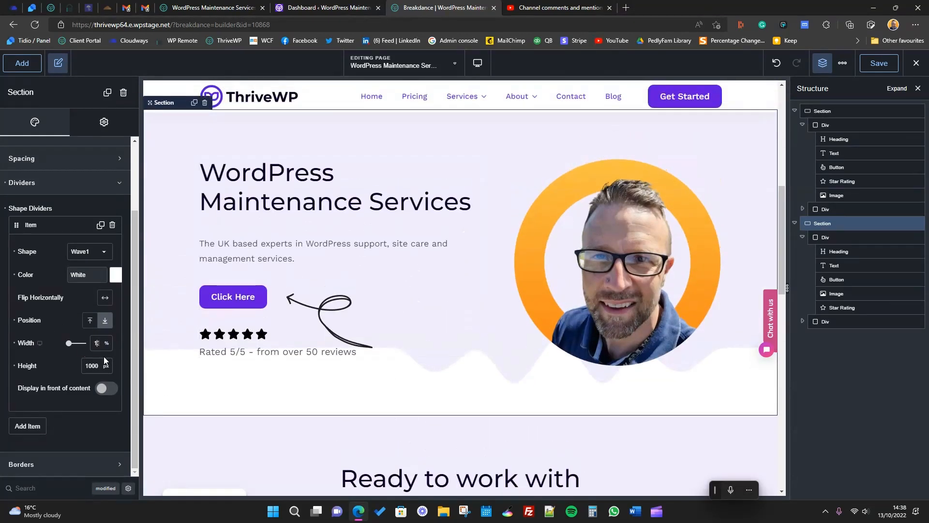
pyautogui.hotkey('ctrl', 'a')
pyautogui.press('BackSpace')
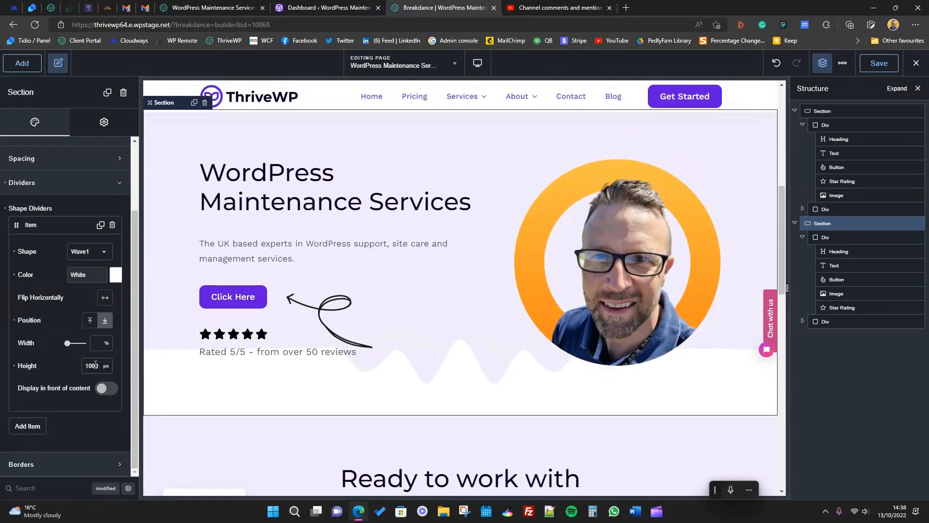
pyautogui.click(93, 366)
pyautogui.hotkey('ctrl', 'a')
pyautogui.press('BackSpace')
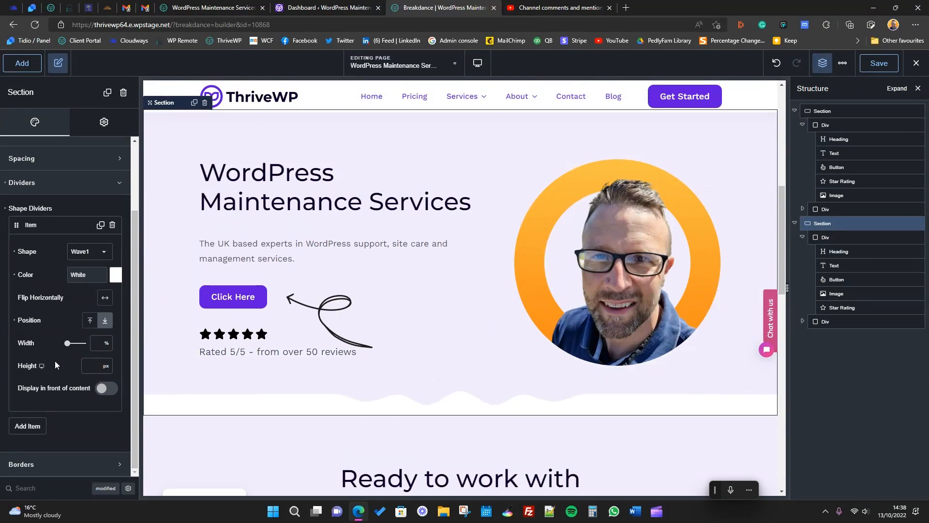
# - Switch the editing view to Phone Portrait and show the wave divider at the end of the second section
pyautogui.click(476, 61)
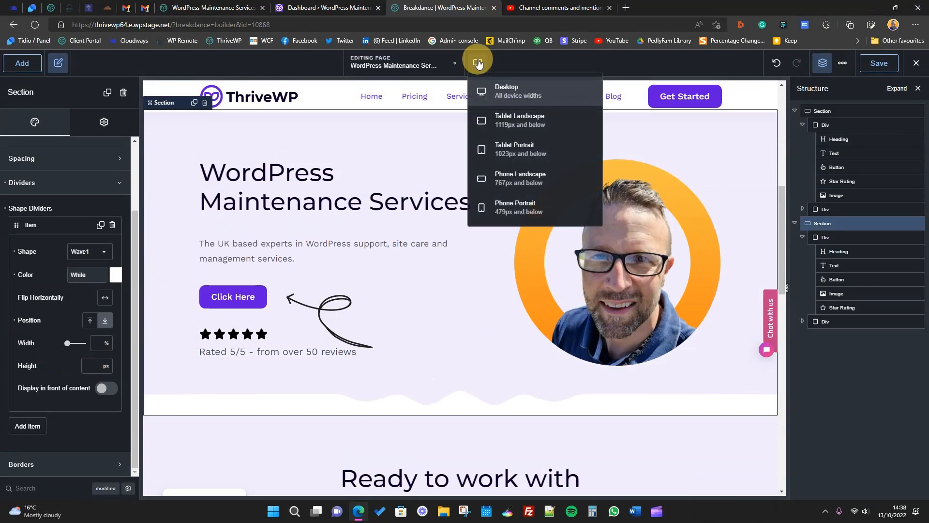
pyautogui.click(520, 207)
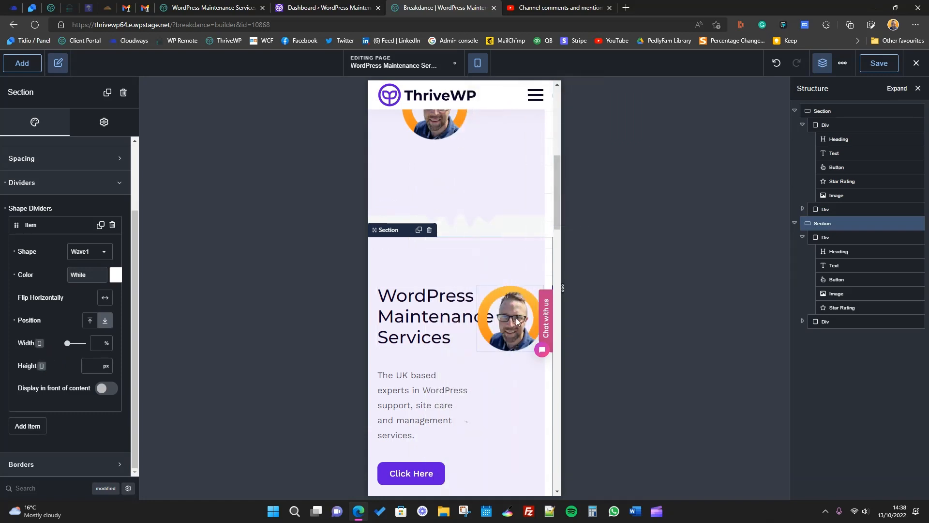
pyautogui.scroll(-5, 503, 333)
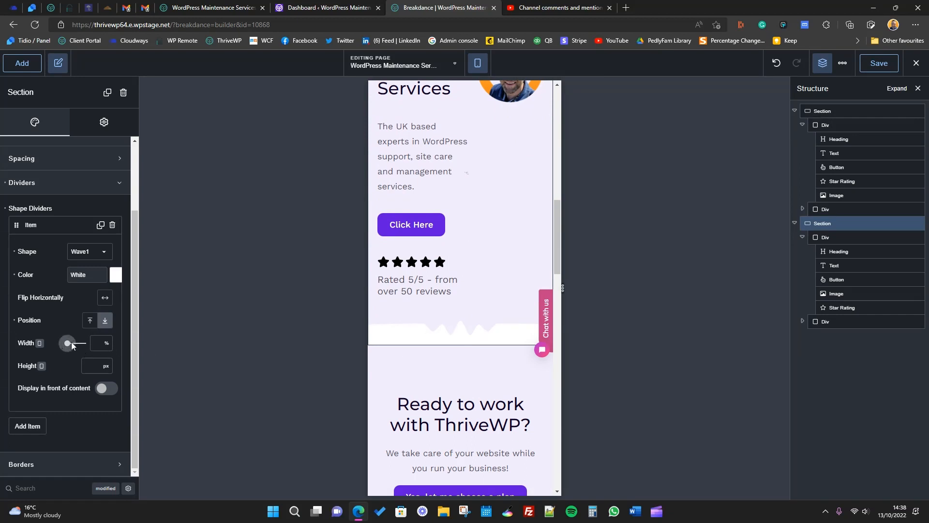
# - Try several wider settings for the wave divider in the phone view, finishing at 17%
pyautogui.moveTo(68, 341); pyautogui.dragTo(70, 341)
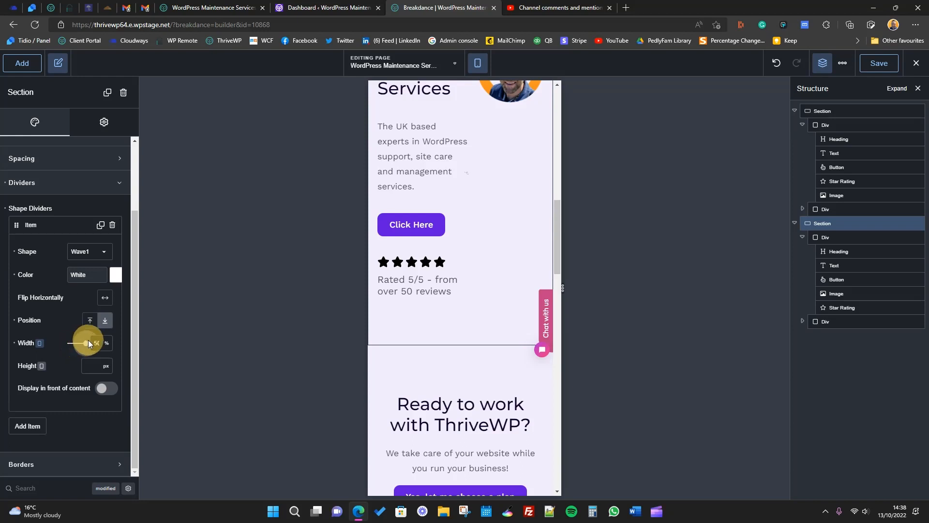
pyautogui.moveTo(86, 342); pyautogui.dragTo(74, 342)
pyautogui.scroll(4, 407, 325)
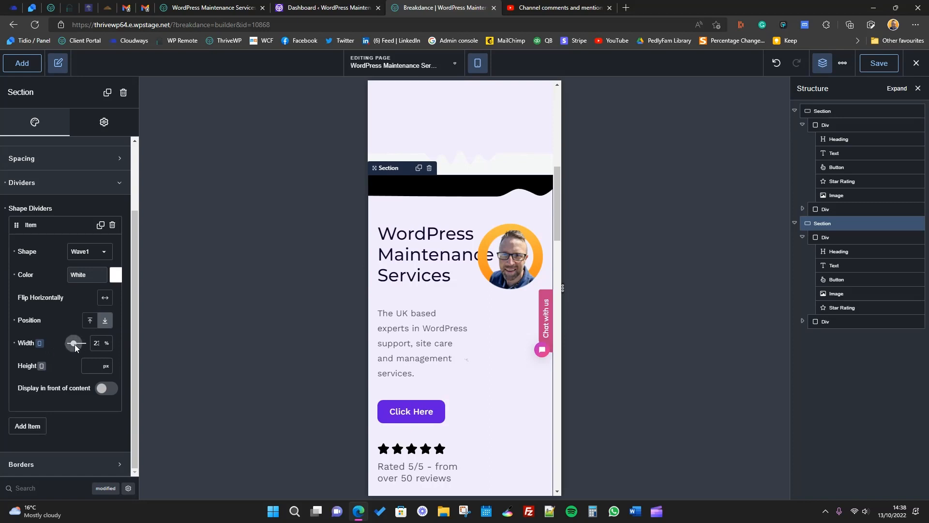
pyautogui.moveTo(75, 344); pyautogui.dragTo(71, 344)
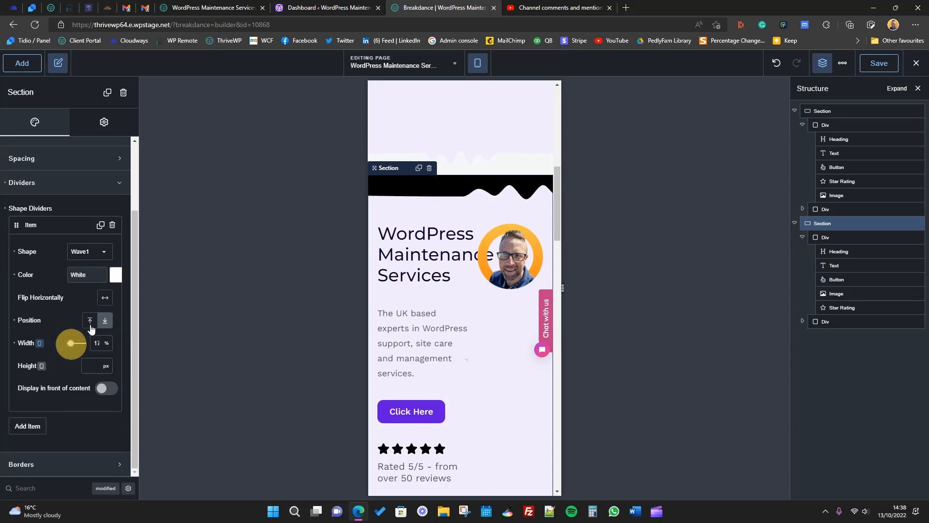
pyautogui.click(94, 321)
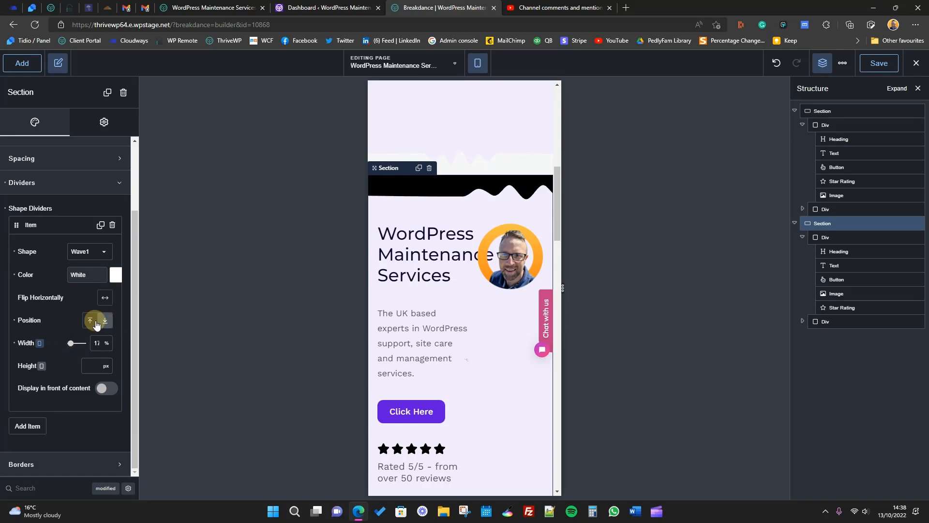
# - Compare the second section's wave divider in the Desktop view with the Phone Portrait view
pyautogui.click(479, 64)
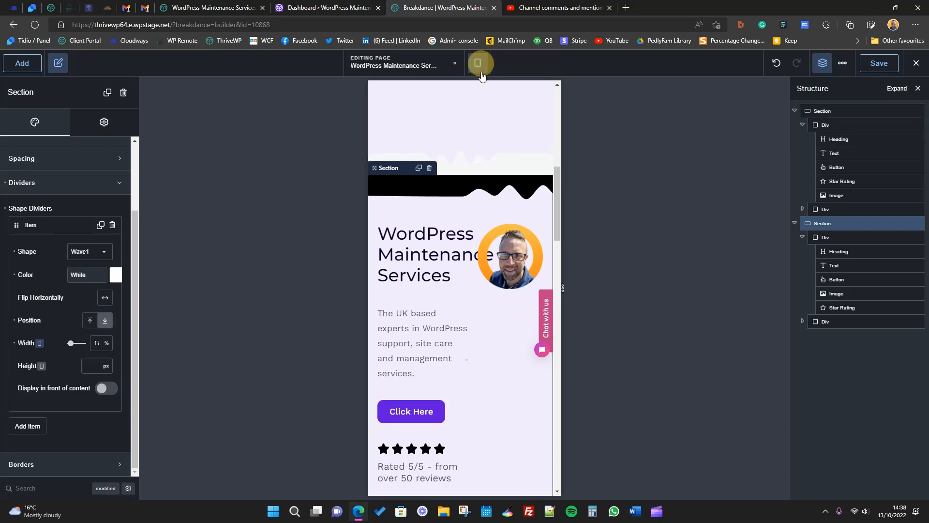
pyautogui.click(504, 87)
pyautogui.scroll(-6, 426, 349)
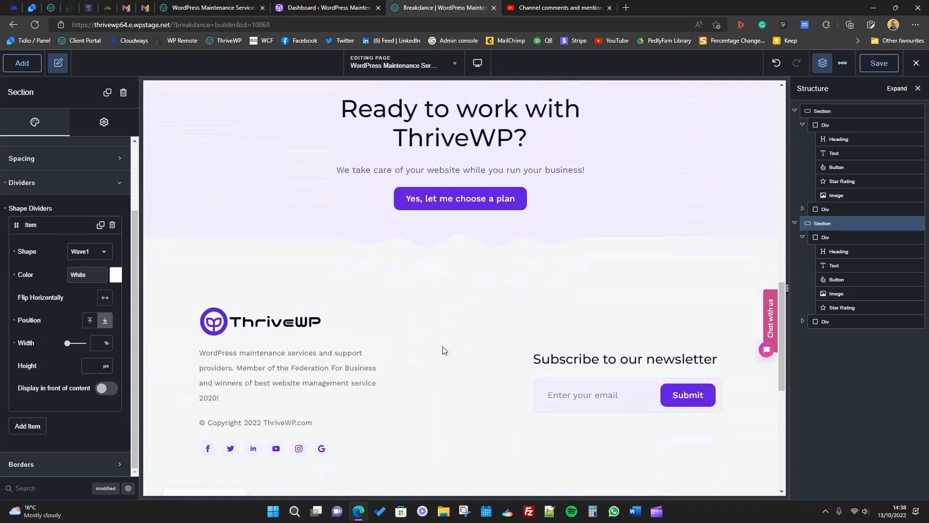
pyautogui.scroll(10, 445, 350)
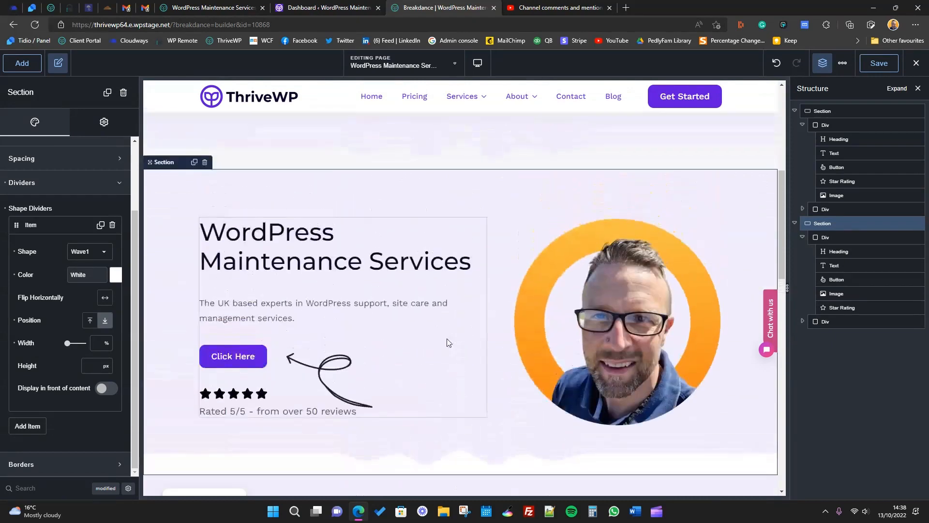
pyautogui.click(478, 63)
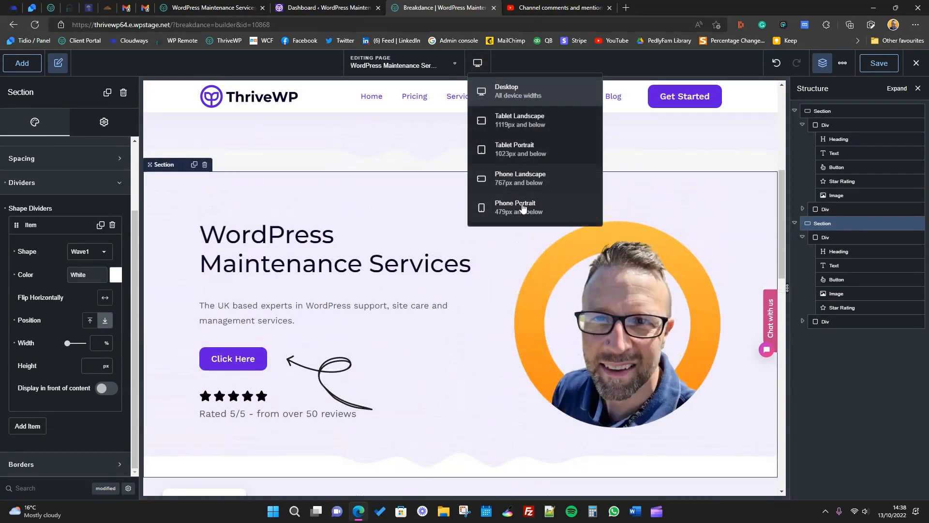
pyautogui.click(522, 207)
pyautogui.scroll(-4, 445, 320)
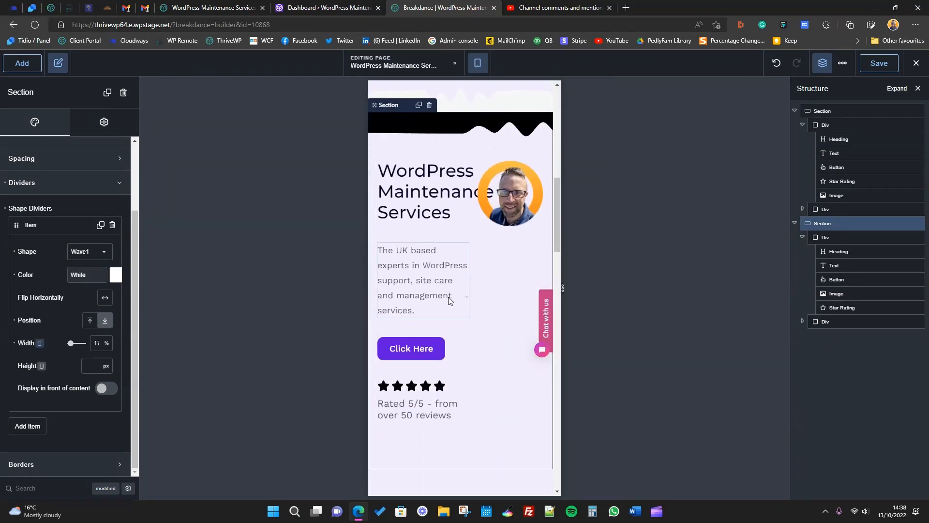
# - Clear the wave divider's phone width and try to position it at the end of the second section
pyautogui.click(97, 344)
pyautogui.press('super+h')
pyautogui.press('BackSpace')
pyautogui.press('BackSpace')
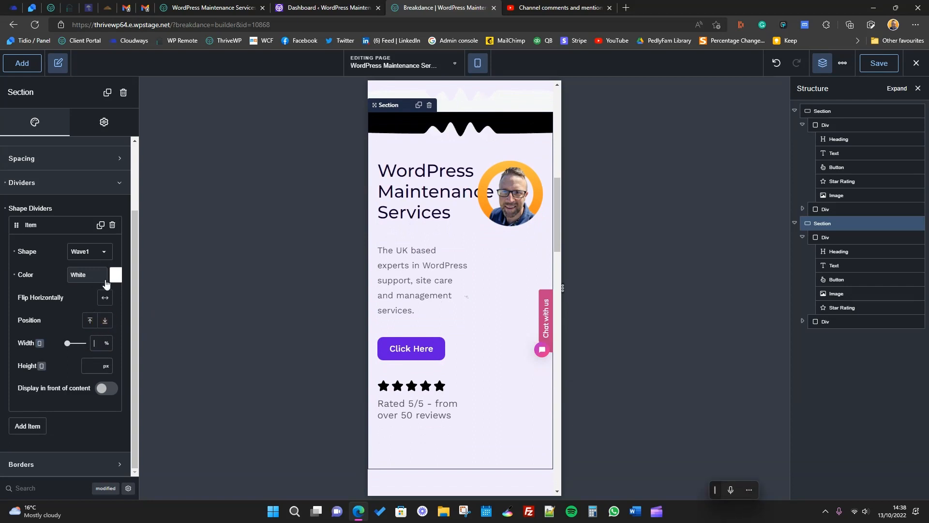
pyautogui.click(104, 319)
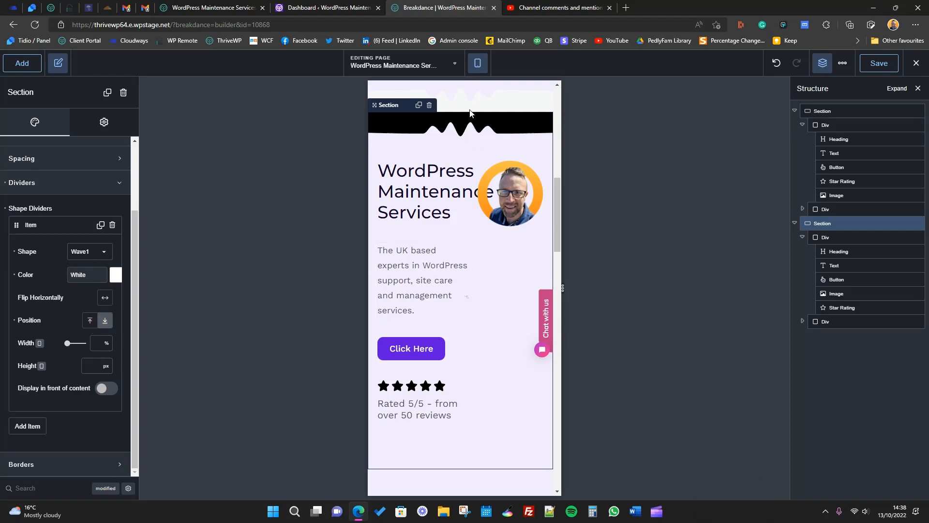
pyautogui.click(108, 389)
# - Check where the wave divider sits in the Desktop view and return to Phone Portrait
pyautogui.click(477, 63)
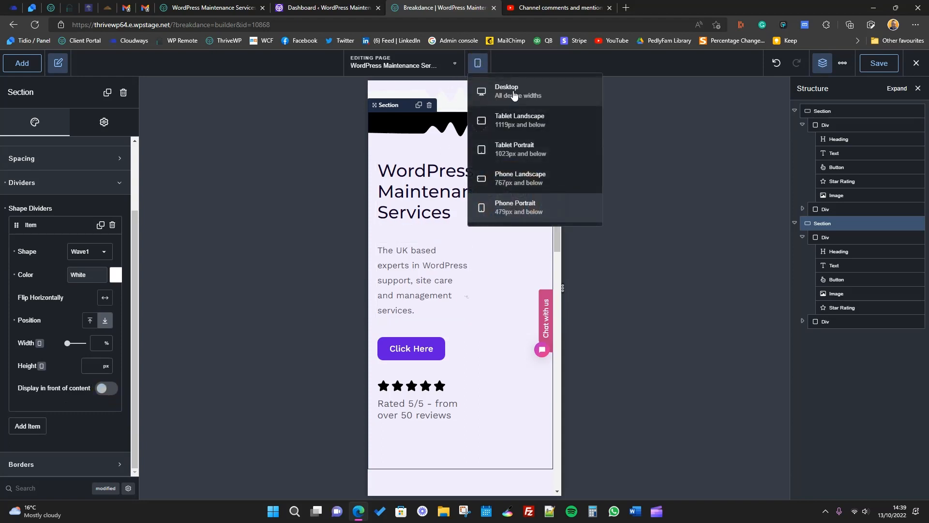
pyautogui.click(514, 94)
pyautogui.click(477, 63)
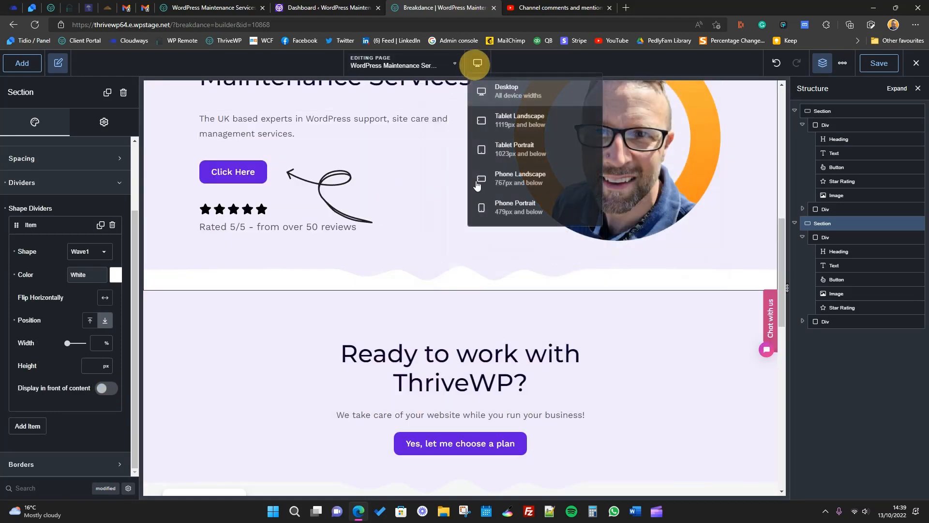
pyautogui.click(480, 207)
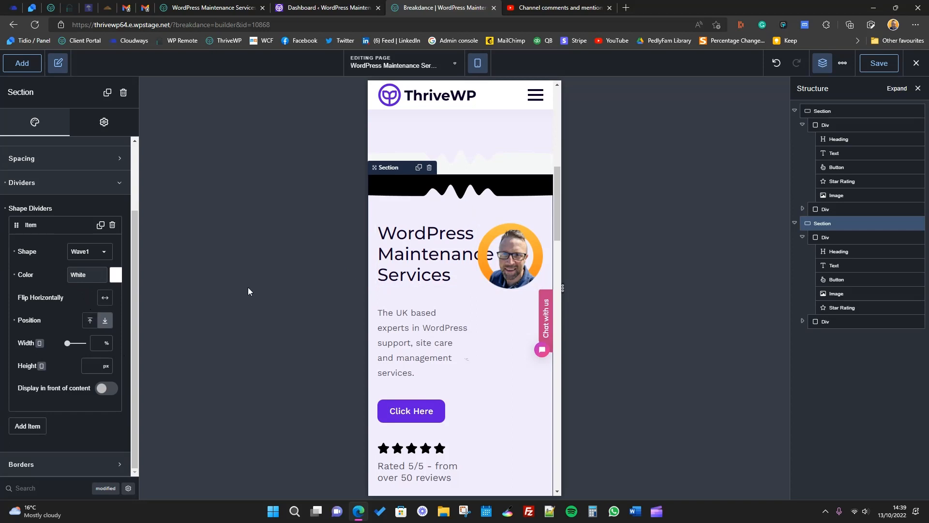
# - Delete the second section's wave divider and switch the editing view to Desktop
pyautogui.click(112, 225)
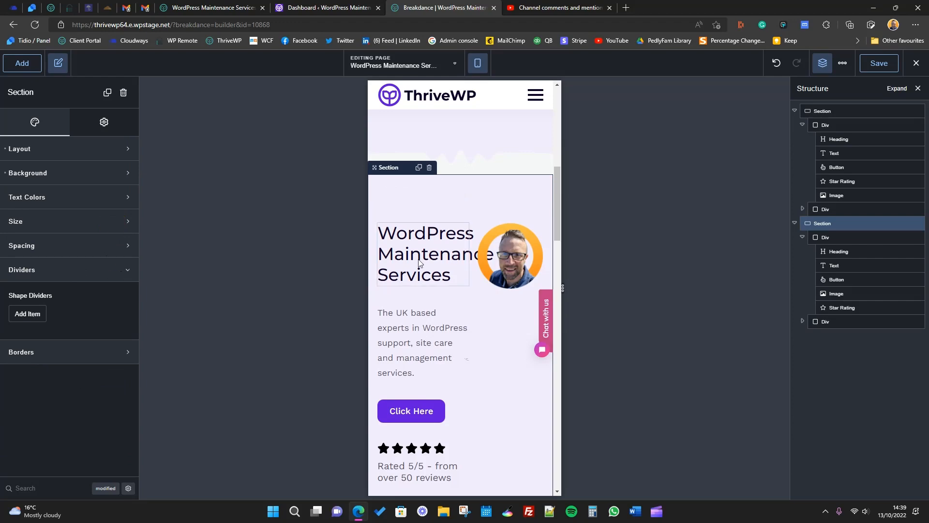
pyautogui.click(477, 63)
pyautogui.click(498, 87)
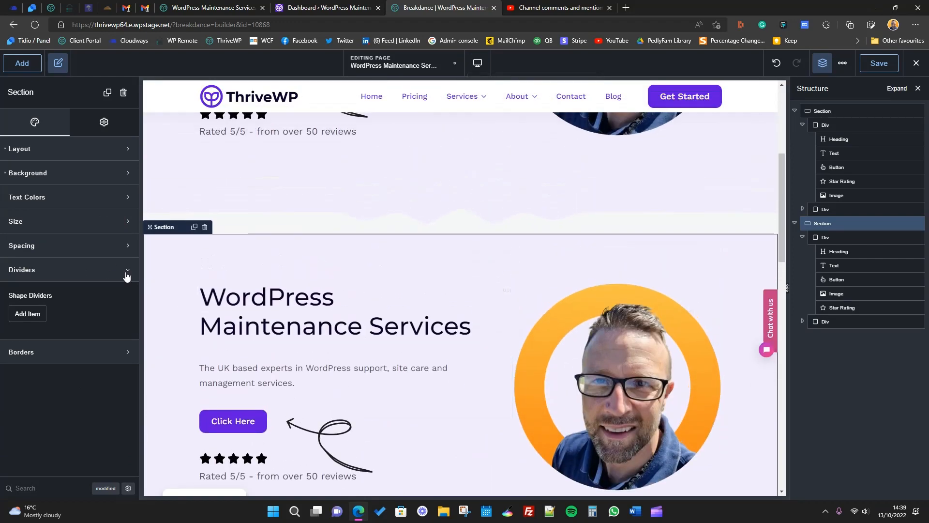
# - Add a new Wave1 shape divider to the second section and position it at the section's lower edge
pyautogui.click(39, 317)
pyautogui.scroll(-1, 36, 365)
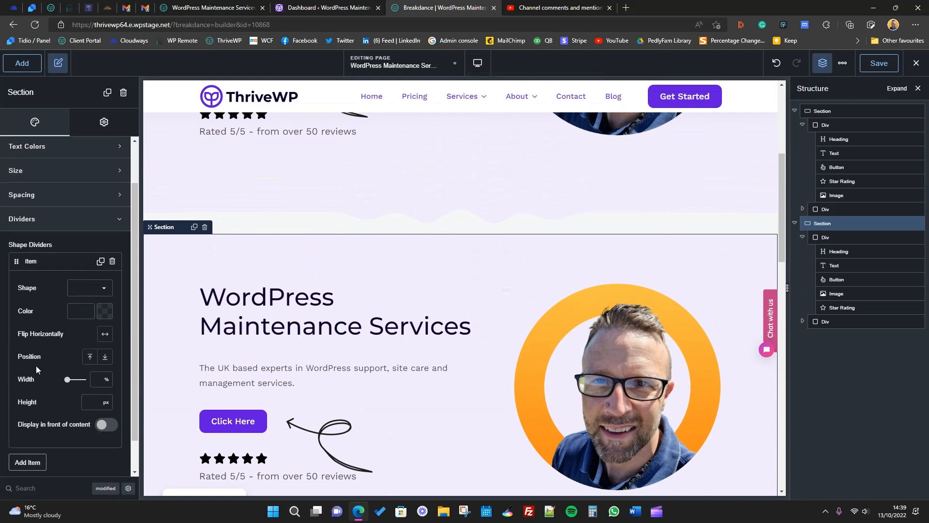
pyautogui.click(111, 288)
pyautogui.scroll(-5, 102, 333)
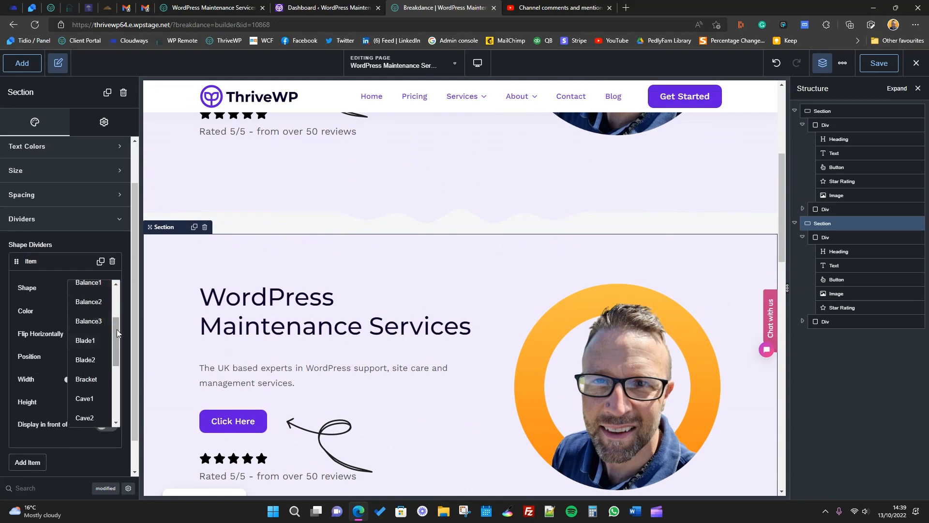
pyautogui.scroll(-8, 112, 385)
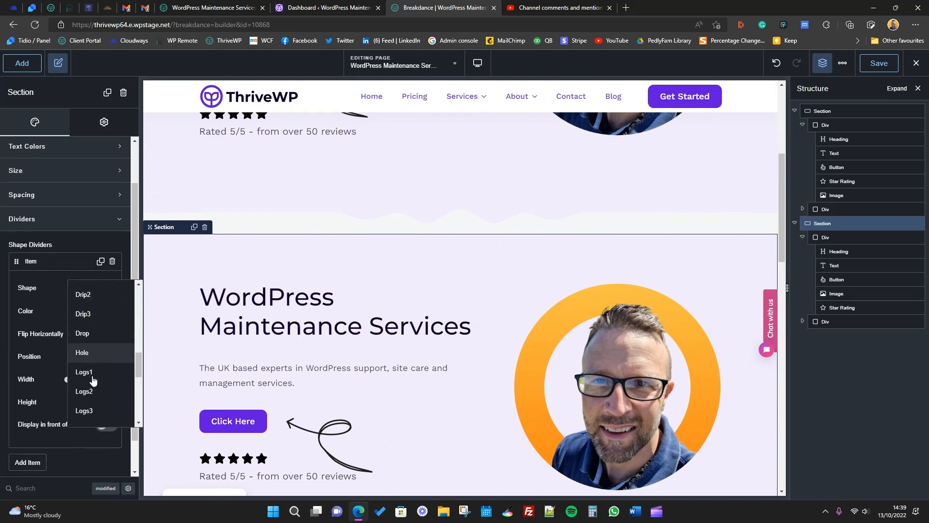
pyautogui.scroll(-6, 104, 392)
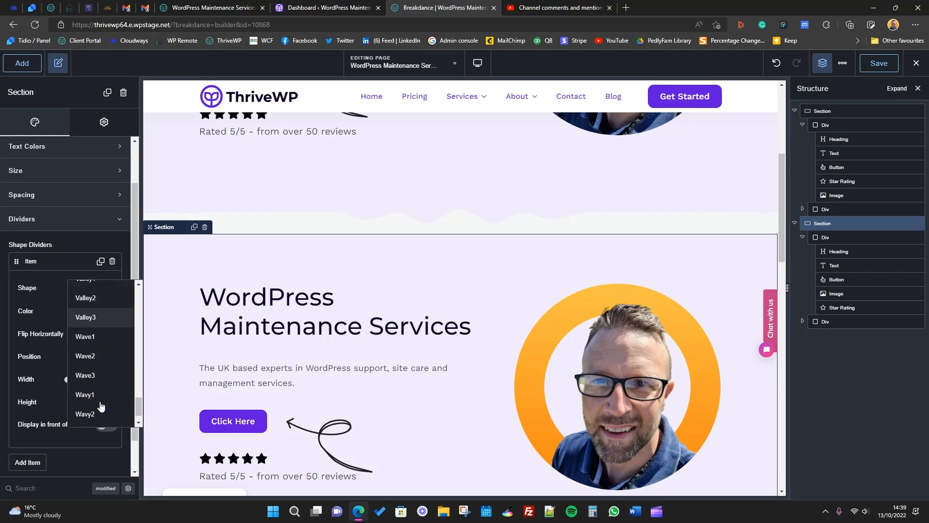
pyautogui.click(85, 316)
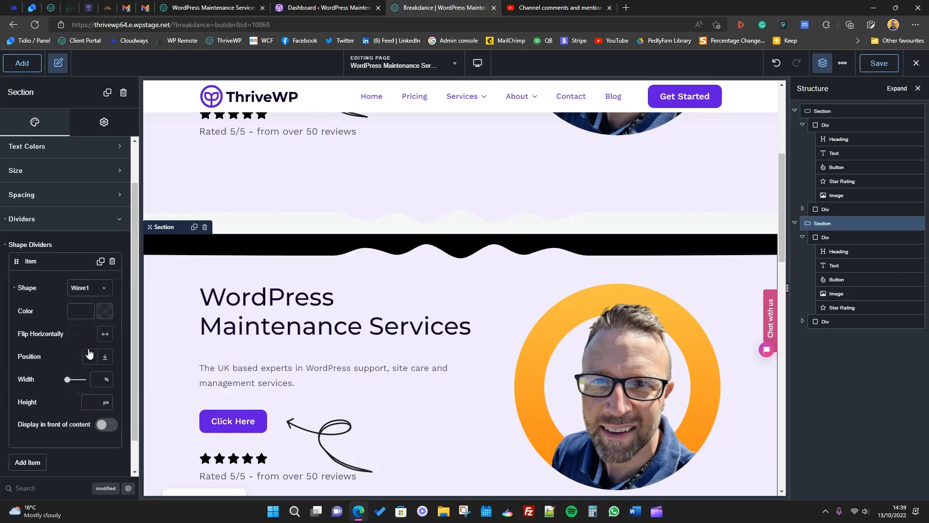
pyautogui.click(104, 359)
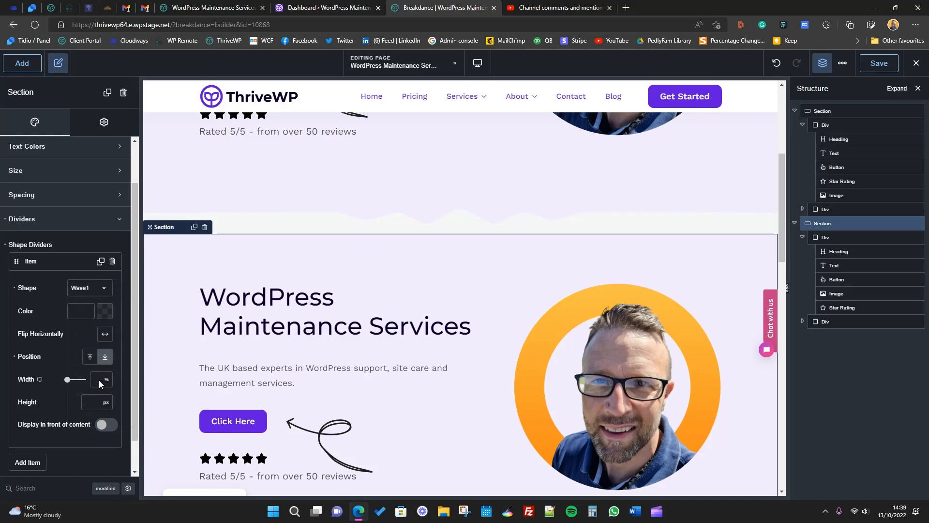
# - Color the new wave divider White (#FFFFFF) and review it against the section
pyautogui.click(104, 311)
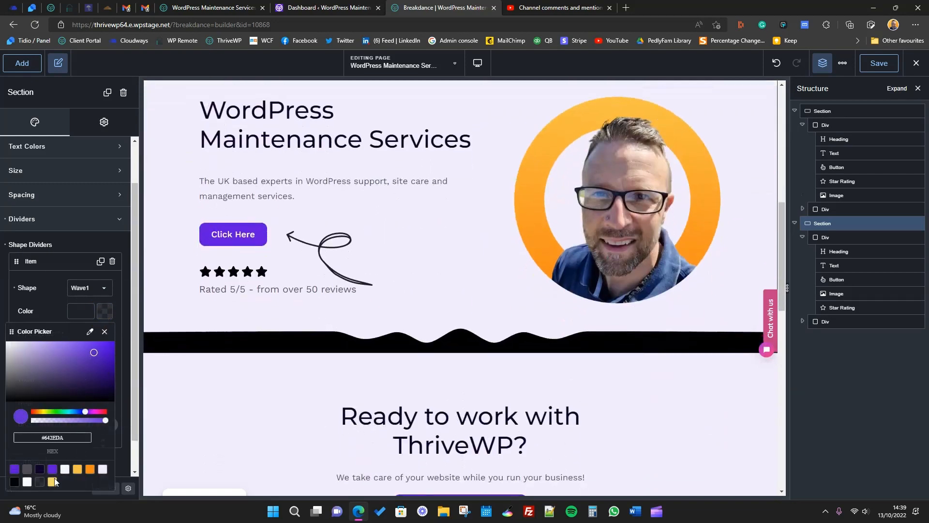
pyautogui.click(28, 483)
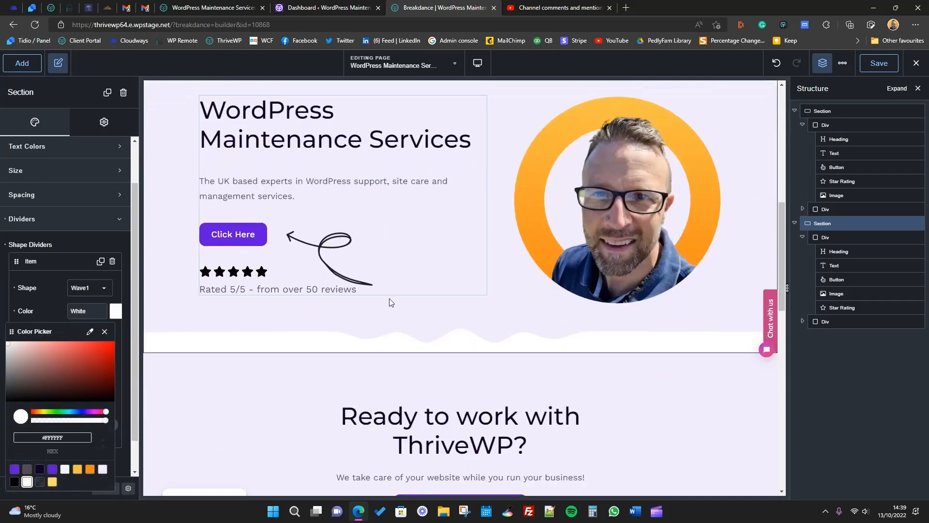
pyautogui.scroll(2, 391, 302)
pyautogui.scroll(2, 404, 333)
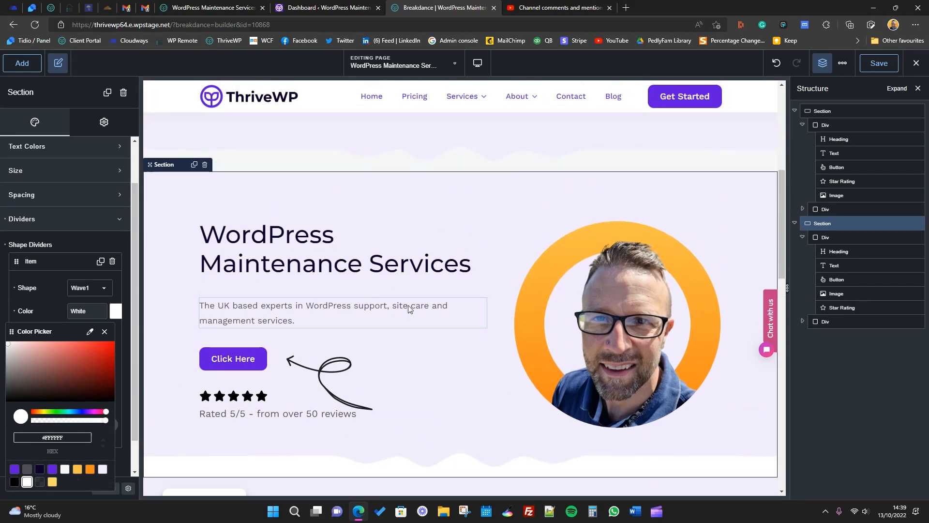
pyautogui.scroll(-2, 530, 333)
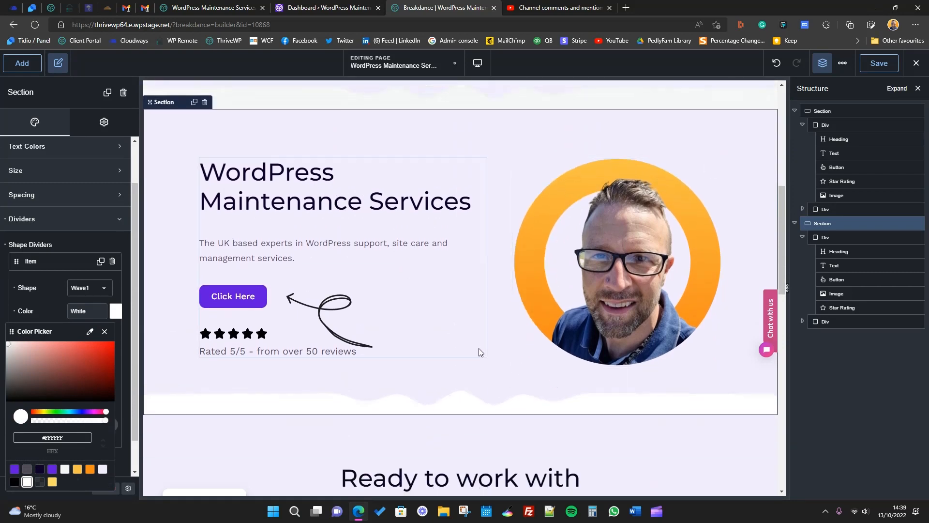
pyautogui.scroll(4, 478, 347)
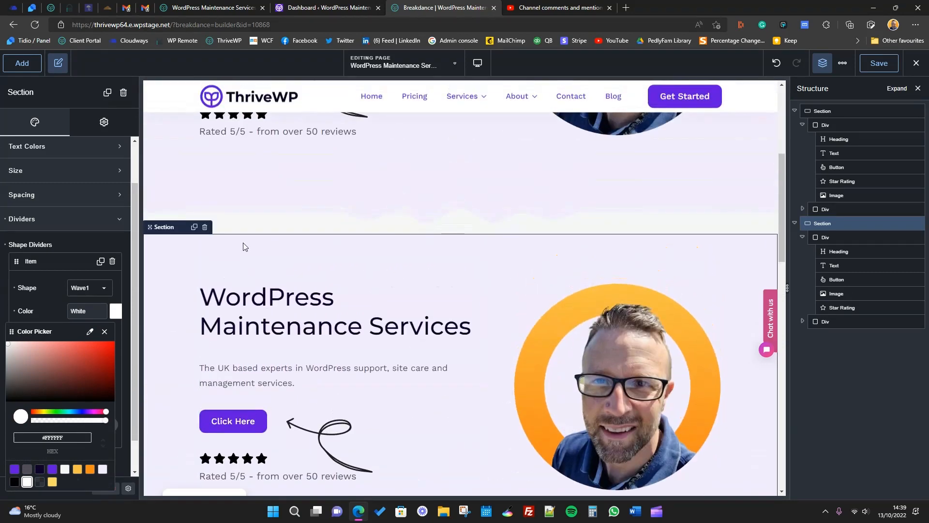
# - Delete the second section from the page, keeping the original hero section
pyautogui.click(204, 227)
pyautogui.scroll(8, 432, 190)
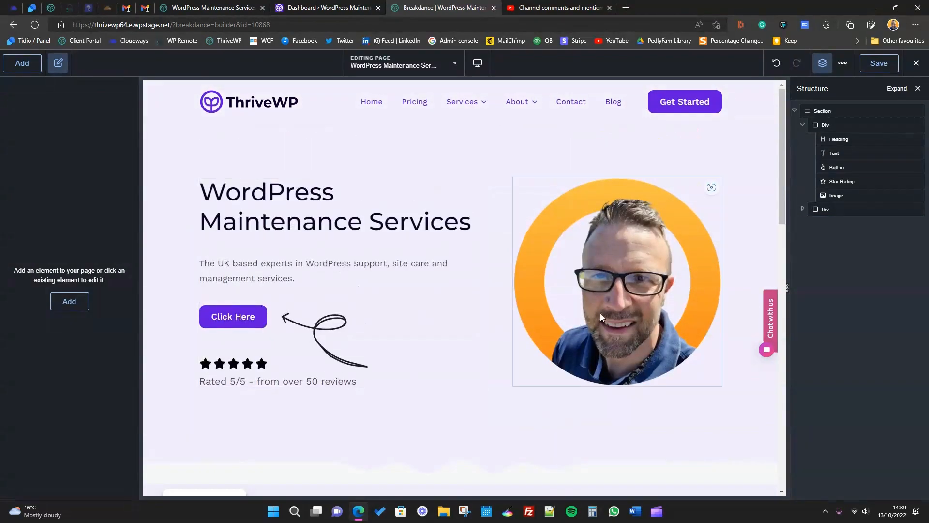
pyautogui.scroll(-2, 437, 341)
pyautogui.scroll(-2, 568, 309)
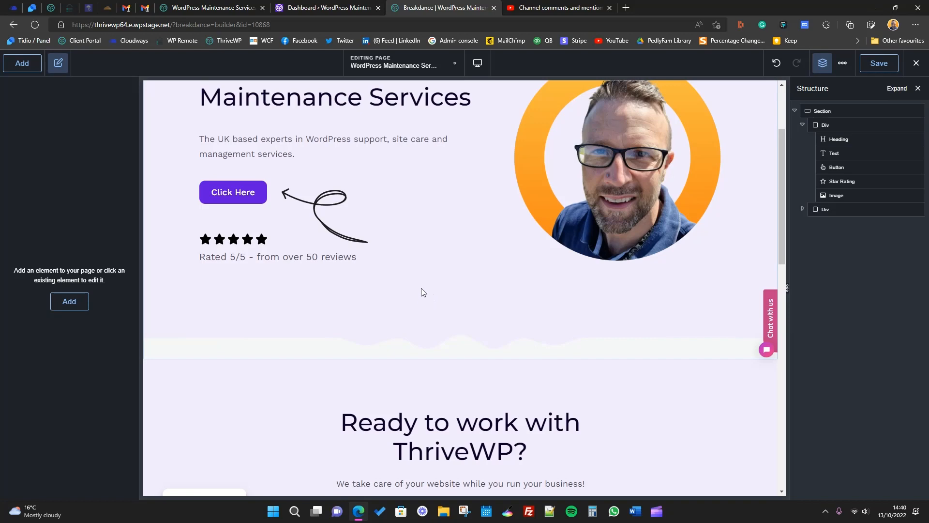
# - Review the remaining hero section and collapse the page structure to its top-level section
pyautogui.scroll(1, 431, 386)
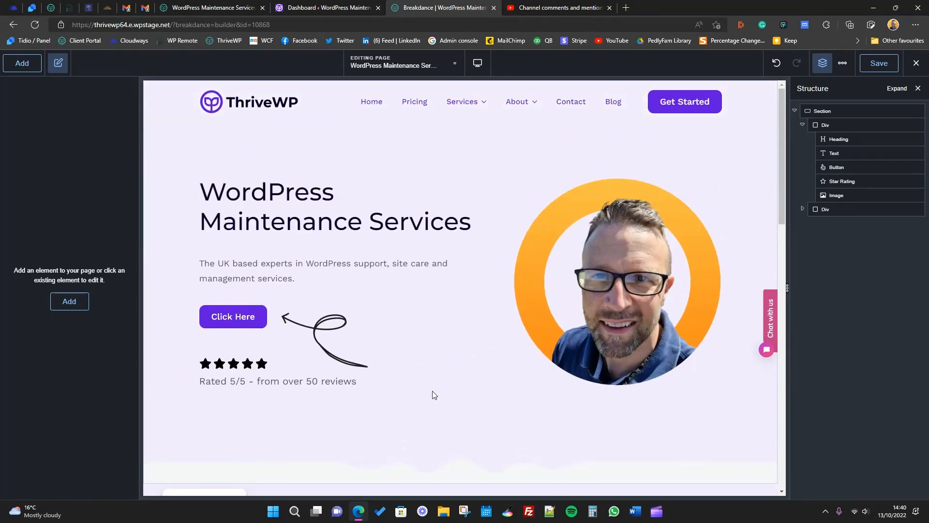
pyautogui.scroll(-1, 431, 394)
pyautogui.scroll(2, 440, 325)
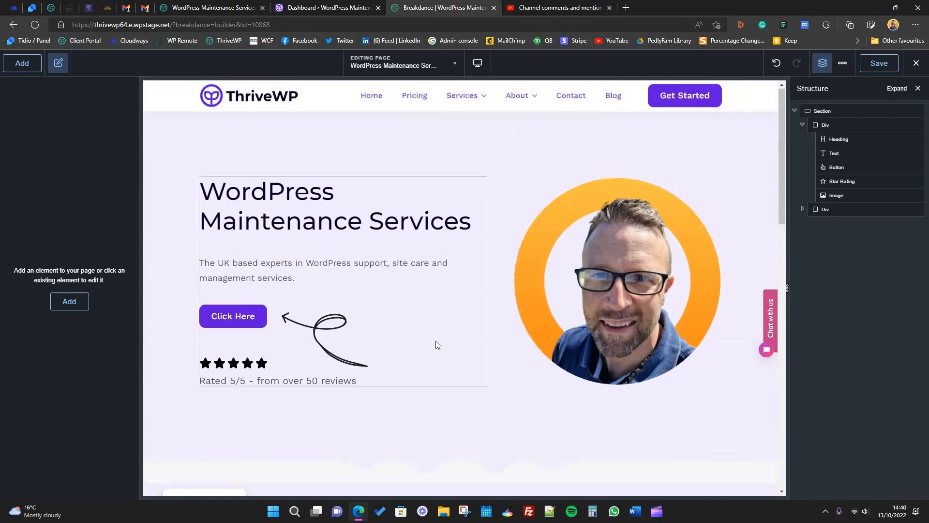
pyautogui.scroll(-2, 483, 339)
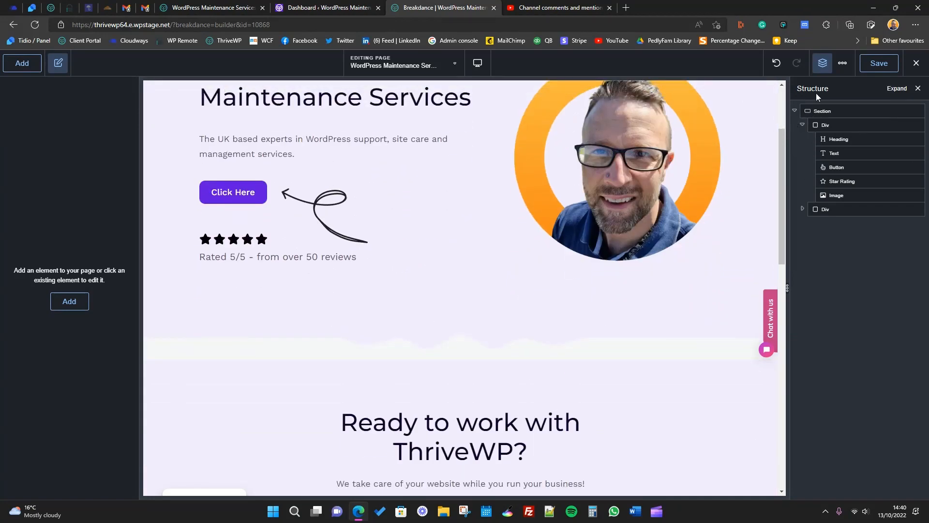
pyautogui.click(897, 89)
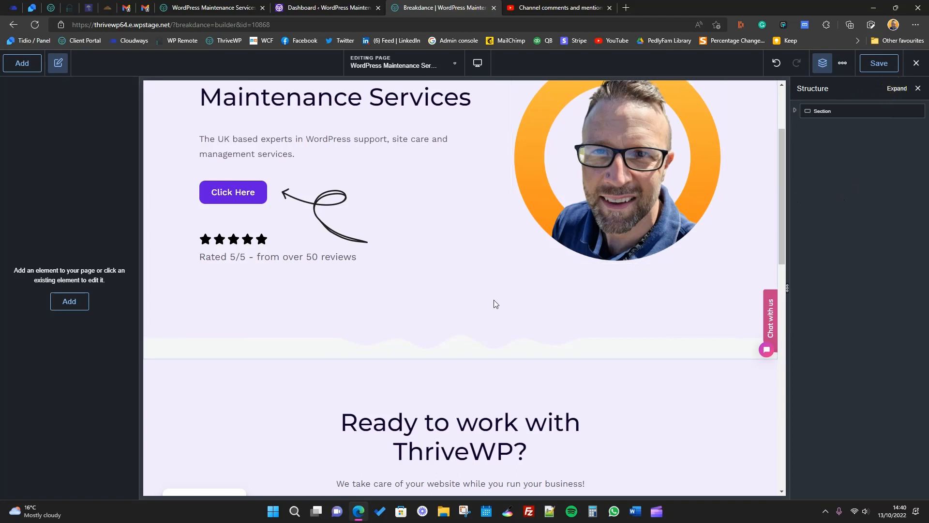
pyautogui.scroll(1, 464, 355)
pyautogui.scroll(1, 435, 338)
pyautogui.scroll(-2, 489, 396)
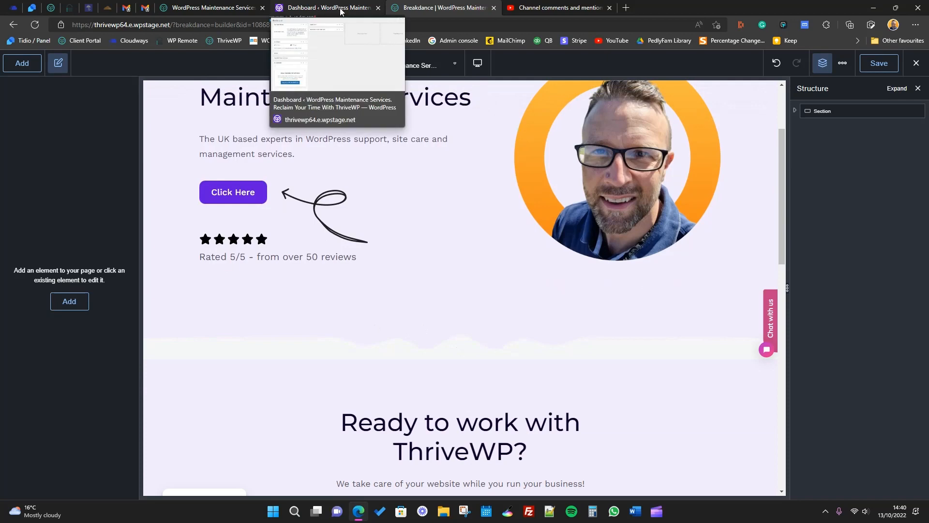
# - Close the YouTube comments tab and load the bookmarked Socialy – Social Media Marketing Agency demo site in a new browser tab
pyautogui.click(626, 9)
pyautogui.click(609, 8)
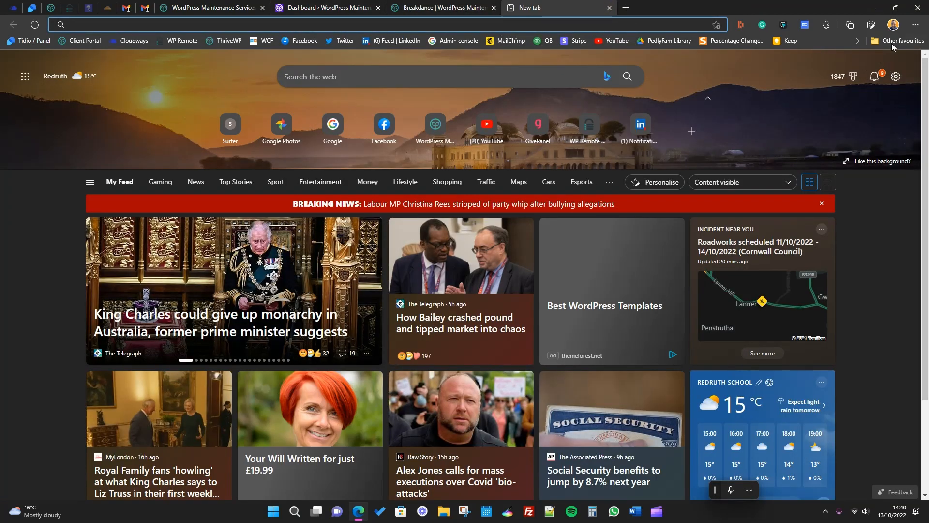
pyautogui.click(892, 42)
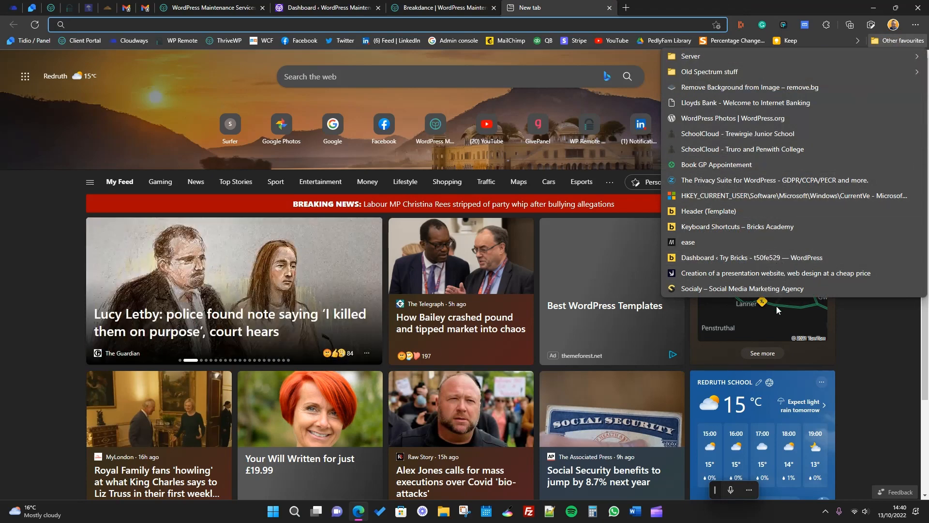
pyautogui.click(724, 290)
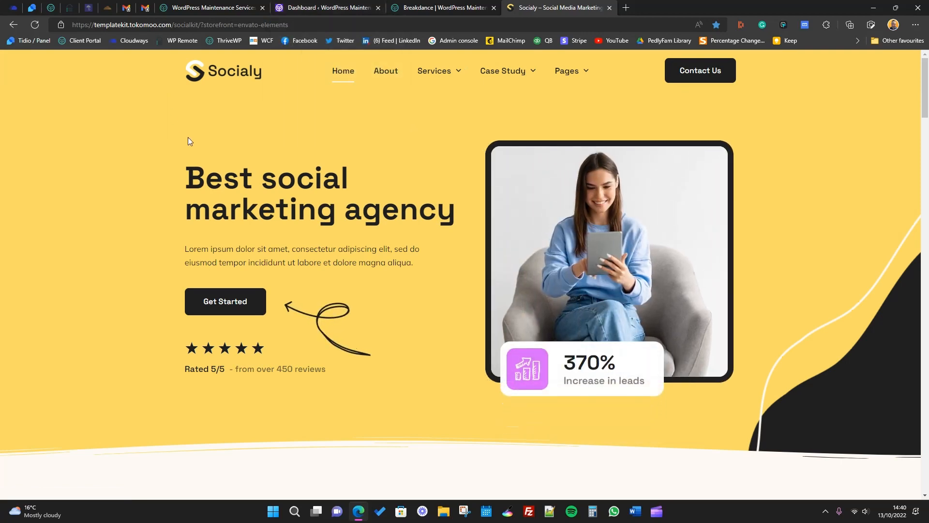
# - Examine the Socialy demo's hero layout, curved section dividers, solutions cards and growth section as a design reference
pyautogui.scroll(-10, 369, 244)
pyautogui.scroll(-13, 381, 258)
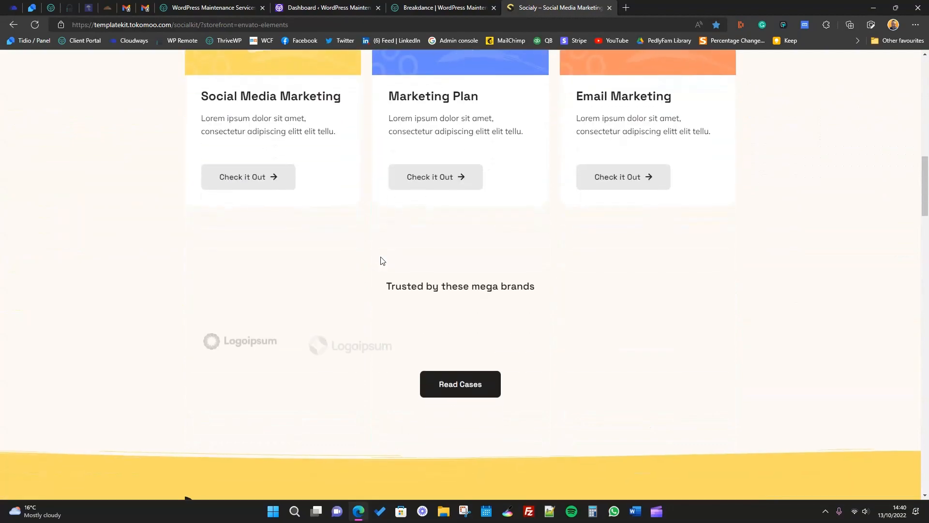
pyautogui.scroll(6, 420, 301)
pyautogui.scroll(10, 431, 306)
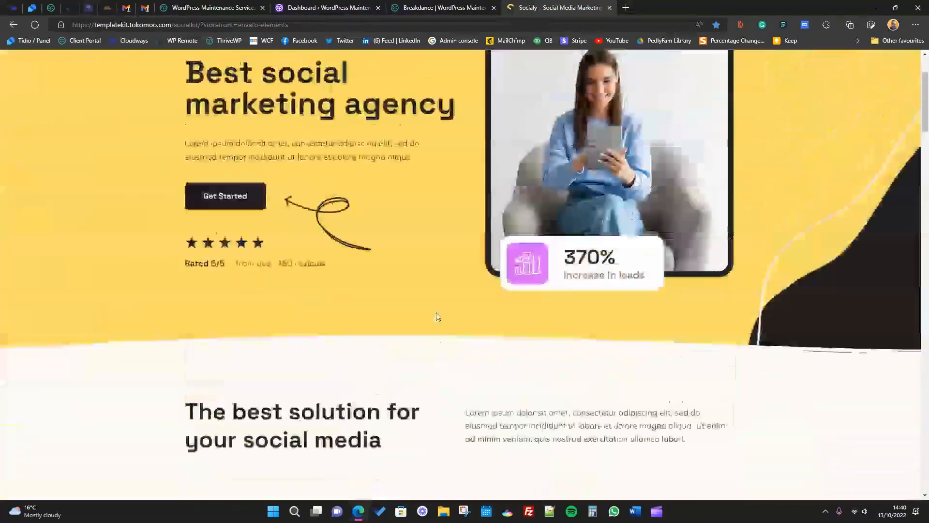
pyautogui.scroll(-12, 428, 290)
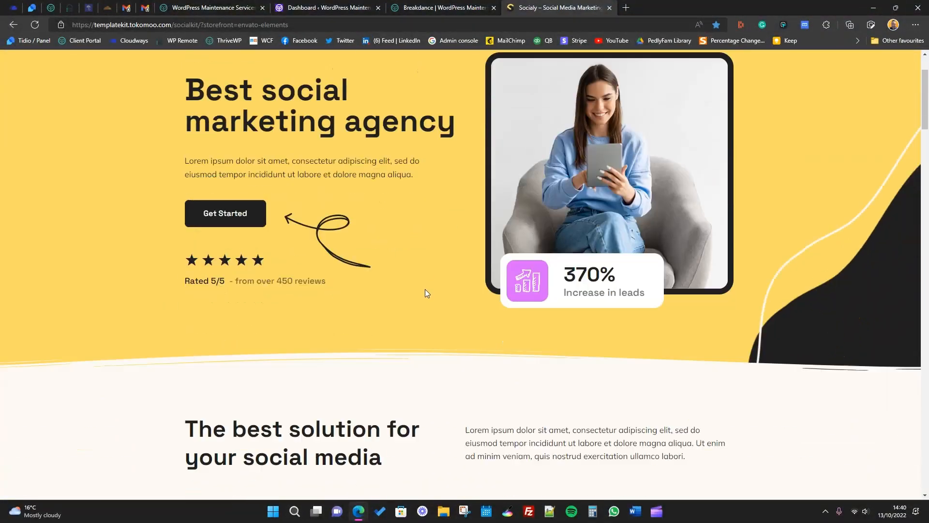
pyautogui.scroll(-20, 429, 290)
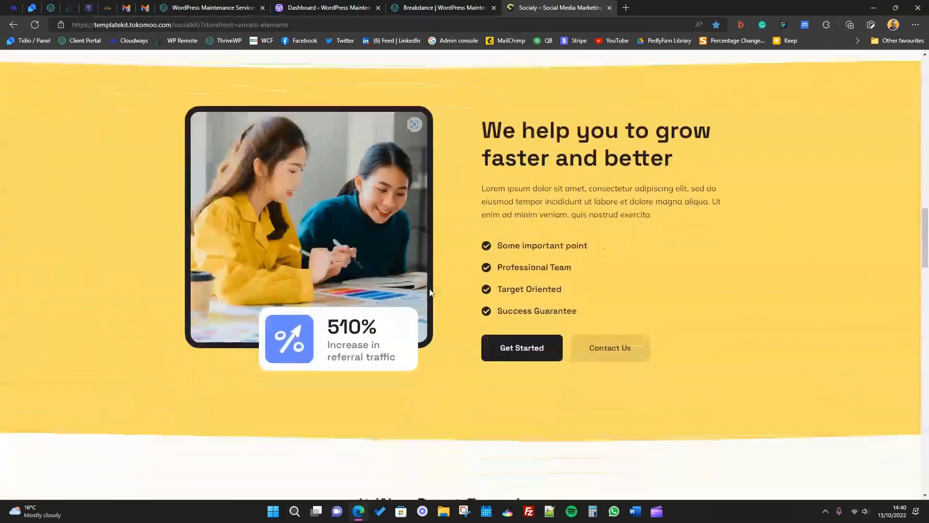
pyautogui.scroll(8, 420, 299)
pyautogui.scroll(10, 434, 293)
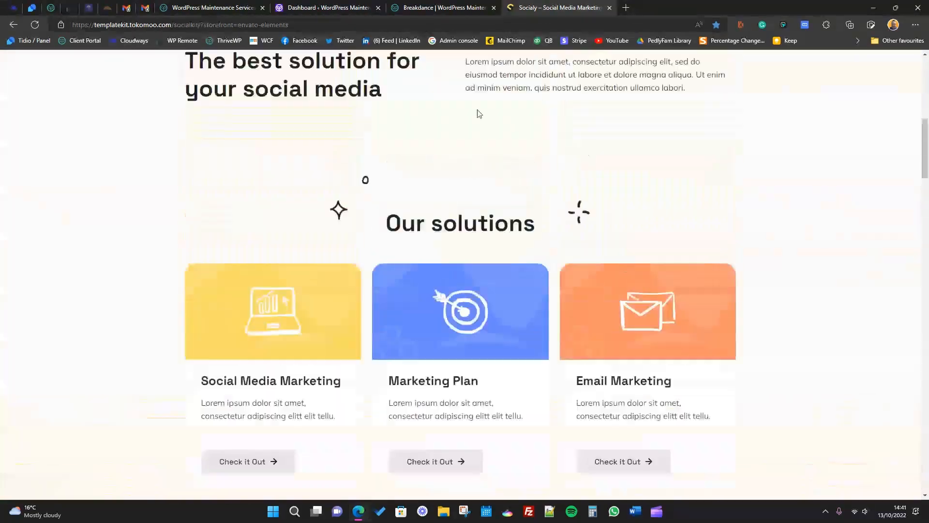
# - Open another new browser tab alongside the Socialy demo
pyautogui.click(625, 7)
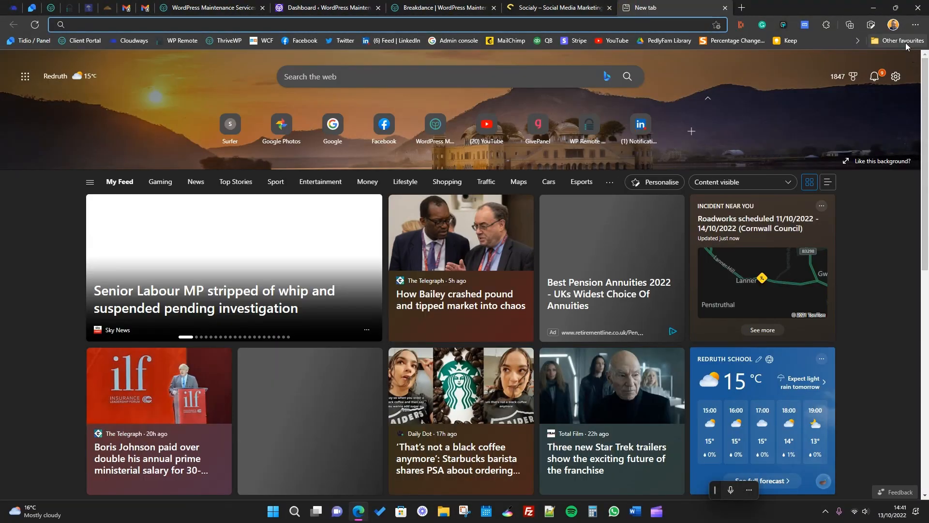
# - Open the bookmarked websty.md website without translating it and look through its page design
pyautogui.click(898, 41)
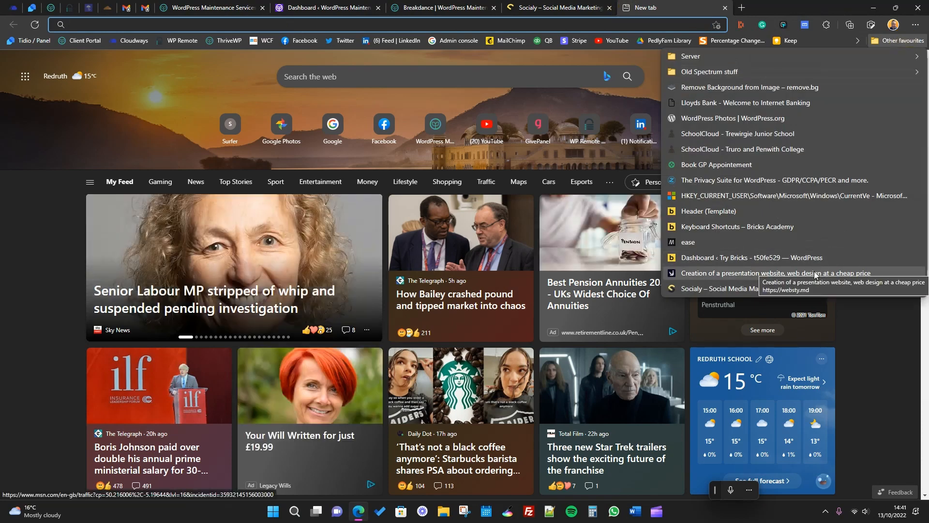
pyautogui.click(816, 274)
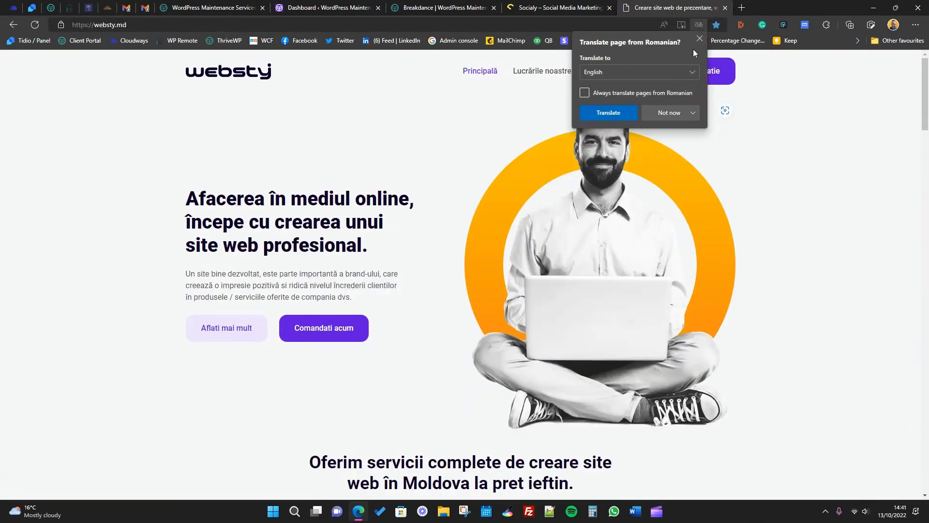
pyautogui.click(696, 42)
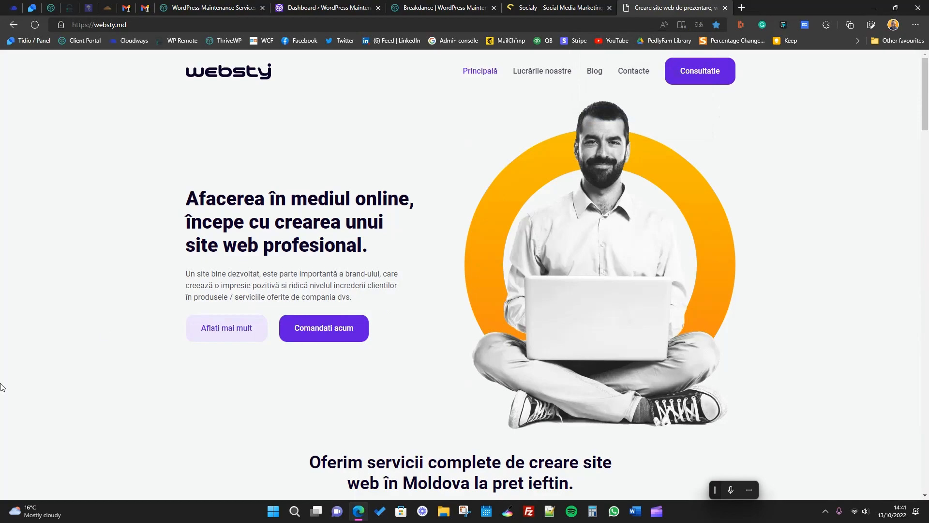
pyautogui.scroll(-20, 6, 390)
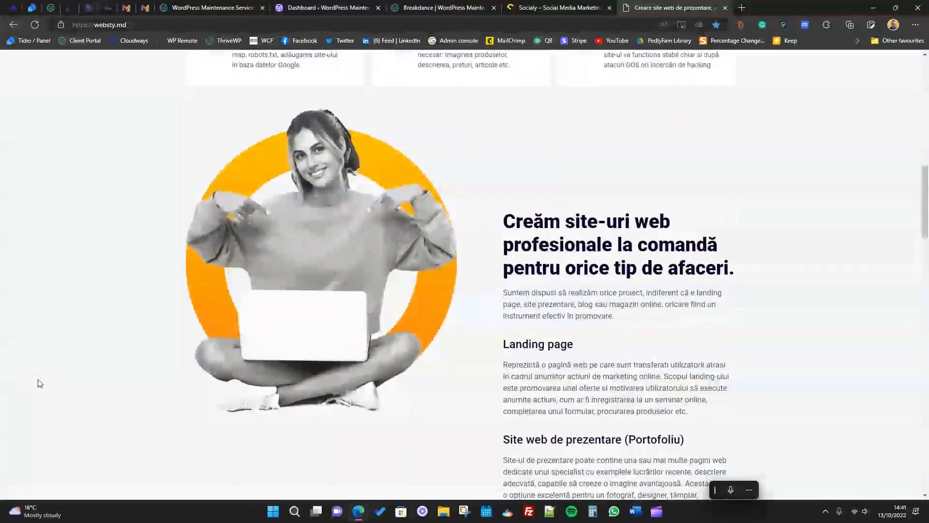
pyautogui.scroll(-10, 39, 383)
pyautogui.scroll(12, 39, 383)
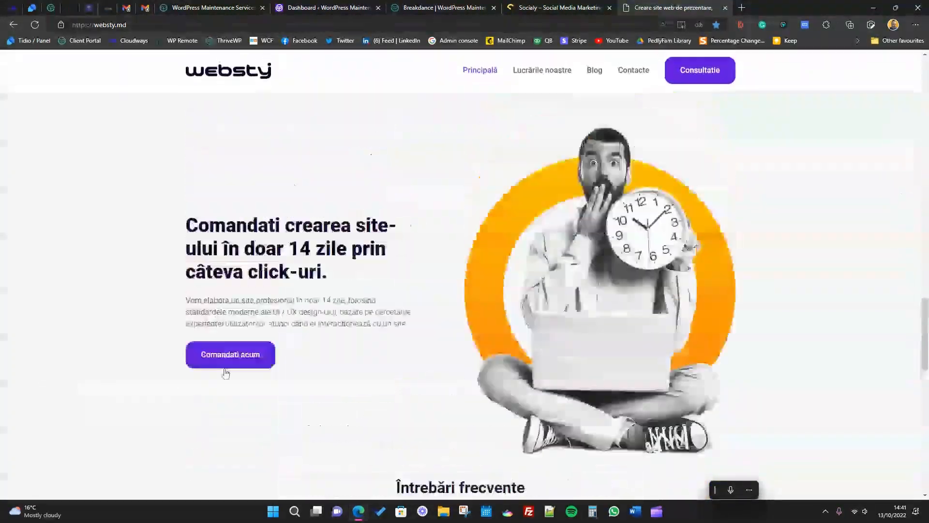
pyautogui.scroll(10, 347, 397)
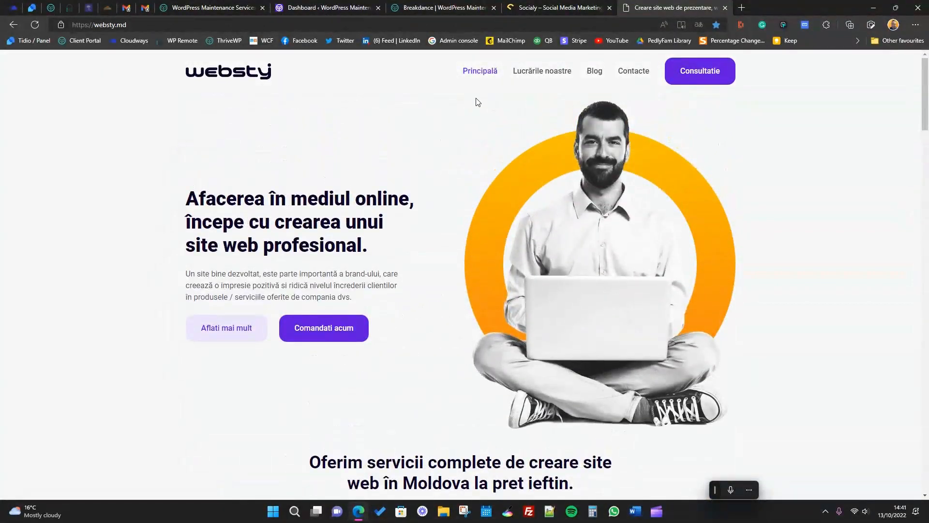
# - Check the hero in the Breakdance builder, and move the live ThriveWP site's browser tab directly before the builder tab
pyautogui.click(425, 7)
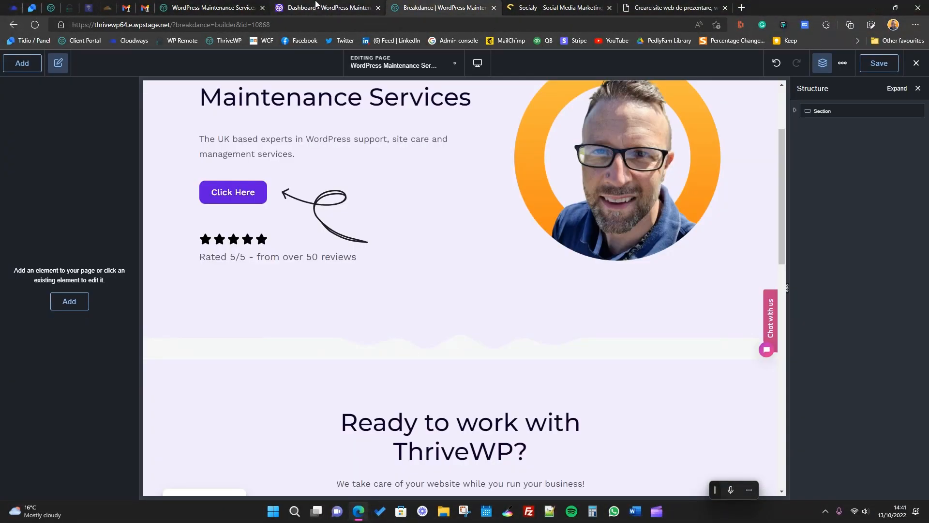
pyautogui.scroll(3, 454, 207)
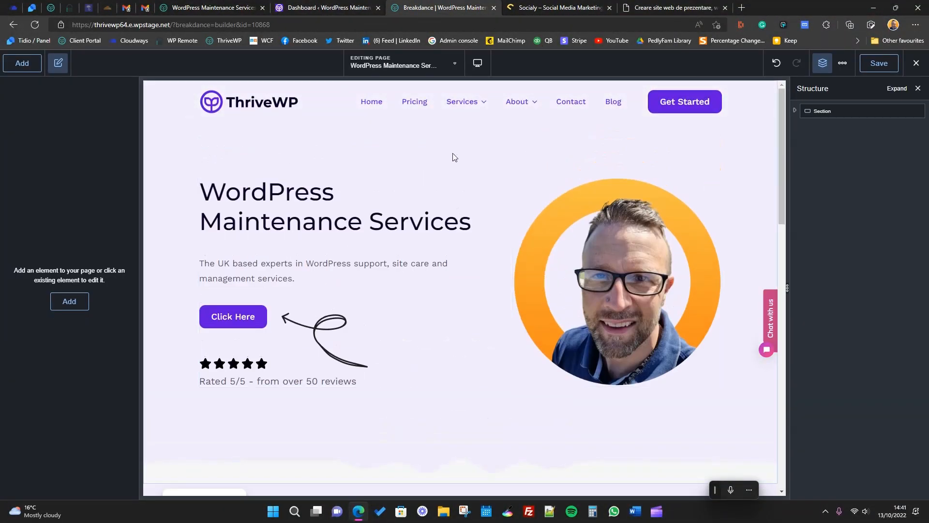
pyautogui.click(334, 9)
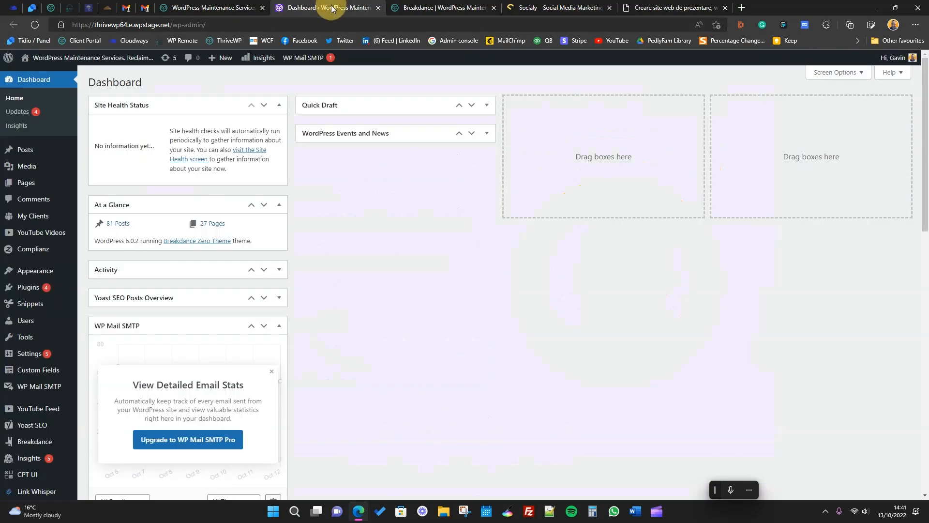
pyautogui.click(245, 7)
pyautogui.moveTo(244, 8); pyautogui.dragTo(309, 10)
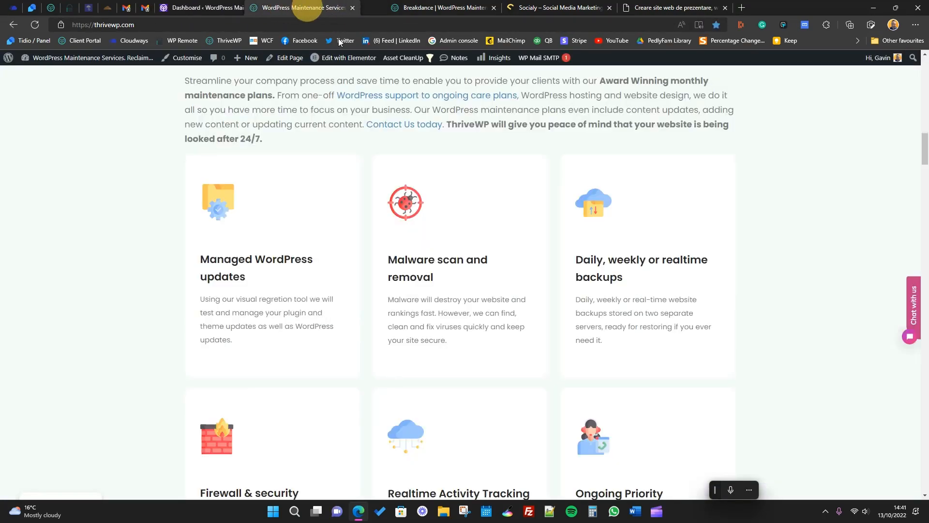
# - Review the live ThriveWP homepage from the hero through the intro text and logos to the service cards
pyautogui.scroll(8, 424, 270)
pyautogui.scroll(8, 419, 275)
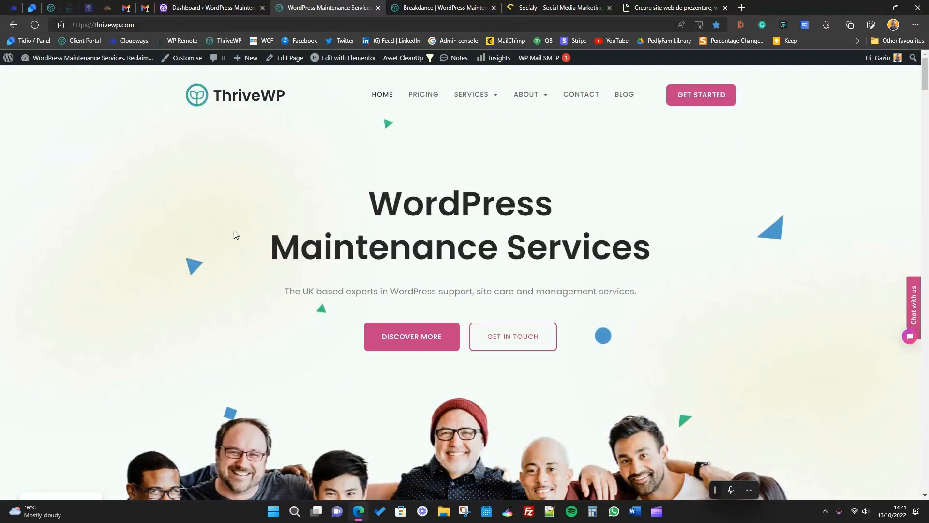
pyautogui.scroll(-10, 269, 281)
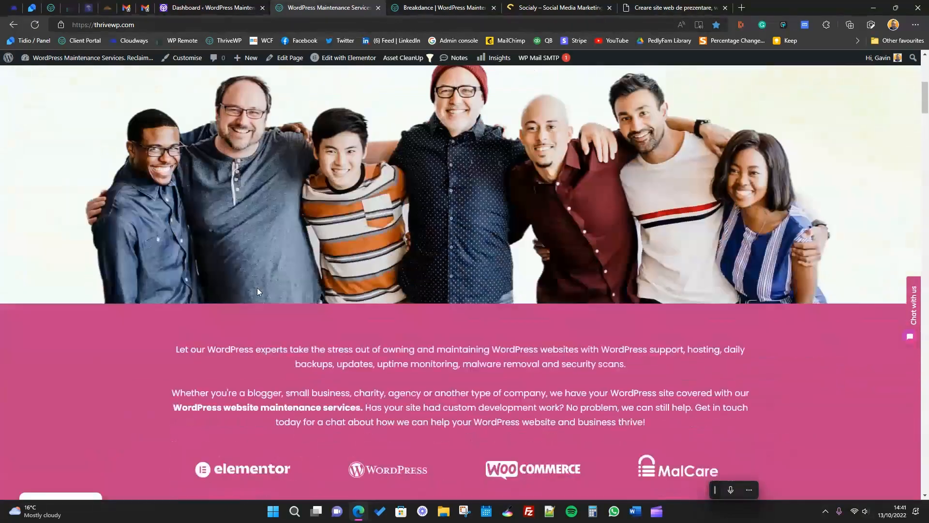
pyautogui.scroll(-7, 305, 290)
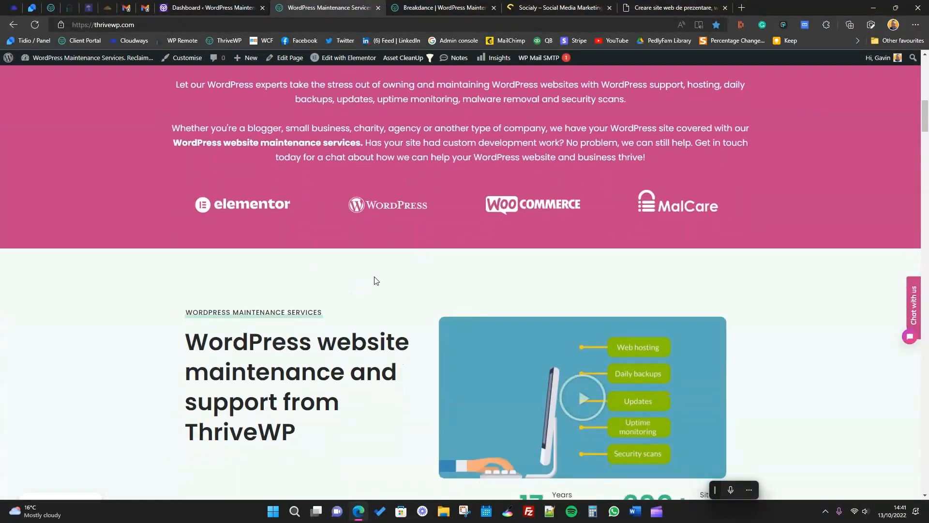
pyautogui.scroll(-11, 400, 275)
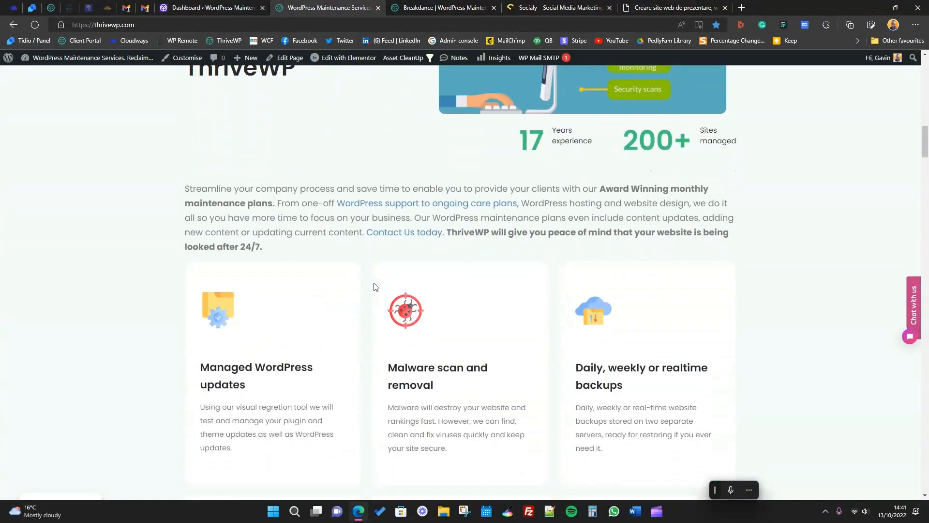
pyautogui.scroll(20, 373, 289)
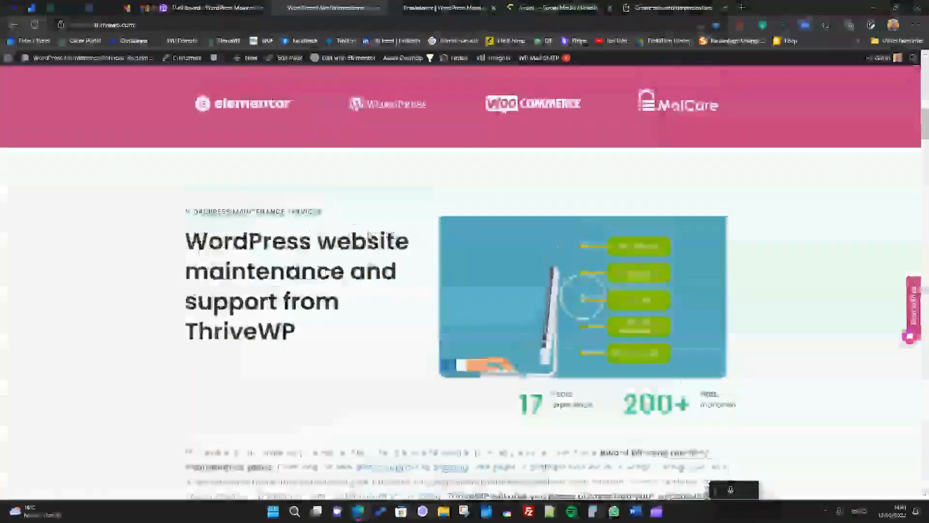
pyautogui.scroll(-5, 399, 254)
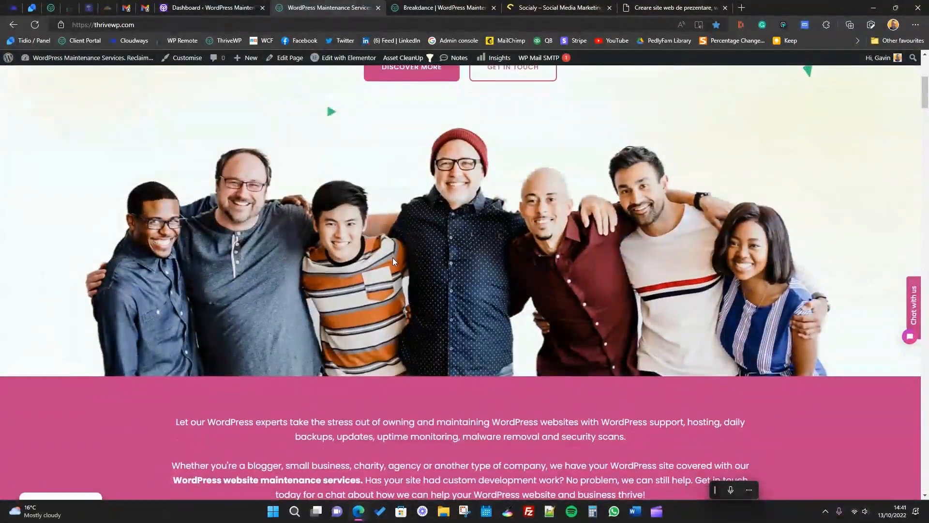
pyautogui.scroll(4, 393, 258)
pyautogui.scroll(-8, 364, 308)
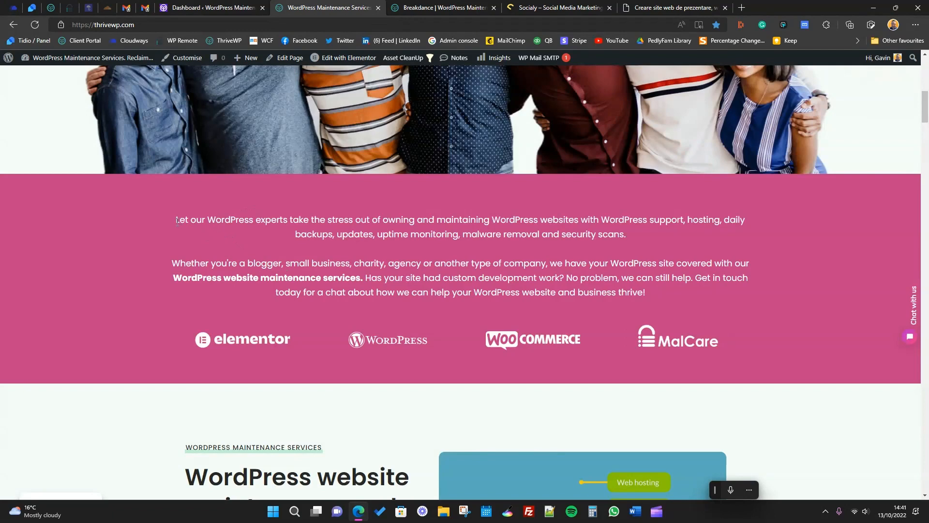
# - Try to copy both intro paragraphs from the pink section of the live ThriveWP homepage
pyautogui.moveTo(177, 221); pyautogui.dragTo(647, 296)
pyautogui.rightClick(436, 296)
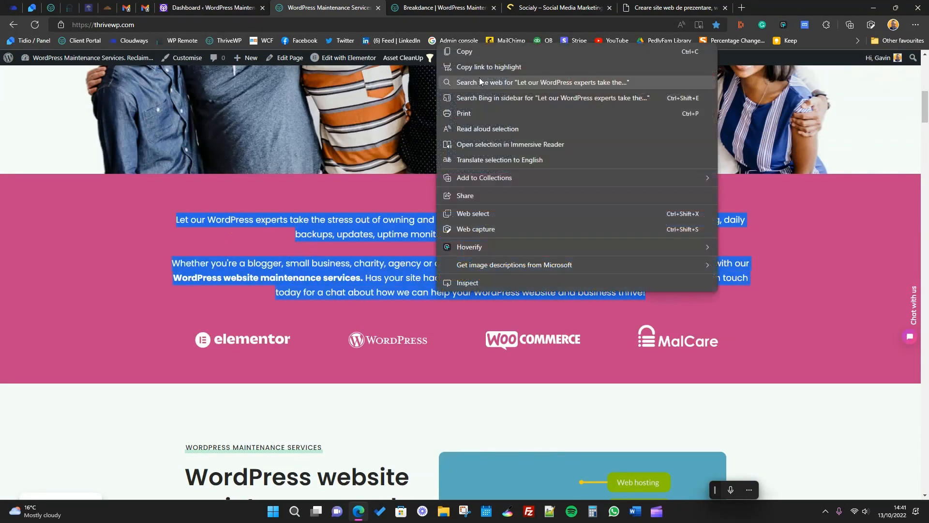
pyautogui.click(479, 67)
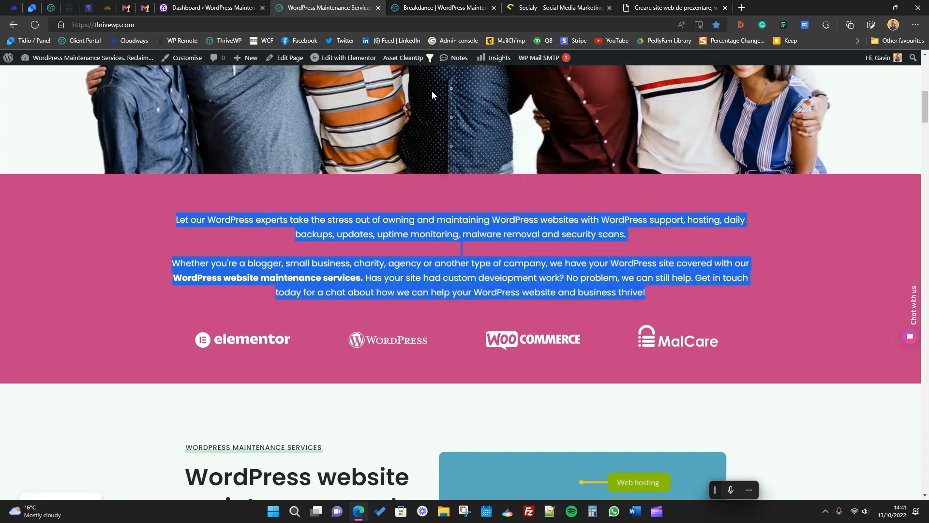
pyautogui.scroll(2, 412, 169)
pyautogui.scroll(-3, 386, 235)
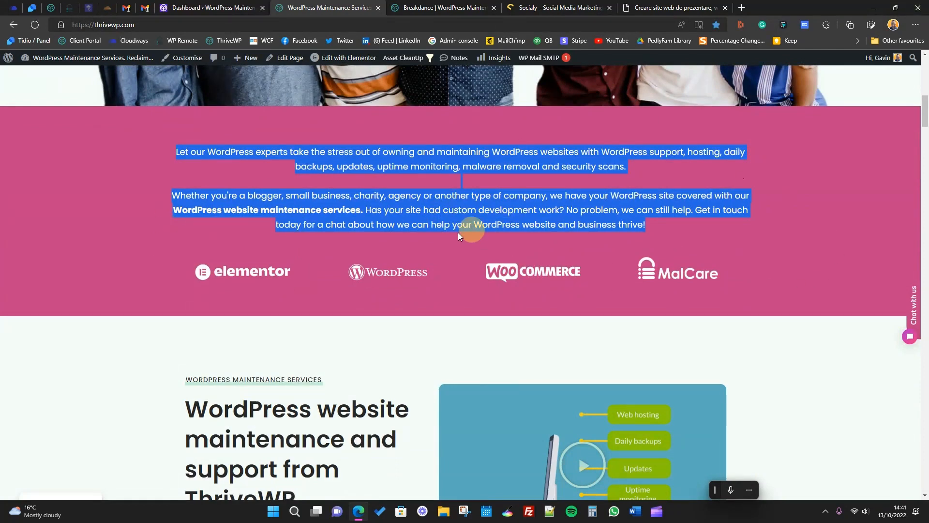
pyautogui.click(336, 139)
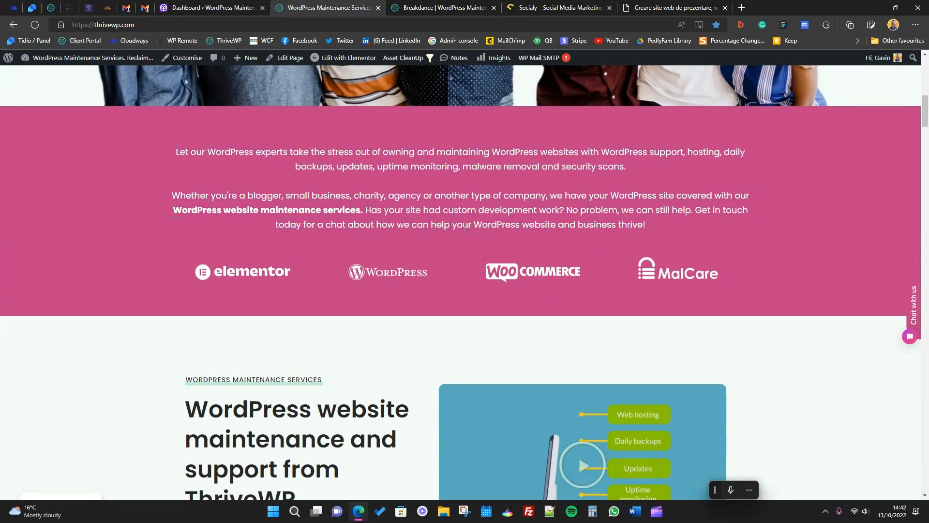
# - Compare the top of the live homepage with the builder page and the Socialy template's area below the hero
pyautogui.scroll(-2, 464, 228)
pyautogui.scroll(10, 457, 238)
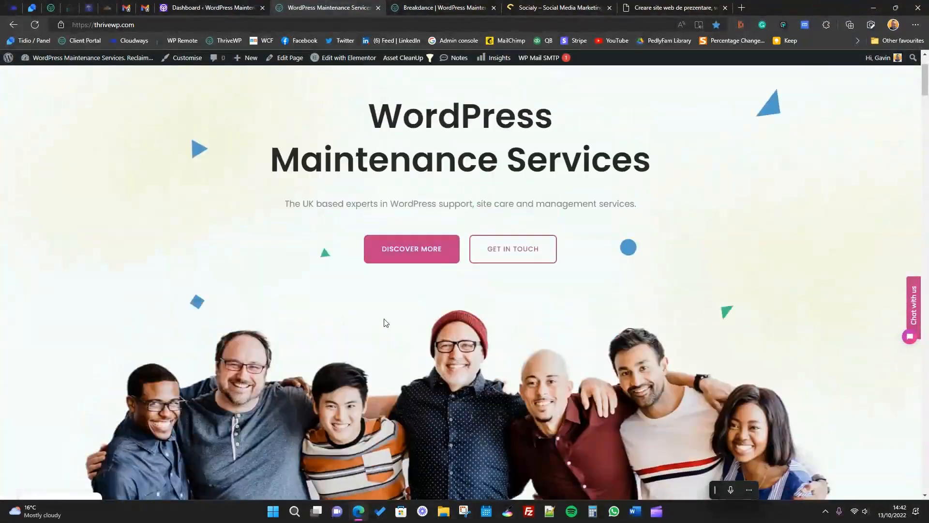
pyautogui.scroll(-4, 386, 323)
pyautogui.click(433, 14)
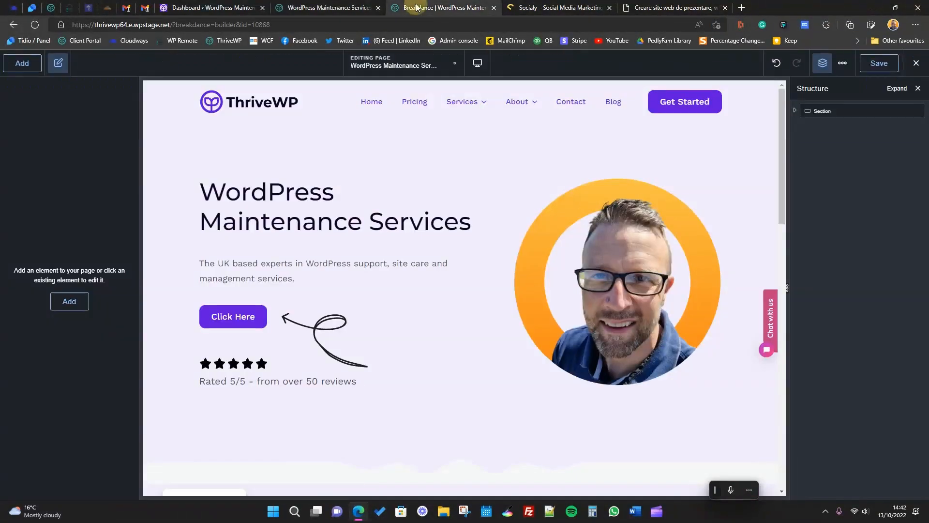
pyautogui.scroll(-4, 435, 290)
pyautogui.click(530, 5)
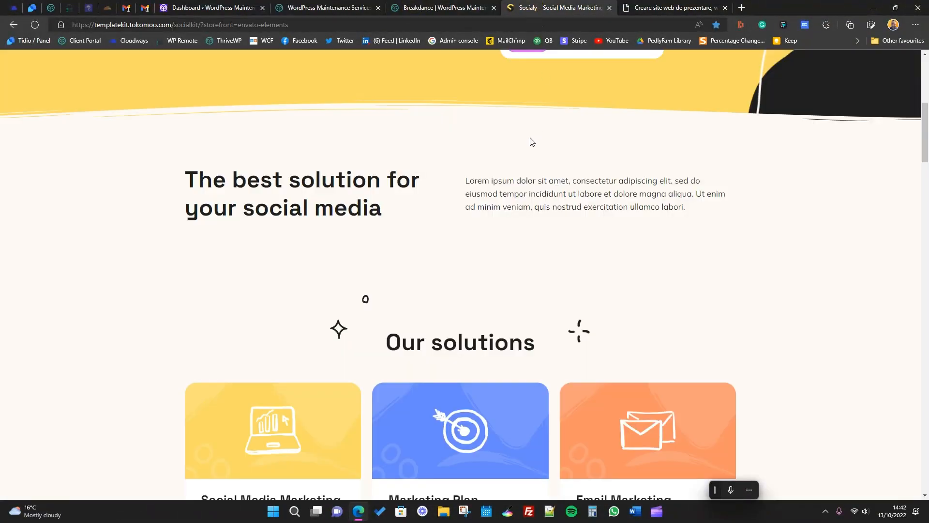
pyautogui.scroll(7, 529, 192)
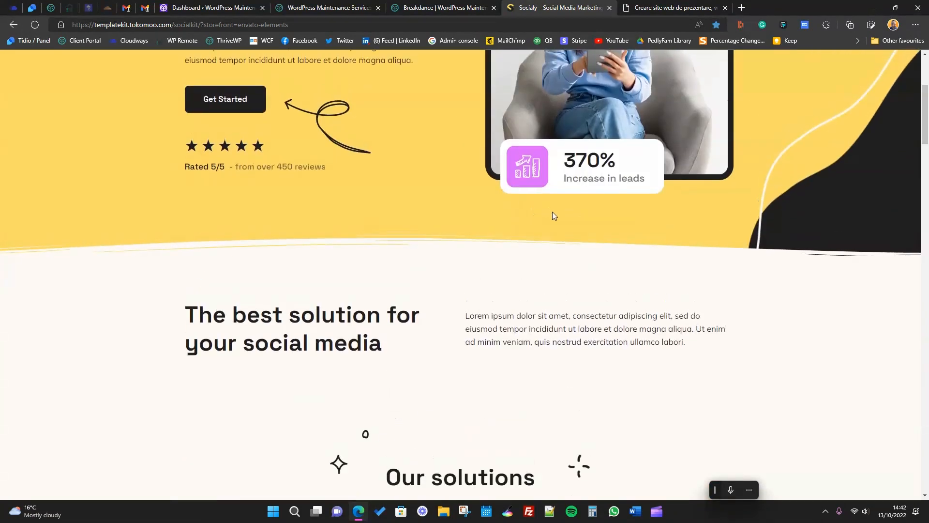
# - Examine the websty.md section below the hero, with its centred heading, intro text and service cards
pyautogui.click(673, 7)
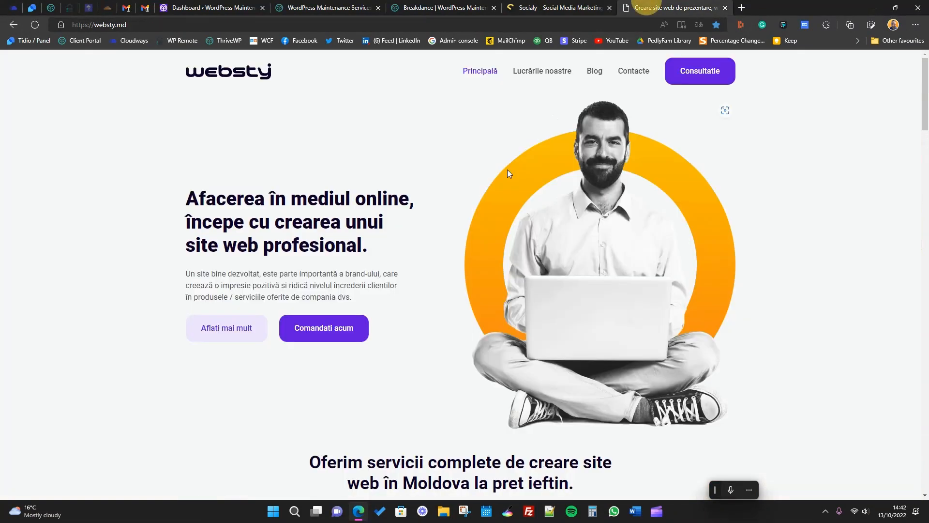
pyautogui.scroll(-1, 458, 223)
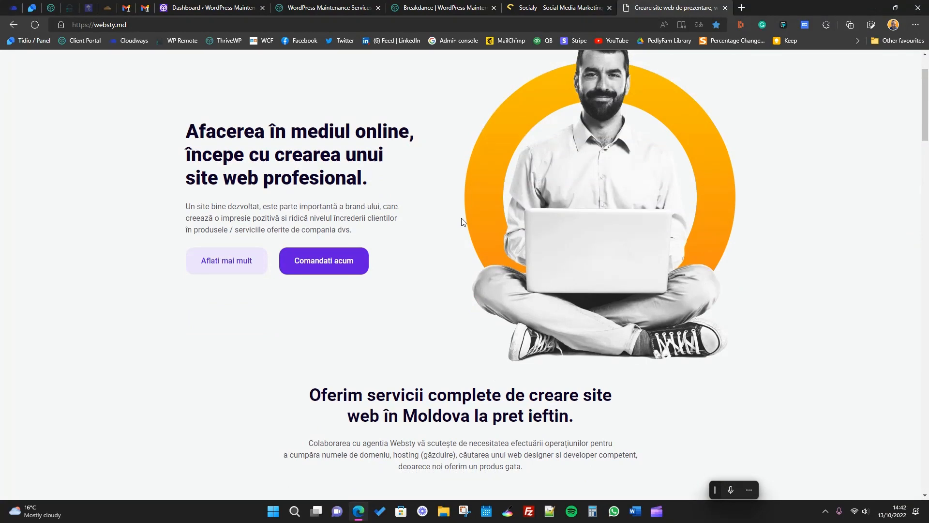
pyautogui.scroll(-7, 461, 222)
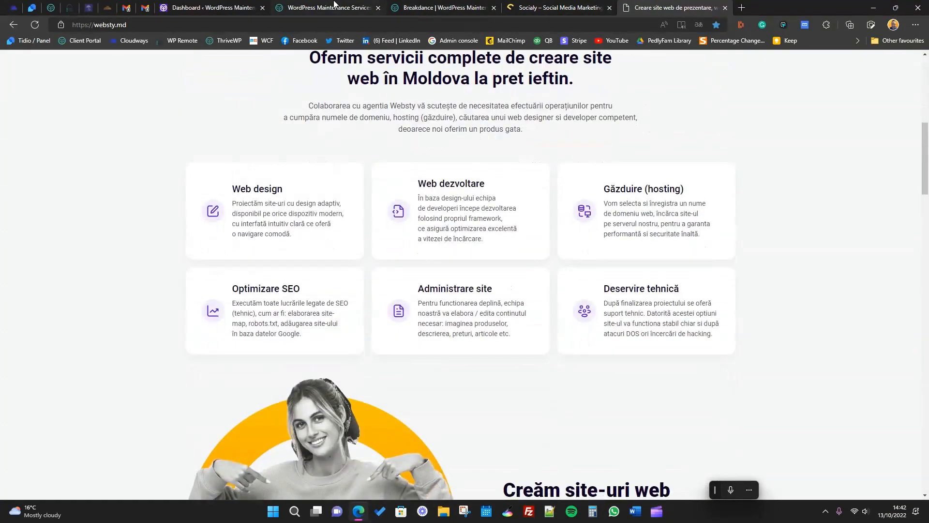
pyautogui.scroll(1, 461, 242)
pyautogui.moveTo(310, 125); pyautogui.dragTo(580, 150)
pyautogui.moveTo(326, 172); pyautogui.dragTo(544, 189)
pyautogui.click(531, 197)
# - Copy the first intro paragraph, "Let our WordPress experts take the stress out...", from the live ThriveWP homepage's pink section
pyautogui.click(366, 5)
pyautogui.click(426, 4)
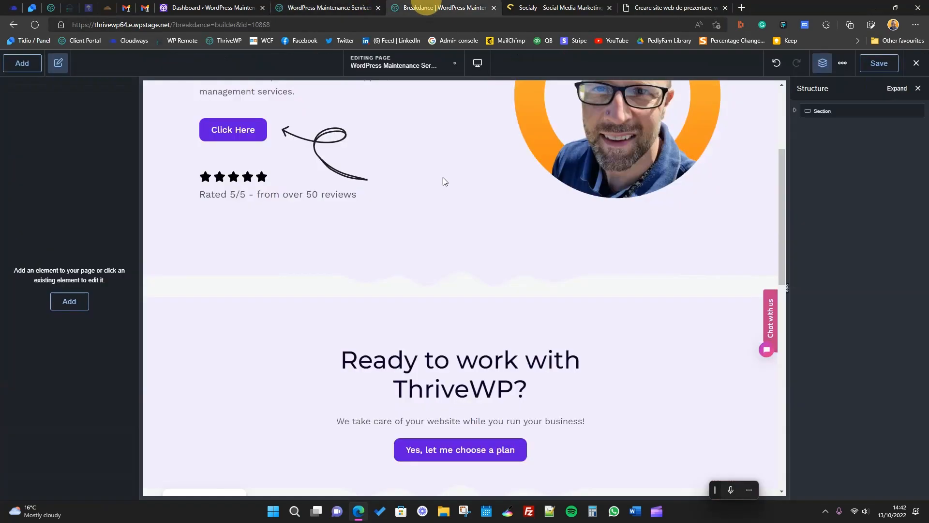
pyautogui.click(343, 4)
pyautogui.scroll(-3, 424, 299)
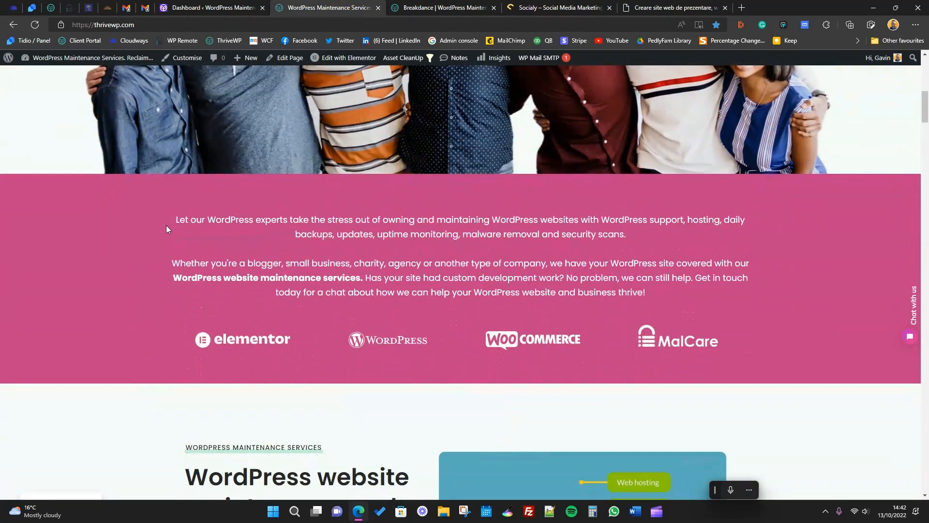
pyautogui.moveTo(174, 219); pyautogui.dragTo(619, 239)
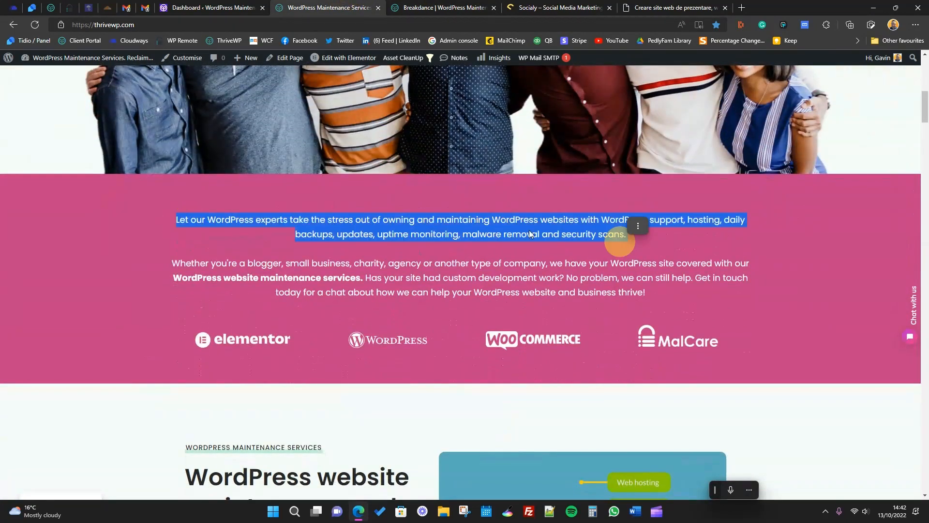
pyautogui.rightClick(529, 230)
pyautogui.click(564, 238)
# - Add an empty Section below the hero of the WordPress Maintenance Services page in the Breakdance builder
pyautogui.click(445, 8)
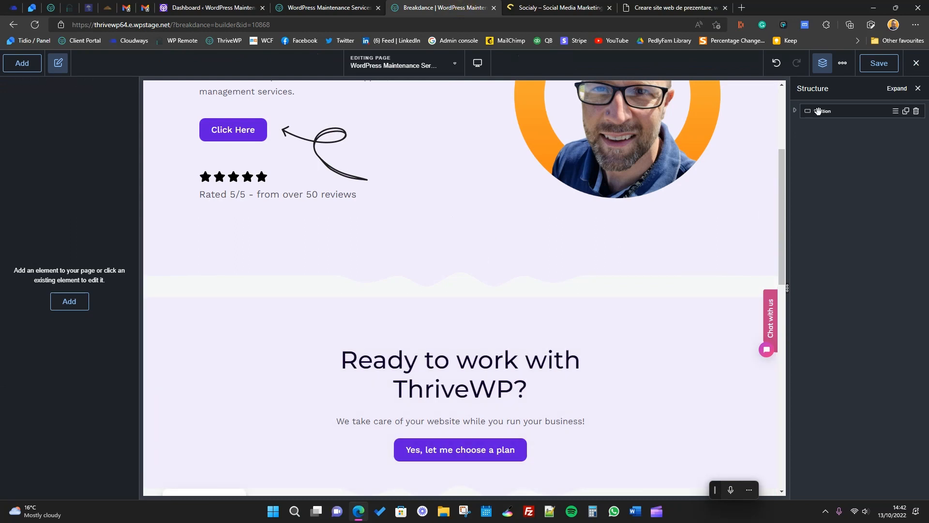
pyautogui.click(21, 62)
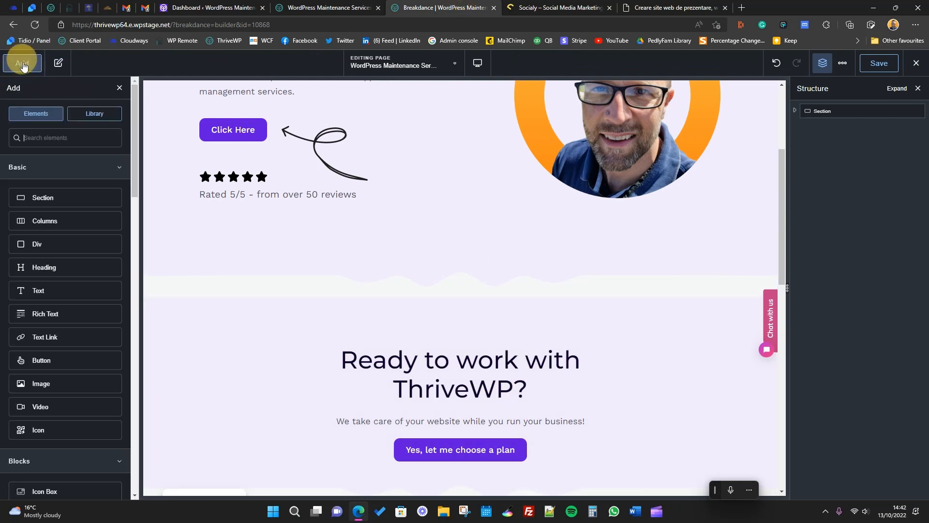
pyautogui.click(60, 197)
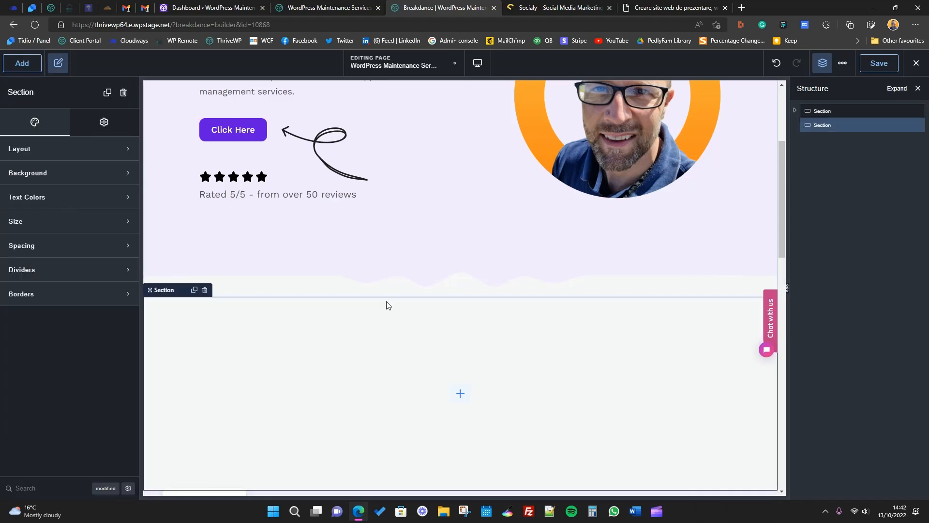
pyautogui.scroll(-4, 498, 396)
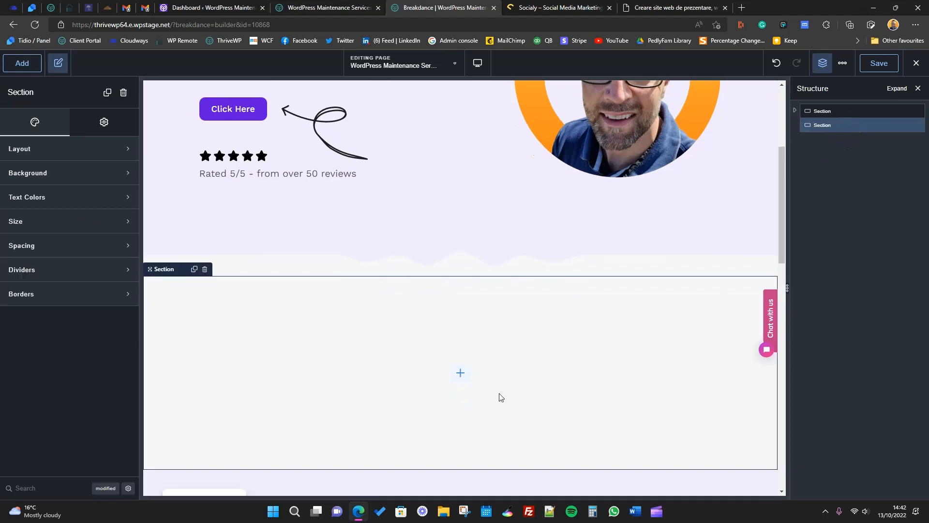
# - Add a Heading and a Text element beneath it inside the empty section below the hero
pyautogui.scroll(3, 476, 236)
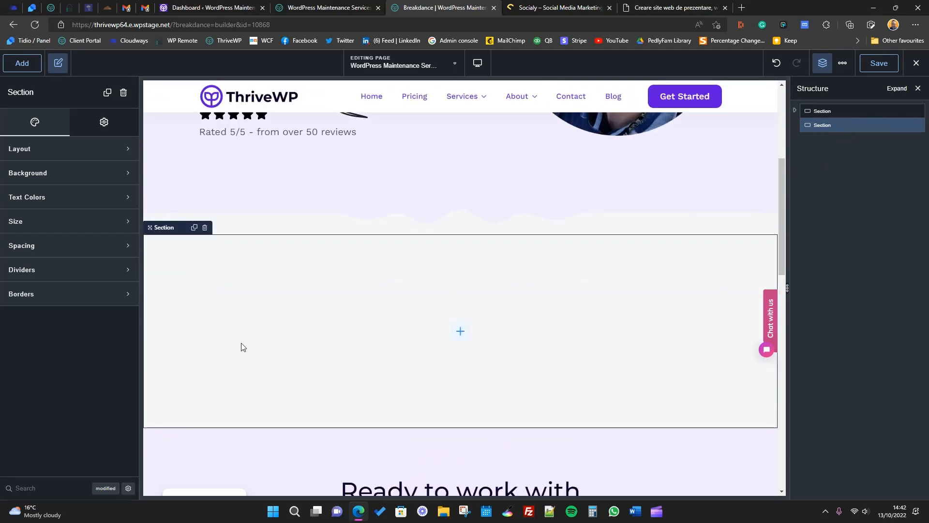
pyautogui.click(22, 63)
pyautogui.moveTo(47, 257); pyautogui.dragTo(293, 290)
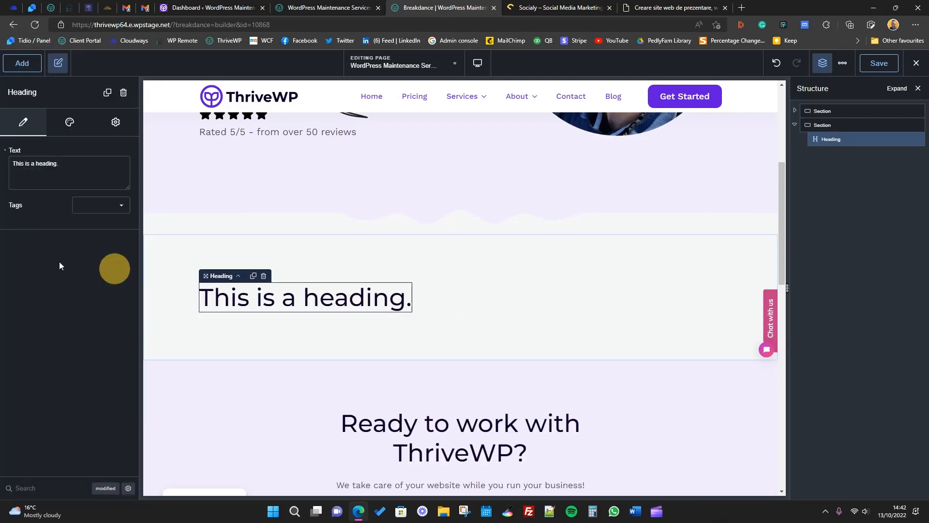
pyautogui.click(22, 62)
pyautogui.moveTo(49, 290); pyautogui.dragTo(337, 300)
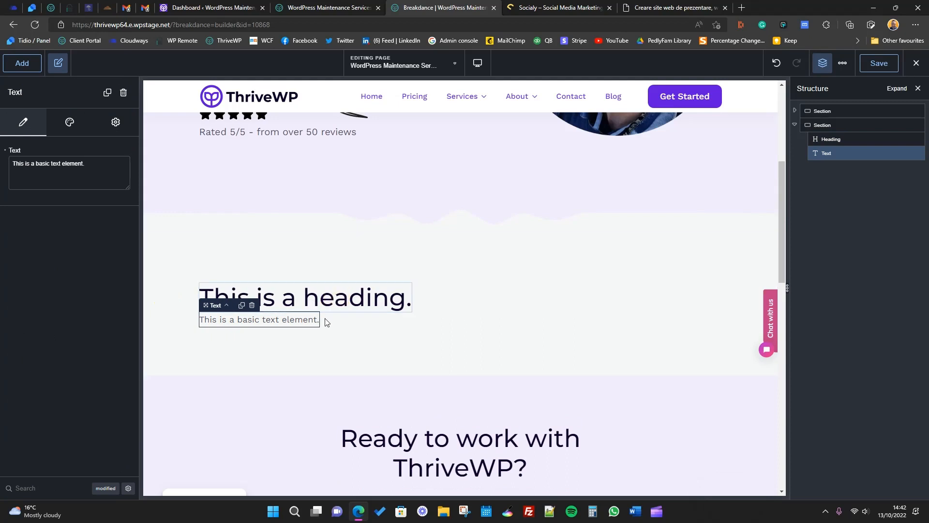
# - Centre the new section's contents horizontally and vertically in its layout settings
pyautogui.click(298, 299)
pyautogui.click(69, 127)
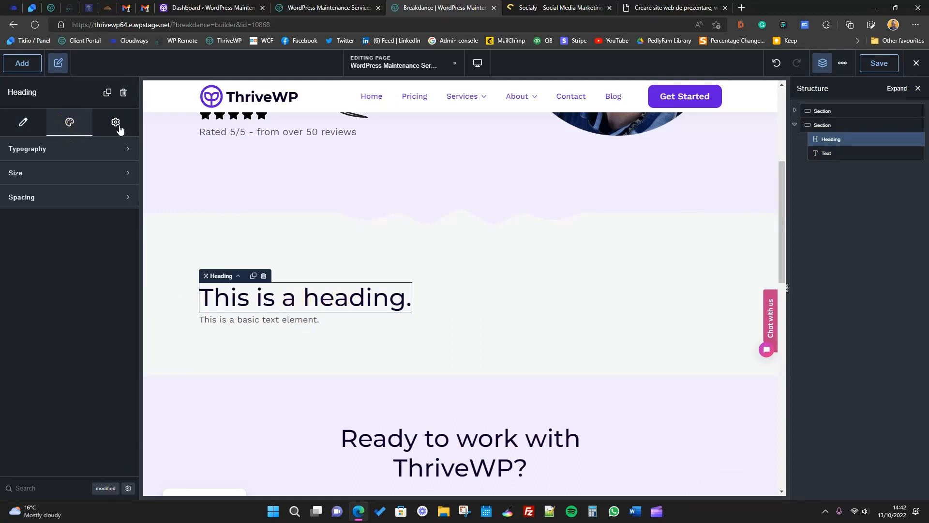
pyautogui.click(122, 200)
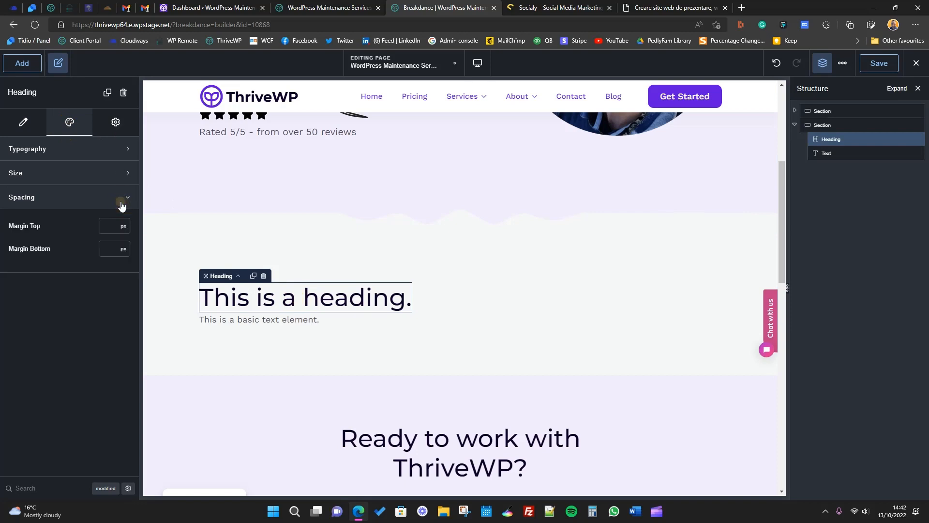
pyautogui.click(117, 123)
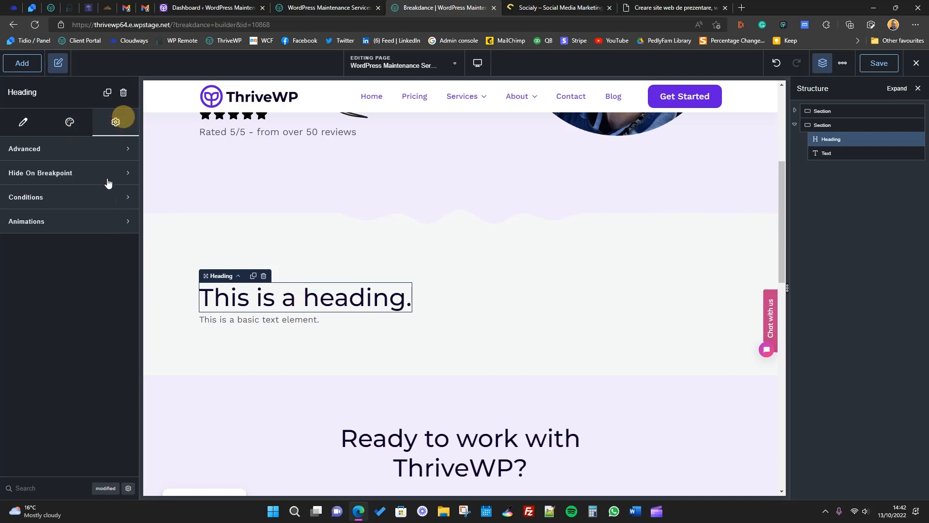
pyautogui.click(852, 125)
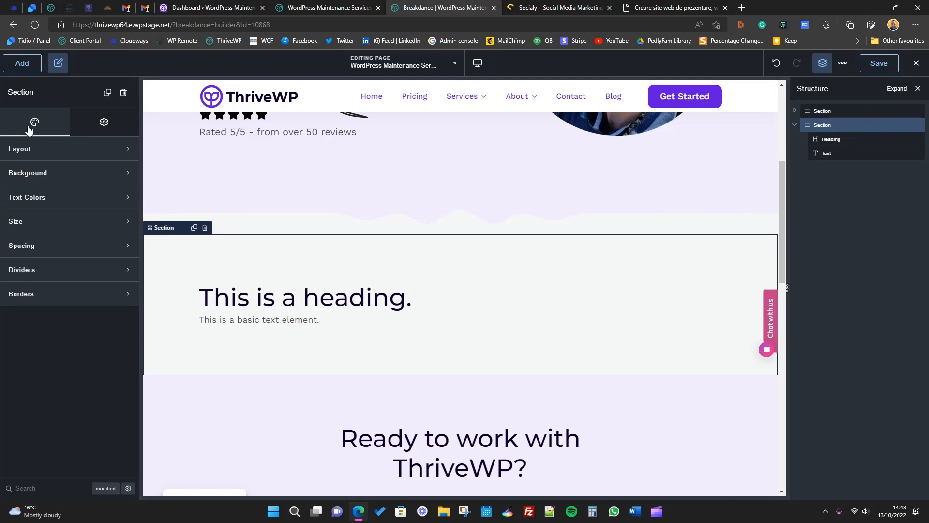
pyautogui.click(43, 151)
pyautogui.click(108, 200)
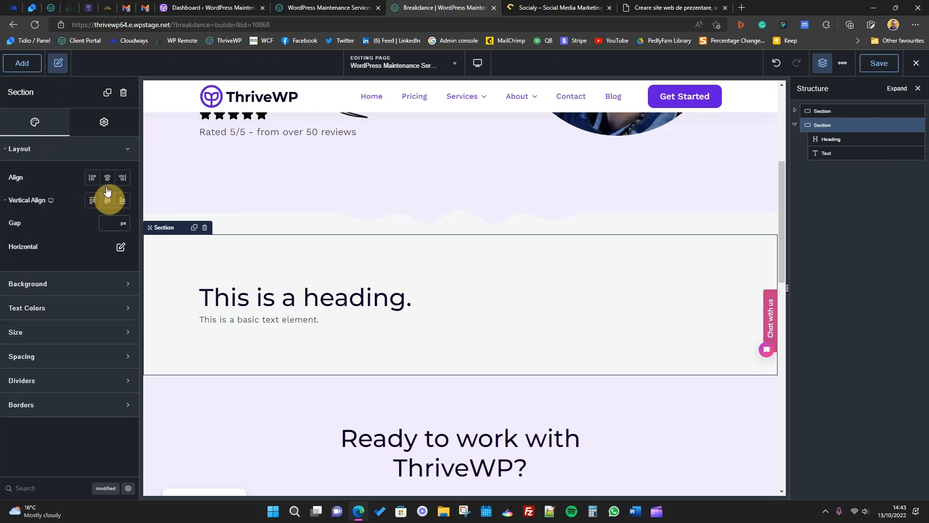
pyautogui.click(107, 178)
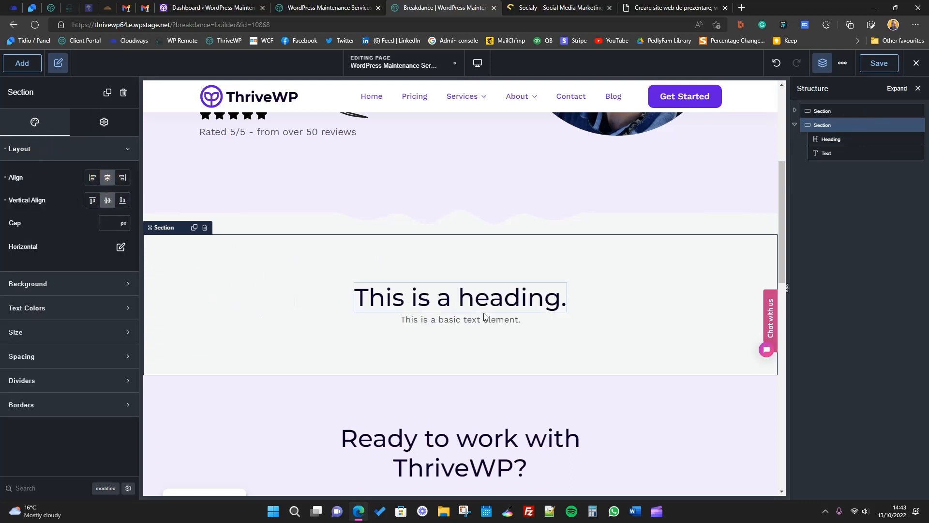
# - Replace the placeholder under the heading with the copied "Let our WordPress experts take the stress out..." paragraph
pyautogui.click(441, 321)
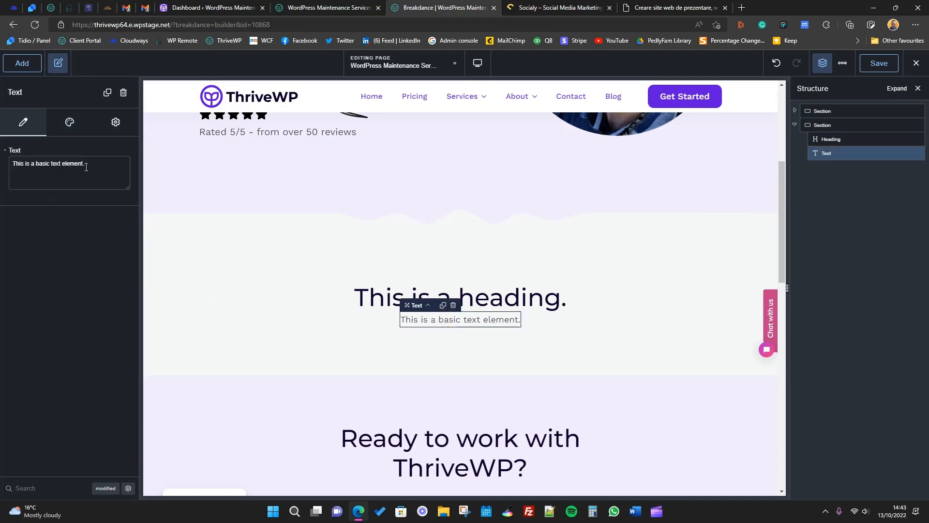
pyautogui.moveTo(86, 167); pyautogui.dragTo(11, 160)
pyautogui.hotkey('ctrl', 'v')
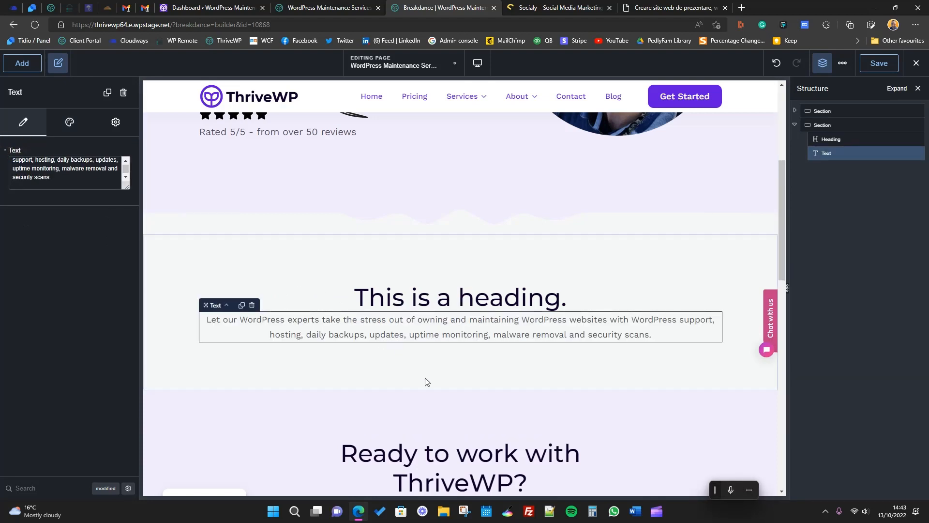
pyautogui.click(428, 308)
pyautogui.click(419, 331)
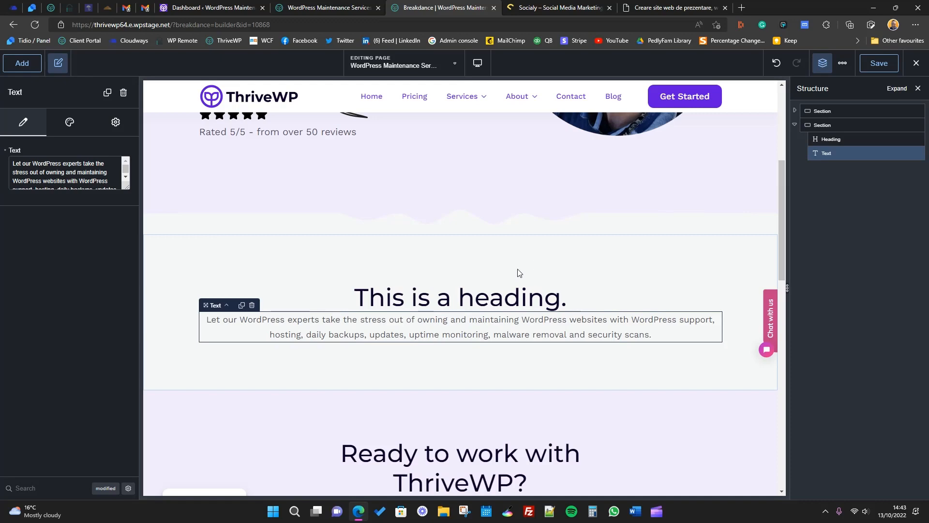
# - Compare the new section's heading and paragraph with the page around it and the websty.md intro section
pyautogui.scroll(3, 169, 237)
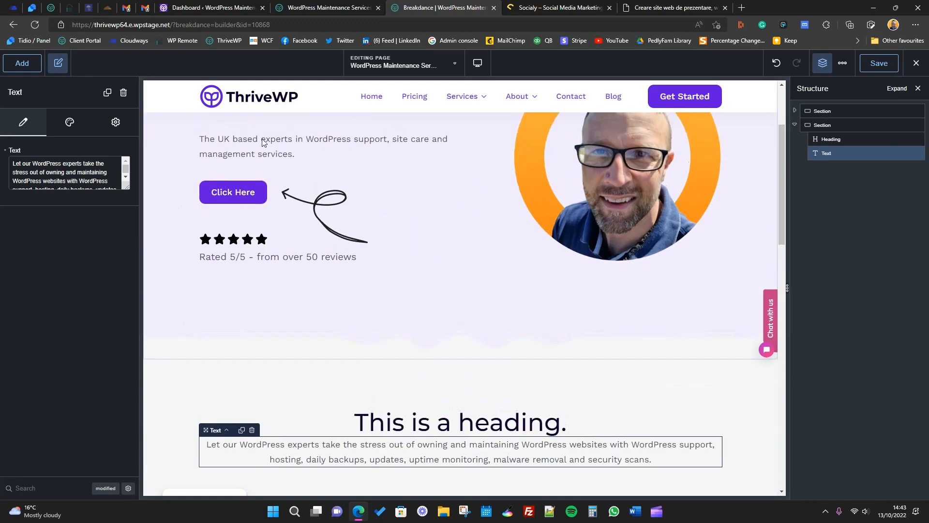
pyautogui.scroll(-2, 367, 374)
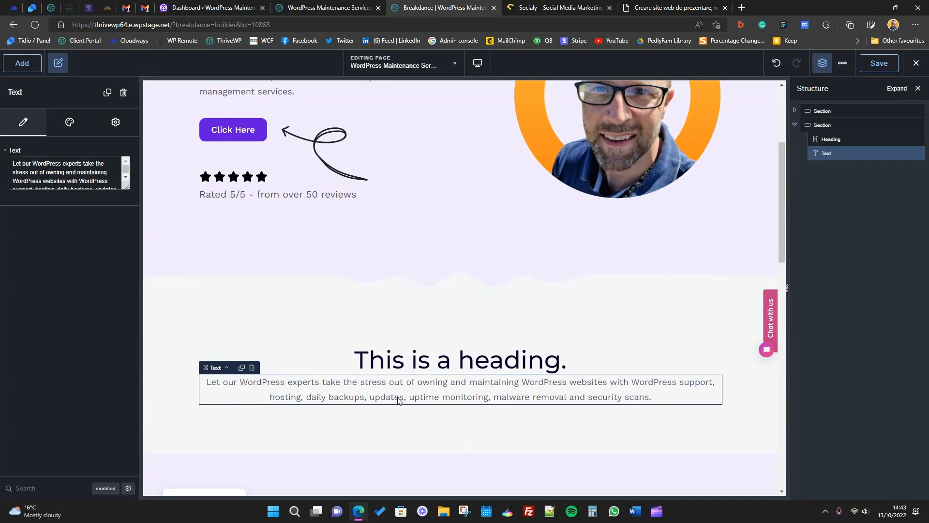
pyautogui.scroll(-2, 399, 396)
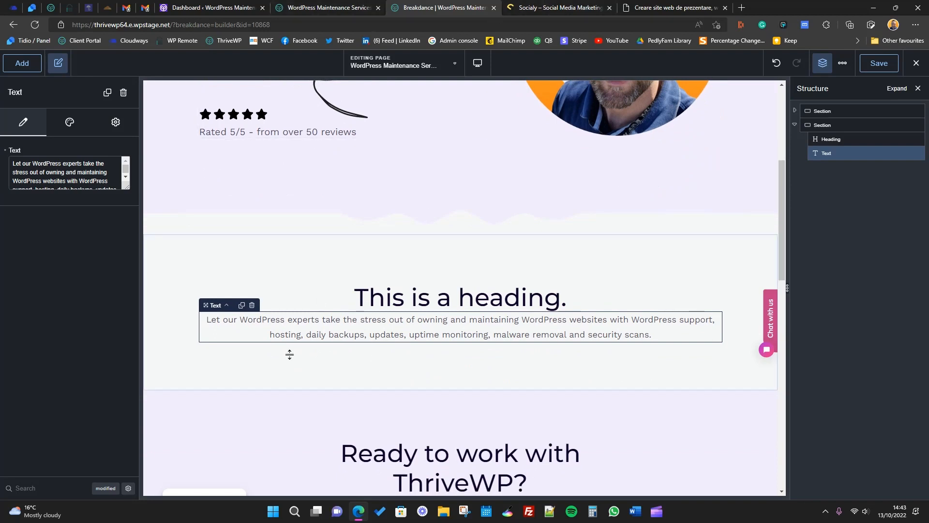
pyautogui.scroll(-4, 400, 270)
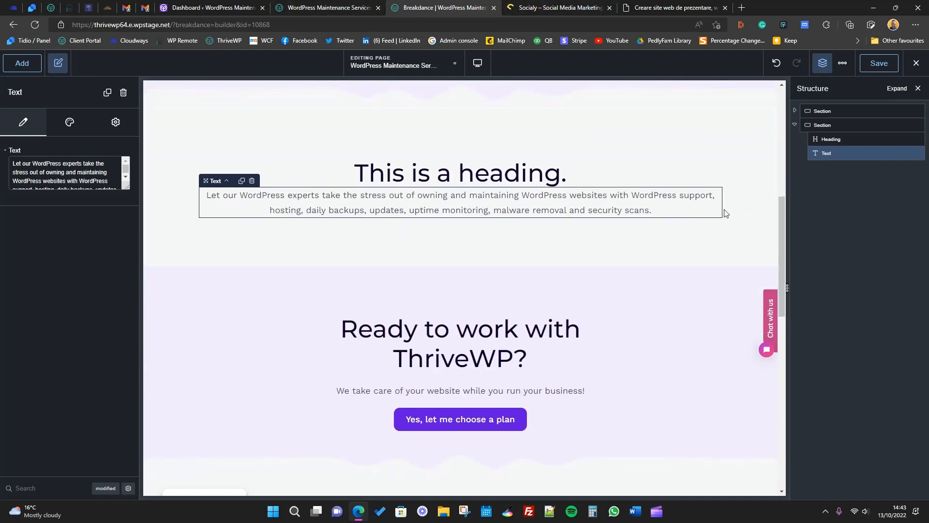
pyautogui.click(657, 4)
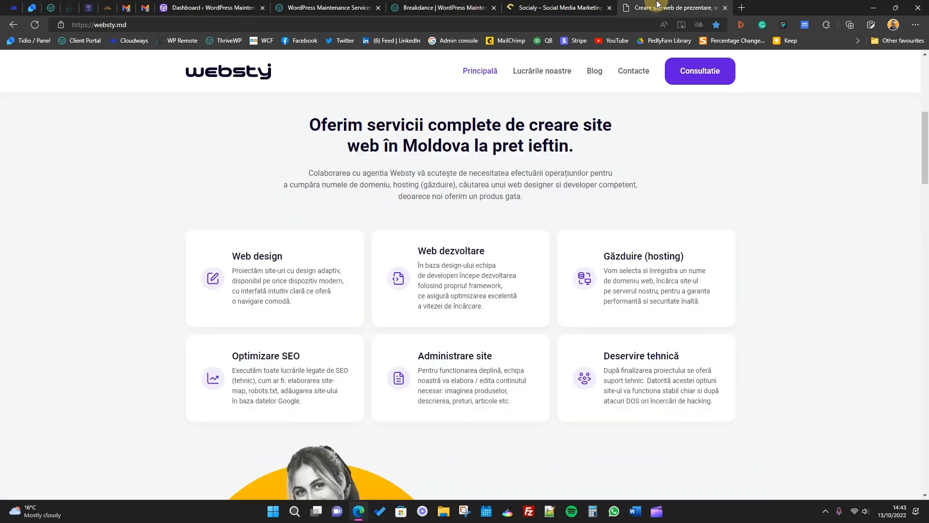
pyautogui.click(440, 4)
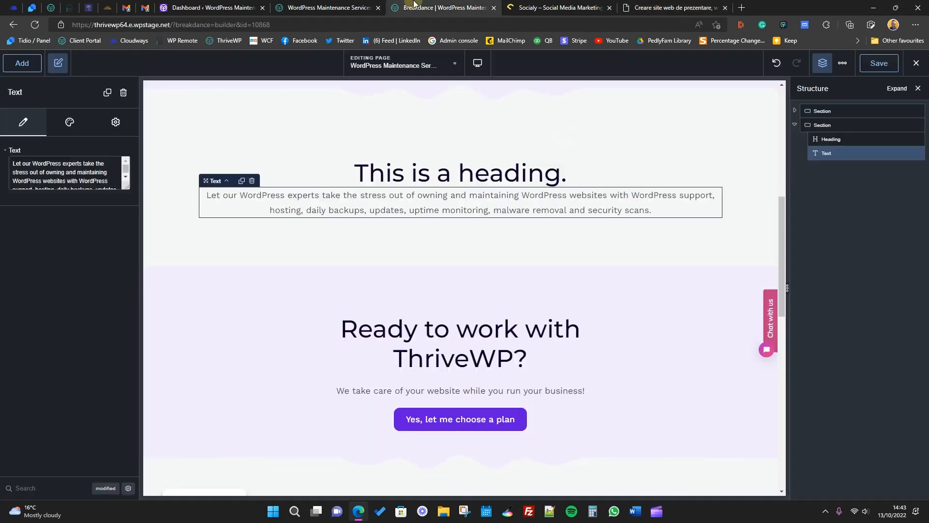
# - Check the new section's layout, spacing, border and advanced settings for a way to narrow its content
pyautogui.click(821, 126)
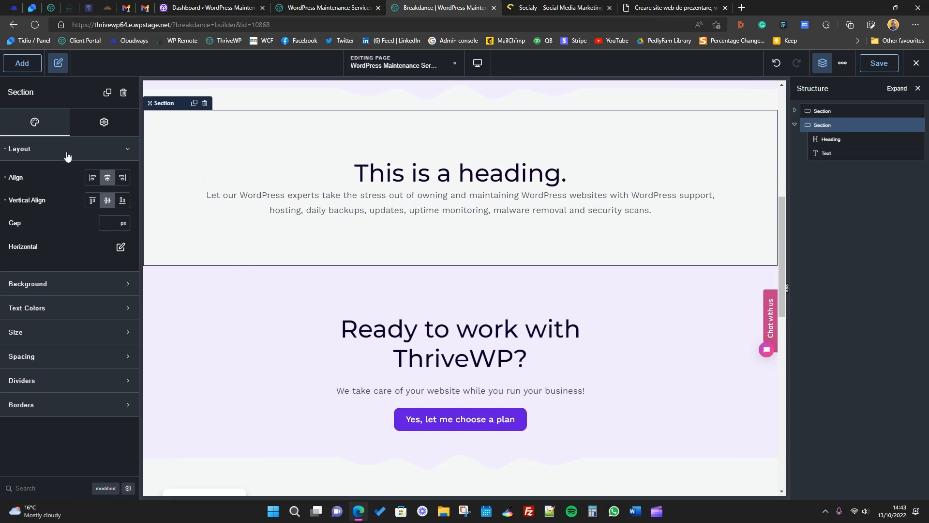
pyautogui.click(120, 248)
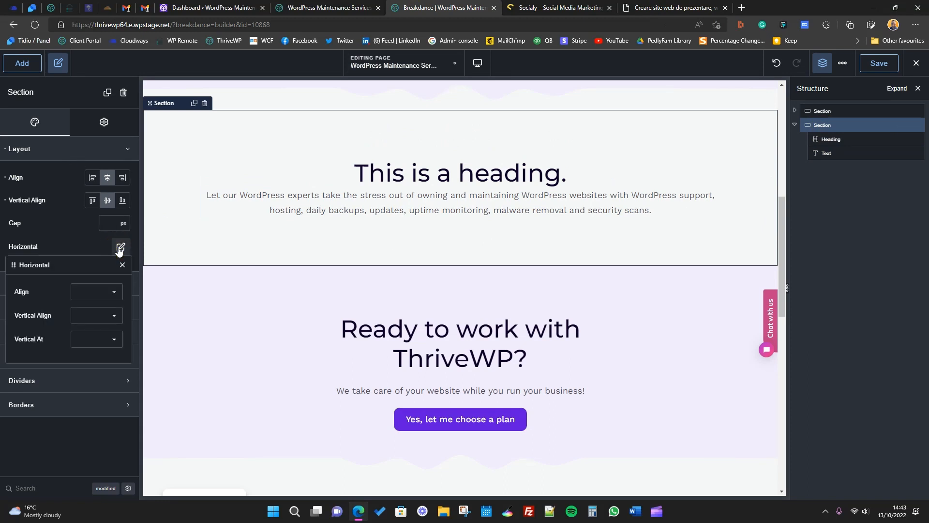
pyautogui.click(111, 292)
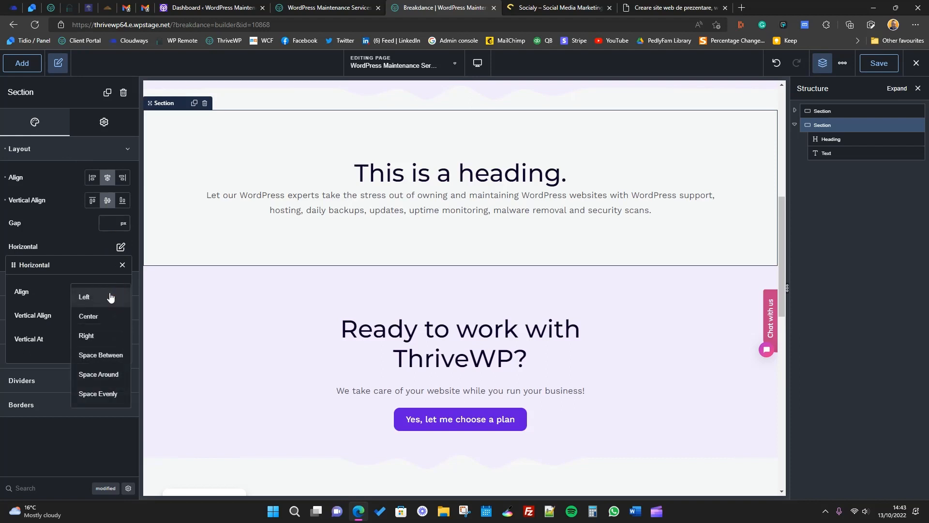
pyautogui.click(122, 265)
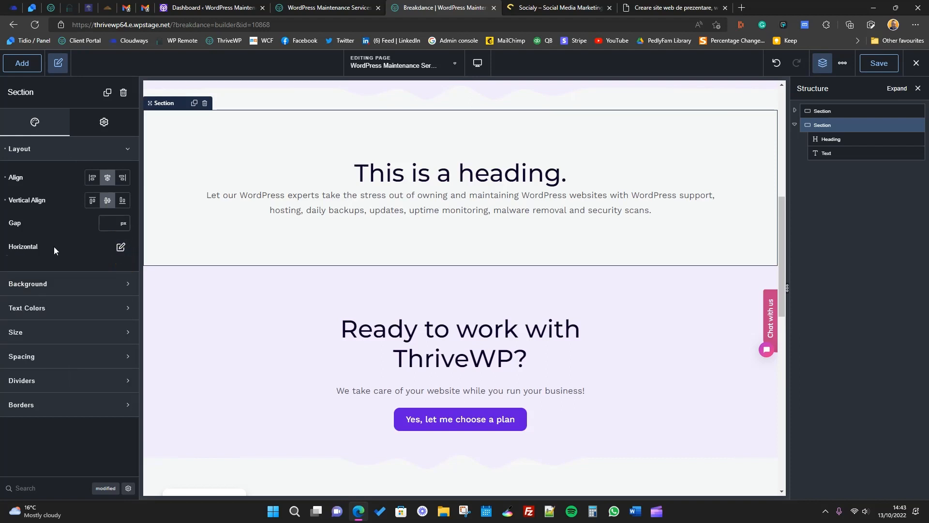
pyautogui.click(72, 357)
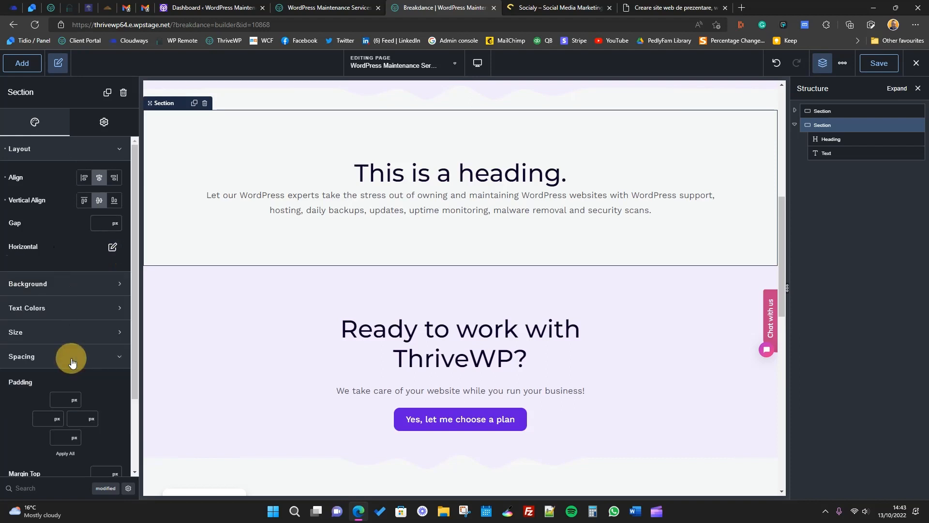
pyautogui.scroll(-2, 72, 363)
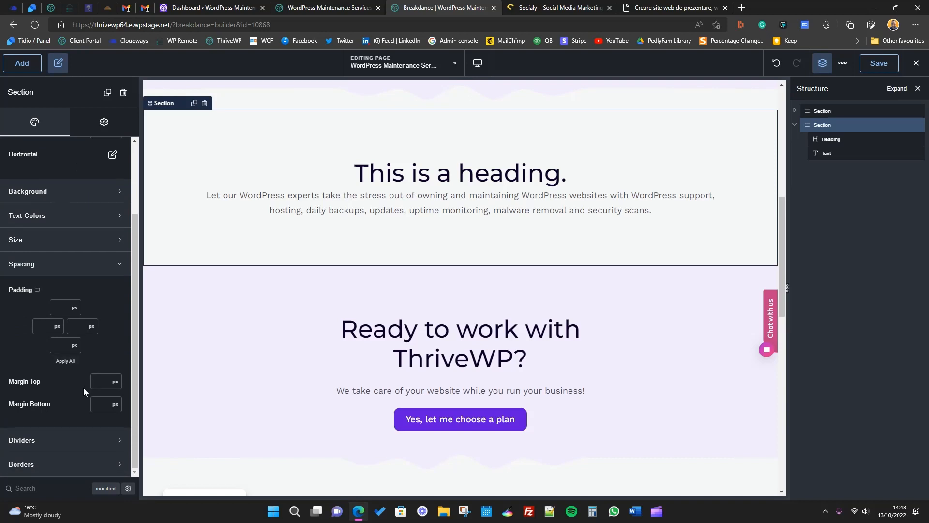
pyautogui.scroll(2, 85, 393)
pyautogui.click(103, 124)
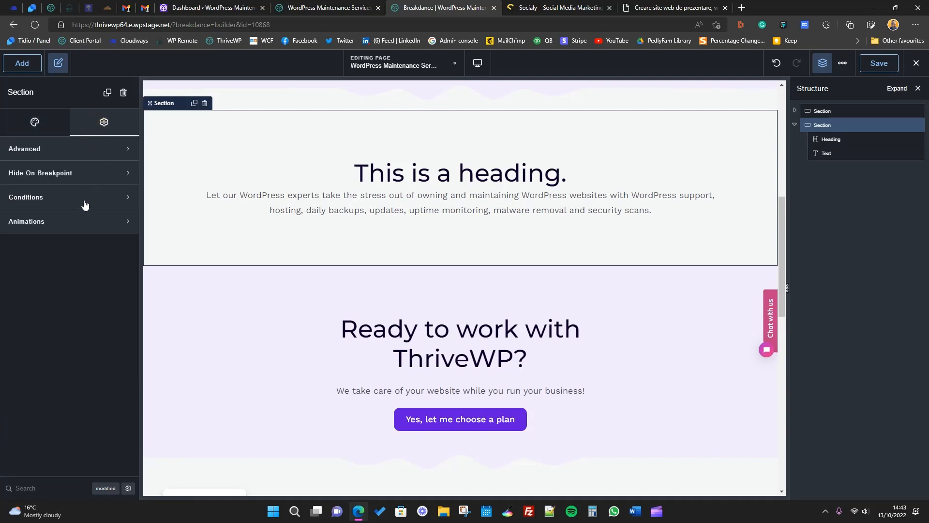
pyautogui.click(35, 106)
pyautogui.click(40, 142)
pyautogui.click(48, 146)
pyautogui.click(32, 124)
pyautogui.click(91, 146)
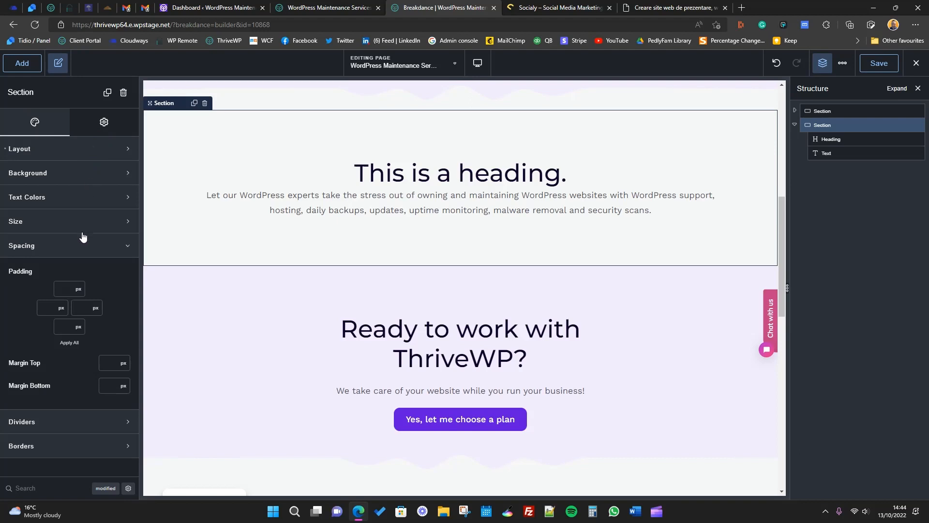
pyautogui.click(83, 246)
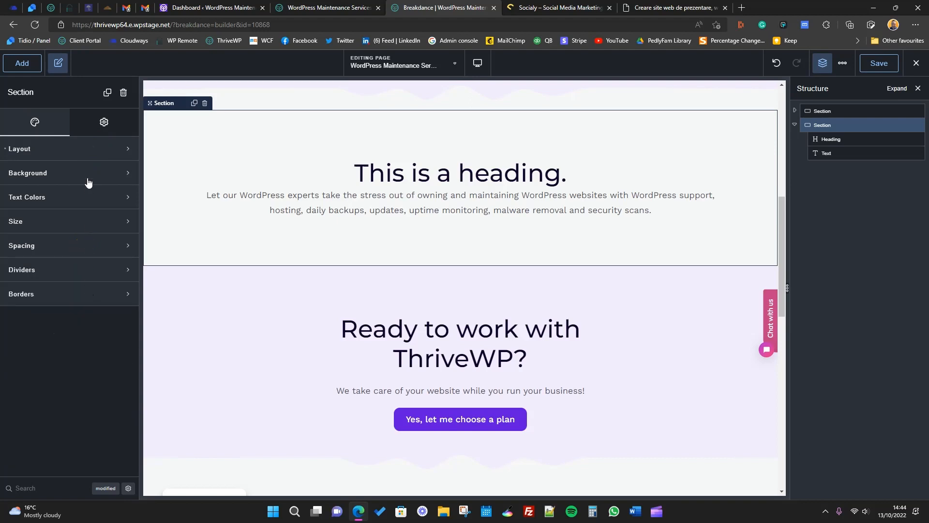
pyautogui.click(58, 299)
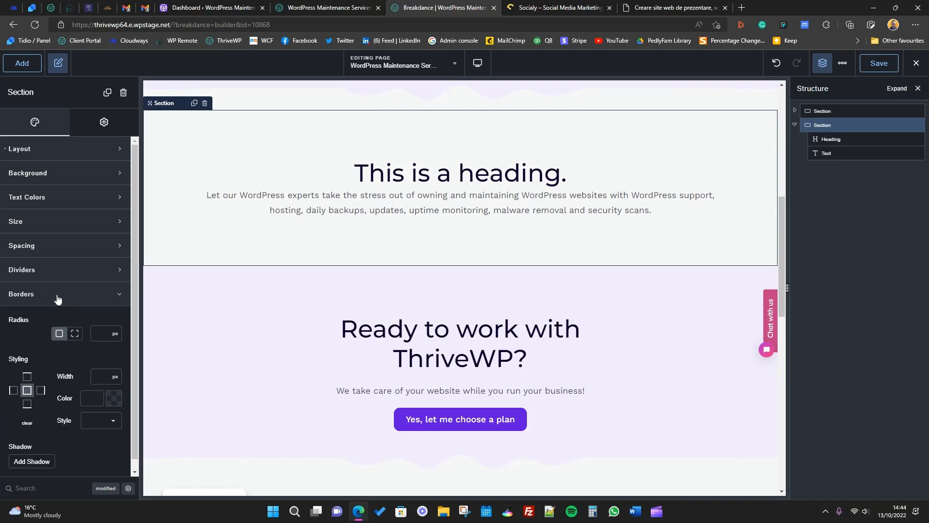
pyautogui.click(58, 295)
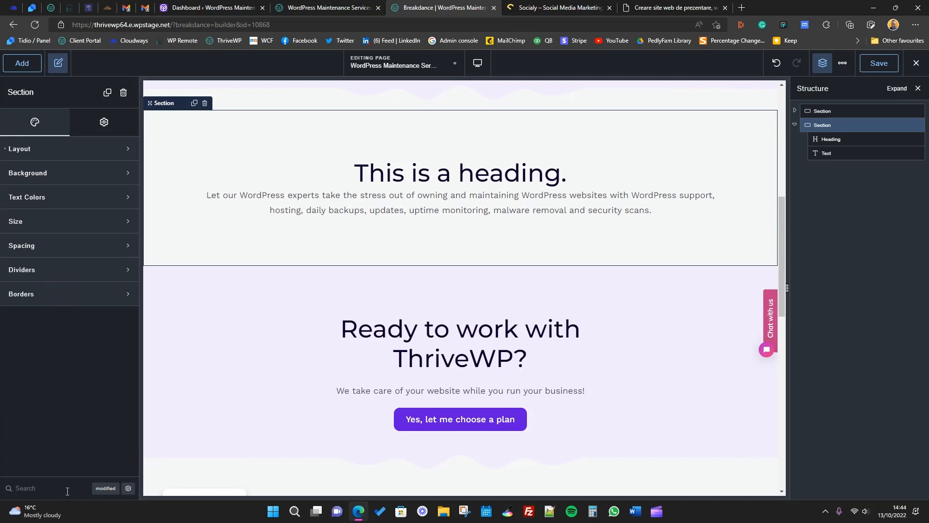
# - Search the section's settings for "width" and try a wrapper width of 800 px
pyautogui.click(41, 489)
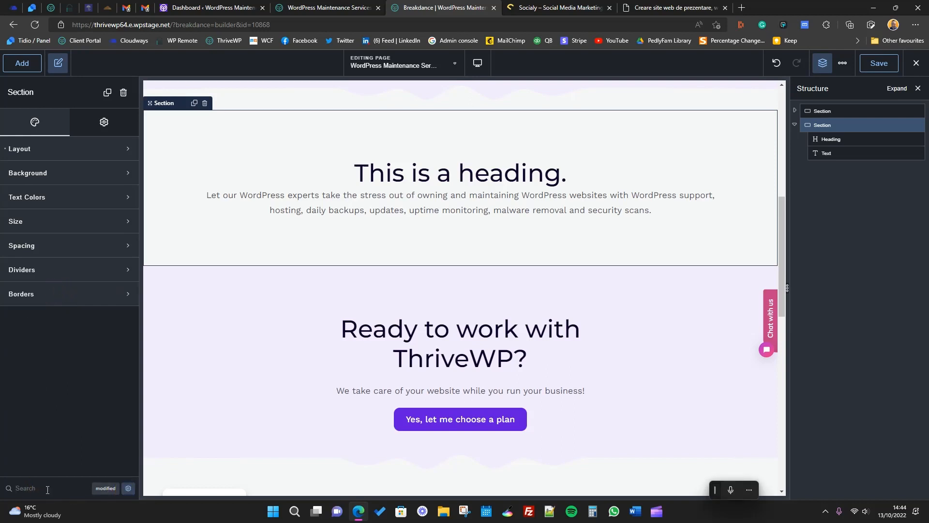
pyautogui.write('width')
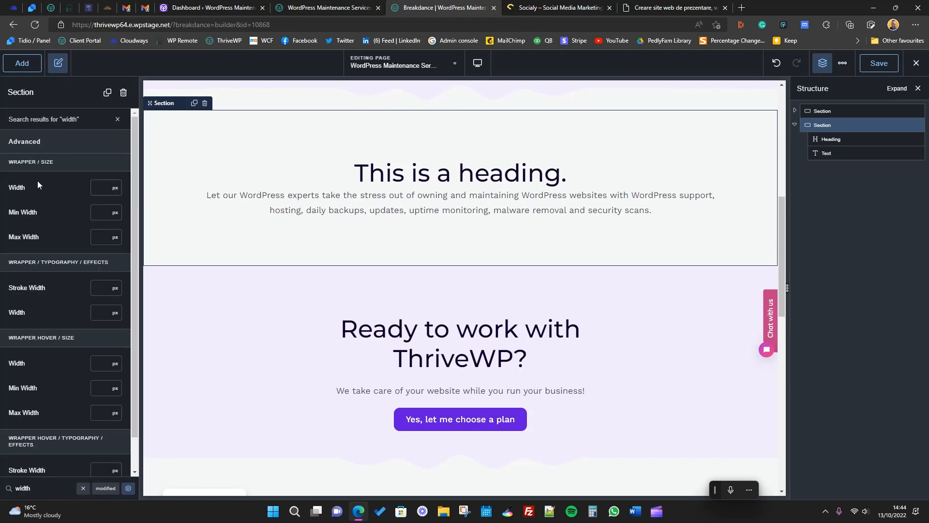
pyautogui.click(102, 191)
pyautogui.write('800')
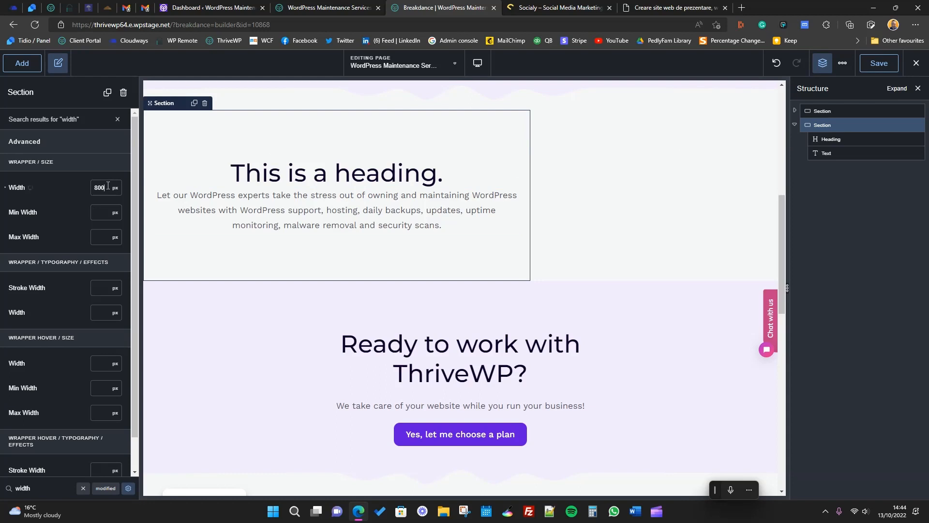
# - Clear the wrapper width value of the section below the hero
pyautogui.moveTo(108, 188); pyautogui.dragTo(45, 187)
pyautogui.scroll(-1, 85, 436)
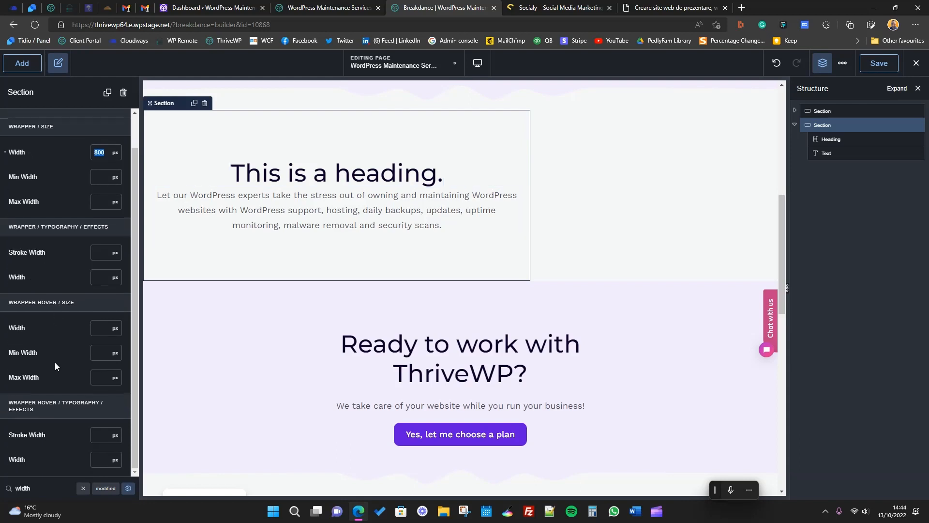
pyautogui.scroll(1, 85, 450)
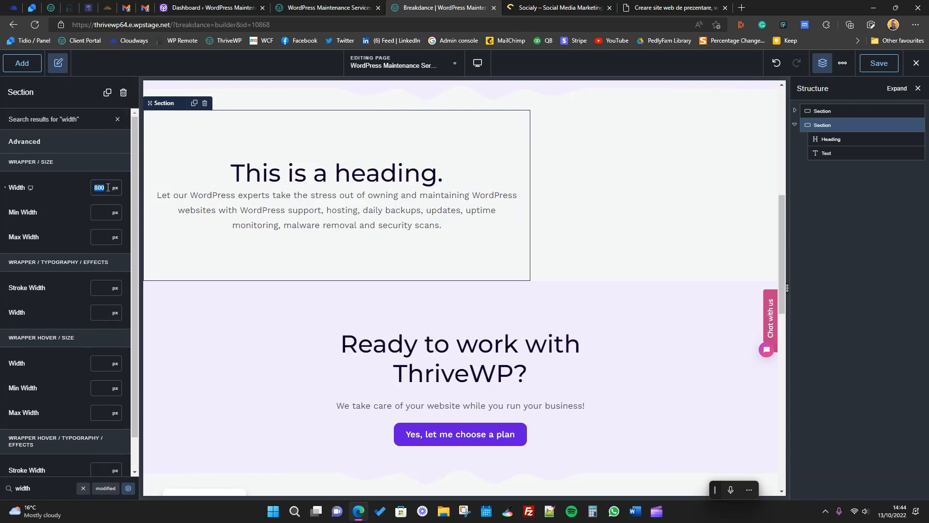
pyautogui.press('BackSpace')
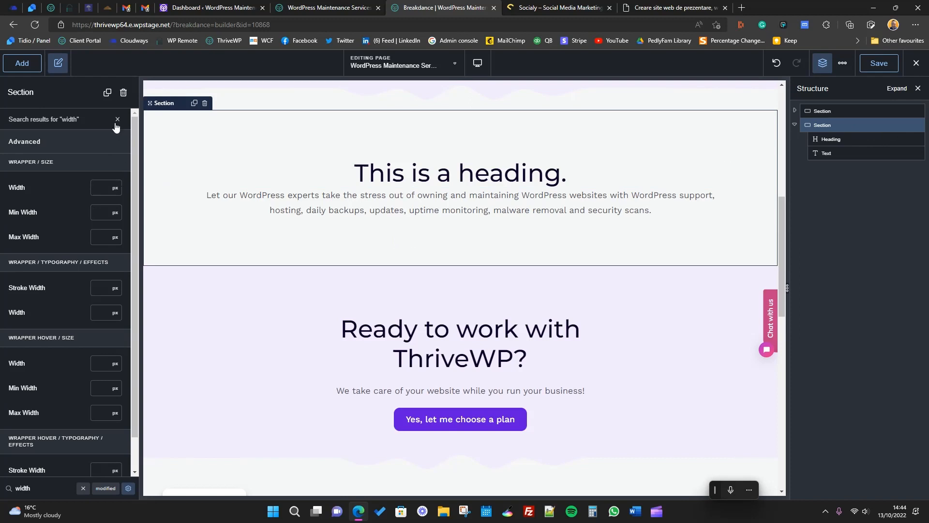
# - Add a Div to the section below the hero and nest the heading and paragraph inside it
pyautogui.click(22, 63)
pyautogui.moveTo(35, 247); pyautogui.dragTo(446, 167)
pyautogui.moveTo(463, 276); pyautogui.dragTo(463, 186)
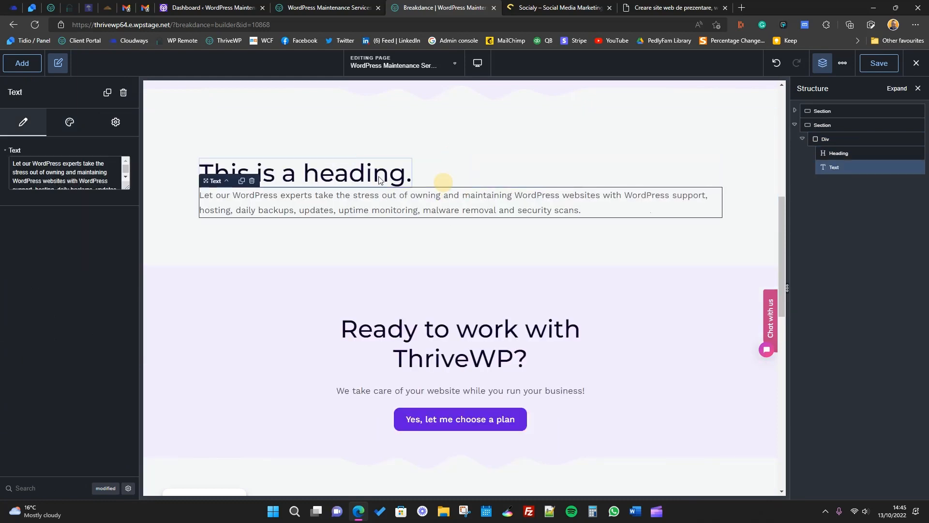
# - Centre the new Div's contents both horizontally and vertically
pyautogui.click(842, 139)
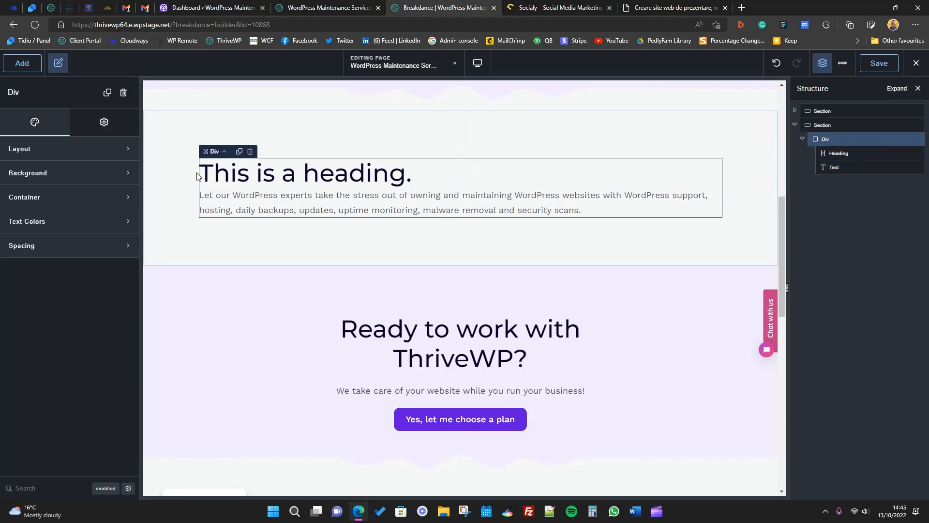
pyautogui.click(104, 124)
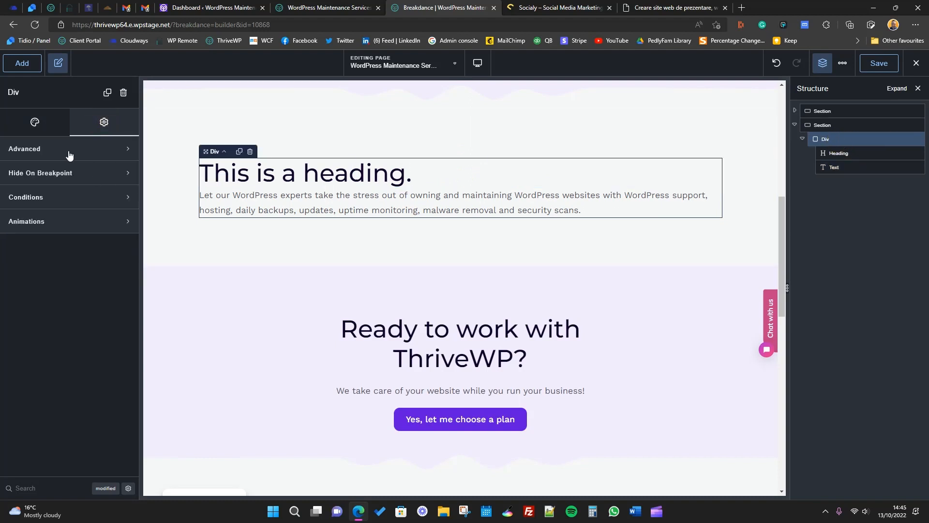
pyautogui.click(69, 154)
pyautogui.scroll(-1, 94, 326)
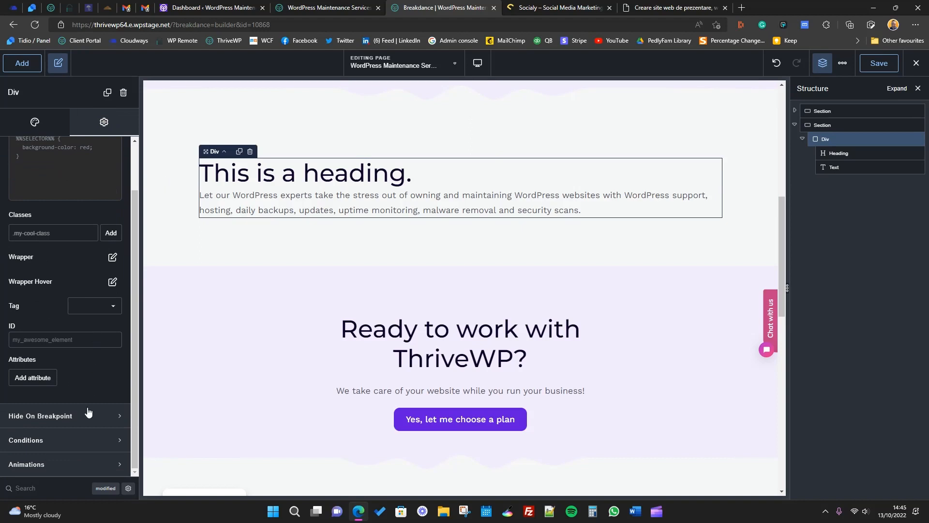
pyautogui.click(41, 127)
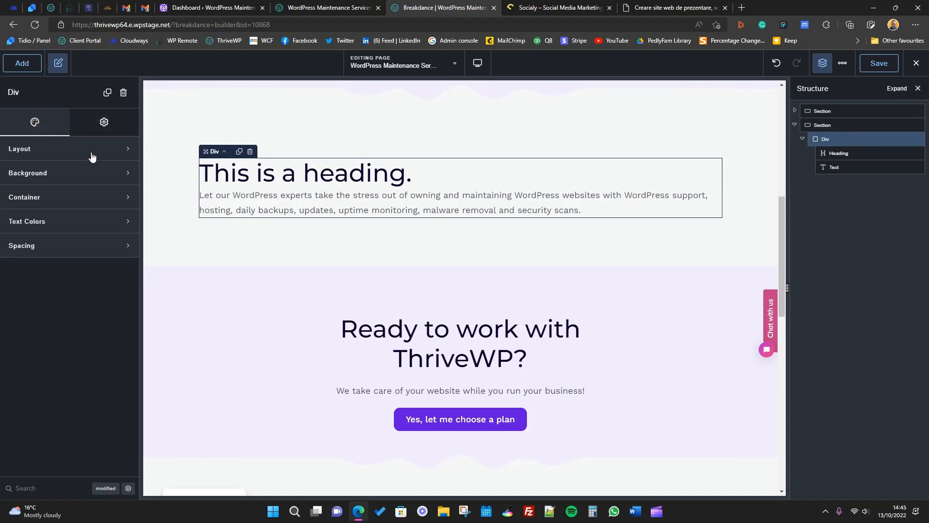
pyautogui.click(91, 152)
pyautogui.click(107, 202)
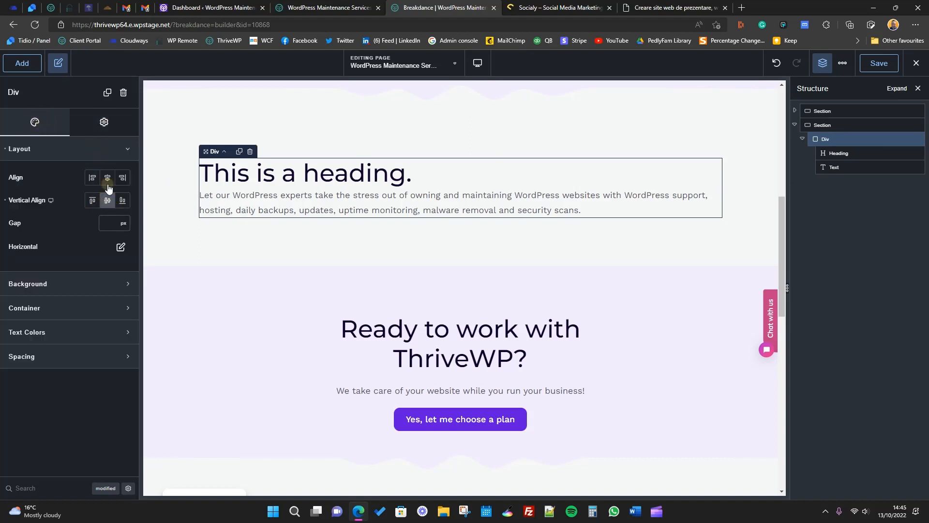
pyautogui.click(108, 177)
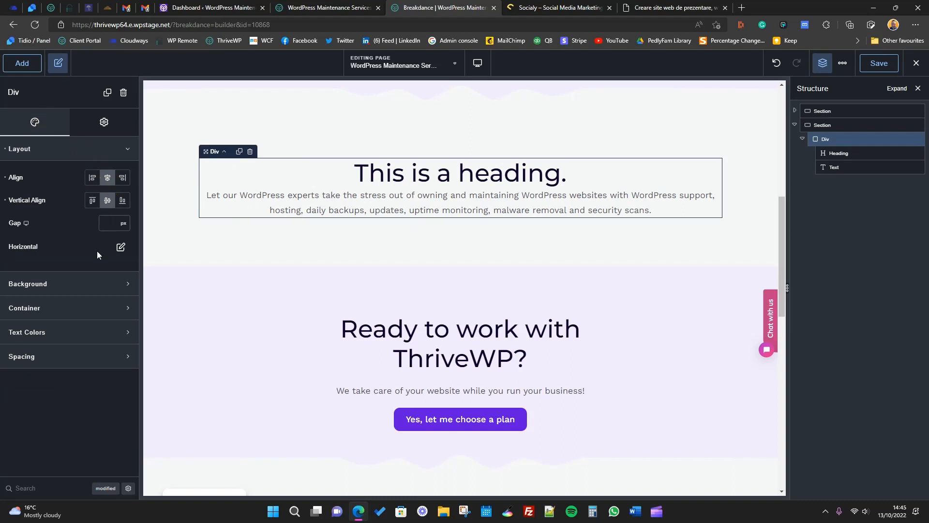
# - Set the Div's container width to 800 px
pyautogui.click(115, 309)
pyautogui.click(105, 336)
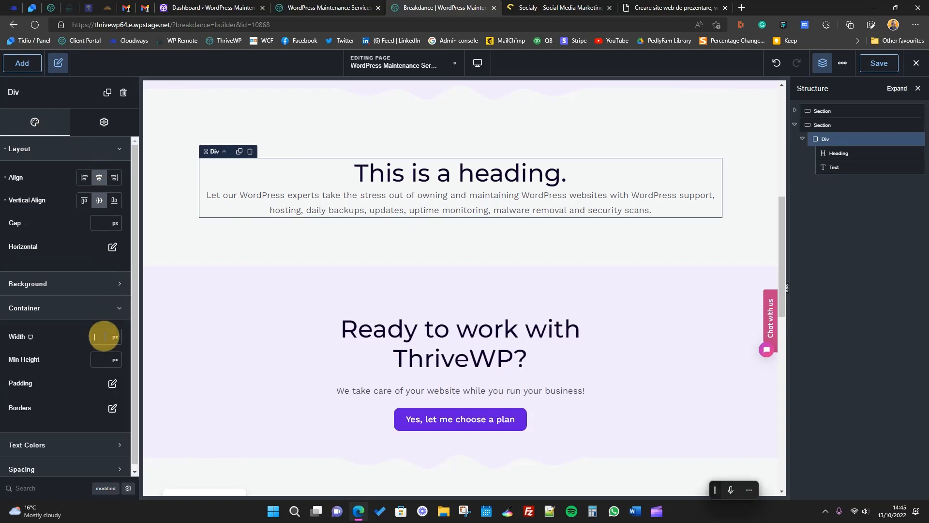
pyautogui.write('800')
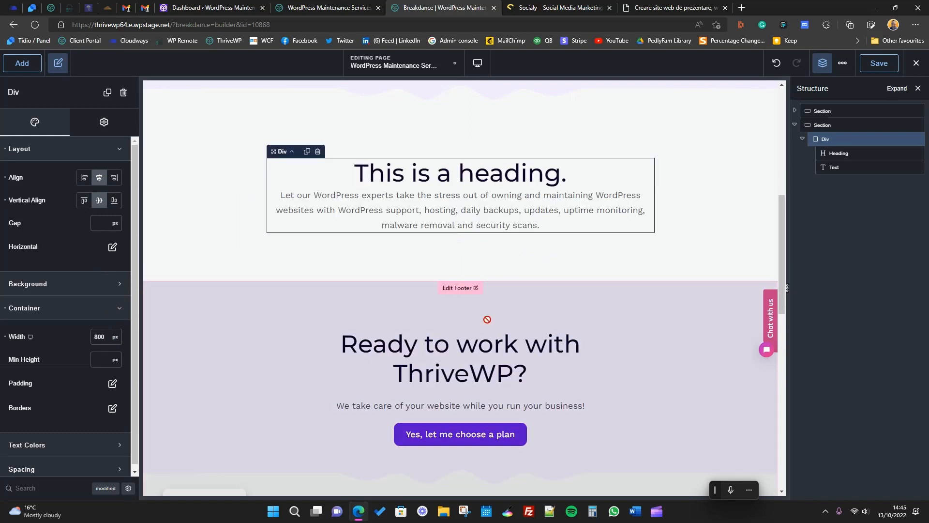
pyautogui.scroll(1, 460, 310)
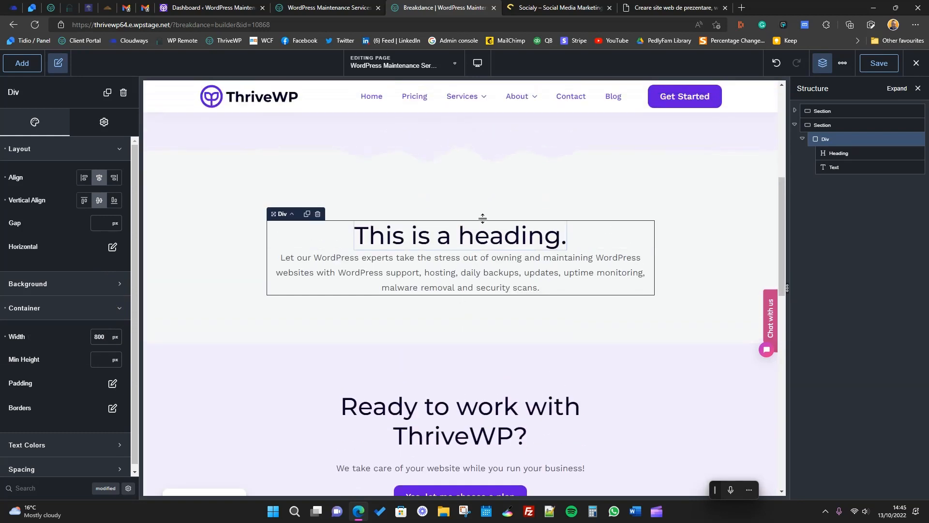
# - Review the narrowed section within the page and check the live ThriveWP homepage's hero and intro content for comparison
pyautogui.click(824, 126)
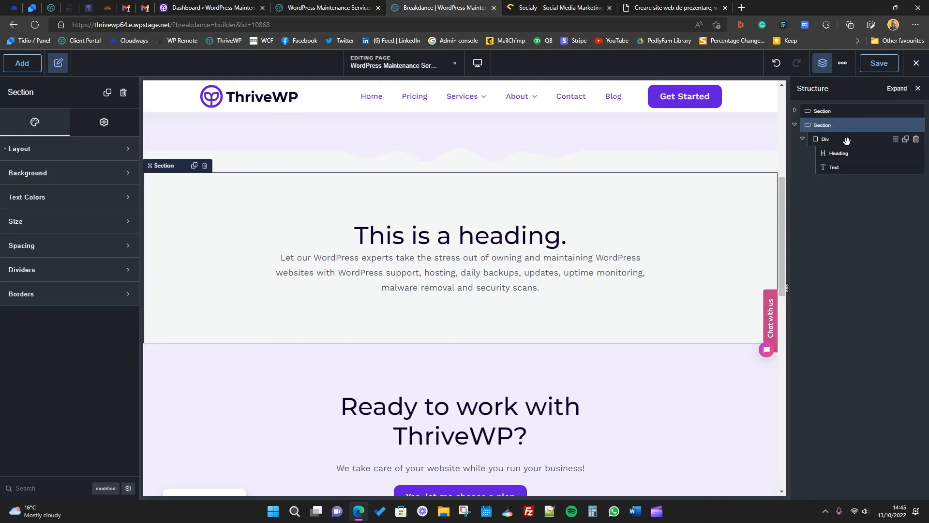
pyautogui.scroll(3, 409, 328)
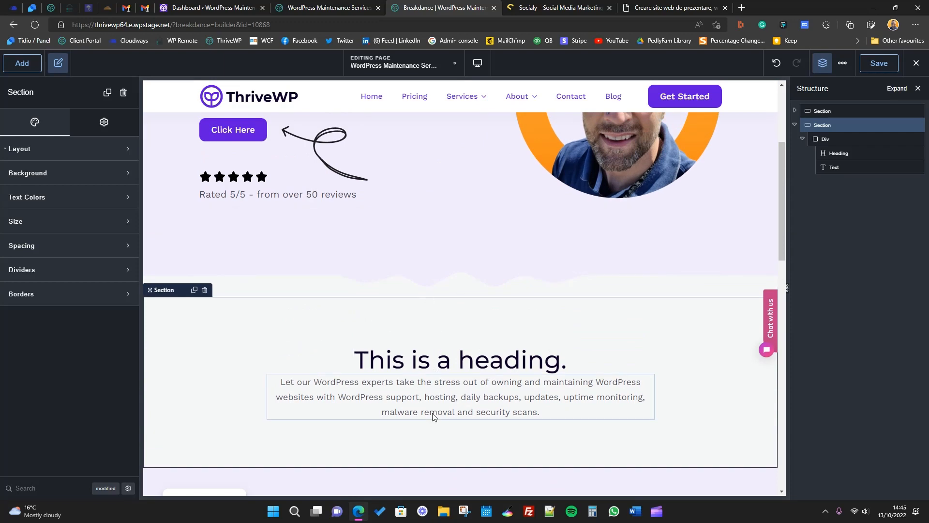
pyautogui.scroll(-4, 453, 442)
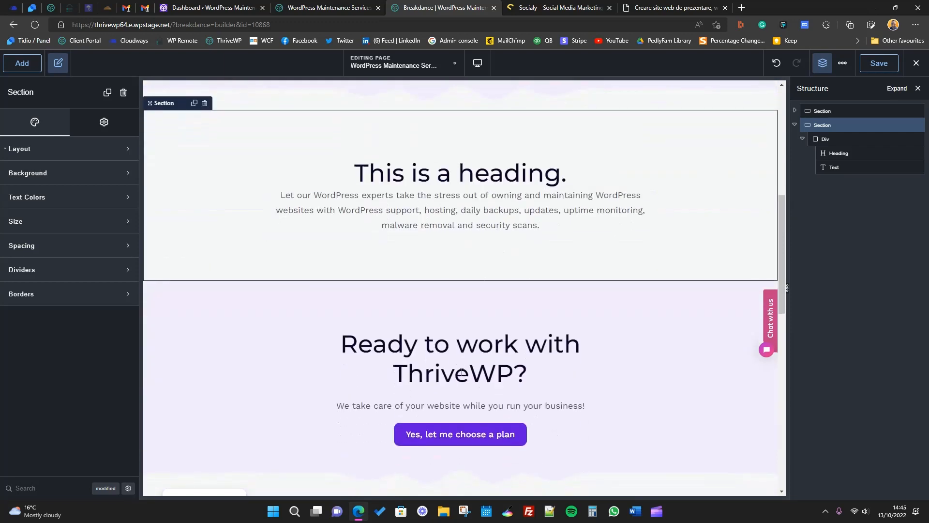
pyautogui.scroll(2, 282, 361)
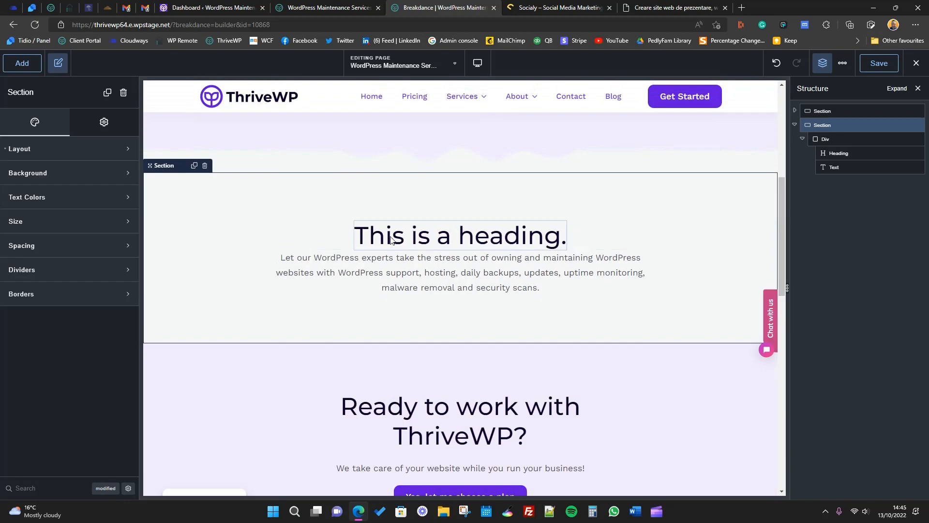
pyautogui.click(338, 8)
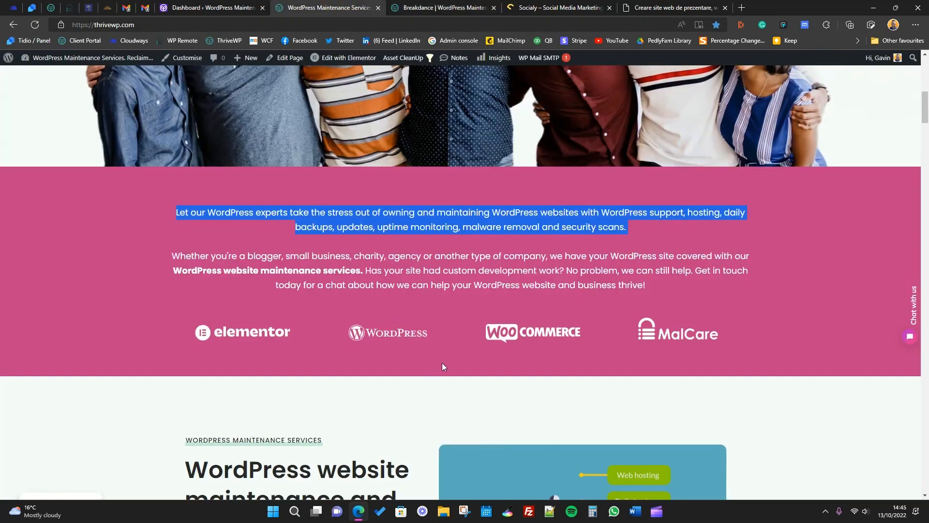
pyautogui.scroll(8, 442, 362)
pyautogui.scroll(2, 434, 374)
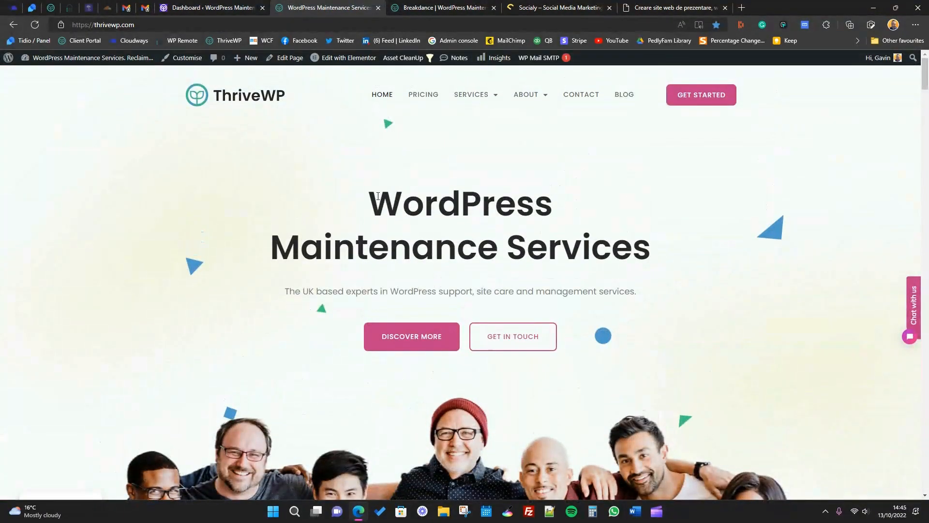
pyautogui.scroll(-12, 378, 196)
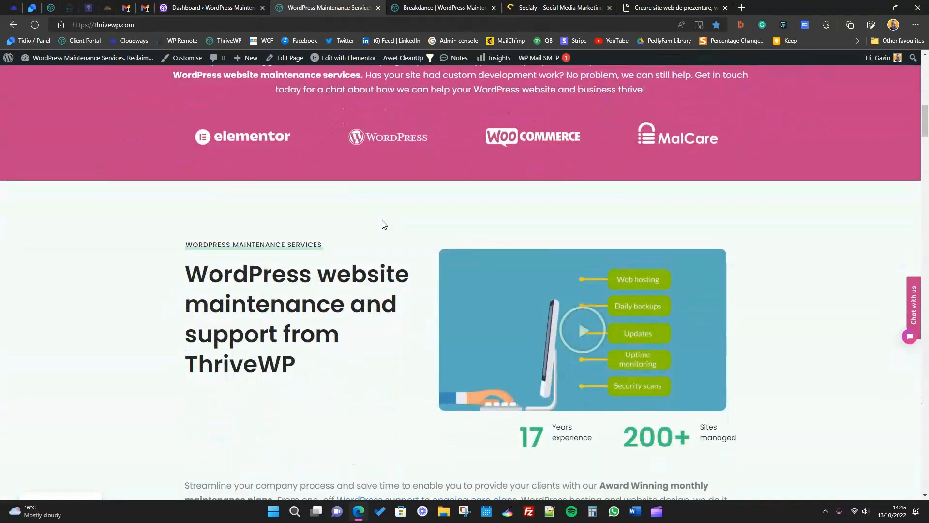
pyautogui.scroll(4, 382, 219)
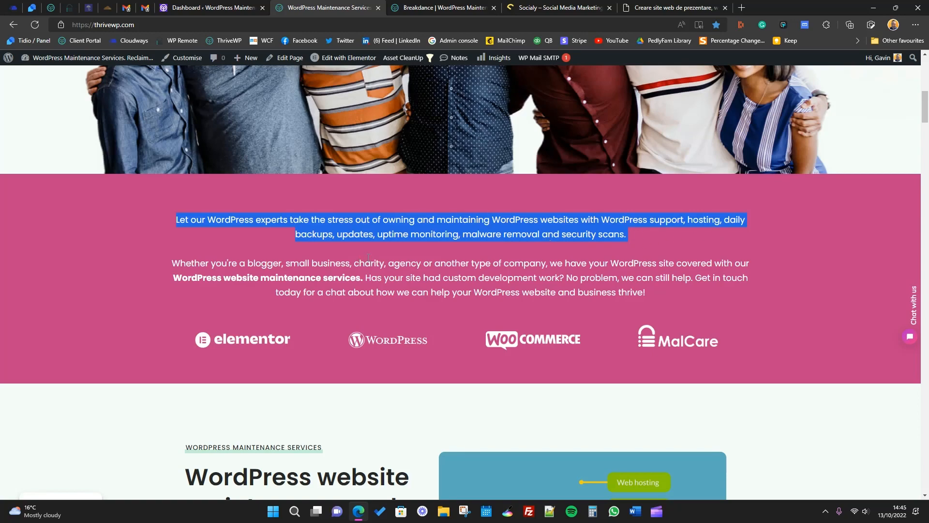
pyautogui.scroll(-4, 368, 257)
pyautogui.scroll(3, 372, 174)
pyautogui.click(236, 7)
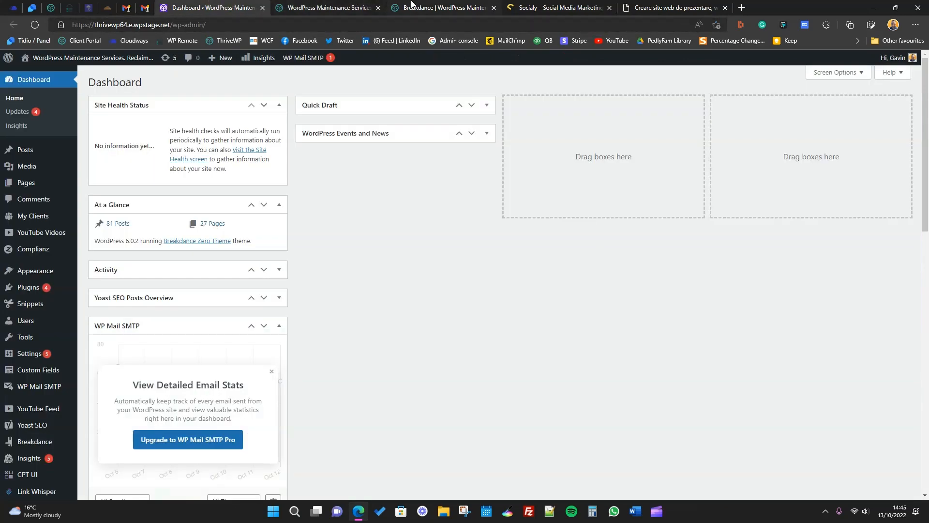
# - Return to the Breakdance builder and change the intro section's heading to "Expert WordPress Management"
pyautogui.click(442, 8)
pyautogui.click(421, 237)
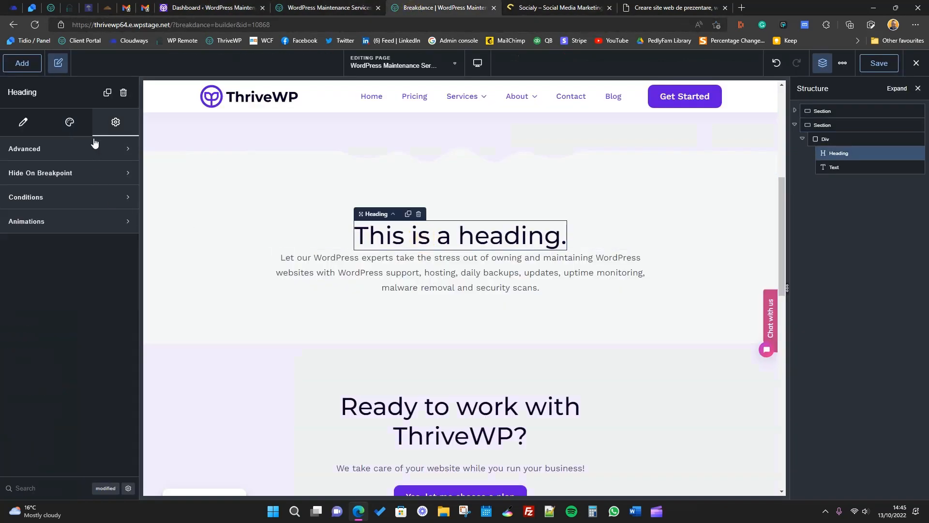
pyautogui.click(22, 121)
pyautogui.moveTo(68, 166); pyautogui.dragTo(2, 170)
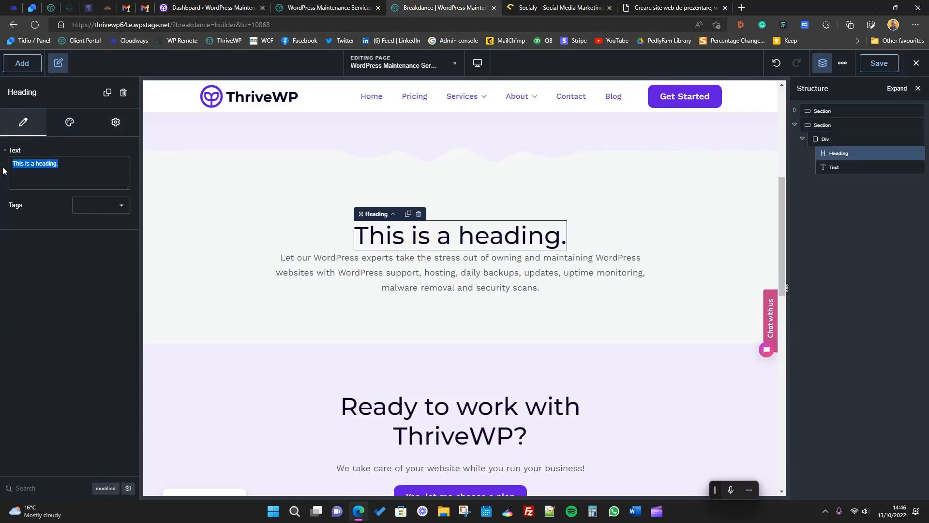
pyautogui.write('Expert Word')
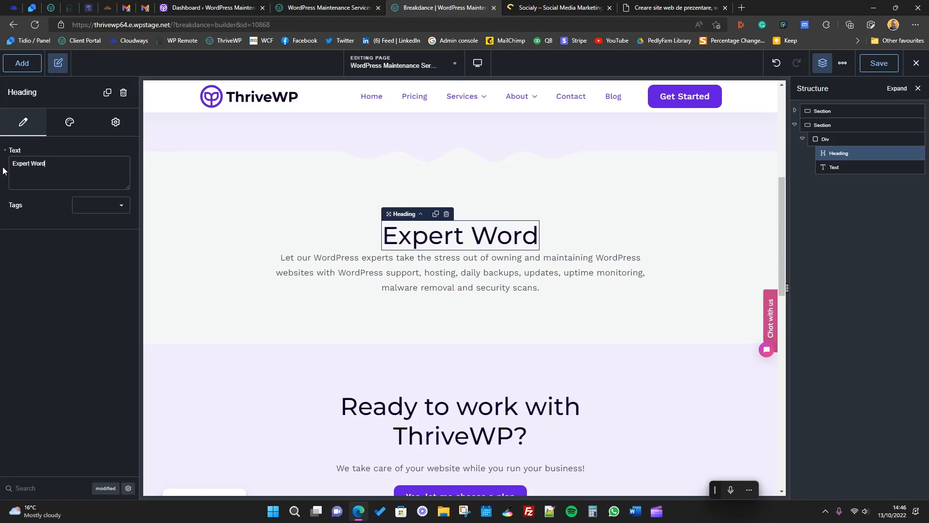
pyautogui.write('Press Manba')
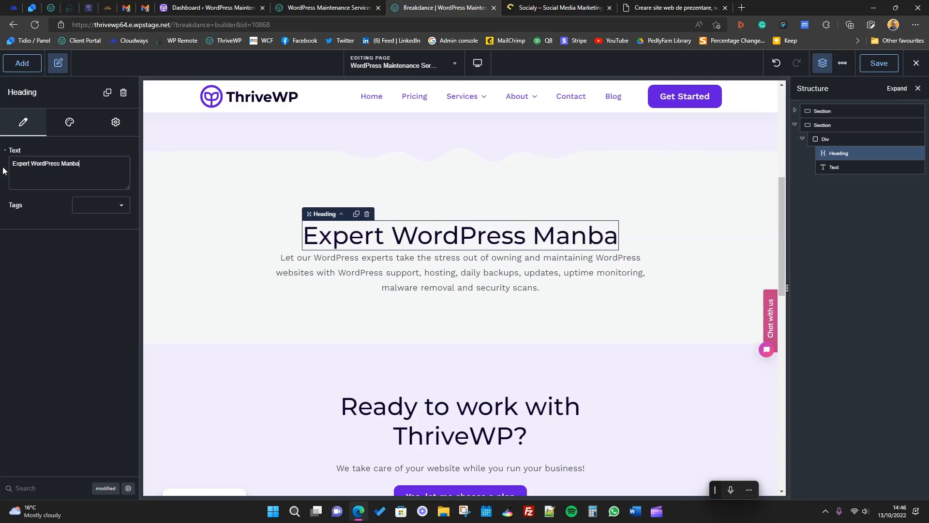
pyautogui.press('BackSpace')
pyautogui.press('BackSpace')
pyautogui.write('agement')
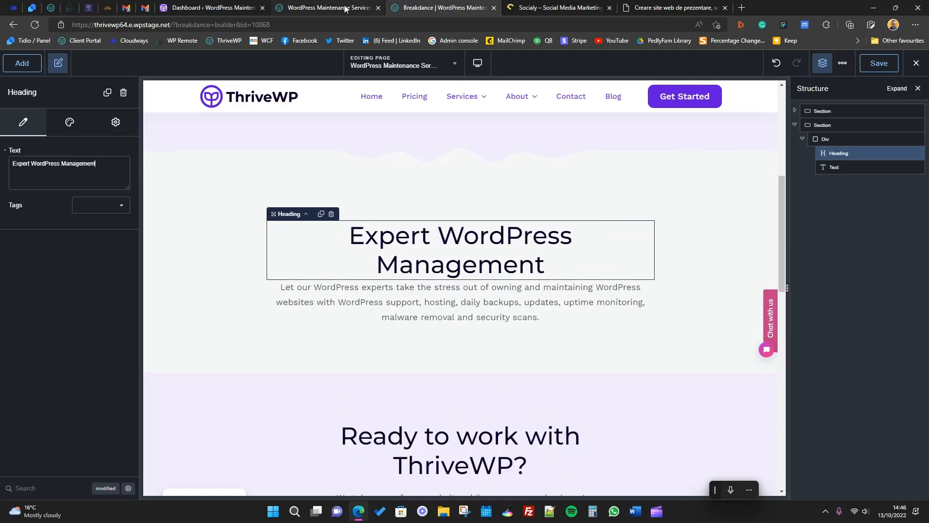
# - Set the intro heading's font size to 35 px
pyautogui.click(70, 121)
pyautogui.click(95, 198)
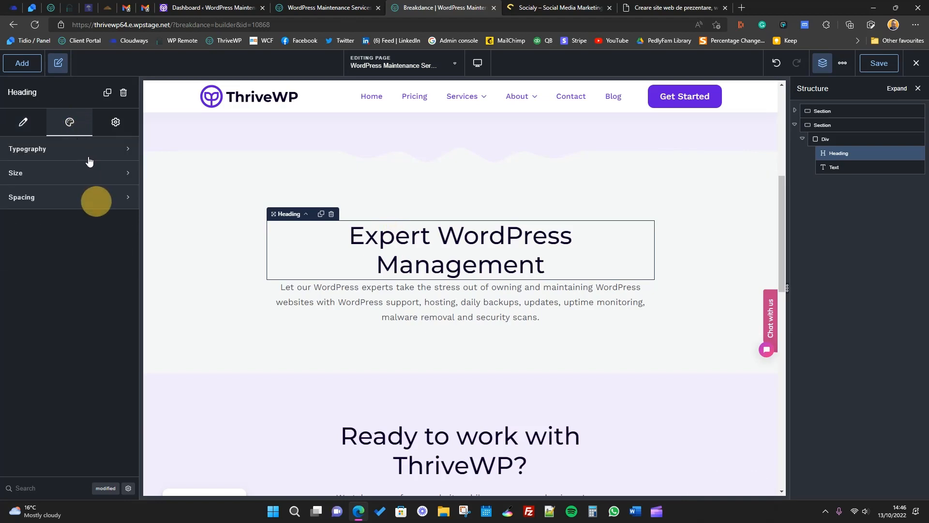
pyautogui.click(82, 148)
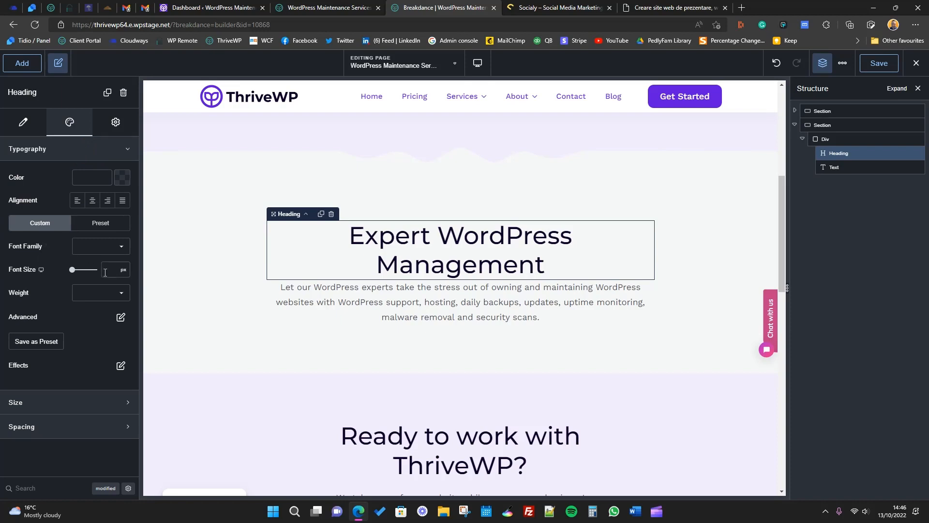
pyautogui.moveTo(74, 269); pyautogui.dragTo(80, 271)
pyautogui.click(408, 271)
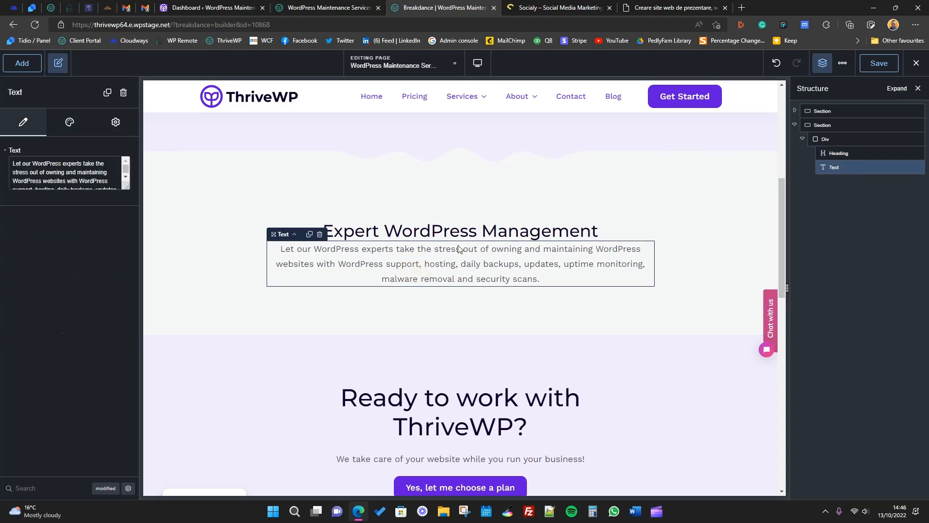
pyautogui.click(443, 235)
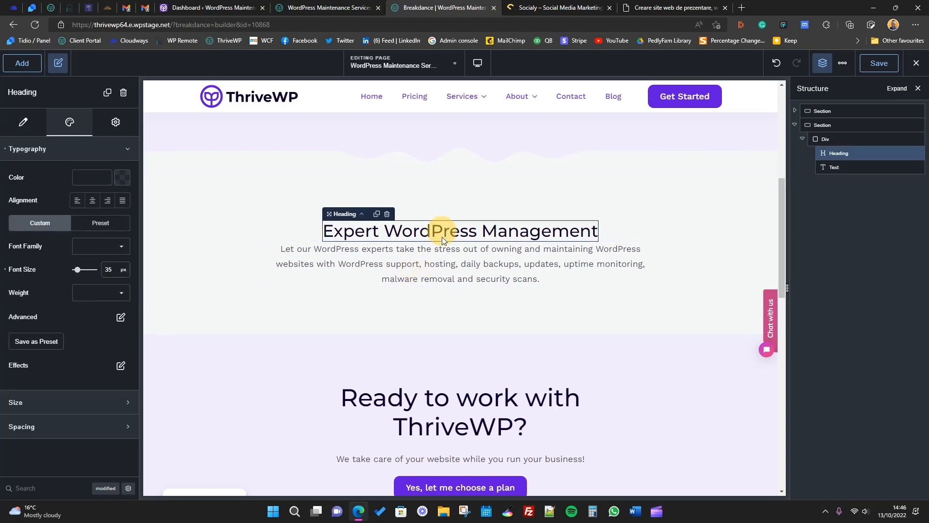
pyautogui.click(466, 261)
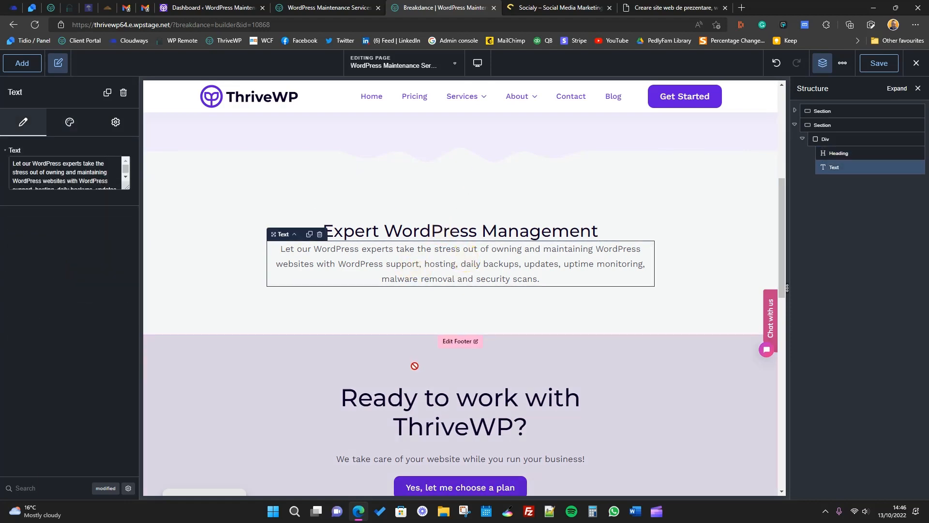
# - Check the intro section against the page around it and the partner logos row on the live ThriveWP homepage
pyautogui.scroll(-1, 480, 323)
pyautogui.scroll(6, 455, 333)
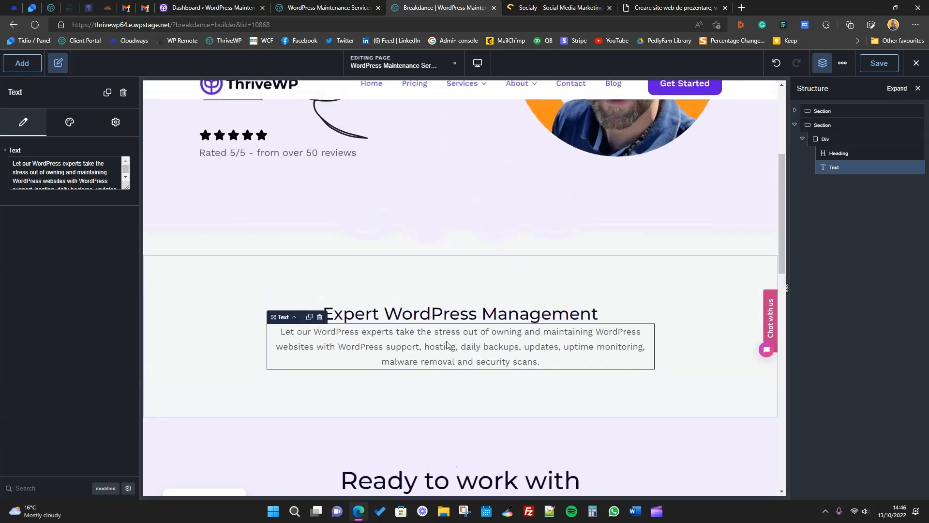
pyautogui.scroll(-5, 440, 346)
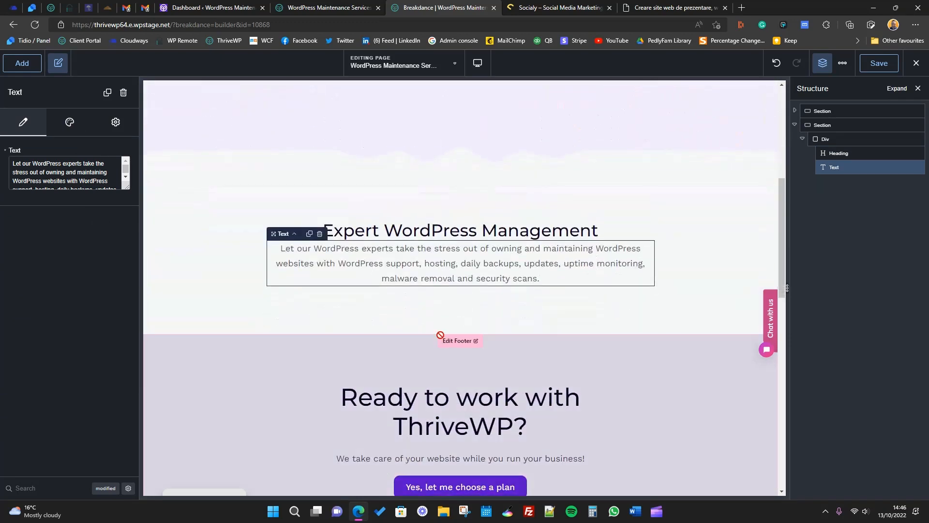
pyautogui.click(349, 3)
pyautogui.scroll(-4, 419, 235)
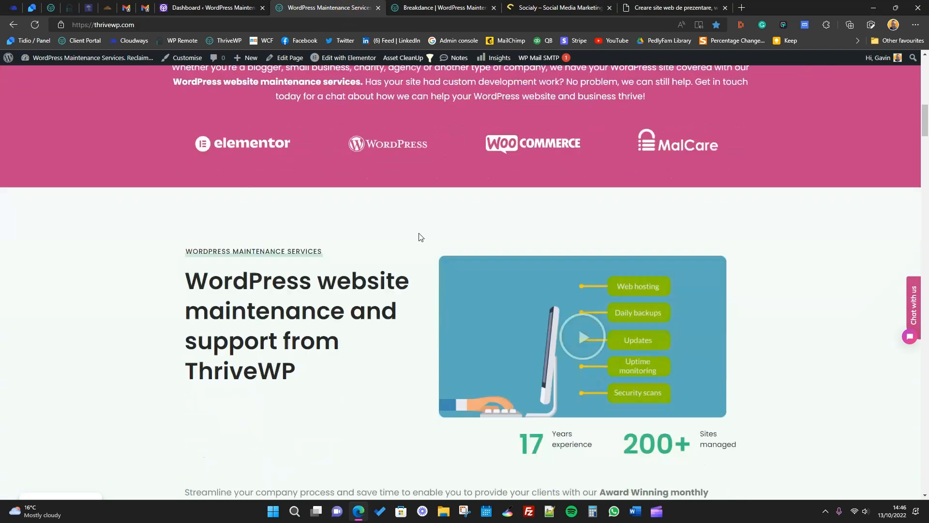
pyautogui.scroll(3, 425, 233)
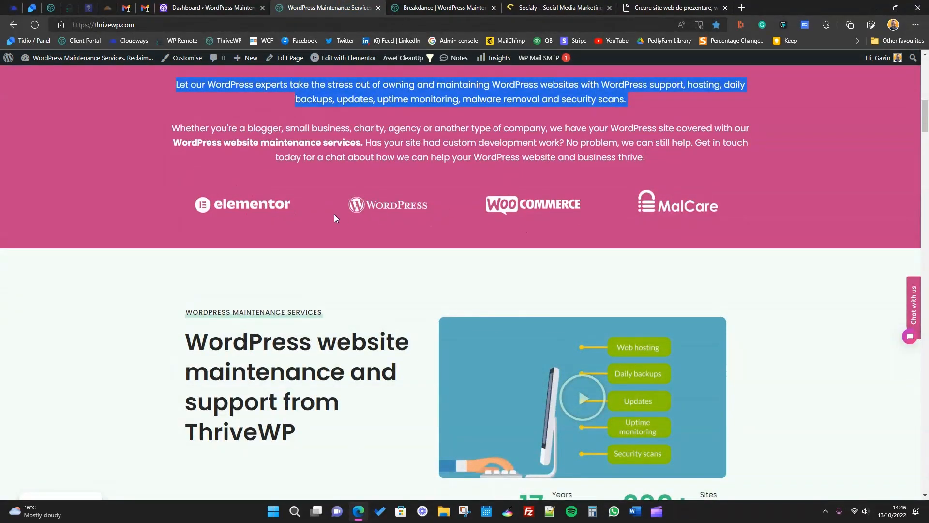
# - Return to the Breakdance builder and add a Logo List element below the intro text
pyautogui.click(425, 4)
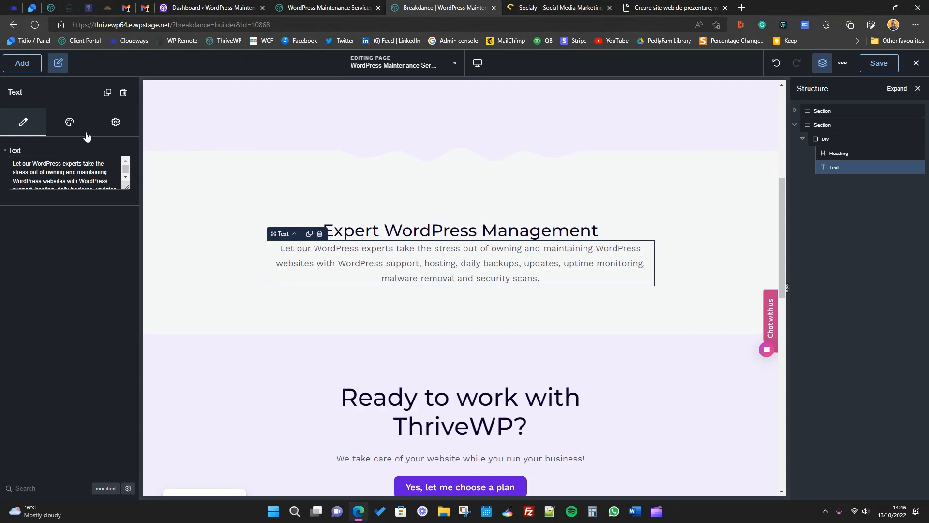
pyautogui.click(22, 63)
pyautogui.write('logo')
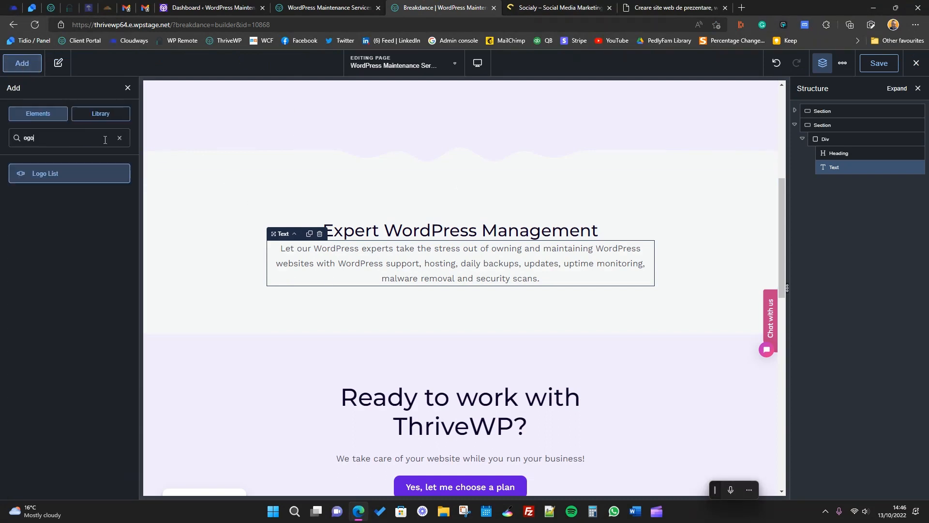
pyautogui.moveTo(40, 174); pyautogui.dragTo(401, 274)
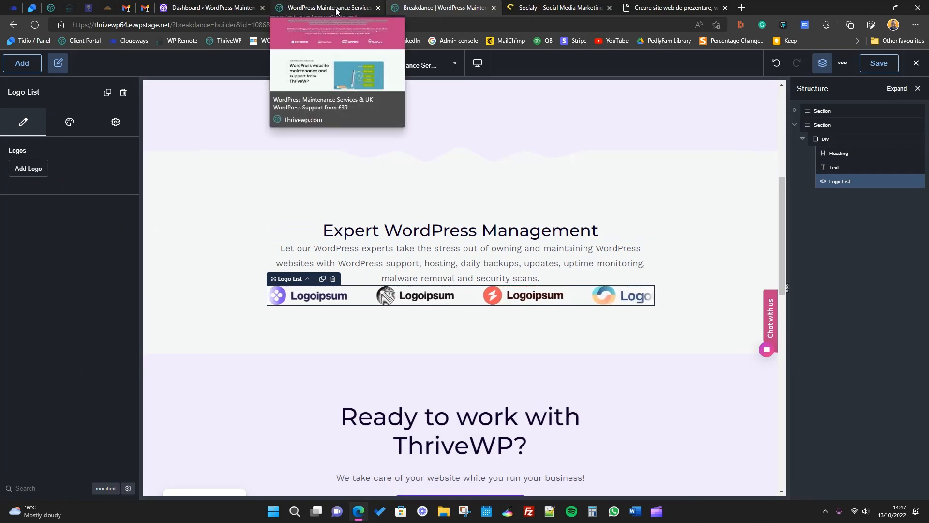
# - Compare with the live ThriveWP logo row, and in Breakdance move the Logo List out of the Div directly into the section
pyautogui.click(336, 8)
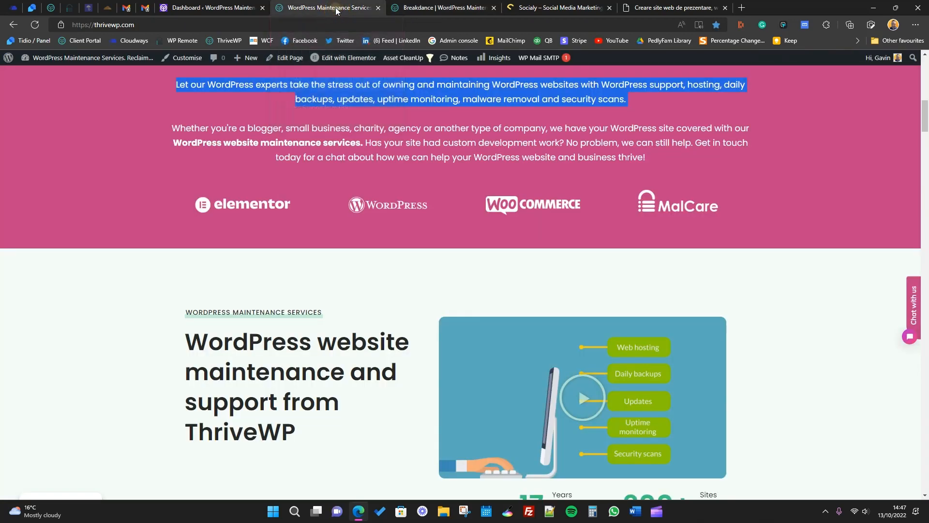
pyautogui.click(415, 5)
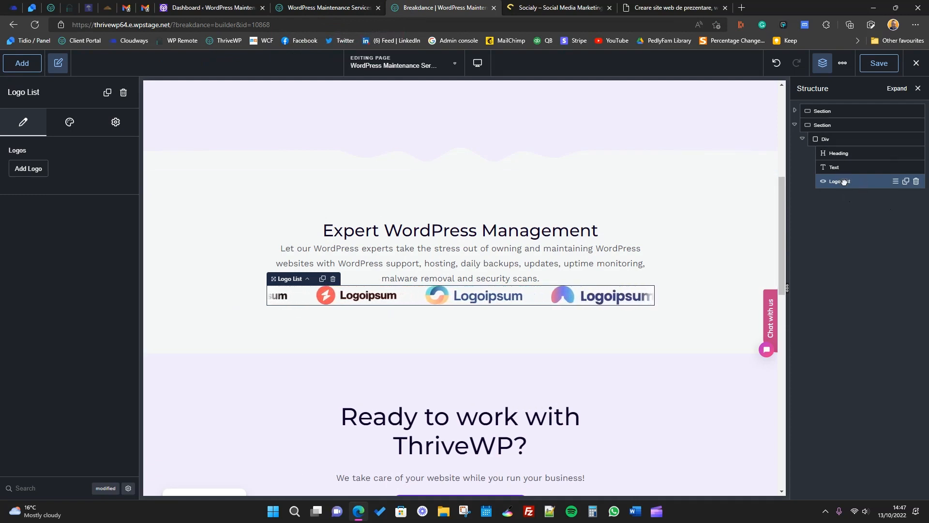
pyautogui.moveTo(843, 182); pyautogui.dragTo(804, 183)
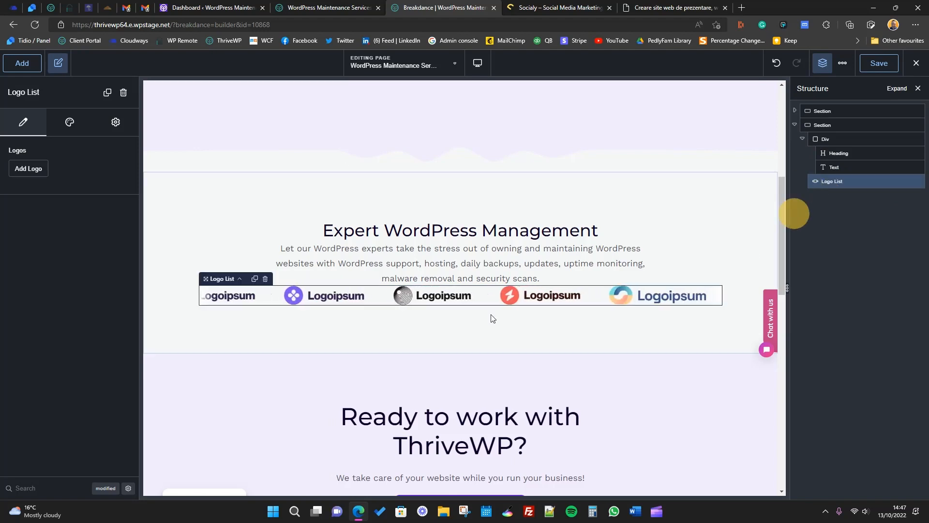
pyautogui.click(821, 125)
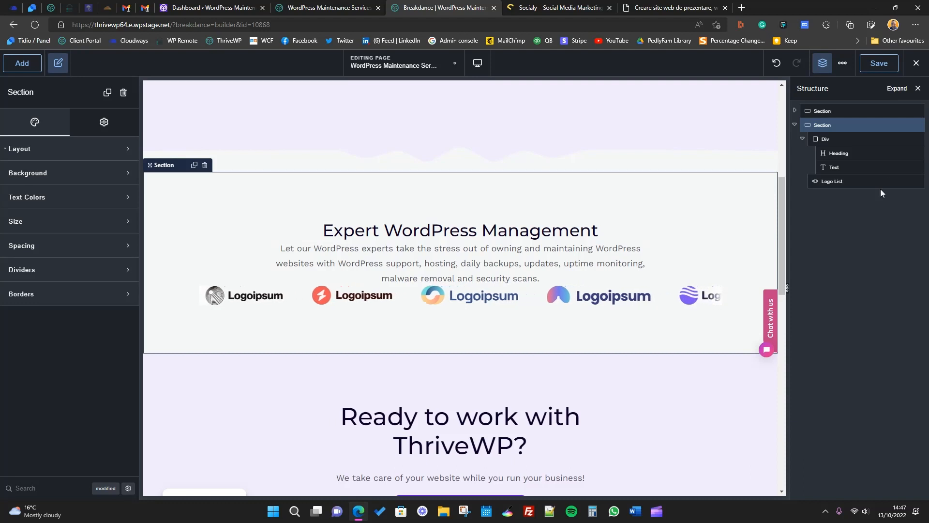
# - Set the top margin of the Logo List's wrapper to 20 px
pyautogui.click(848, 184)
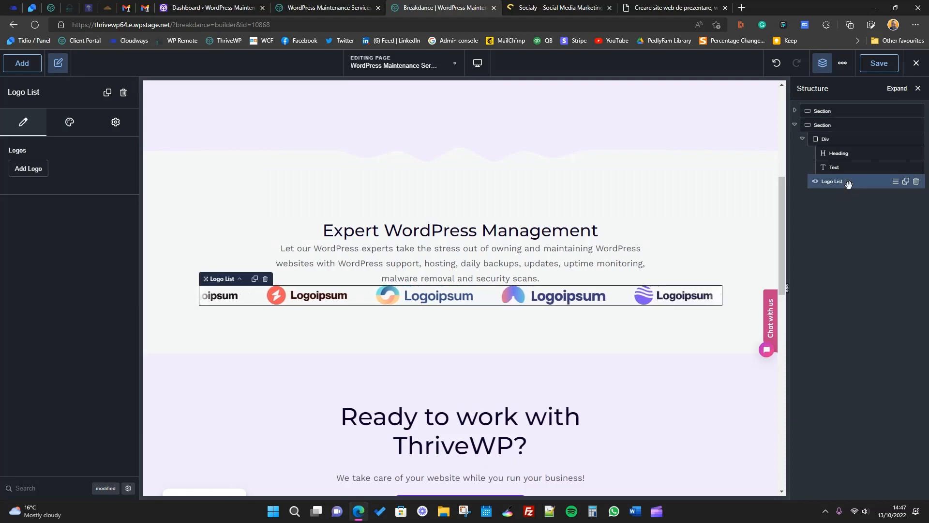
pyautogui.click(112, 126)
pyautogui.click(83, 125)
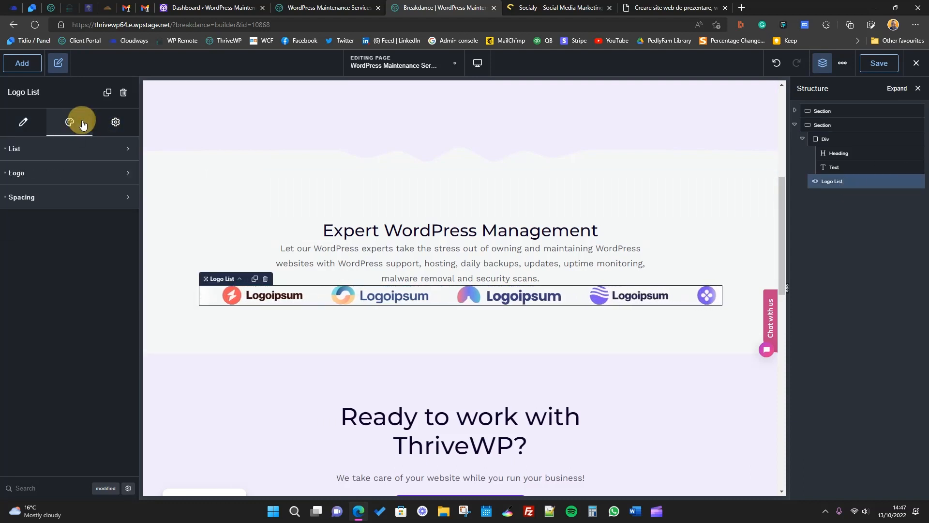
pyautogui.click(116, 122)
pyautogui.click(95, 147)
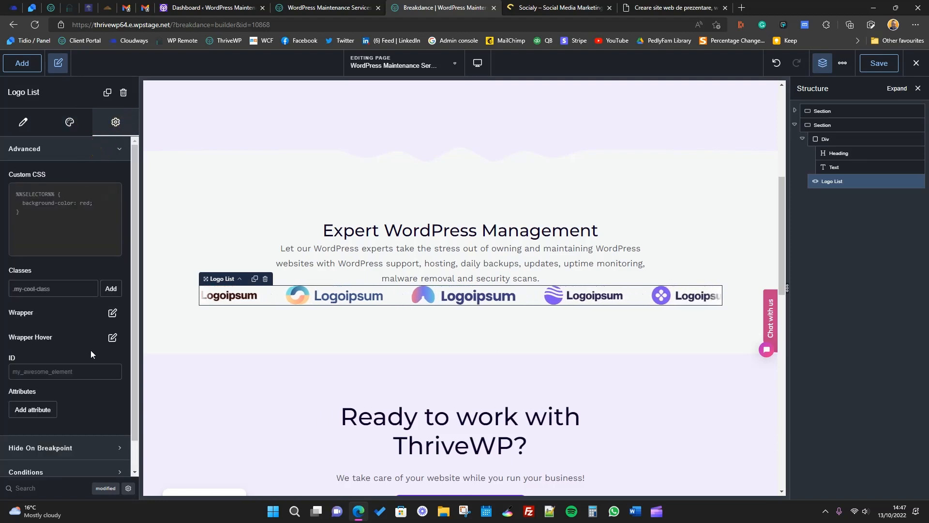
pyautogui.scroll(-1, 89, 366)
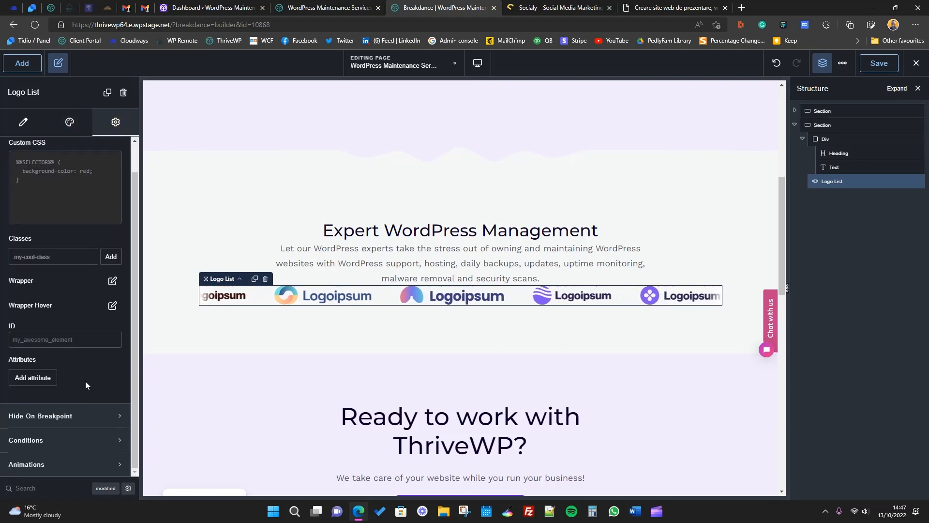
pyautogui.click(113, 281)
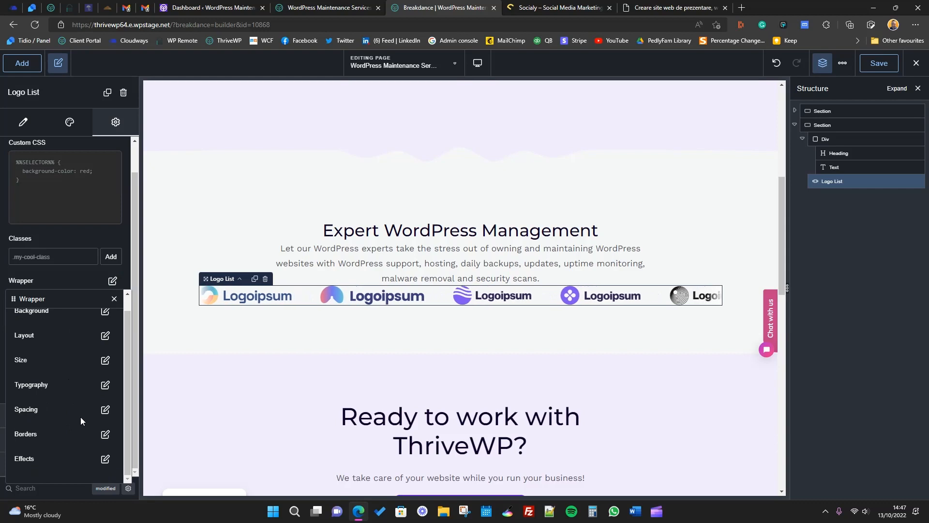
pyautogui.click(105, 409)
pyautogui.click(68, 348)
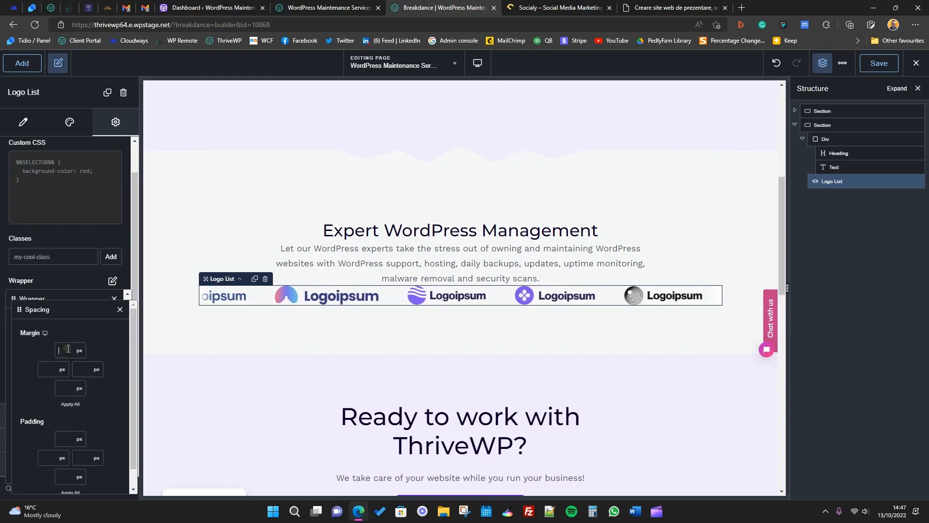
pyautogui.write('20')
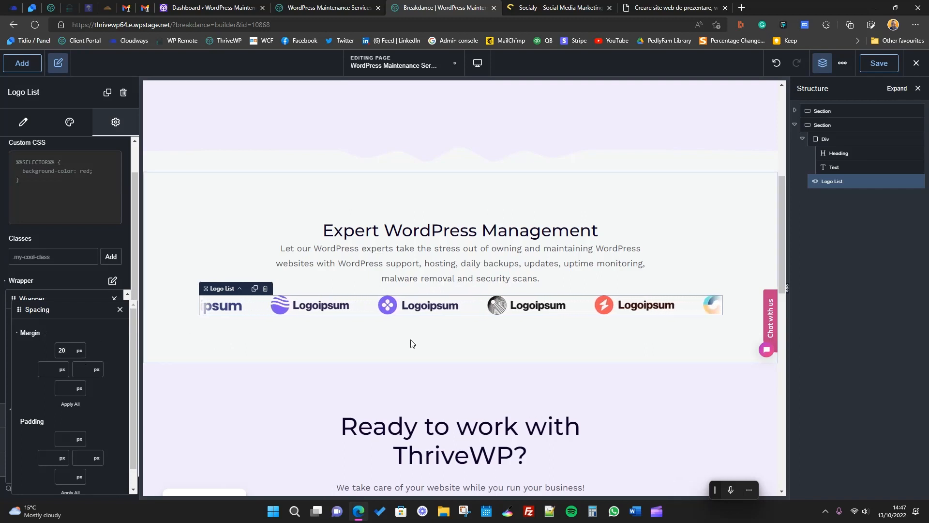
pyautogui.click(333, 305)
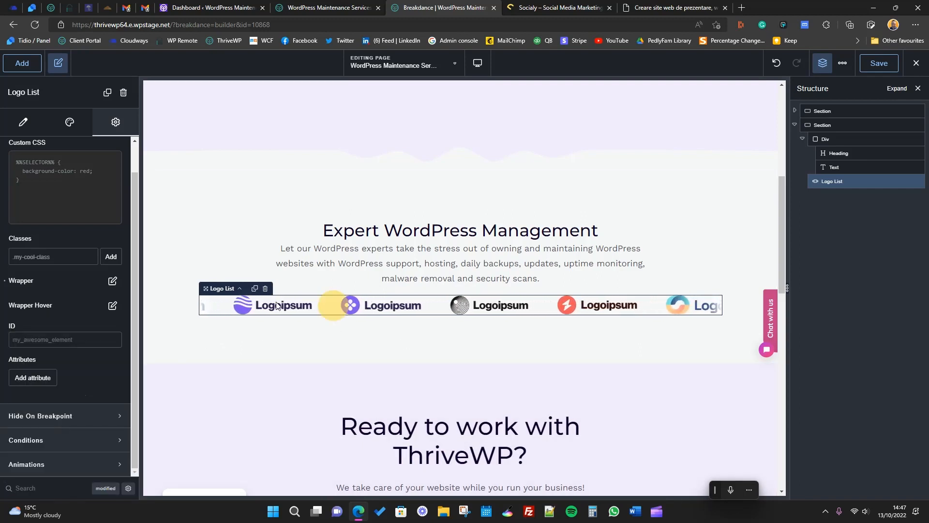
# - Add the white WordPress, WooCommerce, MalCare and Elementor images from the Media Library to the Logo List
pyautogui.click(23, 122)
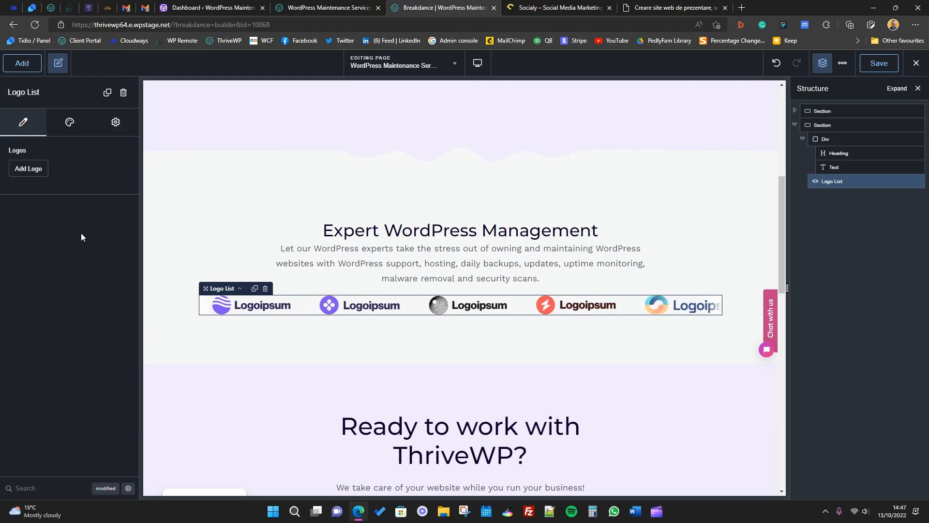
pyautogui.click(33, 171)
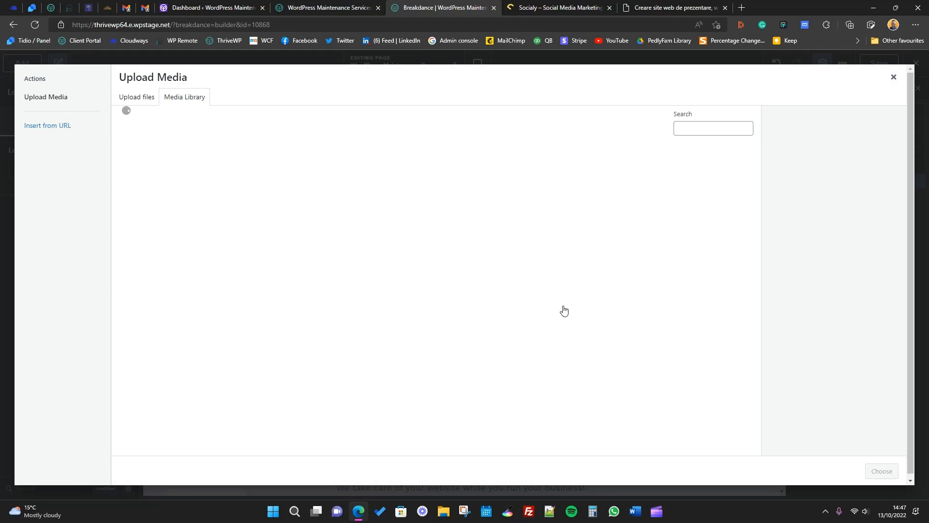
pyautogui.scroll(-10, 623, 306)
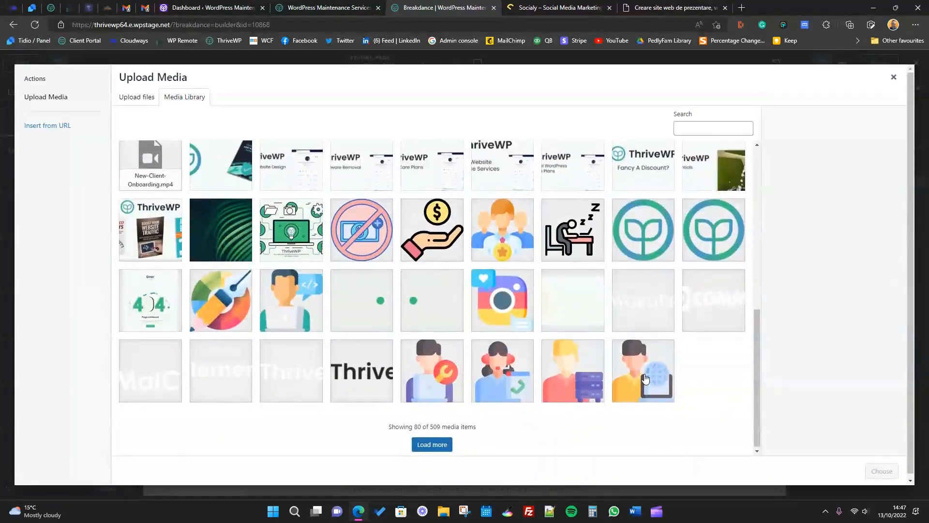
pyautogui.click(660, 308)
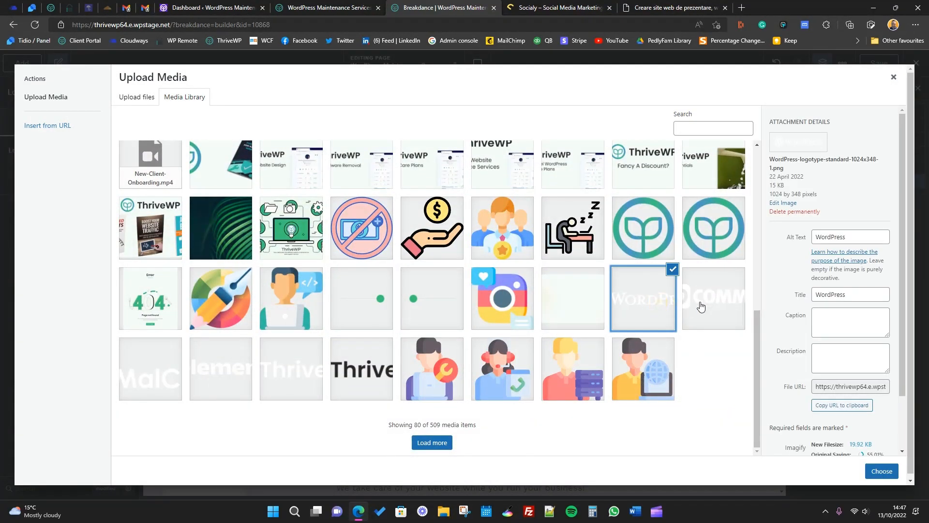
pyautogui.keyDown('shift'); pyautogui.click(231, 390); pyautogui.keyUp('shift')
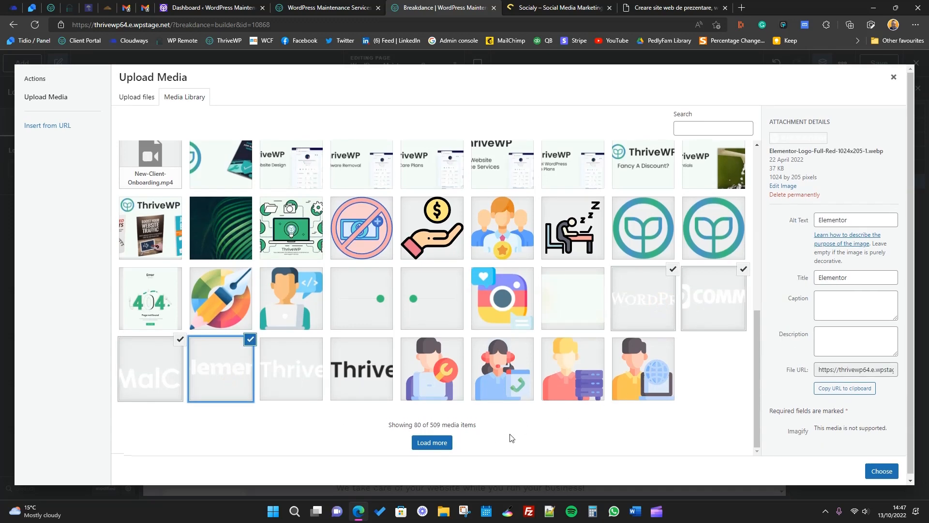
pyautogui.click(438, 443)
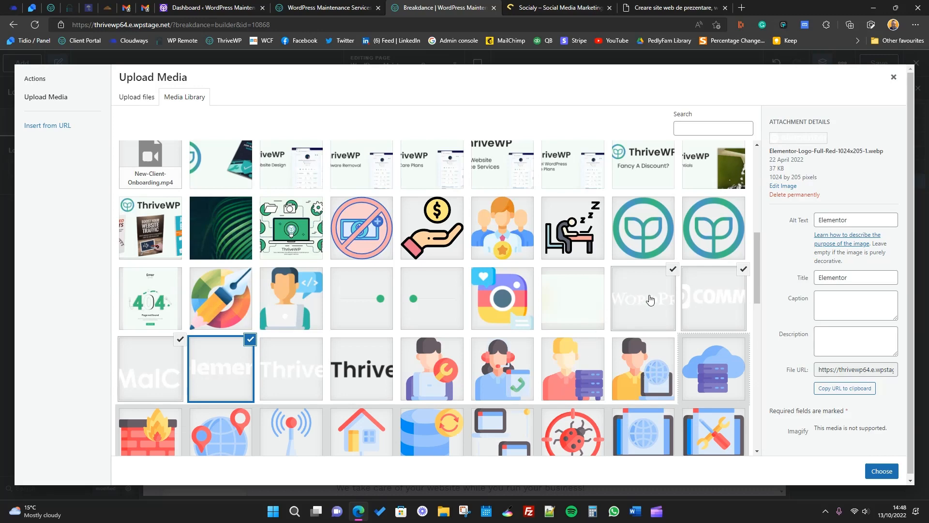
pyautogui.scroll(-10, 477, 362)
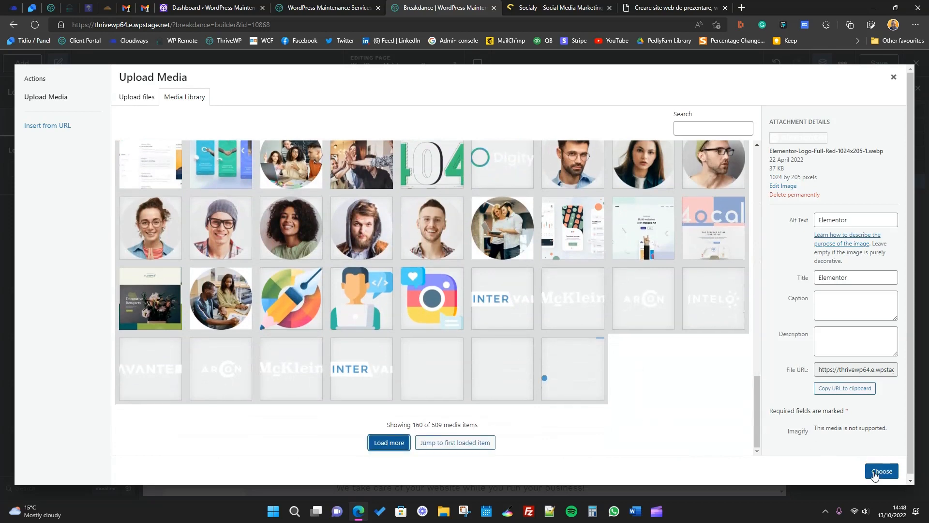
pyautogui.click(877, 471)
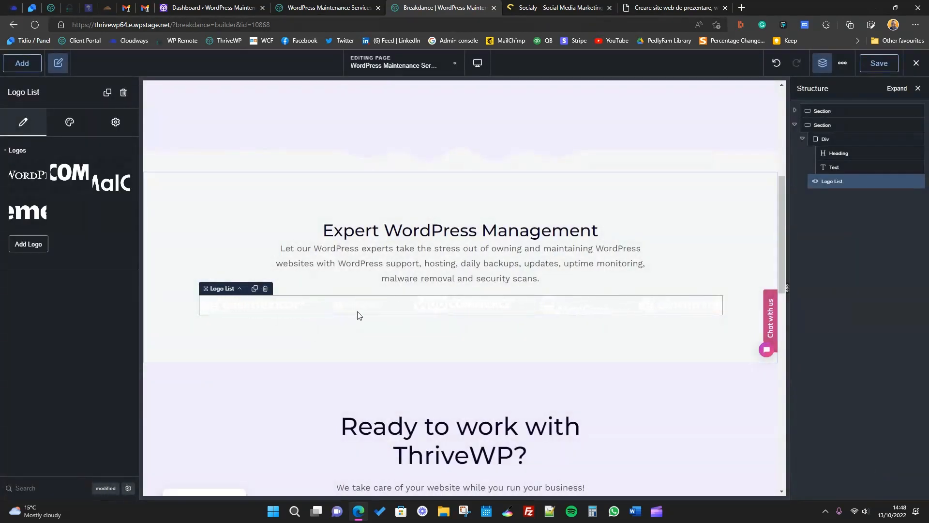
# - Try a red gradient overlay on the Logo List, and set the overlay colour to the White preset
pyautogui.moveTo(105, 175)
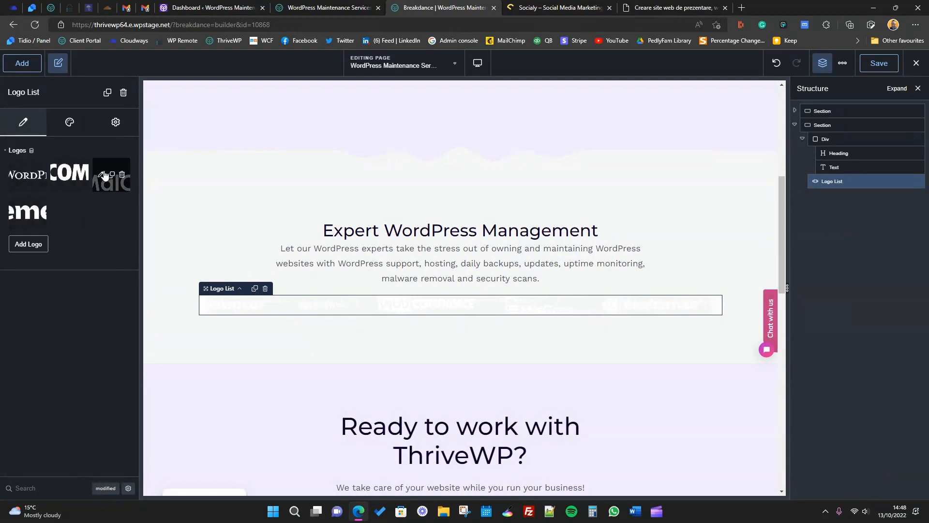
pyautogui.click(68, 129)
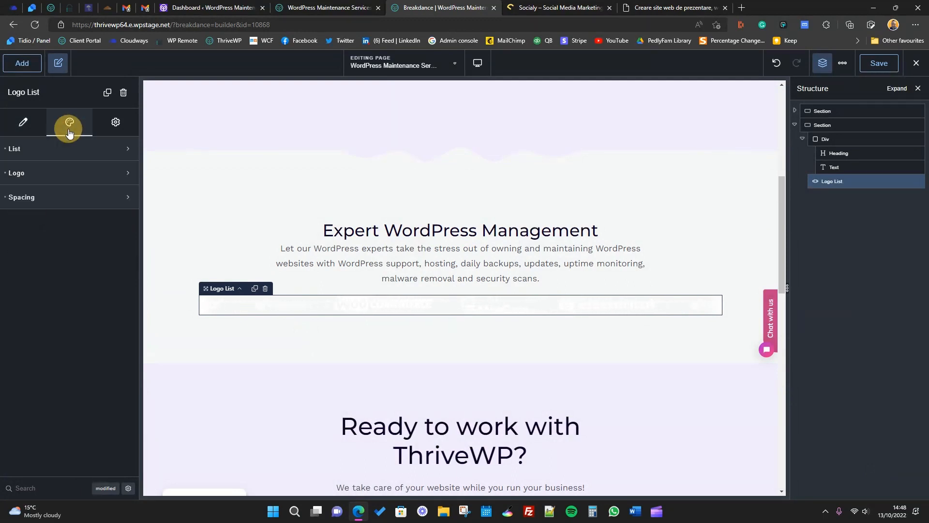
pyautogui.click(92, 174)
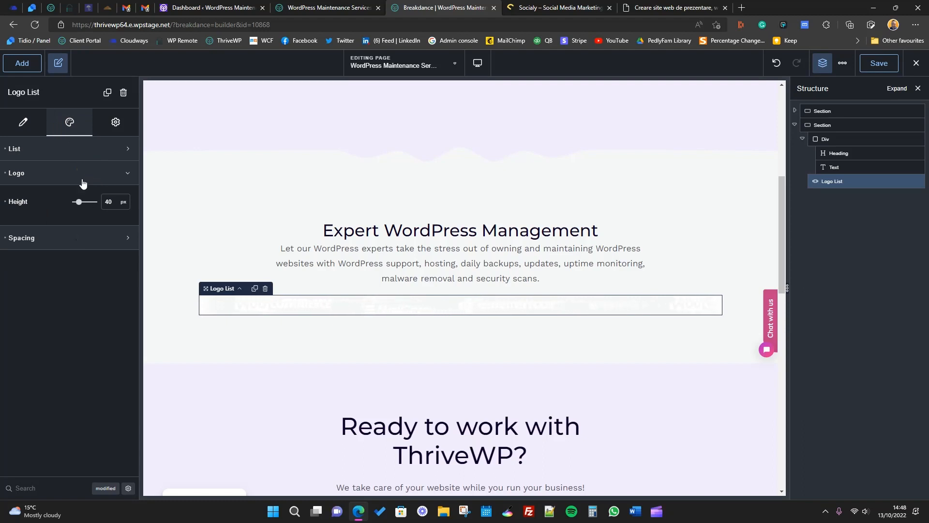
pyautogui.click(80, 154)
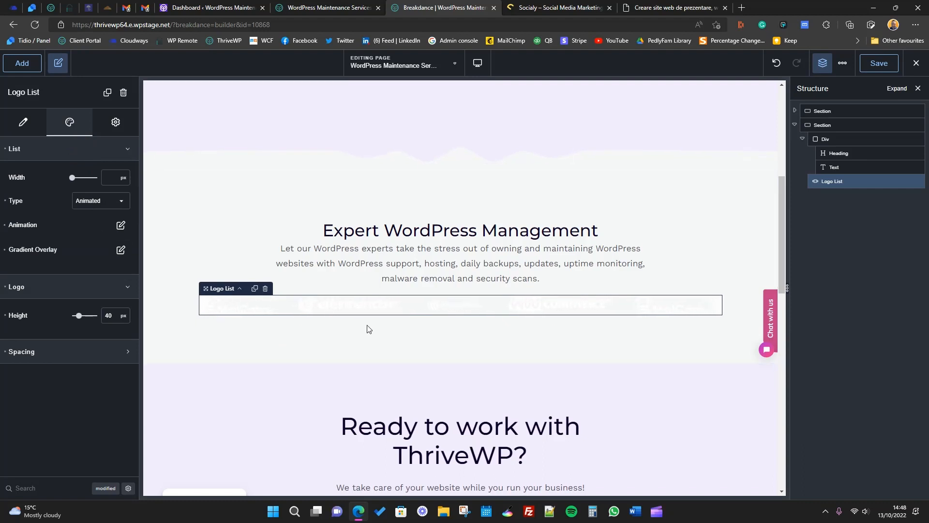
pyautogui.click(121, 250)
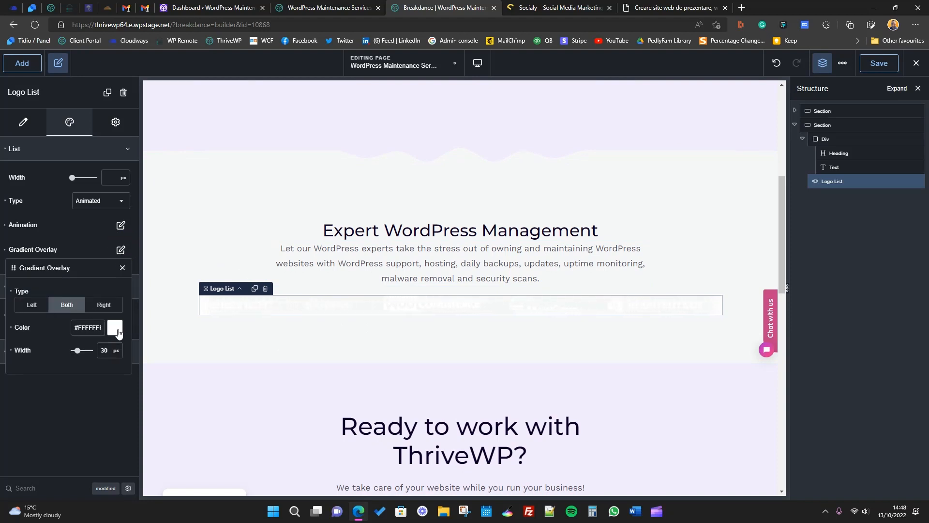
pyautogui.click(116, 328)
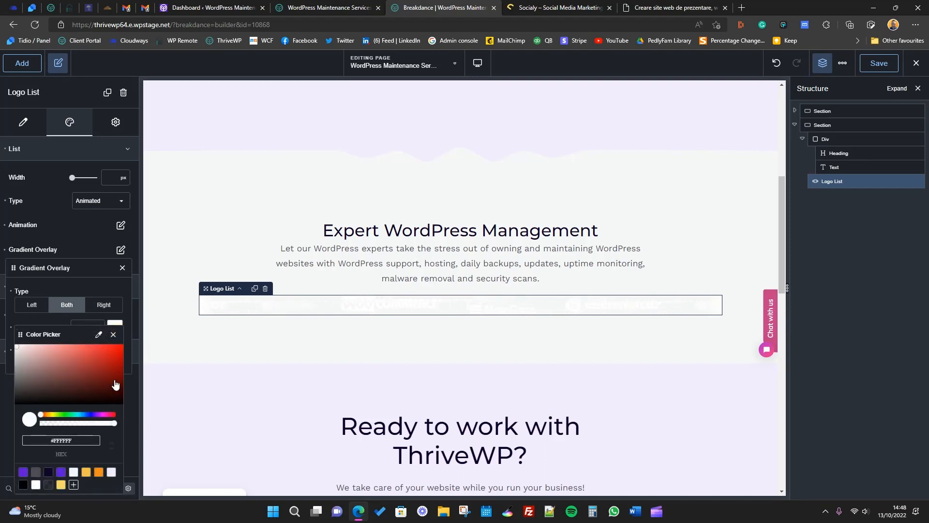
pyautogui.click(114, 360)
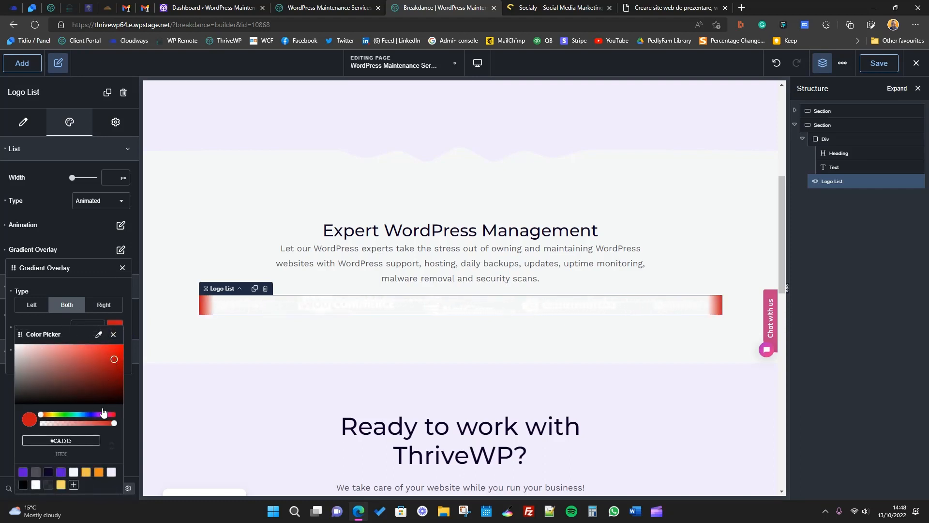
pyautogui.click(36, 485)
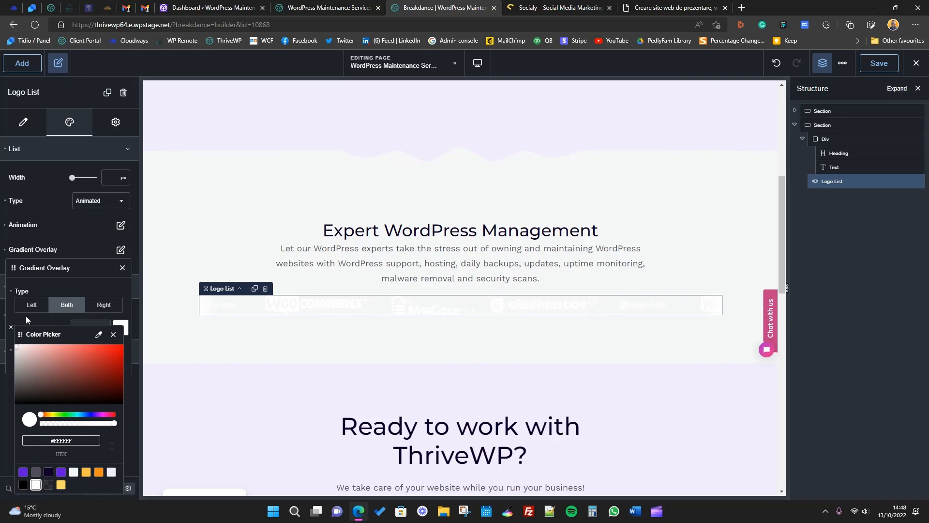
pyautogui.click(54, 288)
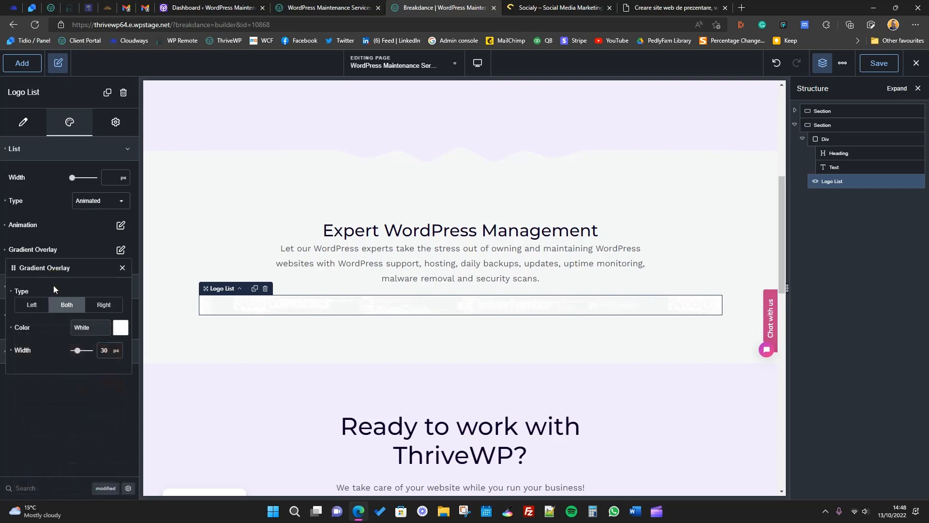
pyautogui.click(122, 269)
# - Check the Logo List's spacing and advanced settings, and return to its list of logo images
pyautogui.click(79, 358)
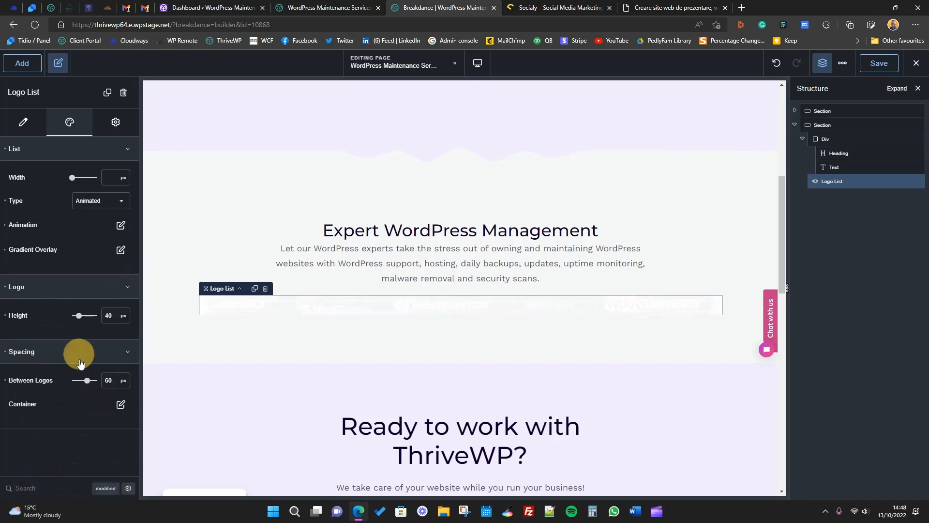
pyautogui.click(115, 121)
pyautogui.scroll(-2, 60, 231)
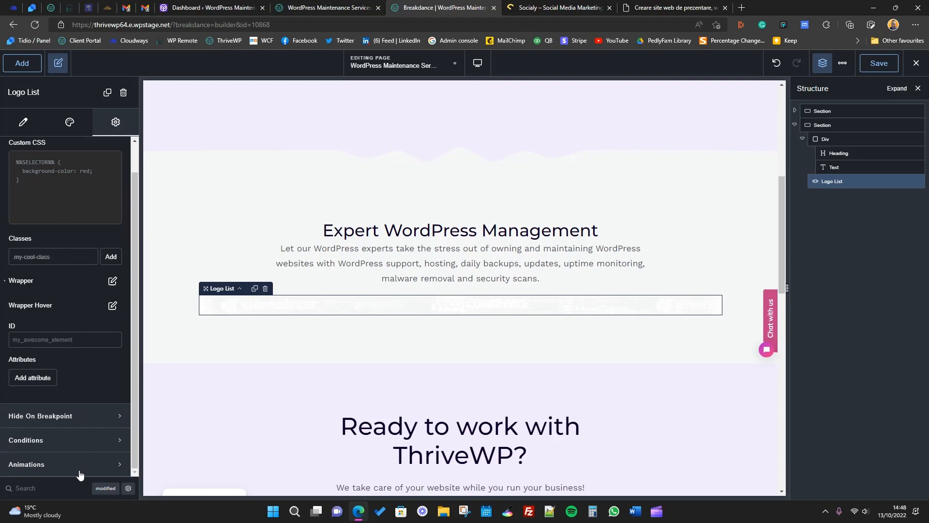
pyautogui.scroll(1, 75, 364)
pyautogui.click(23, 121)
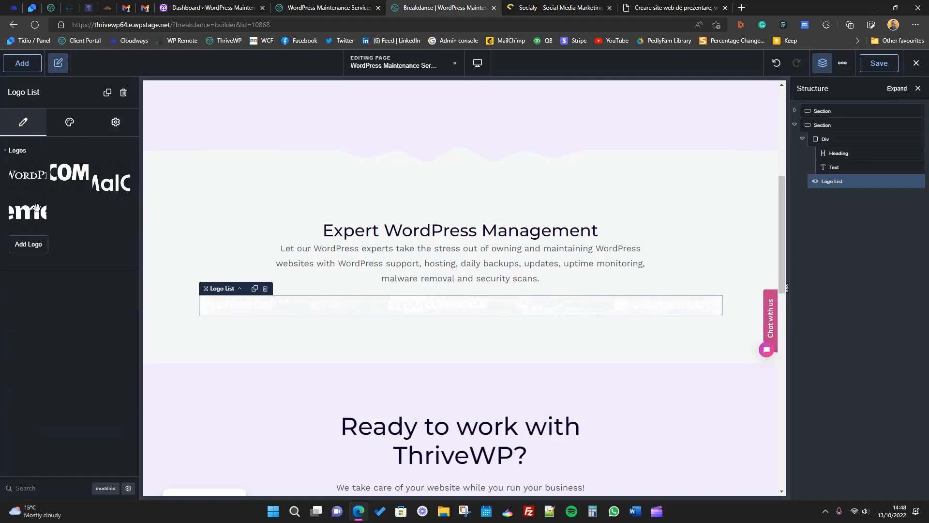
# - Check the Logo List's list, logo and spacing design settings, and delete the Logo List from the intro section
pyautogui.click(69, 123)
pyautogui.click(99, 153)
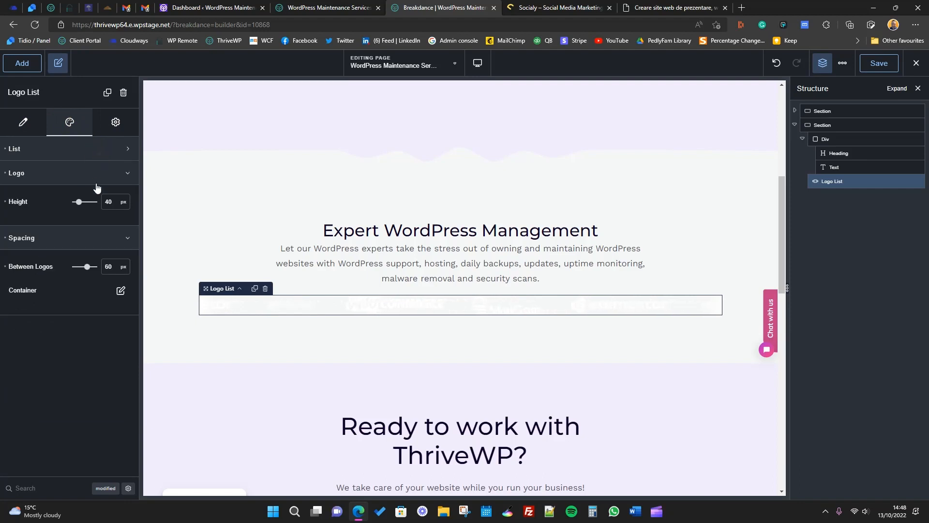
pyautogui.click(95, 170)
pyautogui.click(87, 198)
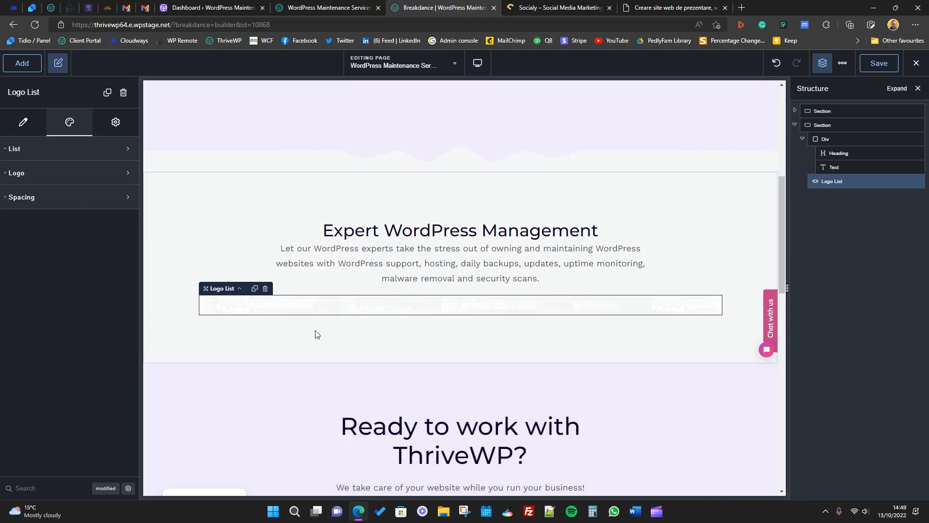
pyautogui.scroll(-3, 305, 335)
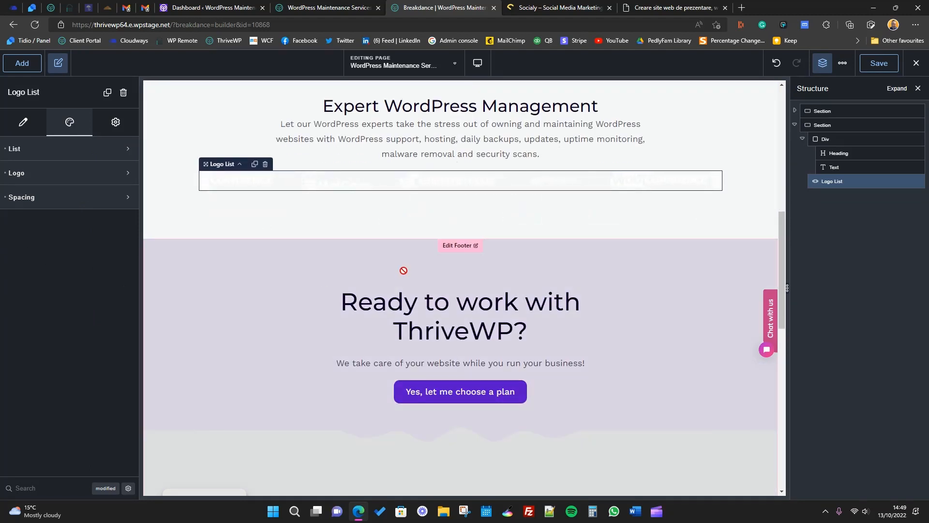
pyautogui.scroll(3, 394, 294)
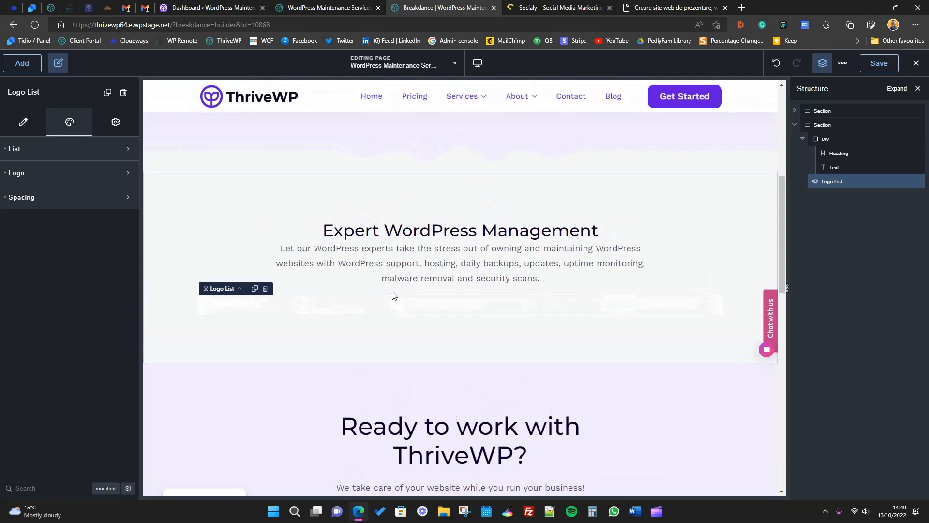
pyautogui.click(265, 288)
# - Examine the live ThriveWP homepage's partner logos, maintenance services heading with video, and the service cards beneath them
pyautogui.click(338, 8)
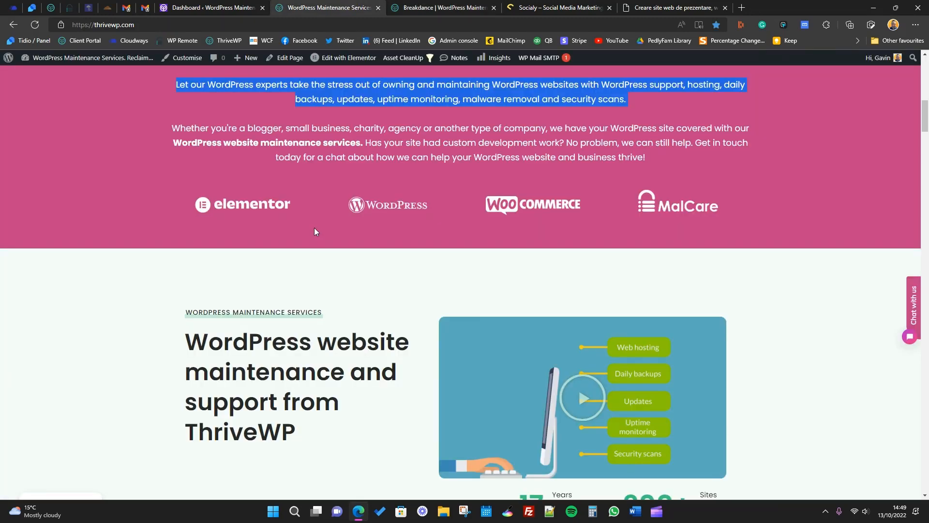
pyautogui.scroll(-3, 315, 292)
pyautogui.scroll(1, 318, 289)
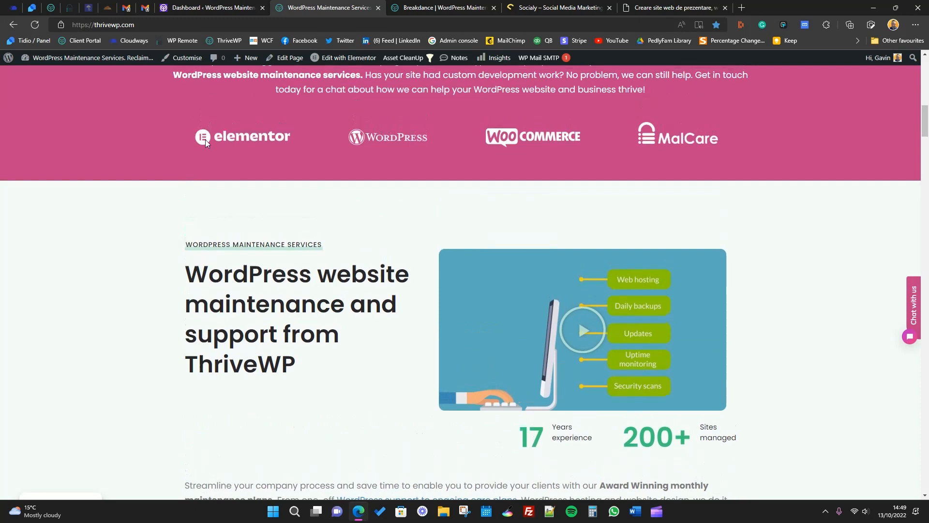
pyautogui.scroll(-1, 356, 288)
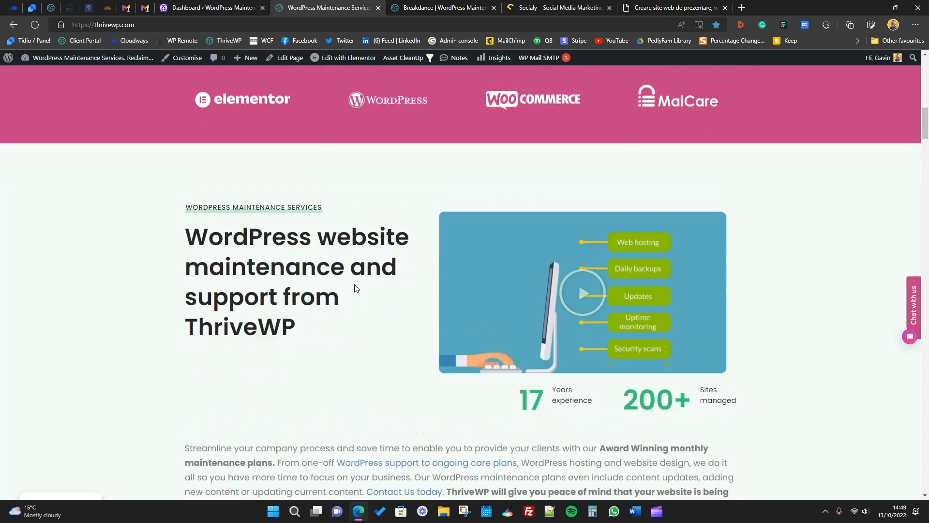
pyautogui.scroll(-3, 361, 288)
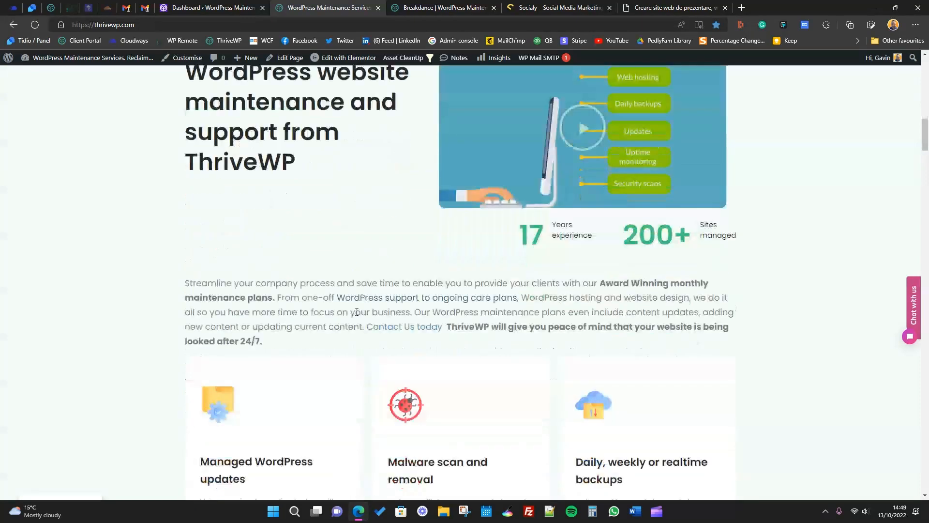
pyautogui.scroll(3, 358, 310)
pyautogui.scroll(-10, 408, 329)
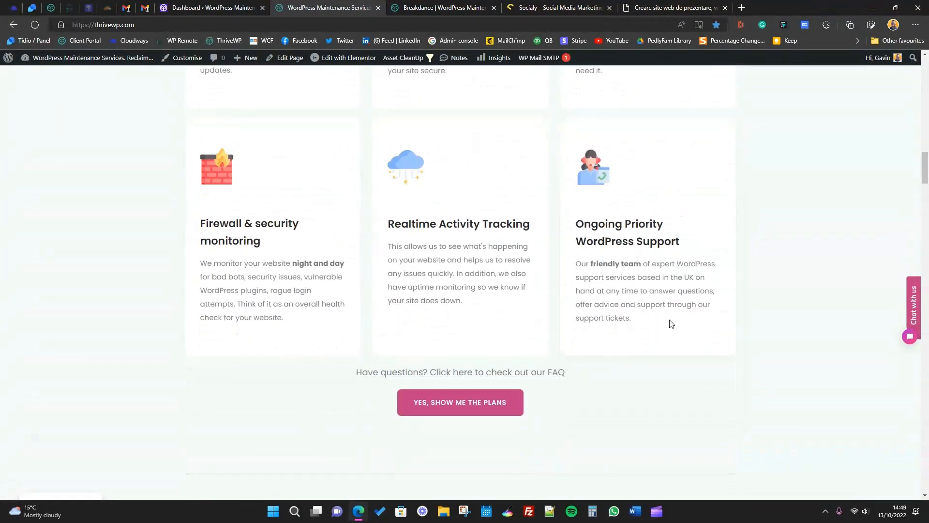
pyautogui.scroll(10, 339, 406)
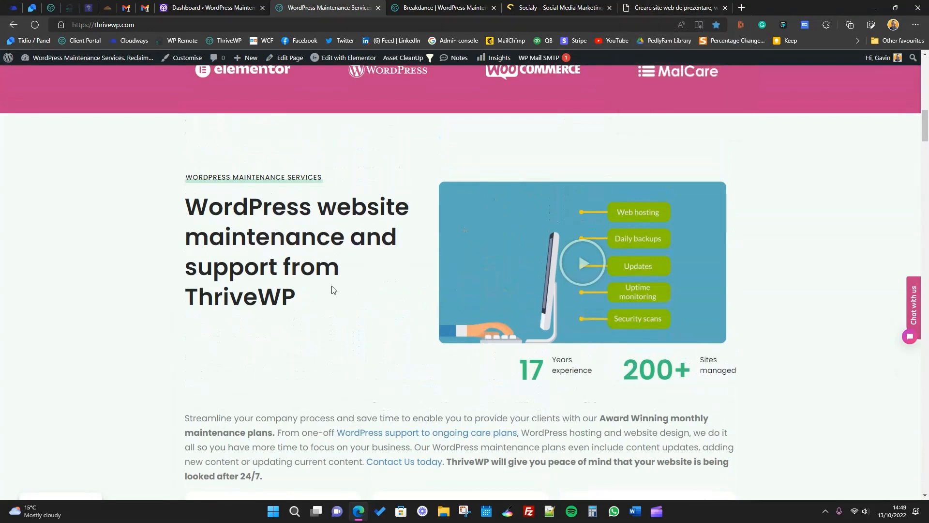
pyautogui.scroll(1, 334, 290)
# - Compare the layout of the service cards on the websty.md page with the service cards on the live ThriveWP homepage
pyautogui.click(687, 5)
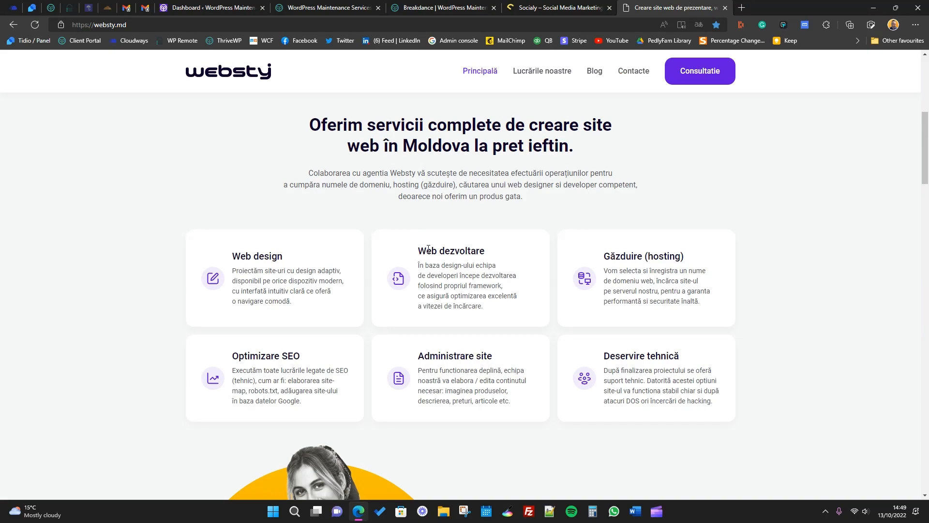
pyautogui.scroll(-4, 433, 252)
pyautogui.scroll(-4, 437, 254)
pyautogui.scroll(5, 439, 262)
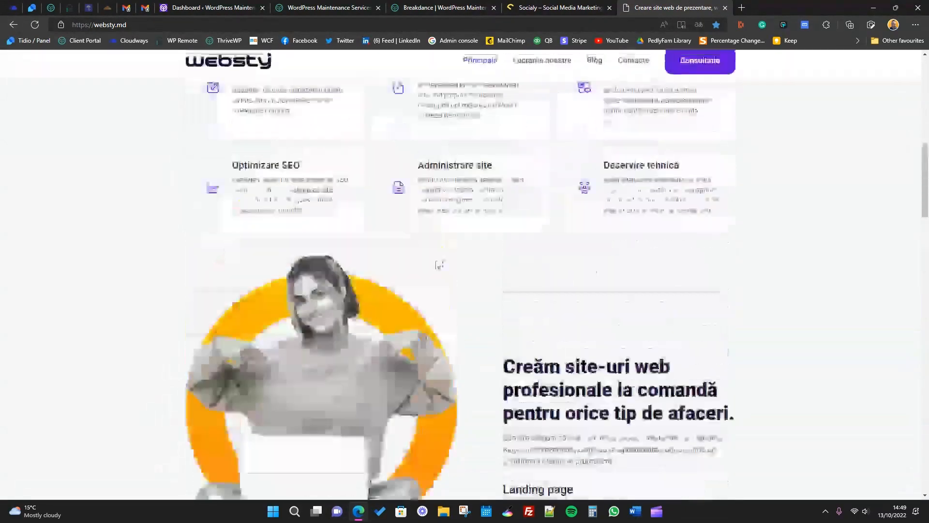
pyautogui.scroll(2, 438, 265)
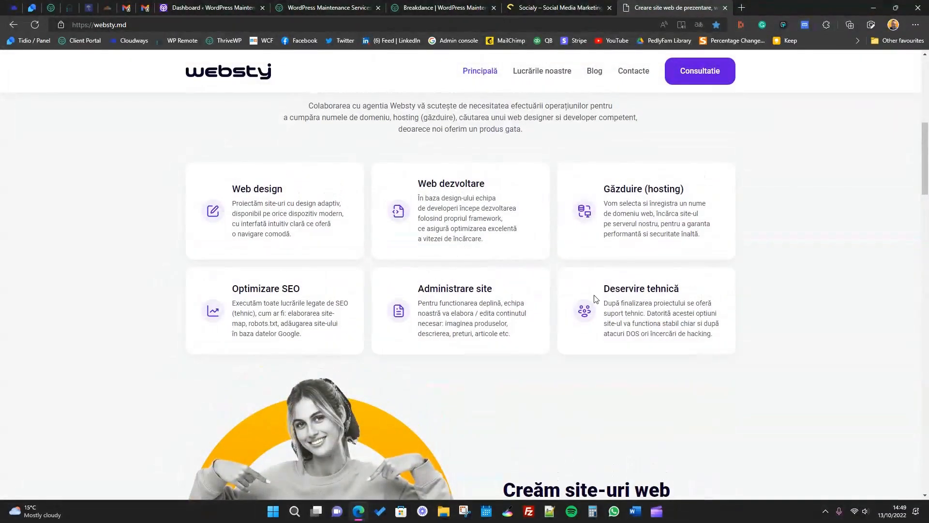
pyautogui.click(329, 7)
pyautogui.scroll(-5, 302, 303)
pyautogui.scroll(5, 472, 311)
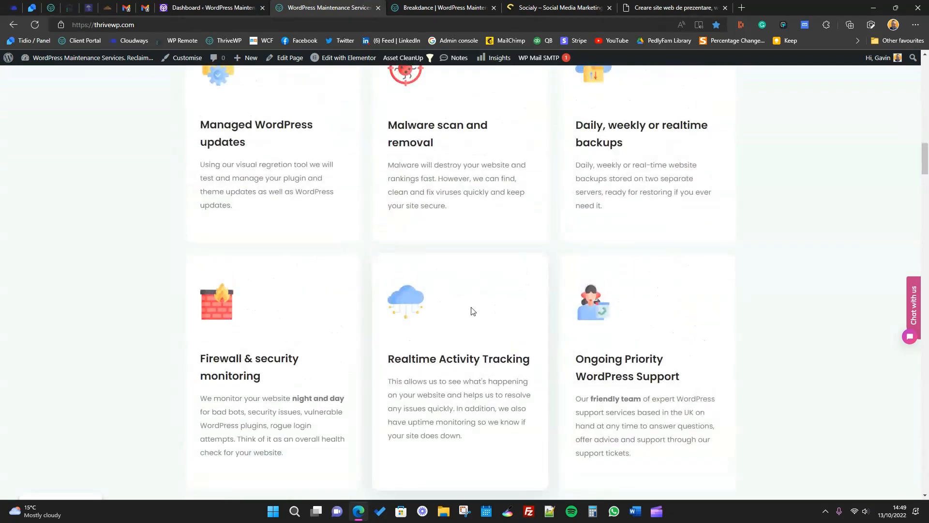
pyautogui.click(687, 8)
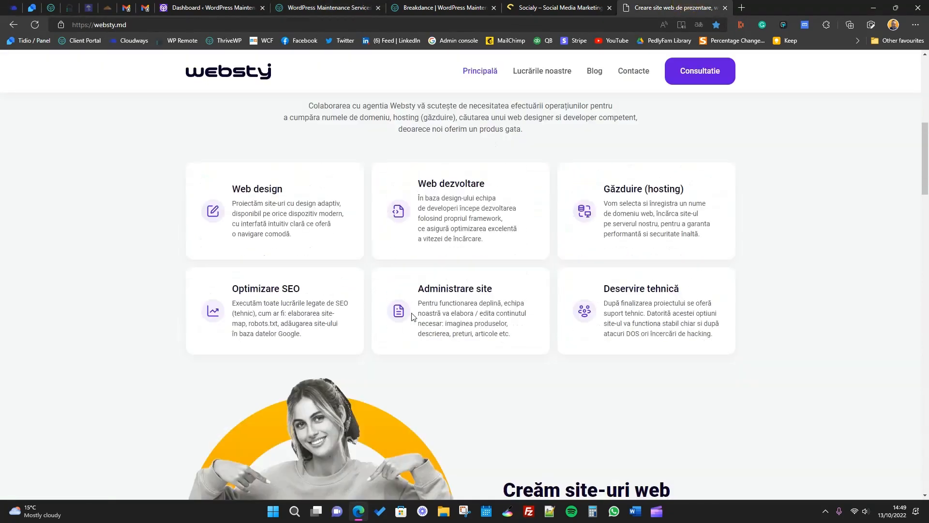
pyautogui.click(336, 6)
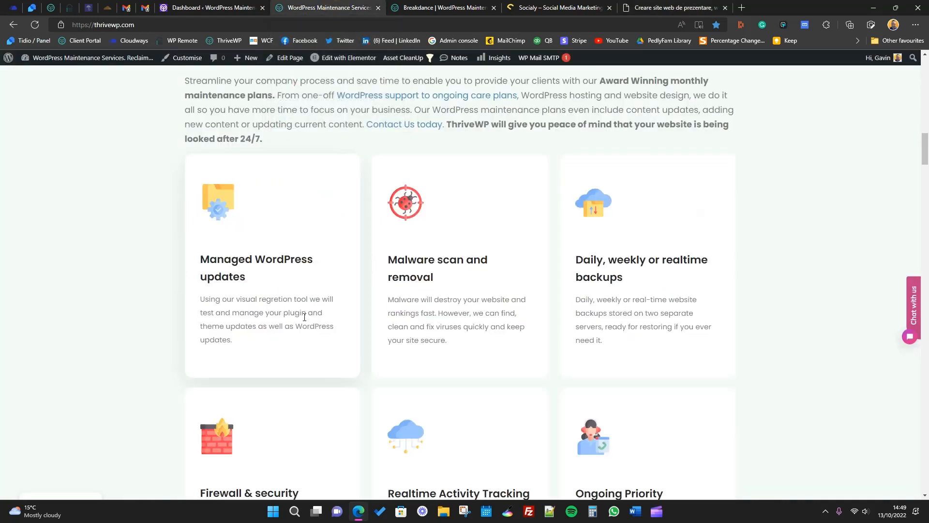
# - Select the heading "WordPress website maintenance and support from ThriveWP" on the live homepage, and return to the Breakdance page
pyautogui.scroll(3, 304, 317)
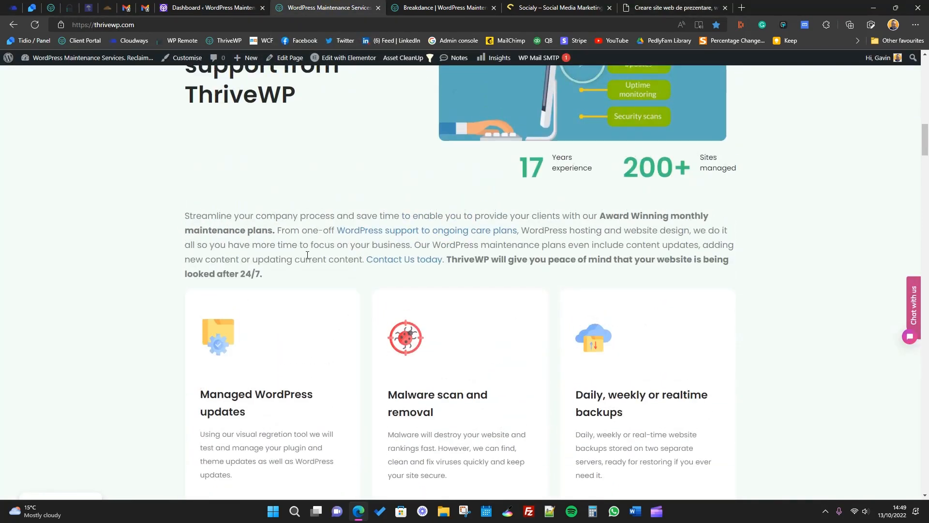
pyautogui.scroll(3, 306, 255)
pyautogui.moveTo(187, 141); pyautogui.dragTo(335, 234)
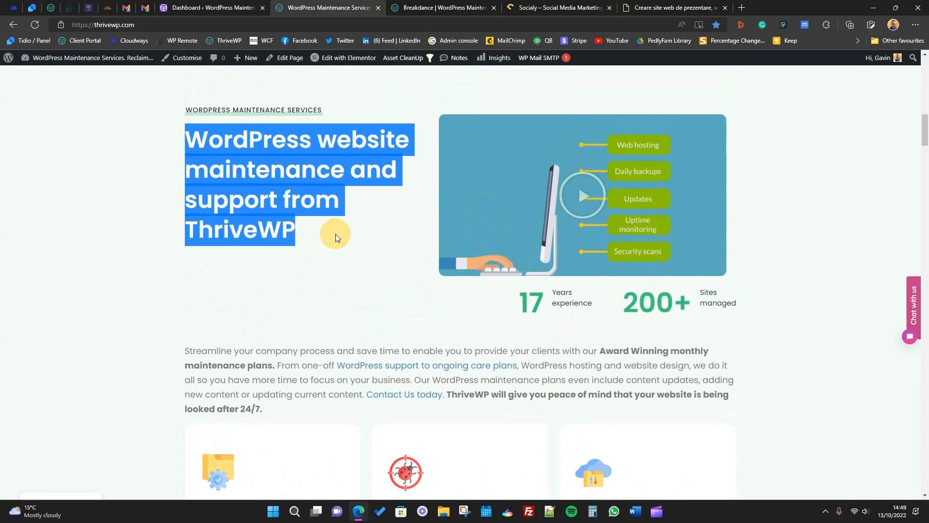
pyautogui.click(434, 6)
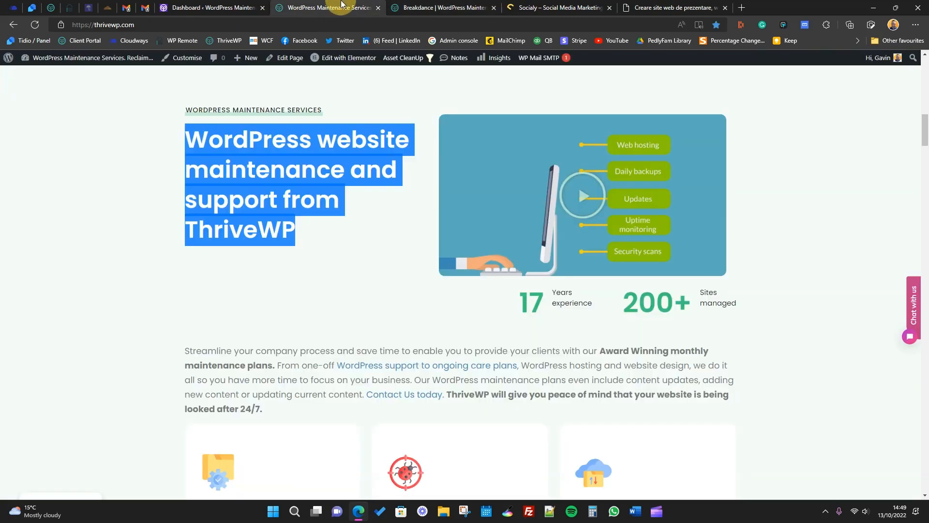
# - Review the live homepage's area around the maintenance services heading, and compare it with the intro section in the Breakdance page
pyautogui.click(339, 8)
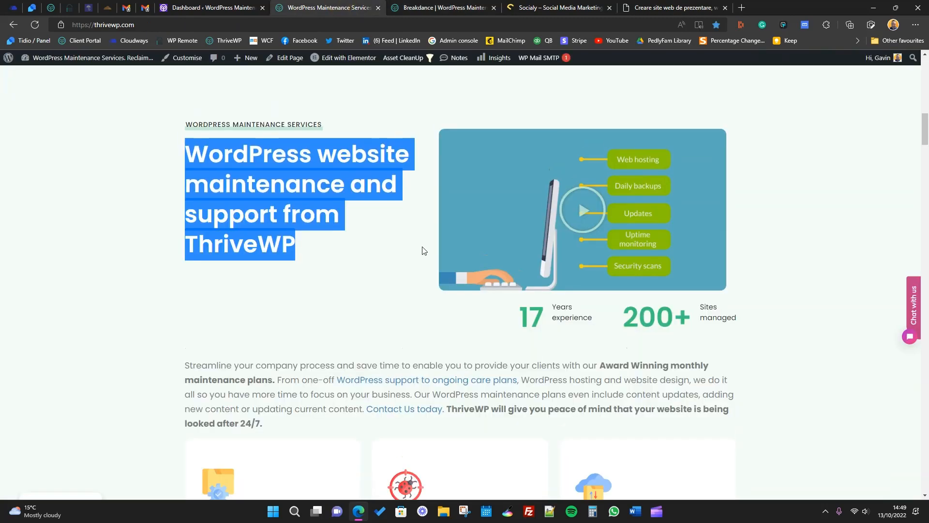
pyautogui.scroll(7, 423, 251)
pyautogui.scroll(-3, 422, 257)
pyautogui.scroll(-3, 422, 260)
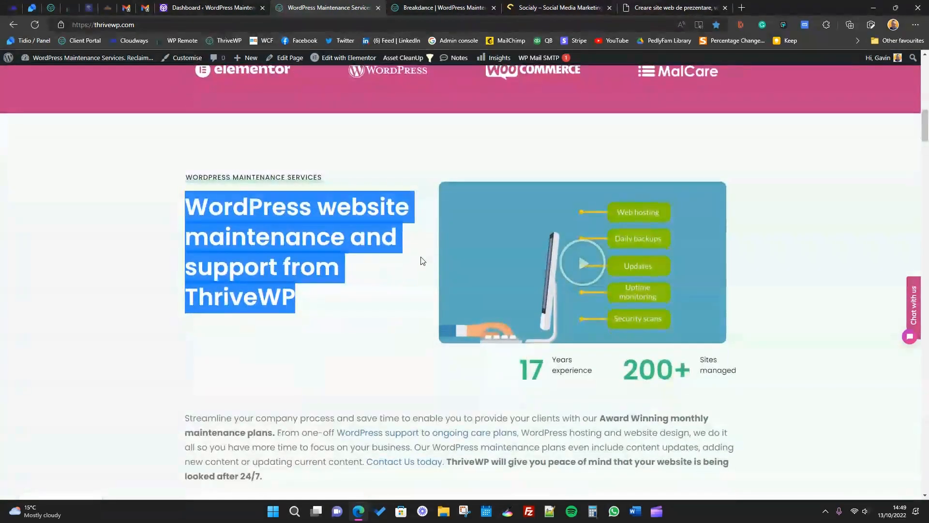
pyautogui.click(416, 7)
pyautogui.scroll(-4, 460, 203)
pyautogui.scroll(3, 462, 213)
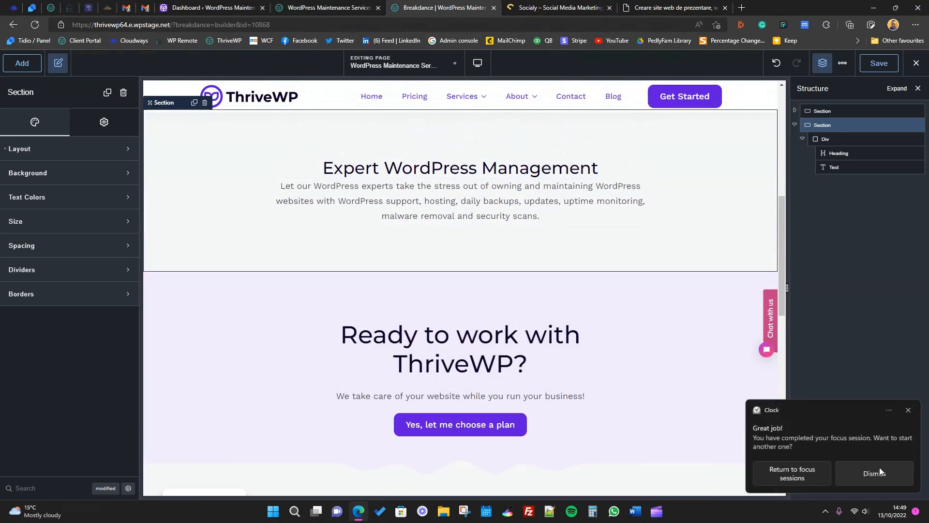
# - Open the completed focus session in the Clock app, stop its timer and close Clock
pyautogui.click(808, 475)
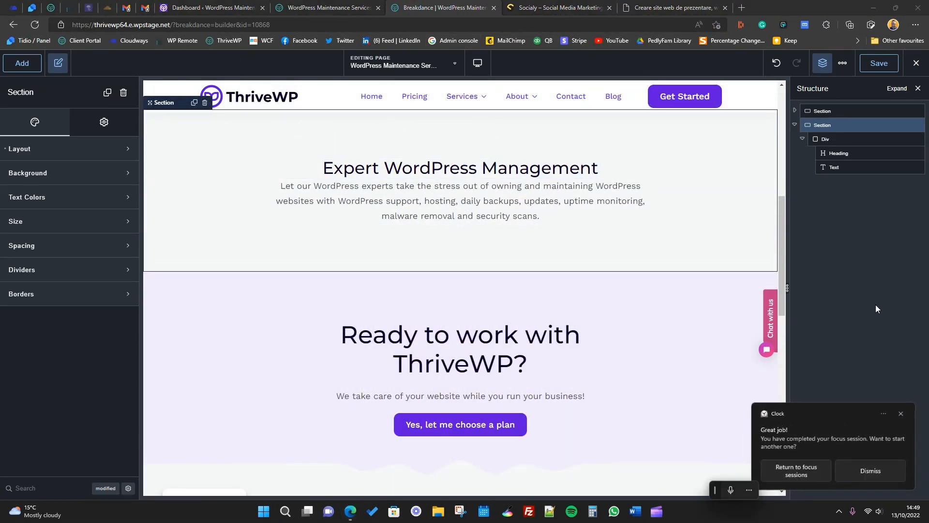
pyautogui.click(295, 215)
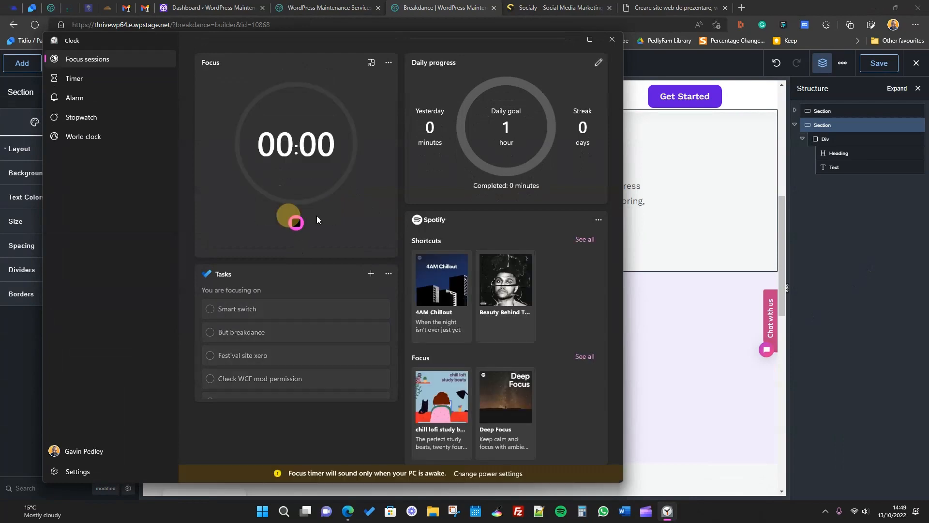
pyautogui.click(611, 39)
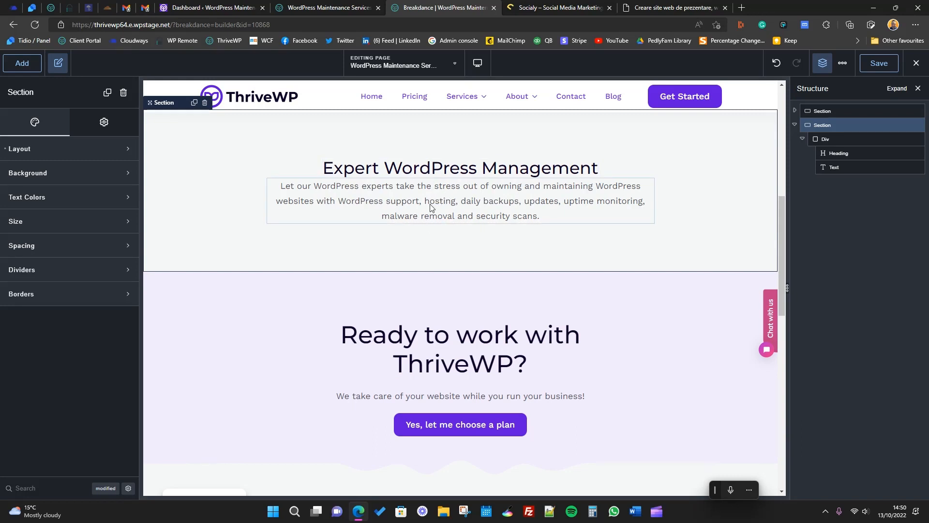
# - Add a new Div inside the intro section, directly below the Div holding the heading and text
pyautogui.click(825, 141)
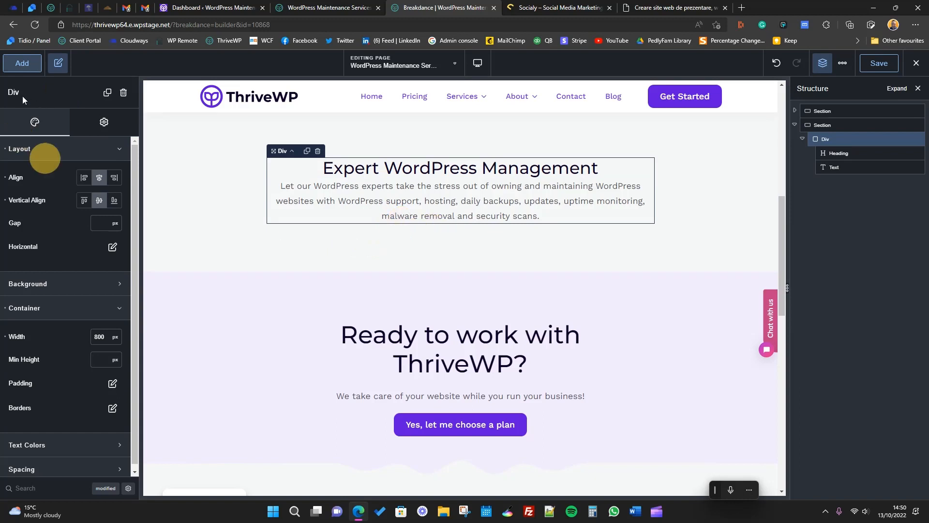
pyautogui.click(22, 63)
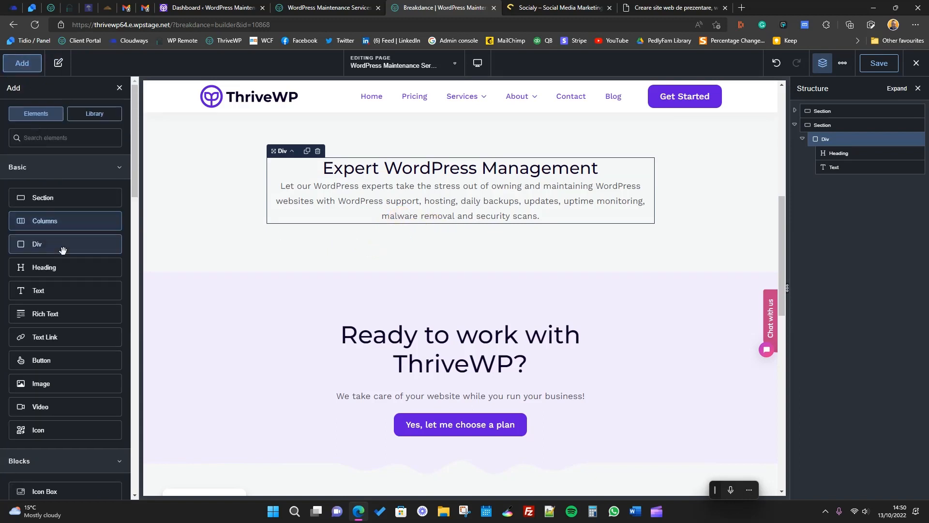
pyautogui.moveTo(62, 244); pyautogui.dragTo(451, 263)
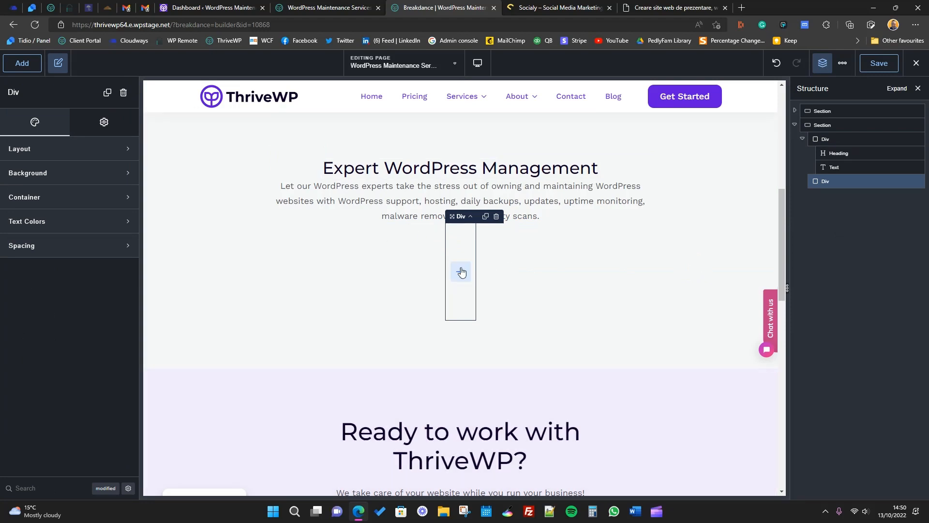
# - Check the live homepage's heading and video layout against the empty Div under the intro text
pyautogui.click(356, 8)
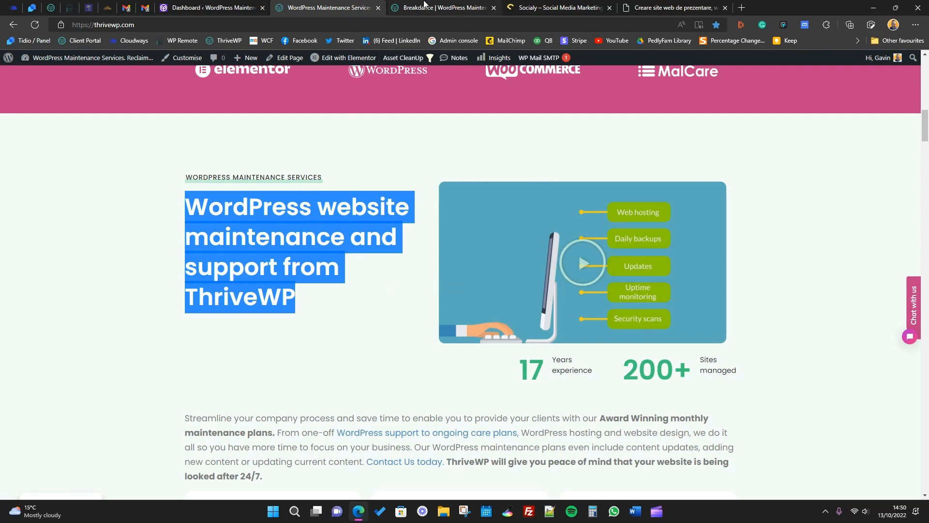
pyautogui.moveTo(434, 7)
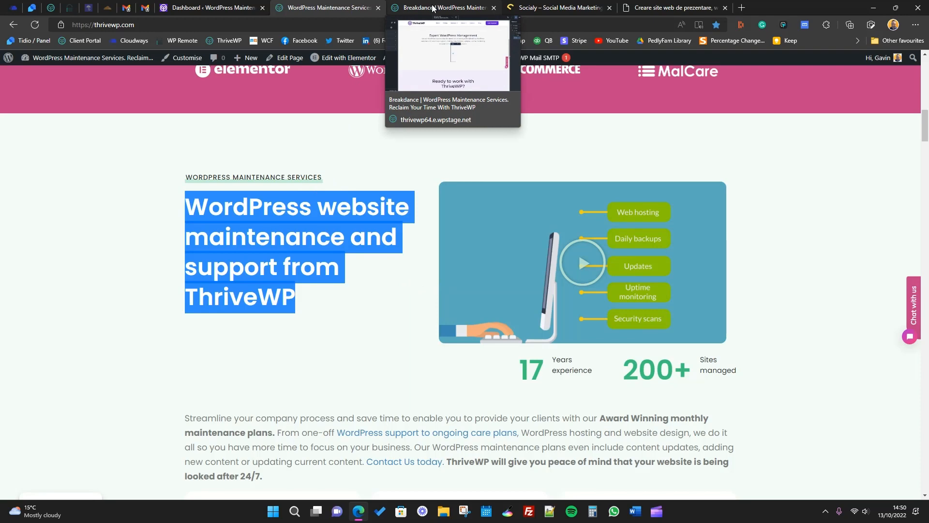
pyautogui.click(433, 8)
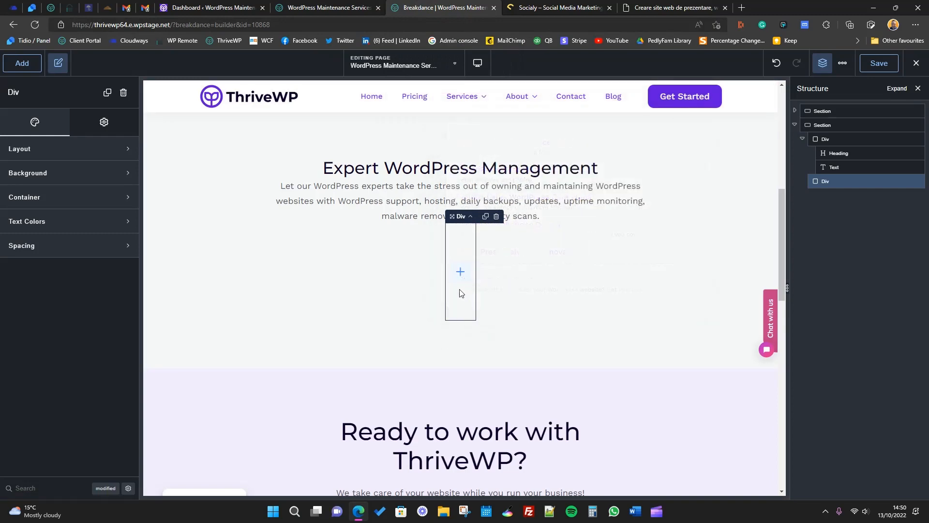
pyautogui.click(349, 5)
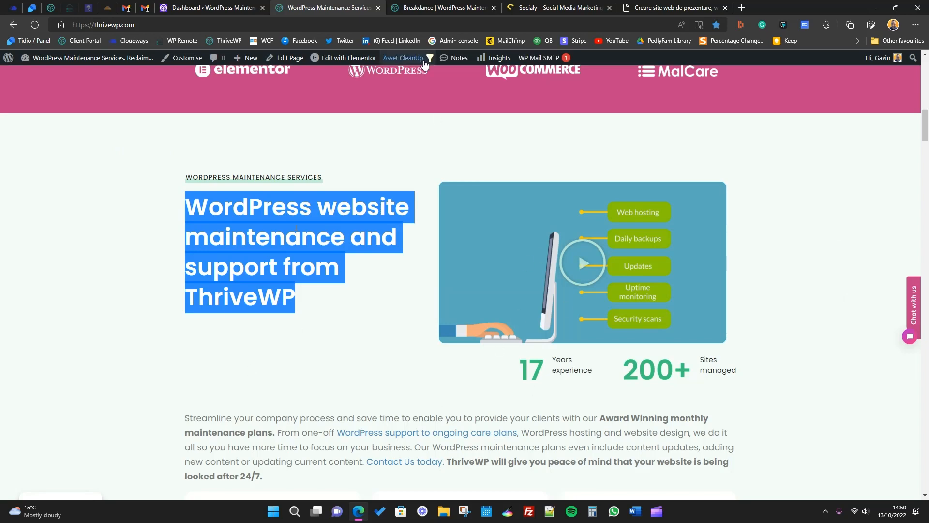
pyautogui.click(426, 8)
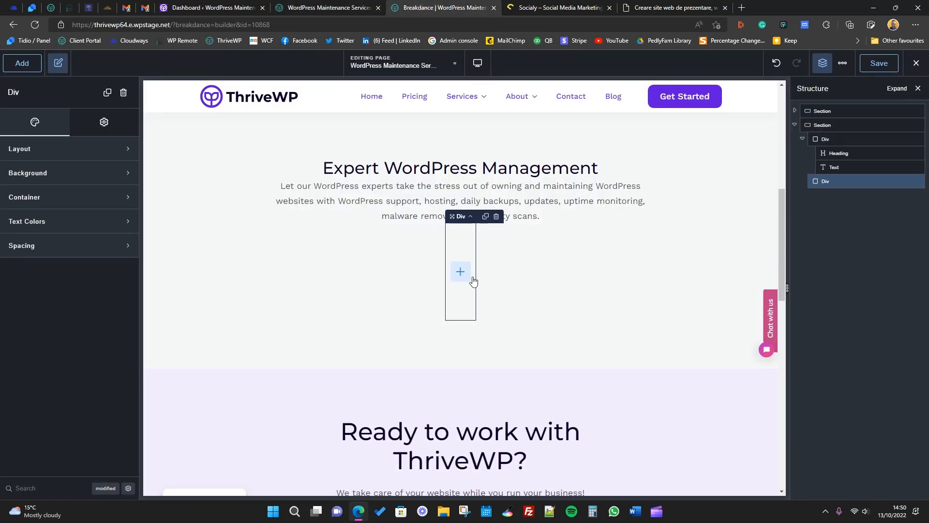
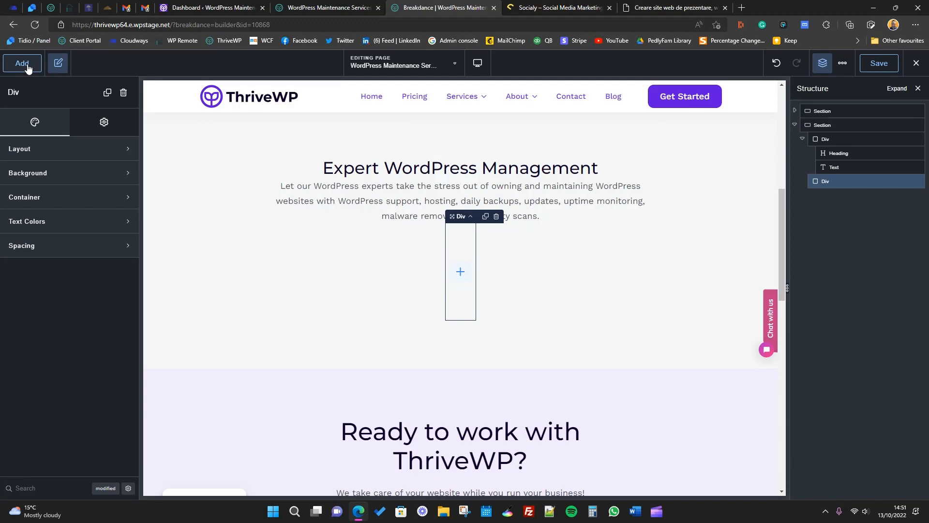
pyautogui.click(300, 7)
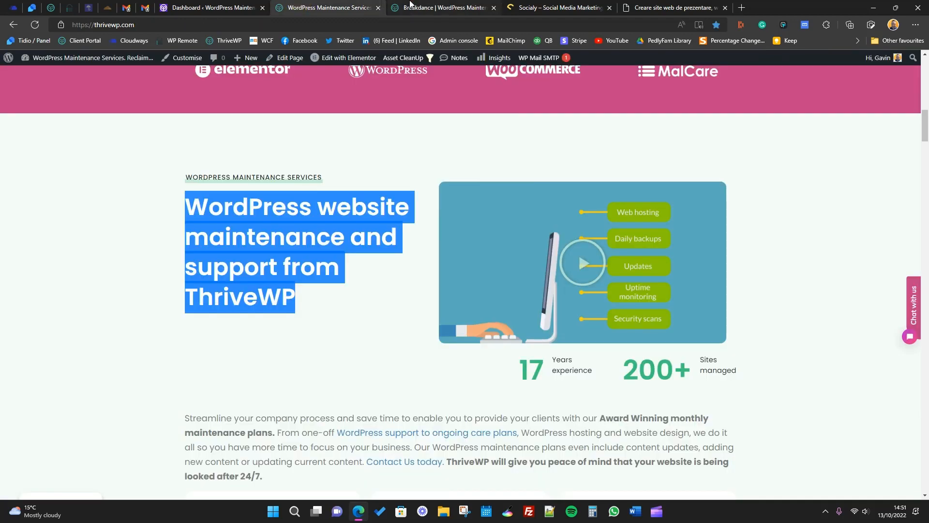
# - Return to the Breakdance page and add a heading and a video inside the empty Div under the intro text
pyautogui.click(410, 5)
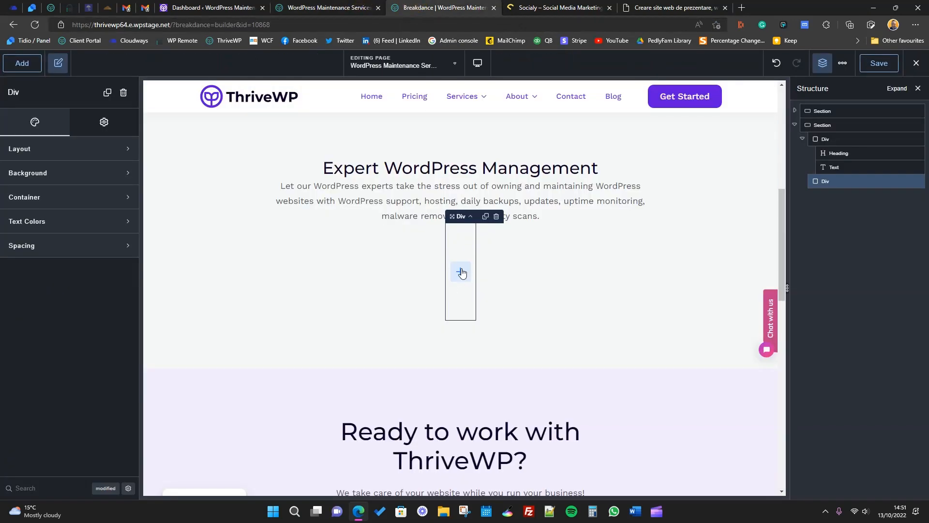
pyautogui.click(17, 68)
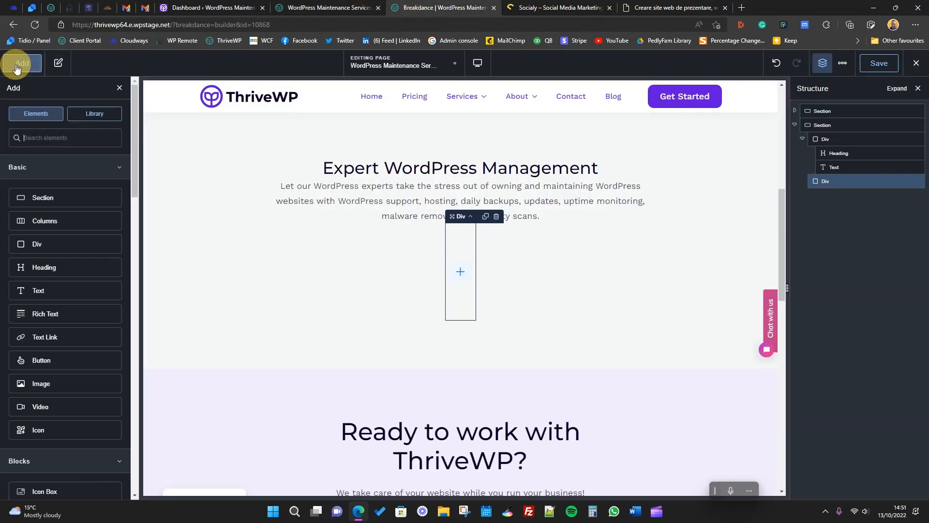
pyautogui.moveTo(42, 267); pyautogui.dragTo(453, 261)
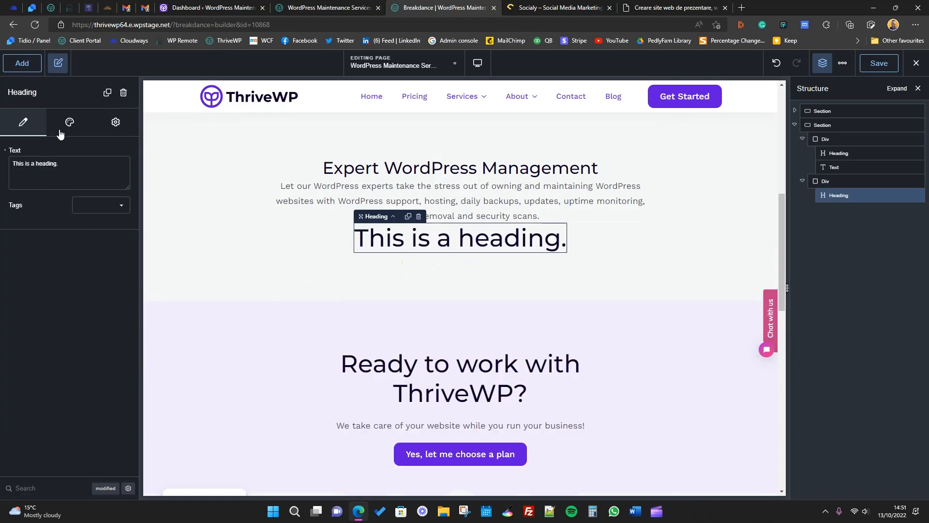
pyautogui.click(24, 66)
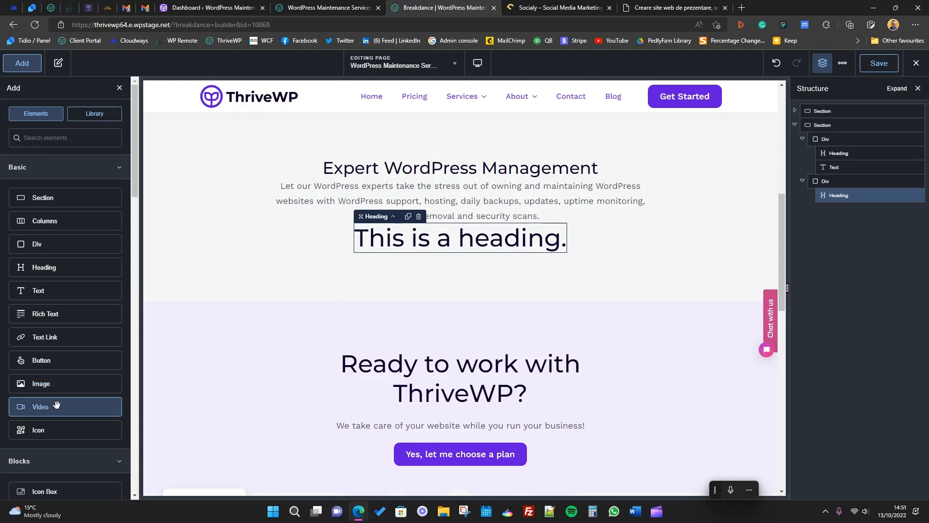
pyautogui.moveTo(58, 405); pyautogui.dragTo(513, 244)
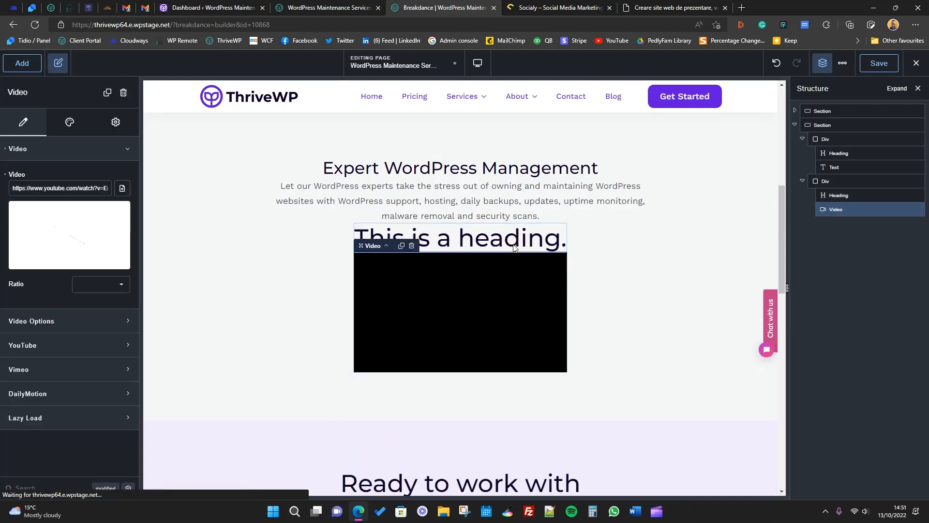
# - Set the horizontal layout alignment of the Div holding the new heading and video to Space Between
pyautogui.click(843, 181)
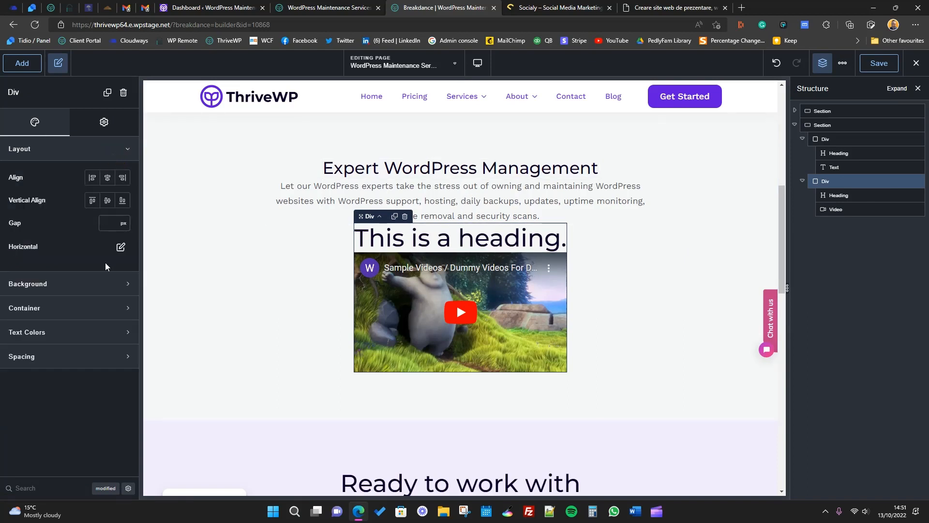
pyautogui.click(121, 248)
pyautogui.click(98, 287)
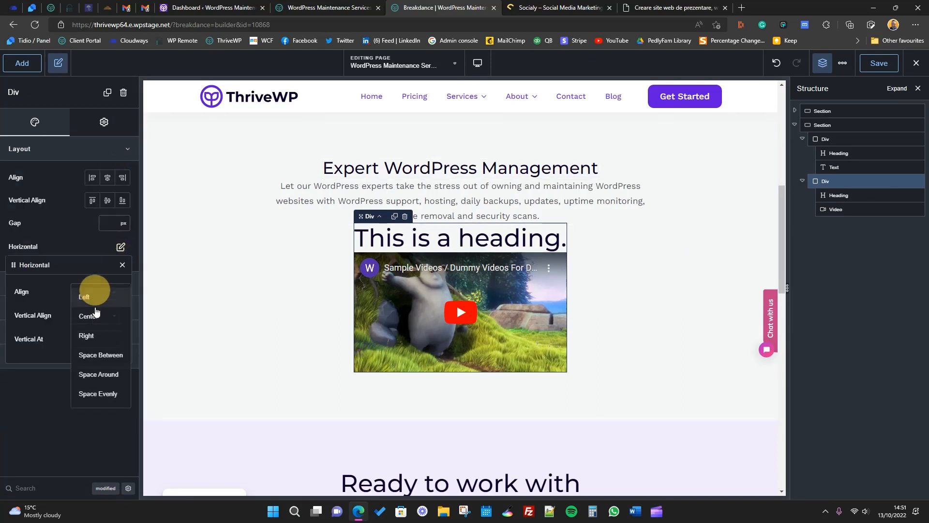
pyautogui.click(102, 355)
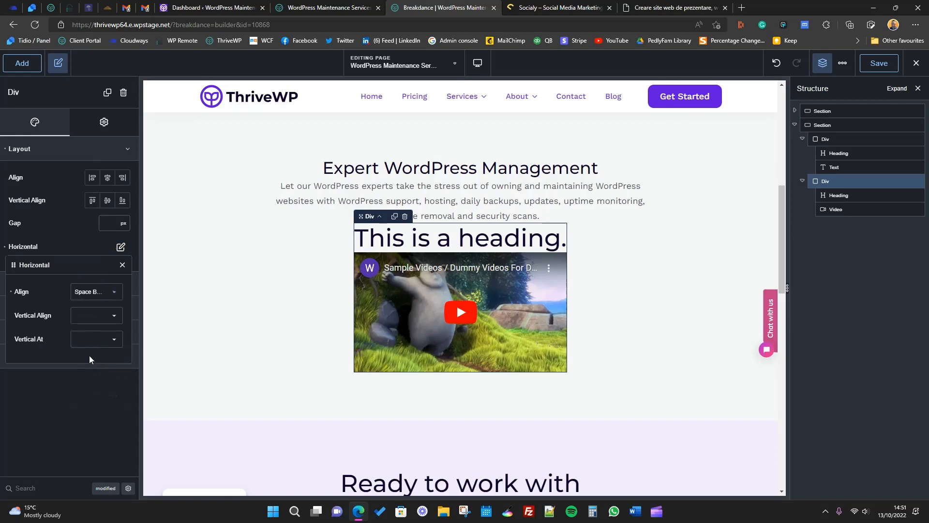
pyautogui.click(81, 420)
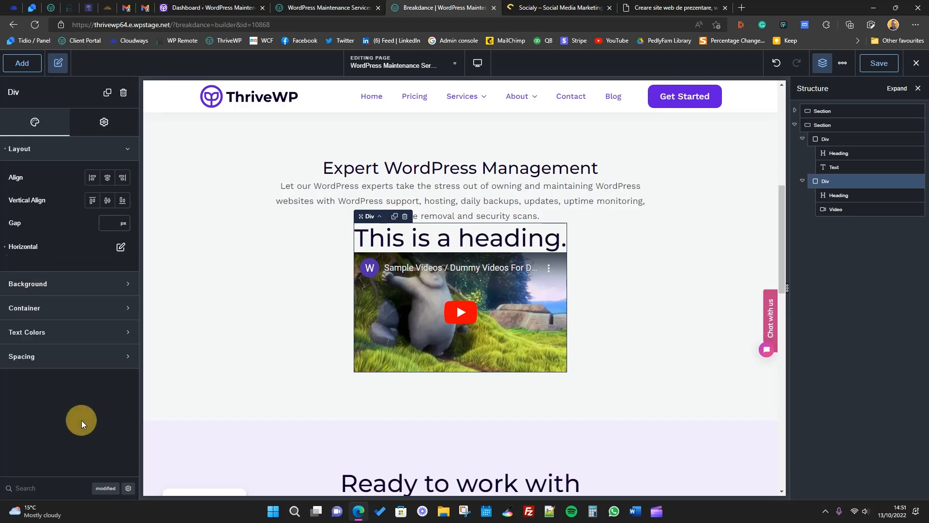
# - Try centring the Div's contents both vertically and horizontally, clearing both alignments again
pyautogui.click(108, 200)
pyautogui.click(107, 177)
pyautogui.click(107, 201)
pyautogui.click(107, 178)
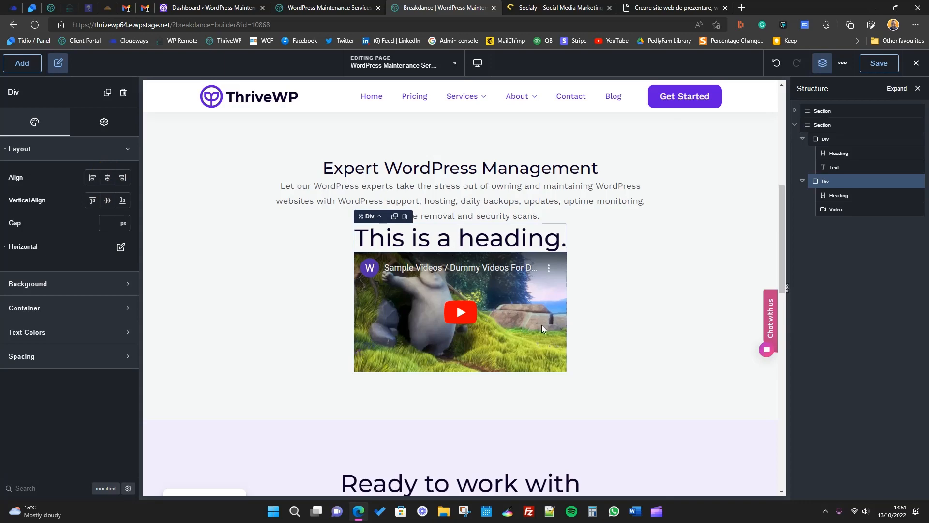
# - Set the container width of the Div holding the heading and video to 100%
pyautogui.scroll(5, 508, 309)
pyautogui.scroll(1, 509, 309)
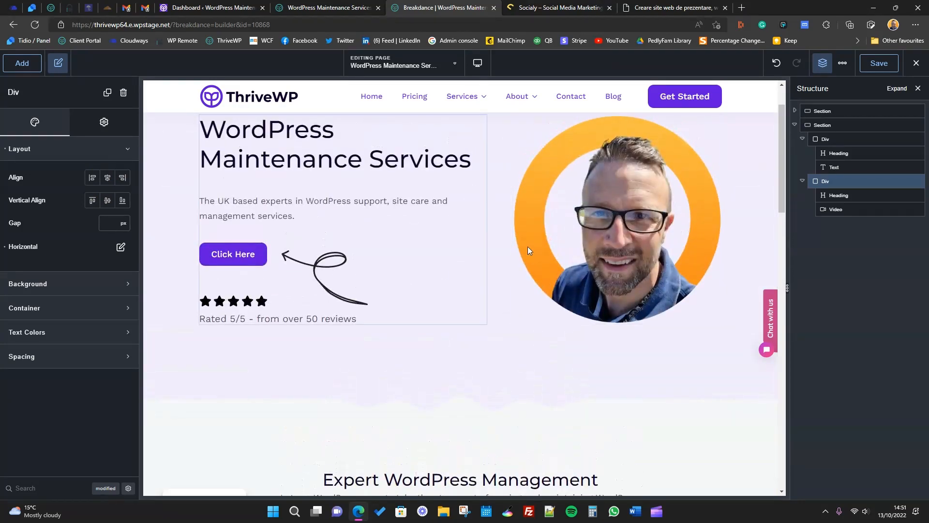
pyautogui.scroll(-5, 528, 249)
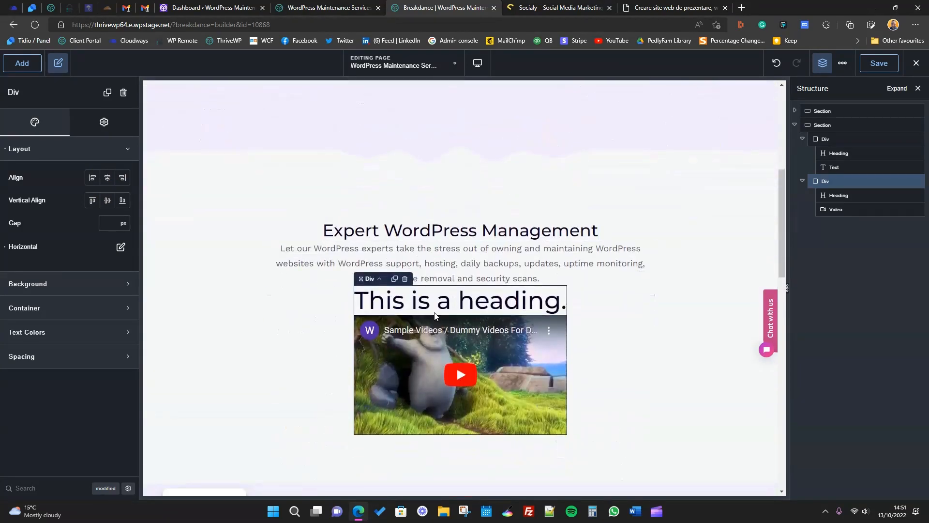
pyautogui.scroll(-6, 434, 312)
pyautogui.scroll(4, 452, 280)
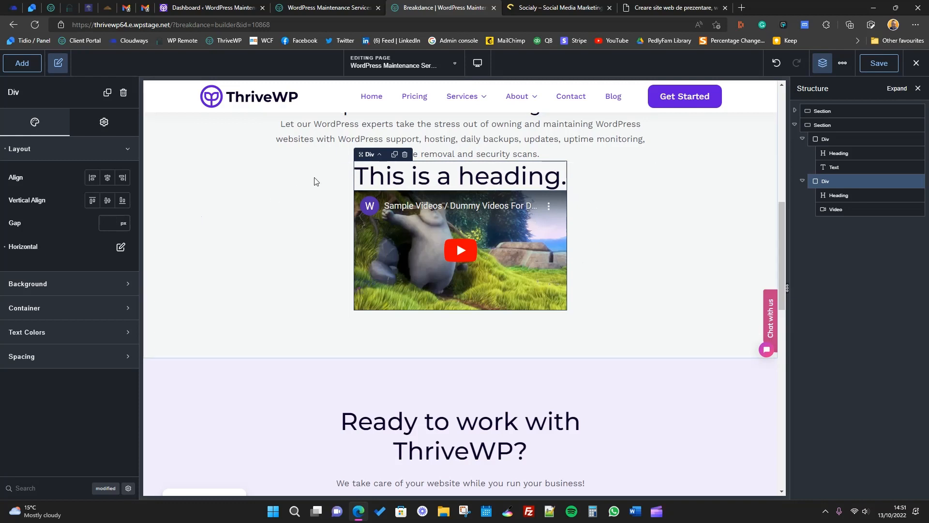
pyautogui.click(48, 313)
pyautogui.click(115, 337)
pyautogui.click(116, 360)
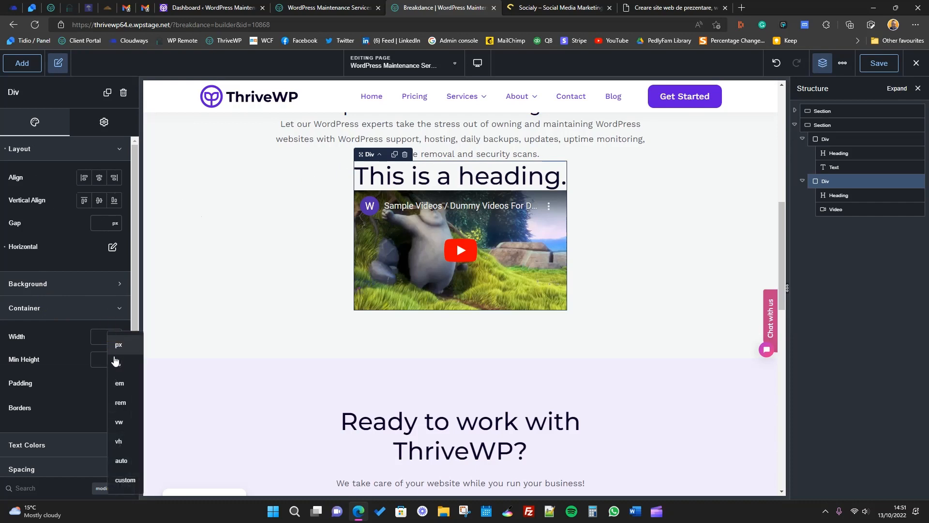
pyautogui.click(97, 337)
pyautogui.write('100')
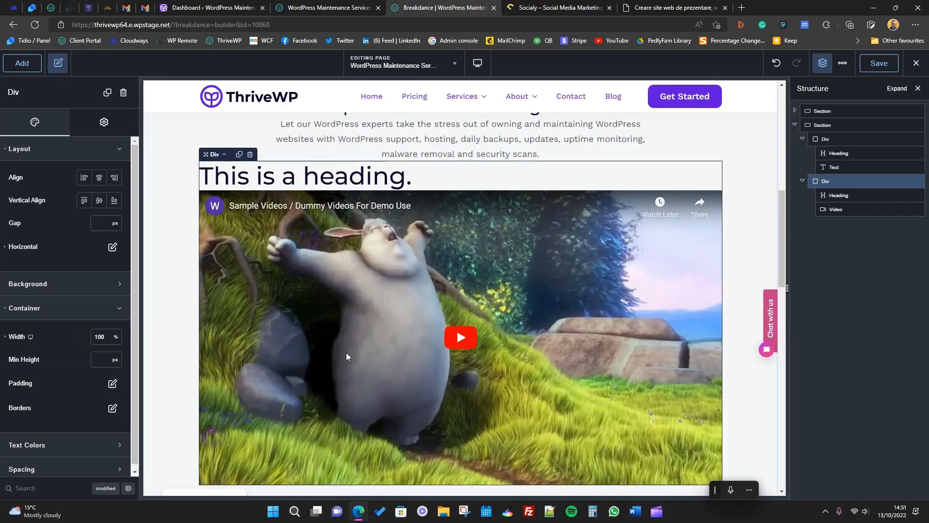
pyautogui.scroll(-5, 370, 367)
pyautogui.scroll(4, 373, 367)
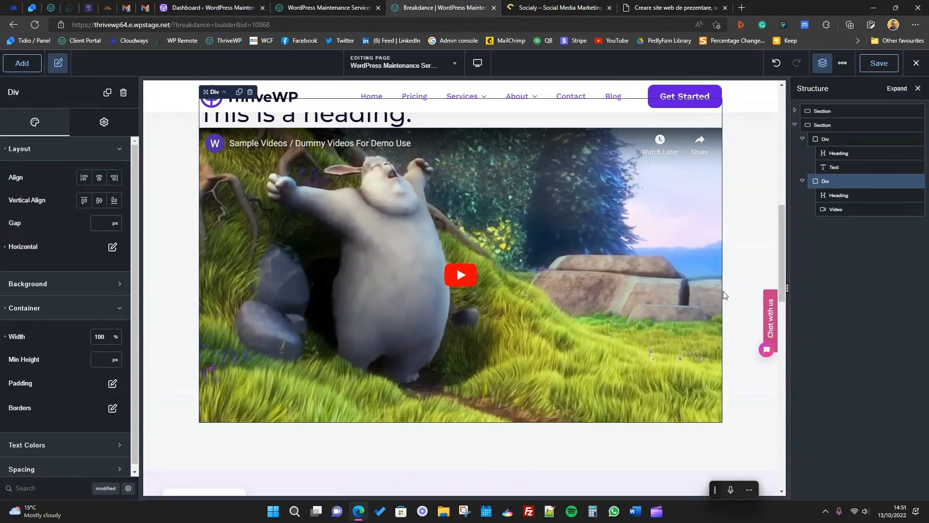
# - Delete the video from the lower Div, leaving only its heading
pyautogui.click(841, 209)
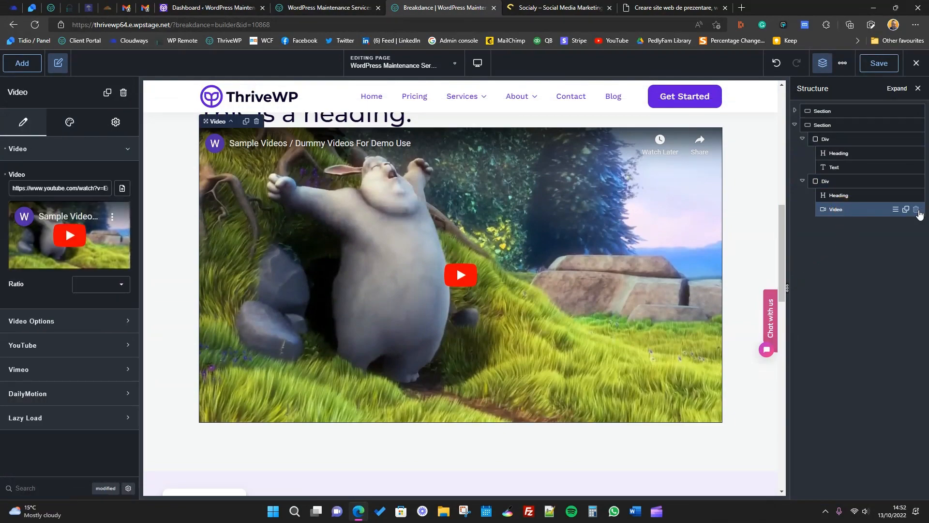
pyautogui.click(916, 209)
pyautogui.scroll(4, 389, 326)
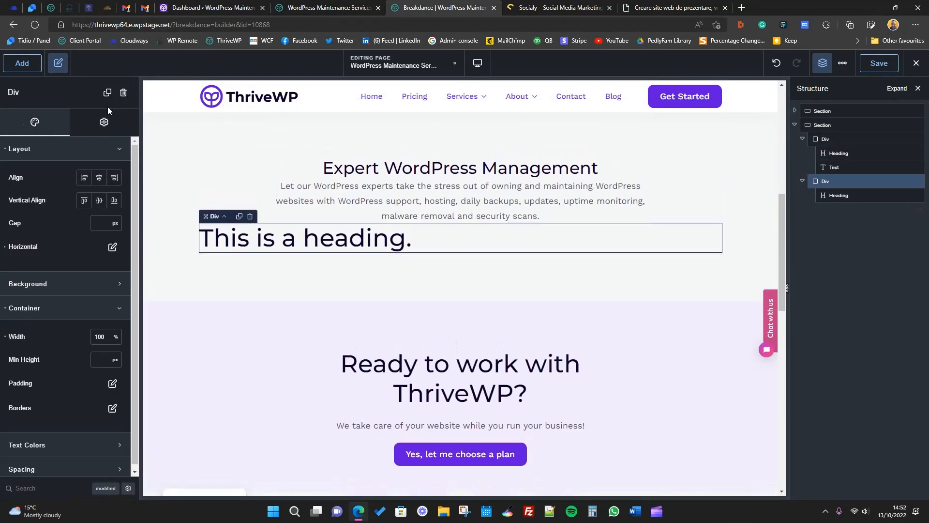
# - Try a second heading beside the first one in the lower Div, and delete it
pyautogui.click(35, 64)
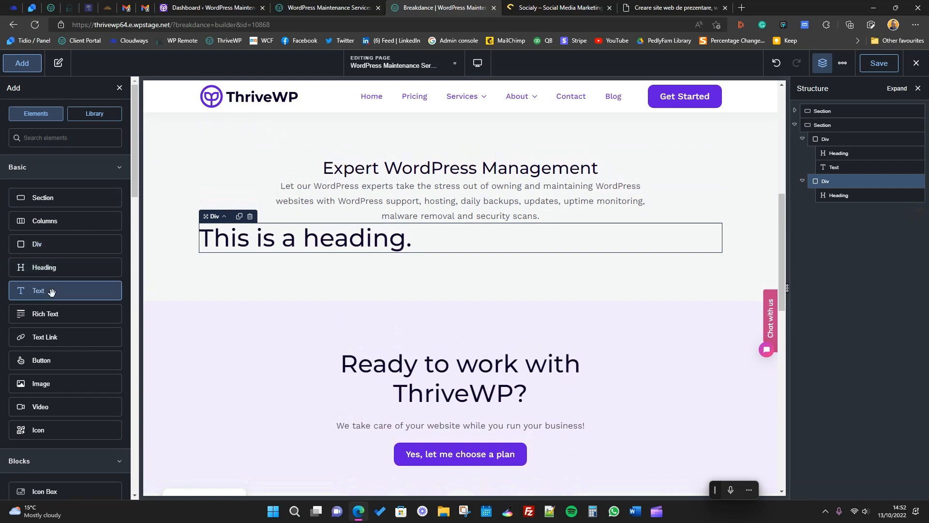
pyautogui.moveTo(48, 268); pyautogui.dragTo(390, 252)
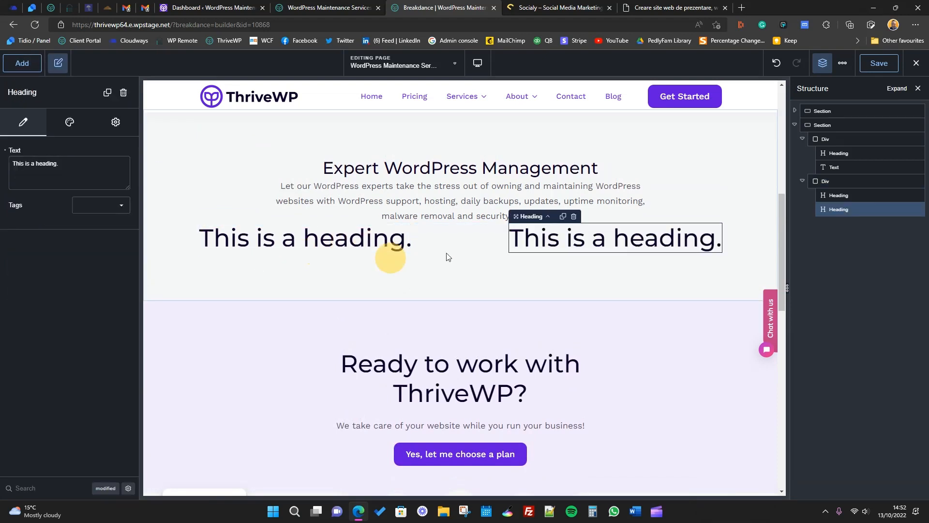
pyautogui.click(574, 217)
# - Try an image element beside the heading in the lower Div, and delete it
pyautogui.click(360, 244)
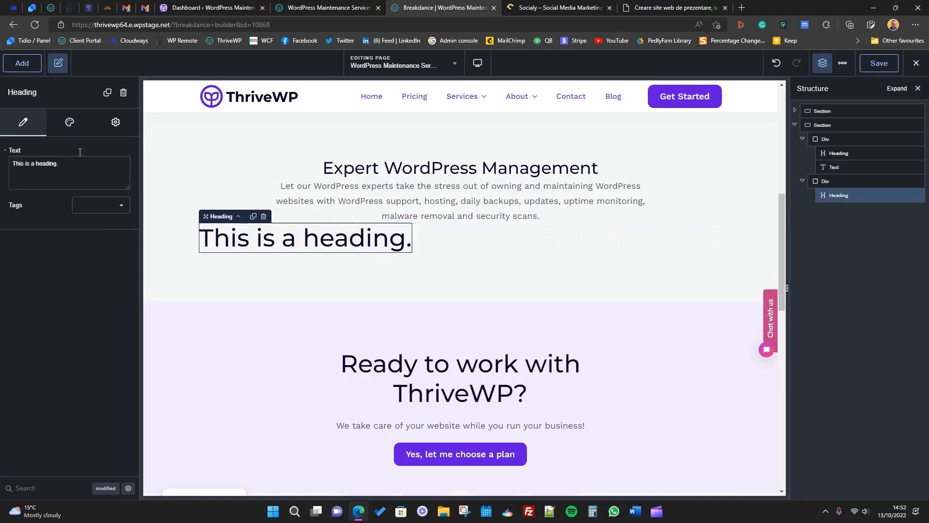
pyautogui.click(26, 64)
pyautogui.moveTo(62, 380); pyautogui.dragTo(402, 240)
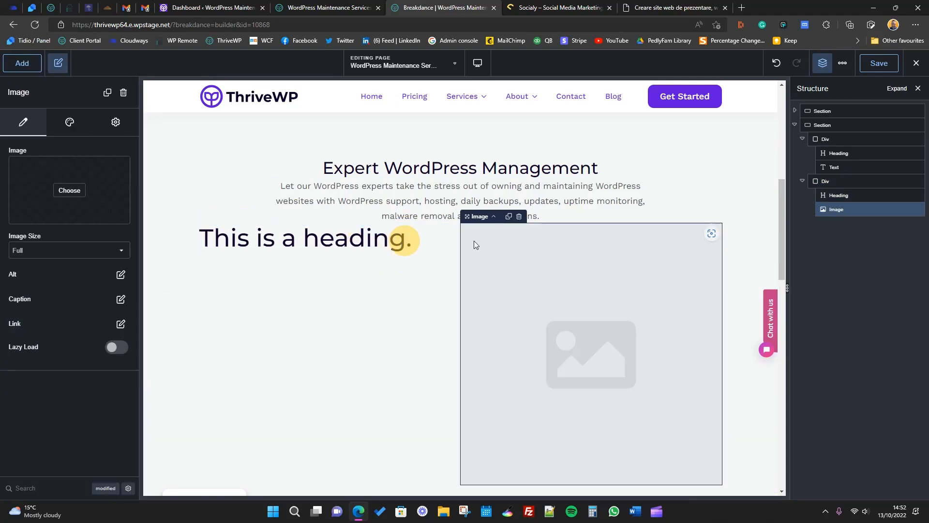
pyautogui.click(521, 220)
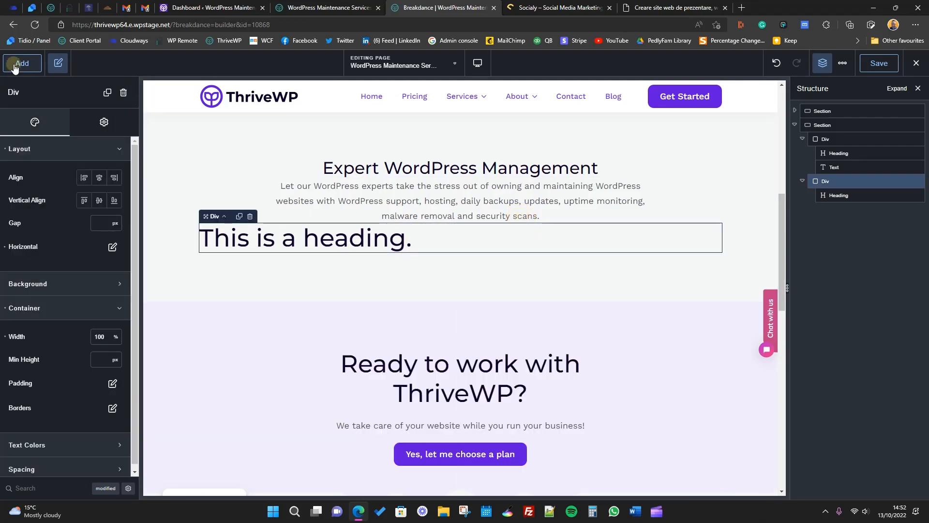
# - Add a video to the lower Div again and order the elements so the heading comes before the video
pyautogui.click(14, 68)
pyautogui.moveTo(58, 408); pyautogui.dragTo(362, 245)
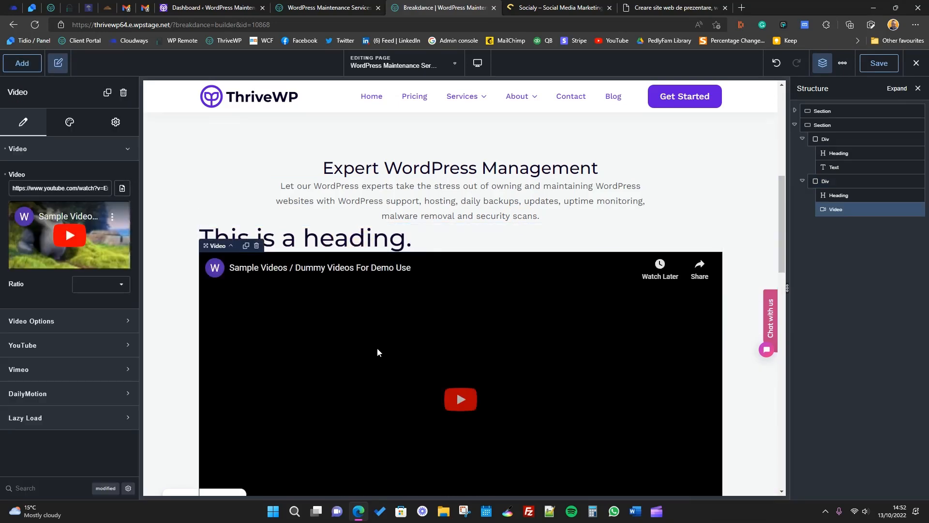
pyautogui.moveTo(206, 246); pyautogui.dragTo(208, 228)
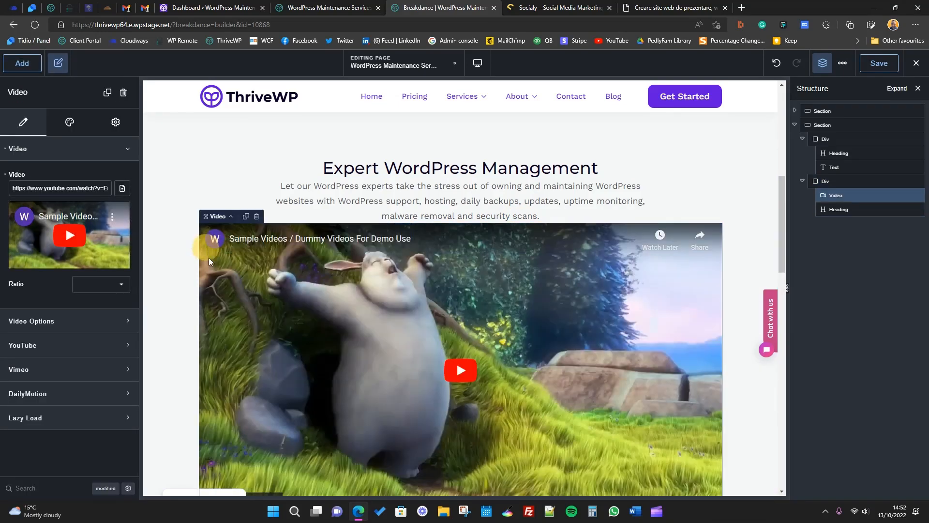
pyautogui.click(844, 209)
pyautogui.moveTo(844, 209); pyautogui.dragTo(843, 193)
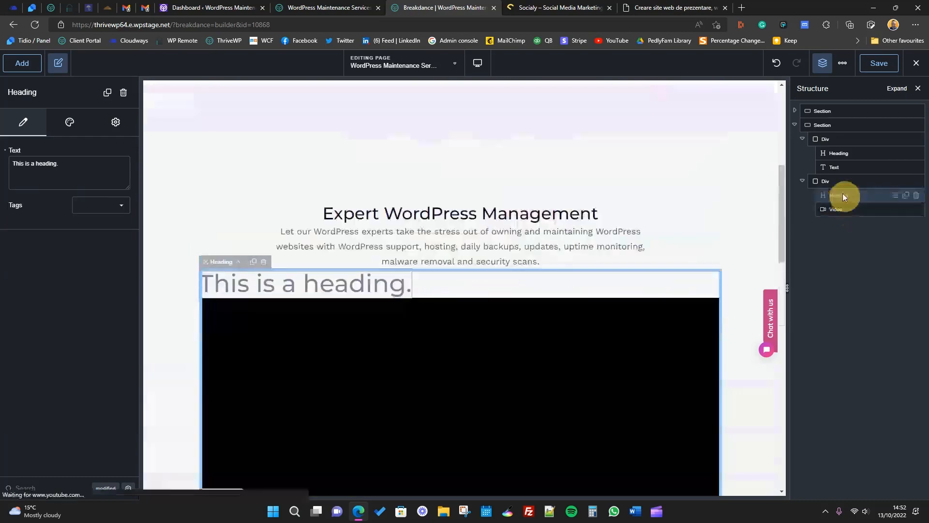
# - Examine the video element's general playback options and its YouTube options
pyautogui.click(840, 211)
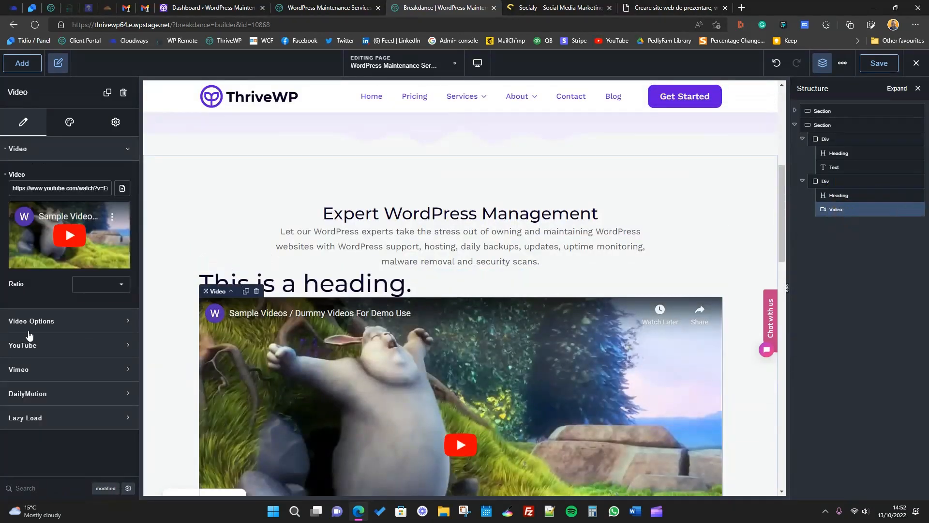
pyautogui.click(80, 321)
pyautogui.scroll(-3, 82, 326)
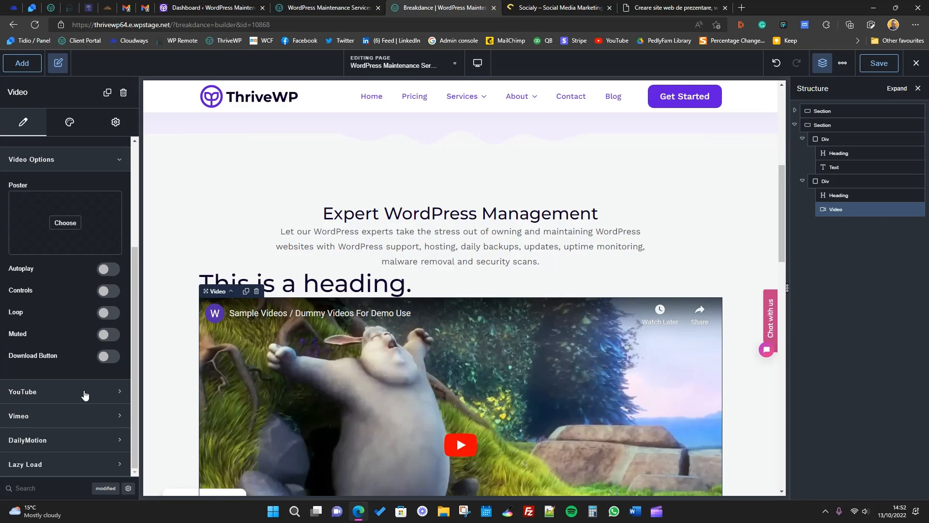
pyautogui.click(84, 393)
pyautogui.scroll(-4, 83, 390)
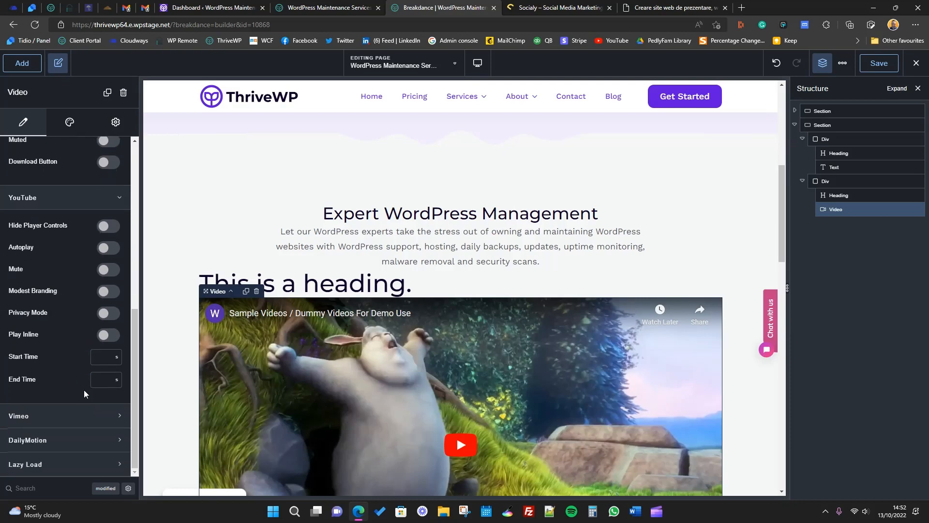
pyautogui.scroll(7, 74, 455)
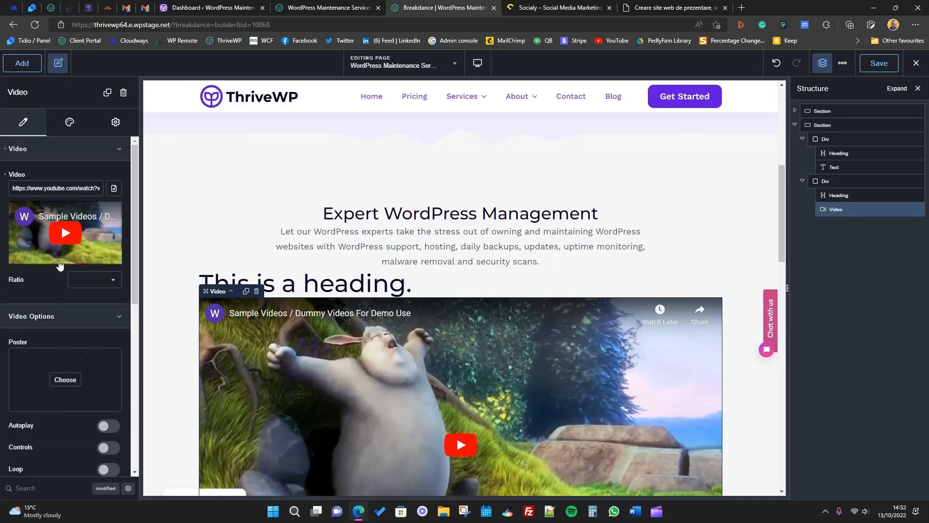
# - Set the video's container width to 50% so it sits beside the heading, and check the layout on the page
pyautogui.click(70, 125)
pyautogui.click(68, 153)
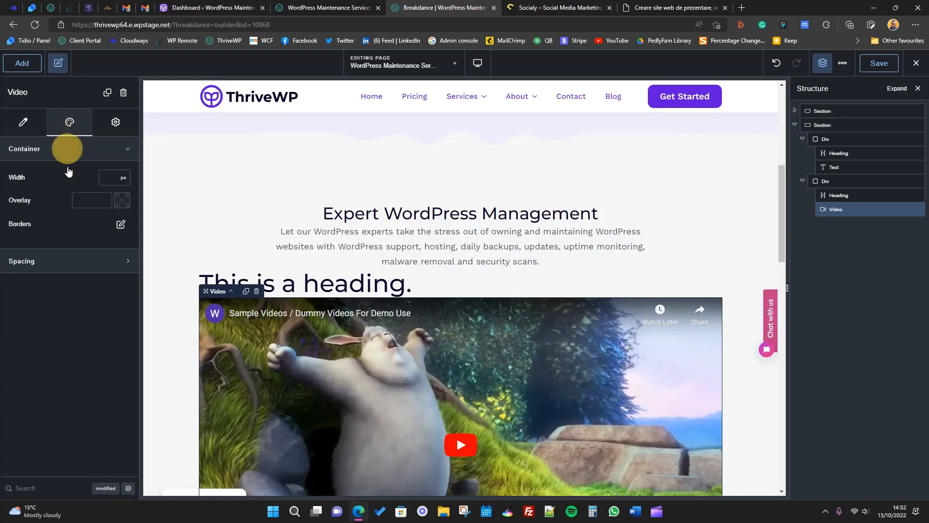
pyautogui.click(121, 180)
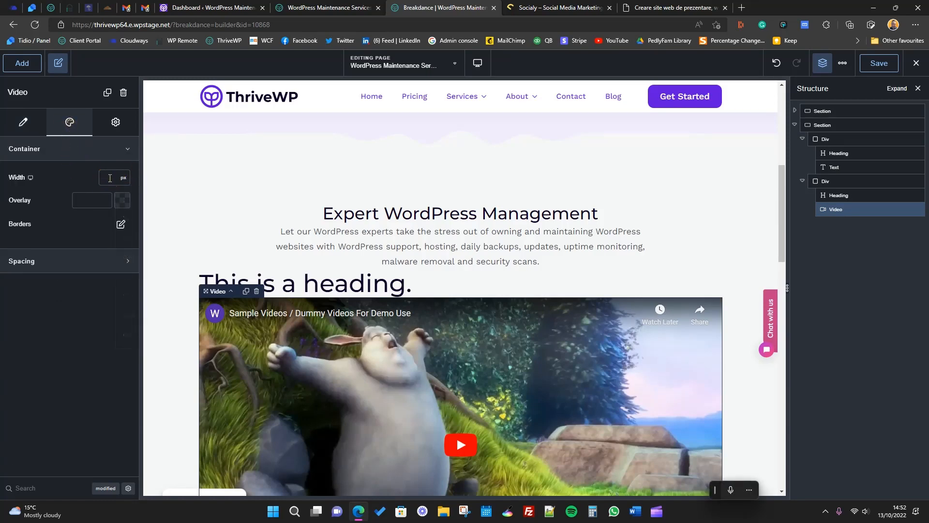
pyautogui.write('50')
pyautogui.click(123, 178)
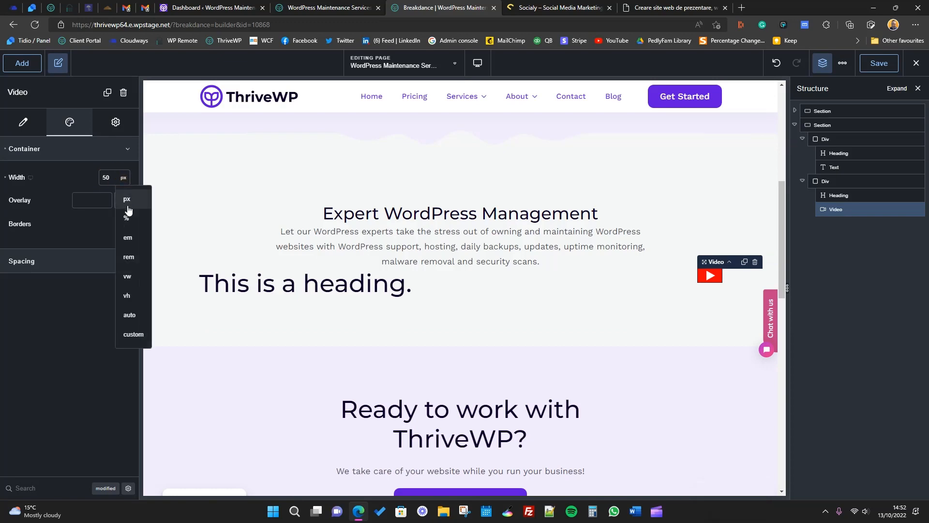
pyautogui.click(125, 214)
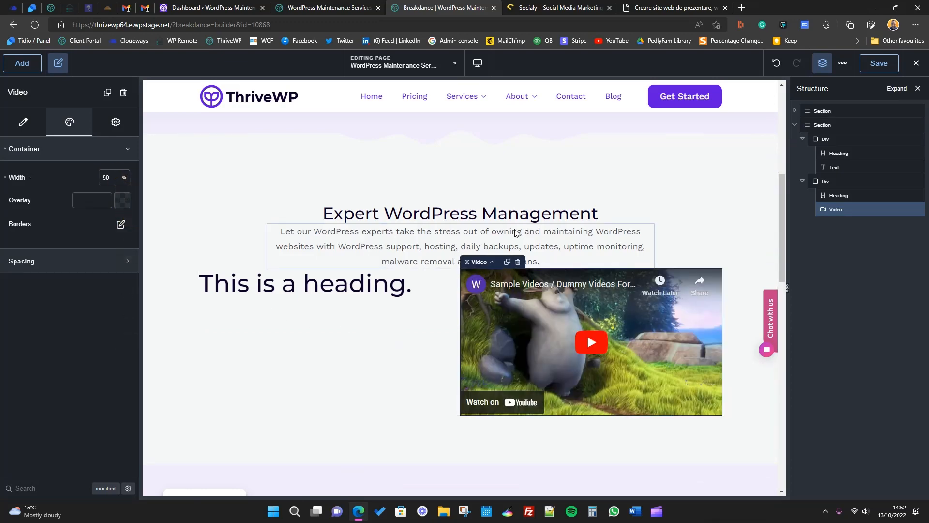
pyautogui.scroll(3, 475, 233)
pyautogui.scroll(-3, 444, 292)
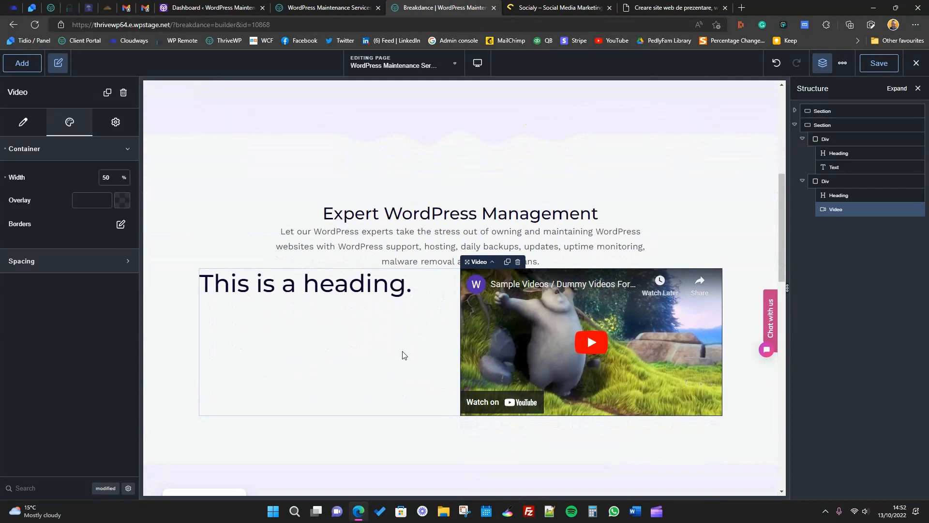
# - Set the top margin of the Div holding the heading and video to 60 px
pyautogui.click(830, 180)
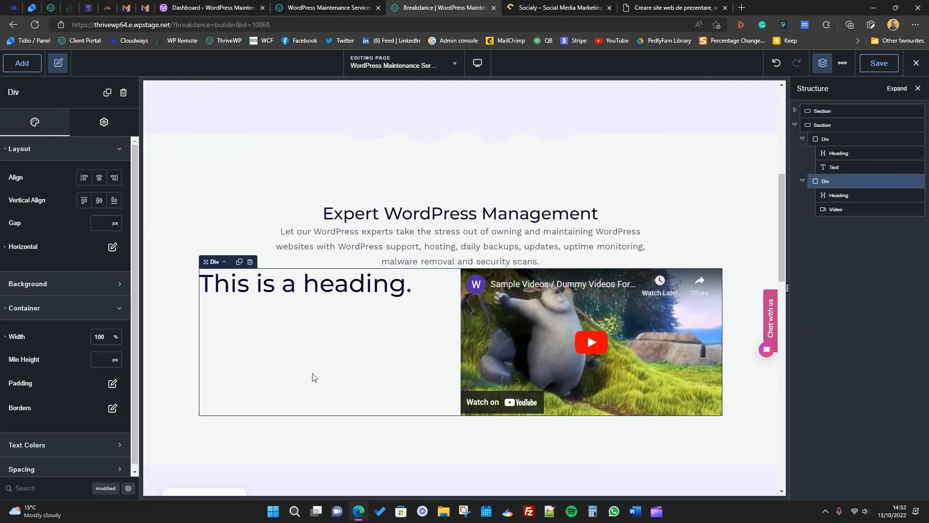
pyautogui.scroll(-3, 349, 409)
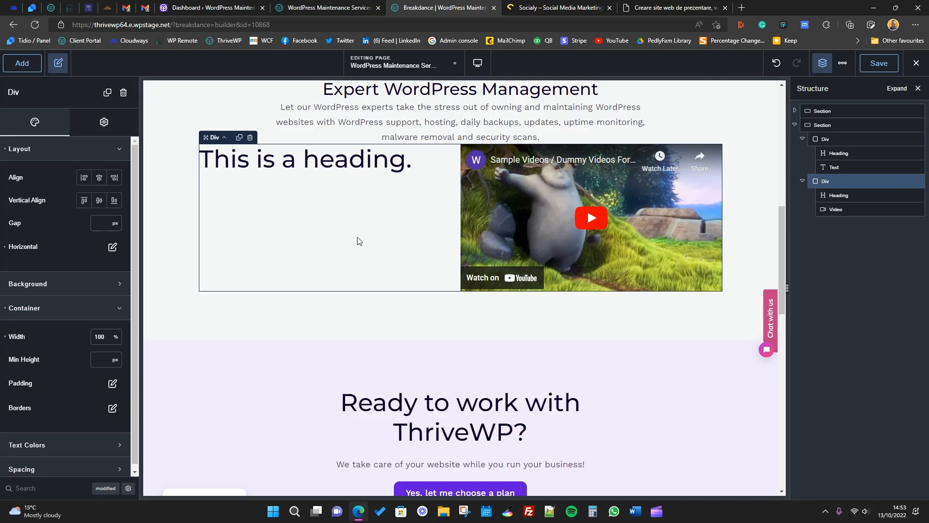
pyautogui.scroll(2, 397, 402)
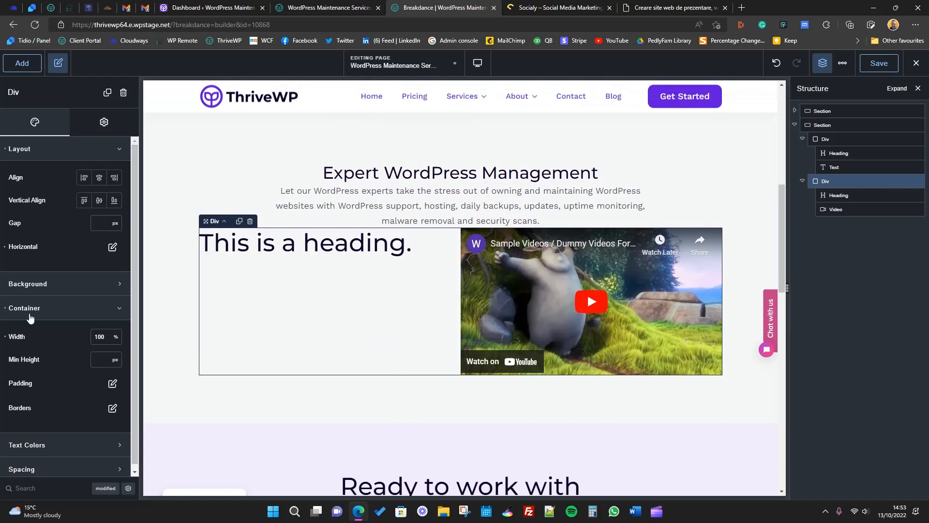
pyautogui.scroll(-1, 30, 317)
pyautogui.click(58, 488)
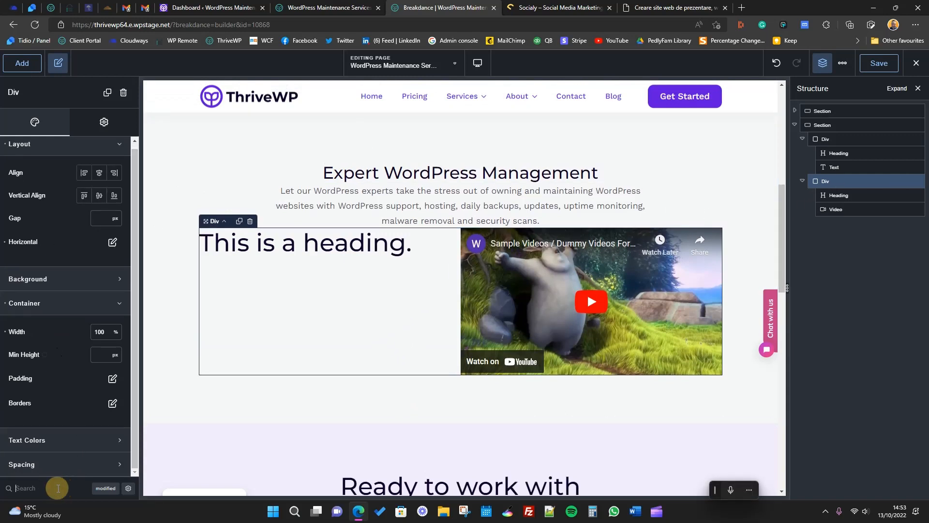
pyautogui.write('margi')
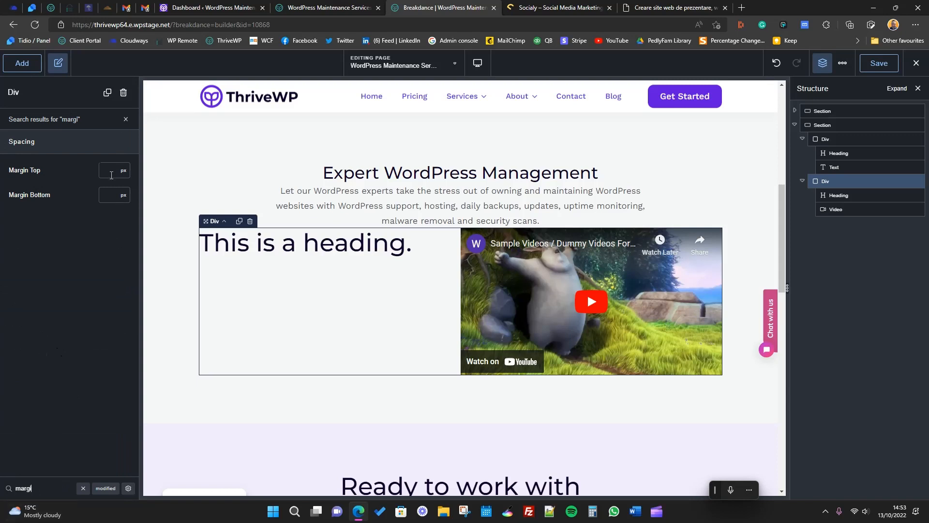
pyautogui.click(111, 175)
pyautogui.write('20')
pyautogui.press('BackSpace')
pyautogui.press('BackSpace')
pyautogui.write('60')
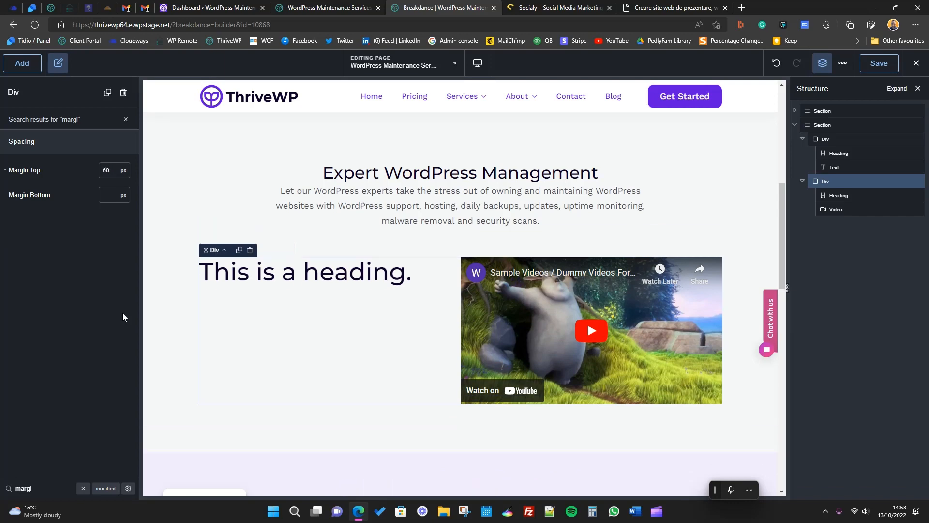
# - Check the live ThriveWP homepage and replace the placeholder heading with "WordPress website maintenance and support from ThriveWP"
pyautogui.click(315, 7)
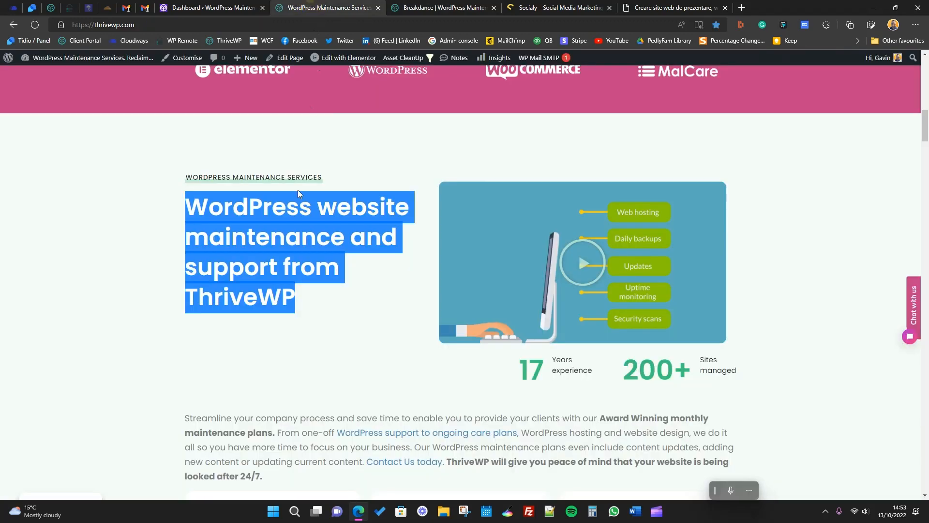
pyautogui.click(468, 6)
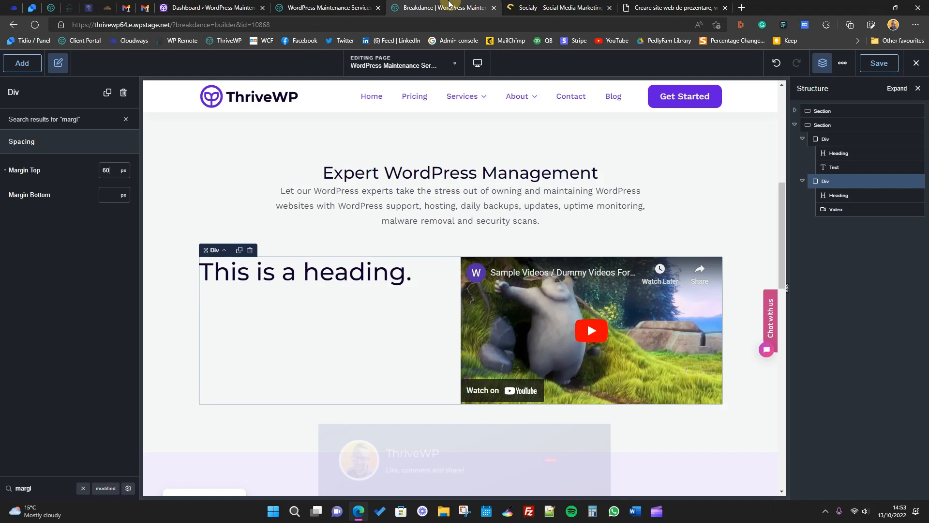
pyautogui.click(286, 278)
pyautogui.moveTo(50, 172); pyautogui.dragTo(3, 170)
pyautogui.write('WordPress website maintenance and support from ThriveWP')
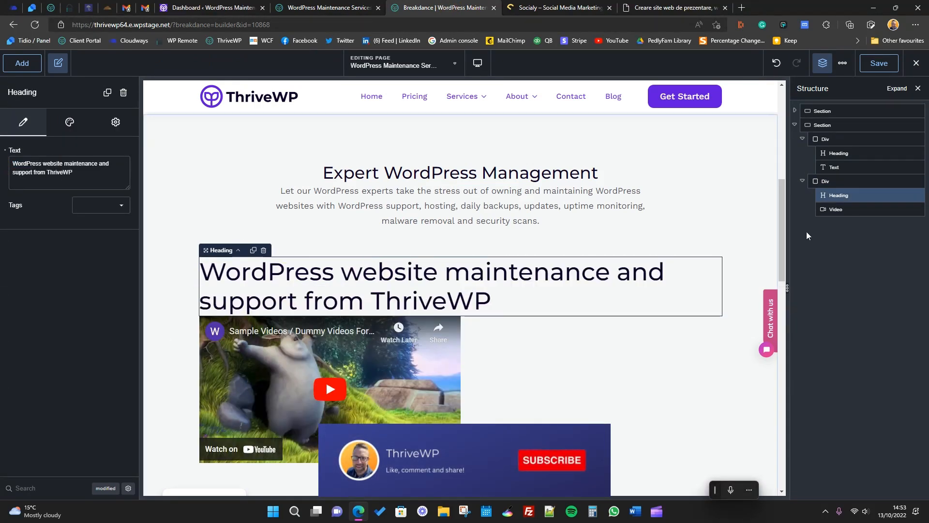
# - Examine the new heading's design and advanced settings and the video's container settings for a way to fix the layout
pyautogui.click(69, 122)
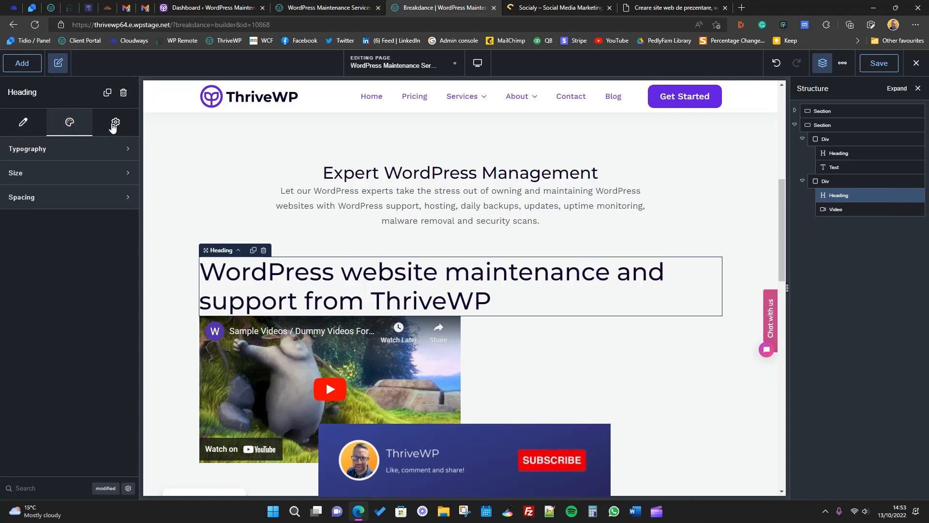
pyautogui.click(116, 122)
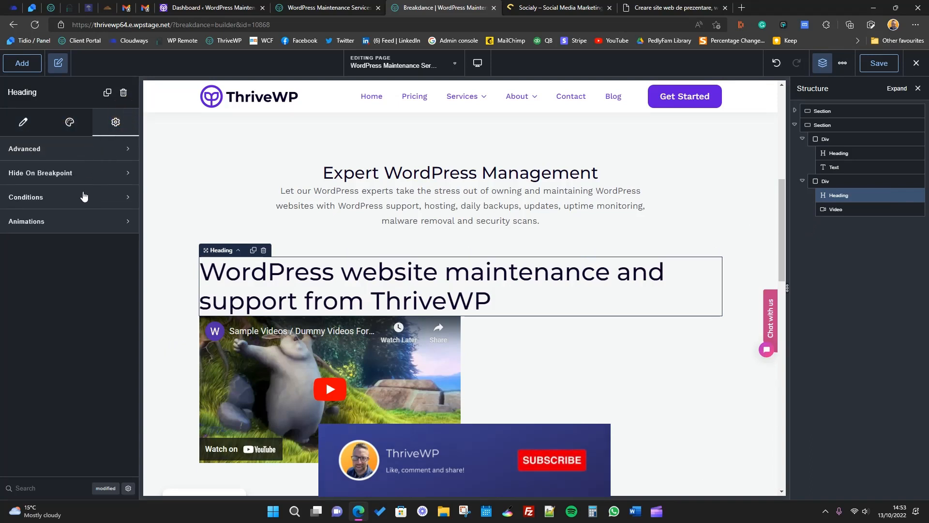
pyautogui.click(69, 125)
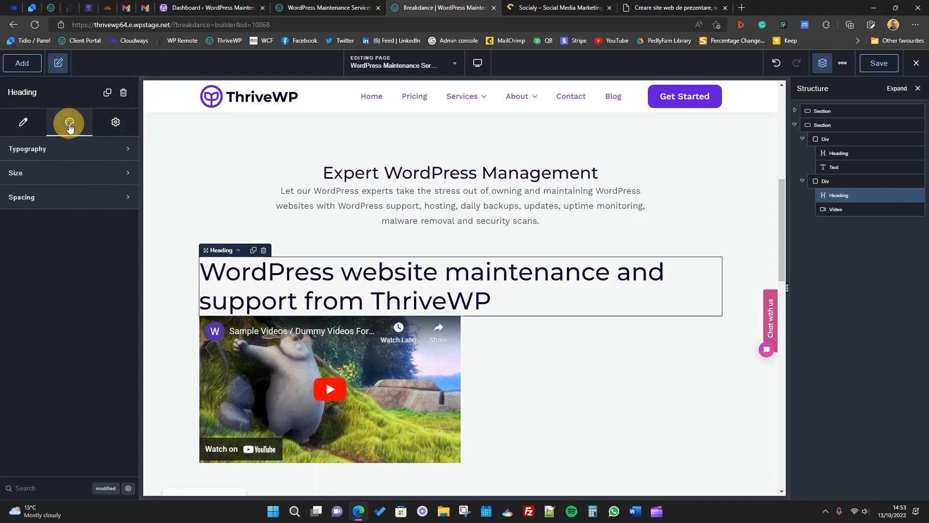
pyautogui.click(26, 127)
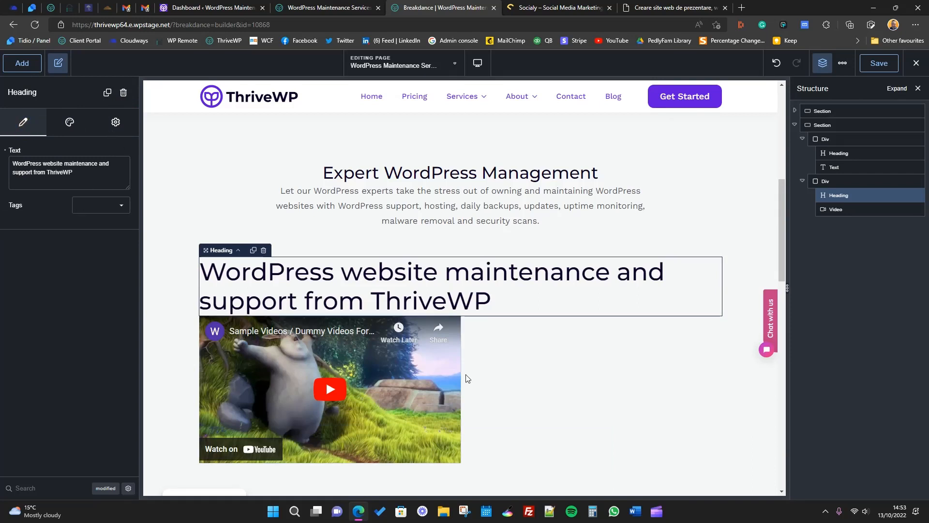
pyautogui.click(841, 209)
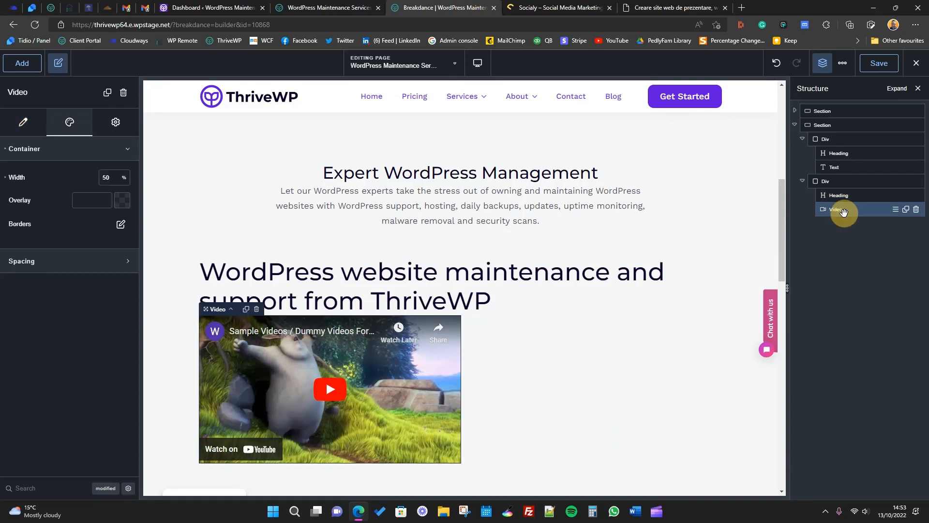
pyautogui.click(43, 149)
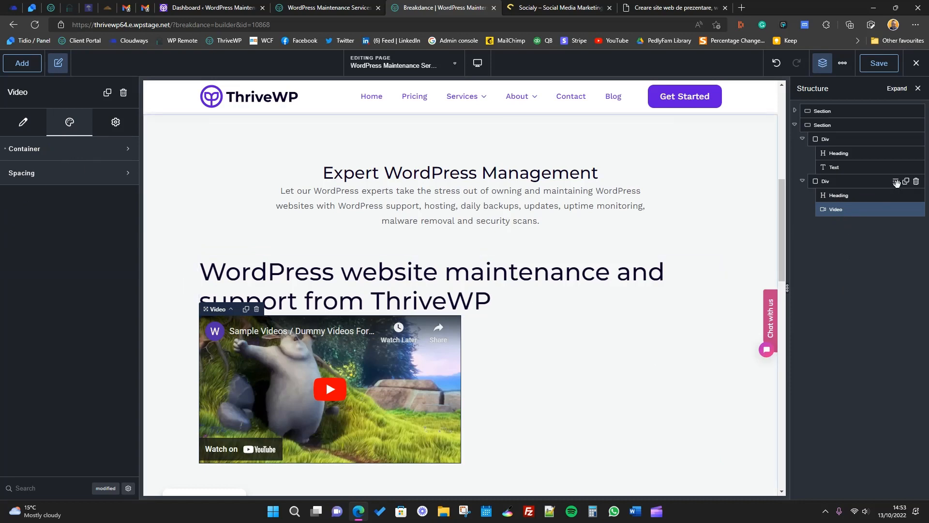
# - Find the width setting of the heading beside the video and set it to 50%
pyautogui.click(875, 194)
pyautogui.click(70, 125)
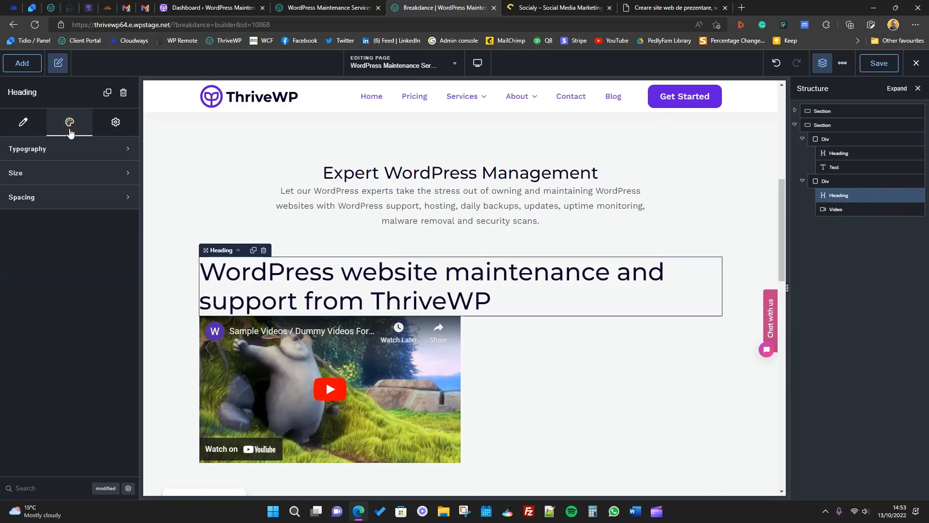
pyautogui.click(58, 490)
pyautogui.write('margib')
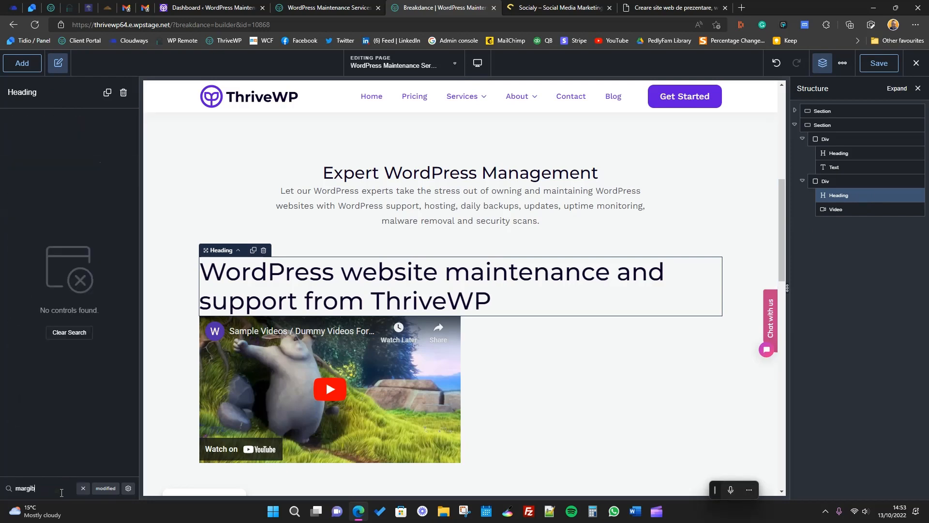
pyautogui.press('BackSpace')
pyautogui.press('BackSpace')
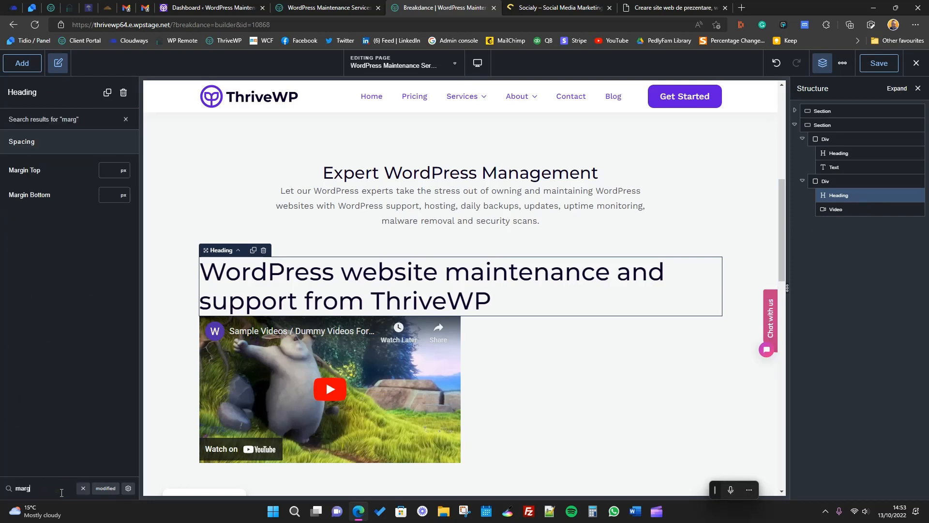
pyautogui.press('BackSpace')
pyautogui.press('BackSpace')
pyautogui.press('BackSpace')
pyautogui.press('BackSpace')
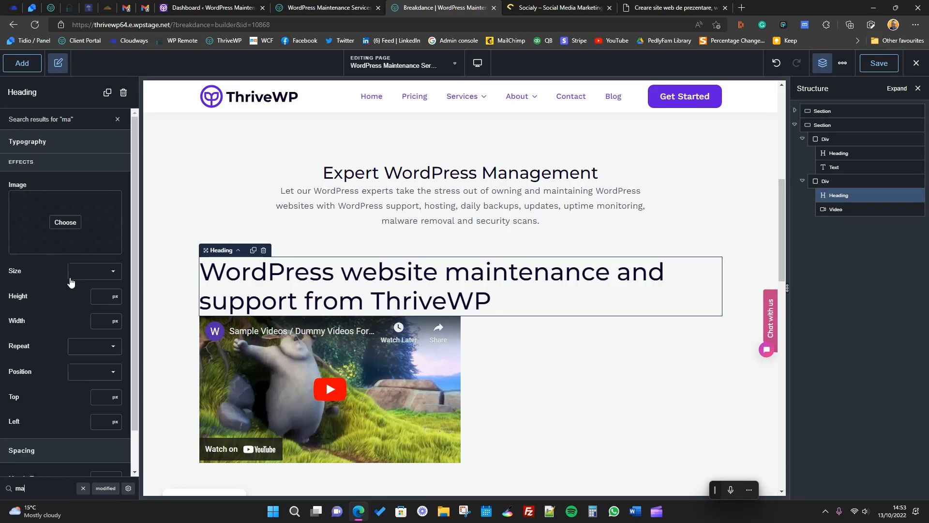
pyautogui.write('width')
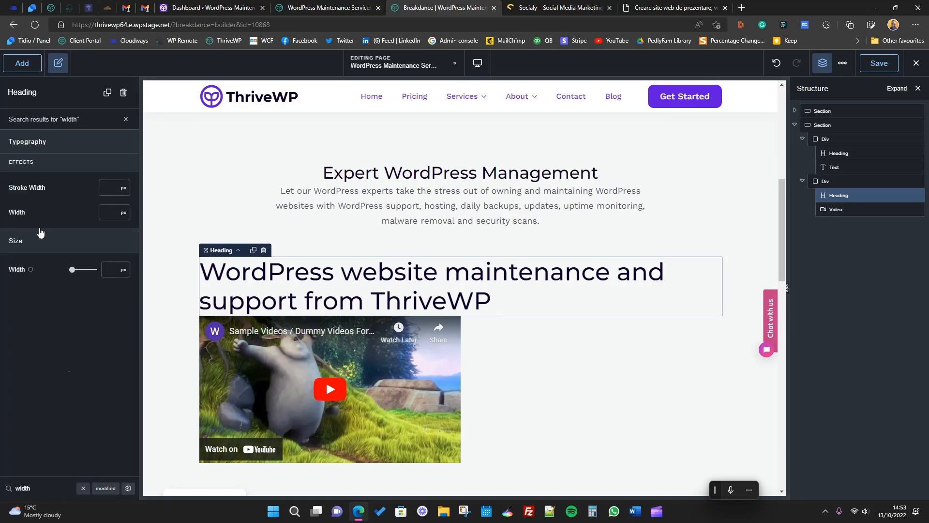
pyautogui.click(110, 269)
pyautogui.click(123, 269)
pyautogui.click(126, 309)
pyautogui.click(104, 269)
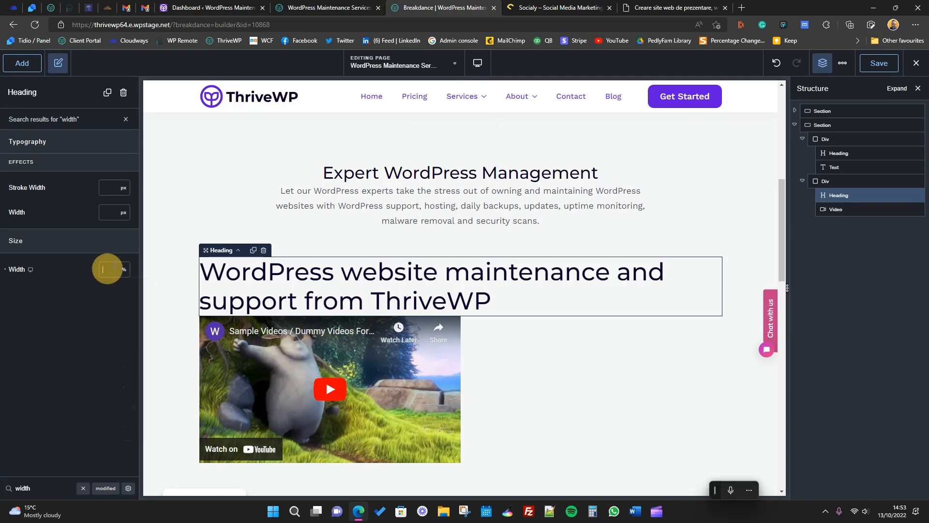
pyautogui.write('50')
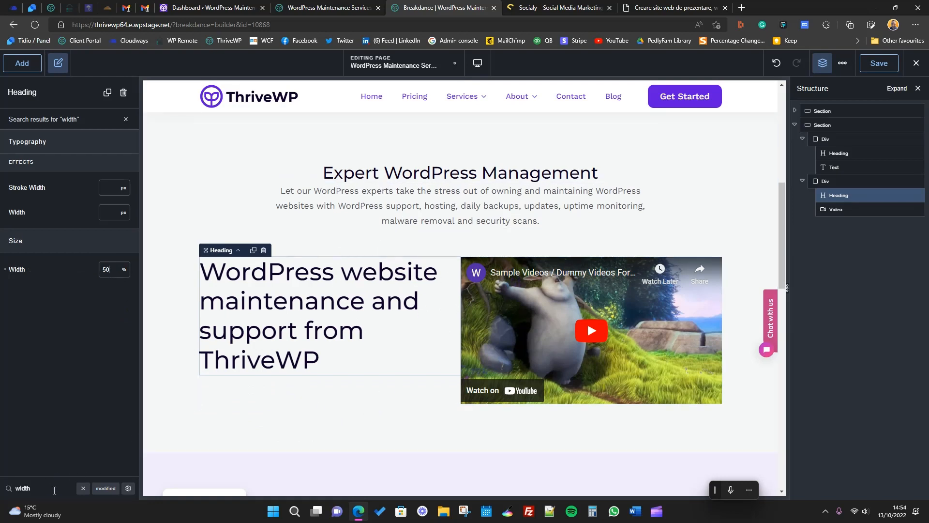
# - On the live ThriveWP homepage, copy the paragraph starting "Streamline your company process" below the video
pyautogui.click(627, 190)
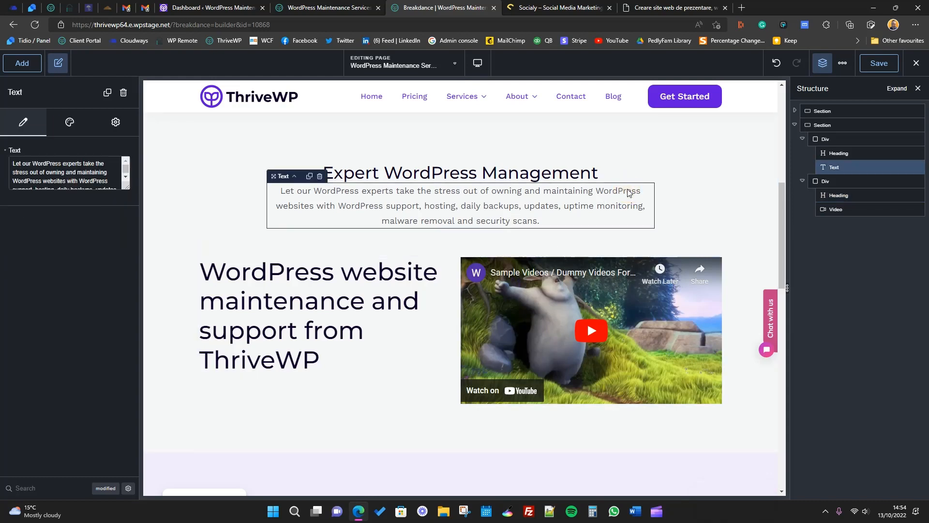
pyautogui.scroll(1, 402, 369)
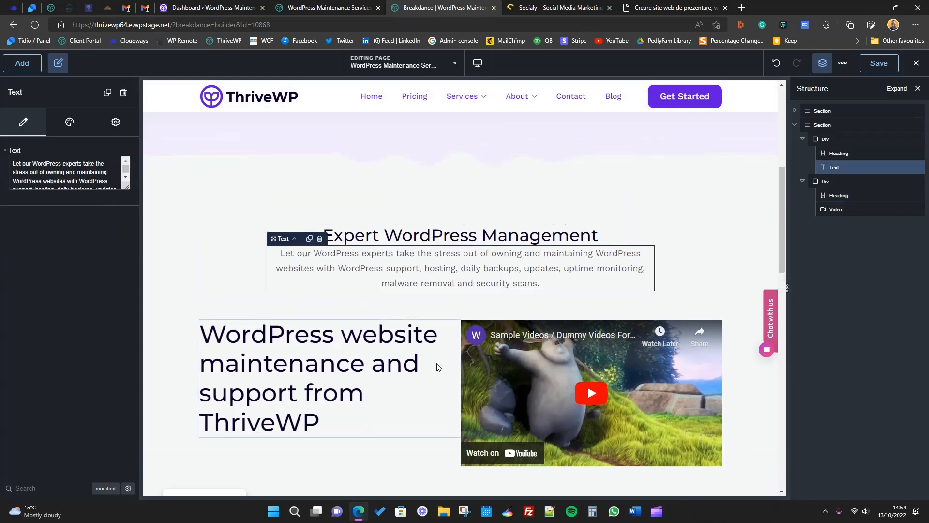
pyautogui.click(363, 10)
pyautogui.scroll(-4, 379, 308)
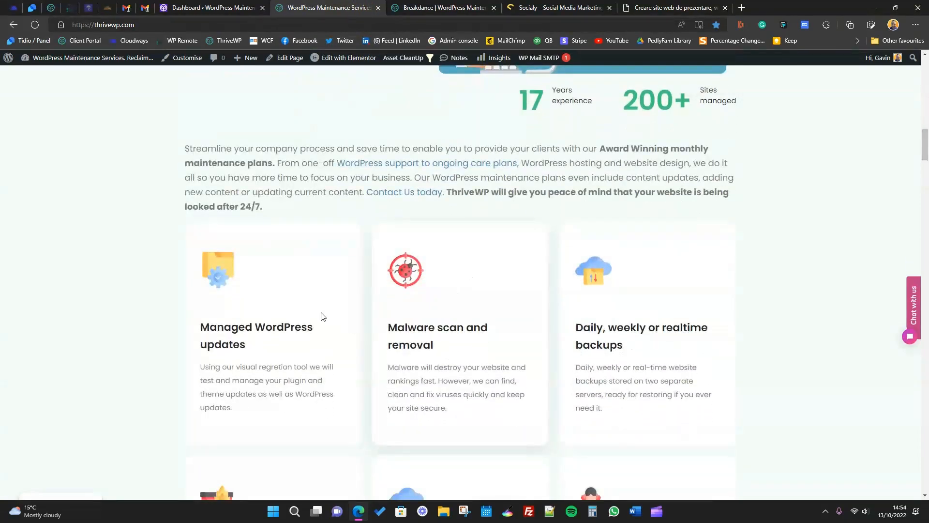
pyautogui.moveTo(186, 147); pyautogui.dragTo(278, 213)
pyautogui.hotkey('ctrl', 'c')
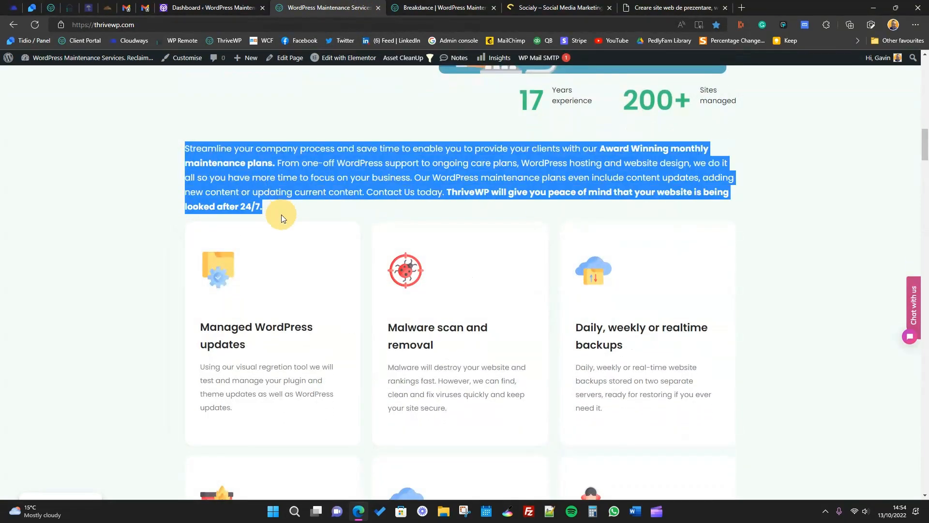
pyautogui.rightClick(281, 168)
pyautogui.click(334, 252)
pyautogui.scroll(6, 333, 252)
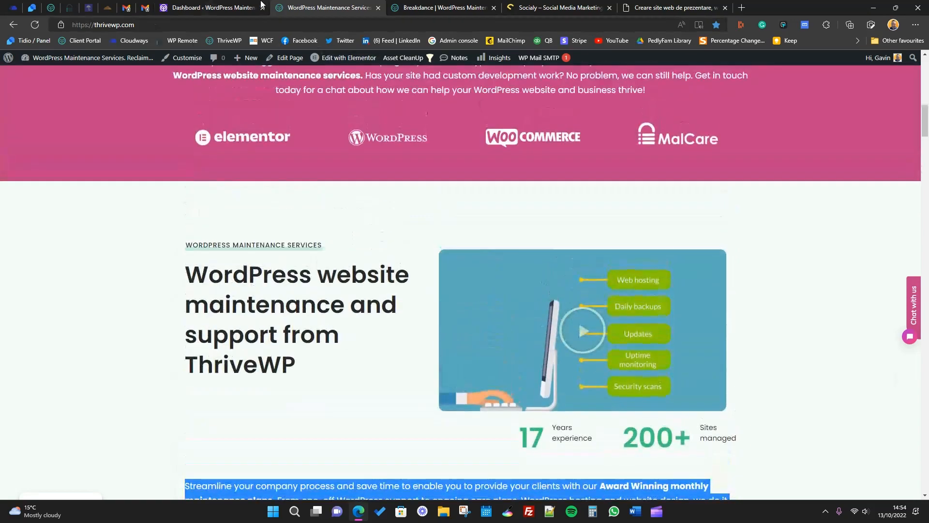
# - Return to the Breakdance builder and add a new Div below the heading and video in the same section
pyautogui.click(442, 7)
pyautogui.scroll(-3, 403, 327)
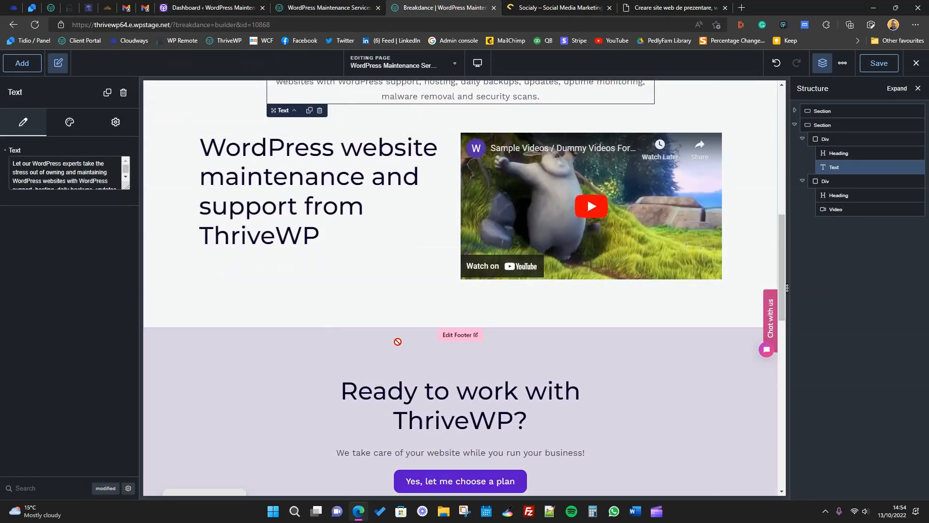
pyautogui.click(22, 64)
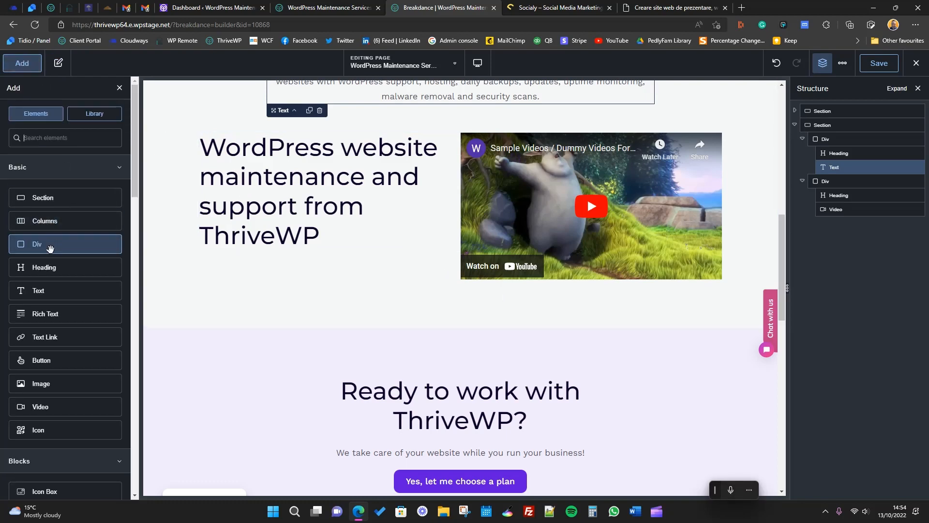
pyautogui.moveTo(51, 248); pyautogui.dragTo(418, 286)
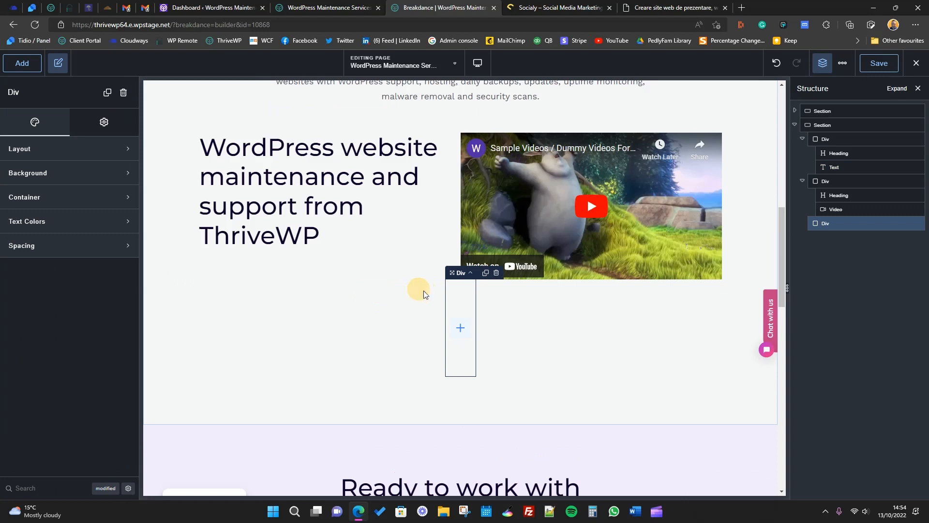
# - Set the new empty Div's container width to 800 px
pyautogui.click(72, 146)
pyautogui.click(74, 148)
pyautogui.click(73, 194)
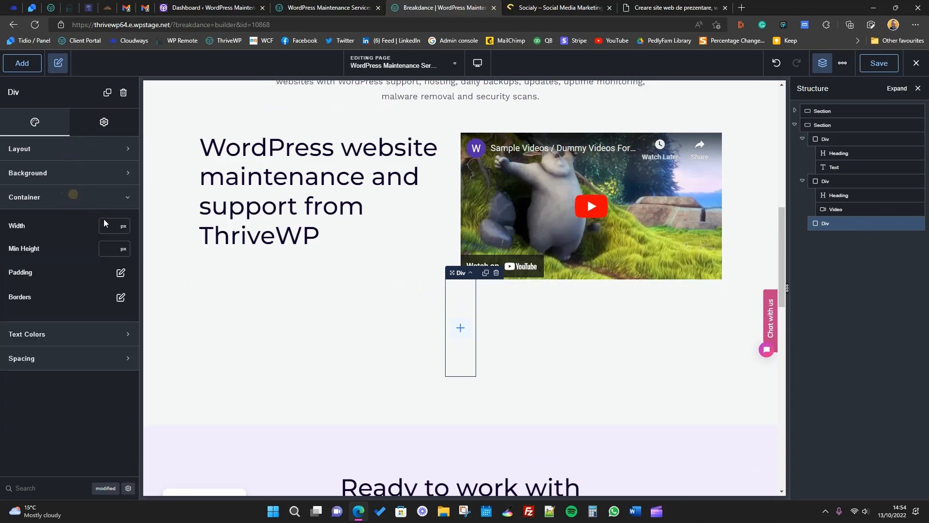
pyautogui.click(124, 230)
pyautogui.click(124, 260)
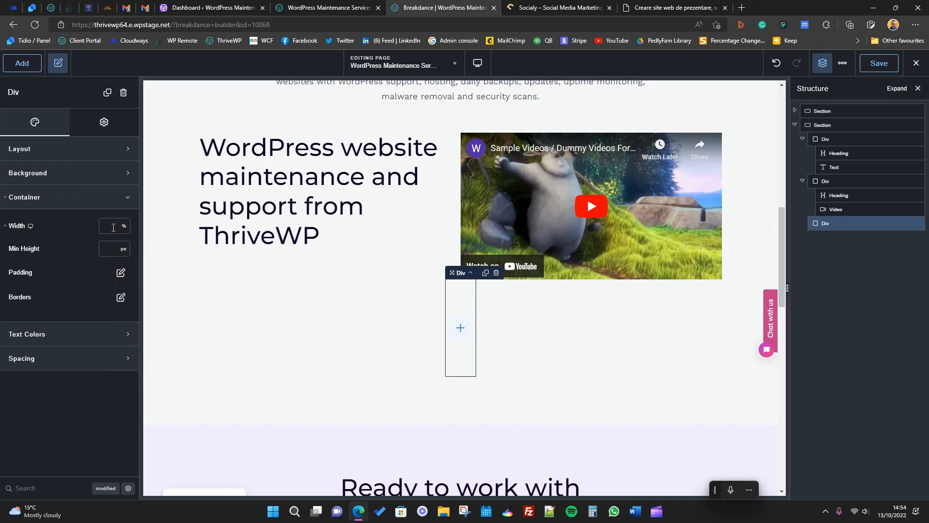
pyautogui.click(128, 229)
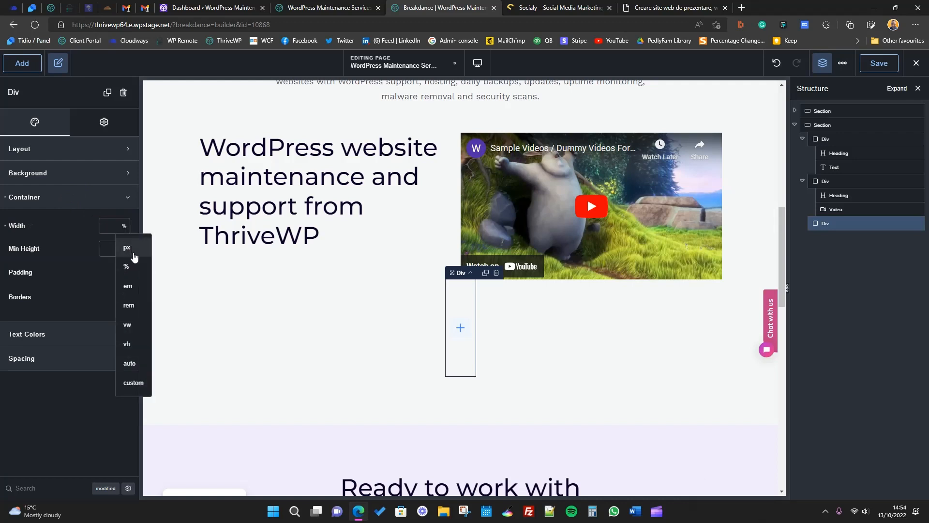
pyautogui.click(127, 247)
pyautogui.click(104, 226)
pyautogui.write('800')
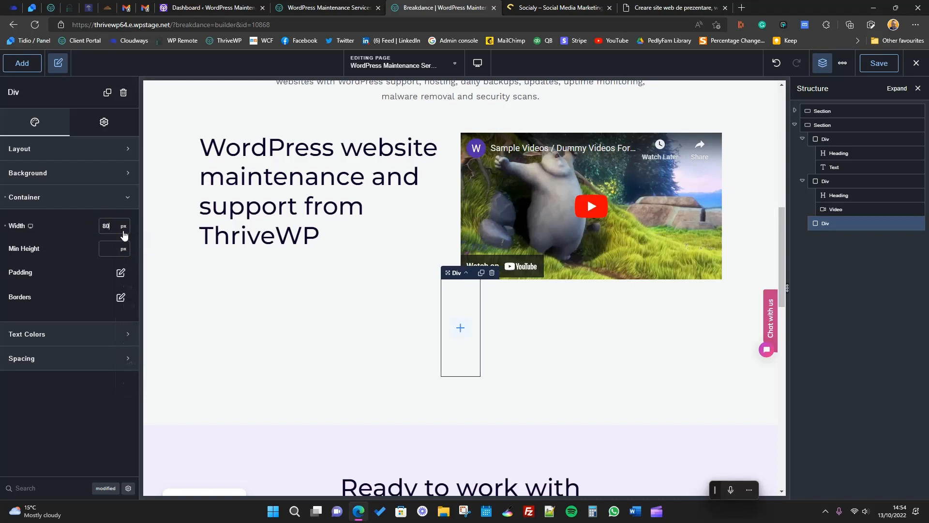
# - Add a Text element inside the new Div and replace its placeholder with the copied "Streamline your company process" paragraph
pyautogui.click(19, 62)
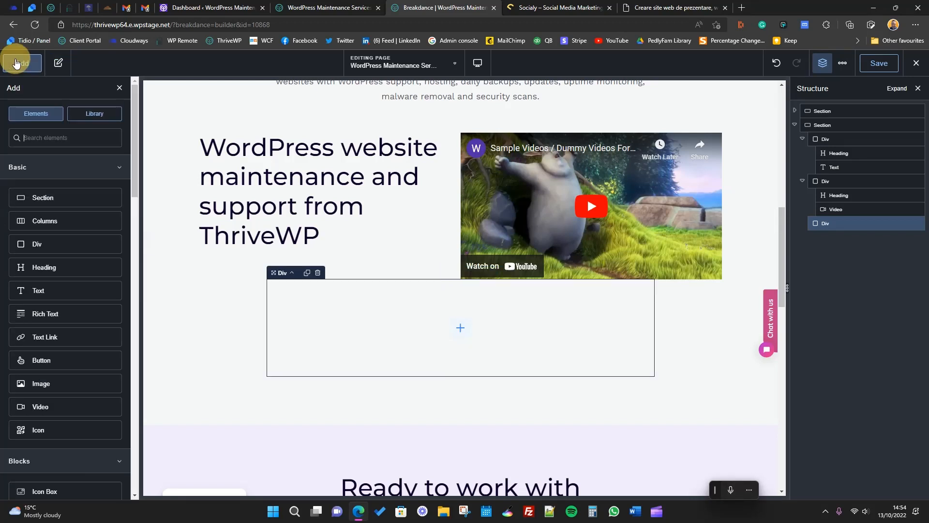
pyautogui.moveTo(365, 291); pyautogui.dragTo(365, 290)
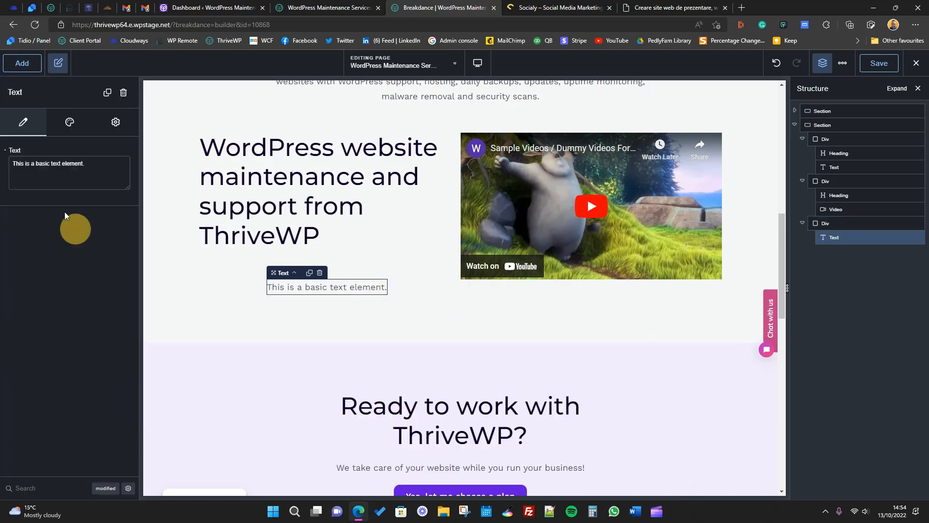
pyautogui.moveTo(94, 166); pyautogui.dragTo(25, 184)
pyautogui.hotkey('ctrl', 'v')
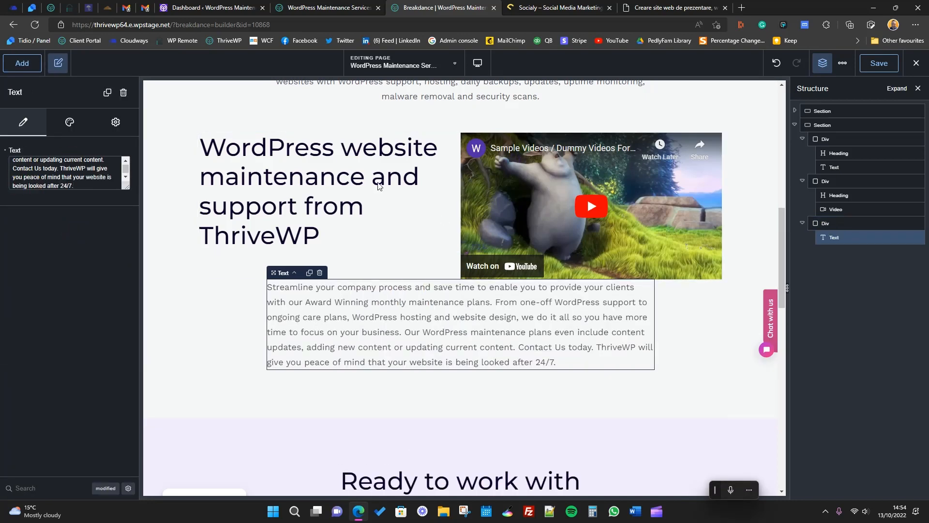
# - Compare the paragraph with the live ThriveWP homepage, and set the width of its Div in the builder to 100%
pyautogui.click(299, 3)
pyautogui.scroll(-5, 405, 359)
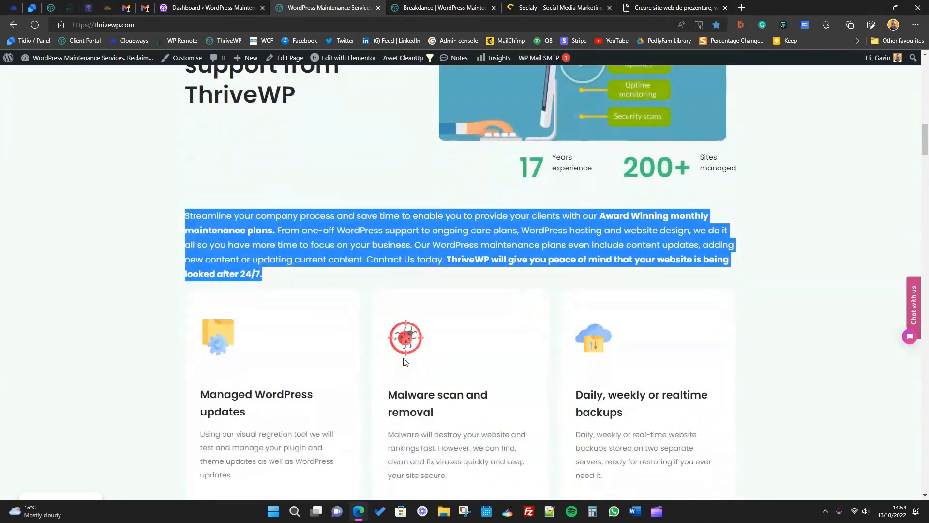
pyautogui.click(428, 3)
pyautogui.scroll(2, 161, 259)
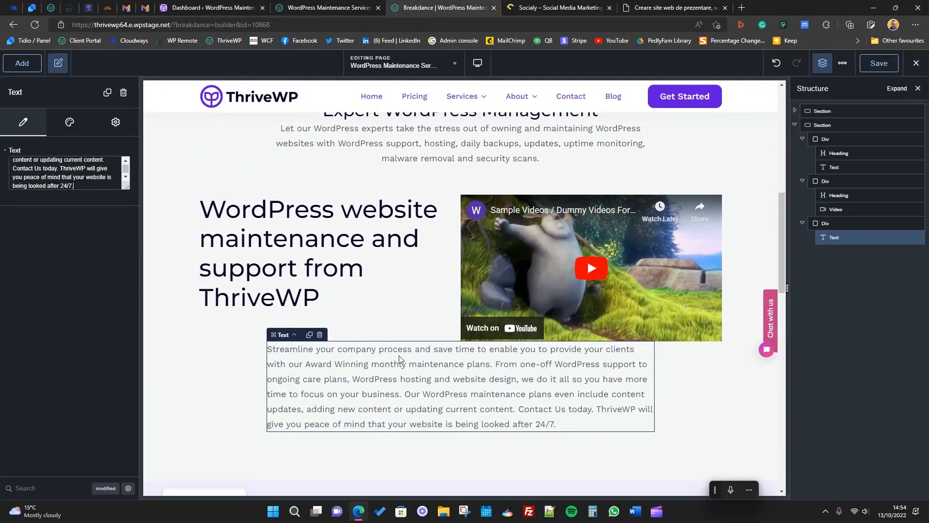
pyautogui.click(69, 122)
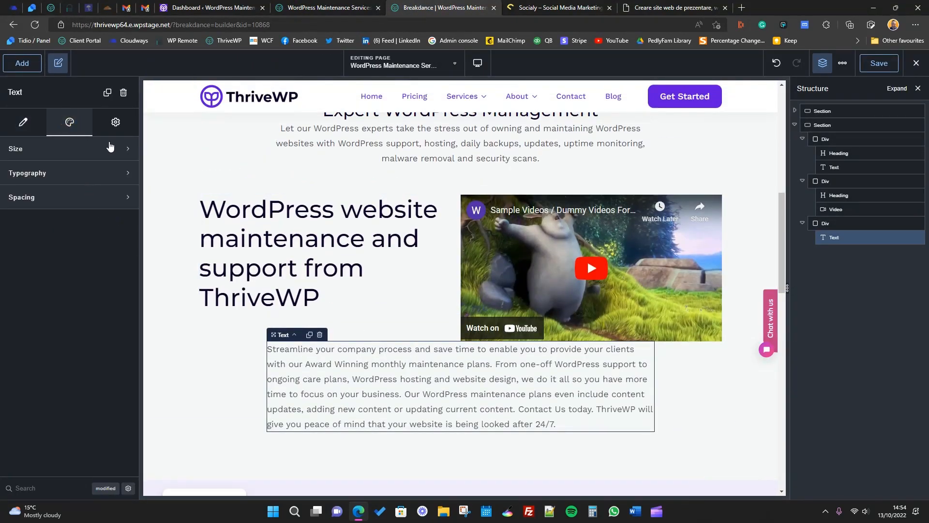
pyautogui.click(115, 122)
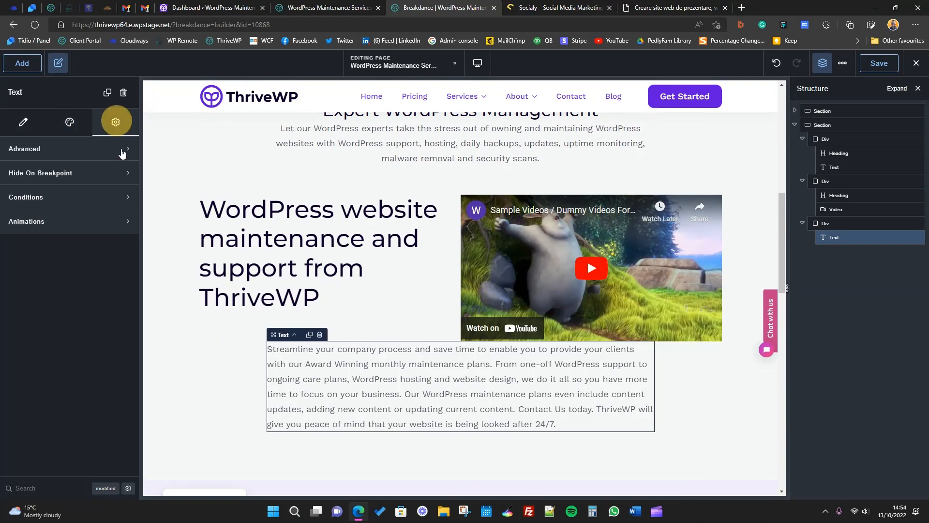
pyautogui.click(831, 223)
pyautogui.click(124, 229)
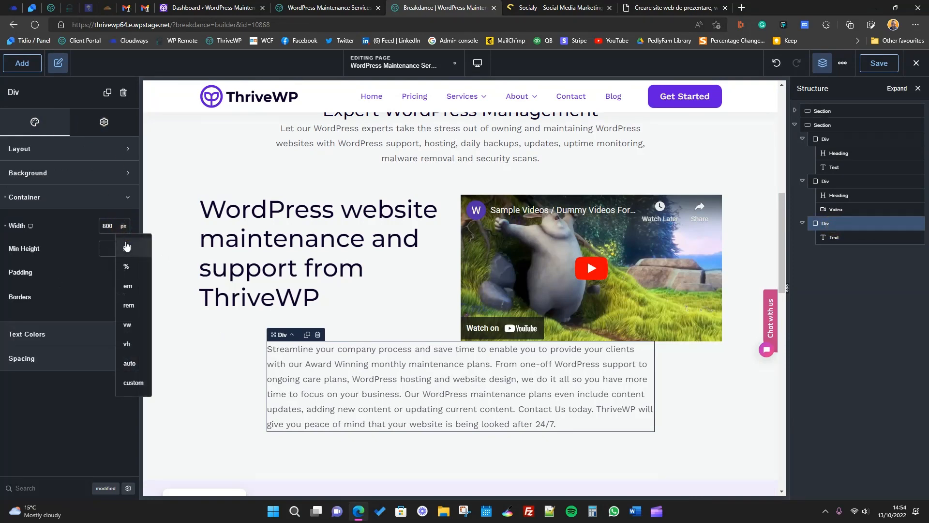
pyautogui.click(129, 264)
pyautogui.click(80, 225)
pyautogui.write('1')
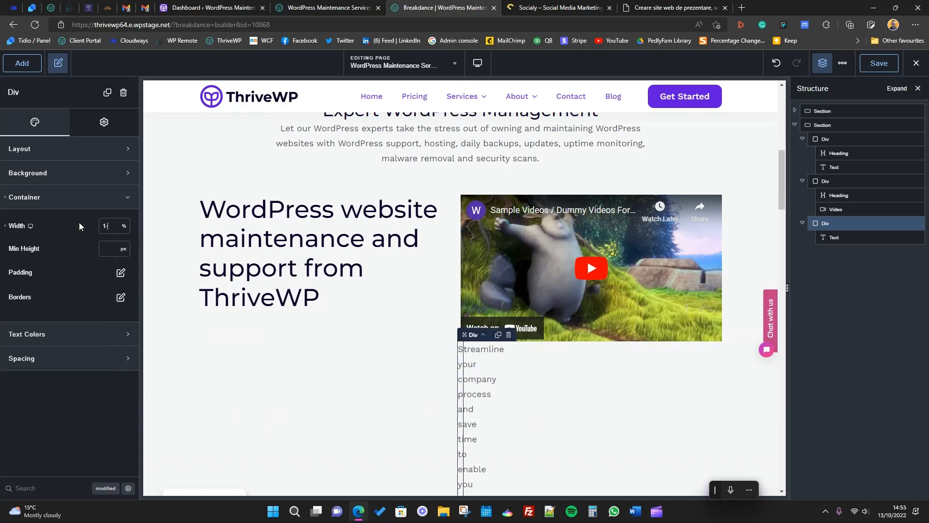
pyautogui.write('00')
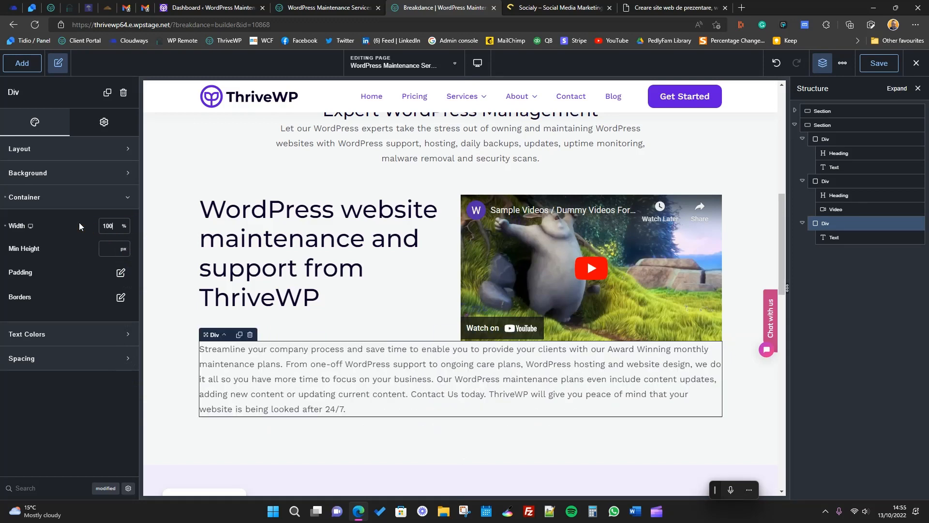
# - Find the margin settings of the paragraph's Div and set its top margin to 60 px
pyautogui.scroll(-1, 277, 182)
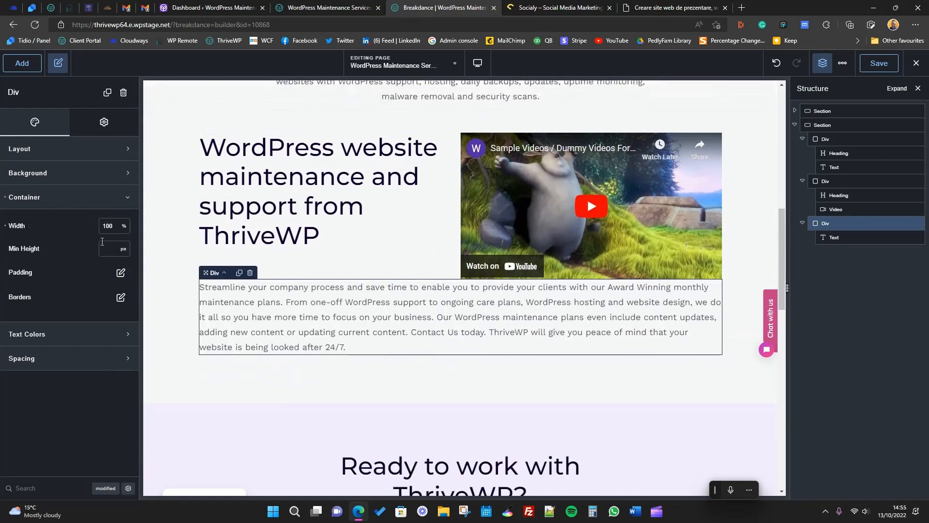
pyautogui.click(43, 487)
pyautogui.write('mar')
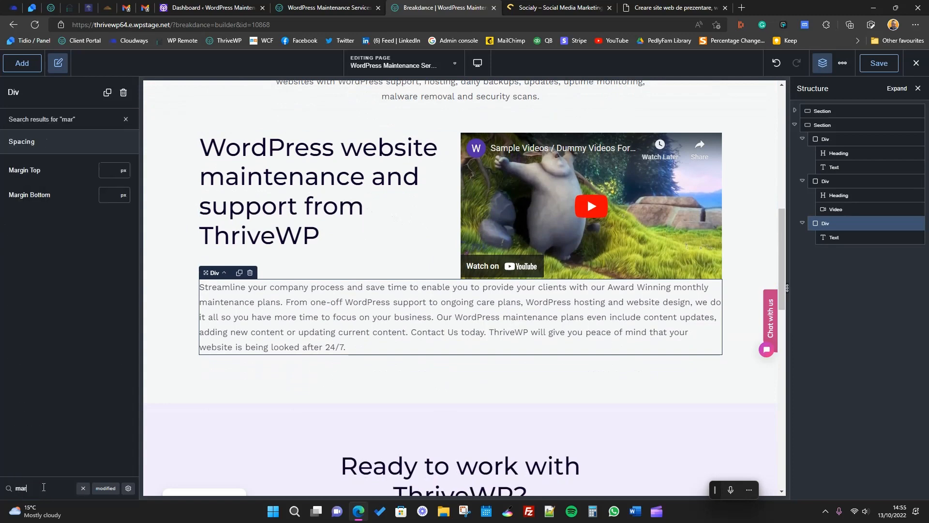
pyautogui.write('gin')
pyautogui.click(109, 169)
pyautogui.write('60')
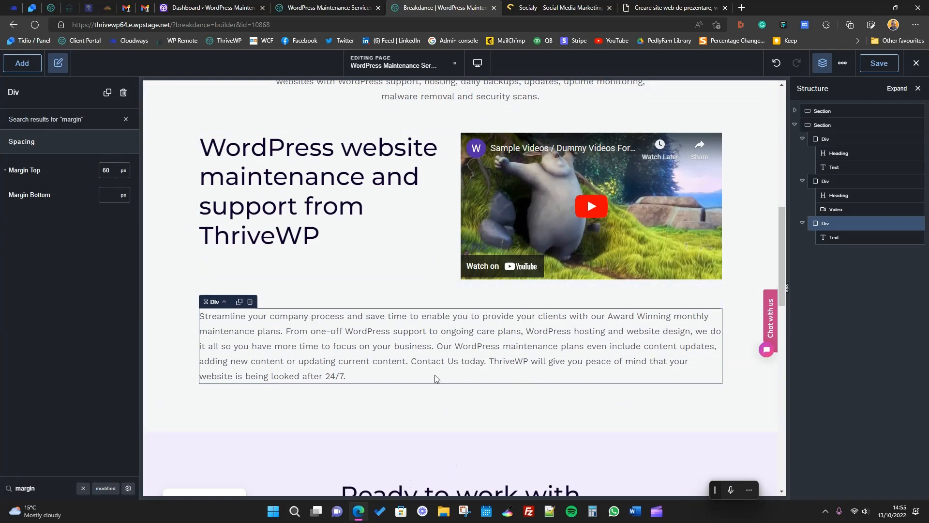
# - Check the service cards on the live homepage, and add an Icon Box below the paragraph's Div in the builder
pyautogui.click(316, 6)
pyautogui.scroll(-4, 321, 265)
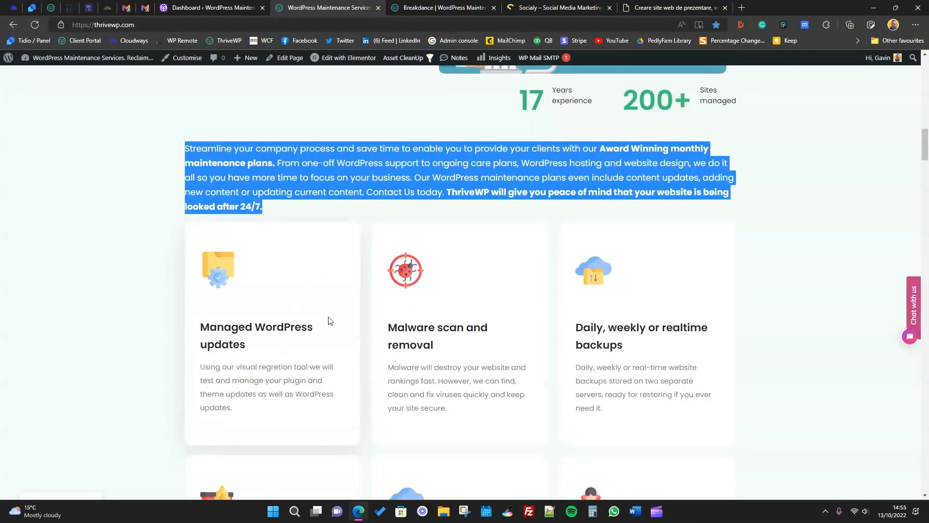
pyautogui.click(422, 5)
pyautogui.scroll(-3, 518, 291)
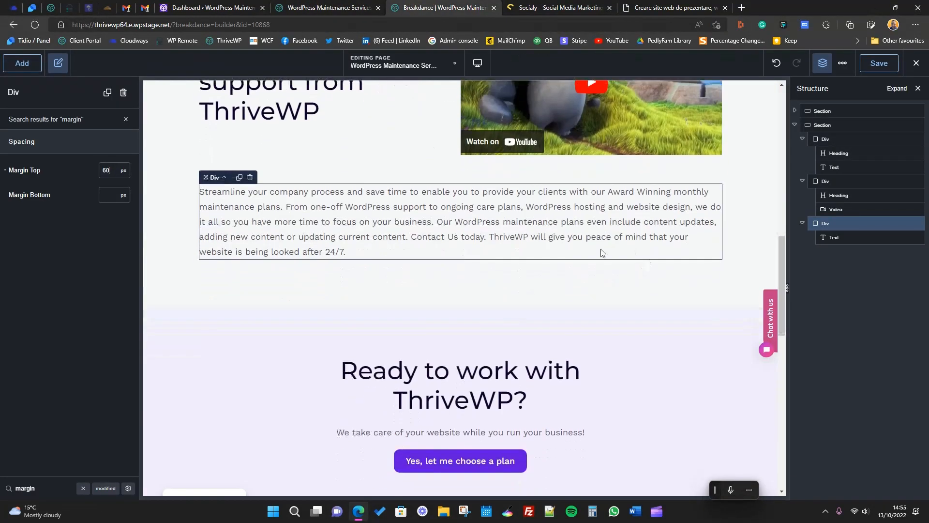
pyautogui.click(19, 64)
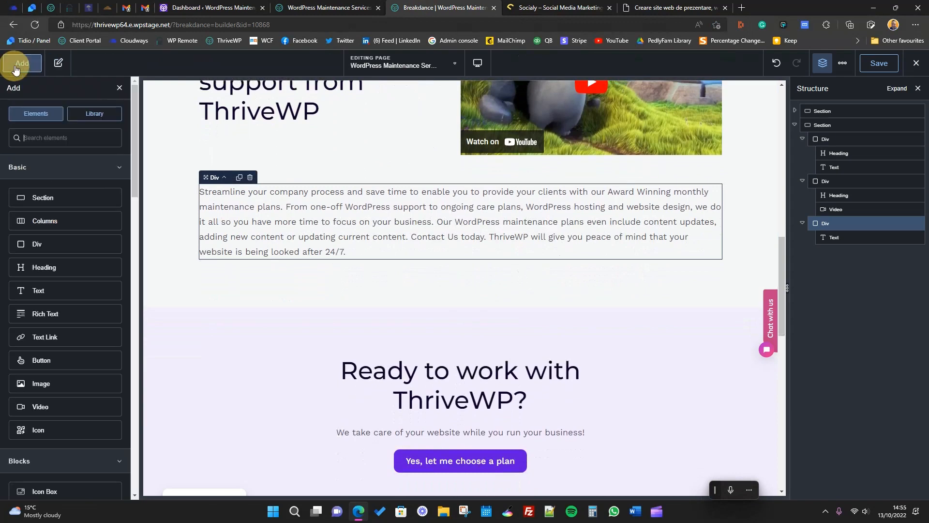
pyautogui.click(50, 137)
pyautogui.write('icon')
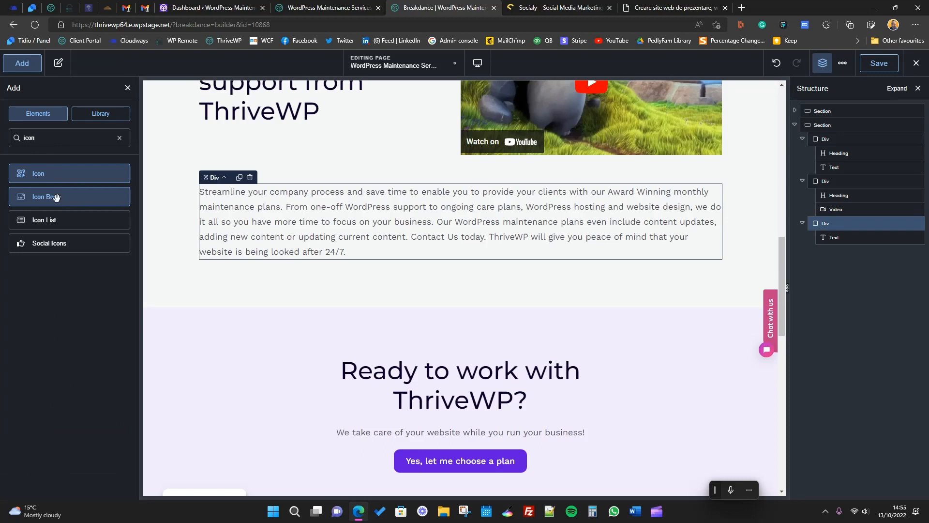
pyautogui.moveTo(56, 198); pyautogui.dragTo(249, 260)
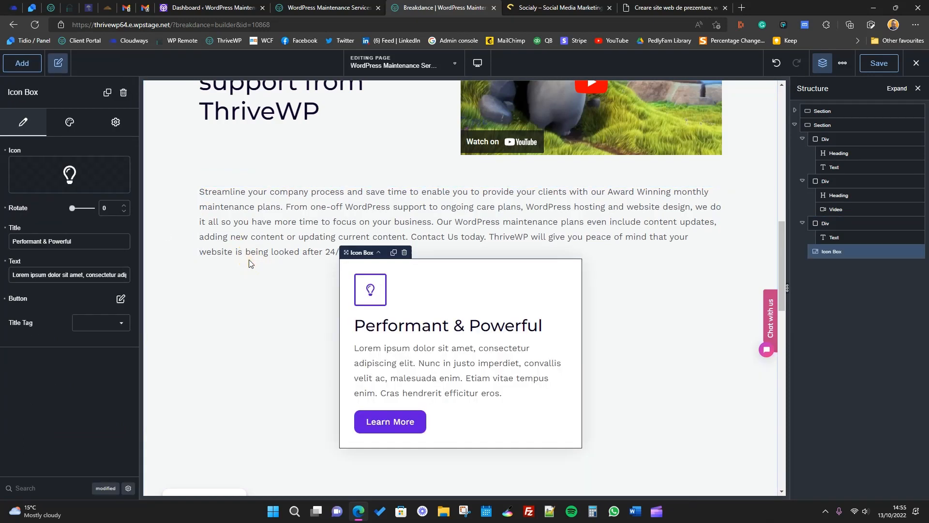
# - Duplicate the Icon Box below the paragraph
pyautogui.click(393, 253)
pyautogui.scroll(-3, 412, 441)
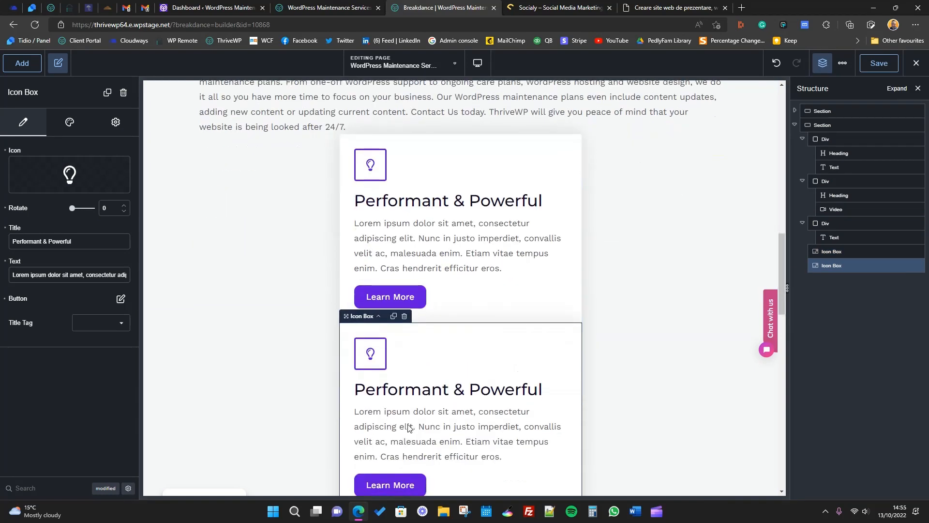
pyautogui.scroll(1, 477, 248)
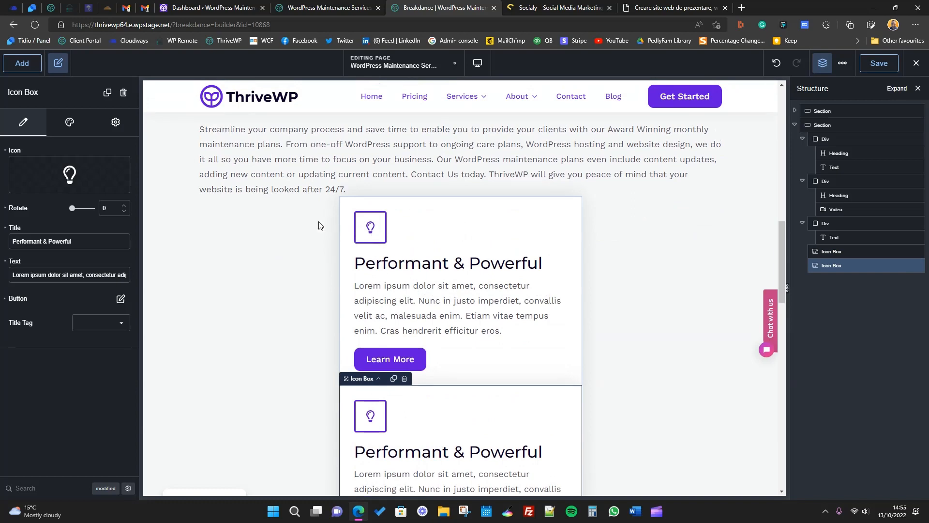
pyautogui.scroll(1, 321, 286)
# - Examine the service card layouts on the Websty and Socialy reference sites, and return to the Breakdance builder
pyautogui.click(666, 7)
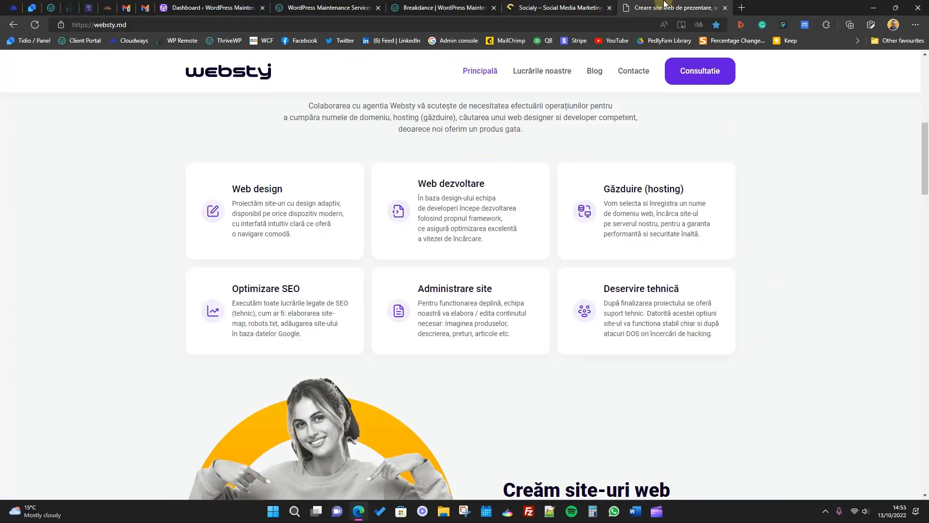
pyautogui.click(561, 5)
pyautogui.scroll(-12, 480, 257)
pyautogui.scroll(3, 323, 222)
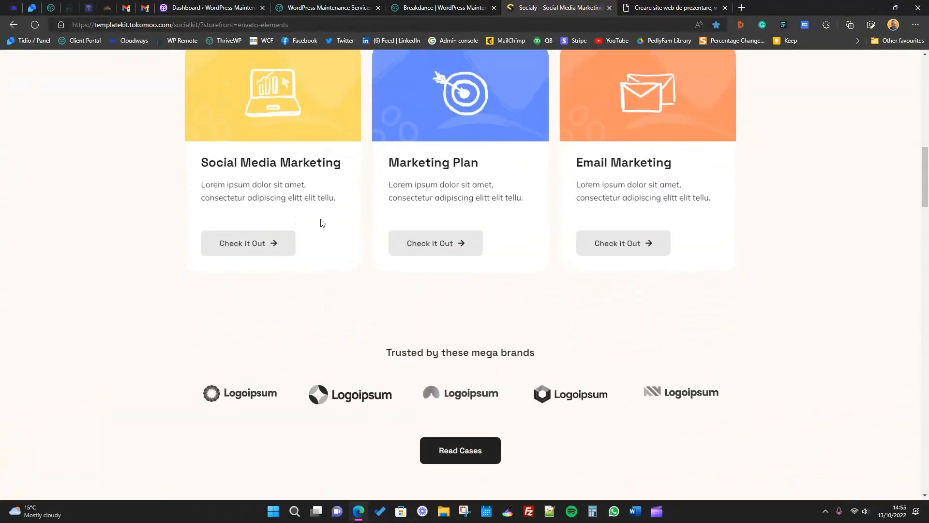
pyautogui.scroll(-15, 412, 249)
pyautogui.scroll(5, 390, 327)
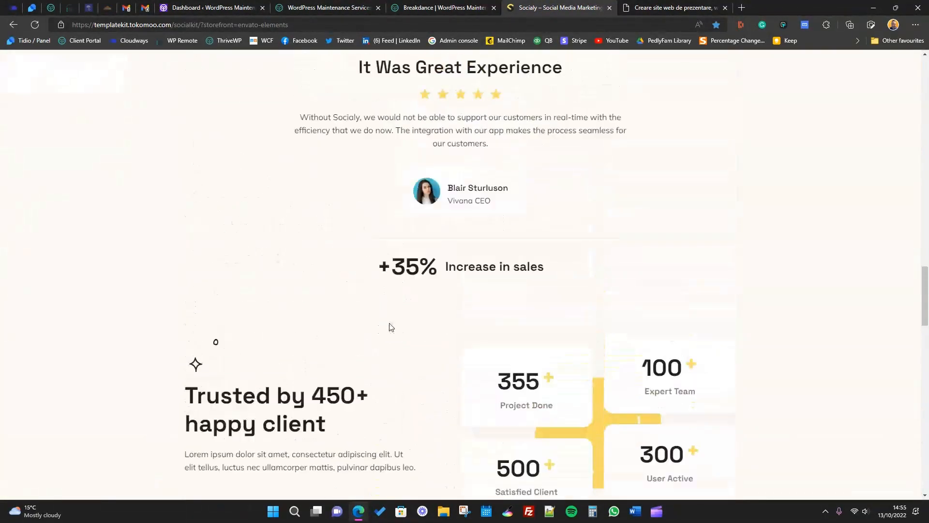
pyautogui.scroll(-5, 390, 327)
pyautogui.scroll(3, 387, 322)
pyautogui.hotkey('ctrl', 'shift', 'Tab')
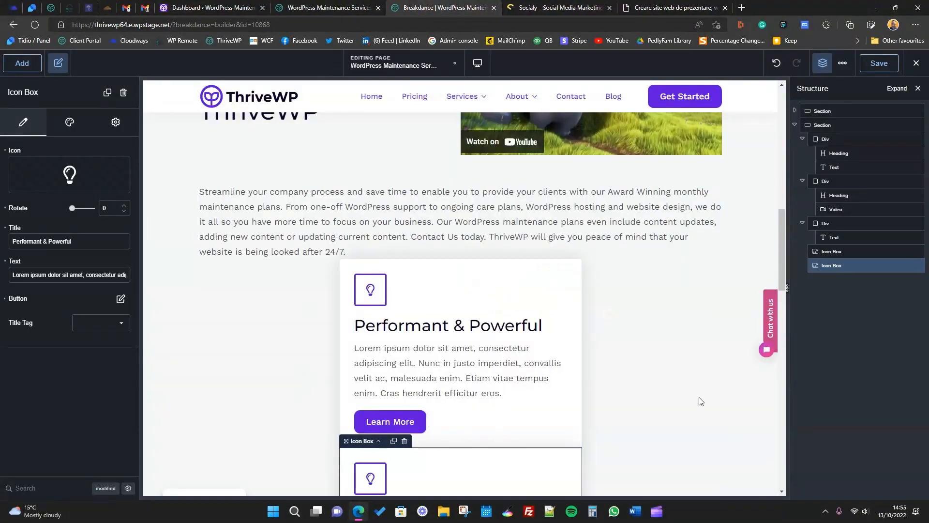
# - Add a Div under the paragraph text inside its Div and move both Icon Boxes into it
pyautogui.click(831, 224)
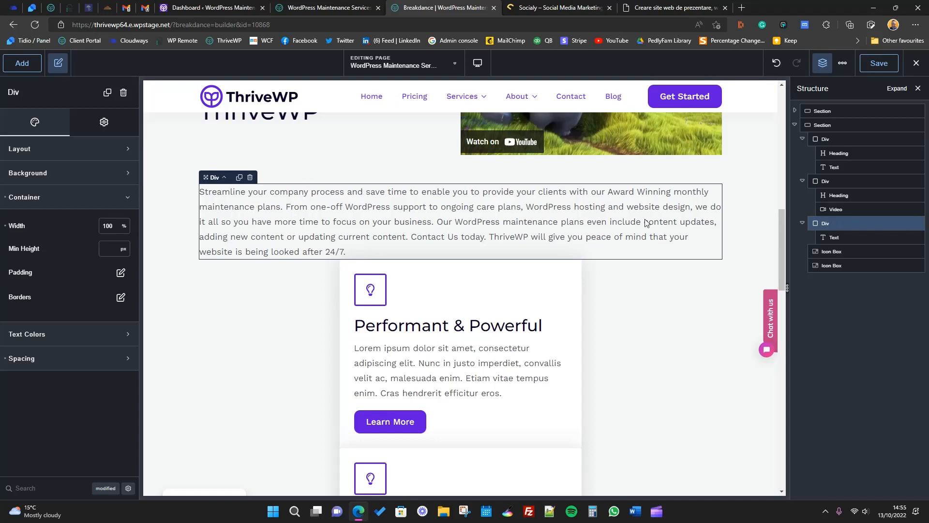
pyautogui.click(22, 63)
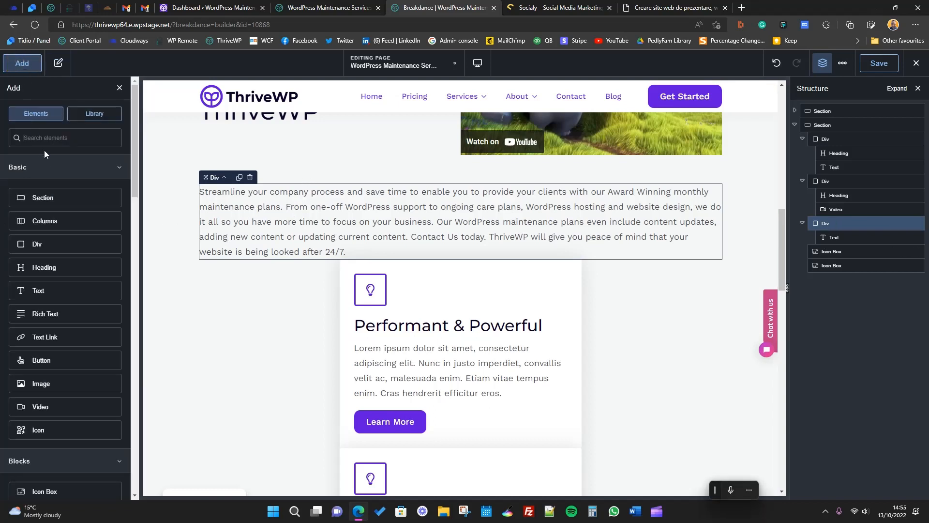
pyautogui.moveTo(58, 251); pyautogui.dragTo(346, 254)
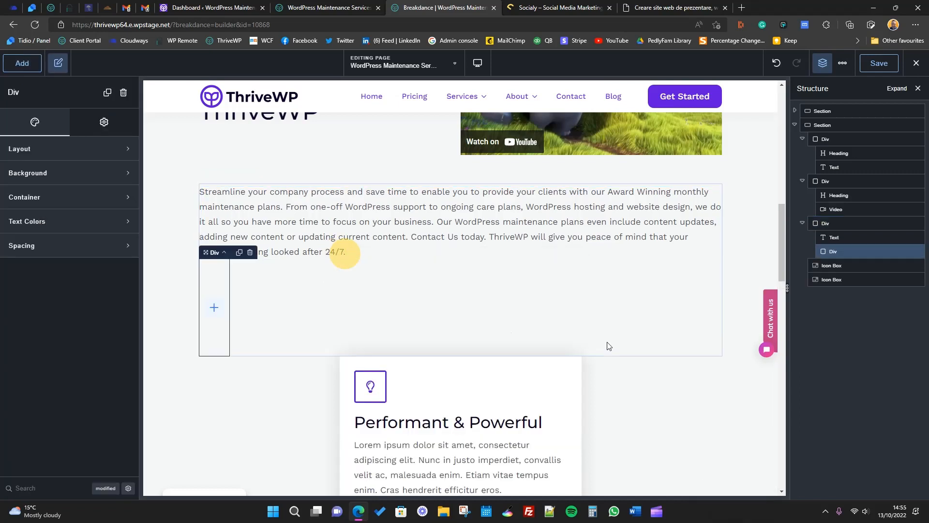
pyautogui.moveTo(846, 269)
pyautogui.mouseDown()
pyautogui.moveTo(860, 258)
pyautogui.moveTo(855, 281)
pyautogui.moveTo(852, 261)
pyautogui.mouseUp()
# - Lay out the Div holding the Icon Boxes horizontally with Space Between alignment
pyautogui.click(848, 251)
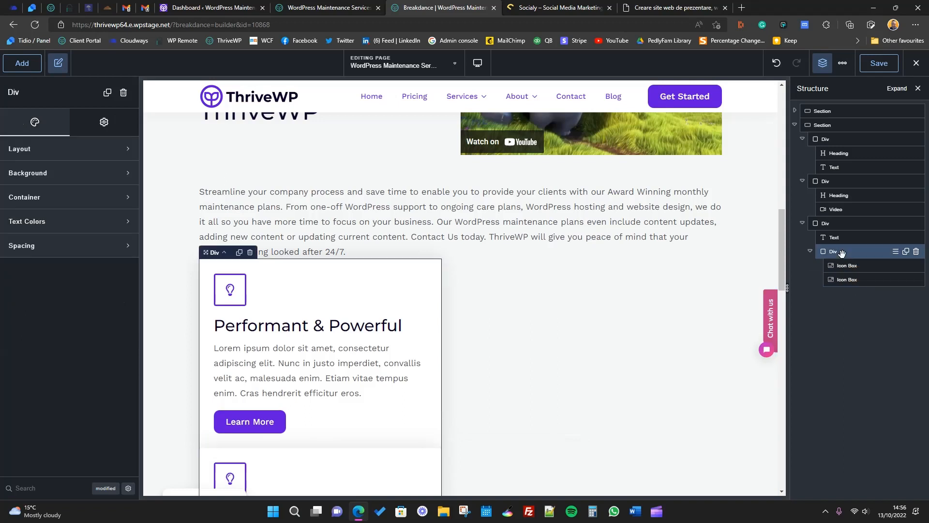
pyautogui.click(71, 150)
pyautogui.click(120, 247)
pyautogui.click(103, 292)
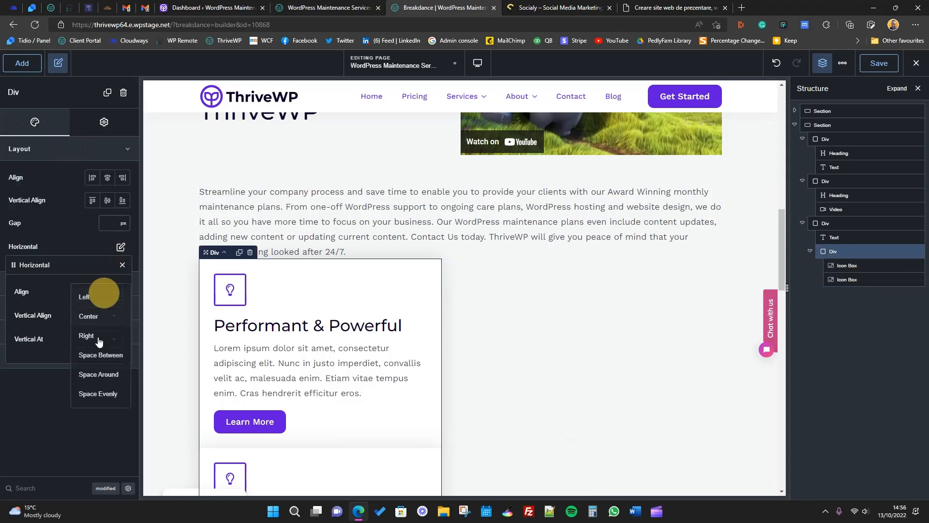
pyautogui.click(105, 356)
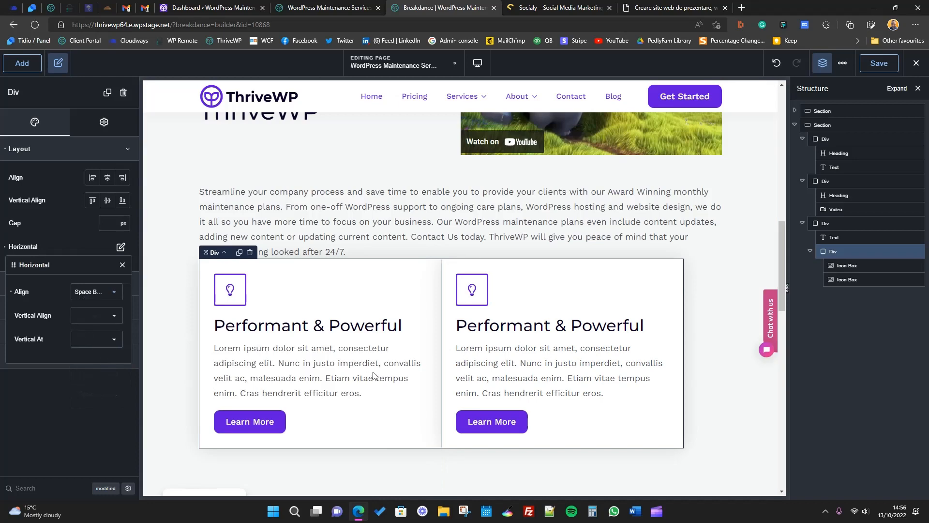
pyautogui.click(239, 252)
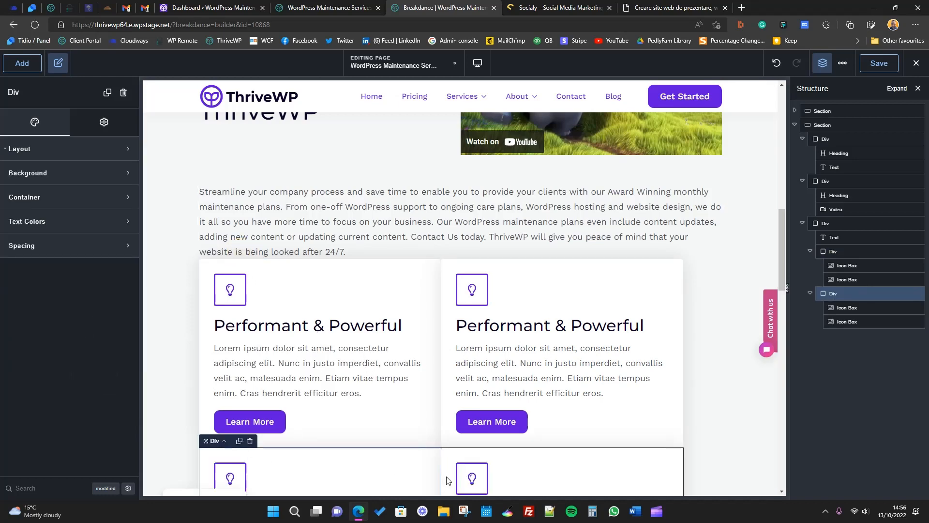
pyautogui.scroll(-3, 387, 416)
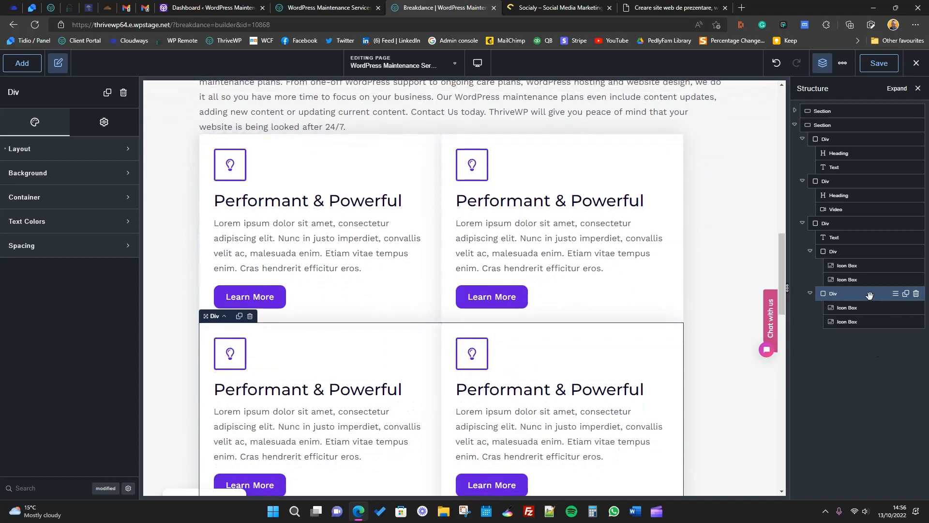
pyautogui.click(916, 293)
# - Duplicate the first Icon Box inside the horizontal Div and check how the cards are arranged
pyautogui.click(846, 265)
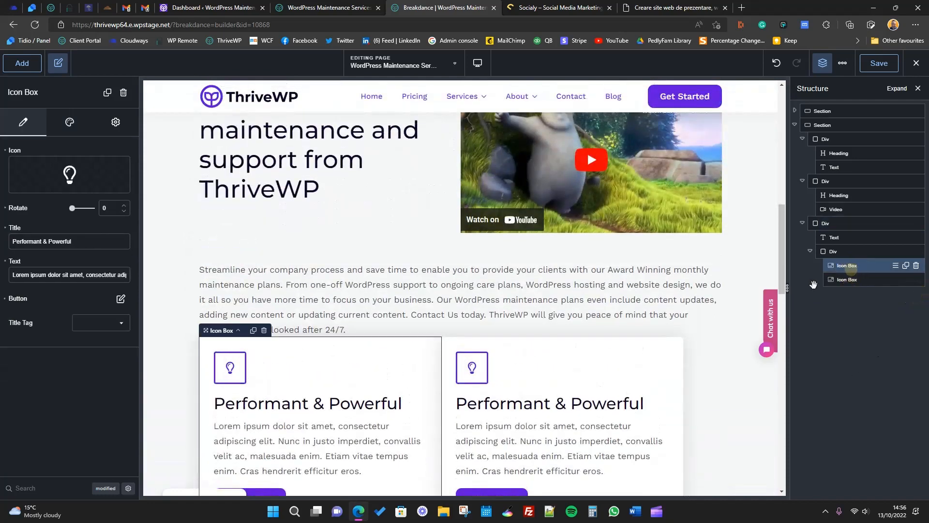
pyautogui.click(252, 333)
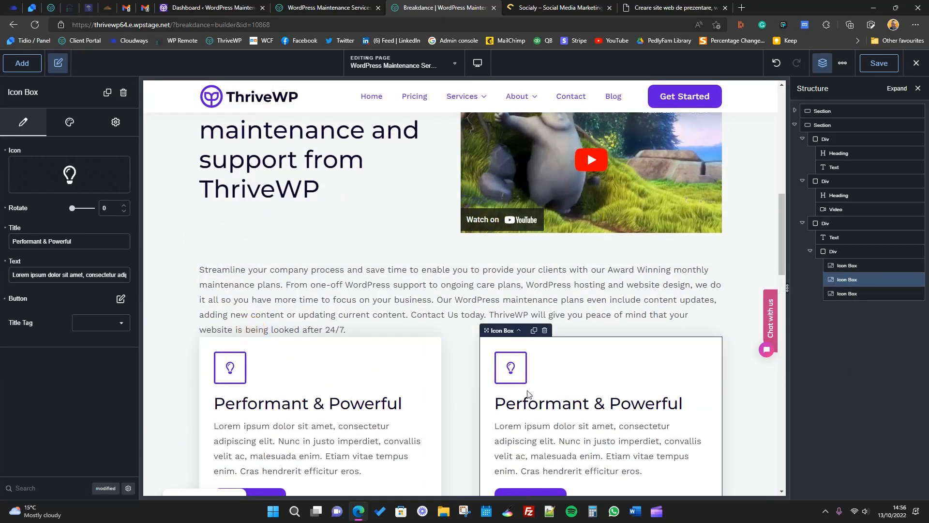
pyautogui.scroll(-6, 529, 394)
pyautogui.scroll(4, 317, 318)
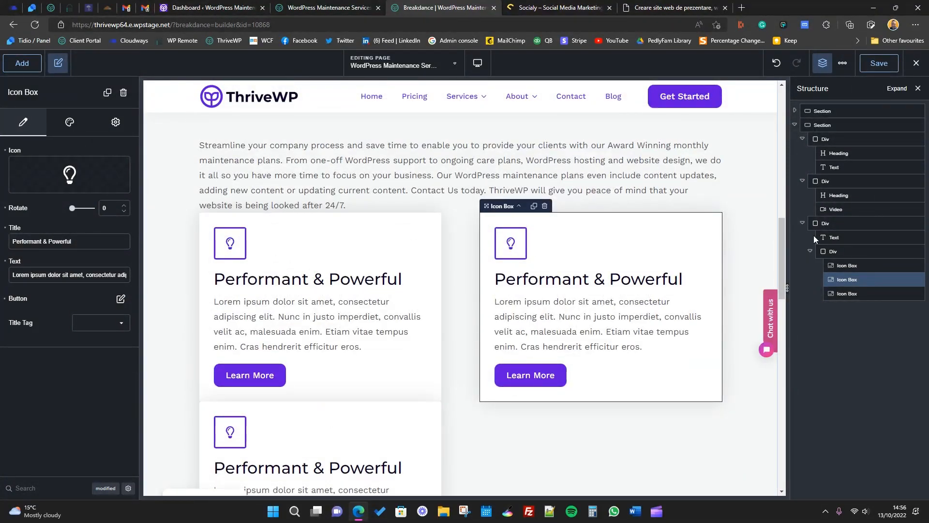
# - Set the container width of the first Icon Box in the service card Div to 300 px
pyautogui.click(844, 266)
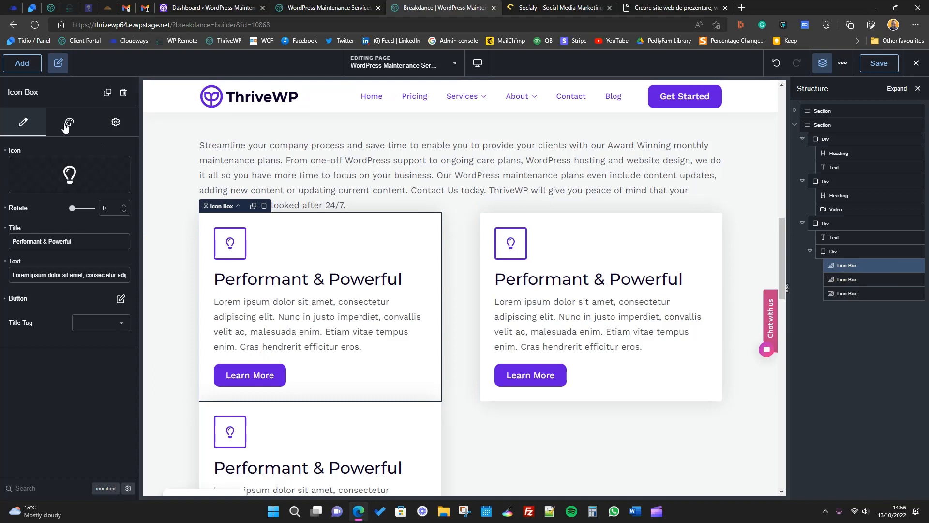
pyautogui.click(67, 124)
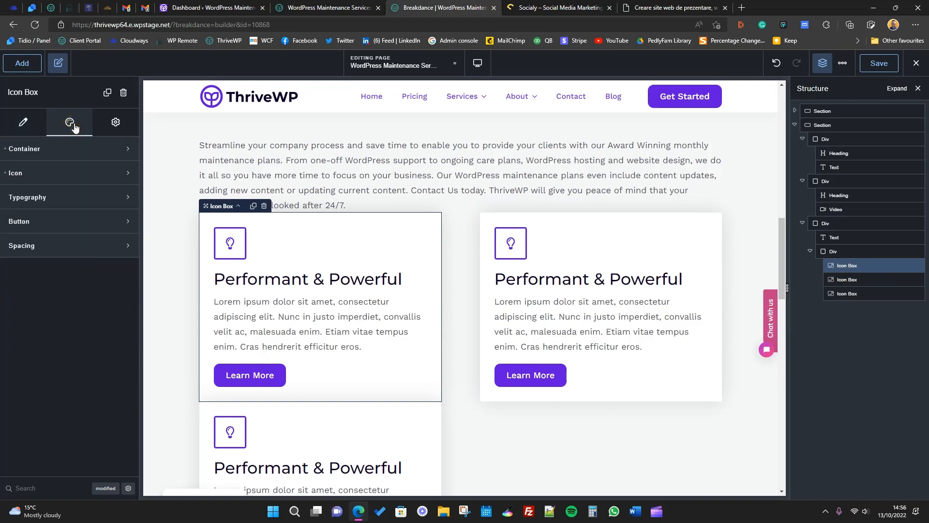
pyautogui.click(80, 153)
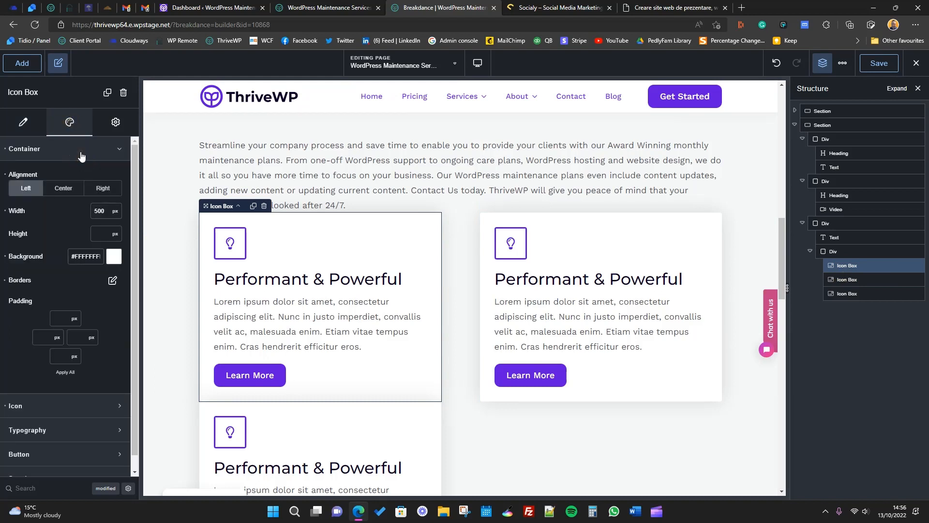
pyautogui.doubleClick(102, 211)
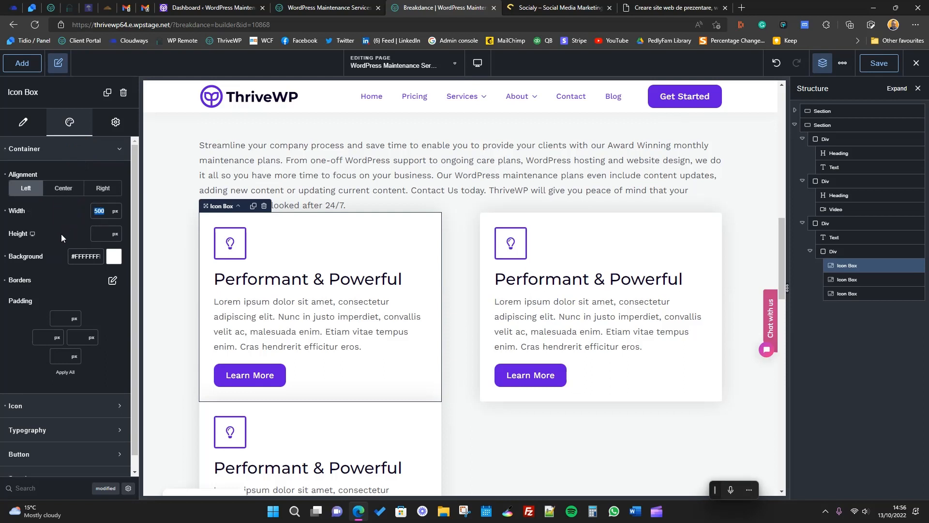
pyautogui.write('300')
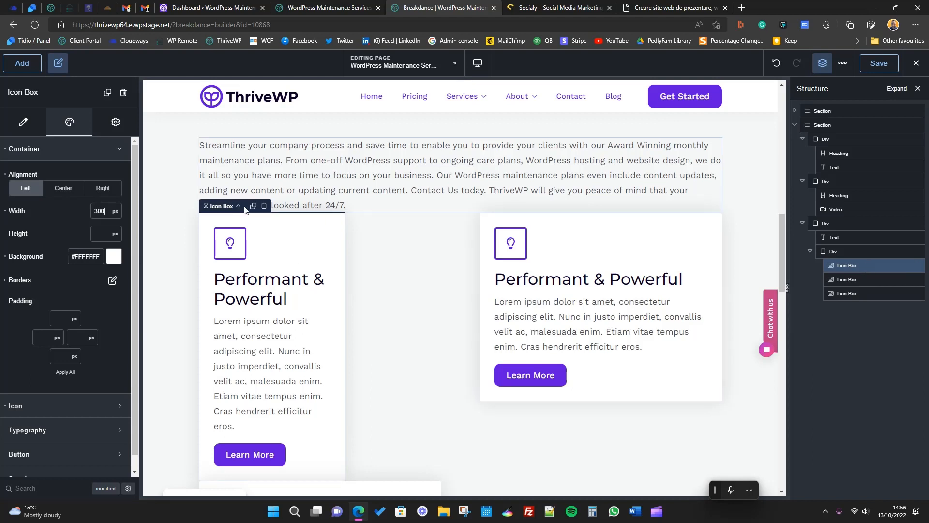
# - Copy the narrowed Icon Box, paste it into the card Div, and apply its design to the first Icon Box there
pyautogui.rightClick(215, 210)
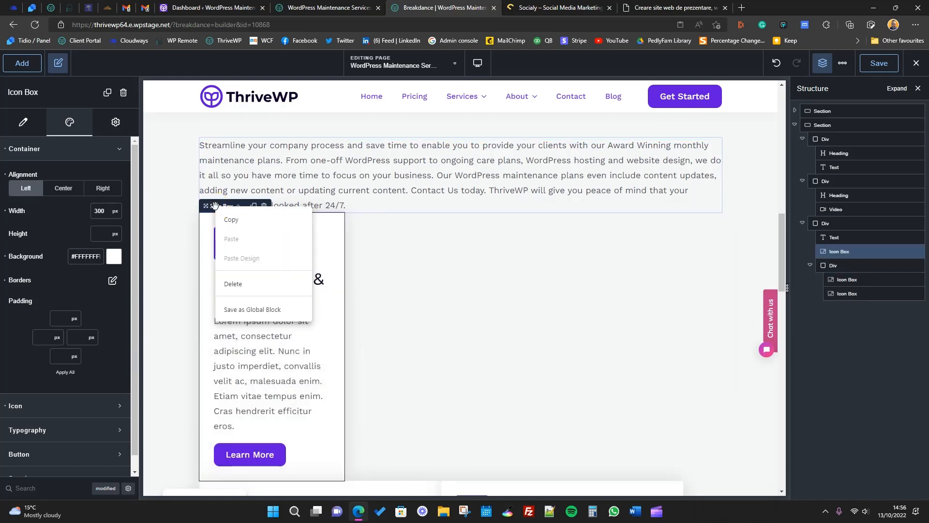
pyautogui.click(230, 220)
pyautogui.scroll(-1, 531, 355)
pyautogui.scroll(-3, 529, 353)
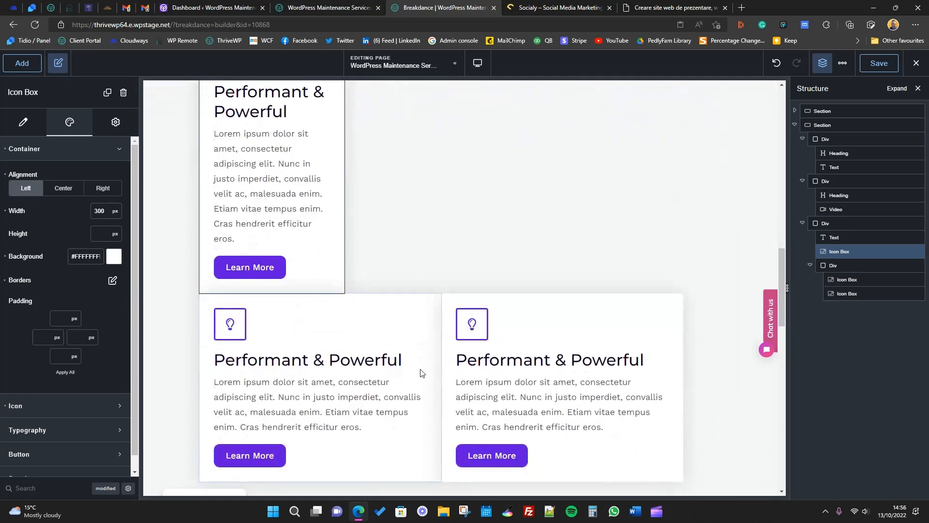
pyautogui.rightClick(405, 330)
pyautogui.click(426, 364)
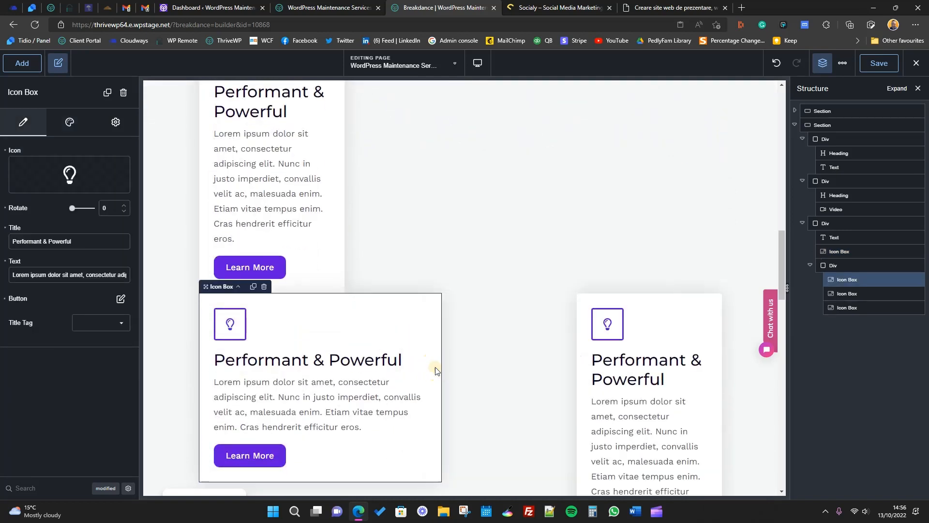
pyautogui.rightClick(405, 333)
pyautogui.click(441, 383)
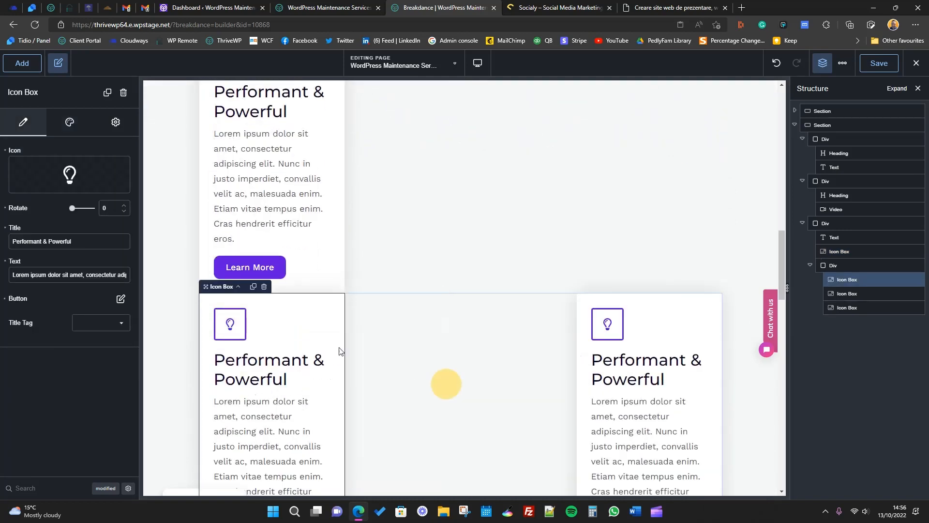
# - Delete the first Icon Box in the card Div and paste the copied design onto the remaining wide one
pyautogui.scroll(-4, 467, 362)
pyautogui.scroll(5, 462, 365)
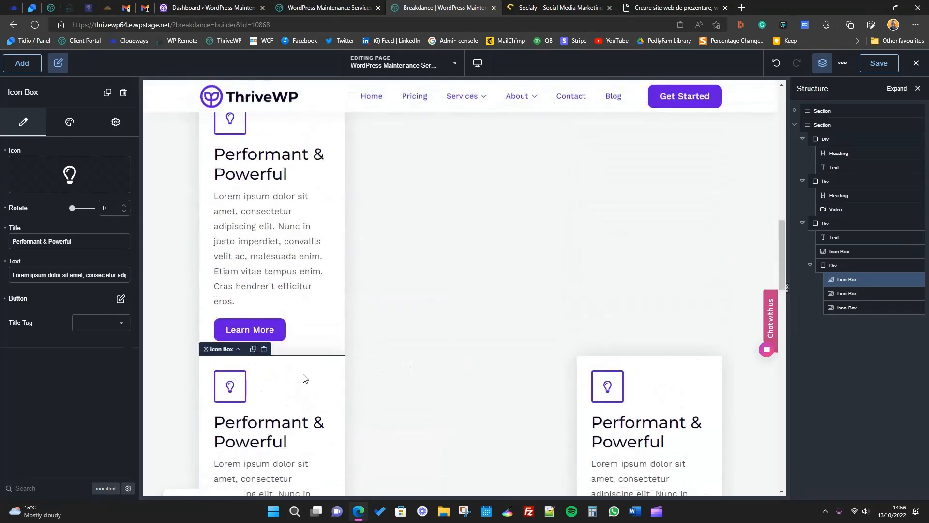
pyautogui.click(264, 349)
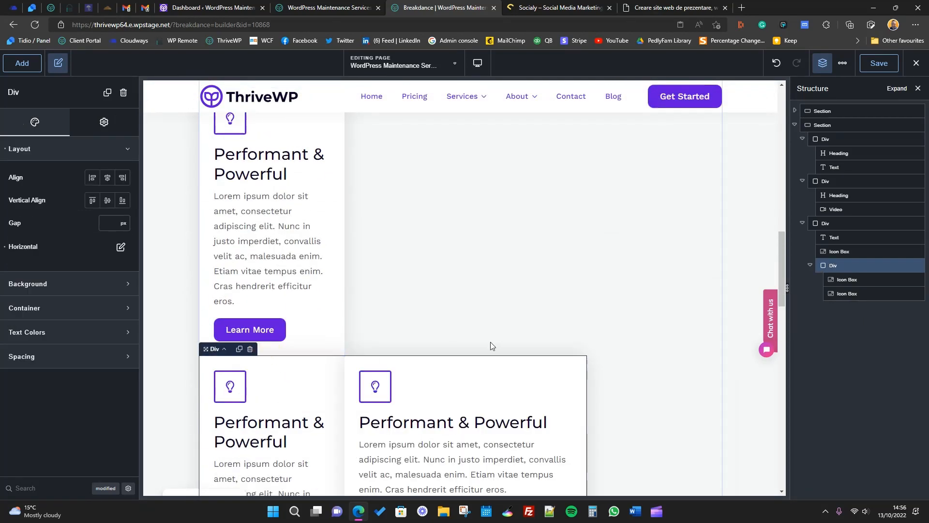
pyautogui.rightClick(425, 377)
pyautogui.click(451, 312)
pyautogui.scroll(2, 350, 446)
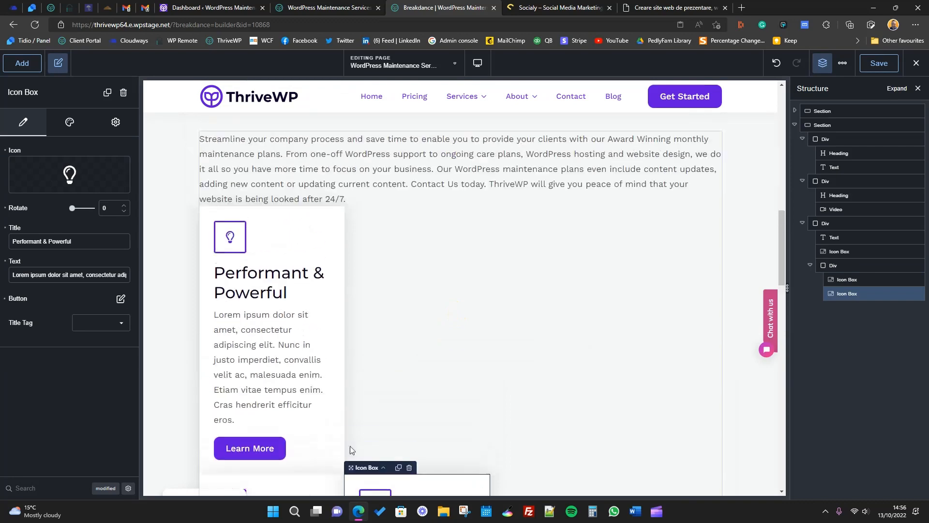
# - Duplicate the narrow Icon Box that sits between the paragraph and the card Div
pyautogui.click(319, 350)
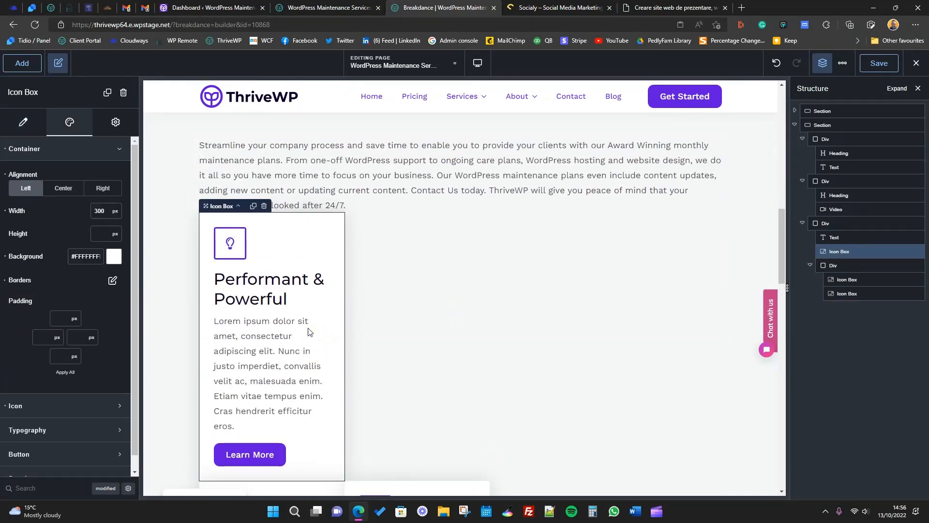
pyautogui.click(253, 206)
pyautogui.scroll(-3, 325, 348)
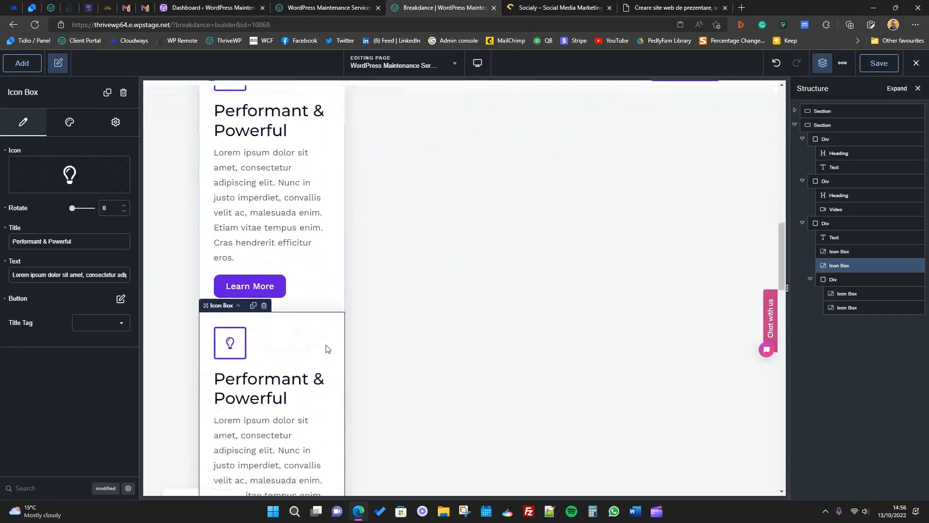
pyautogui.scroll(-5, 378, 292)
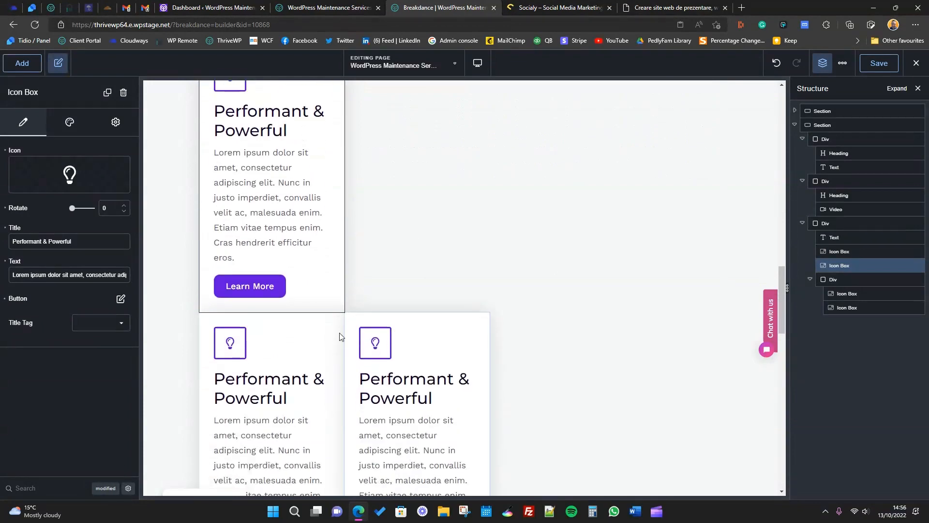
# - Delete the first Icon Box in the card Div and move both Icon Boxes above it into the Div
pyautogui.click(321, 342)
pyautogui.click(264, 305)
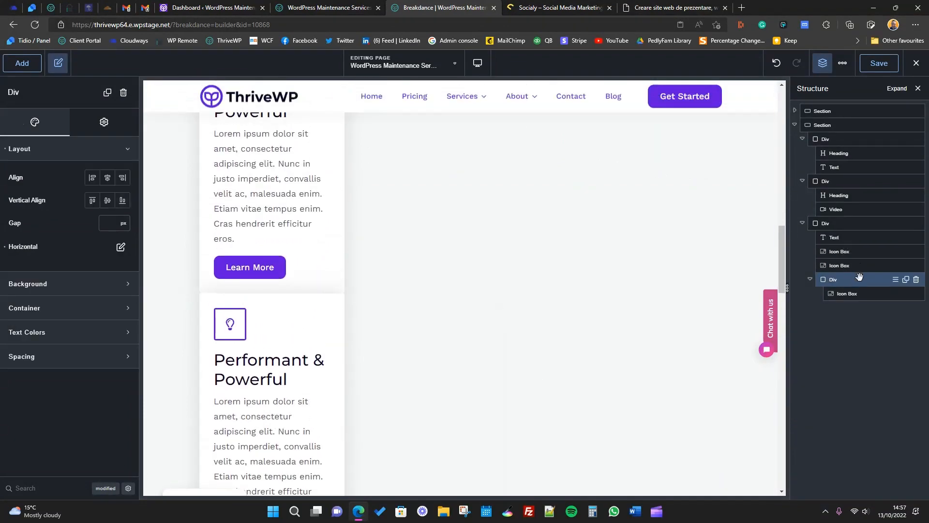
pyautogui.moveTo(852, 293)
pyautogui.mouseDown()
pyautogui.moveTo(852, 262)
pyautogui.moveTo(850, 297)
pyautogui.mouseUp()
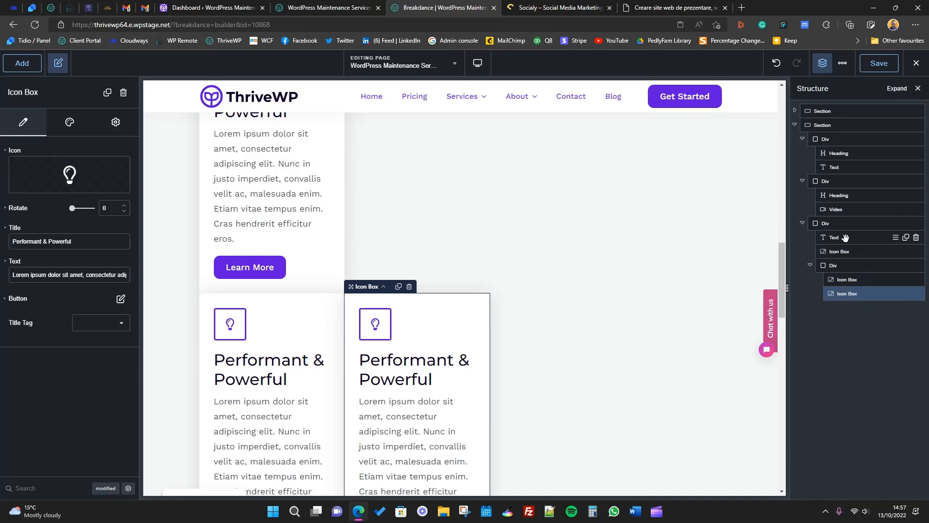
pyautogui.moveTo(848, 249); pyautogui.dragTo(844, 290)
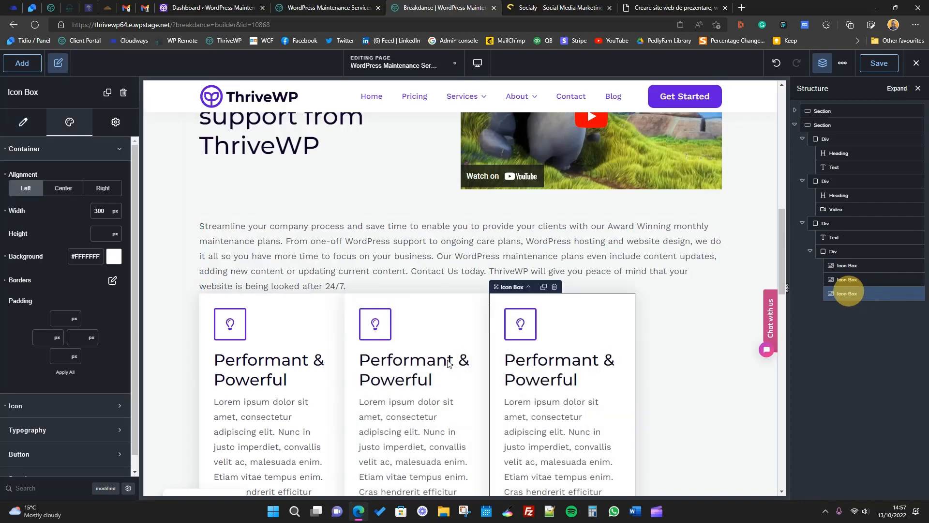
# - Center the card Div's content horizontally and vertically, and set the Div's width to 100% with no gap
pyautogui.click(833, 251)
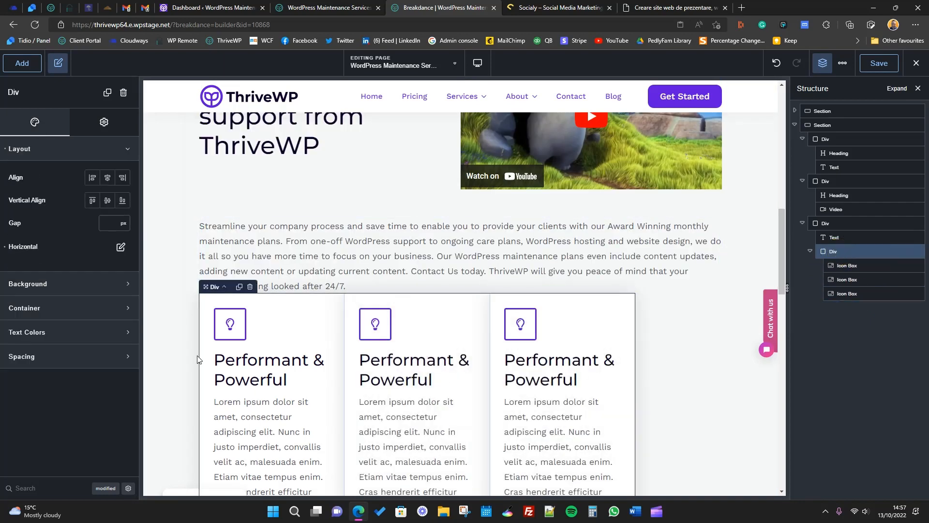
pyautogui.click(106, 206)
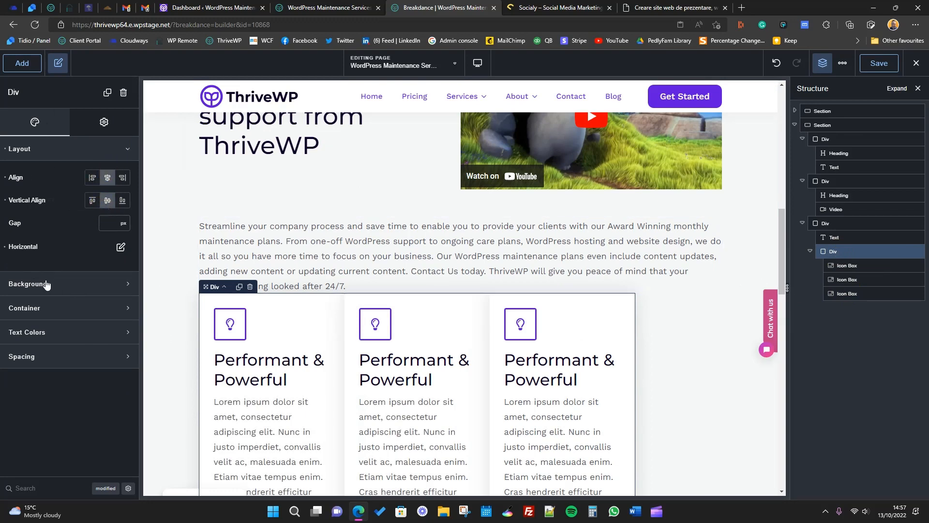
pyautogui.click(62, 307)
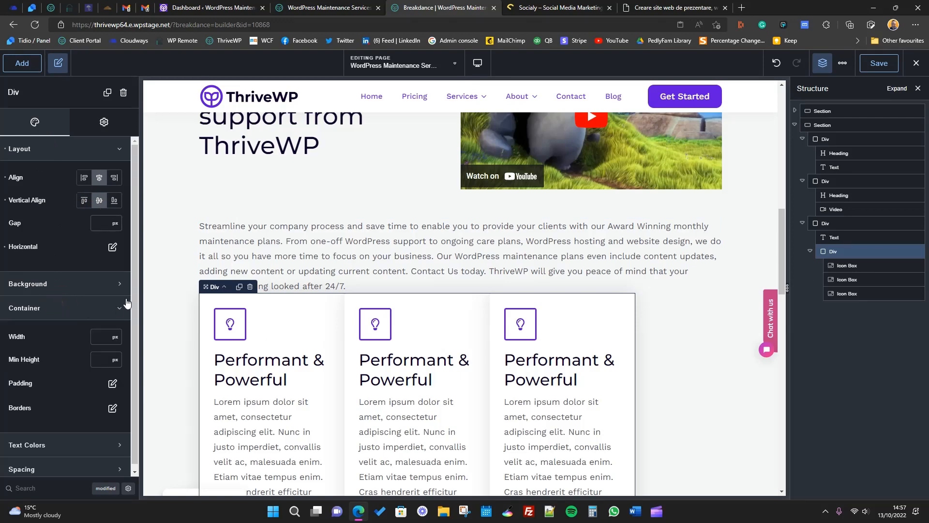
pyautogui.click(115, 337)
pyautogui.click(116, 364)
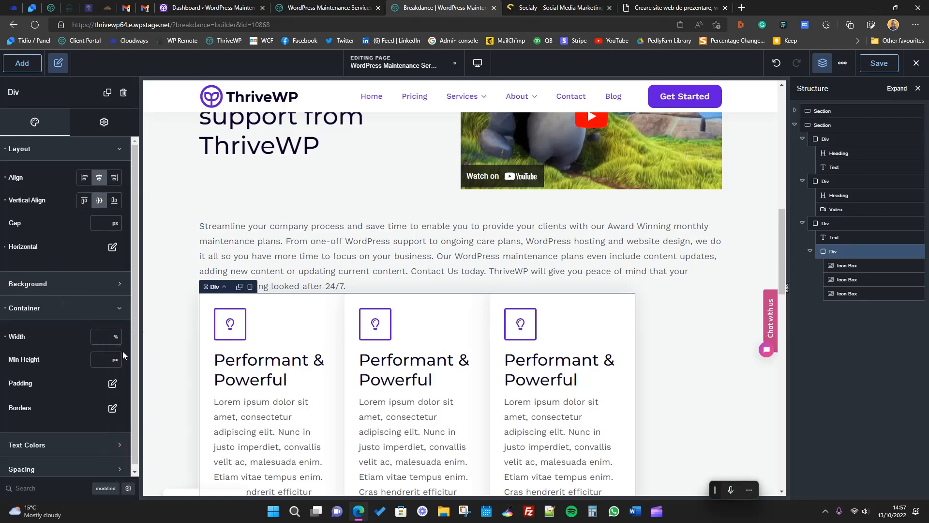
pyautogui.write('100')
pyautogui.scroll(-3, 378, 295)
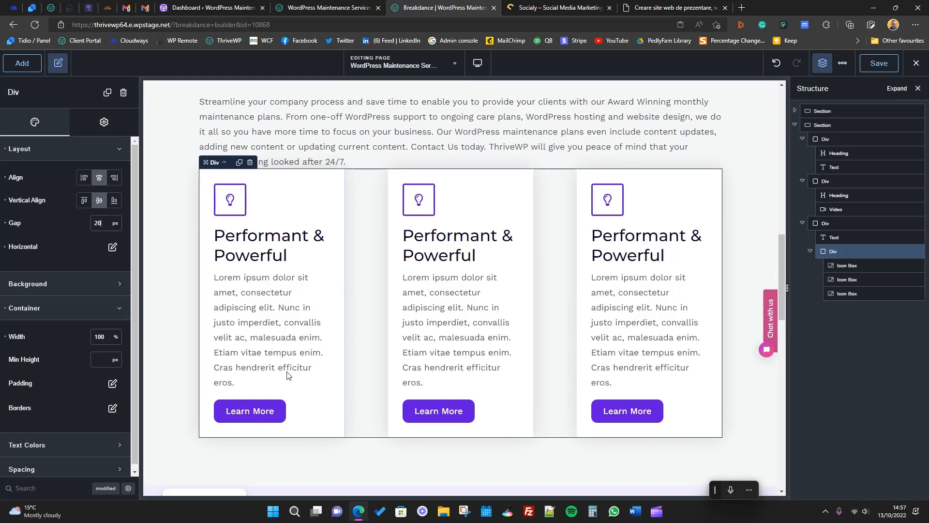
pyautogui.press('BackSpace')
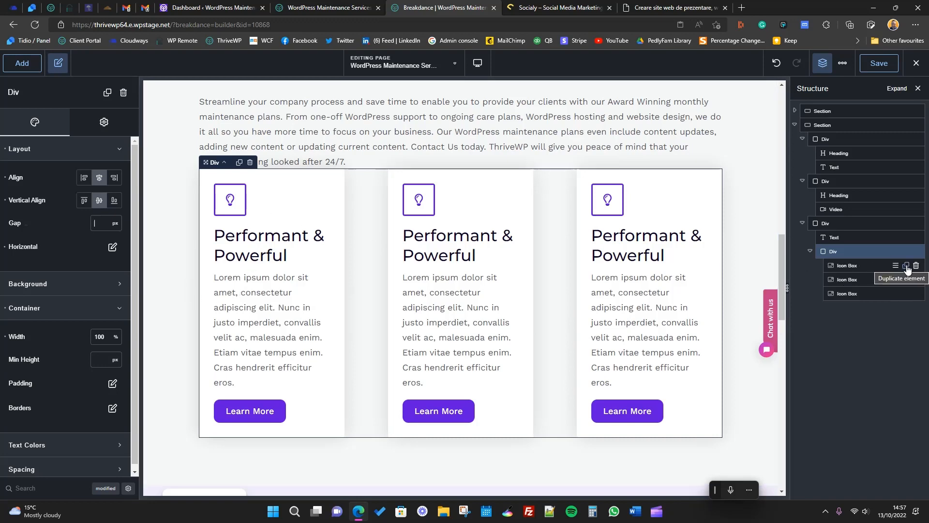
# - Duplicate Icon Boxes inside the card Div until it holds six cards in two rows of three
pyautogui.click(906, 266)
pyautogui.scroll(-4, 306, 279)
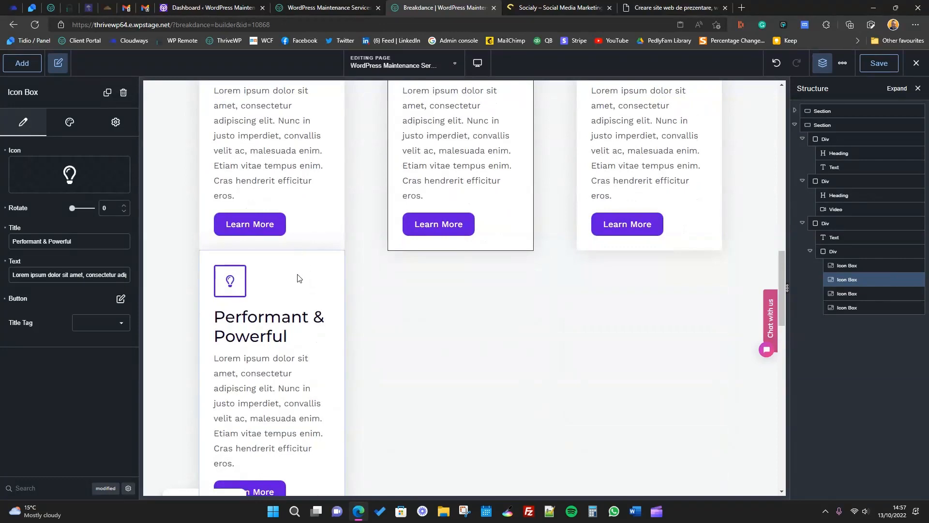
pyautogui.scroll(3, 386, 369)
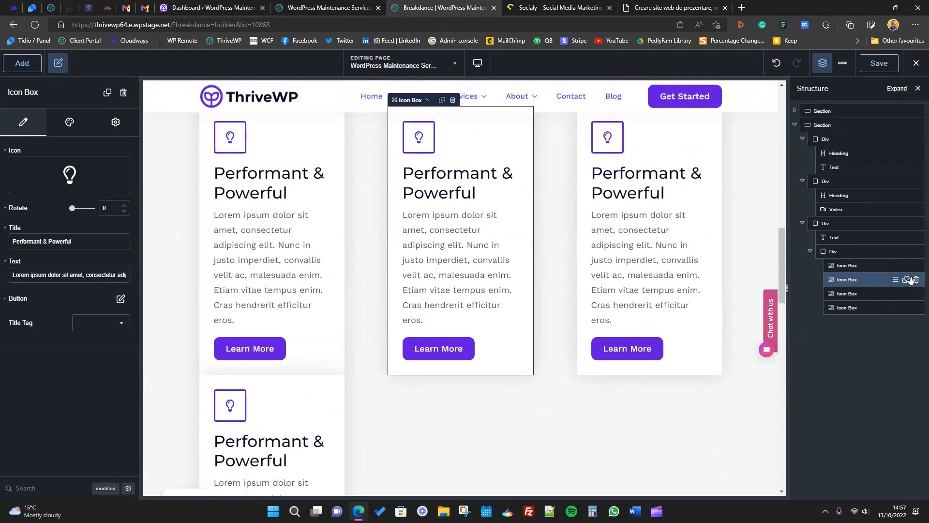
pyautogui.click(907, 280)
pyautogui.click(907, 279)
pyautogui.scroll(2, 348, 420)
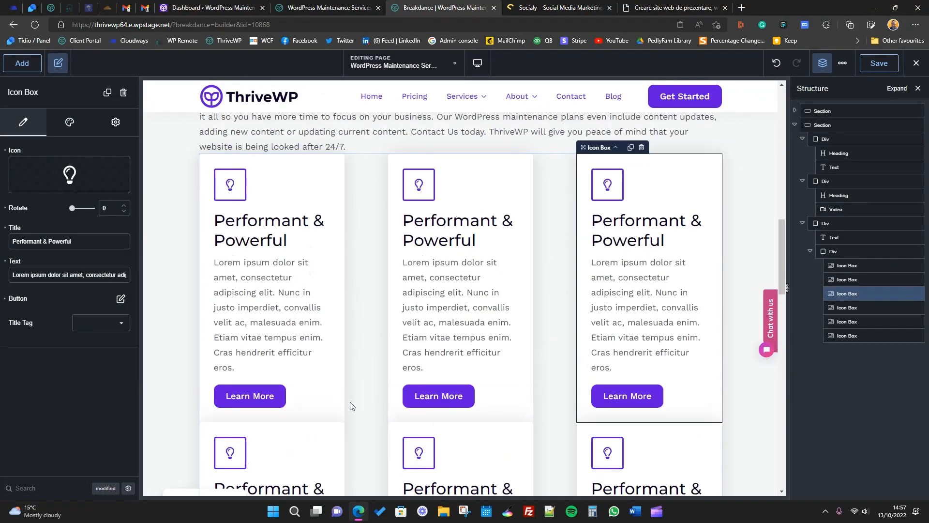
# - Set the gap of the card Div to 30 px and check the spacing between the rows
pyautogui.click(864, 251)
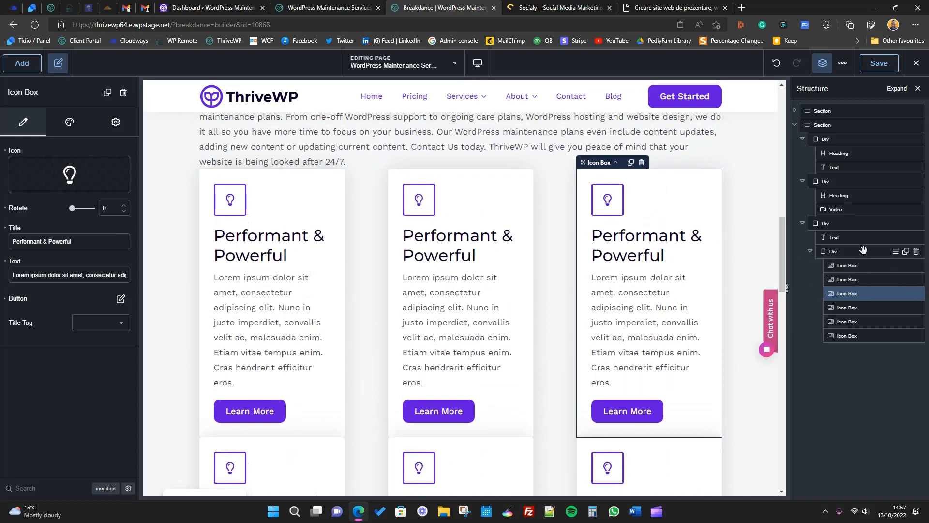
pyautogui.click(104, 222)
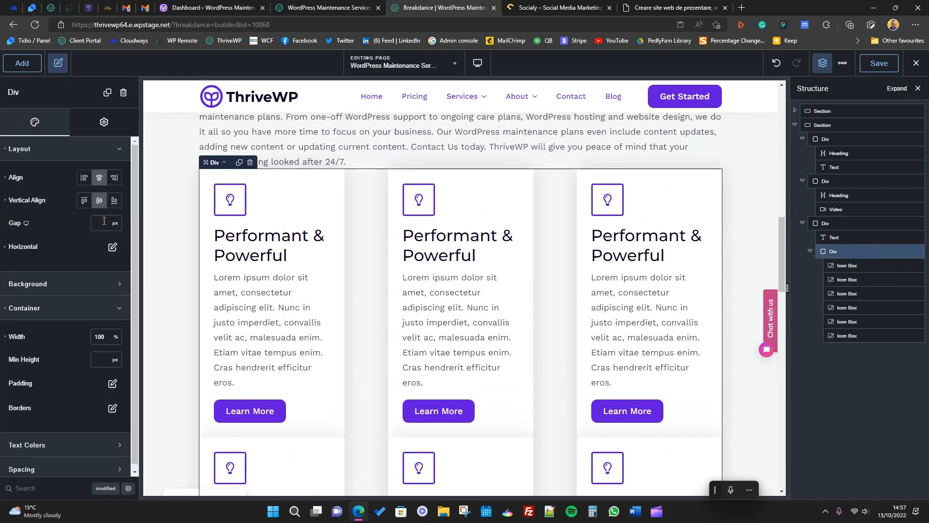
pyautogui.write('30')
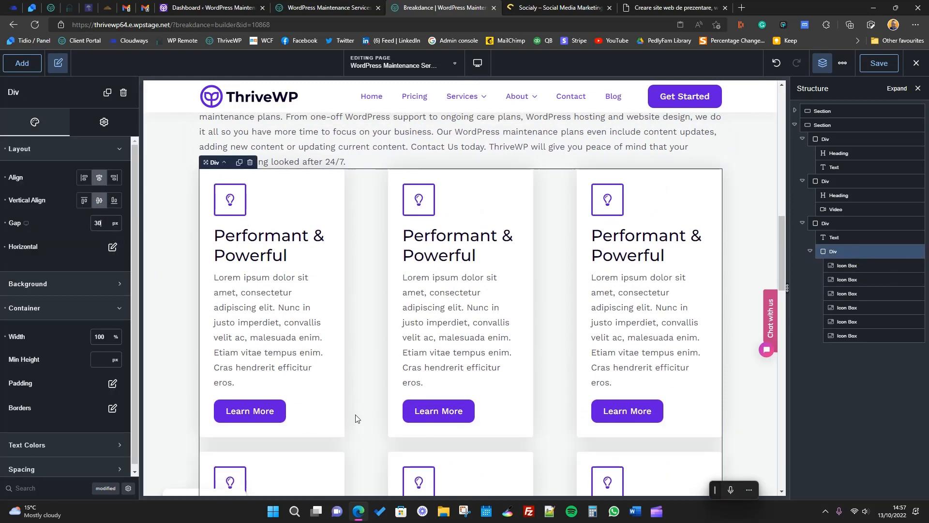
pyautogui.scroll(-4, 311, 421)
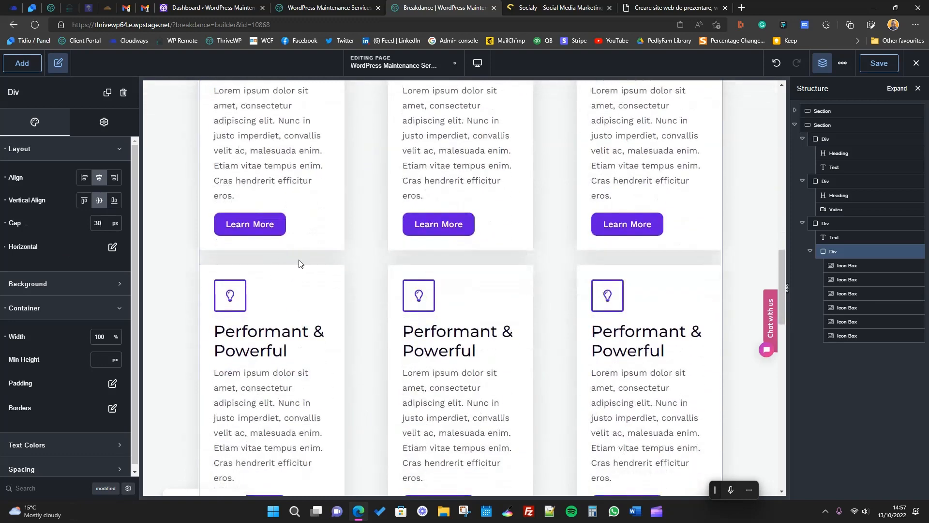
pyautogui.scroll(3, 380, 403)
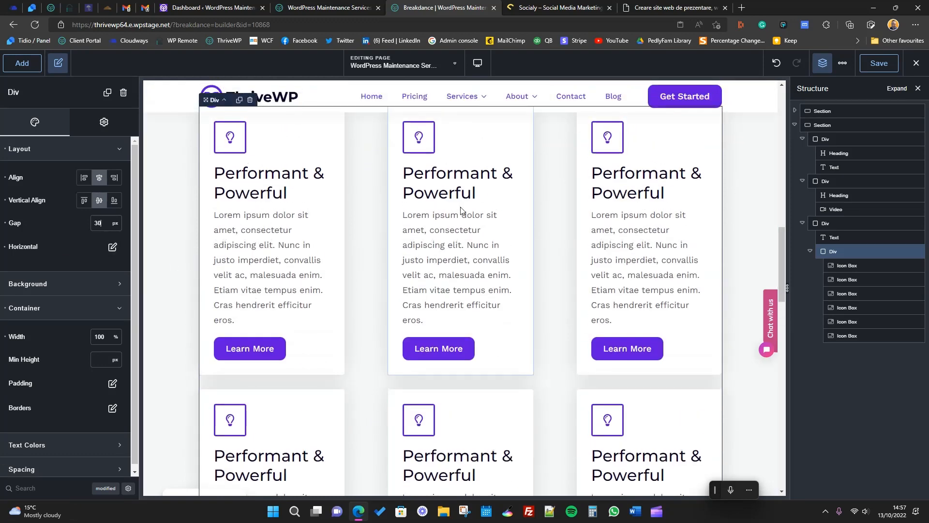
pyautogui.scroll(3, 356, 339)
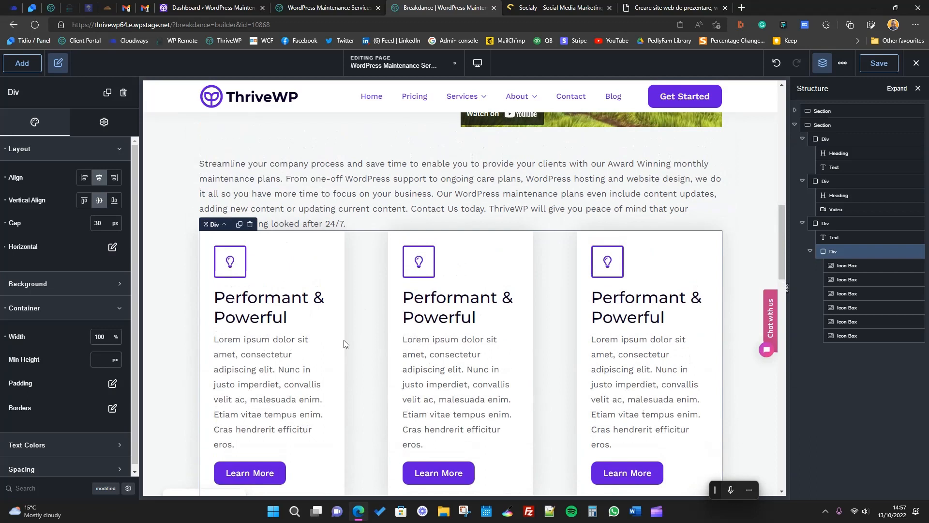
# - Try Space Around and Space Evenly as the card Div's horizontal alignment, and settle on Center
pyautogui.click(112, 247)
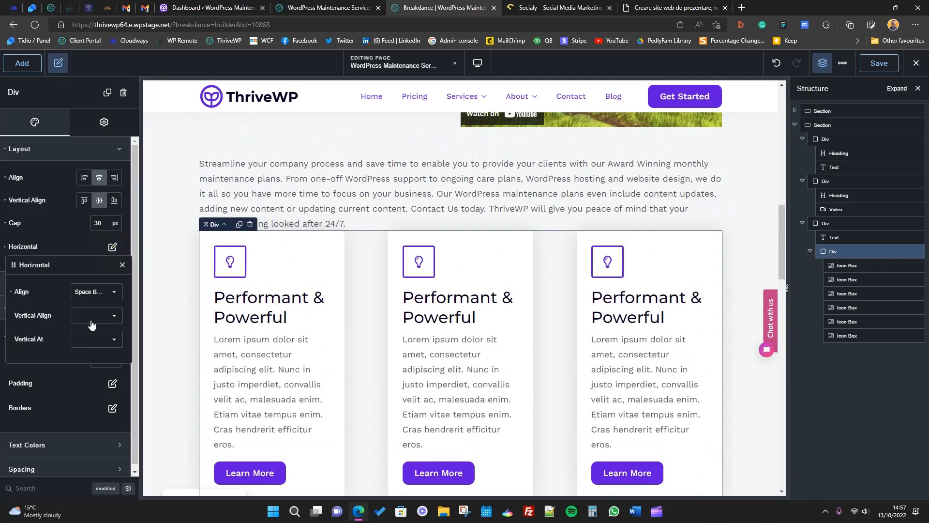
pyautogui.click(104, 293)
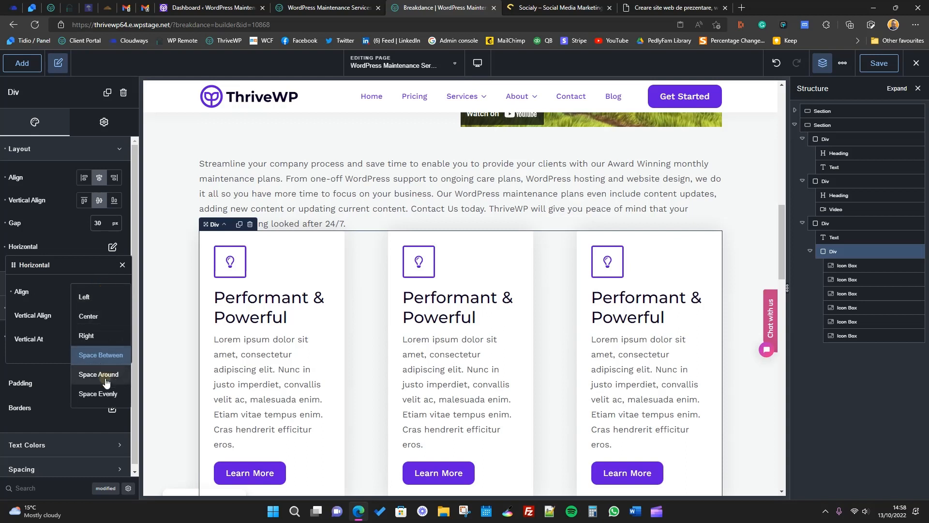
pyautogui.click(106, 375)
pyautogui.click(101, 292)
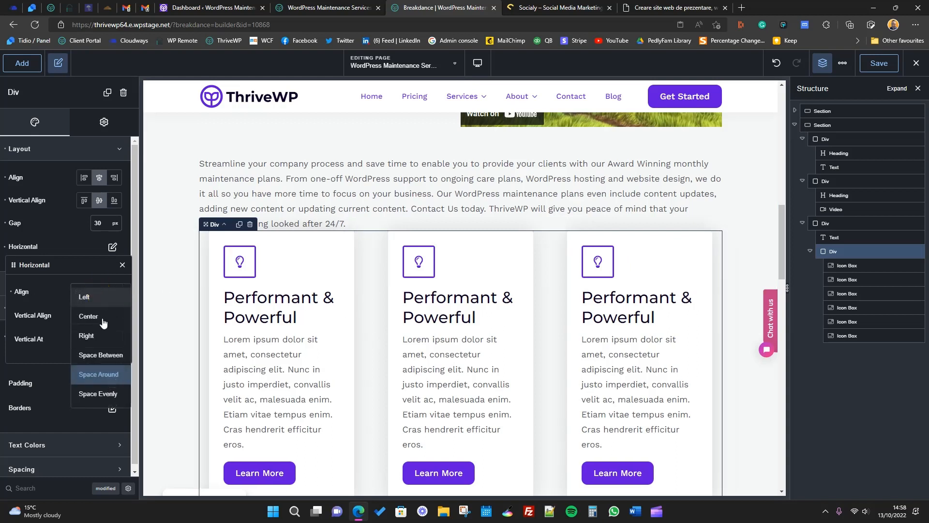
pyautogui.click(106, 393)
pyautogui.click(104, 291)
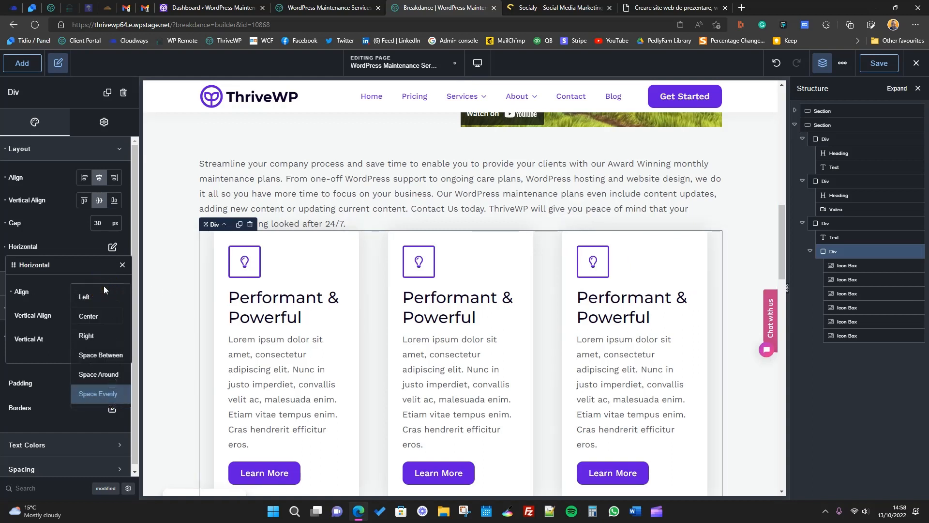
pyautogui.click(92, 313)
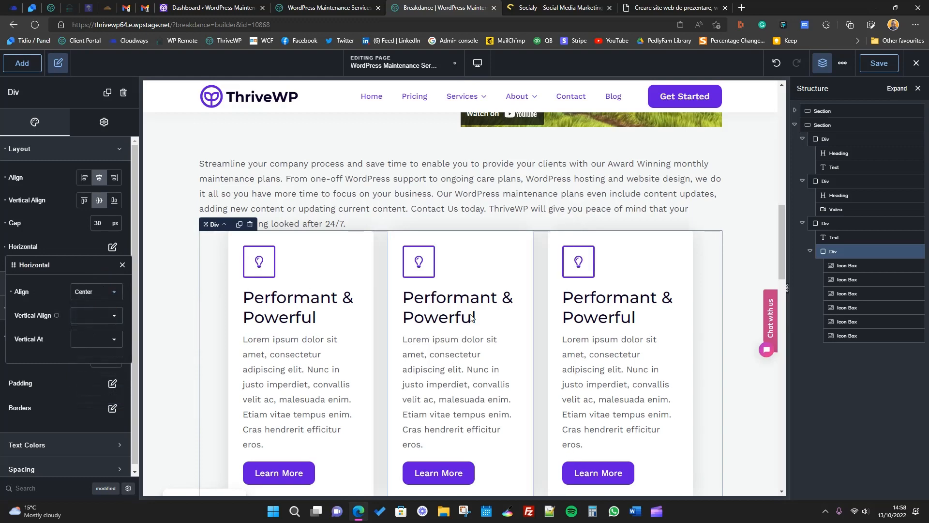
pyautogui.scroll(-3, 320, 323)
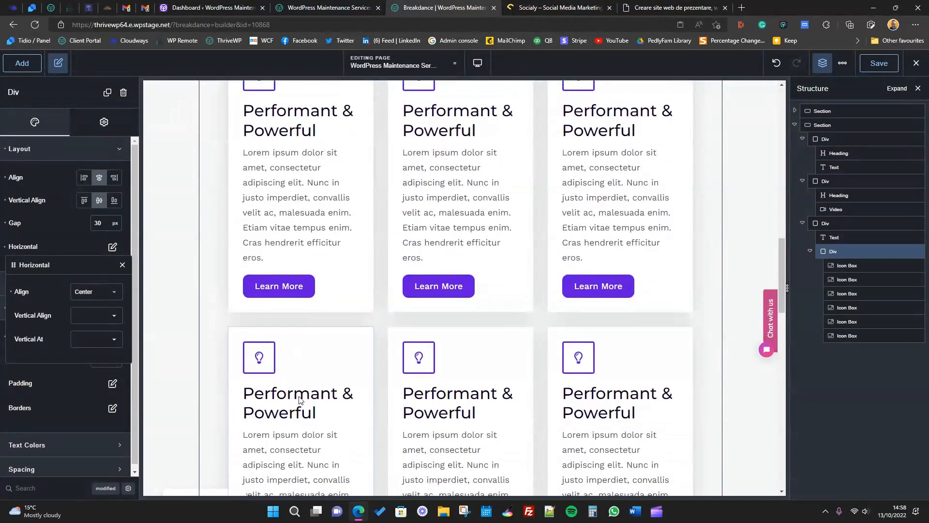
# - Remove the Learn More button from the first Icon Box in the card Div
pyautogui.click(283, 219)
pyautogui.moveTo(69, 174)
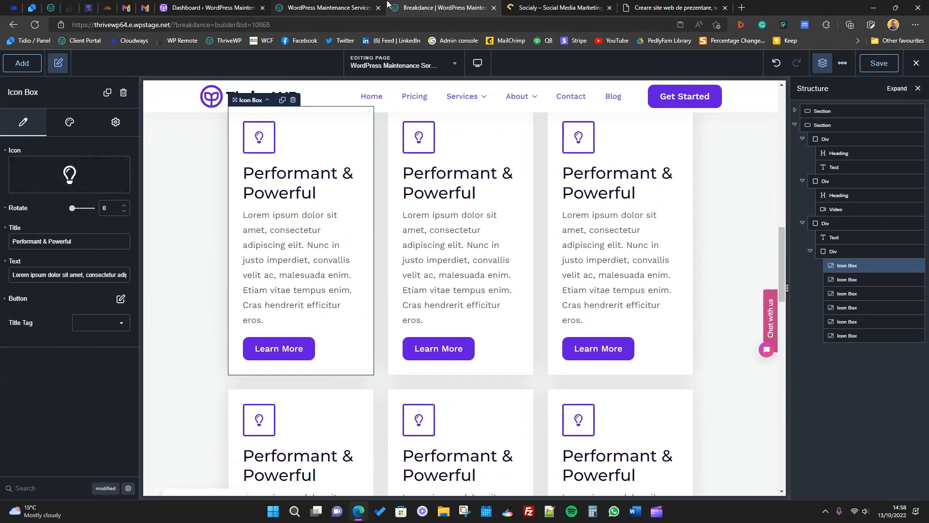
pyautogui.click(673, 7)
pyautogui.click(438, 7)
pyautogui.click(120, 300)
pyautogui.click(5, 299)
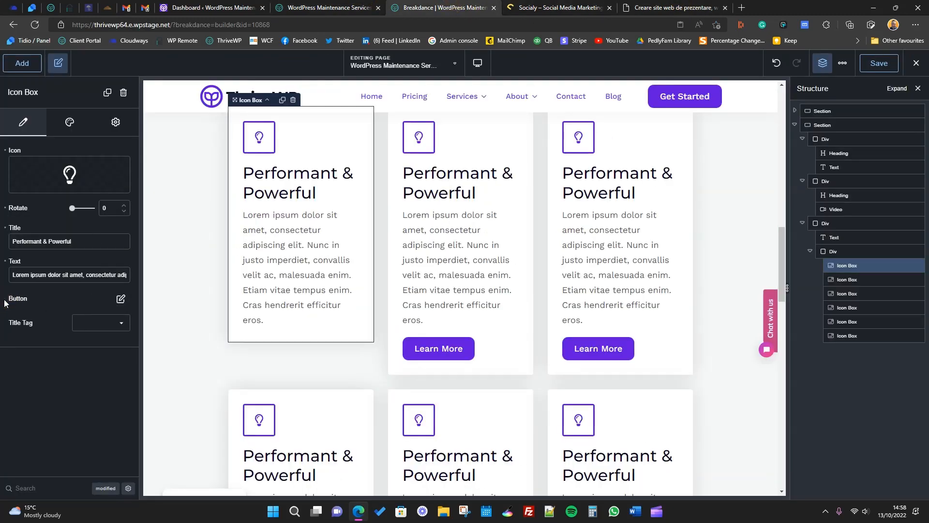
# - Copy the first service card's title from the live ThriveWP page and set the first Icon Box's title to "Managed WordPress updates"
pyautogui.click(327, 9)
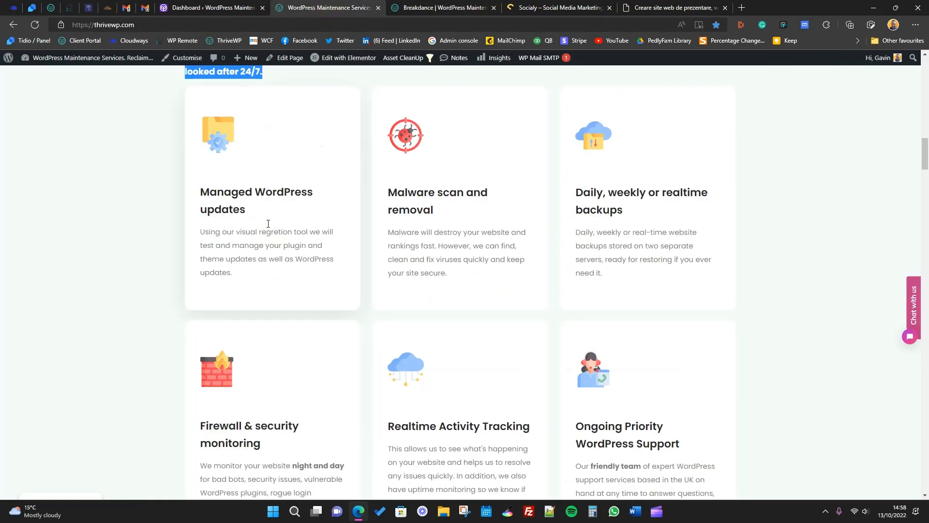
pyautogui.moveTo(248, 209); pyautogui.dragTo(203, 197)
pyautogui.hotkey('ctrl', 'c')
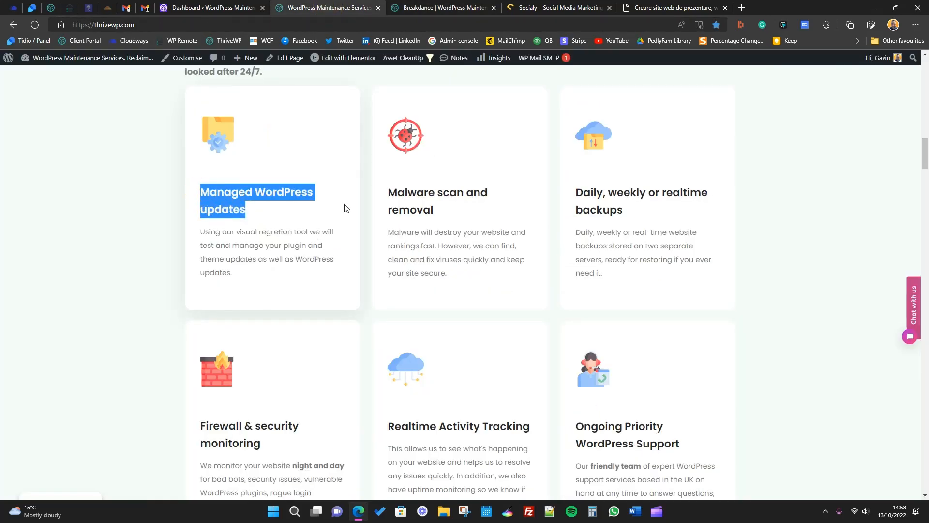
pyautogui.click(417, 8)
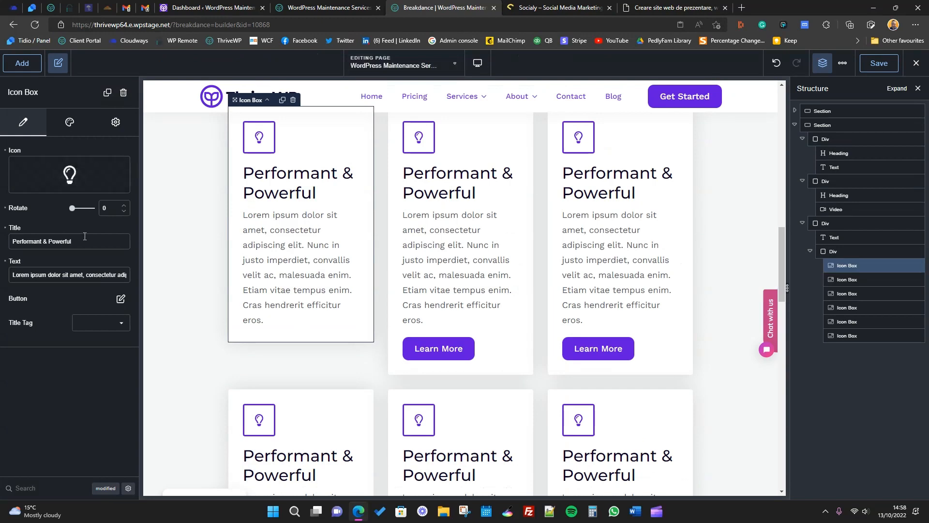
pyautogui.moveTo(24, 245); pyautogui.dragTo(72, 251)
pyautogui.hotkey('ctrl', 'v')
# - Replace the first Icon Box's placeholder text with the live page's description of managed plugin, theme and WordPress updates
pyautogui.hotkey('ctrl', 'shift', 'Tab')
pyautogui.moveTo(237, 274); pyautogui.dragTo(199, 229)
pyautogui.click(407, 6)
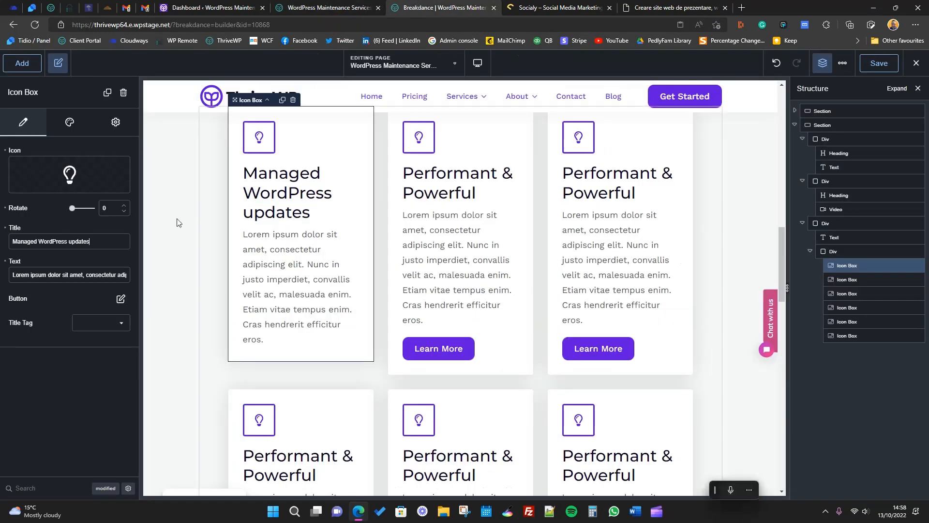
pyautogui.click(88, 275)
pyautogui.hotkey('ctrl', 'a')
pyautogui.write('Using our visual regretion tool we will test and manage your plugin and theme updates as well as WordPress updates.')
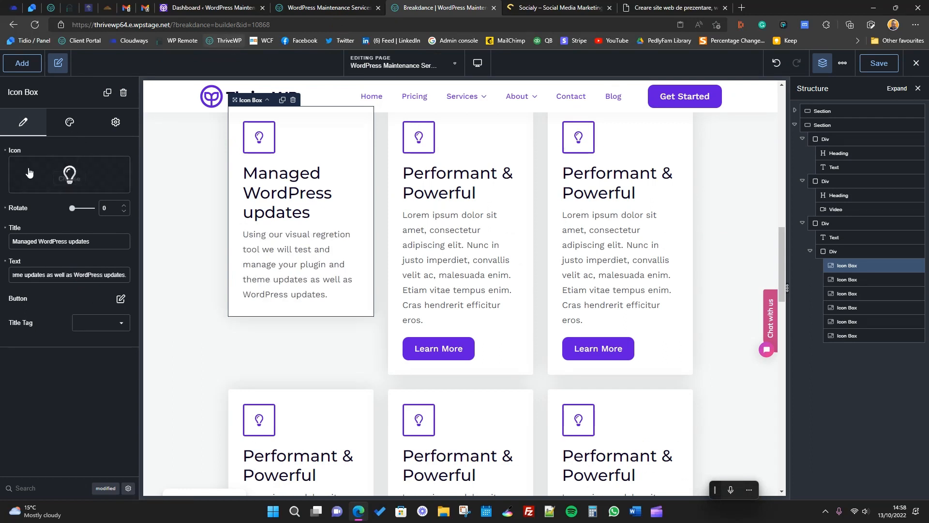
# - Set the first Icon Box's icon position to Left and its vertical alignment to Middle
pyautogui.moveTo(74, 170)
pyautogui.click(70, 123)
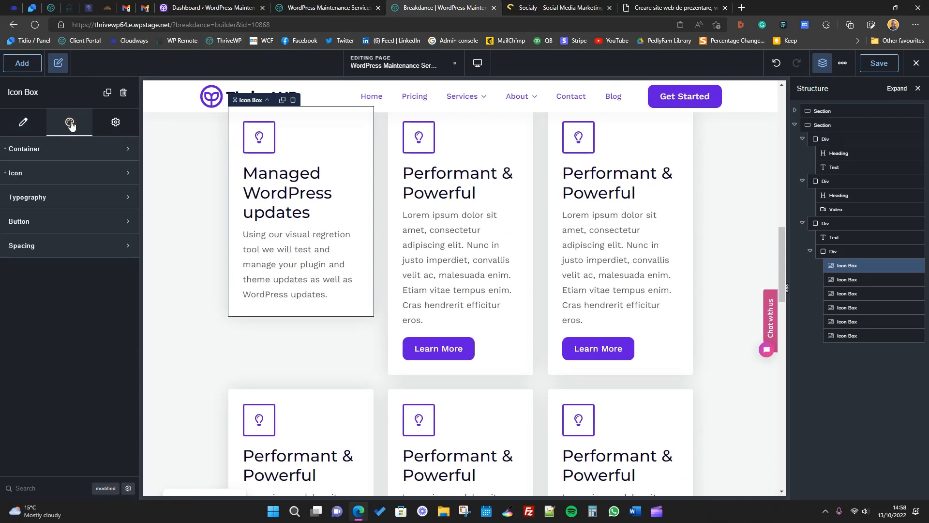
pyautogui.click(72, 174)
pyautogui.click(68, 240)
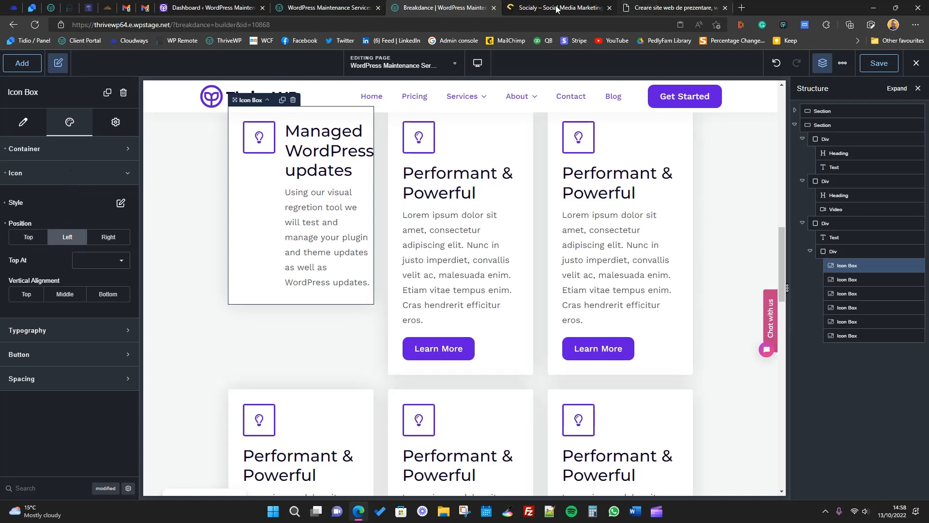
pyautogui.click(639, 7)
pyautogui.click(425, 8)
pyautogui.click(67, 294)
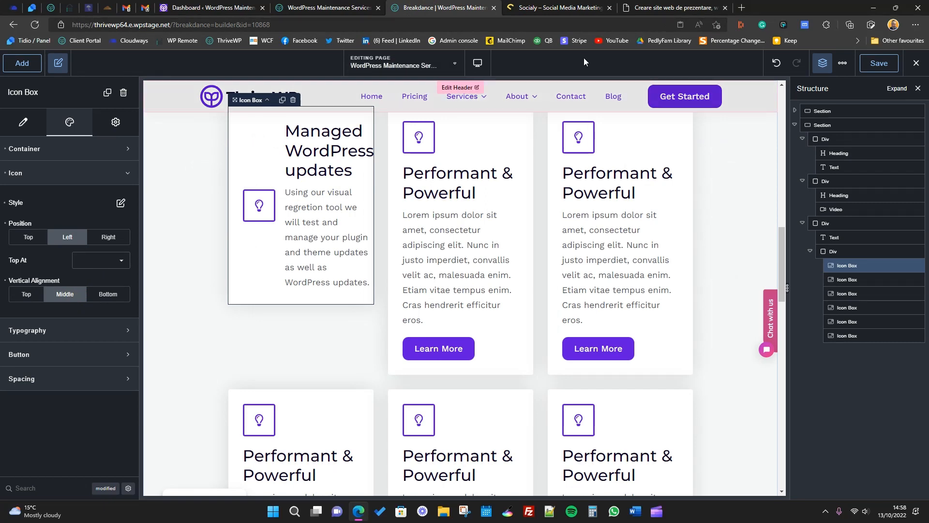
# - Compare the first card with the reference design in the other browser tab and review the section's layout above the cards
pyautogui.click(656, 7)
pyautogui.click(451, 8)
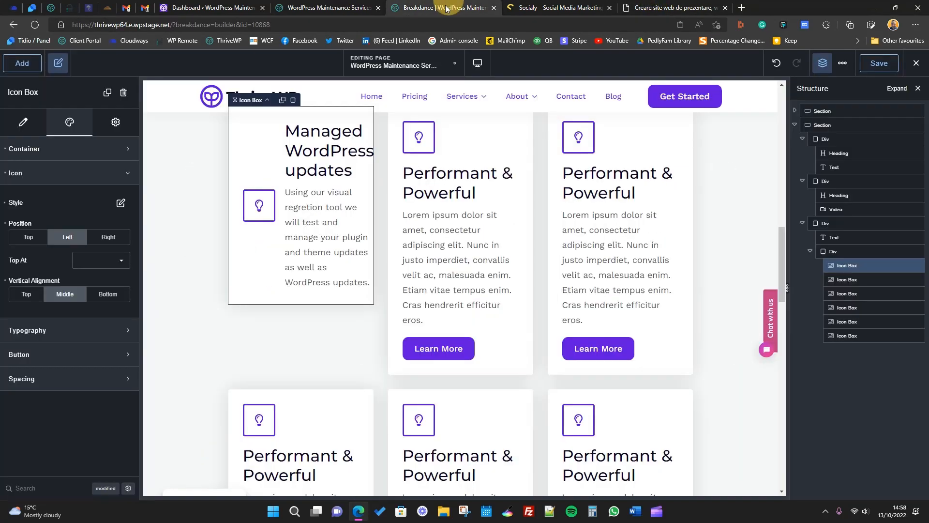
pyautogui.click(678, 7)
pyautogui.click(401, 7)
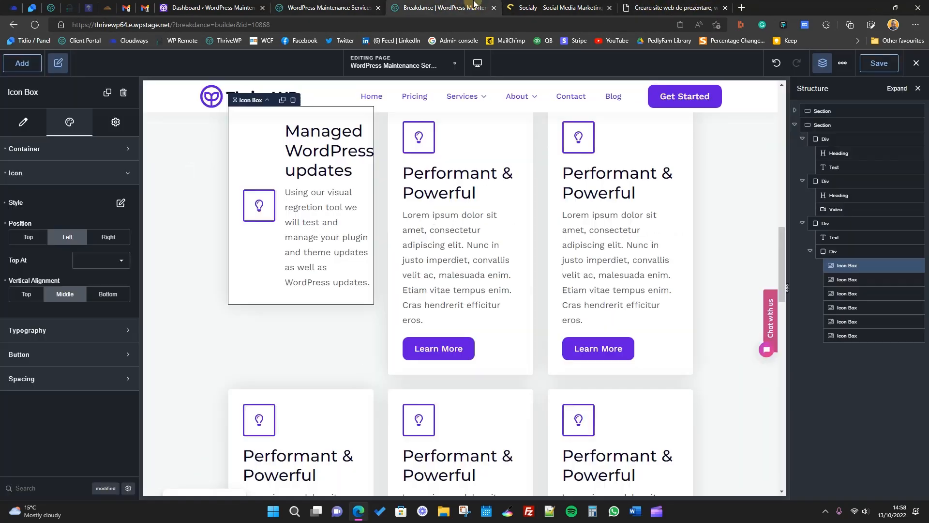
pyautogui.scroll(10, 559, 435)
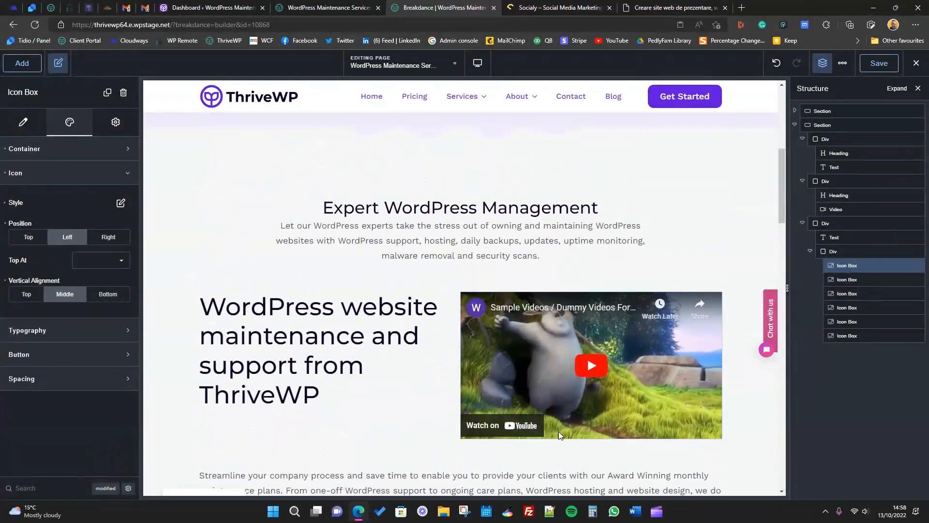
pyautogui.scroll(3, 559, 433)
pyautogui.scroll(-8, 558, 433)
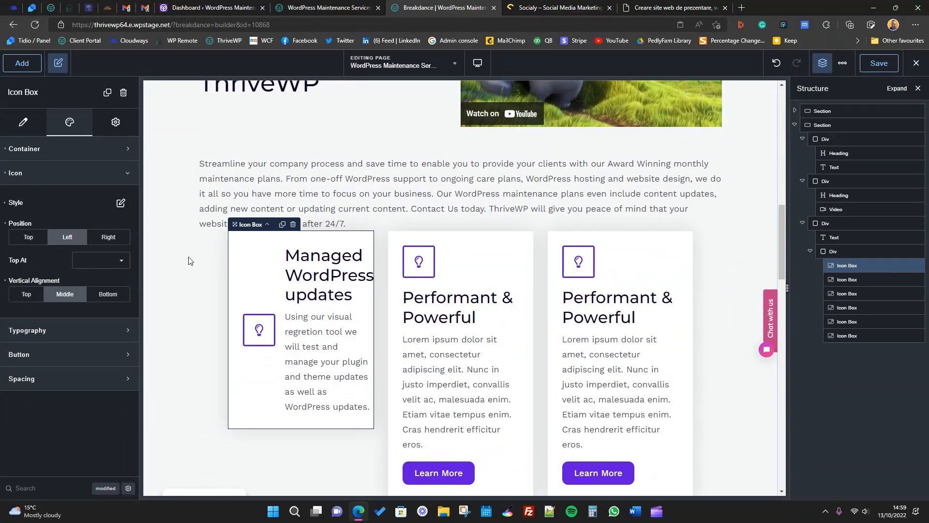
pyautogui.scroll(3, 470, 393)
pyautogui.scroll(-3, 470, 393)
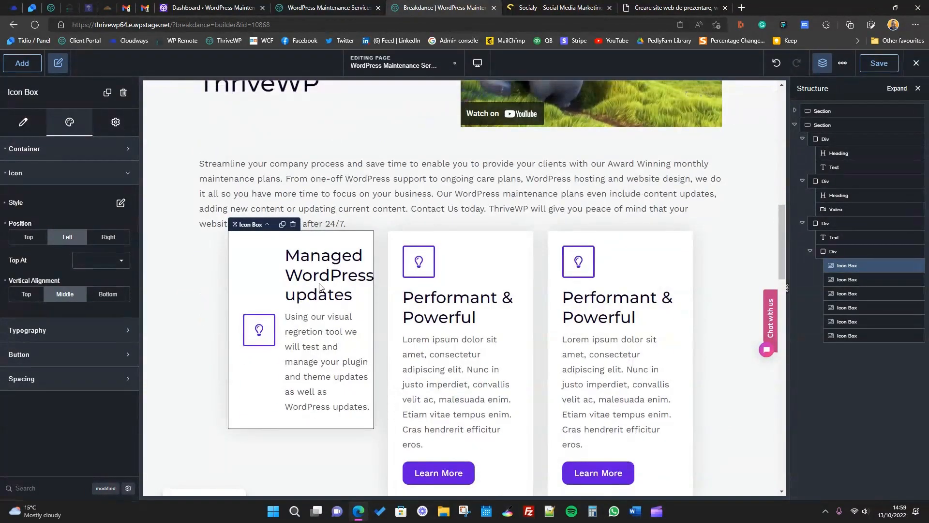
# - Set the title font size of the first Icon Box to 27 px
pyautogui.click(63, 329)
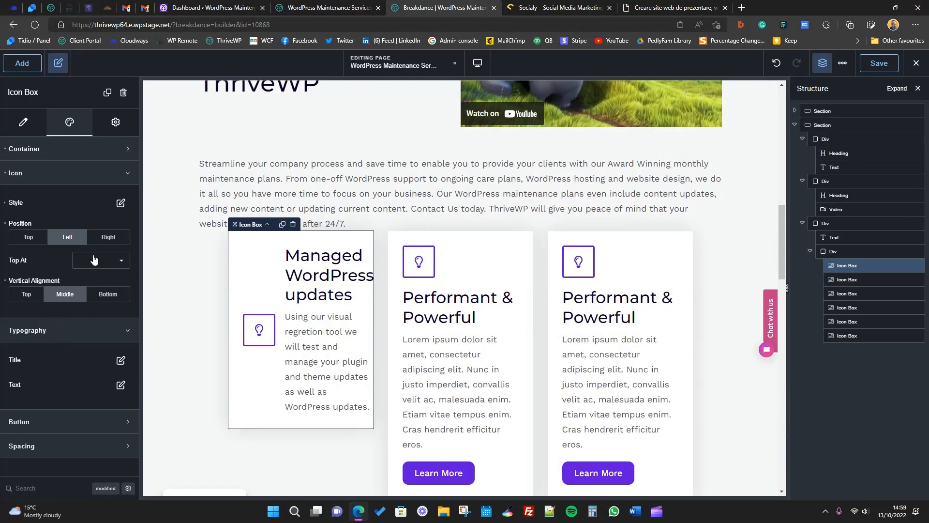
pyautogui.click(121, 360)
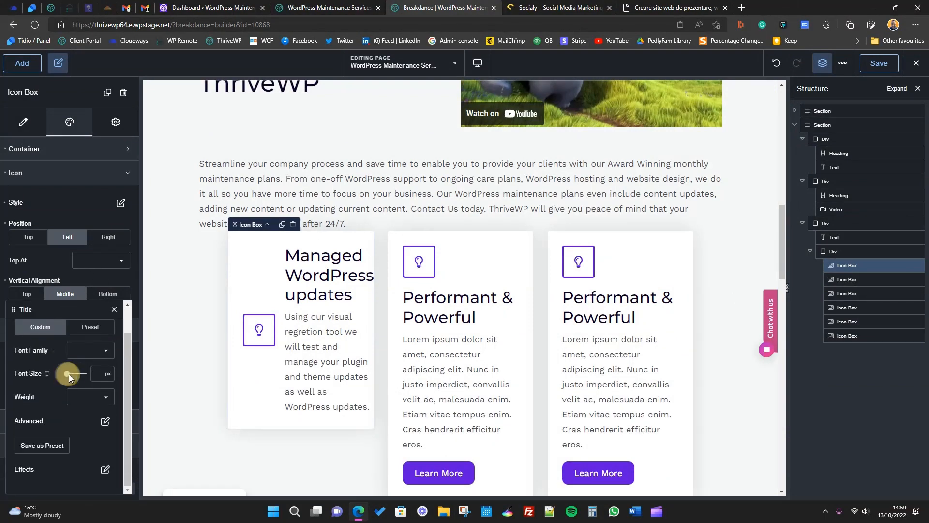
pyautogui.moveTo(69, 373); pyautogui.dragTo(72, 375)
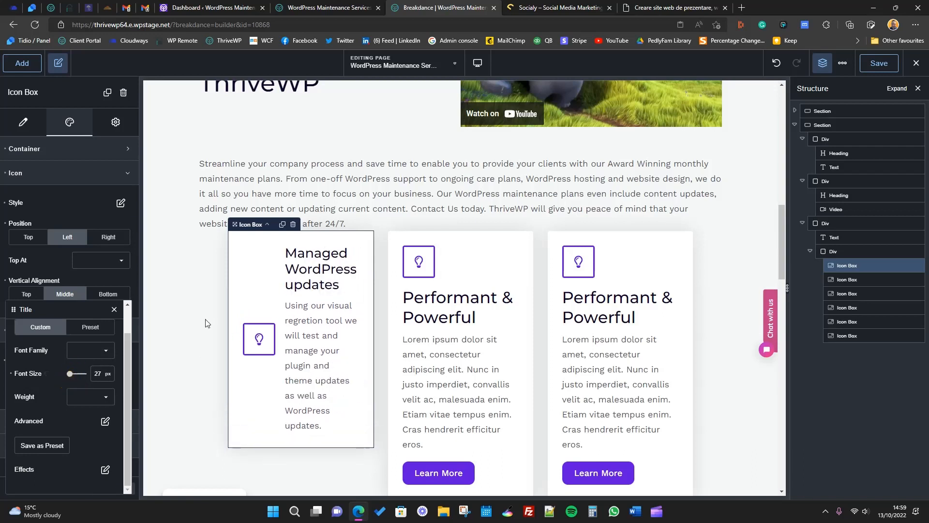
pyautogui.click(72, 179)
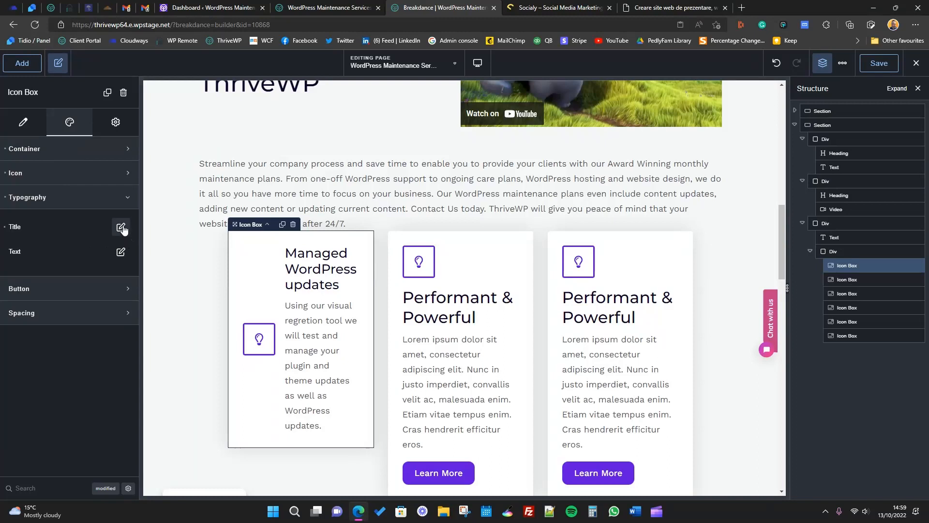
# - Set the first Icon Box's icon size to 18 px and the icon padding to 0 px
pyautogui.click(83, 173)
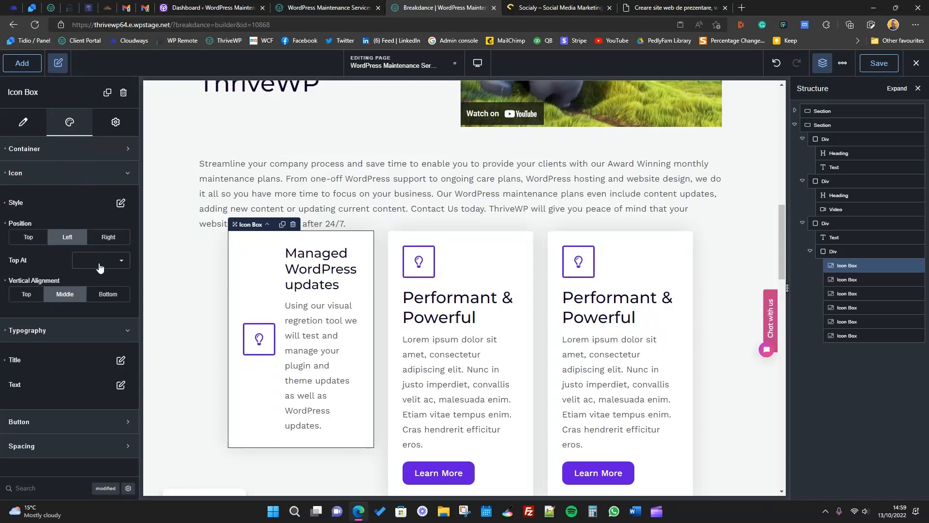
pyautogui.click(21, 120)
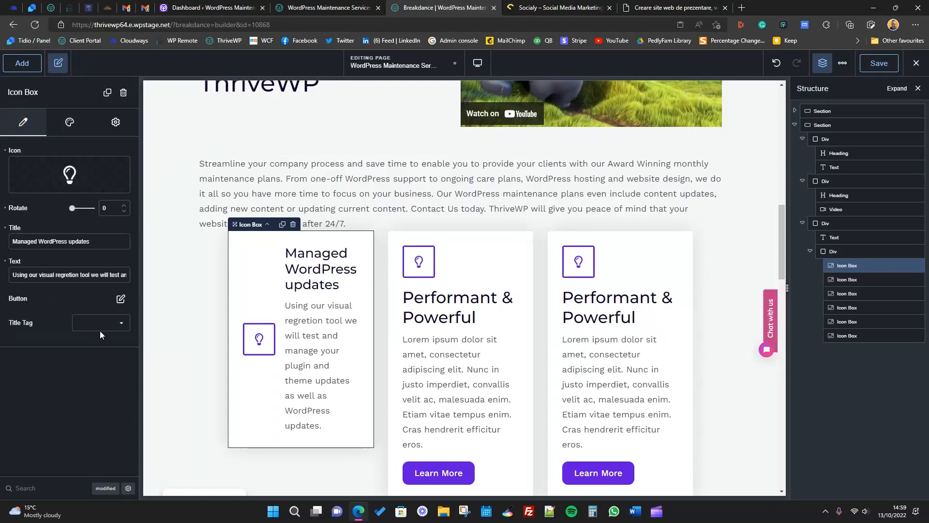
pyautogui.click(68, 124)
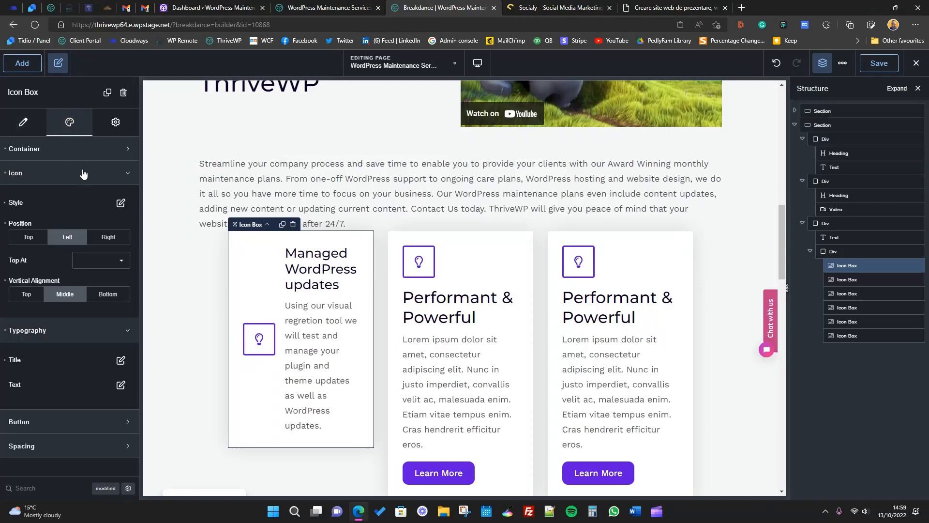
pyautogui.click(120, 203)
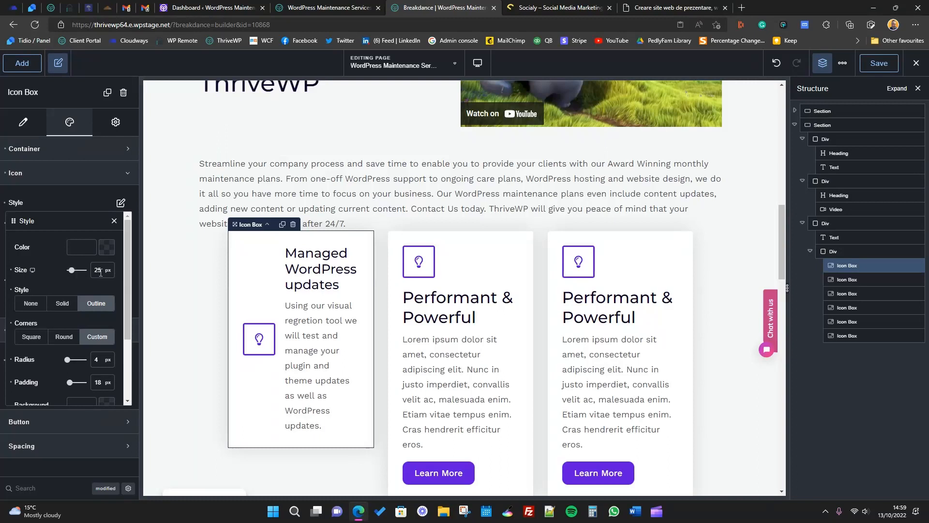
pyautogui.moveTo(74, 271); pyautogui.dragTo(71, 271)
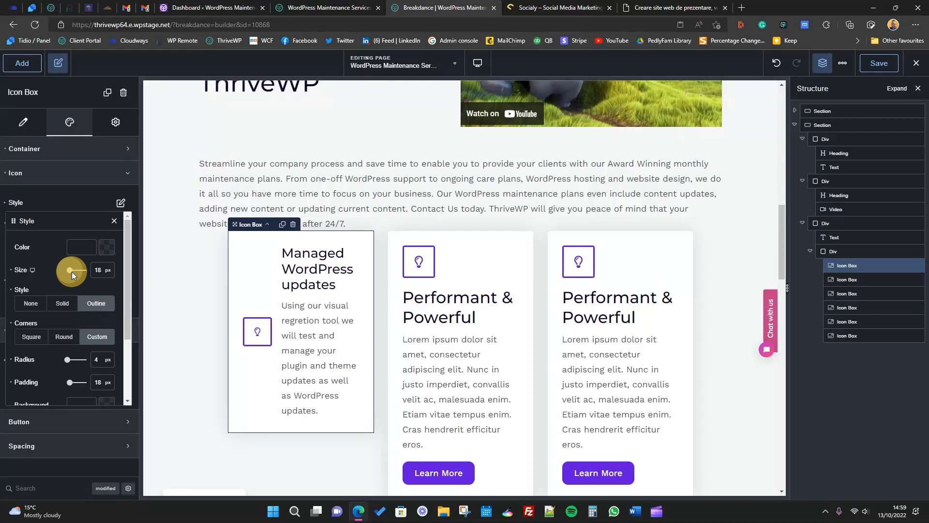
pyautogui.scroll(-2, 50, 349)
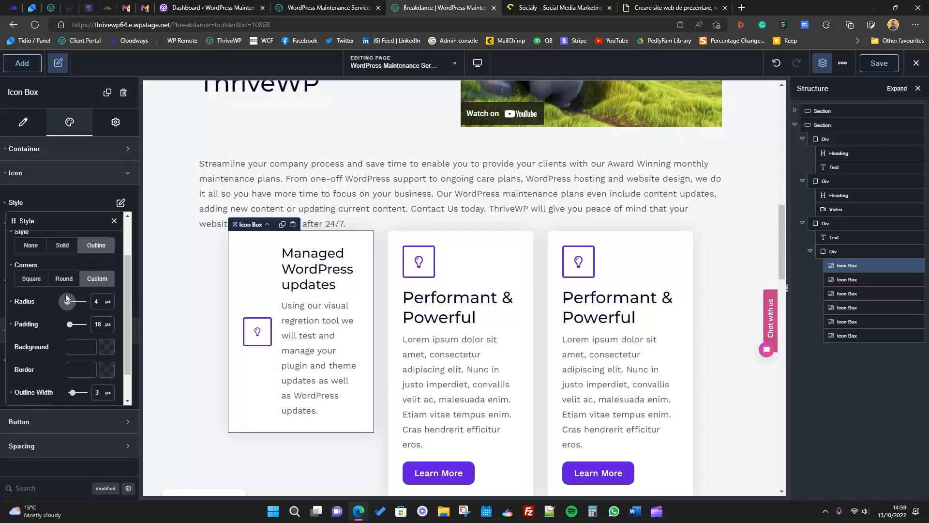
pyautogui.moveTo(71, 323); pyautogui.dragTo(66, 325)
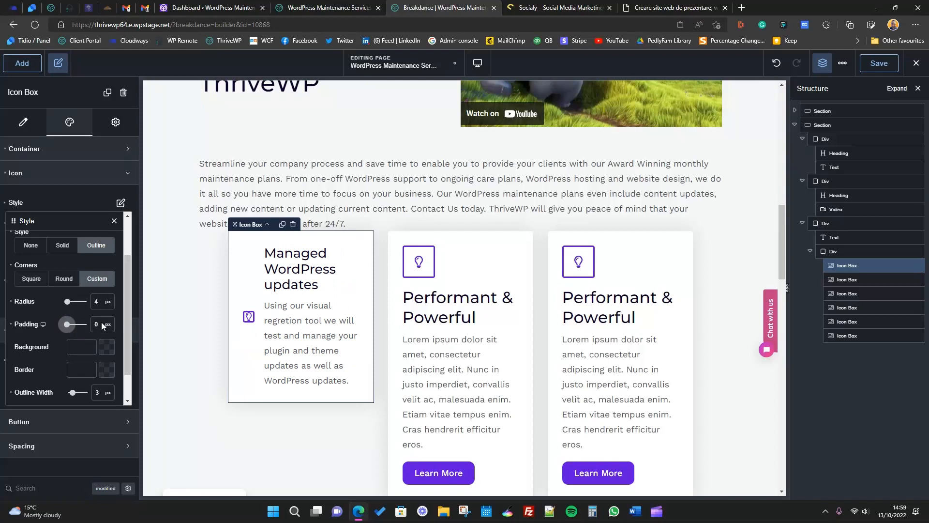
# - Clear the first Icon Box's icon corner radius and try to clear its padding value
pyautogui.doubleClick(98, 301)
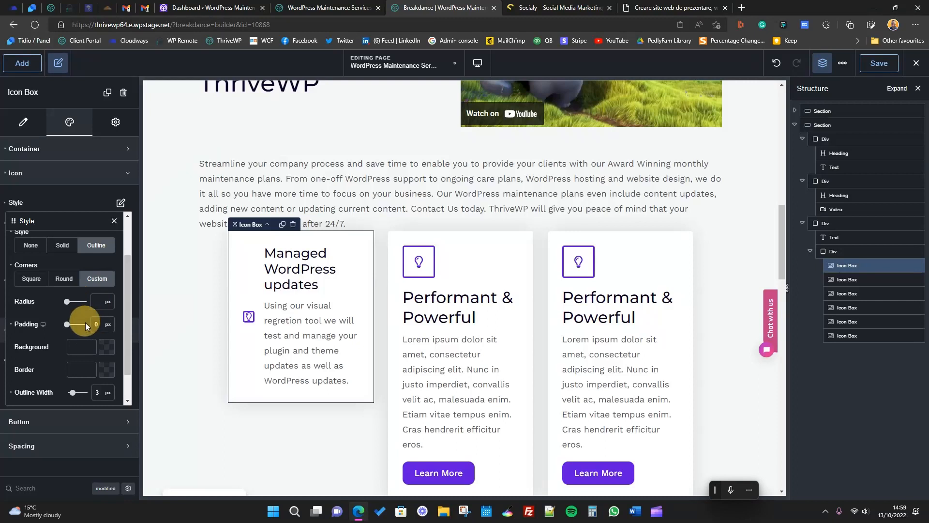
pyautogui.press('Delete')
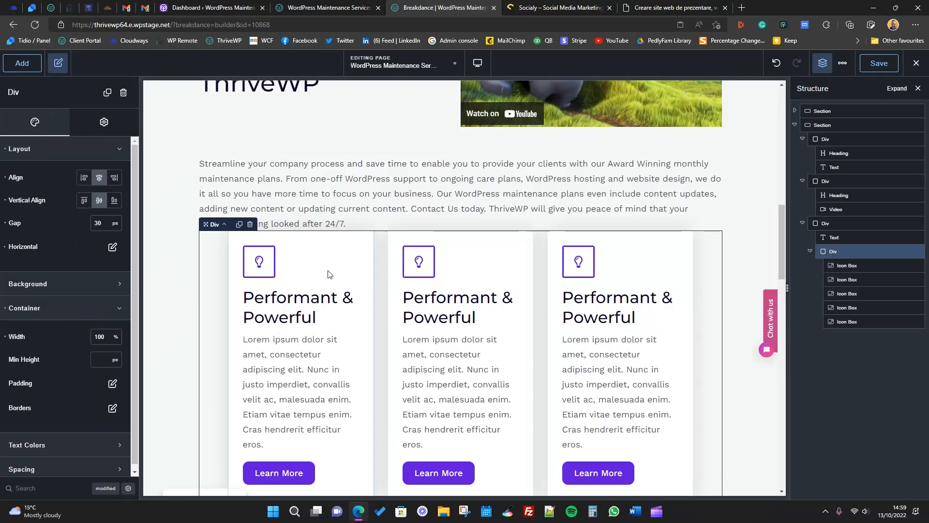
# - Set the first icon box's icon size to 15 px and its icon style to None
pyautogui.click(273, 260)
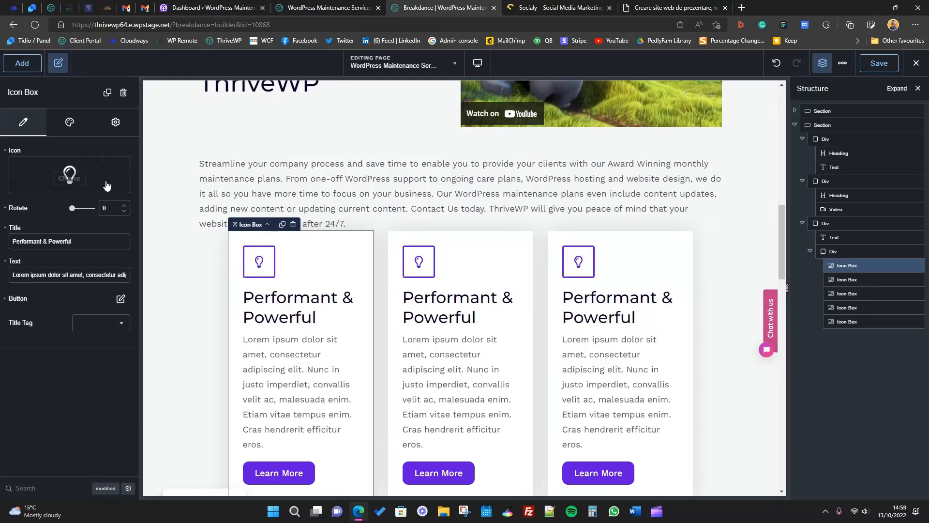
pyautogui.click(59, 127)
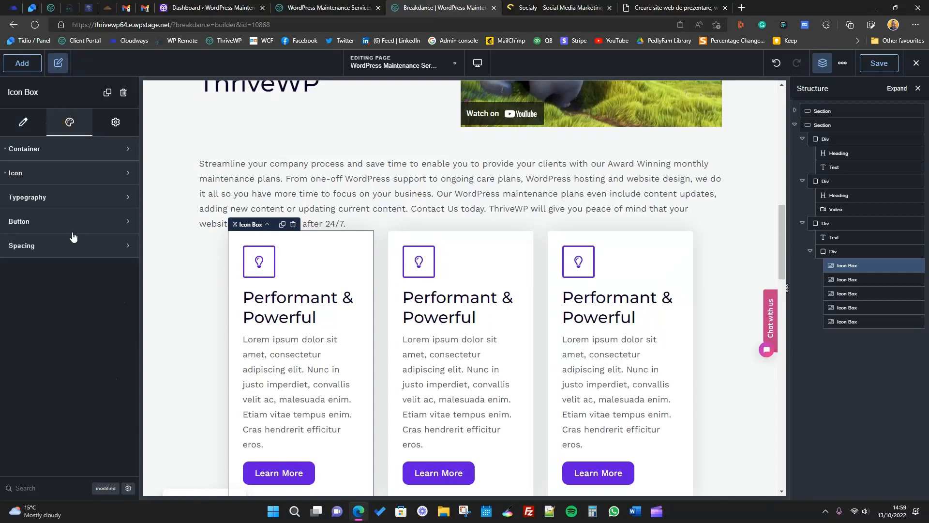
pyautogui.click(65, 153)
pyautogui.click(66, 155)
pyautogui.click(21, 119)
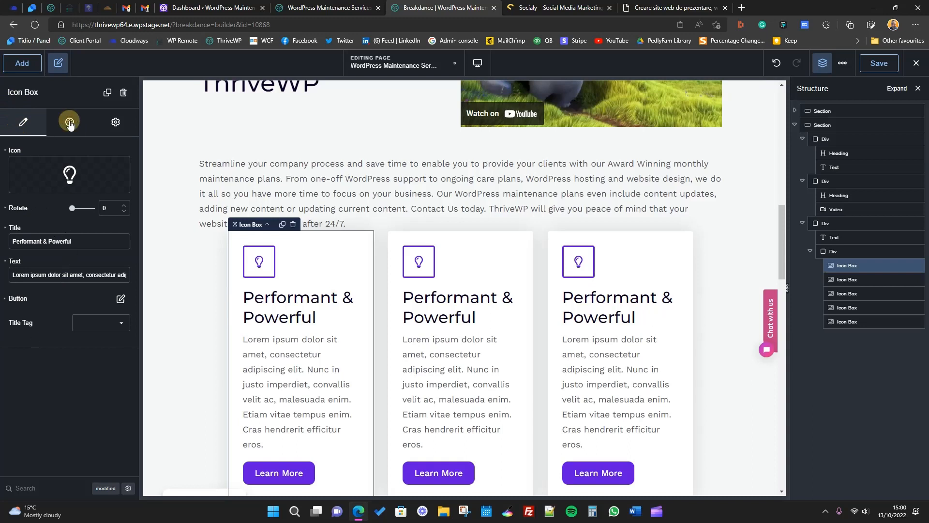
pyautogui.click(72, 123)
pyautogui.click(67, 173)
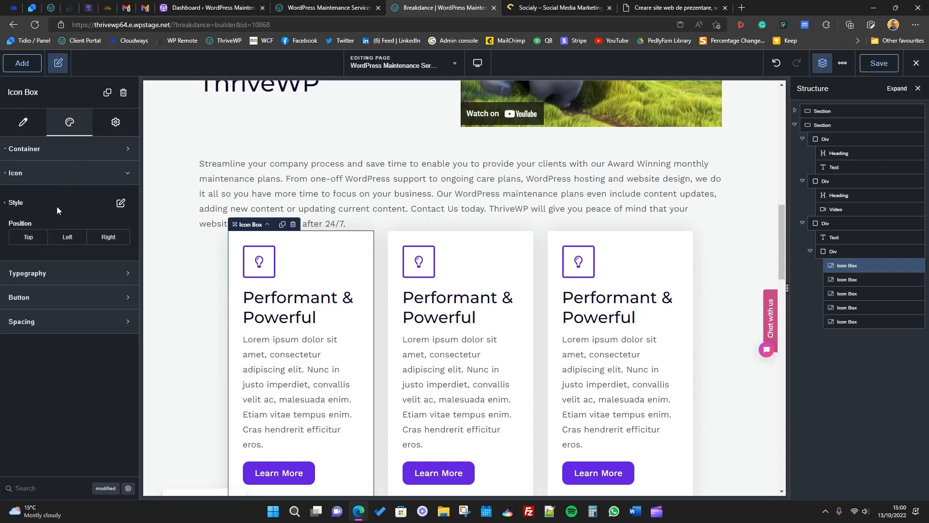
pyautogui.click(120, 202)
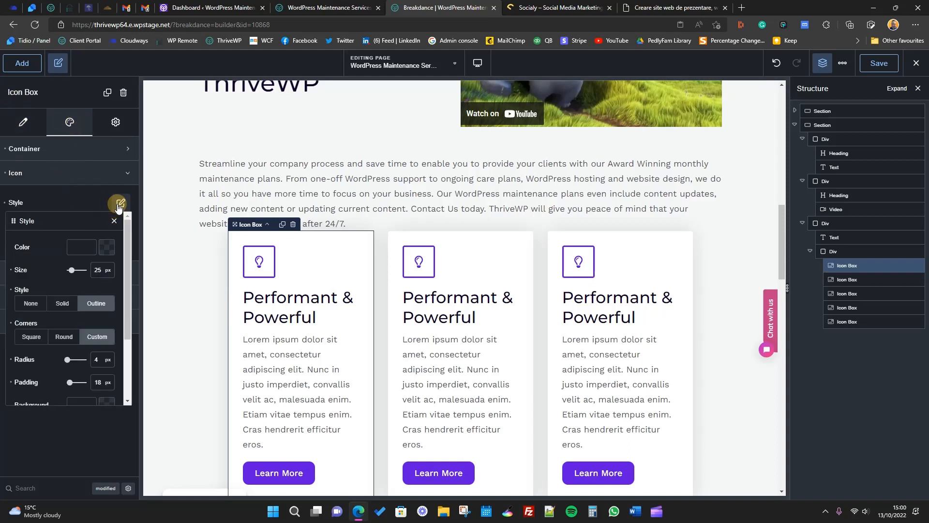
pyautogui.doubleClick(95, 268)
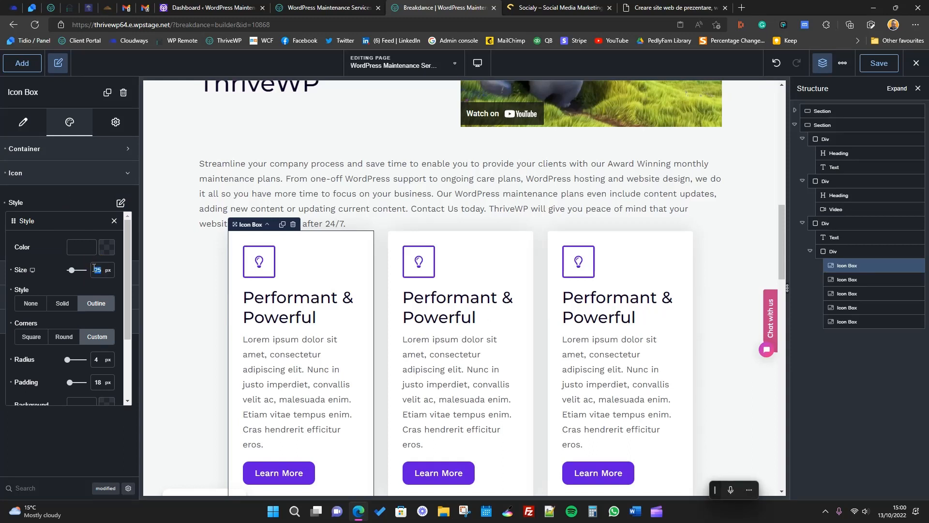
pyautogui.write('5')
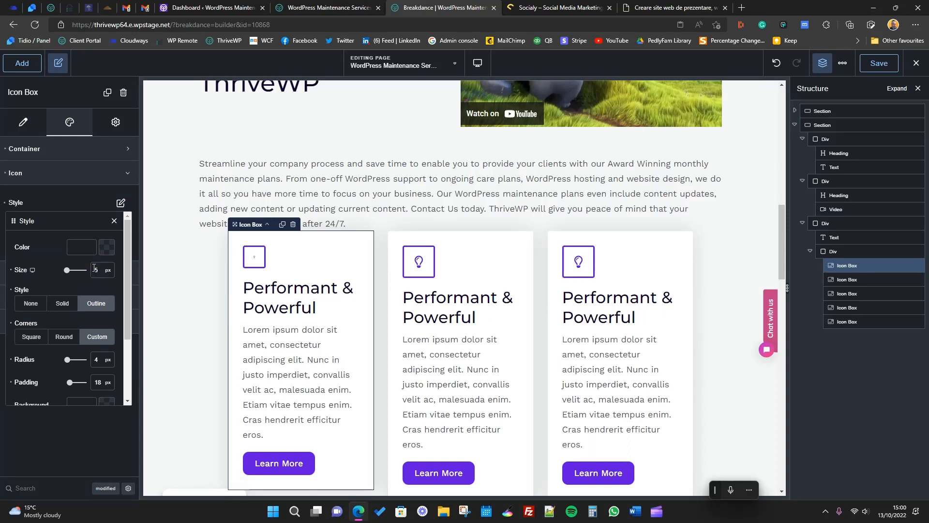
pyautogui.click(94, 268)
pyautogui.write('1')
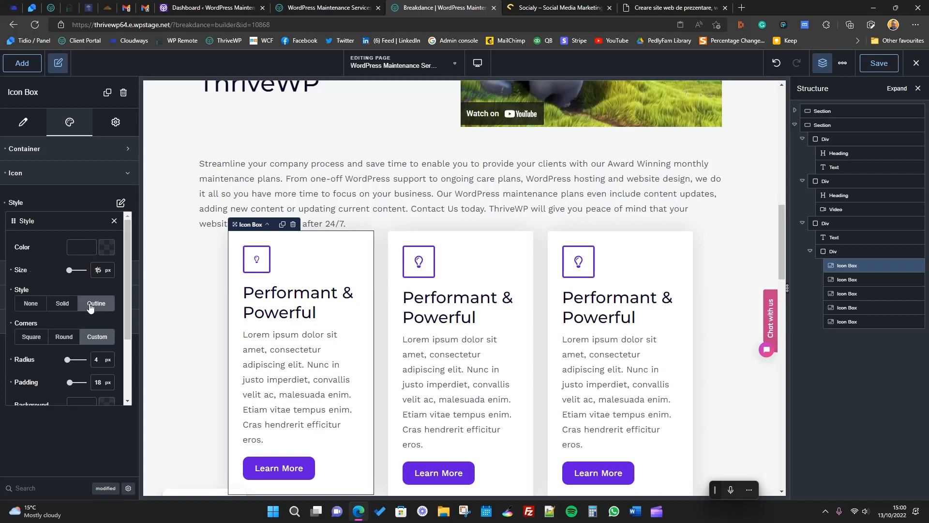
pyautogui.click(28, 305)
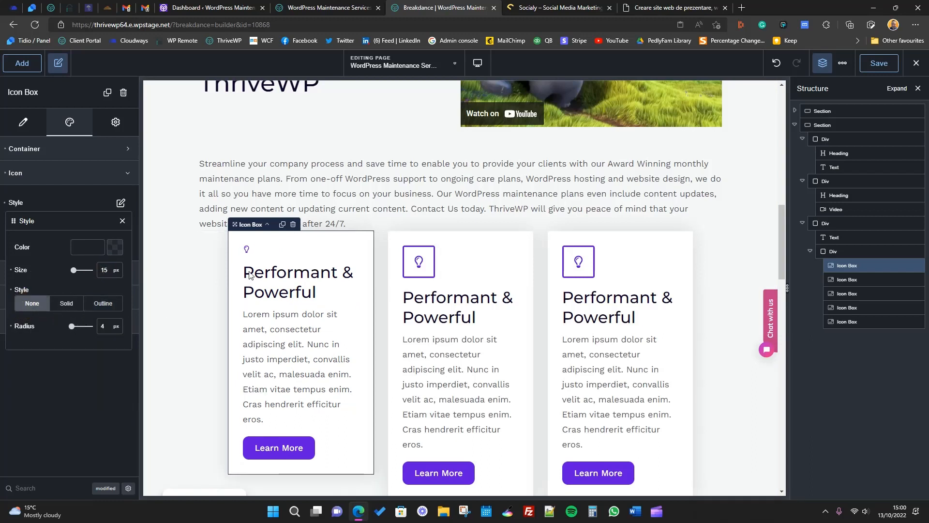
pyautogui.click(122, 221)
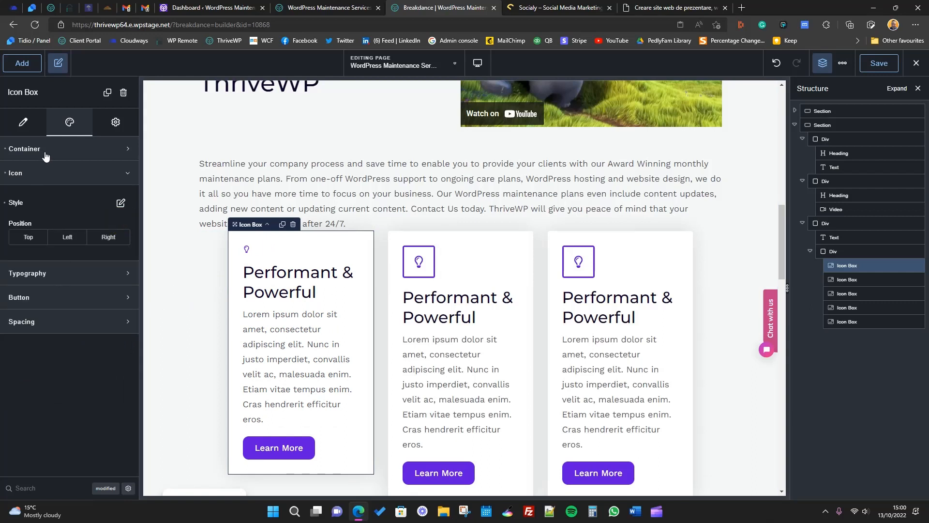
# - Position the first icon box's icon on the Left with Middle vertical alignment
pyautogui.click(22, 121)
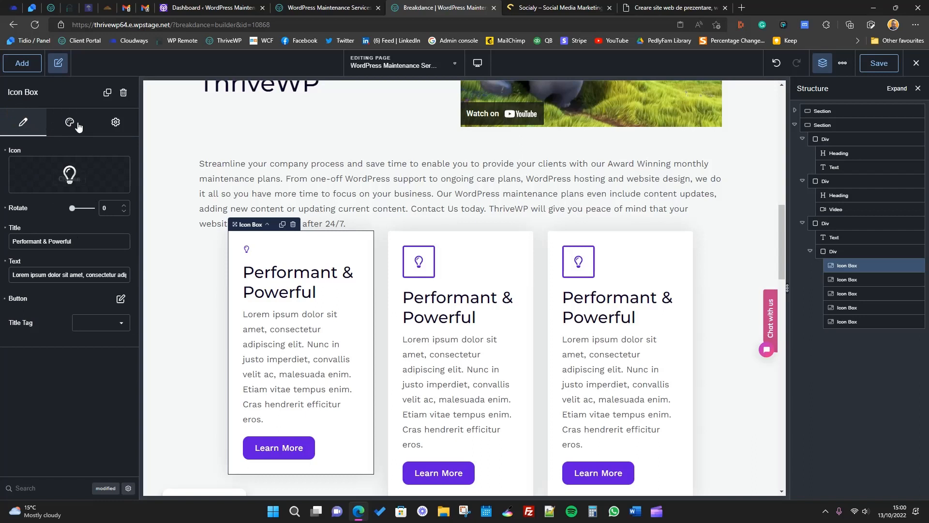
pyautogui.click(70, 122)
pyautogui.click(65, 236)
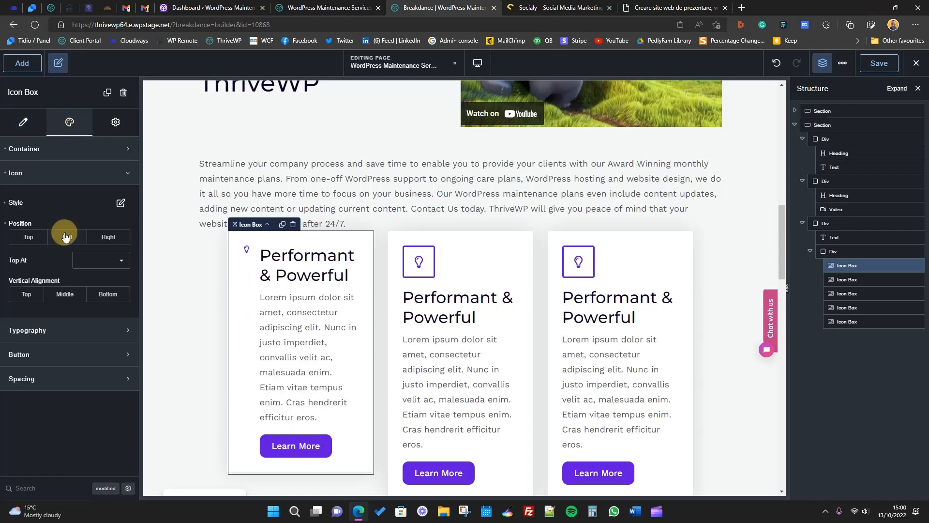
pyautogui.click(64, 293)
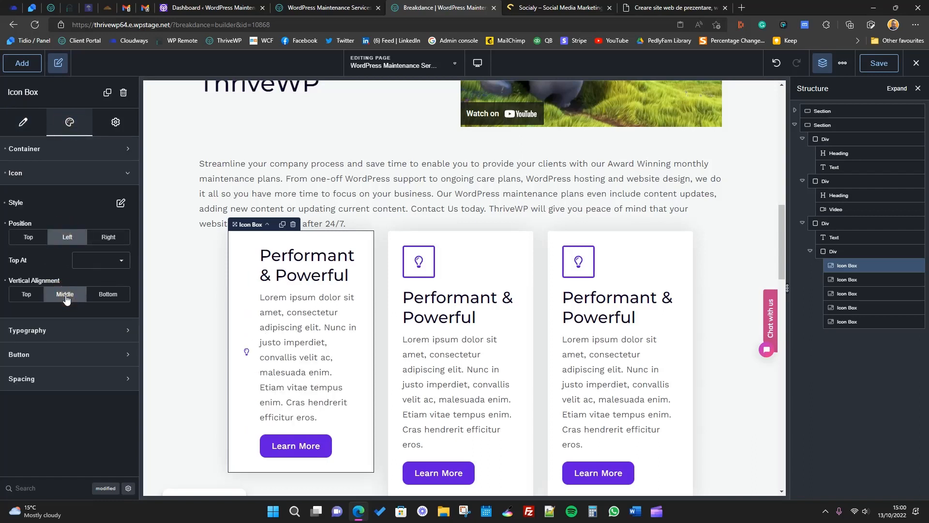
pyautogui.scroll(-5, 332, 328)
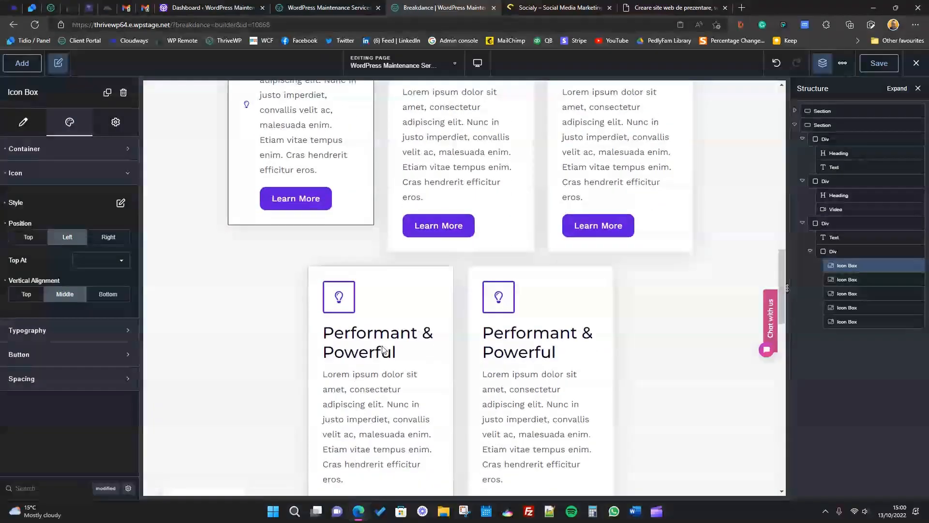
pyautogui.scroll(6, 338, 339)
pyautogui.scroll(-6, 358, 357)
pyautogui.scroll(5, 358, 339)
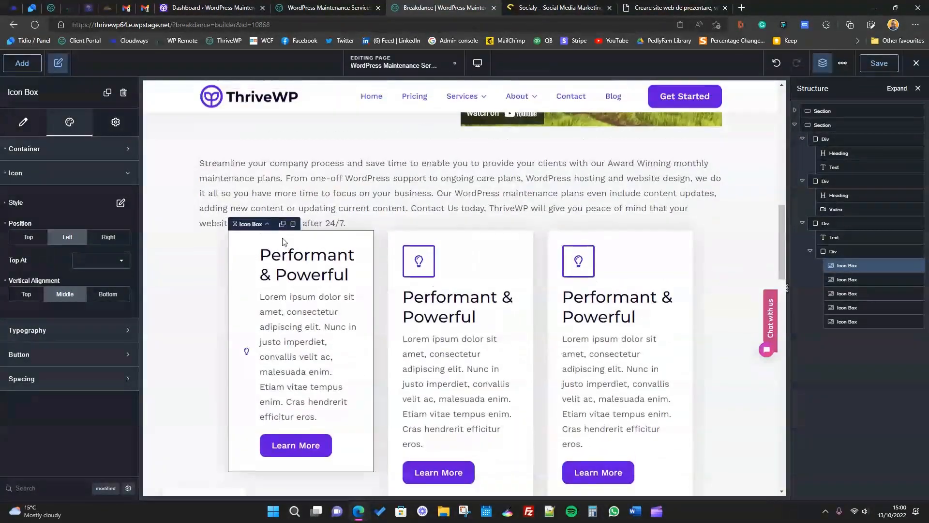
# - Set the title font size of the first icon box to 20 px
pyautogui.click(67, 333)
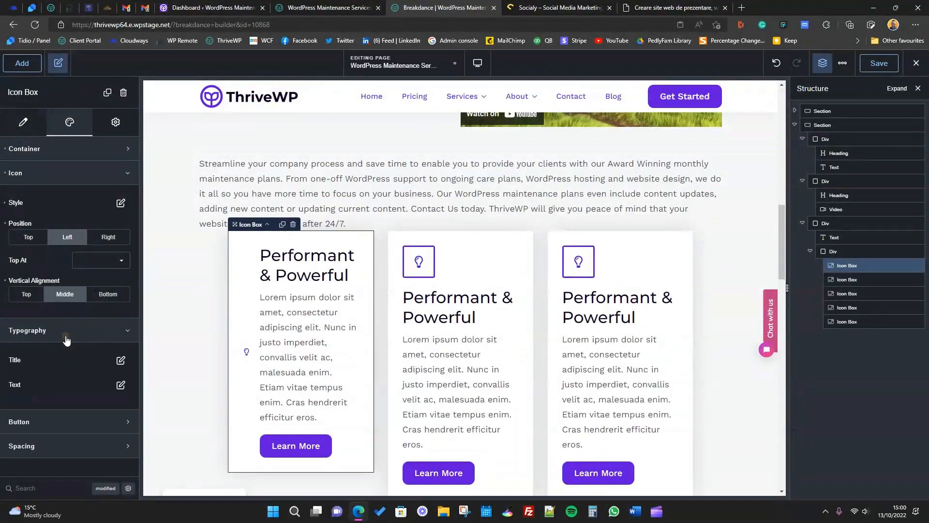
pyautogui.click(120, 359)
pyautogui.moveTo(69, 405); pyautogui.dragTo(68, 405)
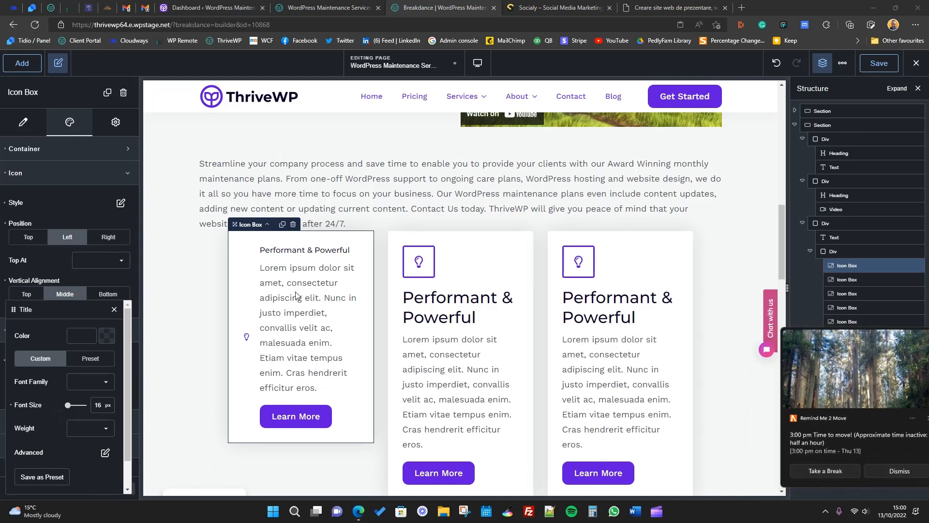
pyautogui.click(99, 405)
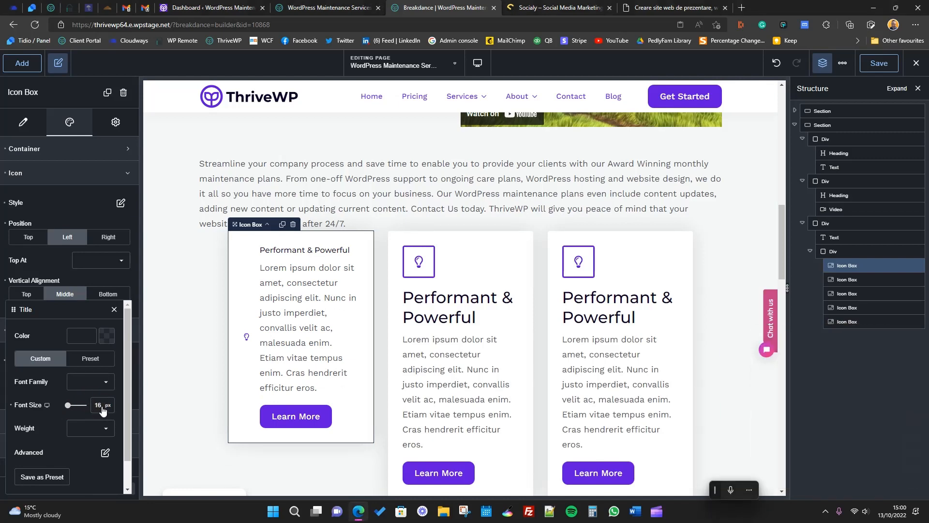
pyautogui.doubleClick(101, 405)
pyautogui.write('20')
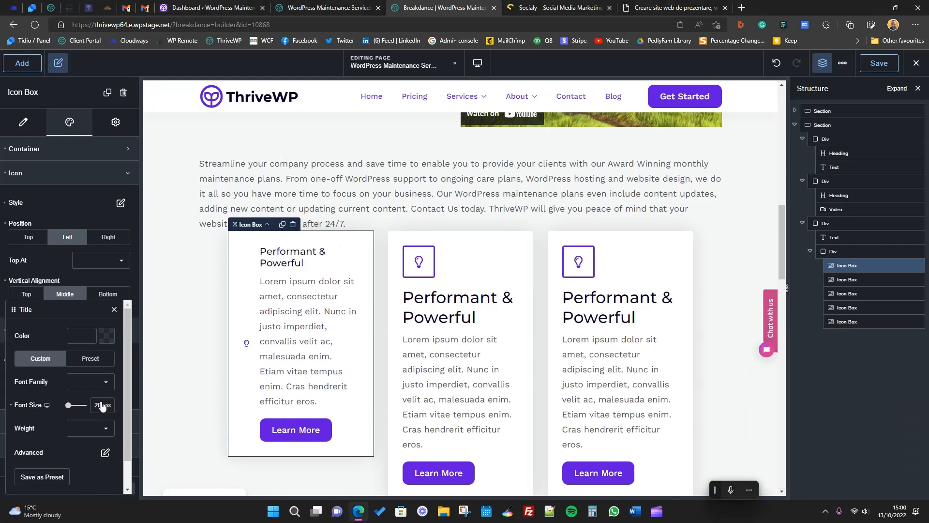
pyautogui.click(114, 309)
# - Set the body text font size of the first icon box to 16 px
pyautogui.click(121, 384)
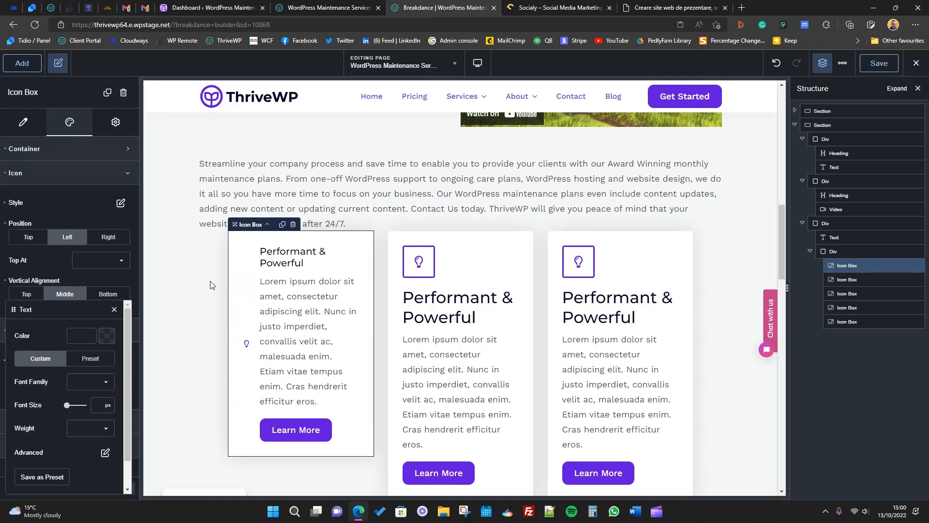
pyautogui.click(96, 408)
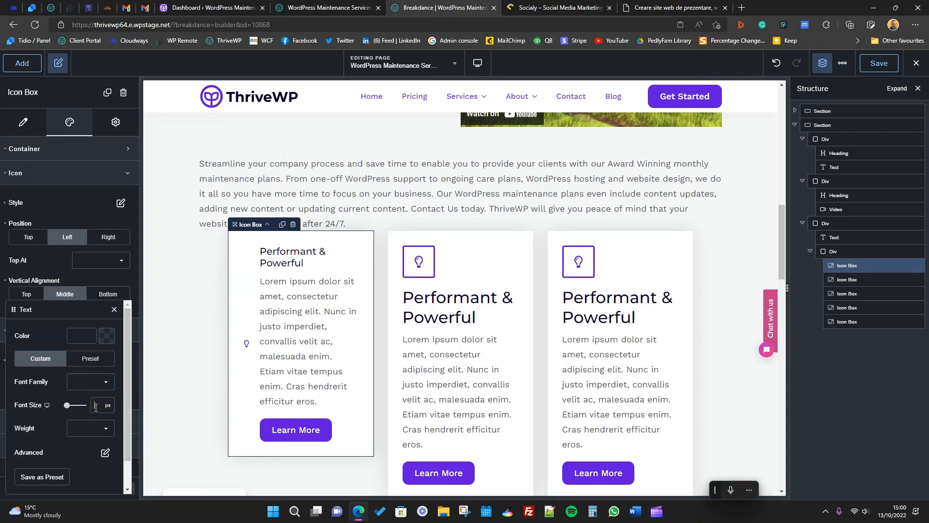
pyautogui.write('14')
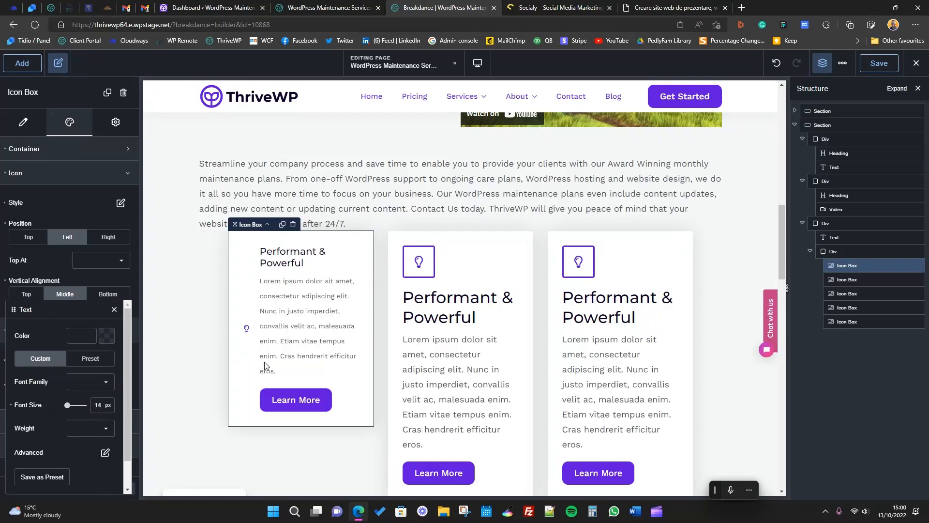
pyautogui.press('BackSpace')
pyautogui.write('6')
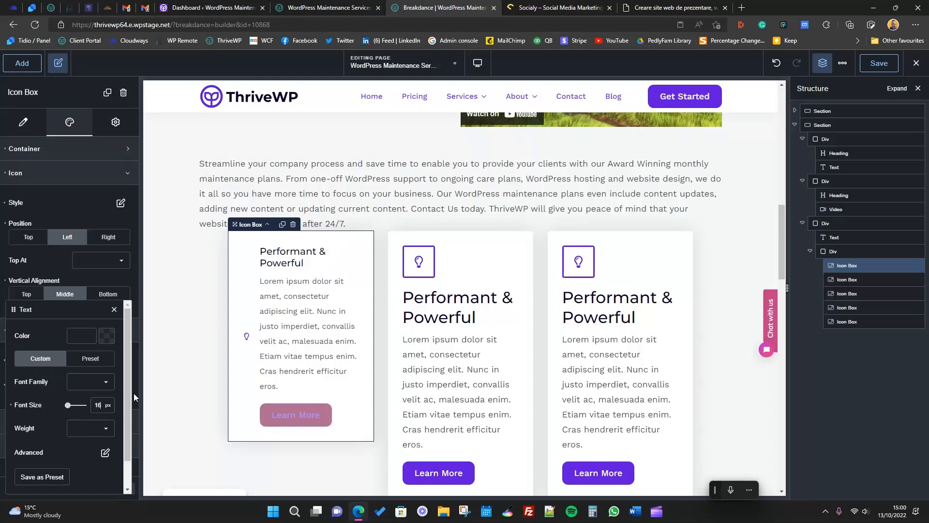
pyautogui.click(113, 310)
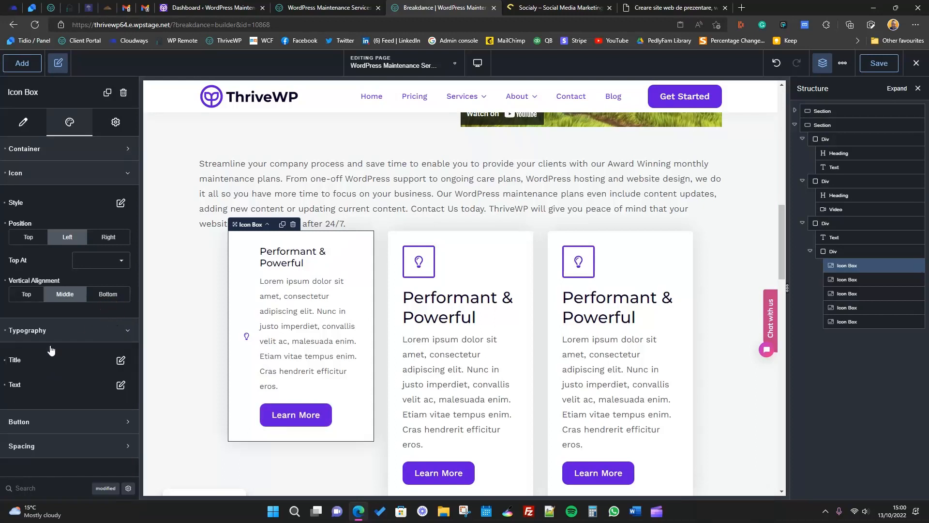
# - Remove the Learn More button from the first icon box by resetting its button content
pyautogui.click(56, 420)
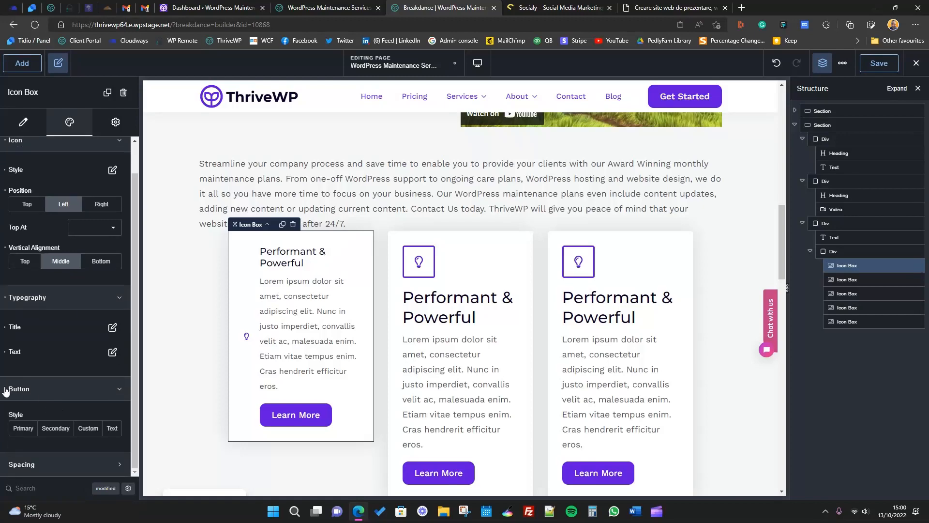
pyautogui.click(23, 122)
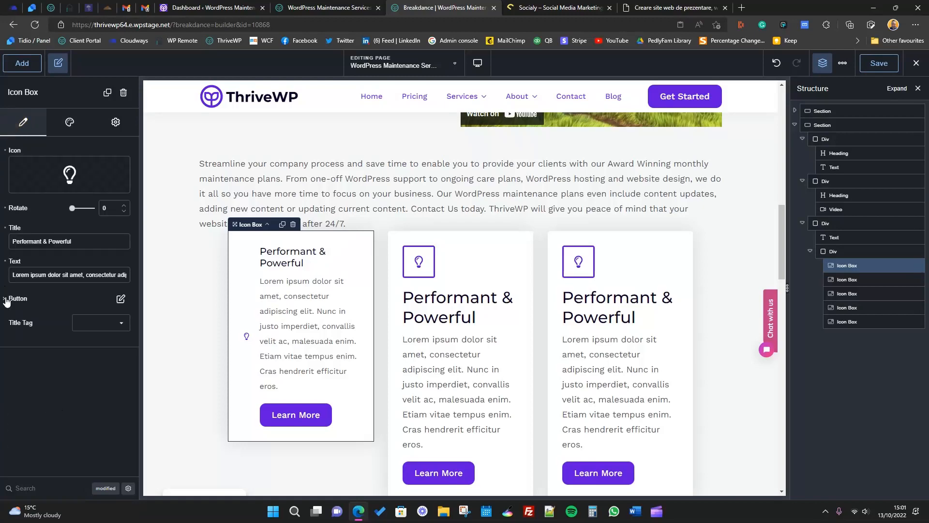
pyautogui.click(6, 297)
pyautogui.scroll(-1, 399, 355)
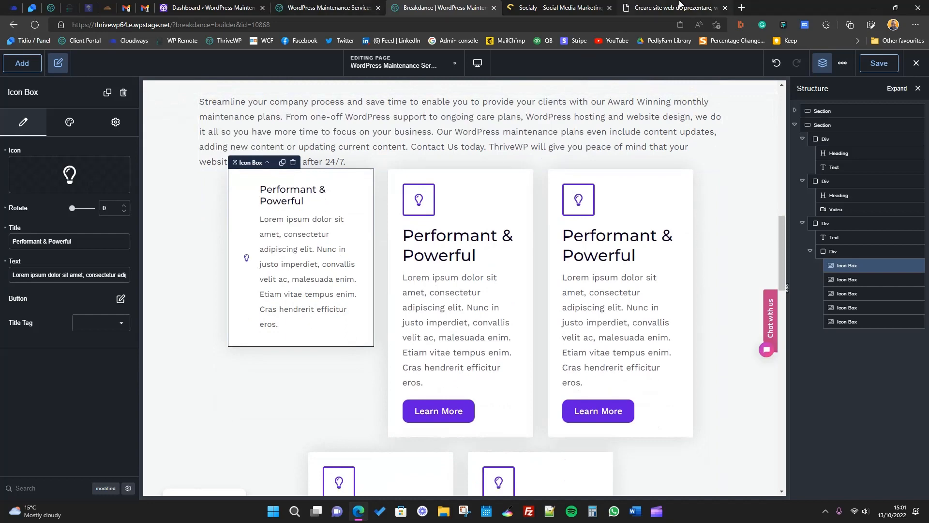
# - Examine the service cards on the Websty site and the live ThriveWP page for reference, and return to the Breakdance builder
pyautogui.click(680, 4)
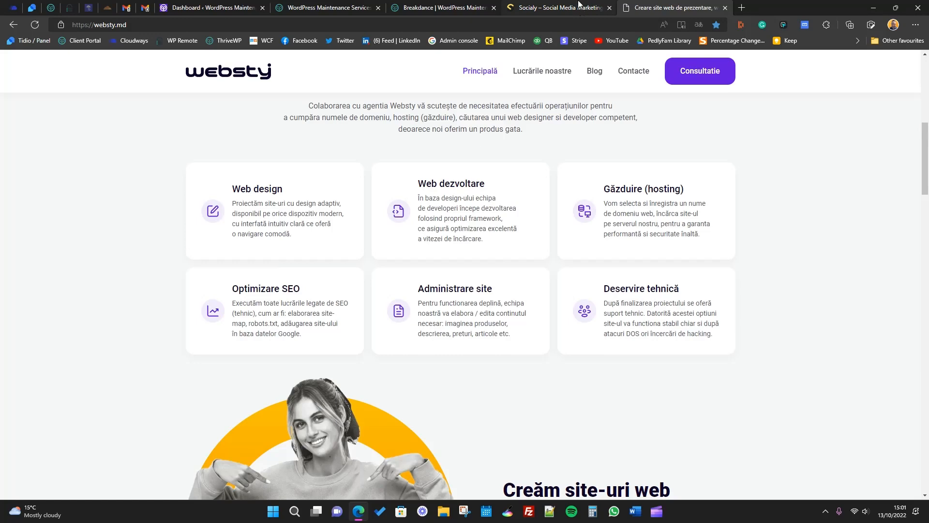
pyautogui.click(329, 8)
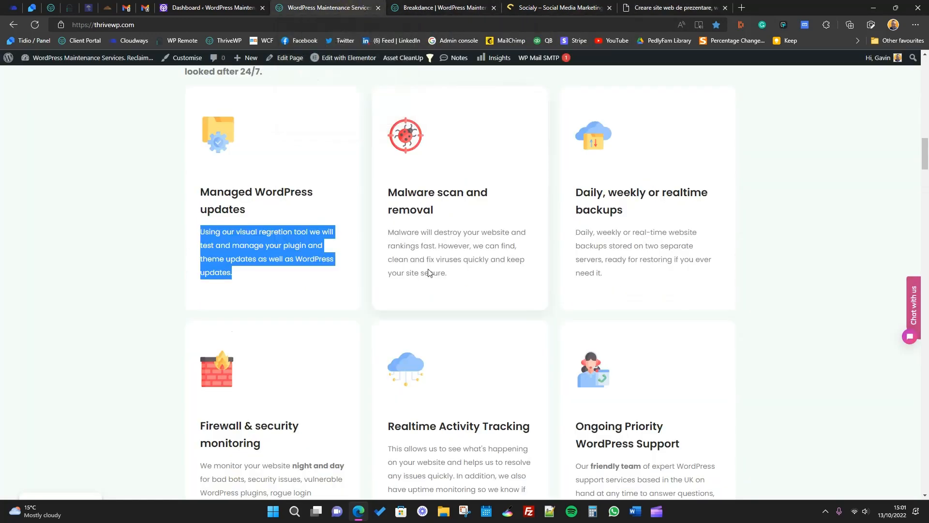
pyautogui.hotkey('ctrl', 'Tab')
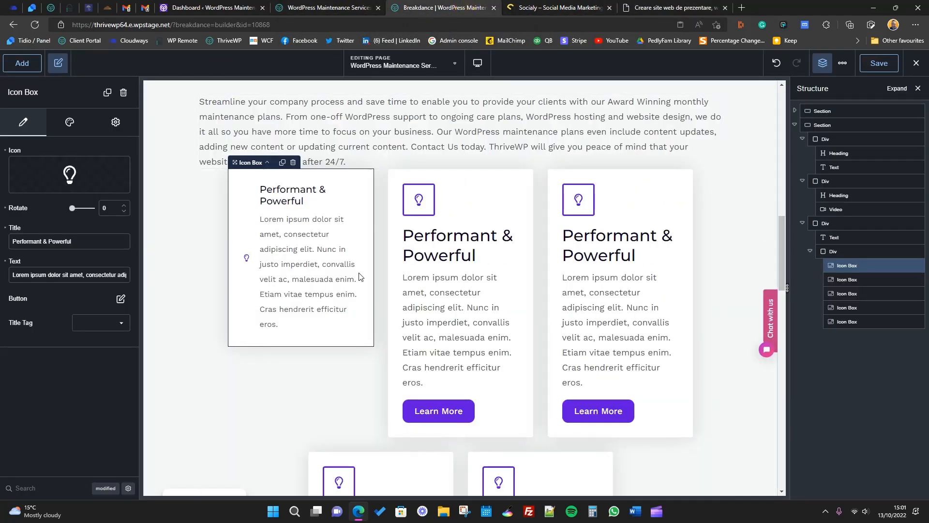
# - Examine the layout around the icon boxes and the container width of the div holding the text and boxes
pyautogui.scroll(4, 711, 294)
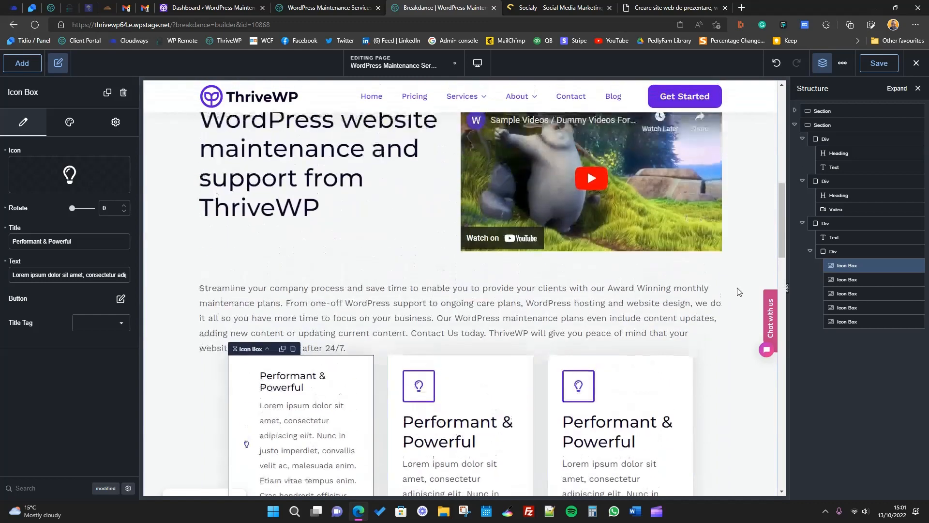
pyautogui.scroll(-3, 739, 292)
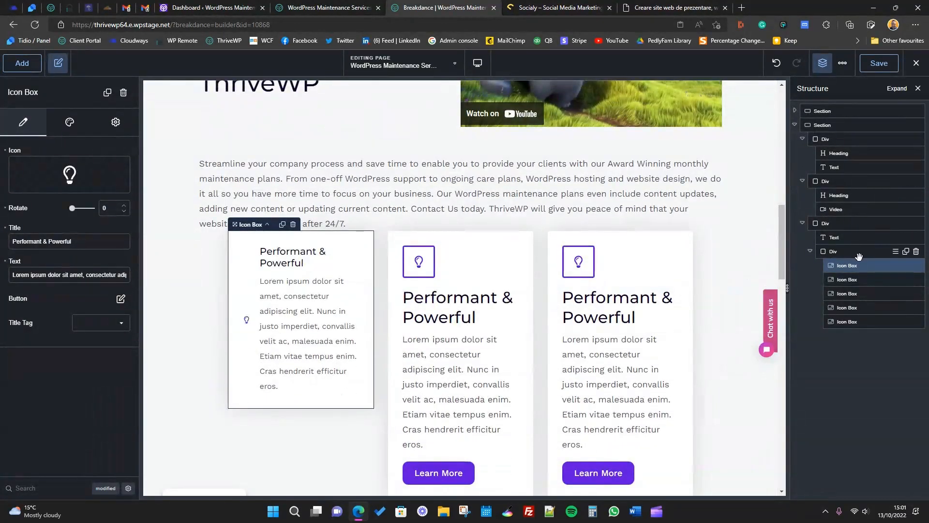
pyautogui.click(851, 222)
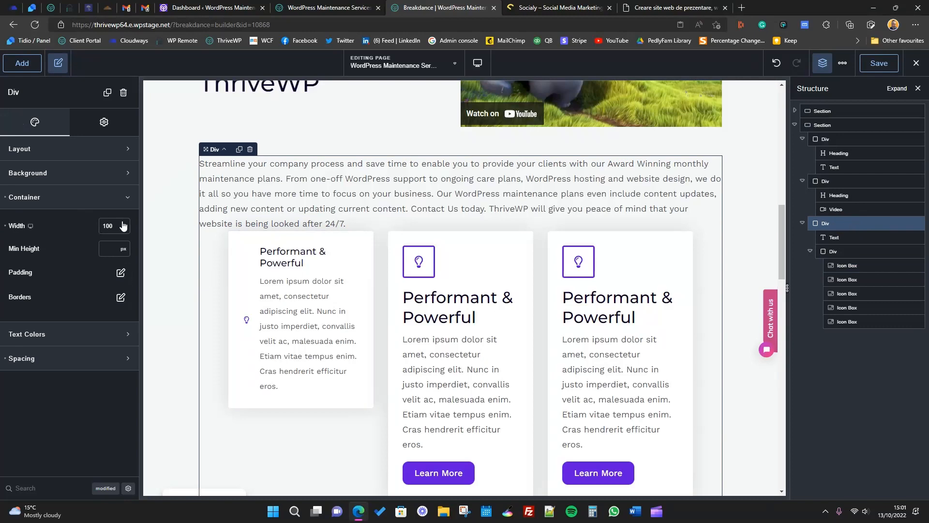
pyautogui.scroll(3, 297, 271)
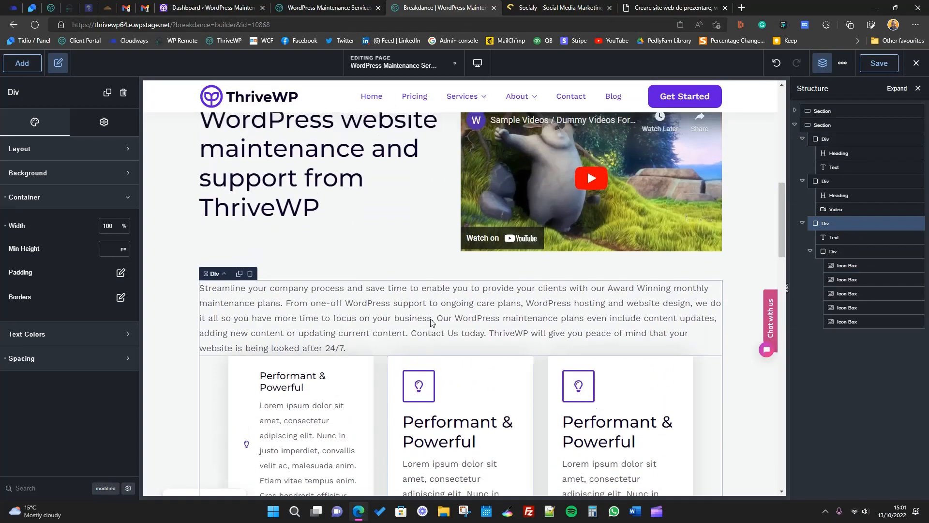
pyautogui.scroll(8, 432, 322)
pyautogui.scroll(-9, 393, 356)
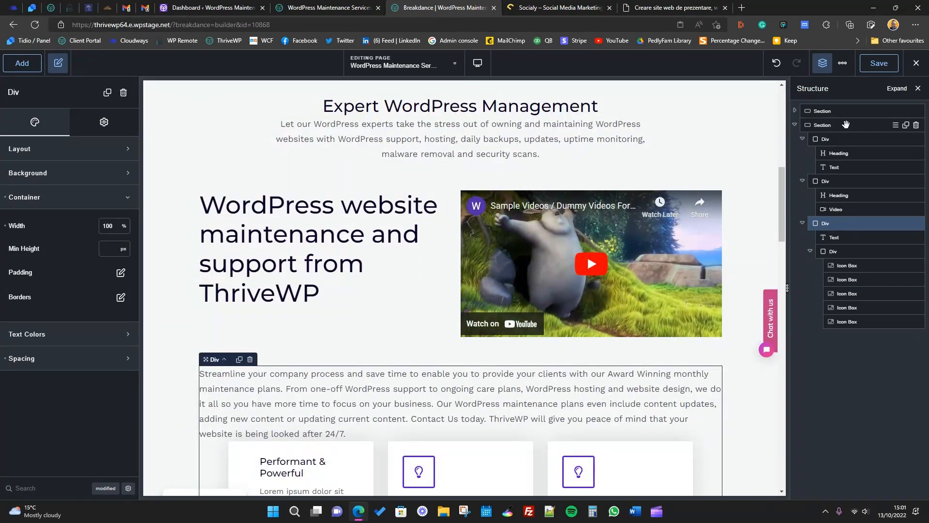
pyautogui.scroll(-10, 539, 333)
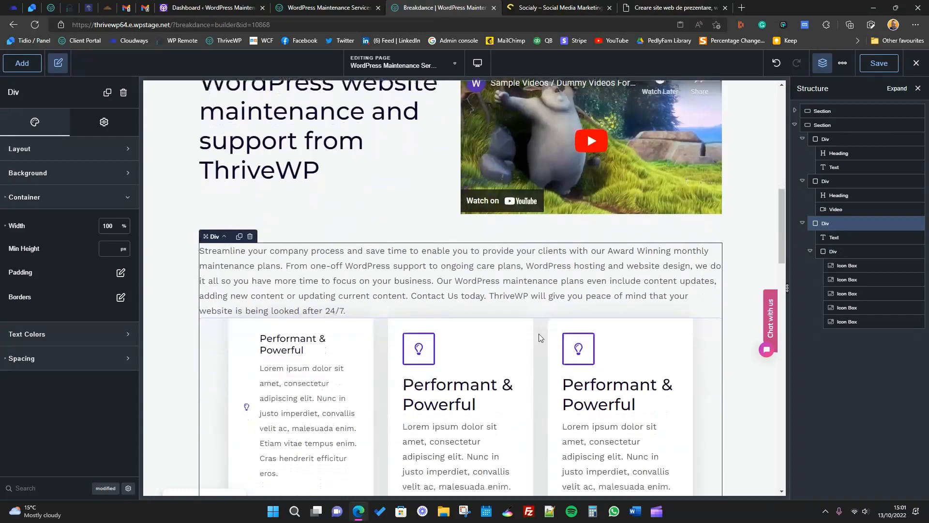
# - Add a new section between the icon boxes and the "Ready to work with ThriveWP?" section
pyautogui.scroll(-8, 532, 335)
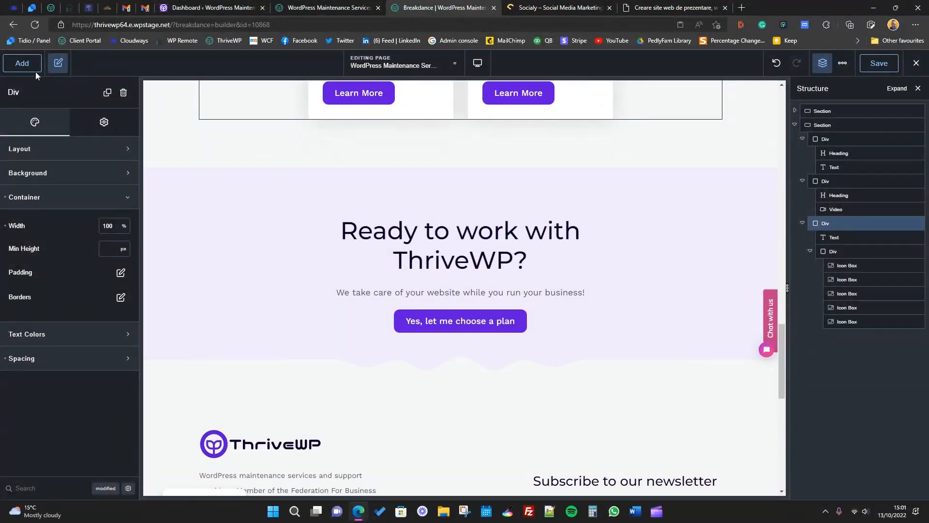
pyautogui.click(34, 68)
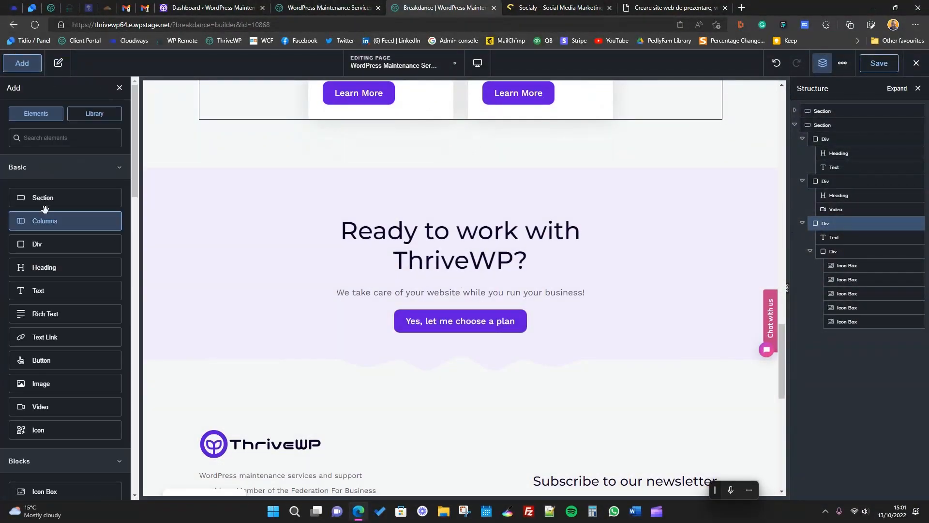
pyautogui.moveTo(45, 197); pyautogui.dragTo(320, 157)
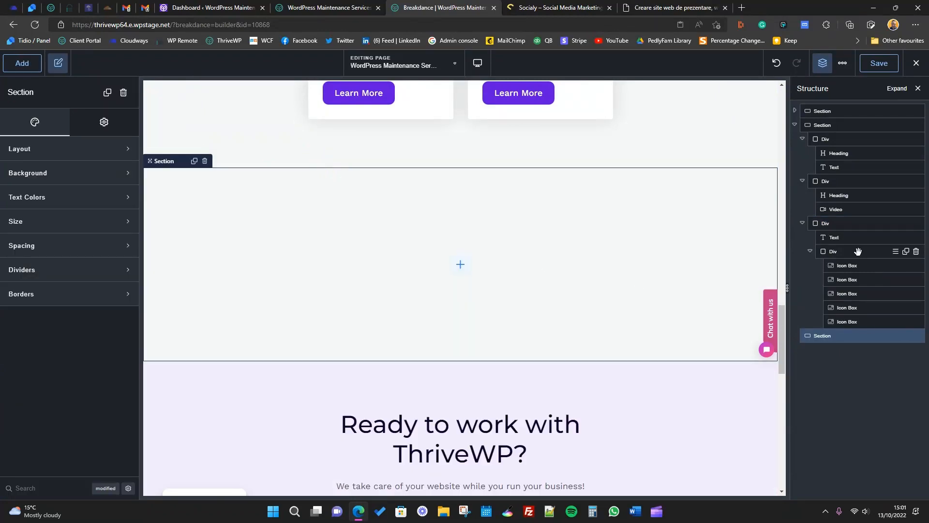
# - Move the div containing the five icon boxes out of the text div into the new empty section
pyautogui.click(832, 251)
pyautogui.scroll(5, 647, 334)
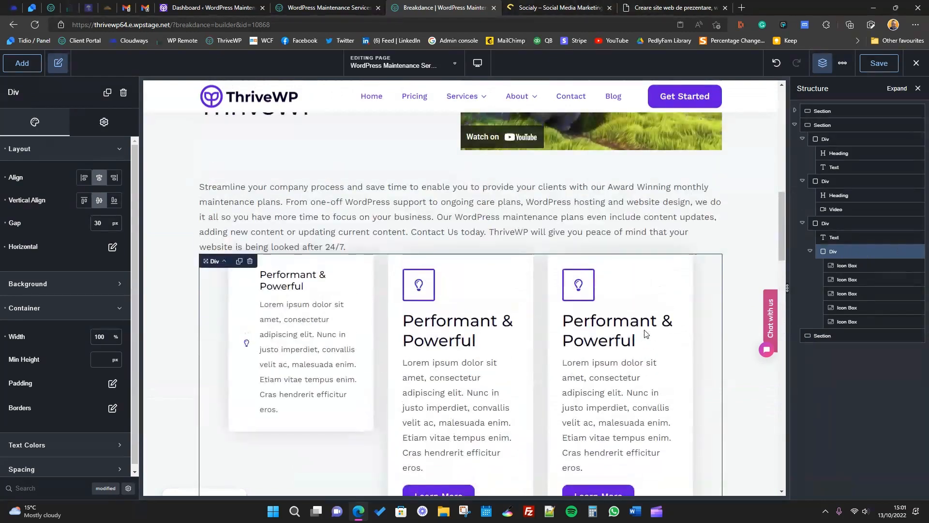
pyautogui.scroll(-5, 646, 334)
pyautogui.moveTo(846, 252); pyautogui.dragTo(834, 335)
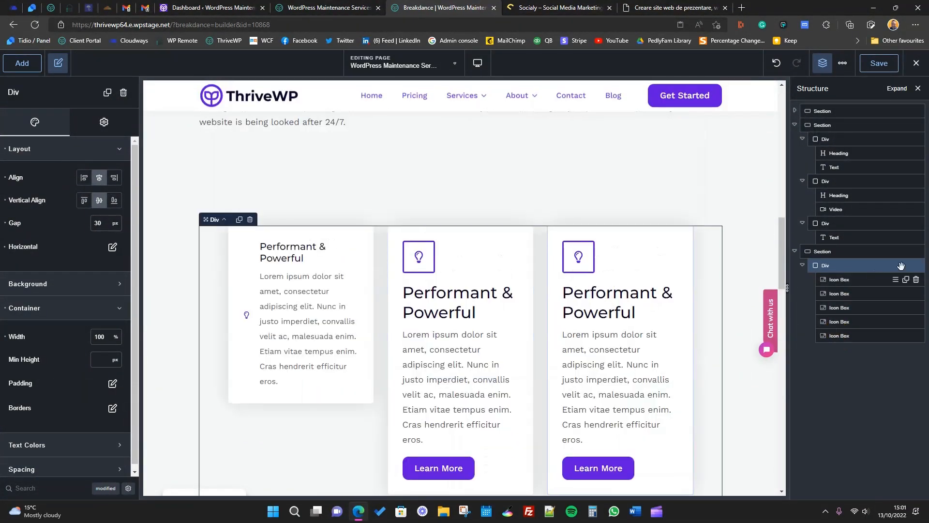
# - Set the width of the section holding the icon boxes to Full and check the inner div's extent
pyautogui.click(867, 250)
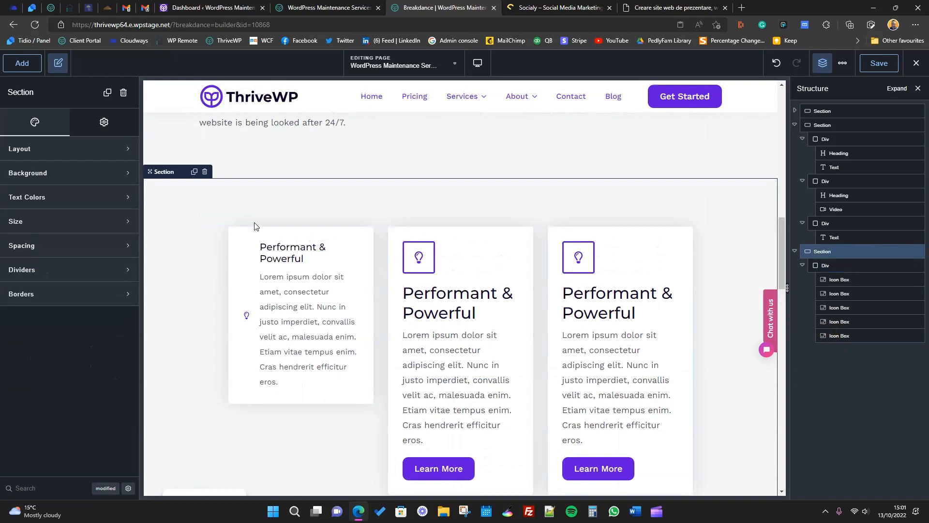
pyautogui.click(68, 147)
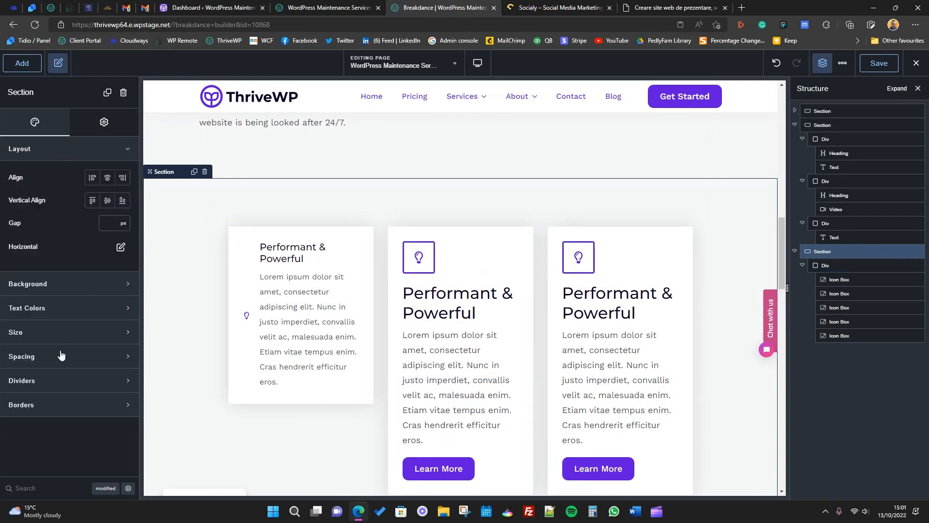
pyautogui.click(60, 332)
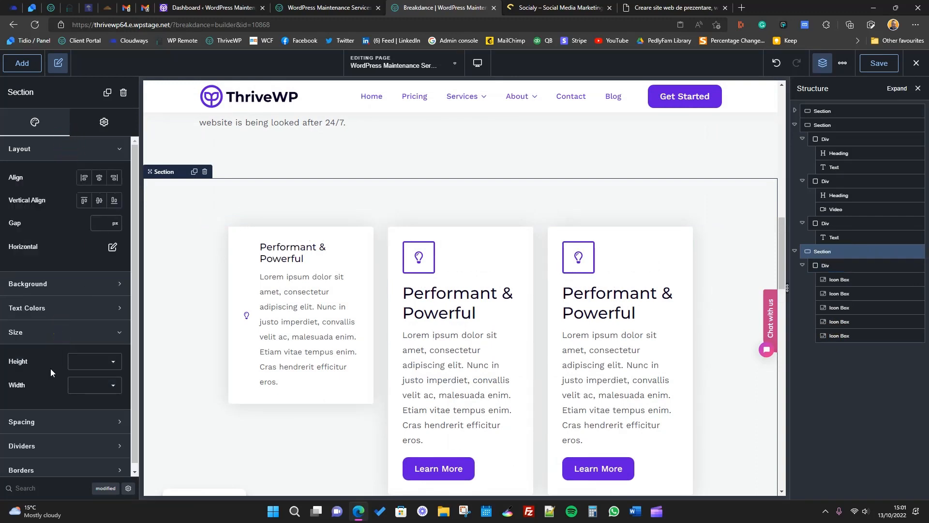
pyautogui.click(103, 384)
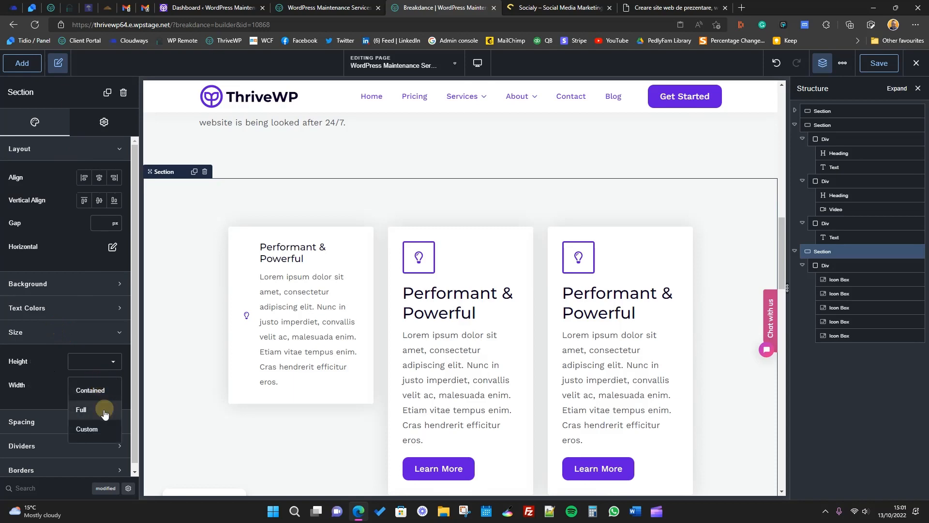
pyautogui.click(104, 409)
pyautogui.scroll(-4, 262, 363)
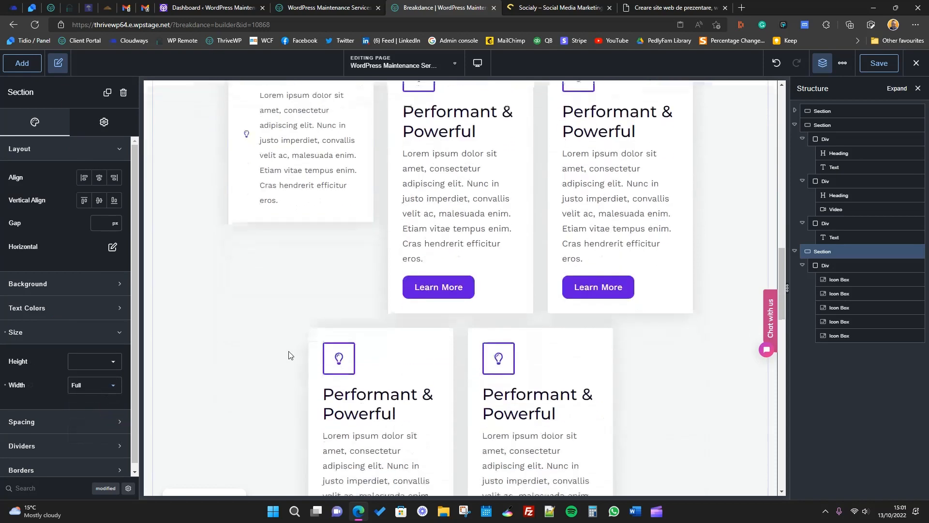
pyautogui.click(838, 266)
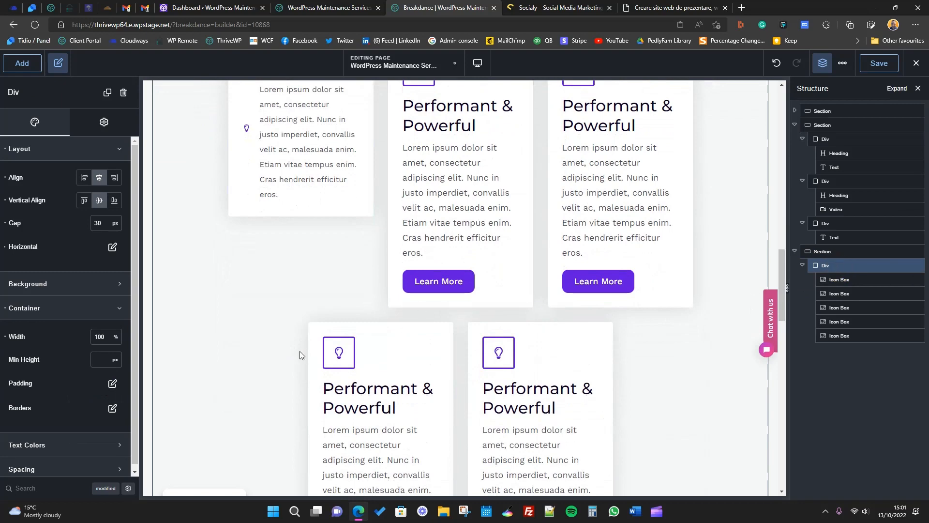
pyautogui.scroll(4, 539, 361)
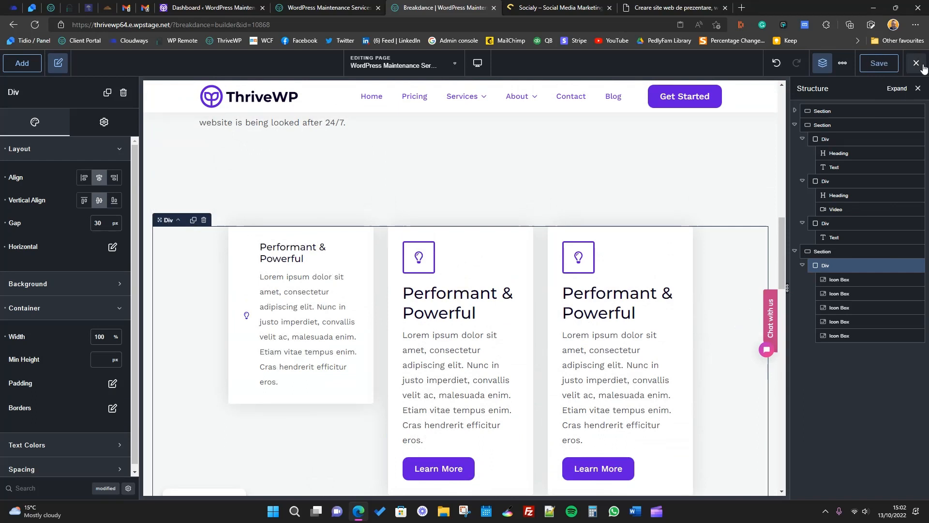
# - Open the page's front end in a new browser tab and examine the full-width row of icon boxes
pyautogui.moveTo(916, 68)
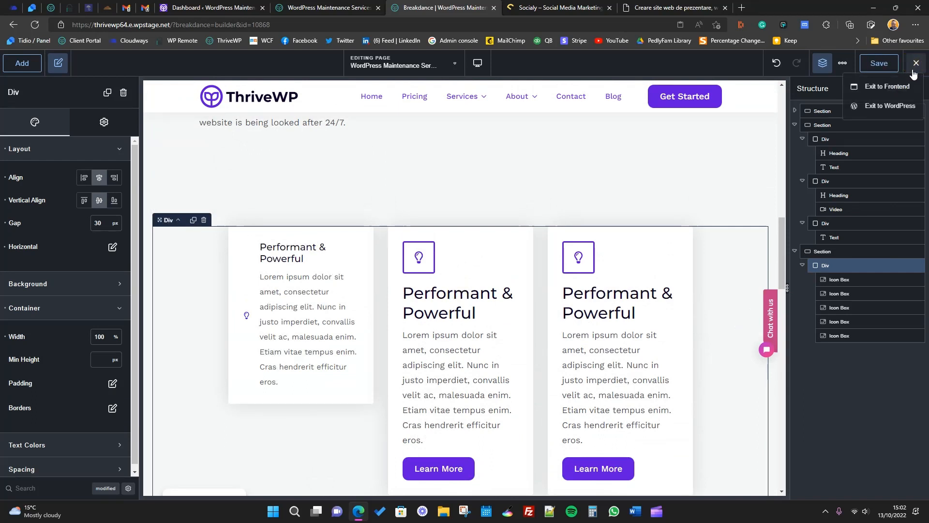
pyautogui.rightClick(859, 87)
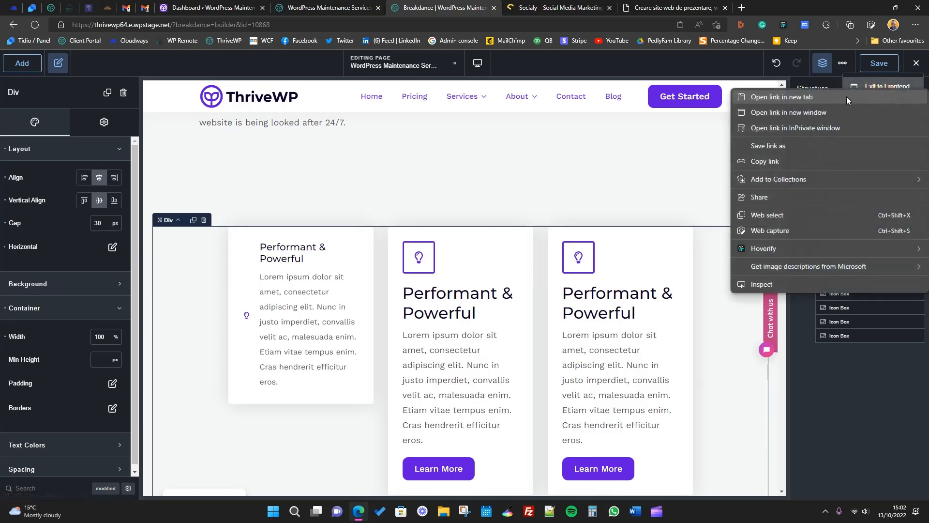
pyautogui.click(782, 97)
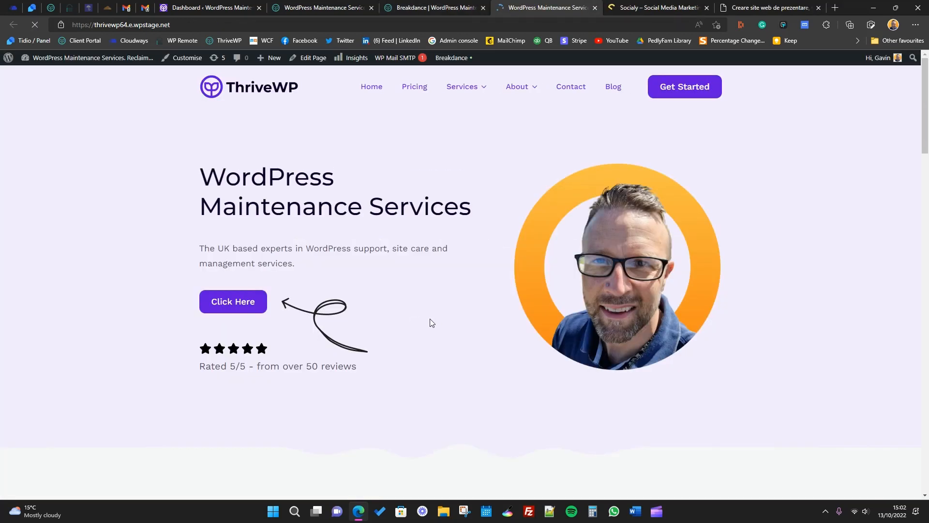
pyautogui.scroll(-12, 432, 323)
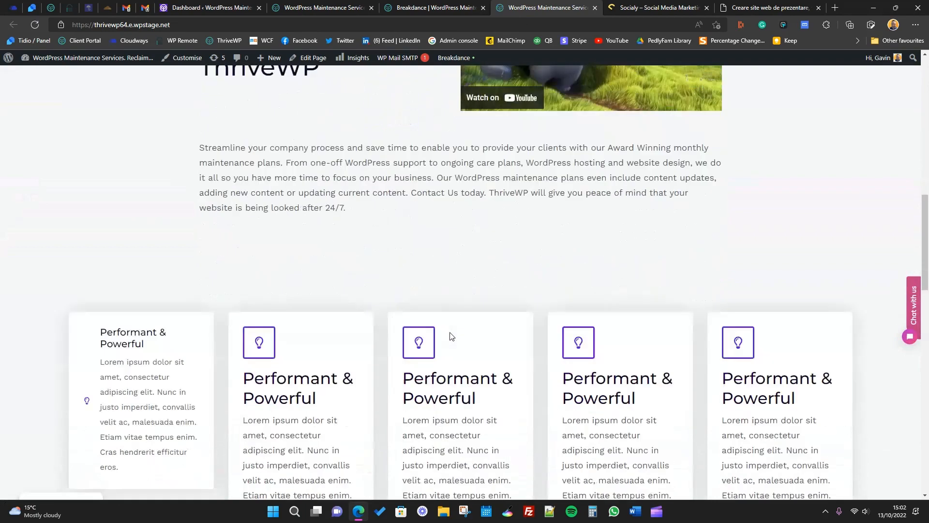
pyautogui.scroll(-3, 450, 336)
pyautogui.scroll(-1, 432, 193)
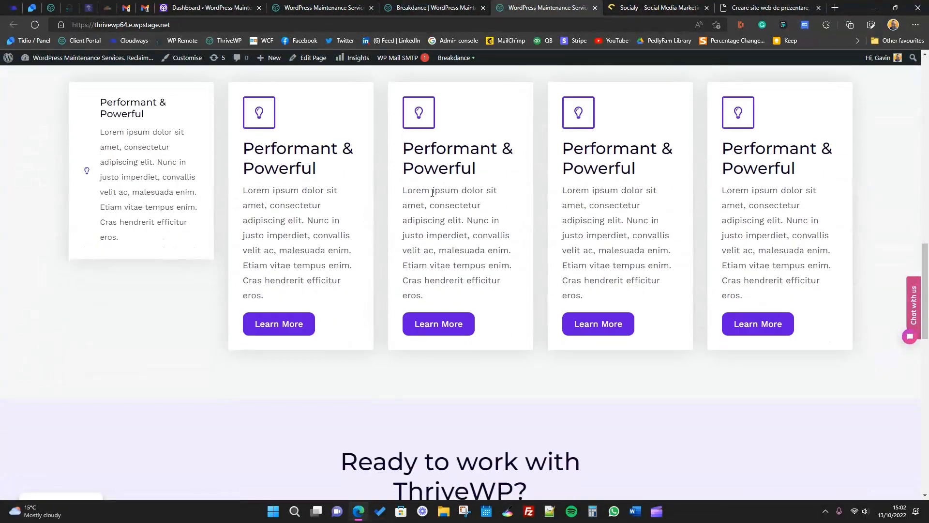
pyautogui.scroll(5, 301, 236)
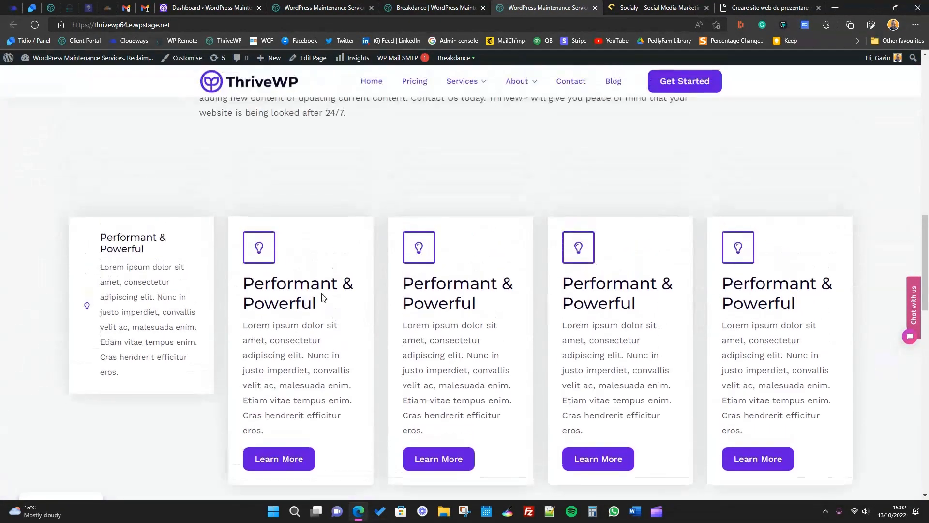
# - Return to the Breakdance builder and check the icon boxes on a wider canvas by temporarily hiding the element properties
pyautogui.click(434, 7)
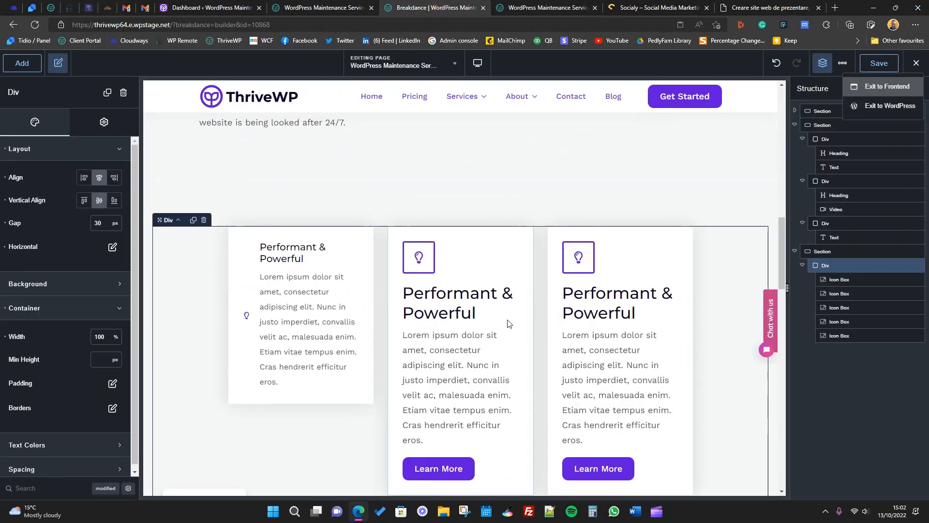
pyautogui.scroll(-3, 486, 322)
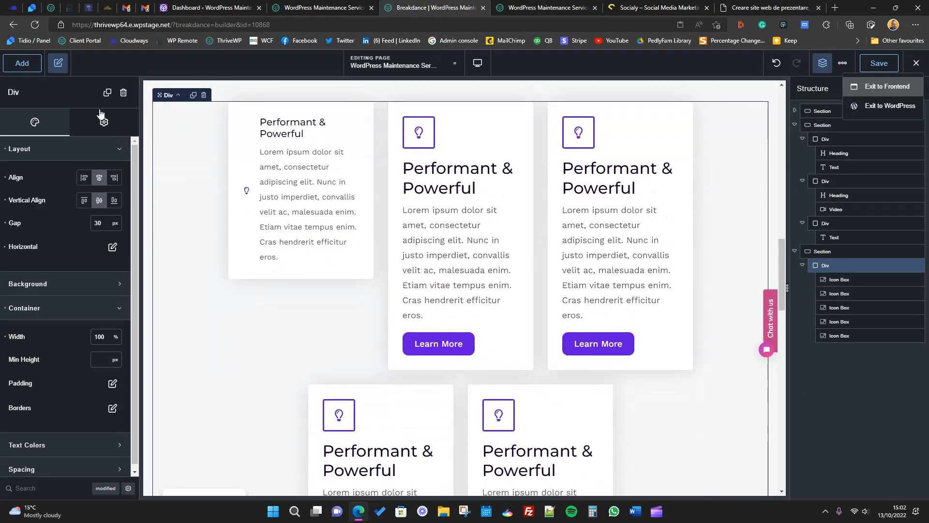
pyautogui.click(58, 64)
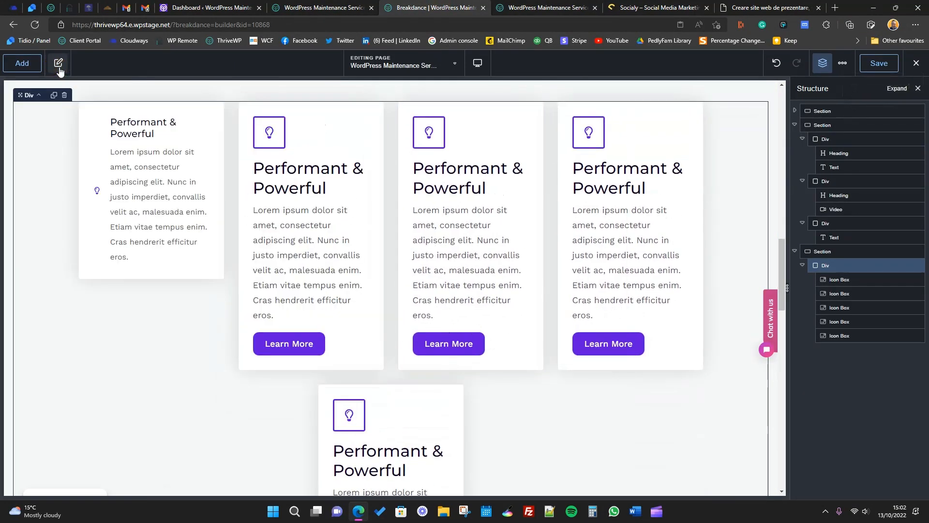
pyautogui.click(58, 63)
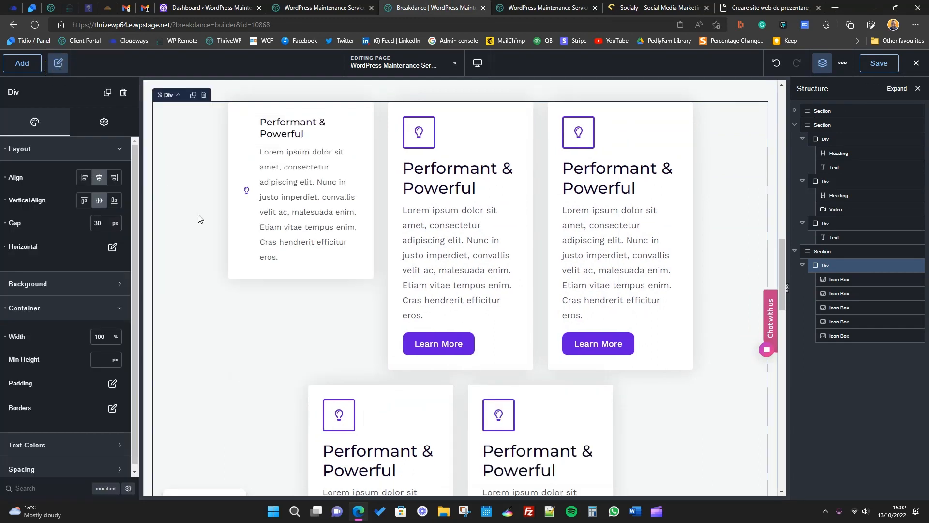
# - Give the first icon box's body text a custom line height of 10 px
pyautogui.click(300, 182)
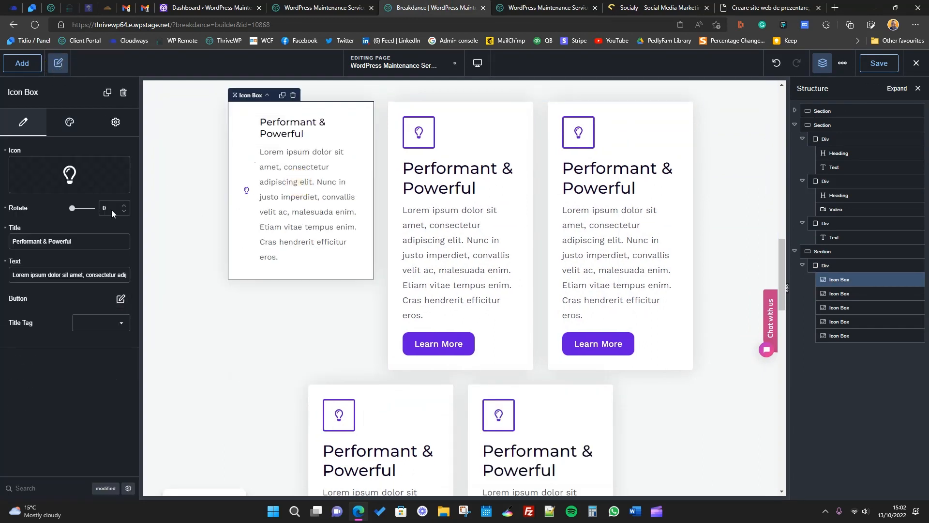
pyautogui.click(69, 121)
pyautogui.scroll(-1, 122, 304)
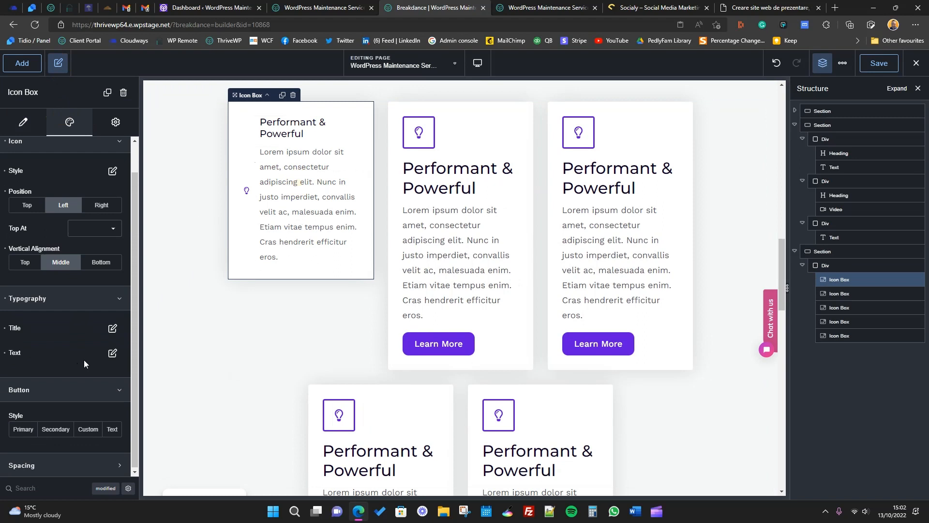
pyautogui.click(112, 352)
pyautogui.scroll(-1, 85, 385)
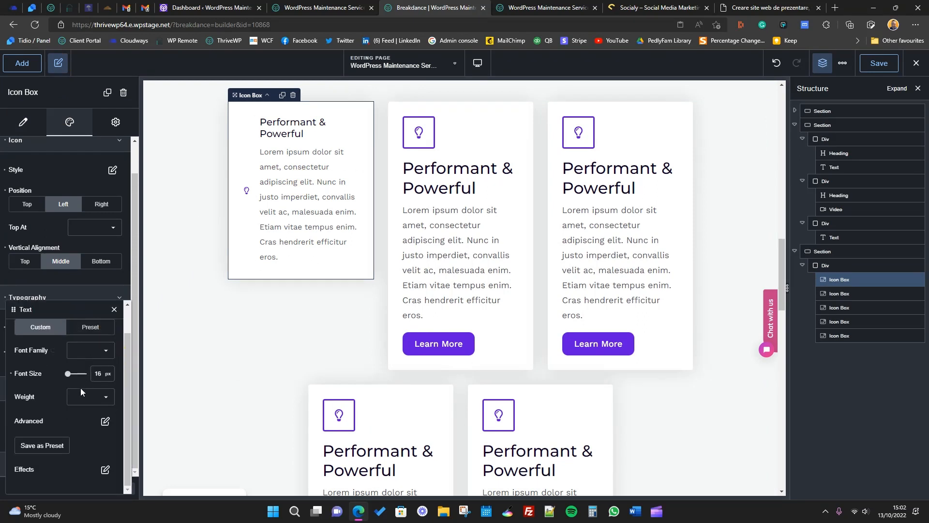
pyautogui.click(105, 421)
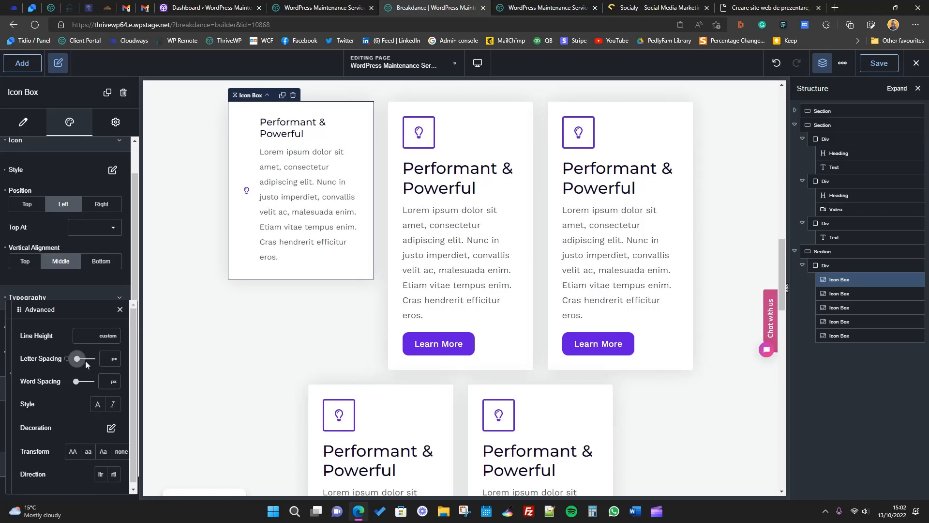
pyautogui.click(84, 334)
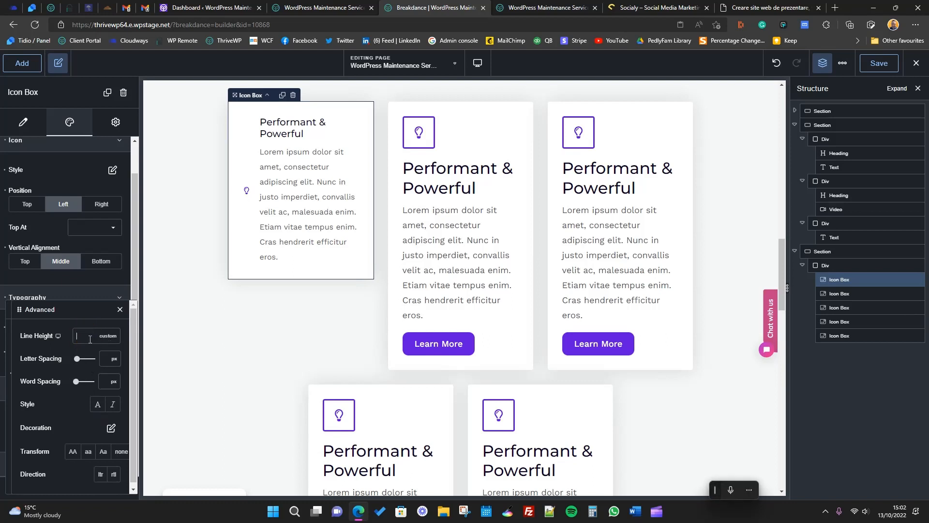
pyautogui.write('10')
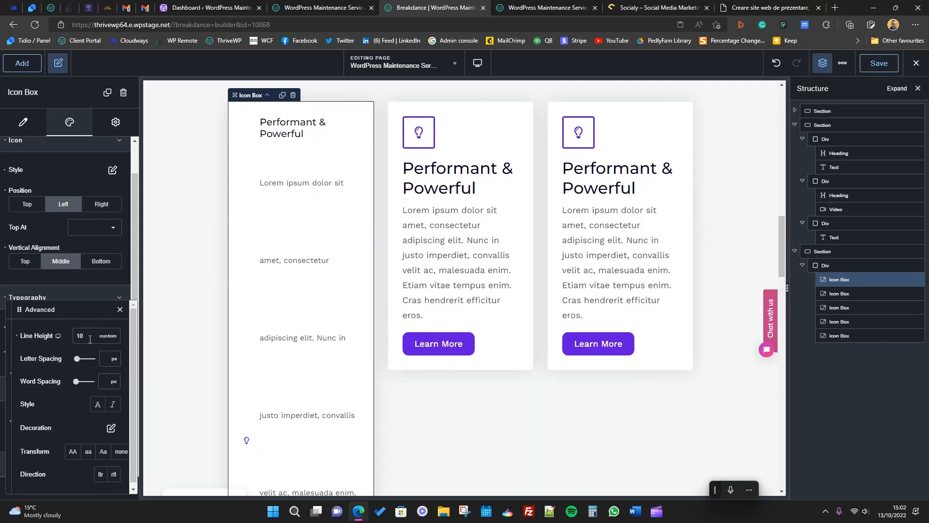
pyautogui.click(107, 335)
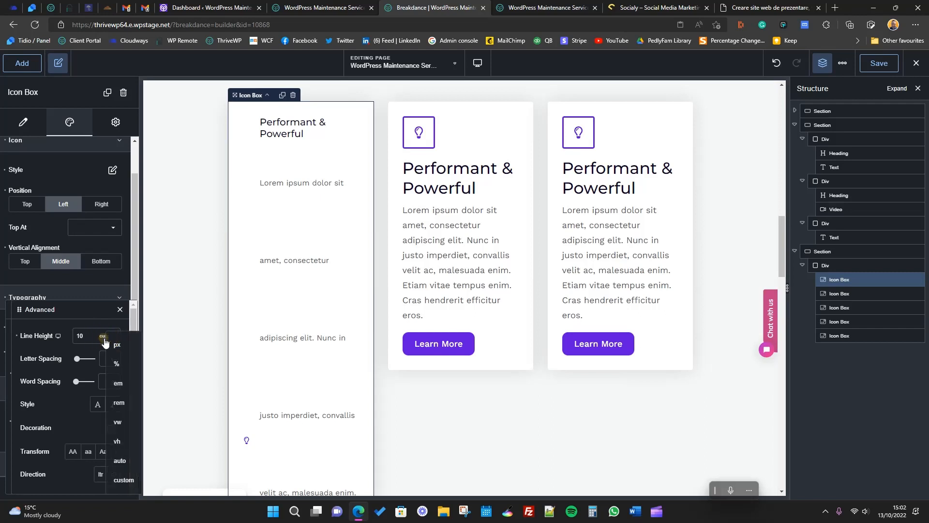
pyautogui.click(112, 350)
# - Try a line height of 15 px for the first icon box's body text, and settle on 20 px
pyautogui.click(99, 338)
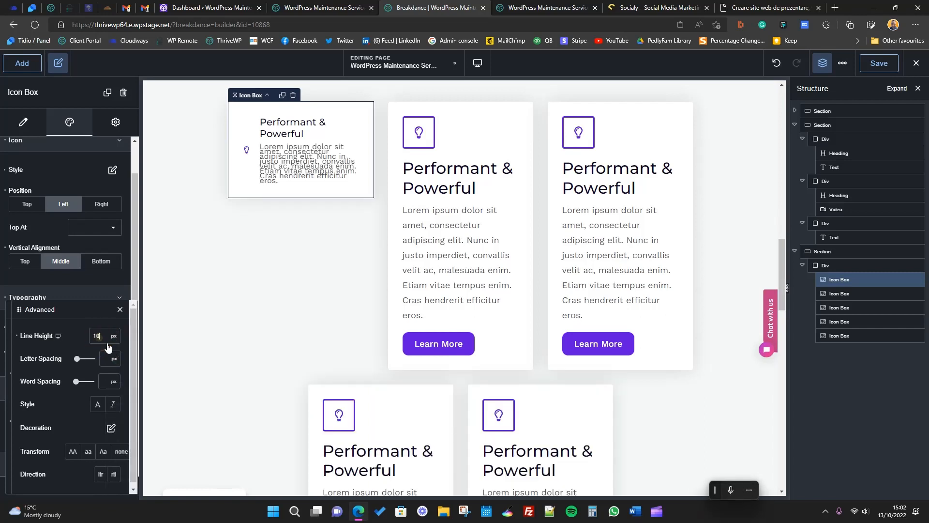
pyautogui.press('BackSpace')
pyautogui.write('5')
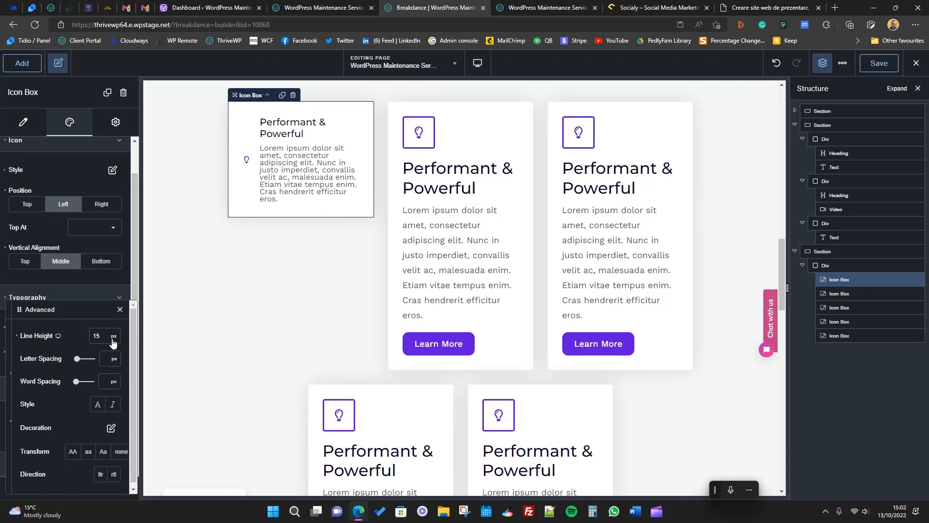
pyautogui.press('BackSpace')
pyautogui.press('BackSpace')
pyautogui.write('20')
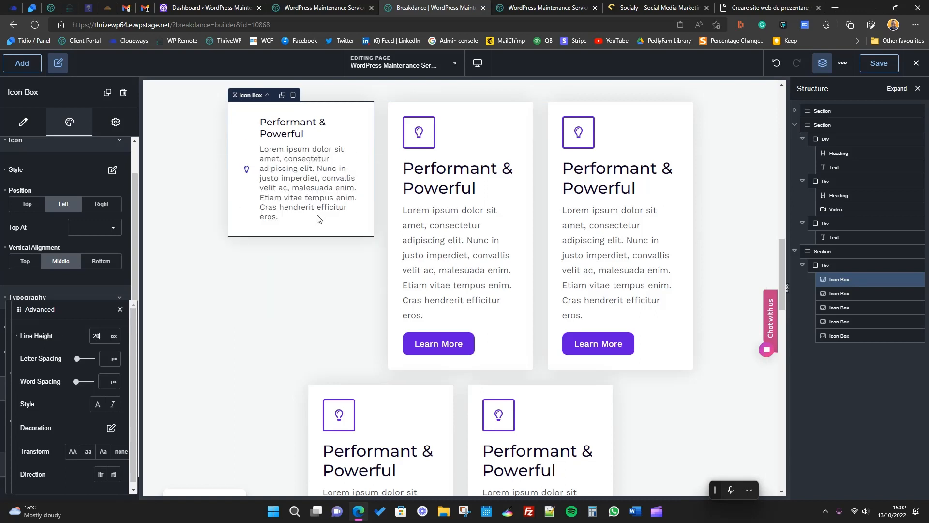
pyautogui.scroll(3, 312, 255)
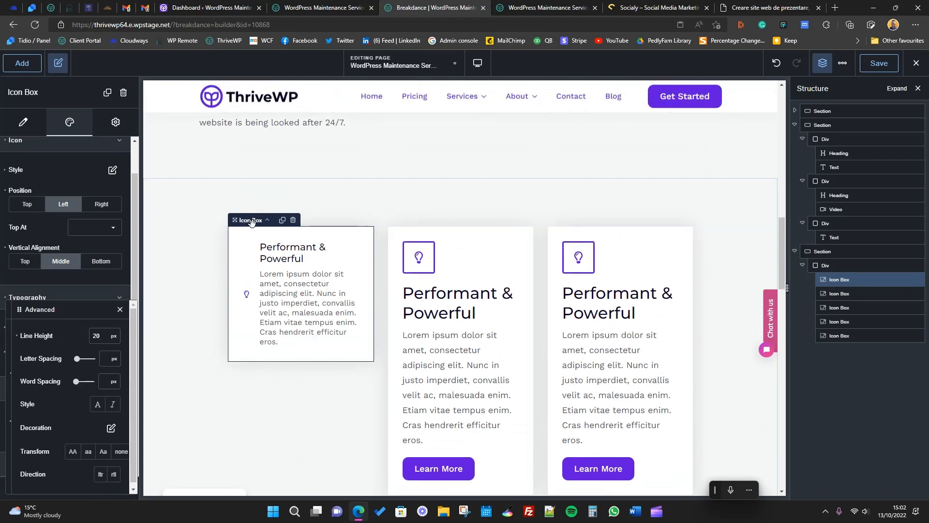
pyautogui.moveTo(250, 222); pyautogui.dragTo(251, 222)
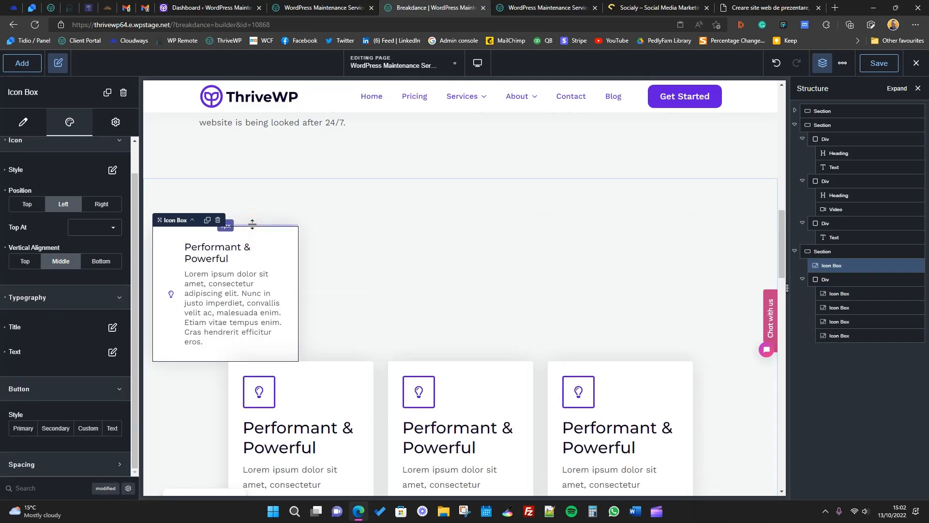
pyautogui.moveTo(855, 265)
pyautogui.mouseDown()
pyautogui.moveTo(858, 289)
pyautogui.moveTo(855, 279)
pyautogui.mouseUp()
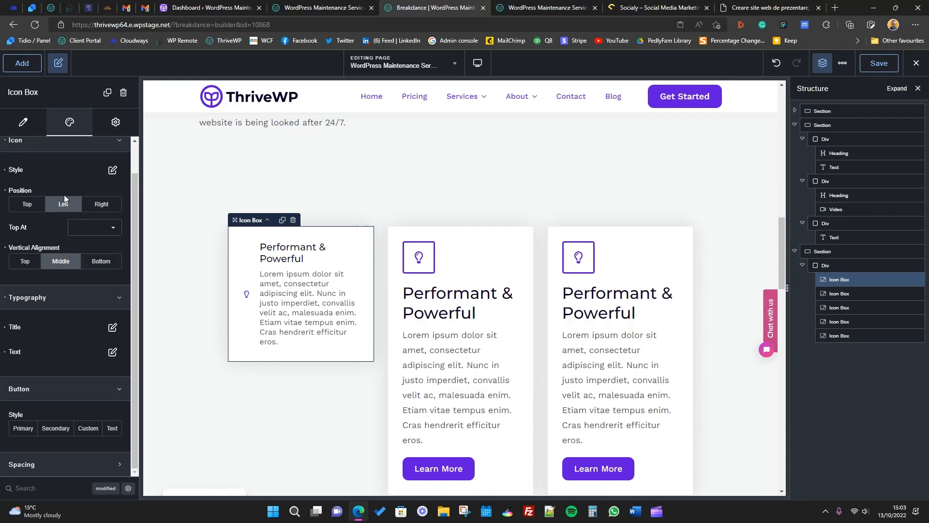
# - Set the first icon box's container width to 33%
pyautogui.scroll(1, 37, 140)
pyautogui.click(29, 148)
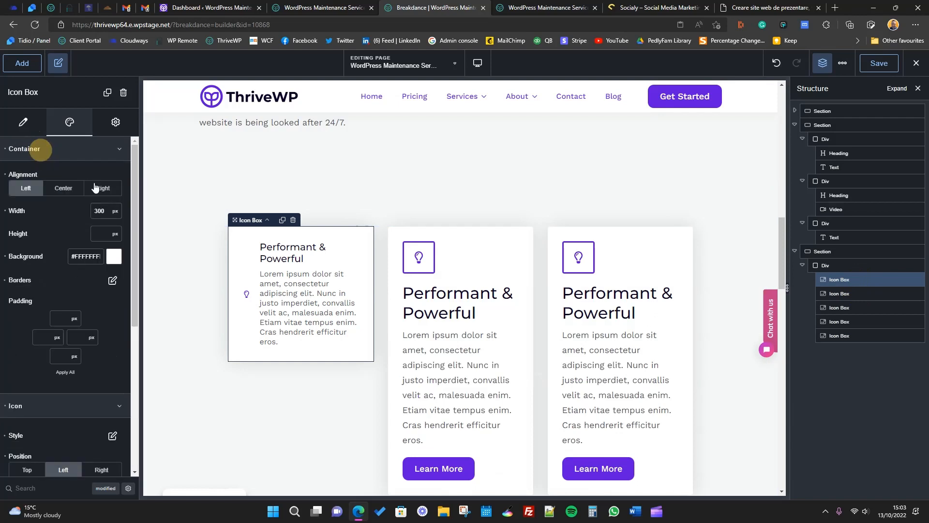
pyautogui.click(111, 216)
pyautogui.click(105, 210)
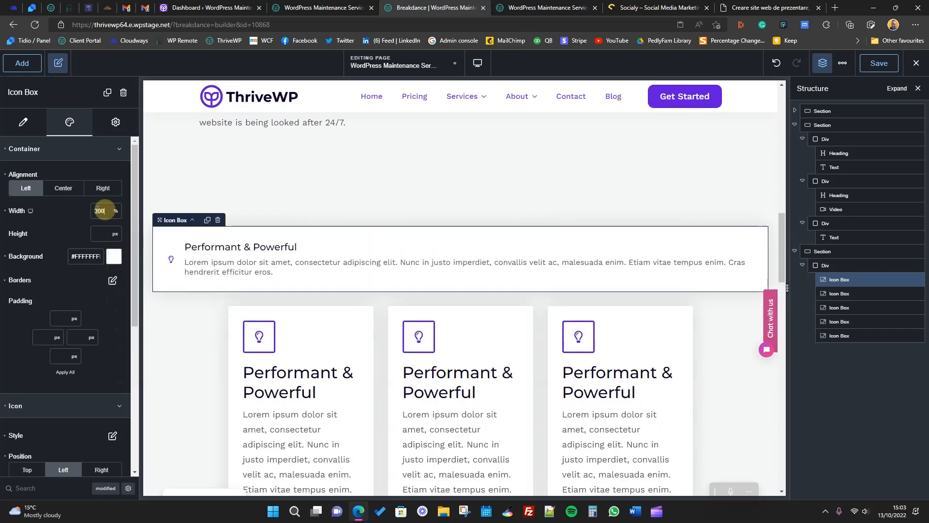
pyautogui.press('BackSpace')
pyautogui.press('BackSpace')
pyautogui.press('BackSpace')
pyautogui.write('33')
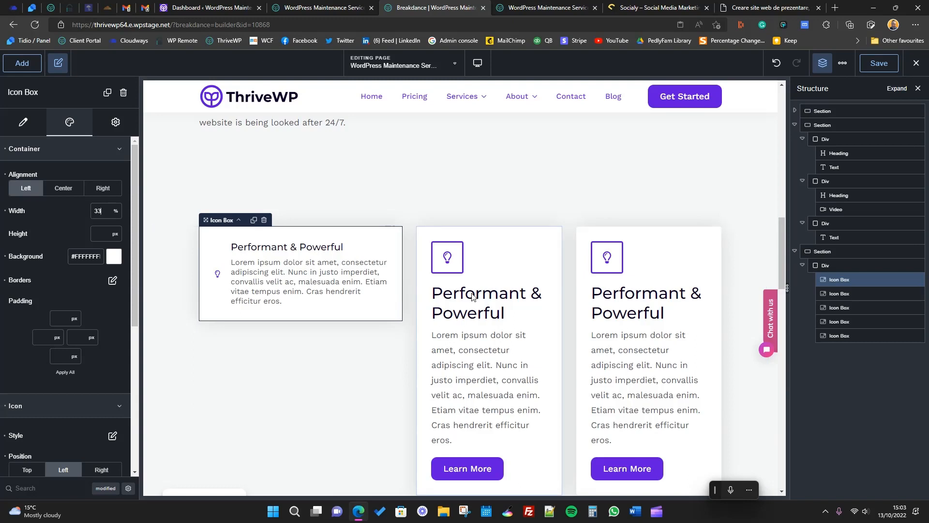
# - Duplicate the restyled icon box twice and save the page
pyautogui.click(254, 220)
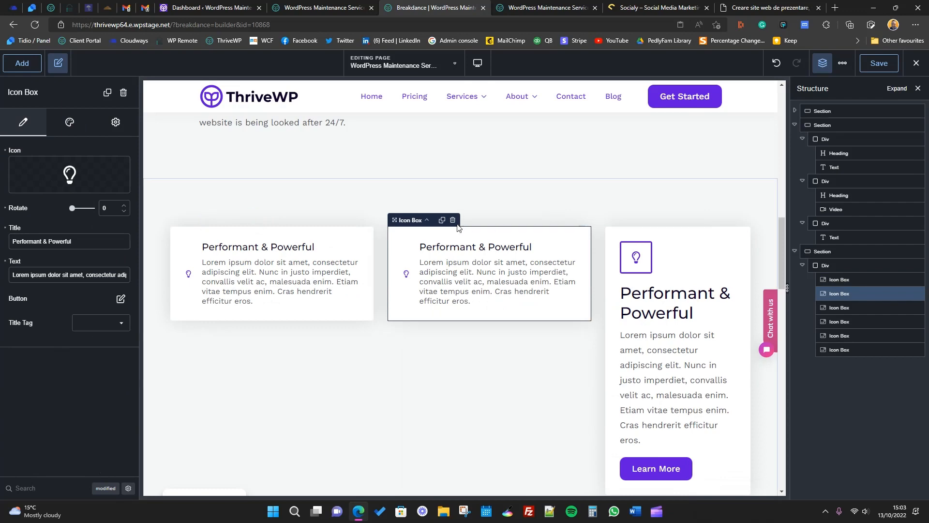
pyautogui.click(441, 220)
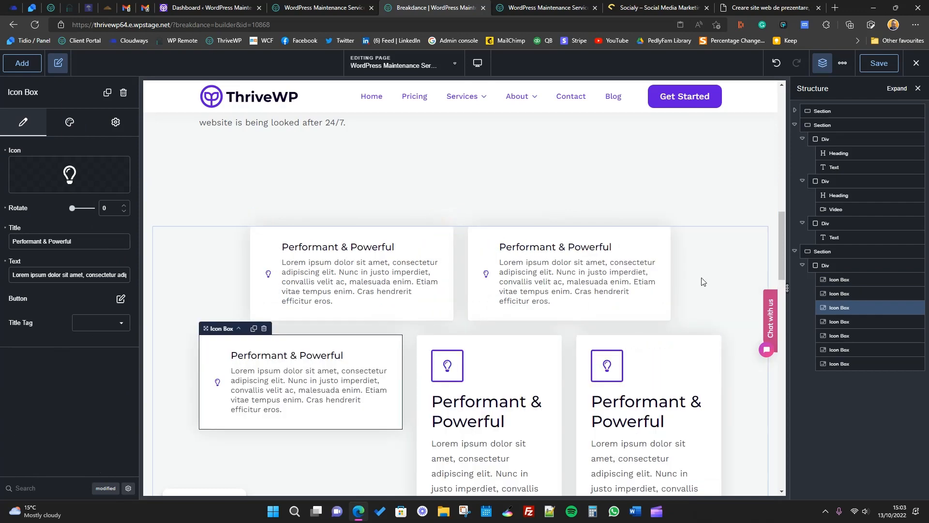
pyautogui.click(879, 63)
# - Reload the page's front end, check how the restyled icon boxes wrap, and return to the Breakdance builder
pyautogui.click(554, 7)
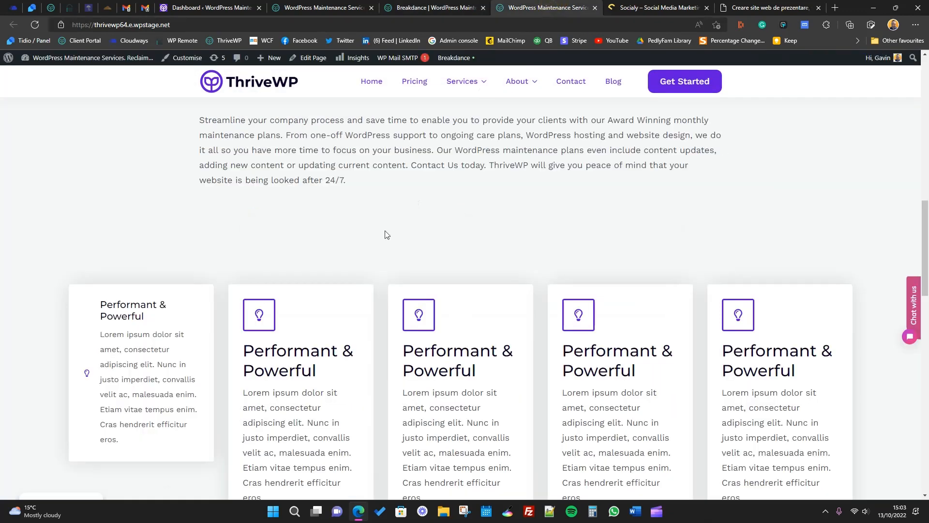
pyautogui.click(34, 25)
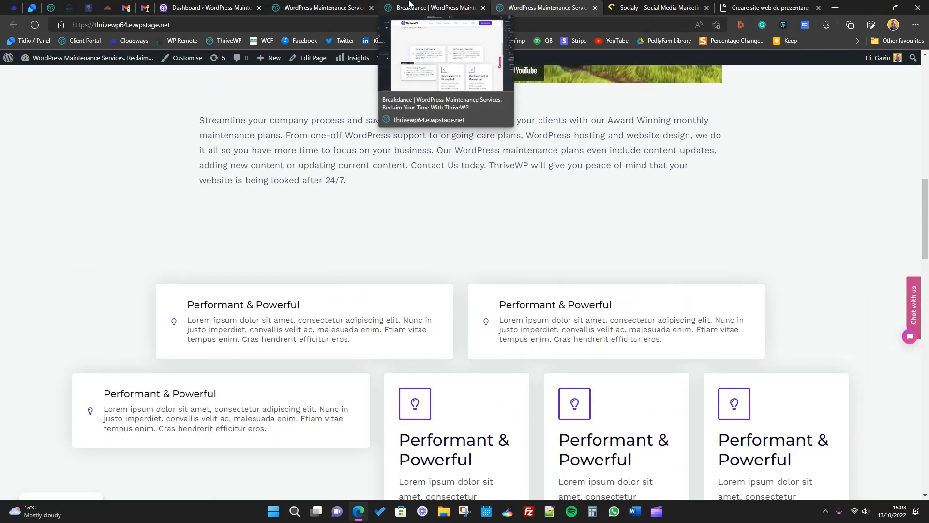
pyautogui.click(386, 6)
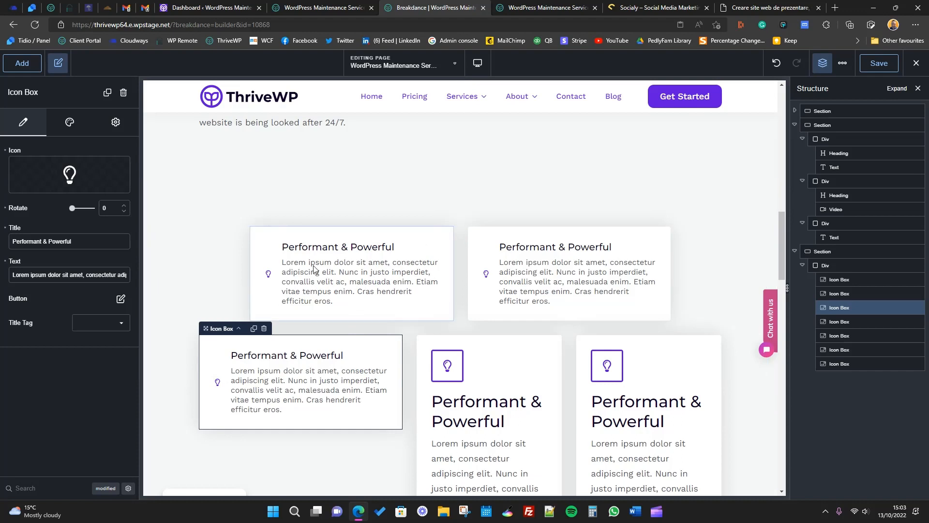
# - Set the first icon box's container width to 30%
pyautogui.click(282, 245)
pyautogui.moveTo(111, 210); pyautogui.dragTo(85, 213)
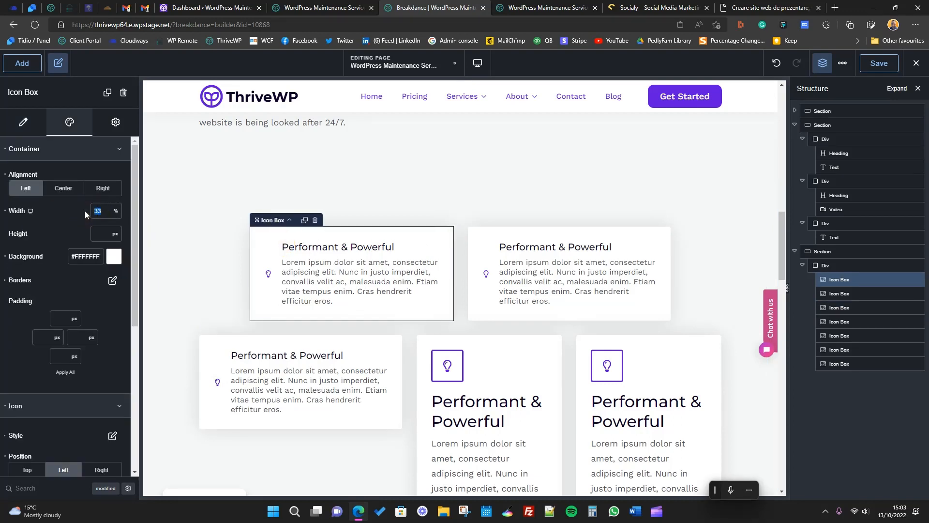
pyautogui.click(467, 234)
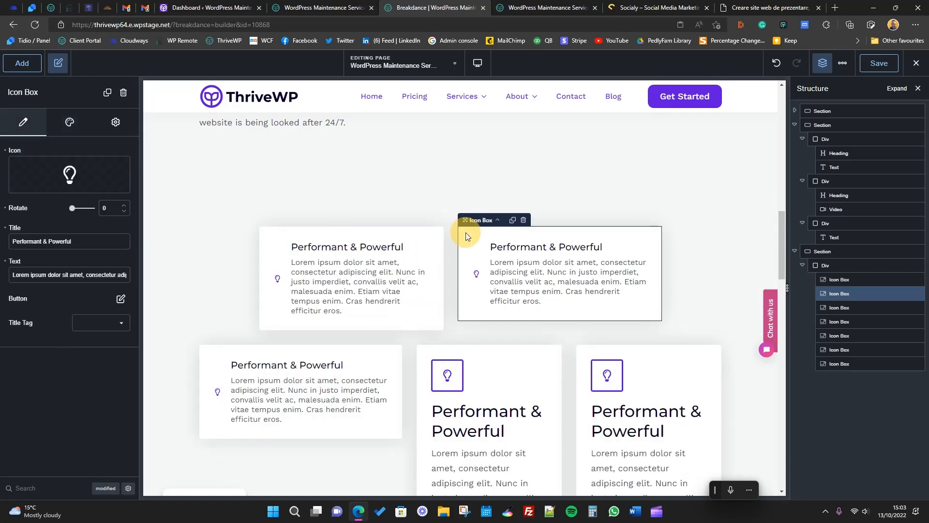
# - Copy the first icon box and paste its design onto the second and third icon boxes
pyautogui.click(404, 244)
pyautogui.rightClick(404, 245)
pyautogui.click(431, 253)
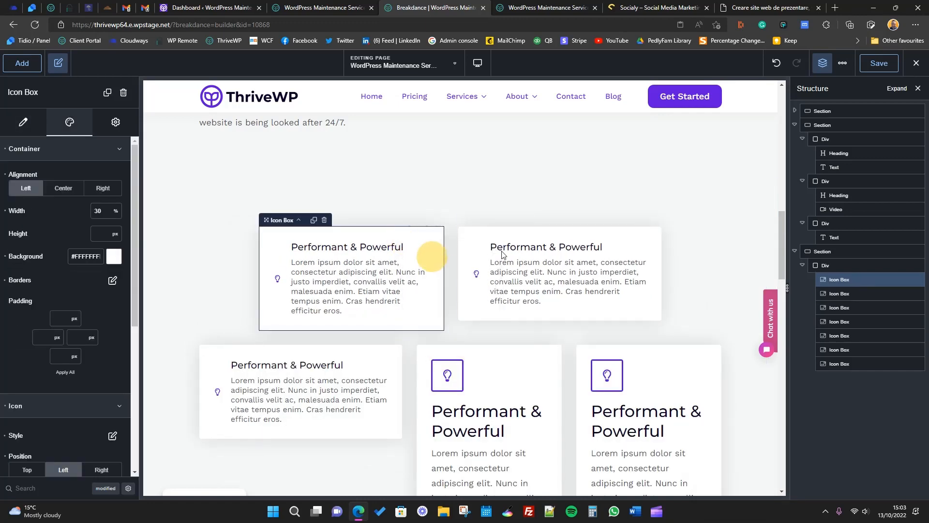
pyautogui.rightClick(503, 257)
pyautogui.click(532, 302)
pyautogui.rightClick(565, 281)
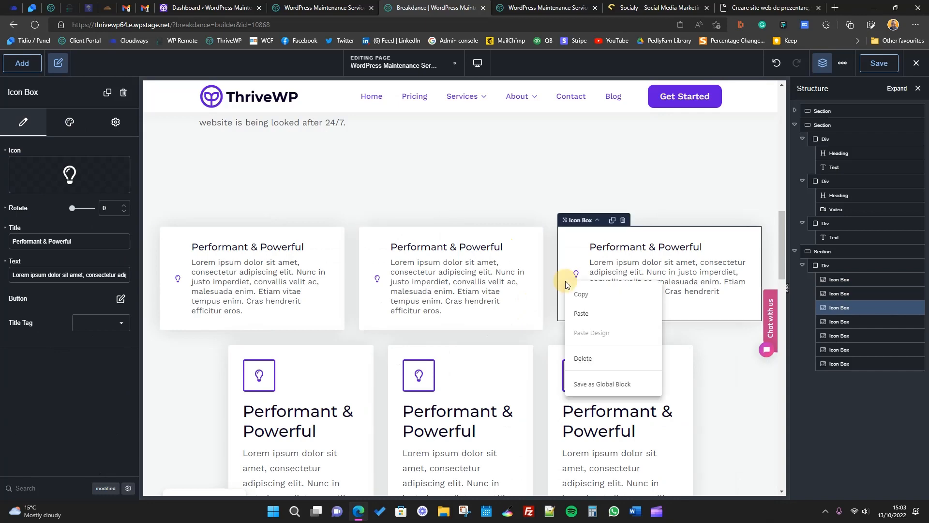
pyautogui.click(595, 330)
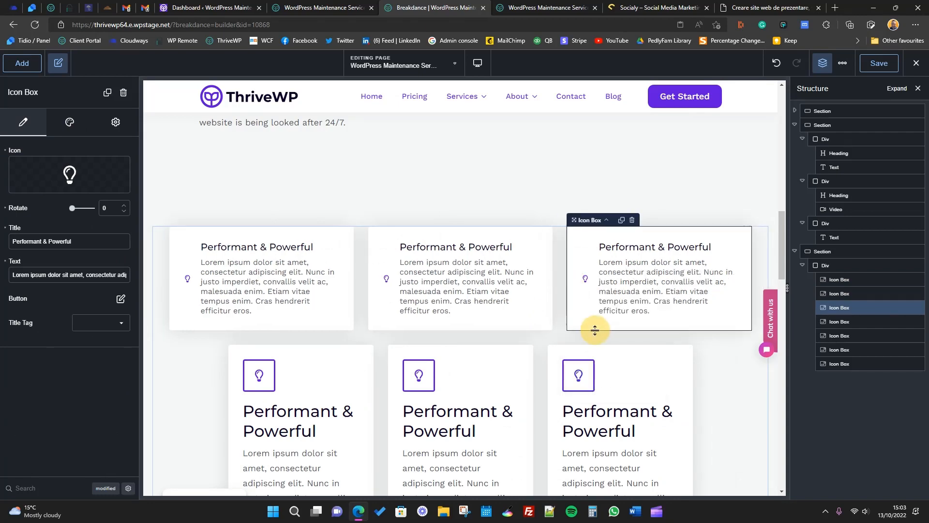
# - Save the page, reload its front end, and compare the row of three icon boxes with the feature cards on websty.md
pyautogui.click(879, 63)
pyautogui.click(552, 4)
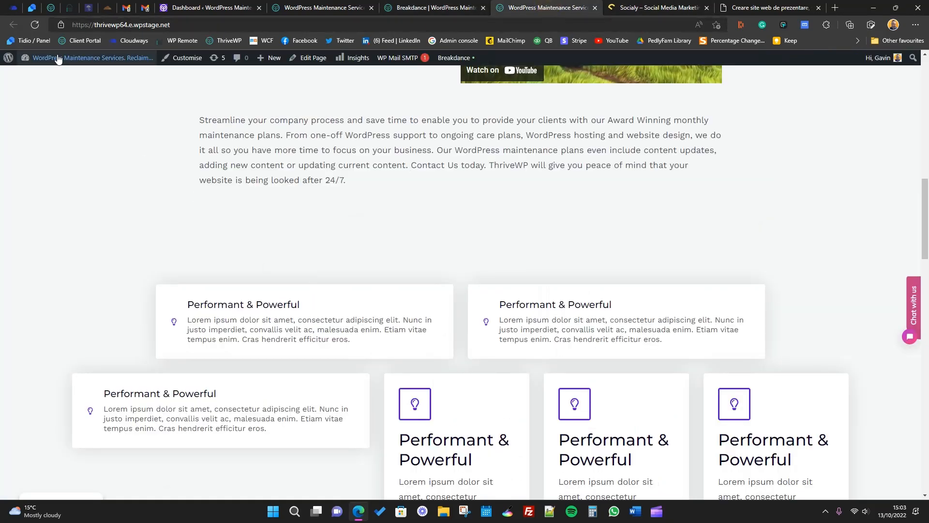
pyautogui.press('F5')
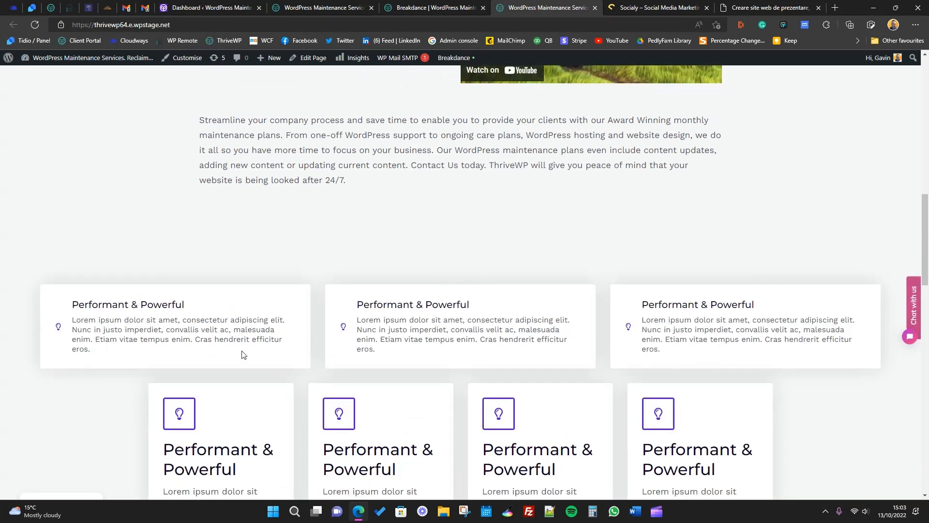
pyautogui.scroll(-1, 241, 349)
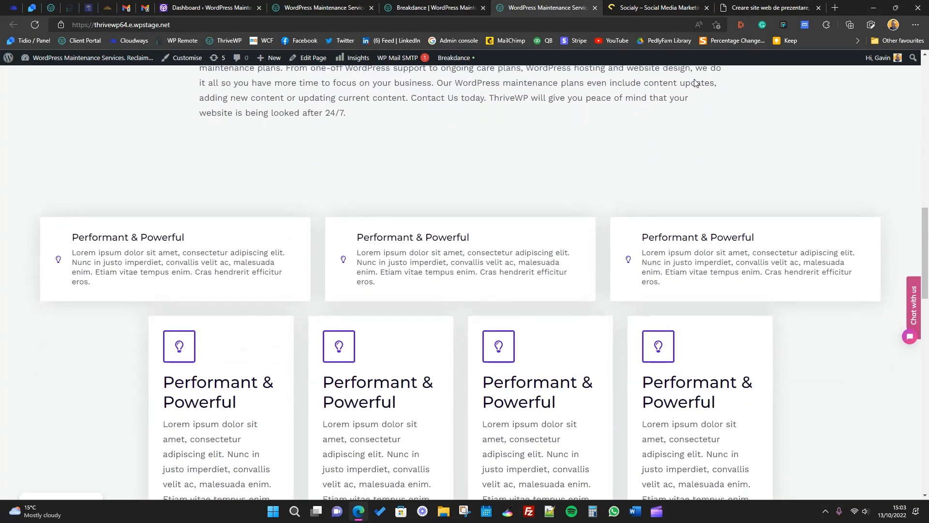
pyautogui.click(754, 4)
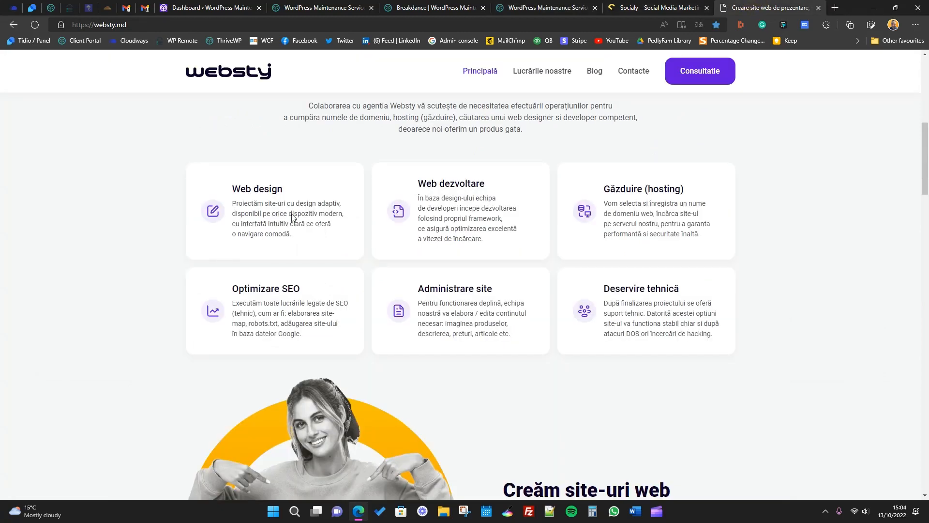
# - Return to the Breakdance builder and delete the first old-style icon box below the row of three restyled ones
pyautogui.click(468, 4)
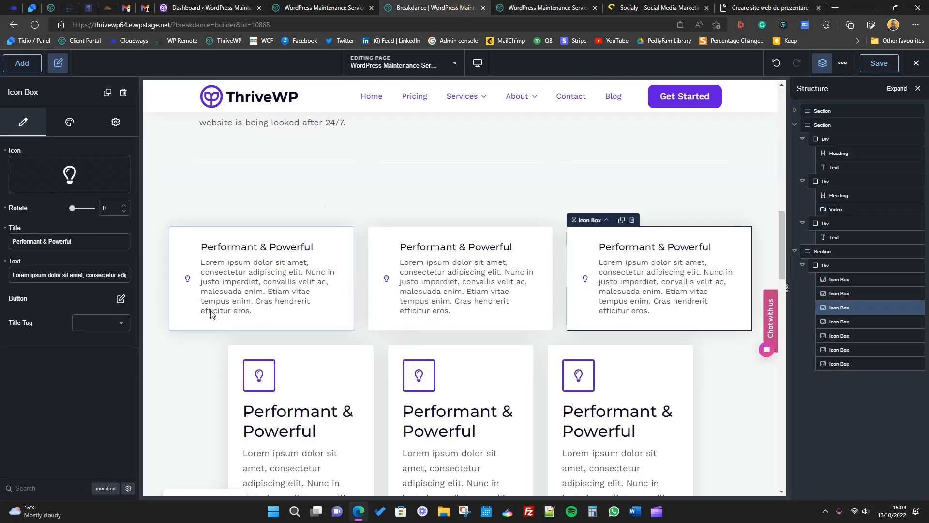
pyautogui.scroll(-3, 464, 307)
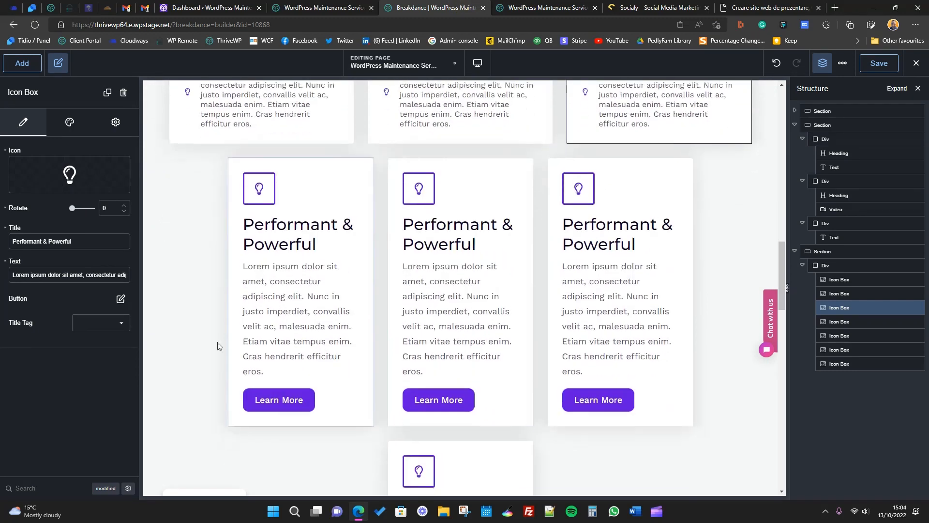
pyautogui.scroll(-2, 386, 230)
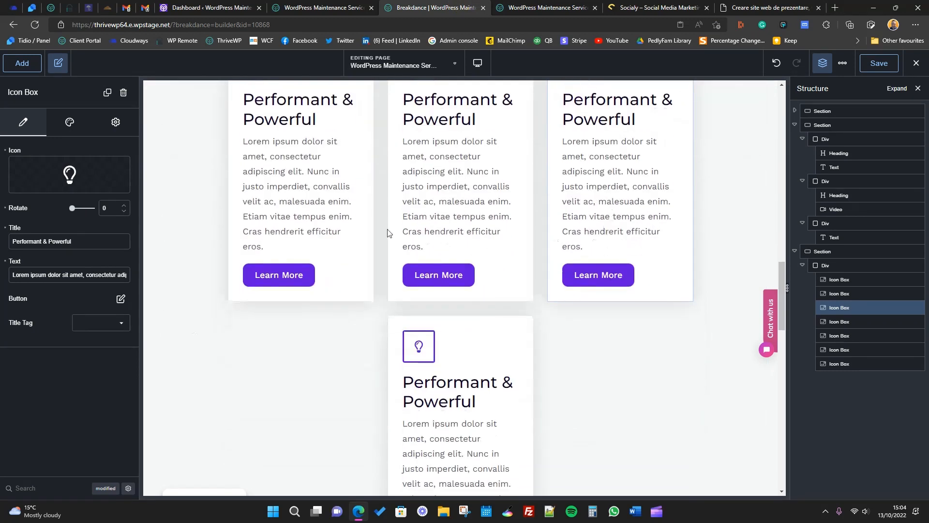
pyautogui.click(350, 223)
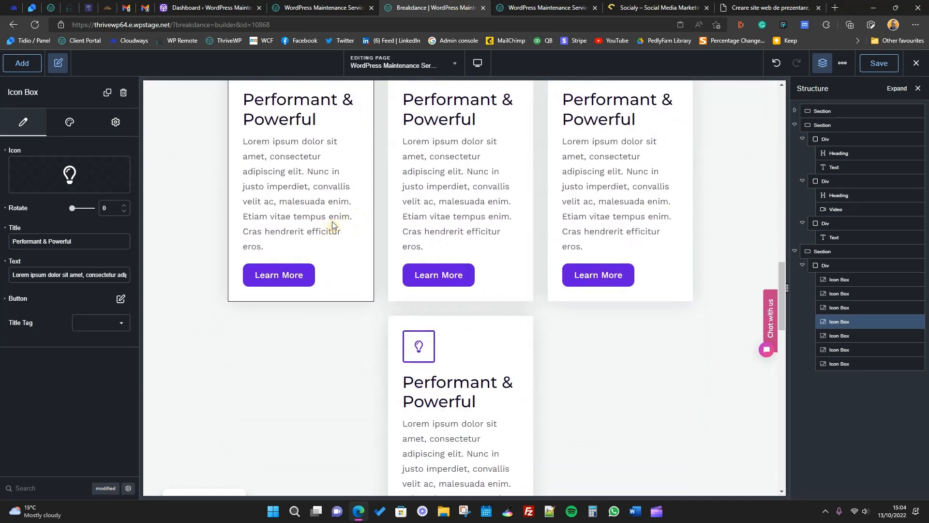
pyautogui.scroll(2, 333, 221)
pyautogui.click(295, 149)
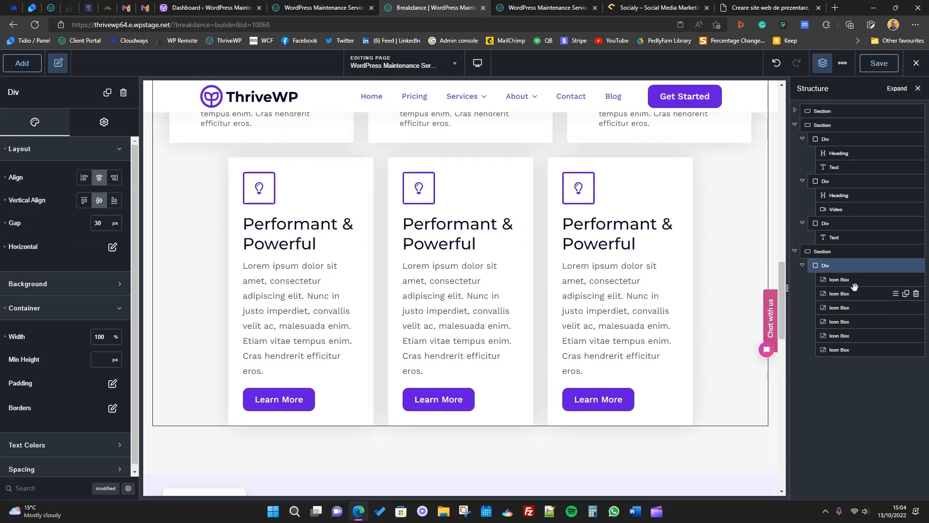
# - Delete the three remaining old-style icon boxes below the row of restyled ones
pyautogui.click(918, 350)
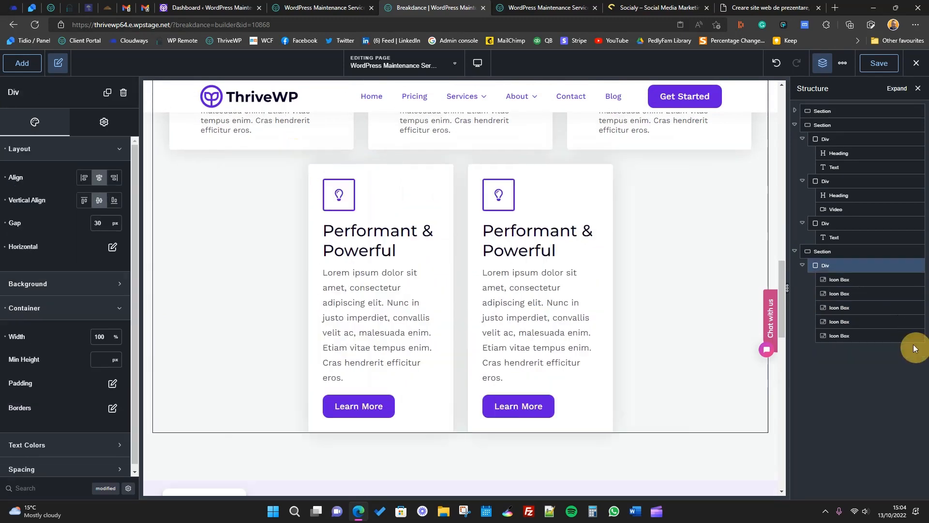
pyautogui.click(916, 336)
pyautogui.click(916, 322)
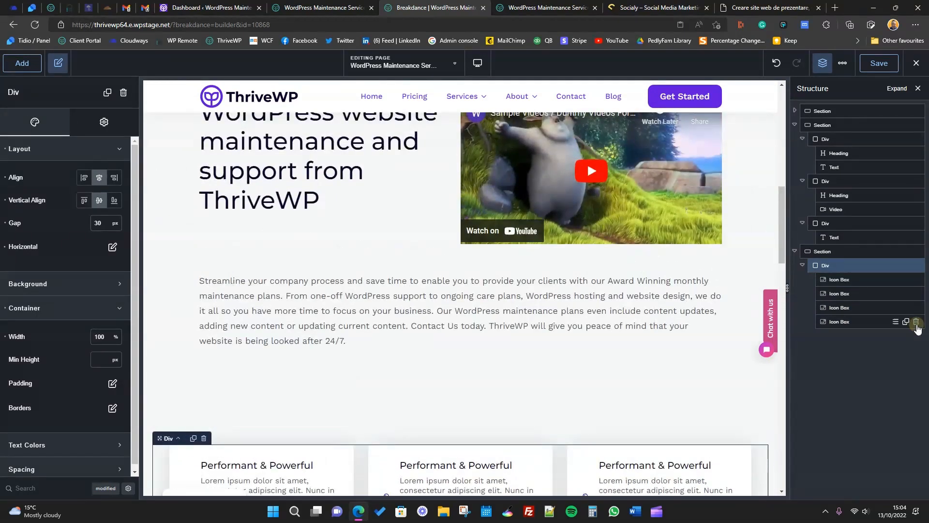
pyautogui.scroll(-10, 472, 321)
# - Check what follows the feature cards on thrivewp.com and add a Button below the three icon boxes, inside their Div
pyautogui.click(360, 6)
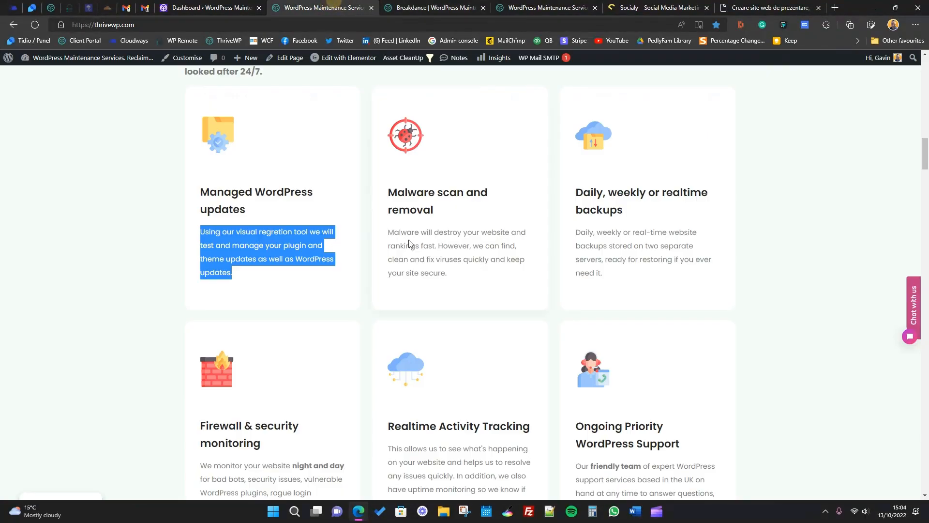
pyautogui.scroll(-10, 397, 245)
pyautogui.scroll(4, 397, 244)
pyautogui.scroll(-8, 397, 245)
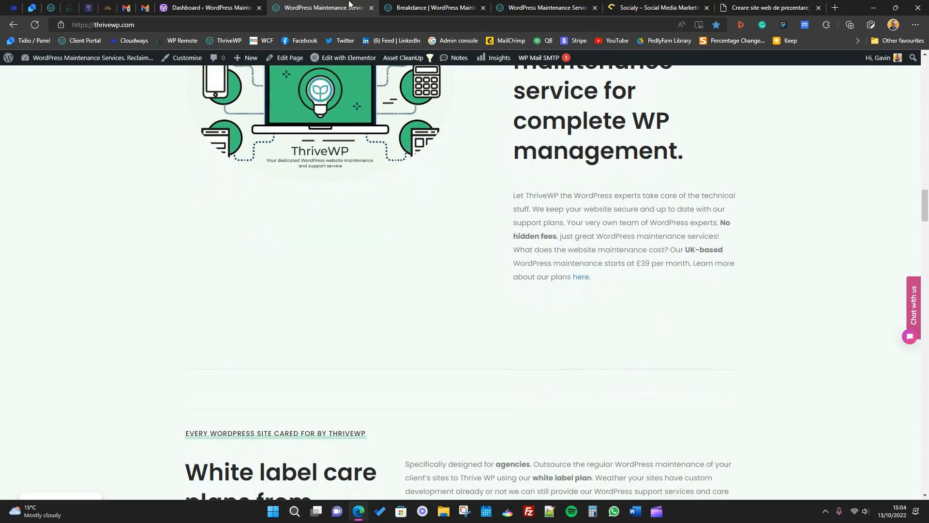
pyautogui.click(431, 7)
pyautogui.scroll(4, 479, 368)
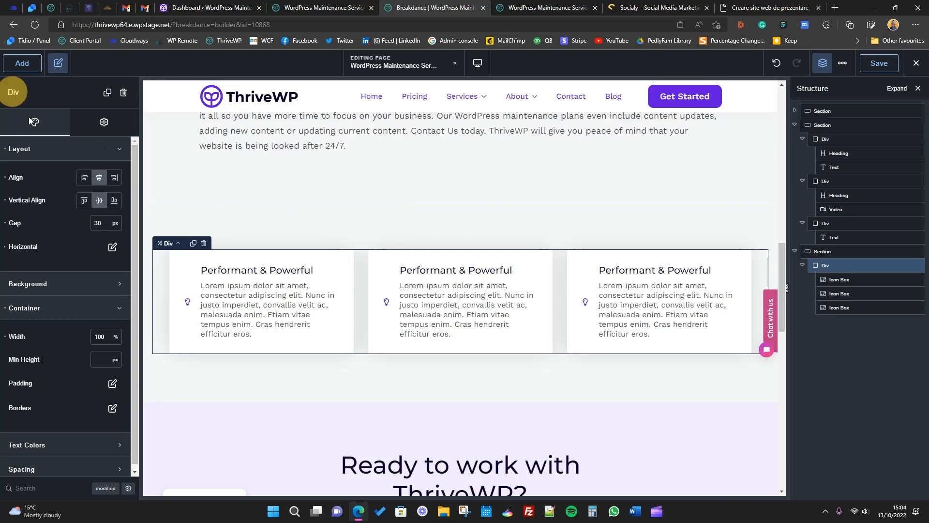
pyautogui.click(22, 63)
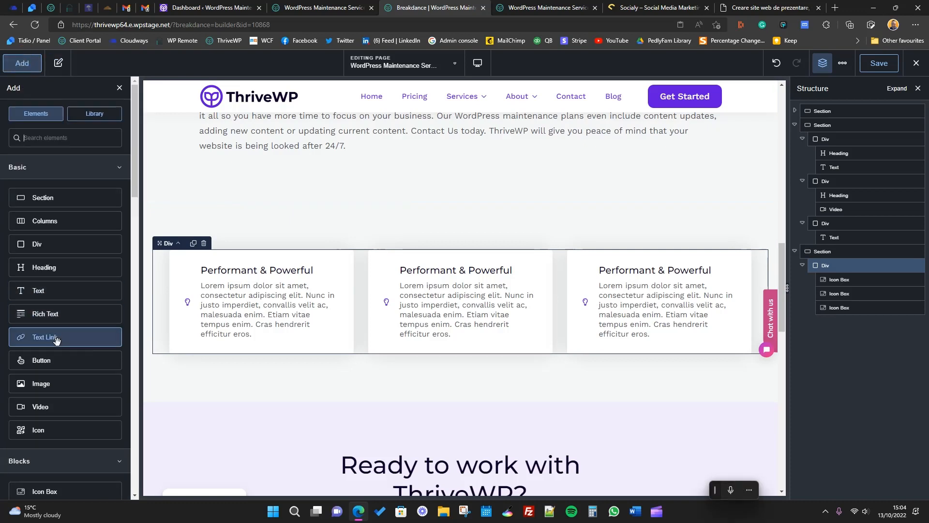
pyautogui.moveTo(54, 361); pyautogui.dragTo(408, 360)
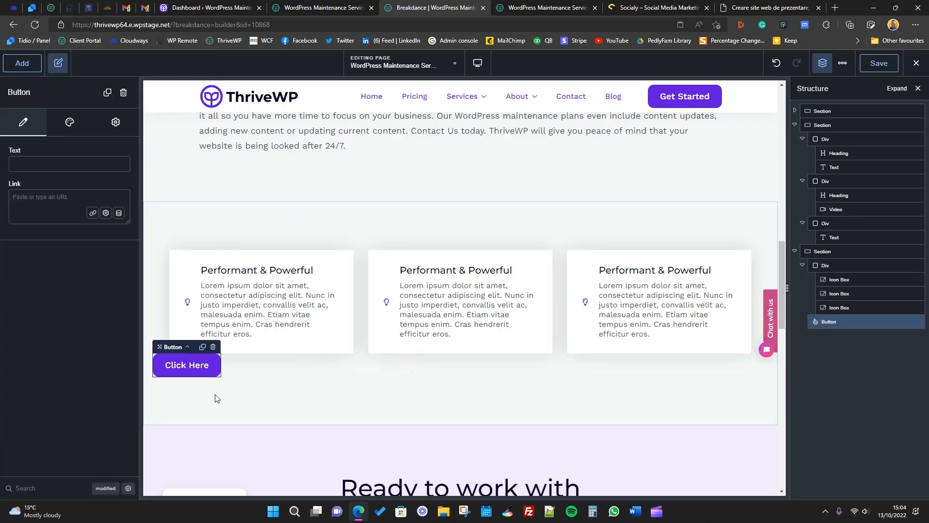
pyautogui.click(846, 267)
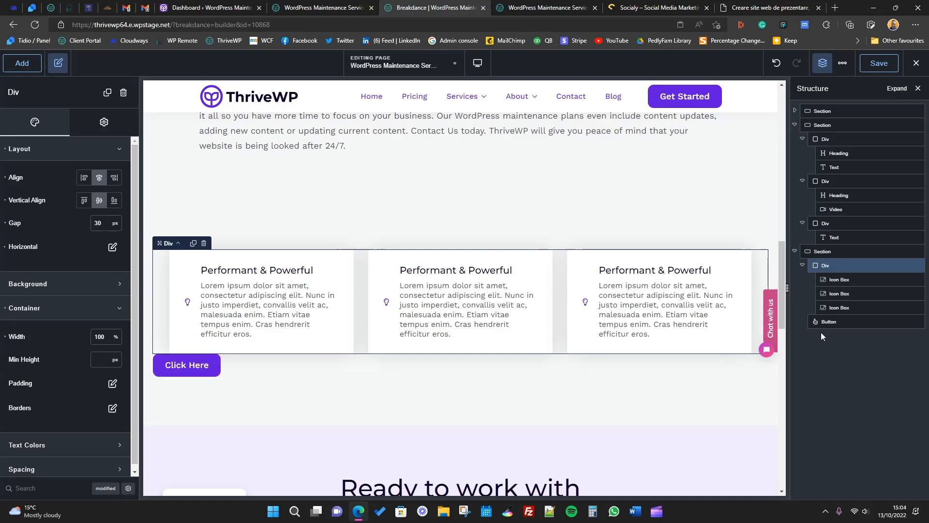
pyautogui.moveTo(829, 322); pyautogui.dragTo(838, 320)
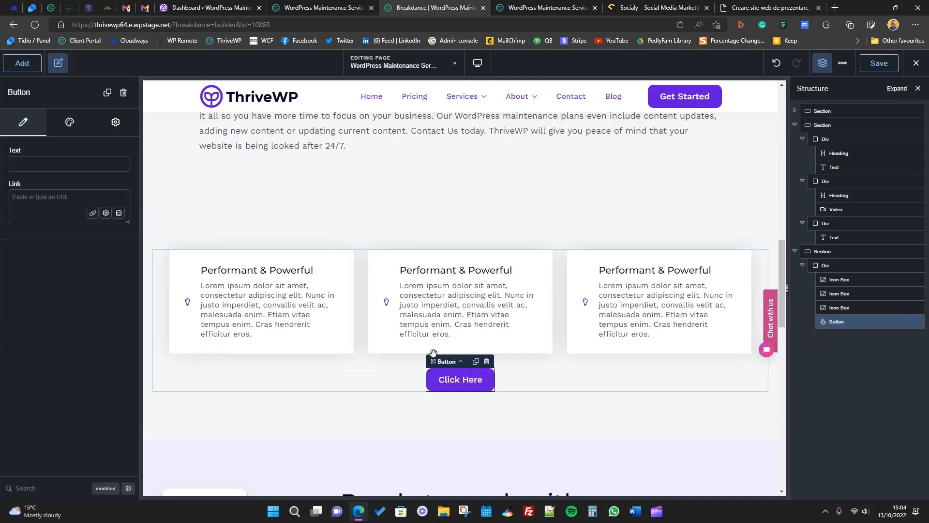
# - Copy the plans button's wording from thrivewp.com and set the new button's text to "YES, SHOW ME THE PLANS"
pyautogui.click(331, 7)
pyautogui.scroll(7, 452, 287)
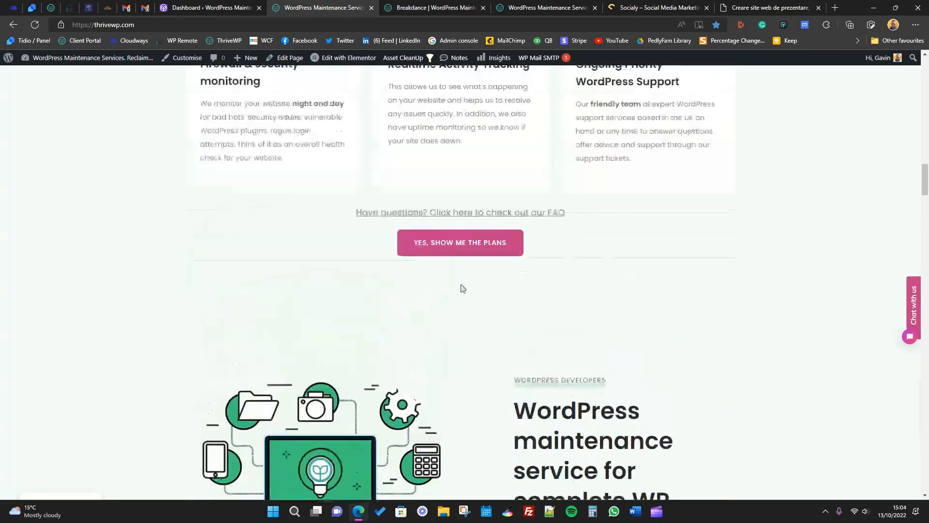
pyautogui.moveTo(371, 265); pyautogui.dragTo(551, 270)
pyautogui.hotkey('ctrl', 'c')
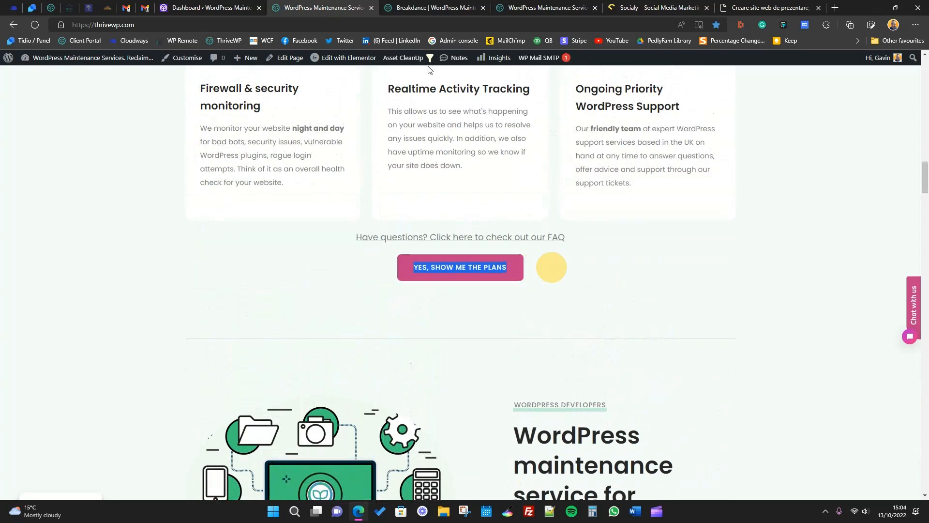
pyautogui.click(397, 8)
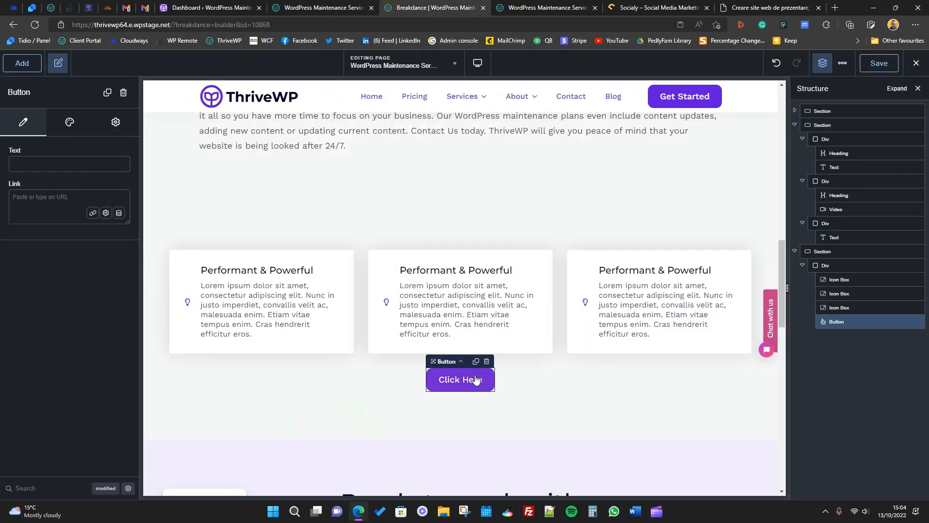
pyautogui.click(65, 162)
pyautogui.hotkey('ctrl', 'v')
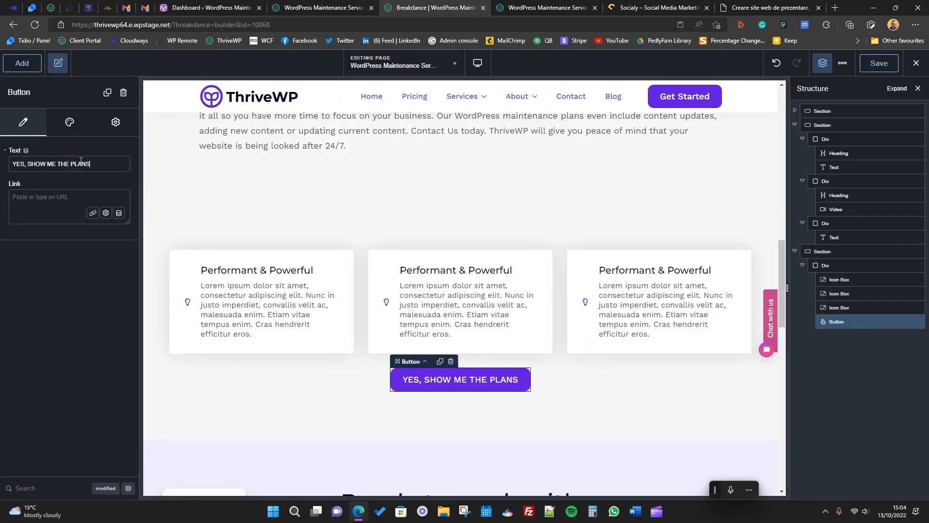
# - Try the Lightbox link type with a video source on the plans button
pyautogui.click(58, 202)
pyautogui.click(92, 213)
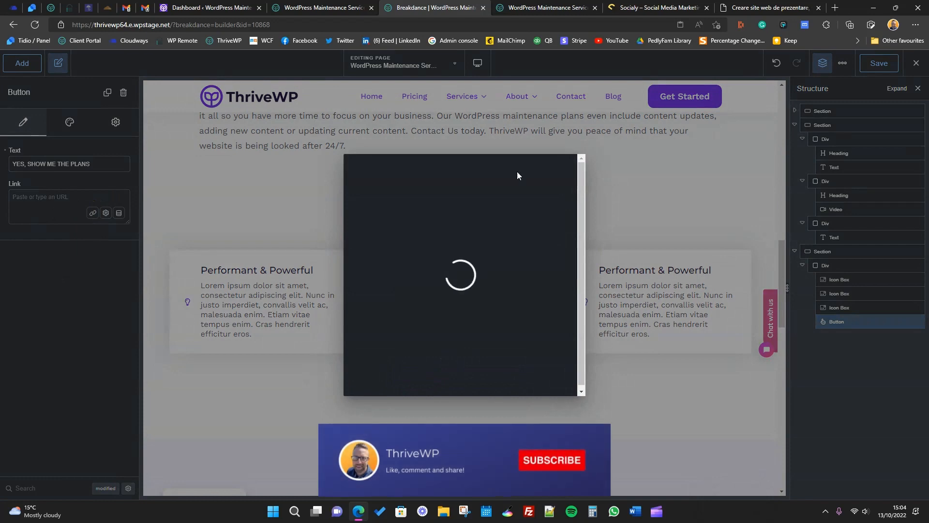
pyautogui.click(30, 253)
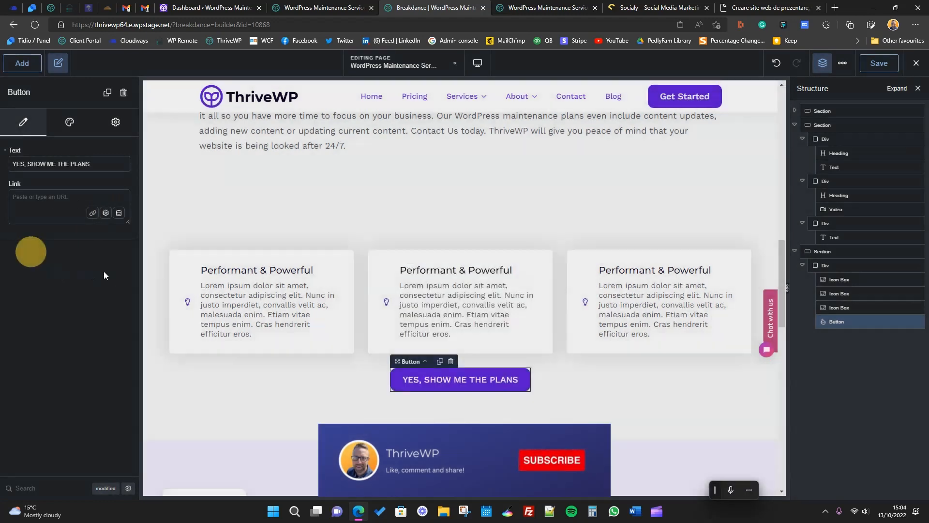
pyautogui.click(106, 213)
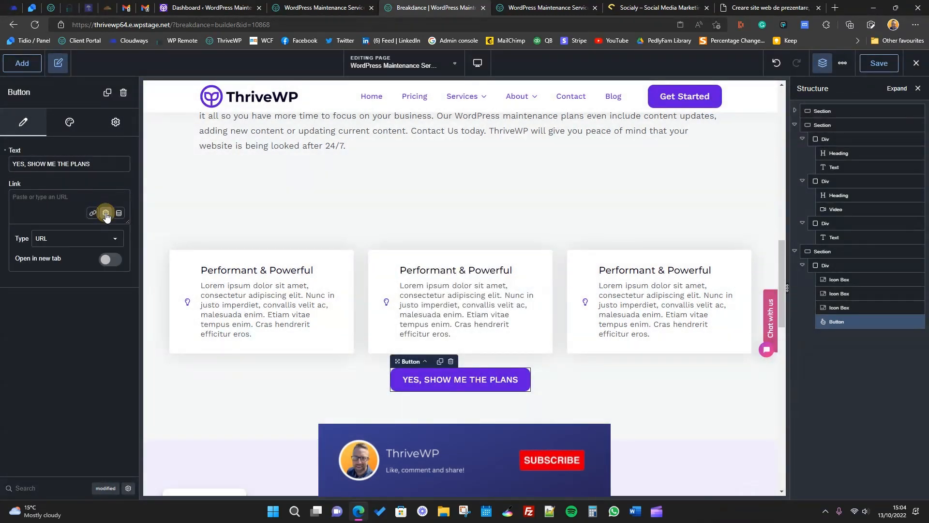
pyautogui.click(68, 239)
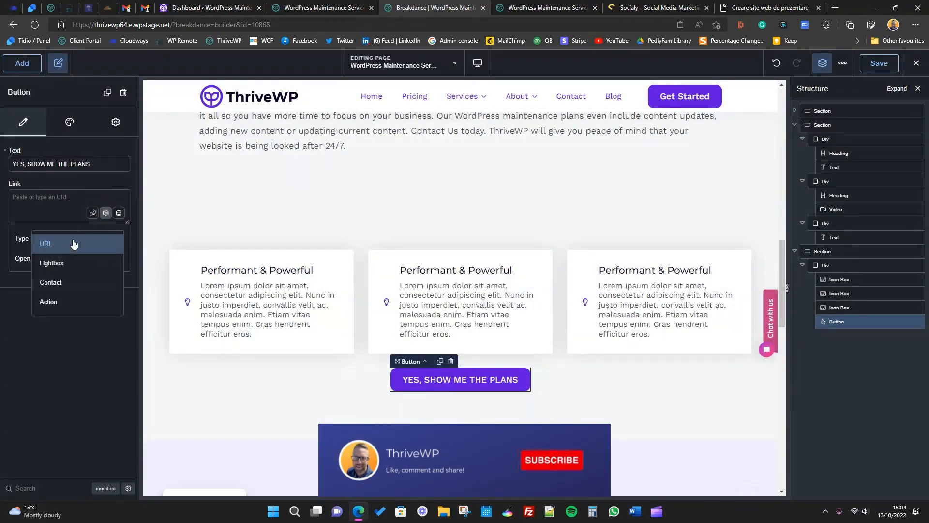
pyautogui.click(88, 266)
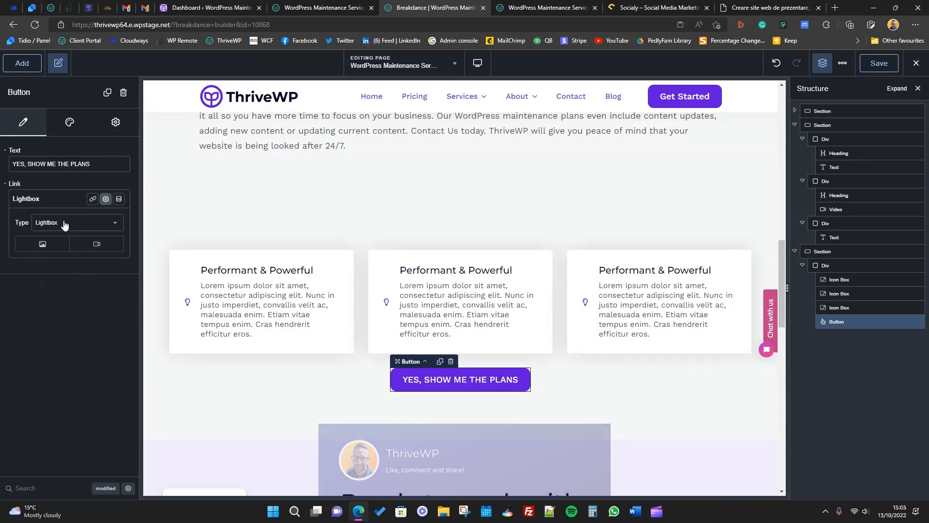
pyautogui.click(104, 222)
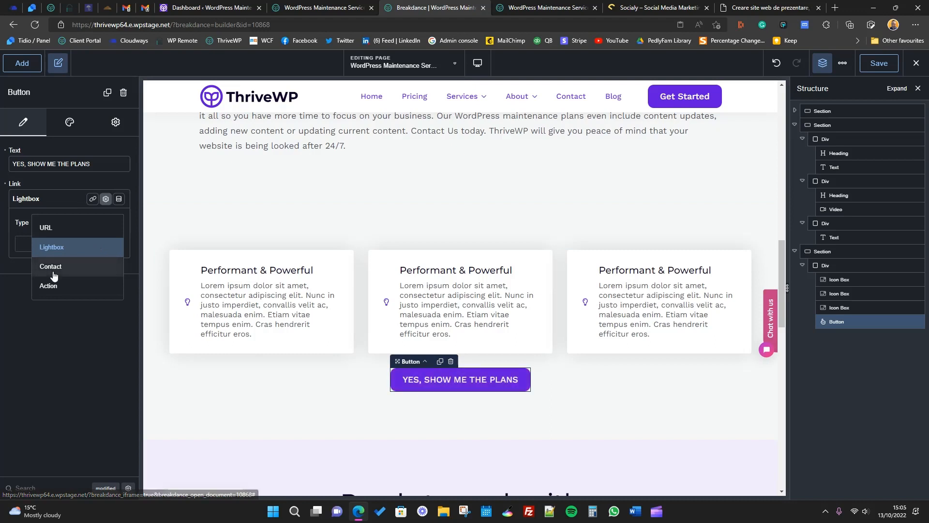
pyautogui.click(68, 251)
pyautogui.click(96, 244)
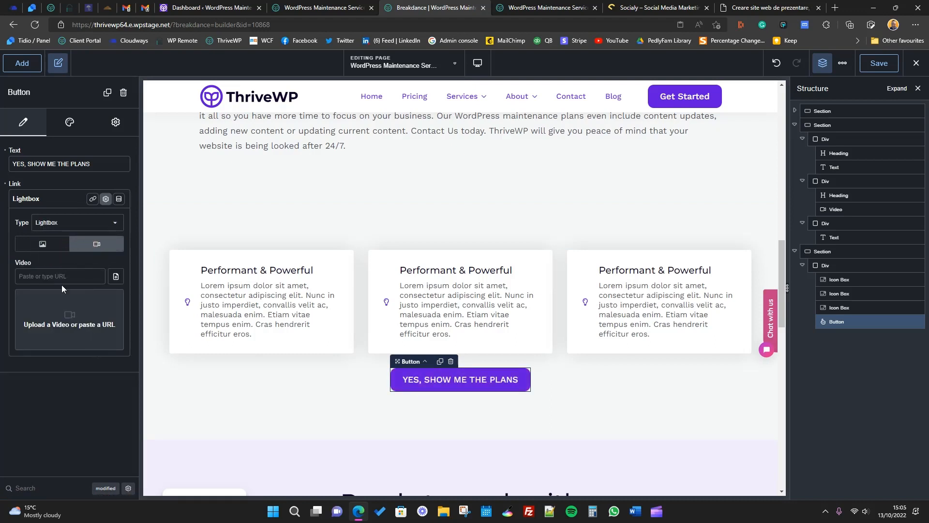
# - Try the Action link type on the plans button, restore the URL type, and view the dynamic data sources for the link
pyautogui.click(66, 223)
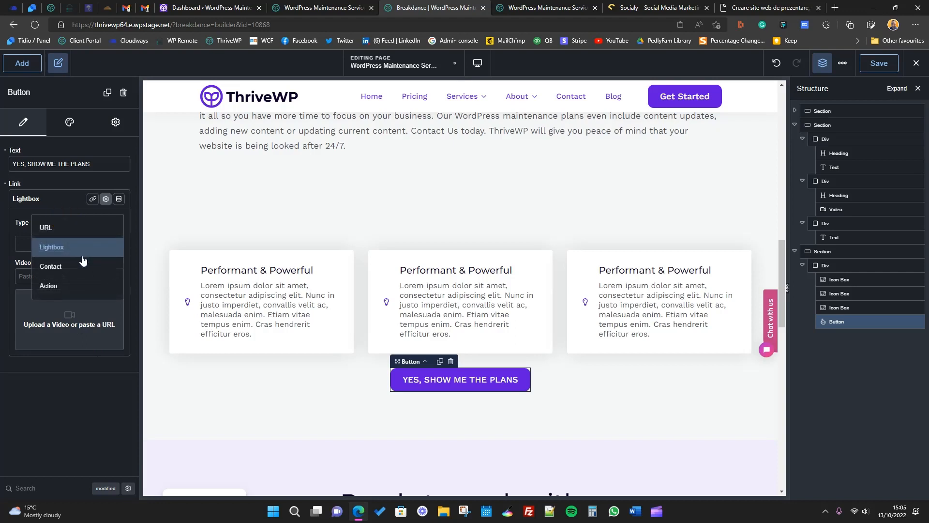
pyautogui.click(72, 293)
pyautogui.click(57, 244)
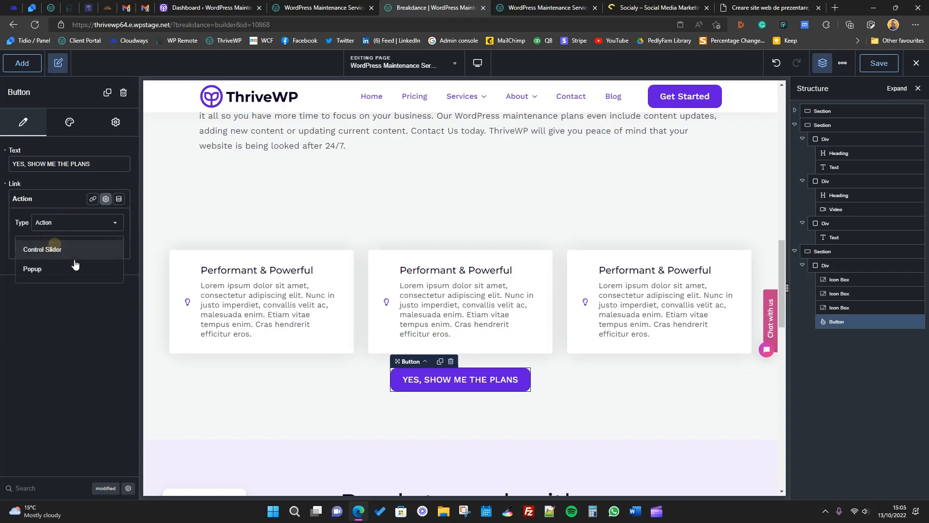
pyautogui.click(75, 222)
pyautogui.click(83, 231)
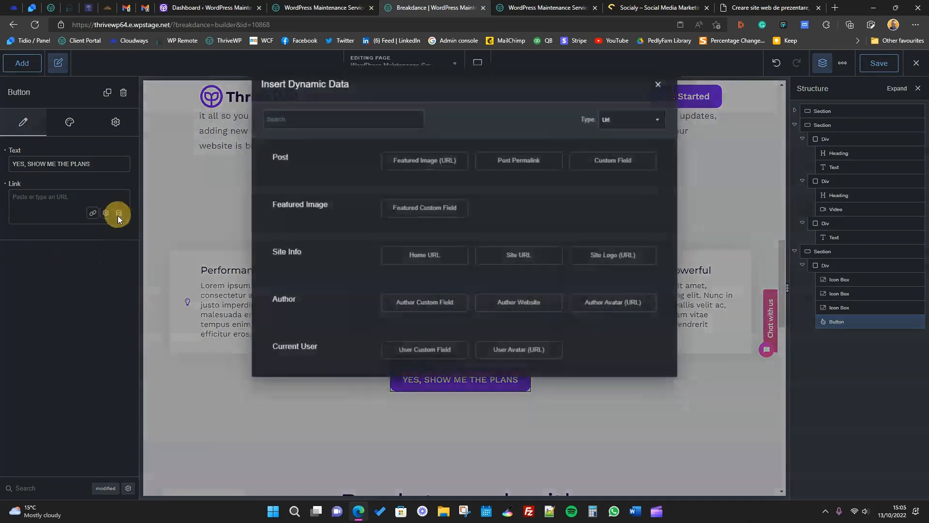
pyautogui.click(118, 212)
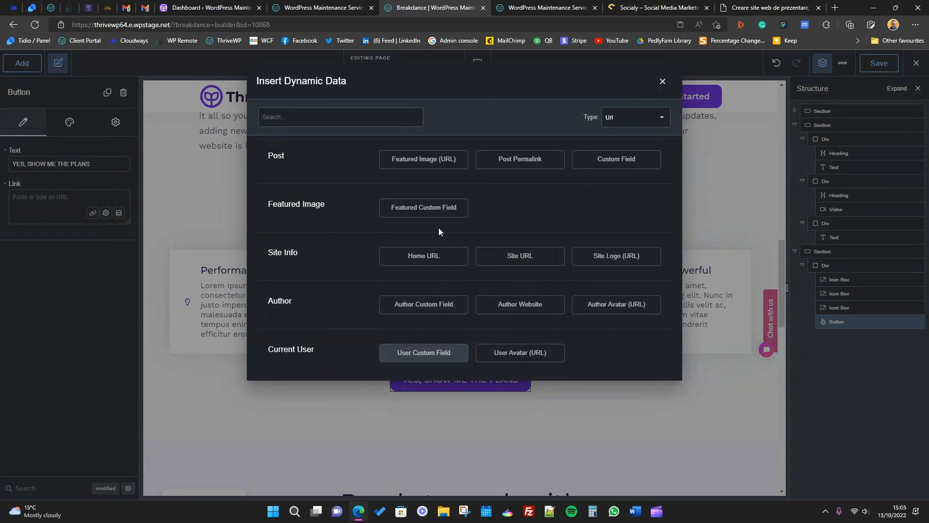
pyautogui.click(662, 81)
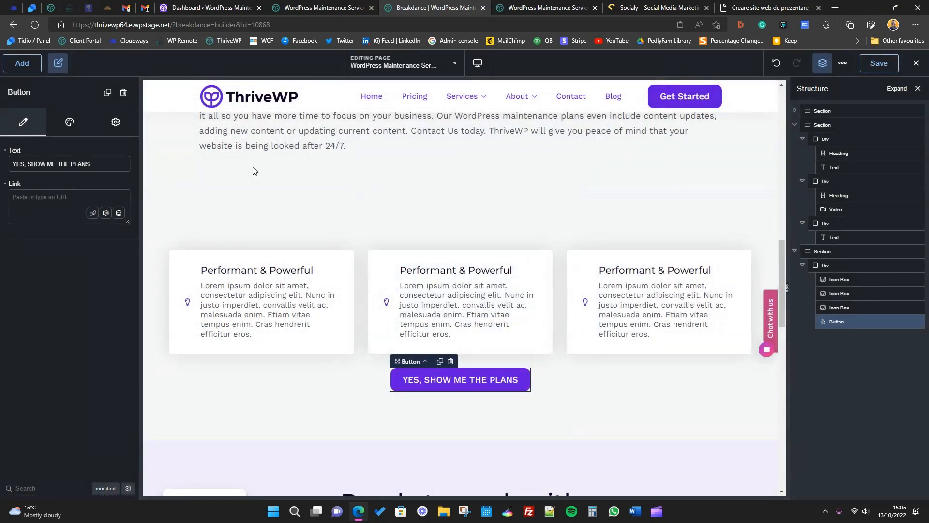
# - Check the next block on thrivewp.com, and duplicate the Div with the heading and video, placing the copy below the plans button
pyautogui.click(352, 4)
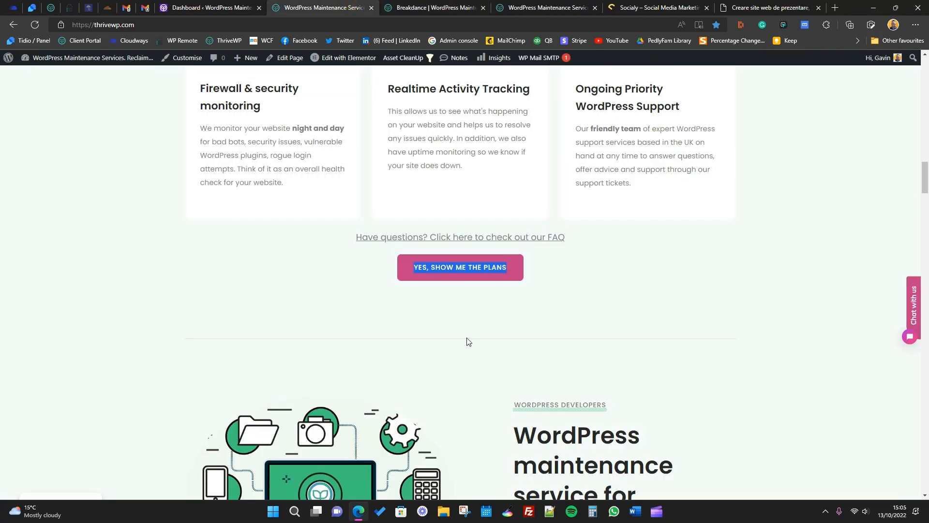
pyautogui.scroll(-4, 434, 354)
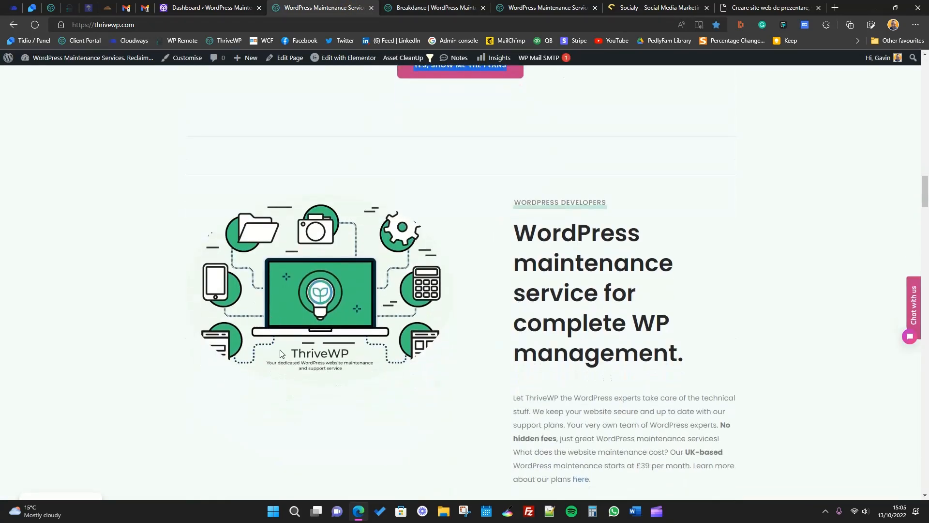
pyautogui.scroll(-3, 581, 338)
pyautogui.scroll(3, 608, 413)
pyautogui.click(440, 4)
pyautogui.scroll(-3, 499, 205)
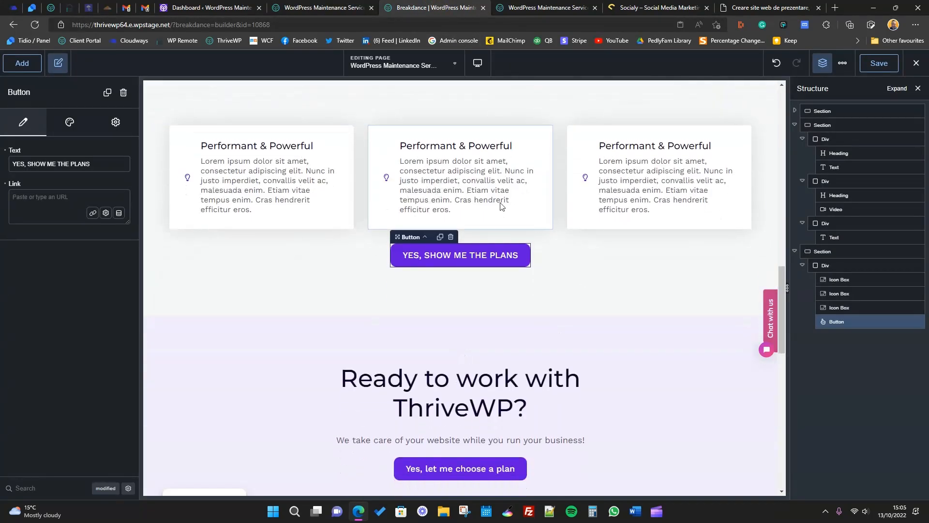
pyautogui.scroll(5, 522, 421)
pyautogui.scroll(4, 522, 421)
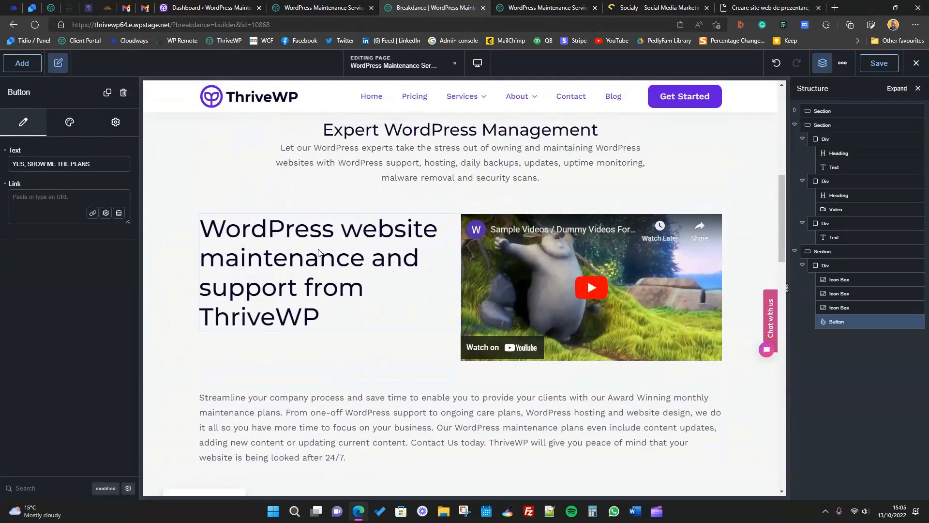
pyautogui.click(625, 276)
pyautogui.click(838, 183)
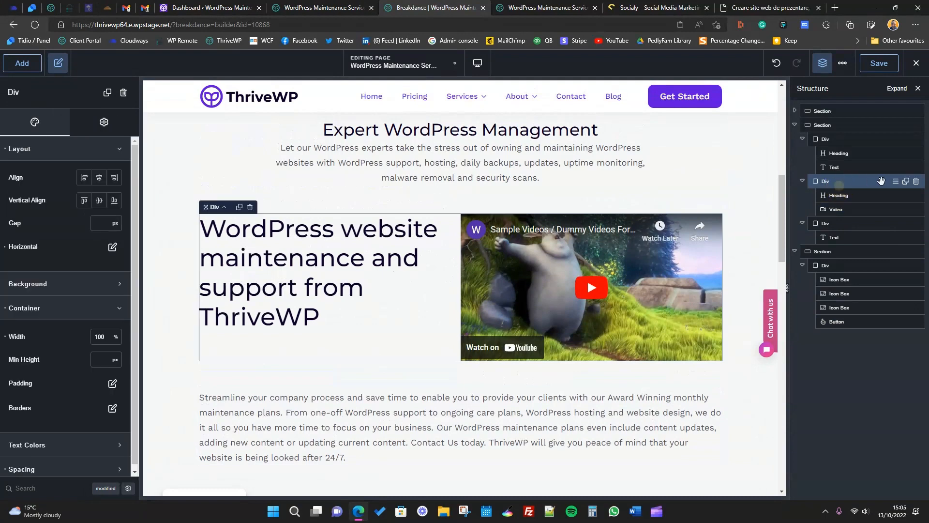
pyautogui.click(906, 181)
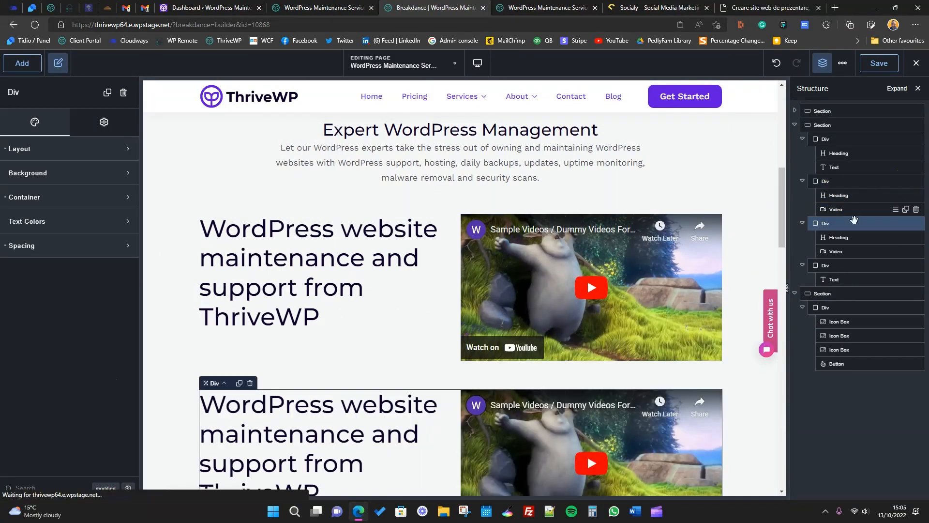
pyautogui.moveTo(854, 220); pyautogui.dragTo(855, 376)
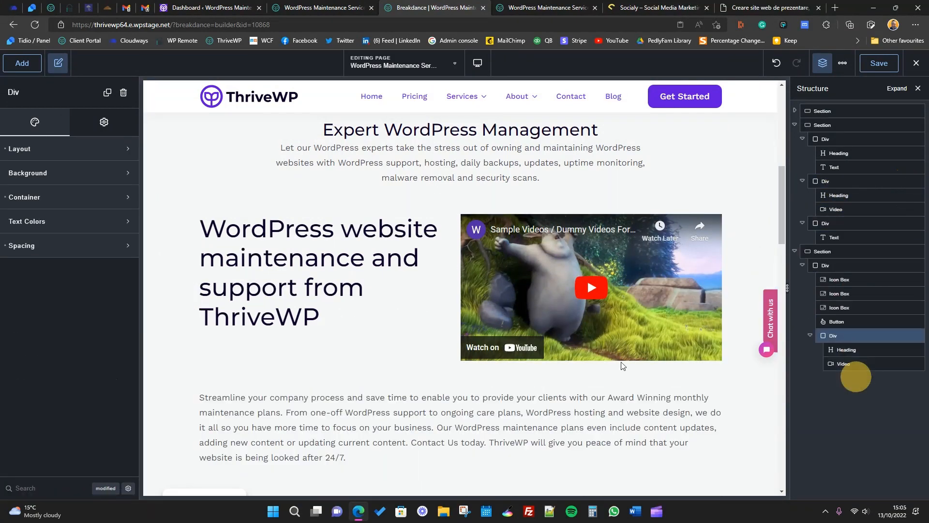
# - Place the video before the heading in the duplicated Div
pyautogui.scroll(-10, 451, 315)
pyautogui.scroll(1, 451, 316)
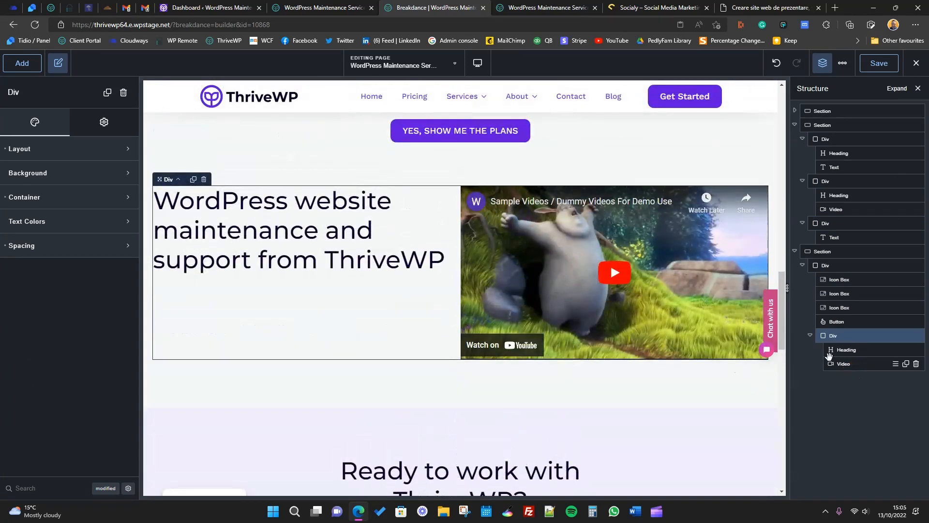
pyautogui.moveTo(849, 365); pyautogui.dragTo(851, 347)
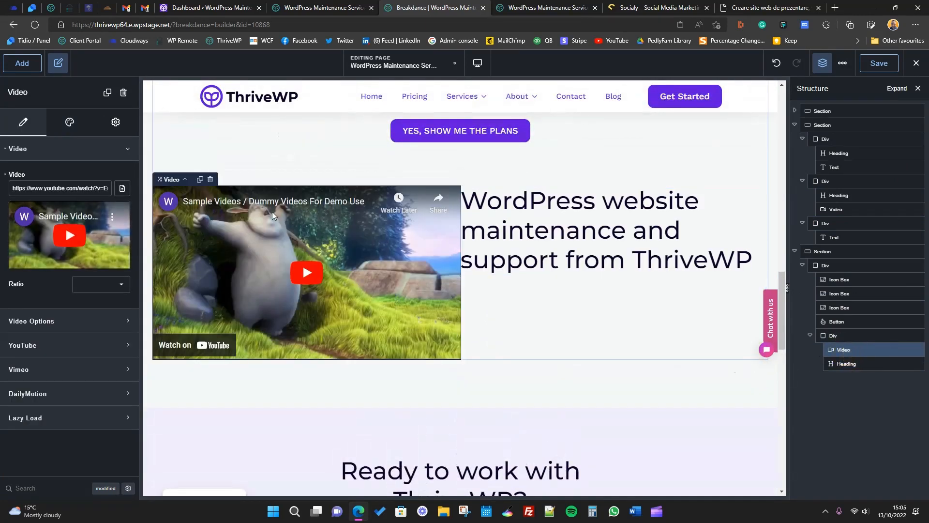
# - Add an Image element at the start of the duplicated Div below the plans button and delete the video there
pyautogui.click(22, 63)
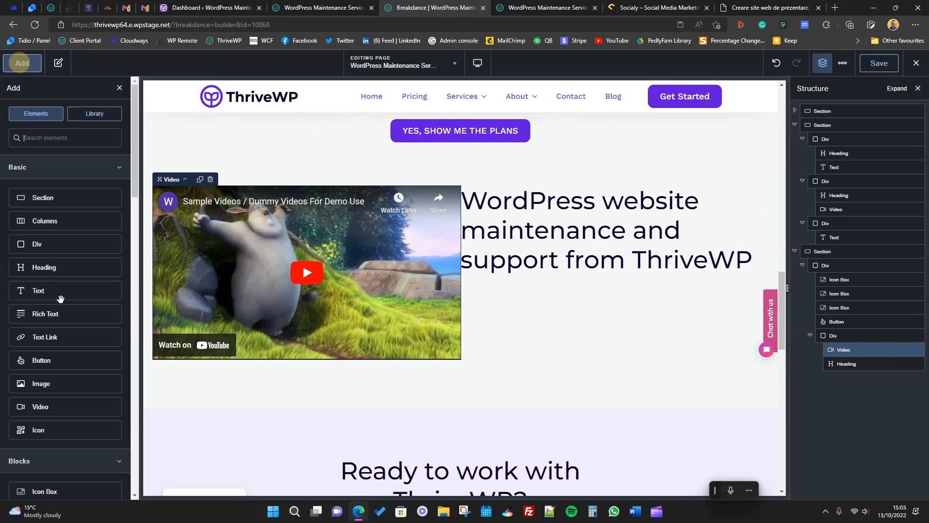
pyautogui.moveTo(62, 384); pyautogui.dragTo(293, 286)
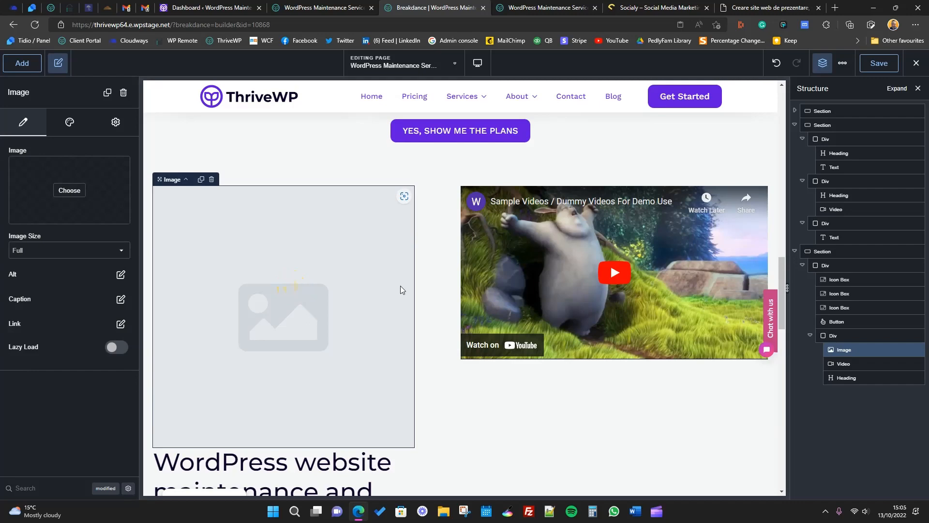
pyautogui.click(850, 377)
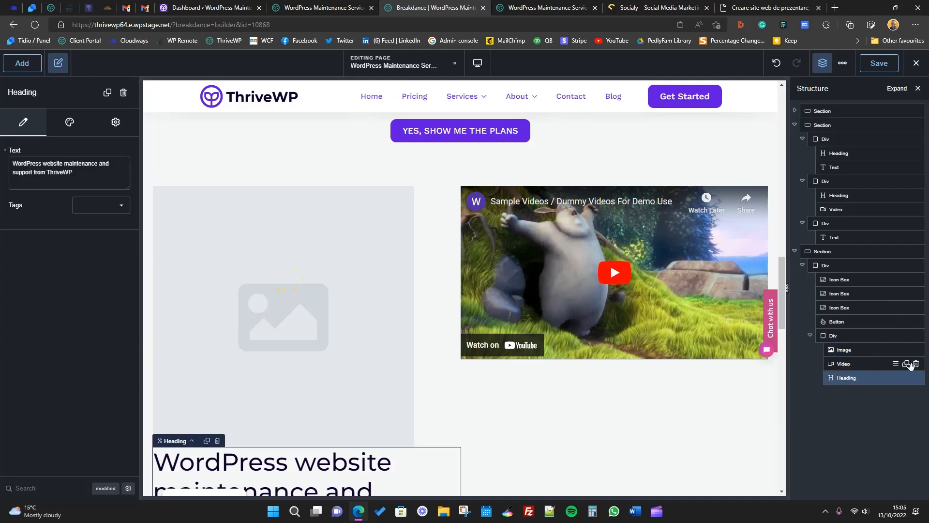
pyautogui.click(916, 363)
# - Fill the new Image element with the tree-planting picture FB-IG-LinkedIn-1.png from the media library
pyautogui.scroll(-5, 339, 271)
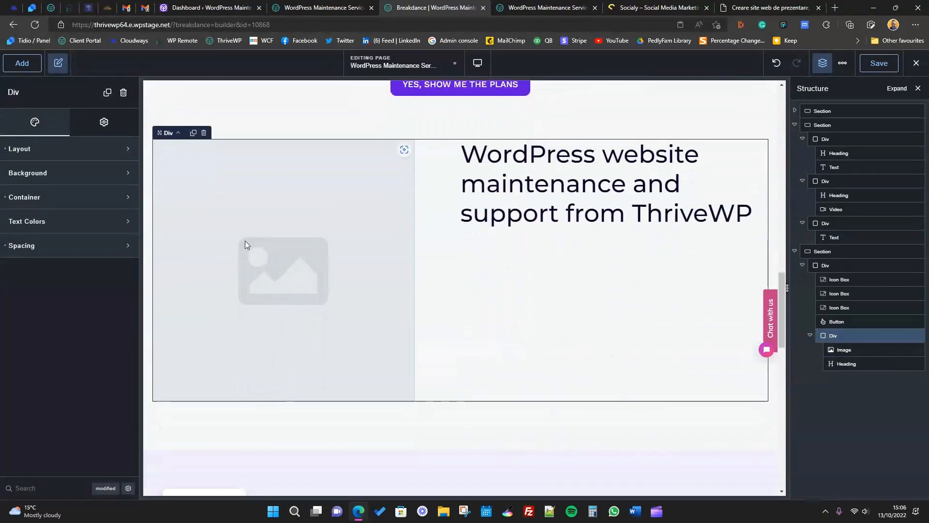
pyautogui.click(245, 240)
pyautogui.click(28, 184)
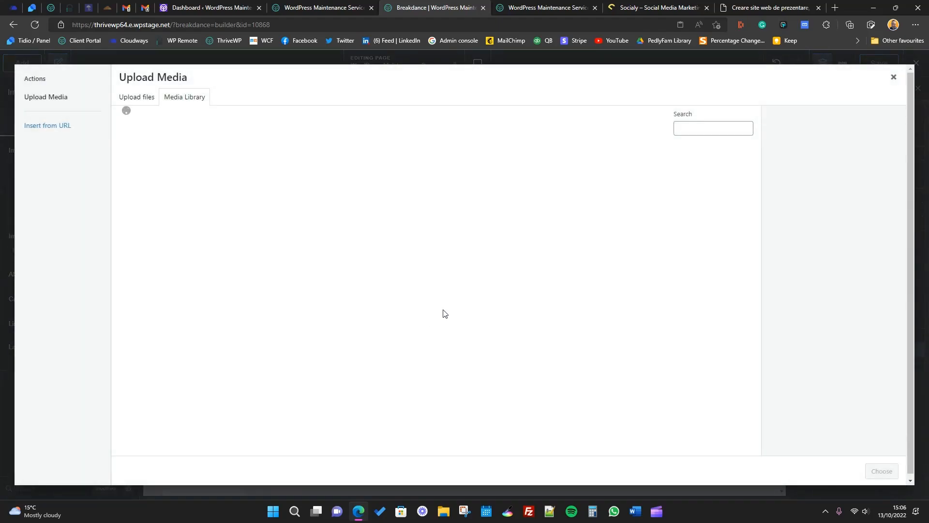
pyautogui.scroll(-2, 469, 318)
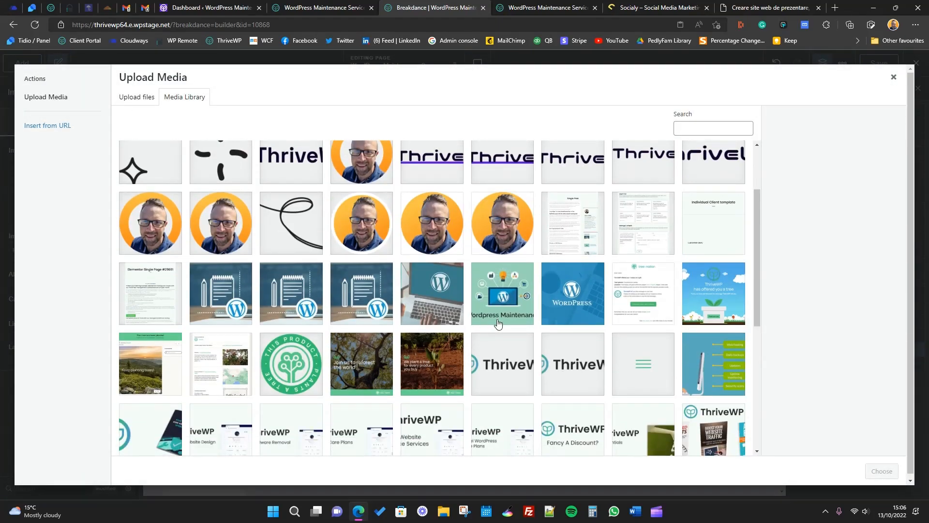
pyautogui.scroll(-2, 506, 326)
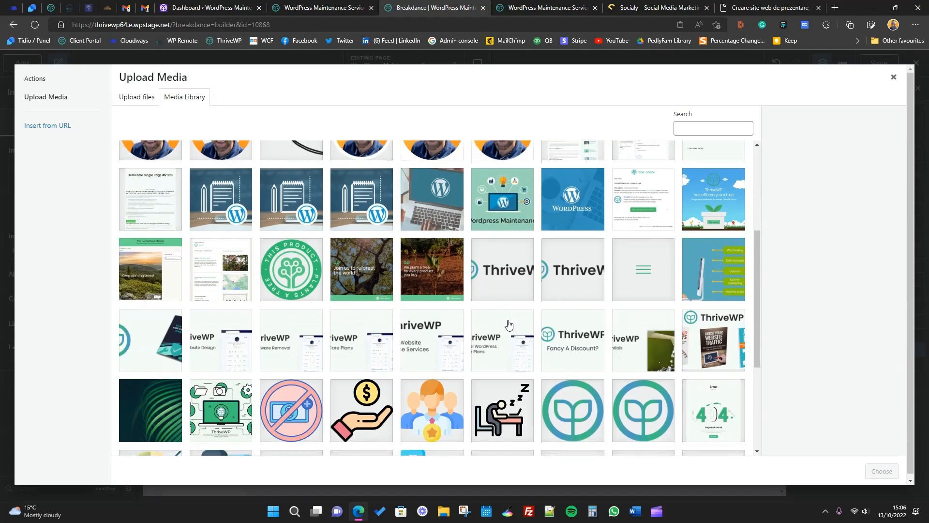
pyautogui.click(509, 208)
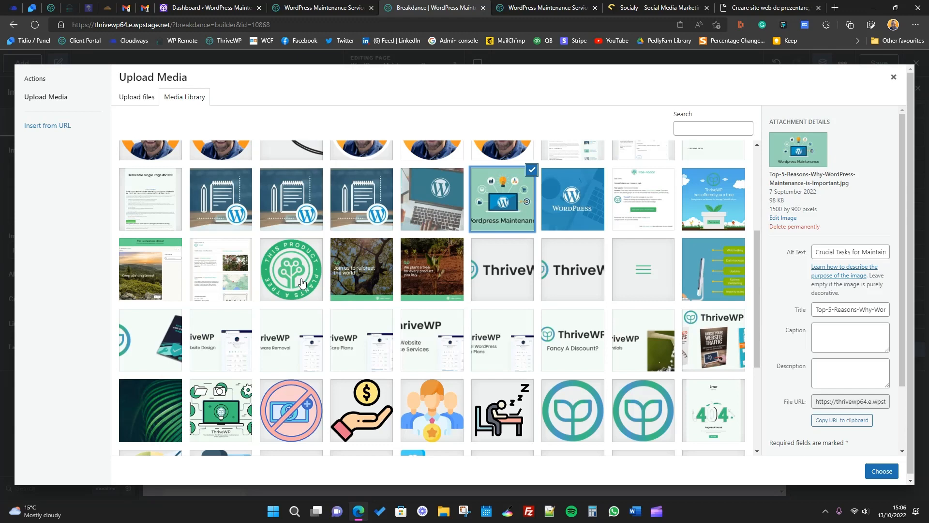
pyautogui.click(454, 275)
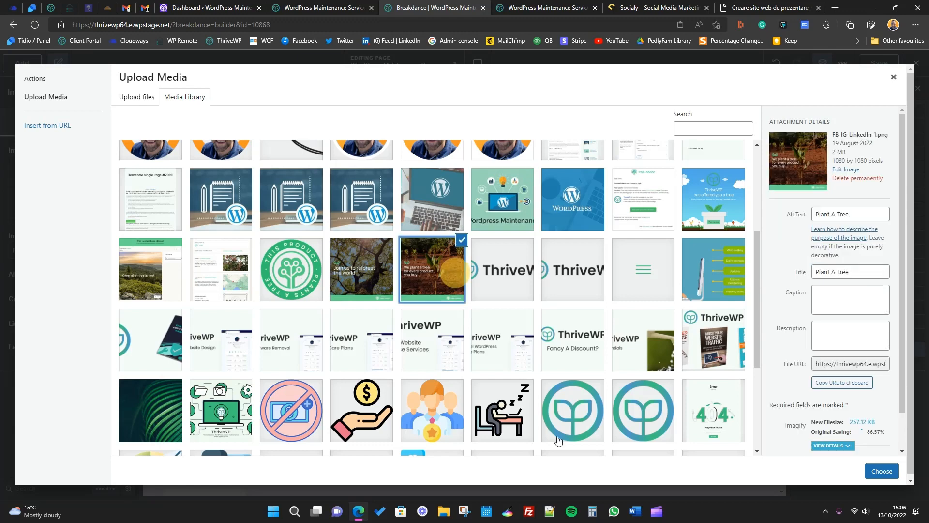
pyautogui.click(881, 471)
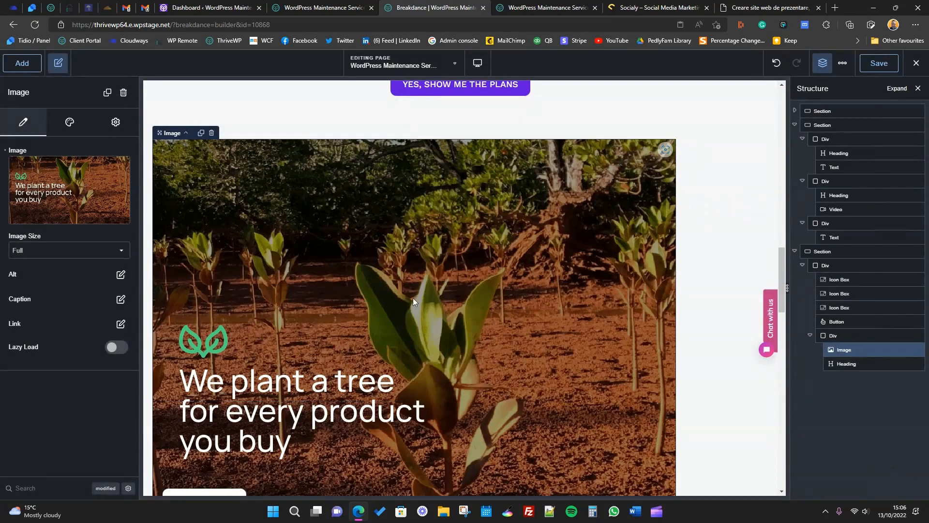
# - Find the image's width setting by searching for "width", switch its unit to percent and set it to 50%
pyautogui.click(69, 123)
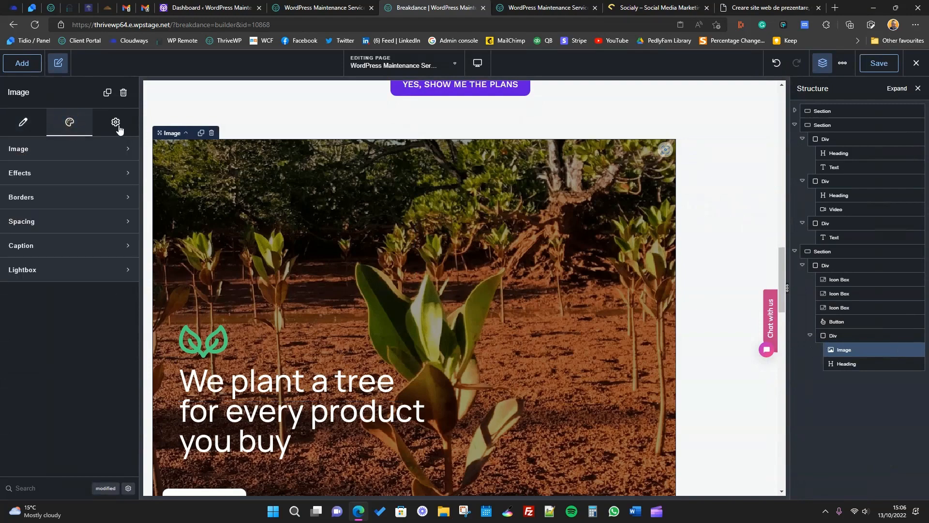
pyautogui.click(117, 127)
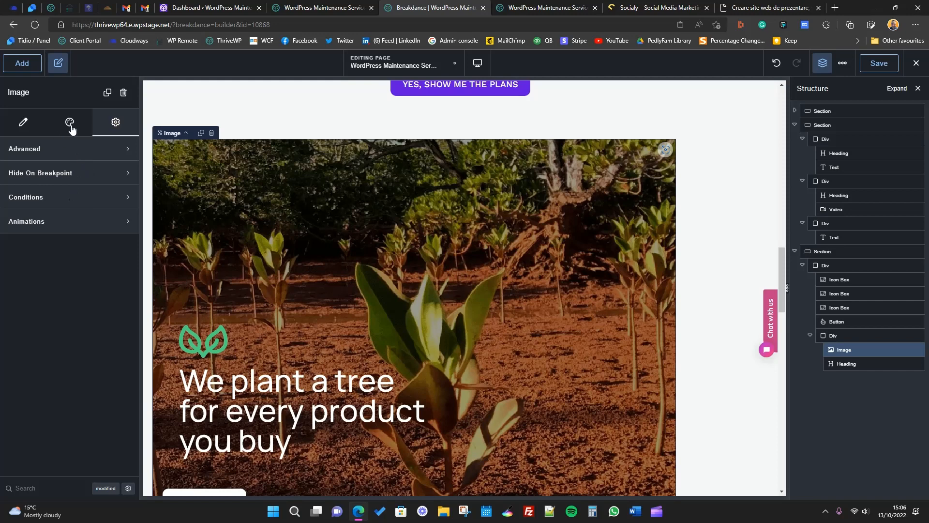
pyautogui.click(51, 490)
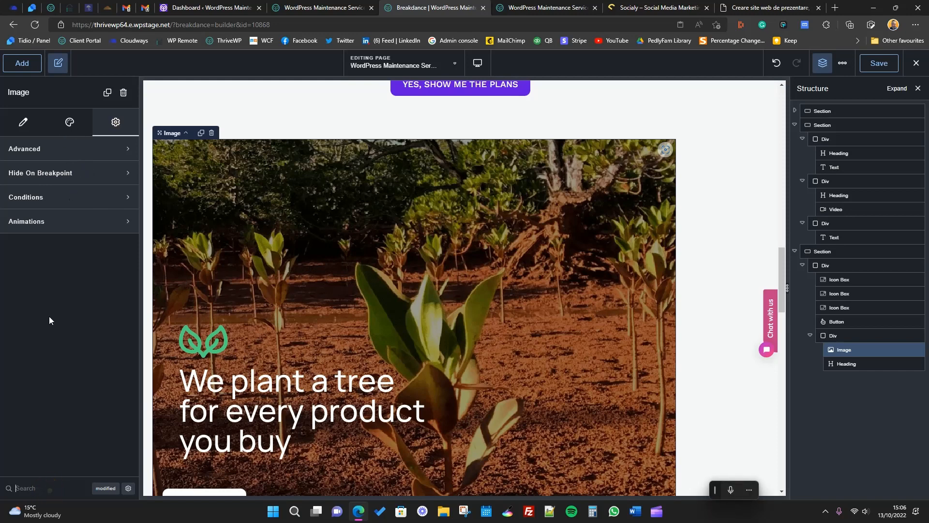
pyautogui.write('width')
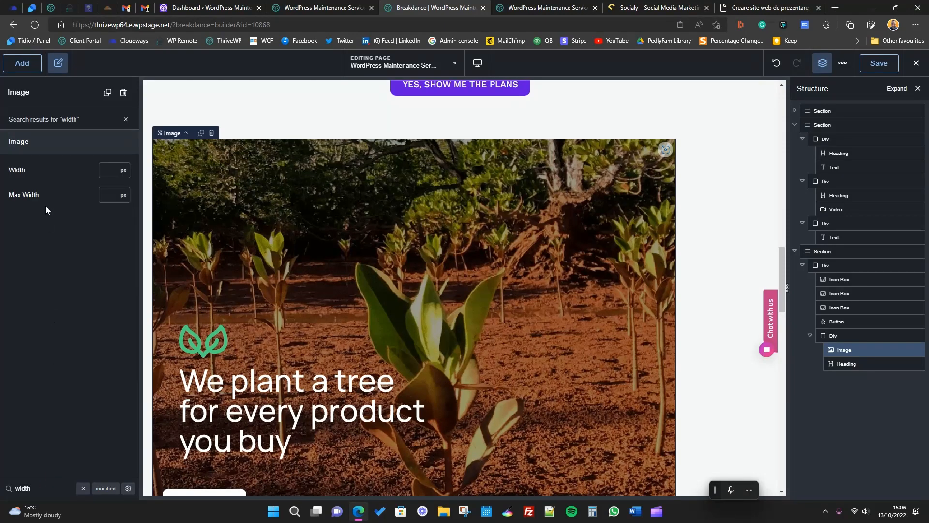
pyautogui.click(123, 170)
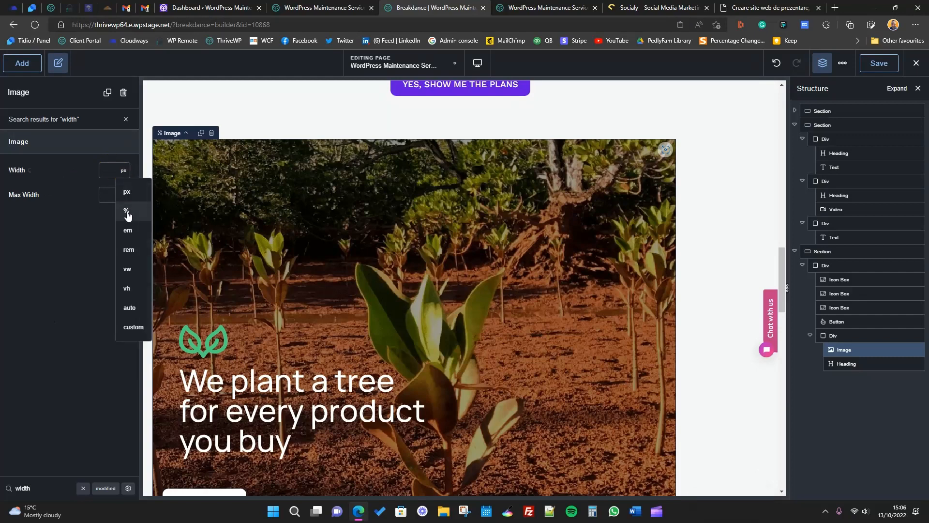
pyautogui.click(124, 208)
pyautogui.click(114, 173)
pyautogui.write('50')
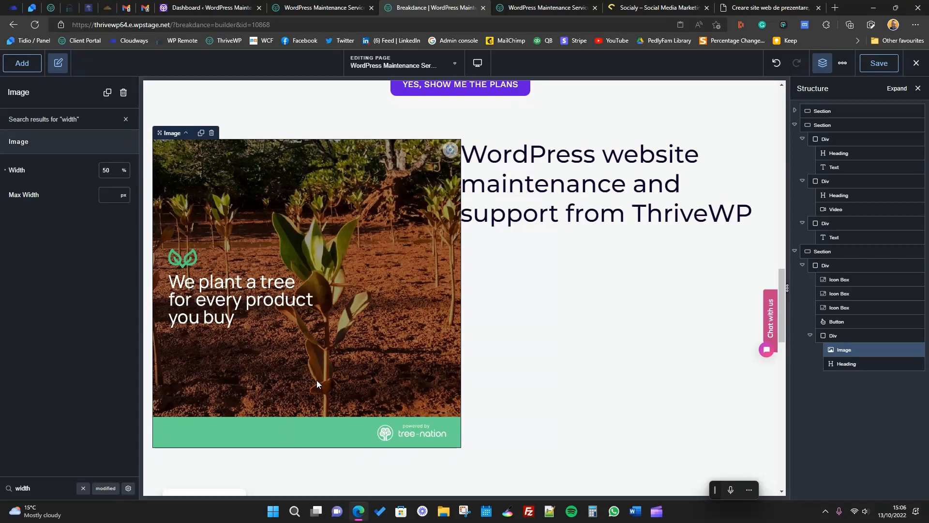
pyautogui.doubleClick(111, 172)
pyautogui.click(83, 487)
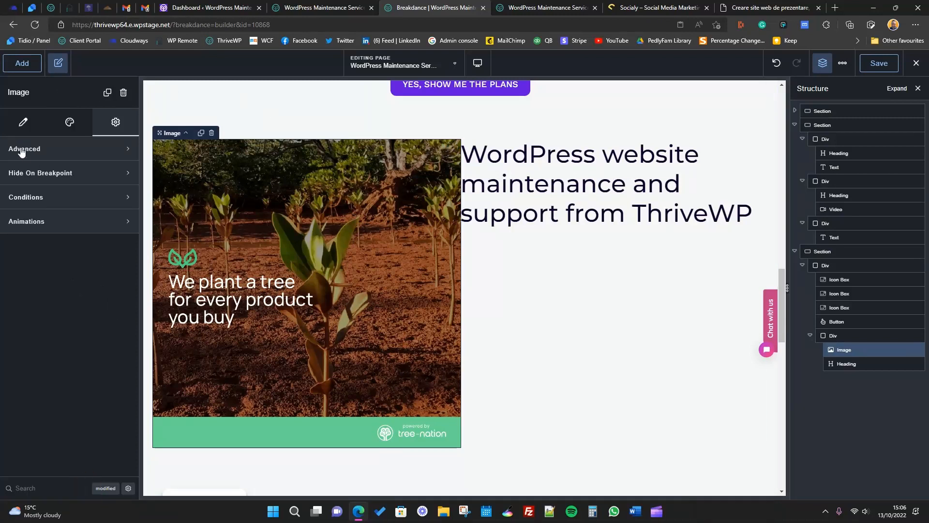
# - Reduce the image's width to 25%
pyautogui.click(23, 121)
pyautogui.click(69, 121)
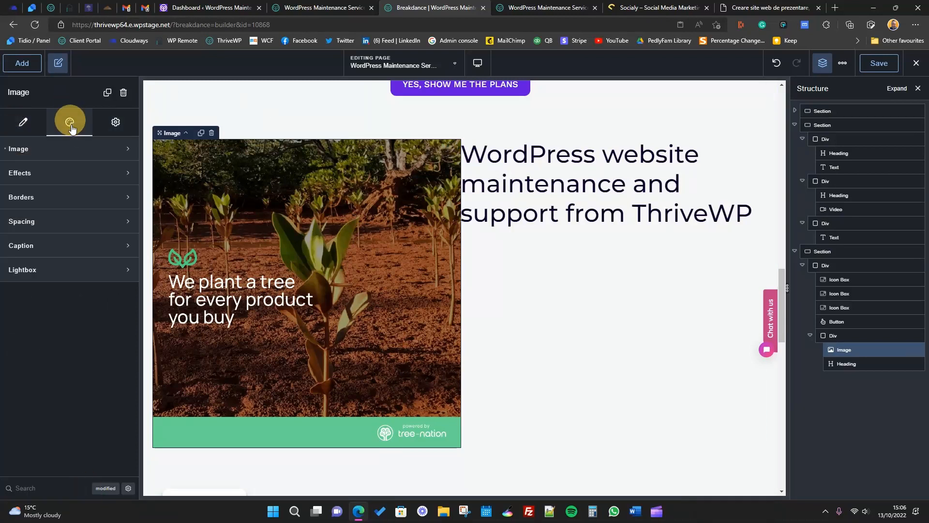
pyautogui.click(63, 149)
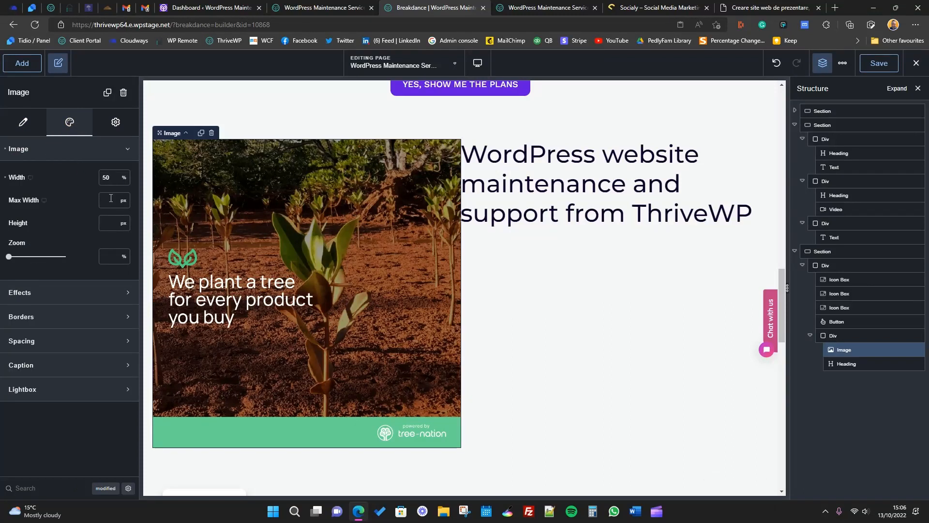
pyautogui.moveTo(111, 178); pyautogui.dragTo(97, 176)
pyautogui.write('25')
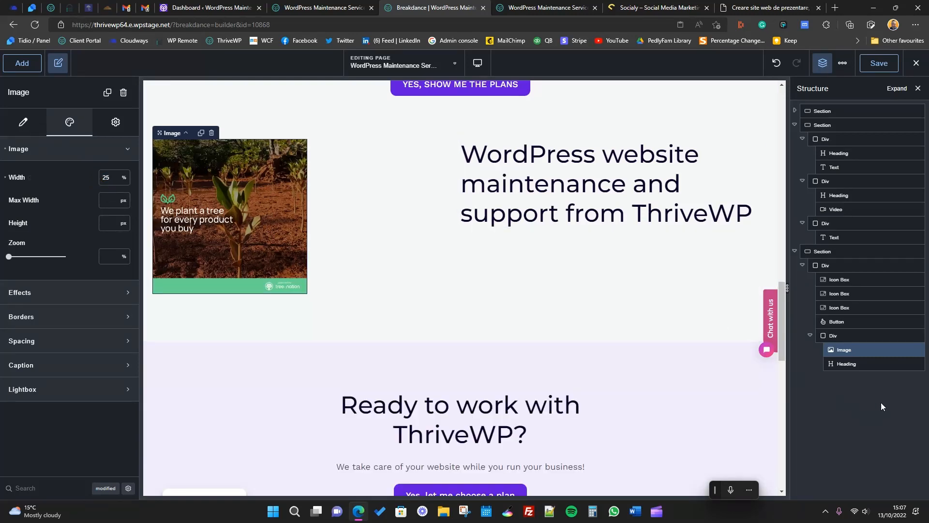
# - Set the horizontal alignment of the Div holding the image and heading to Space Around
pyautogui.click(851, 336)
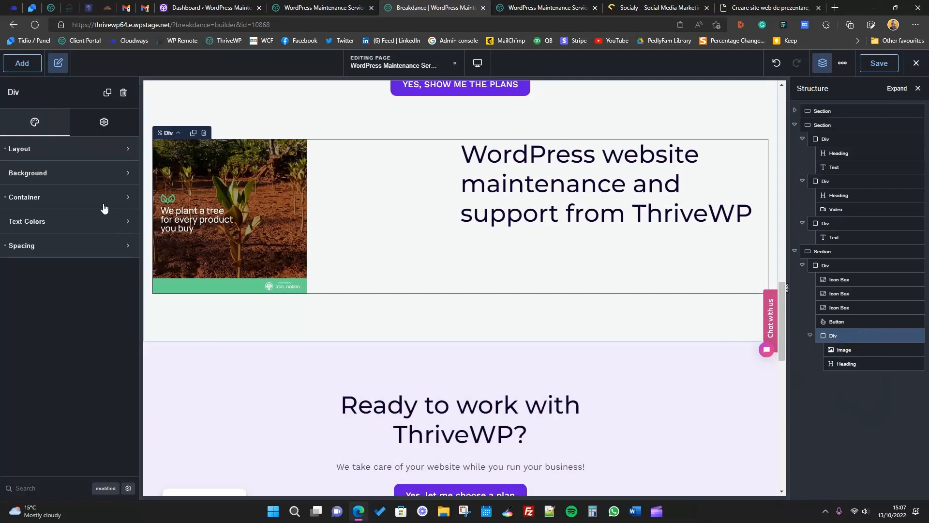
pyautogui.click(90, 148)
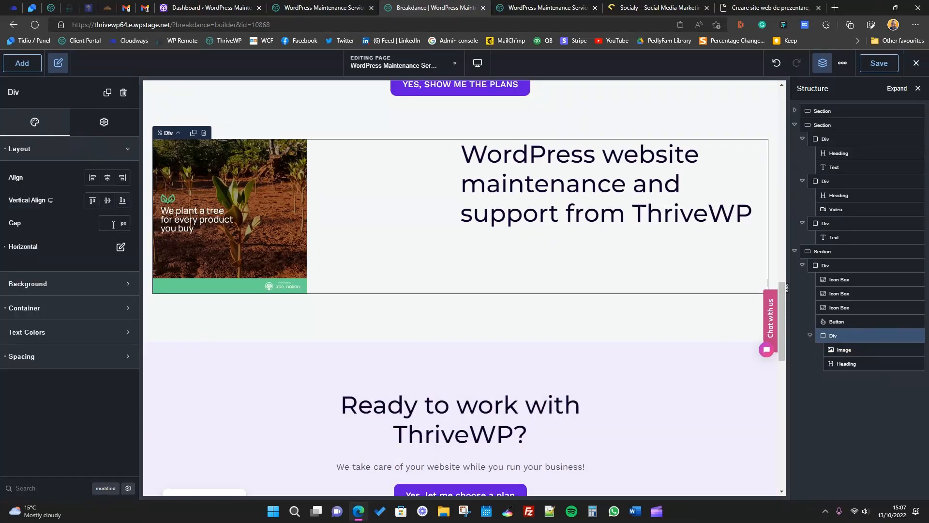
pyautogui.click(121, 246)
pyautogui.click(111, 297)
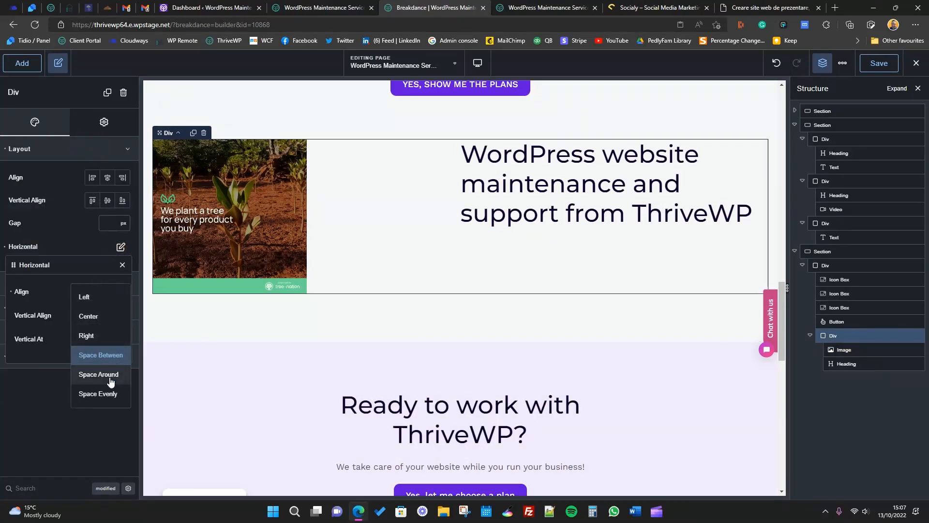
pyautogui.click(109, 376)
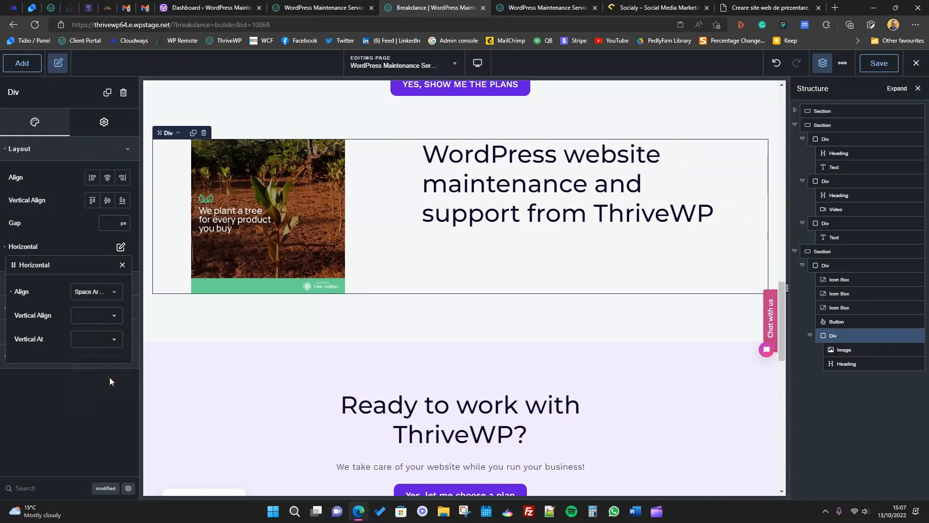
# - Look through the image's border side options and apply a uniform 10 px corner radius
pyautogui.click(293, 223)
pyautogui.click(54, 317)
pyautogui.scroll(-2, 48, 333)
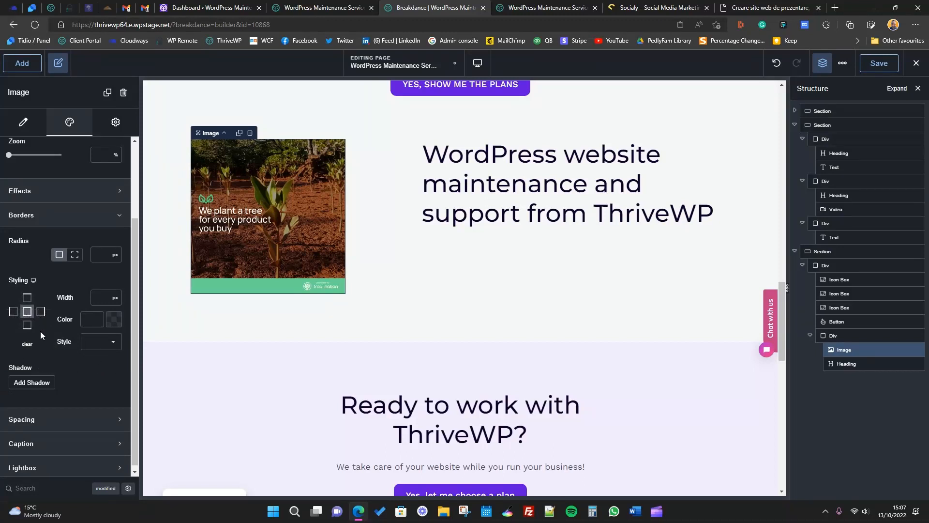
pyautogui.click(27, 300)
pyautogui.click(13, 311)
pyautogui.click(26, 314)
pyautogui.click(75, 255)
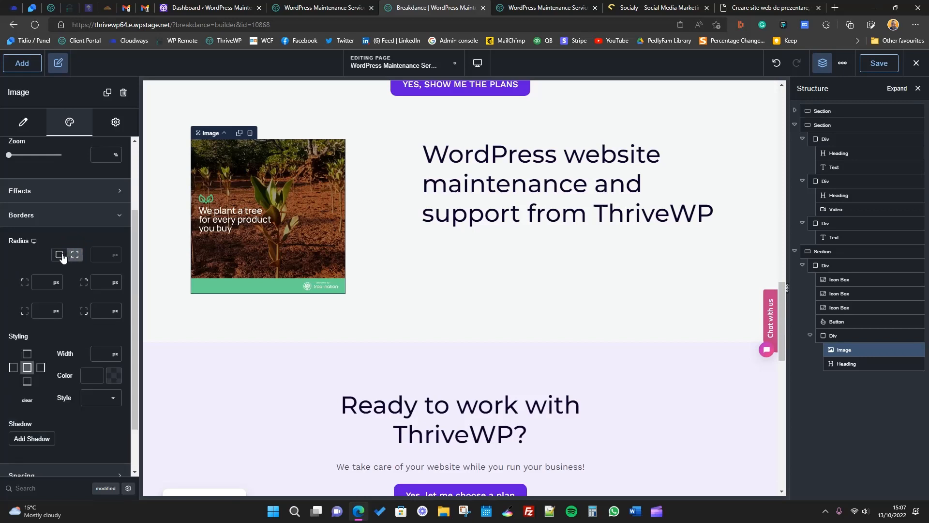
pyautogui.click(59, 254)
pyautogui.click(75, 255)
pyautogui.click(59, 254)
pyautogui.click(97, 253)
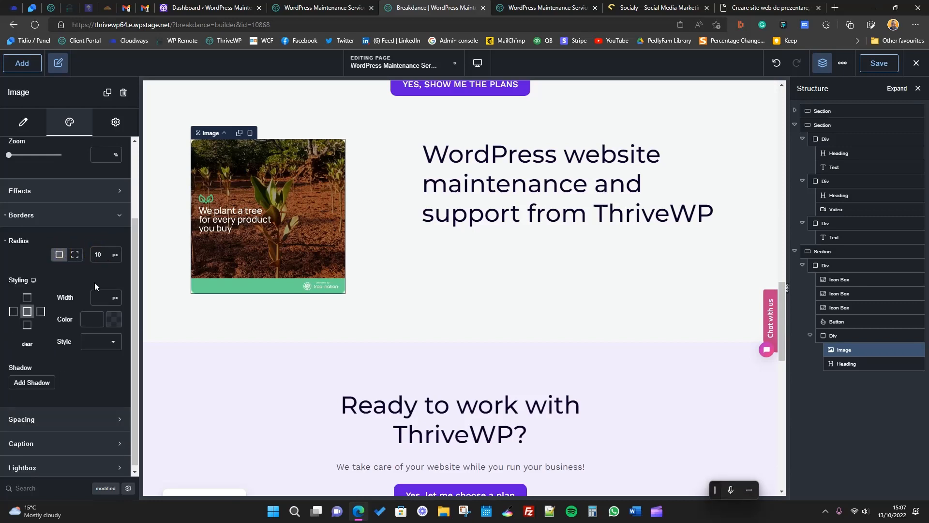
# - View the style groups and the available heading tags of the heading beside the image
pyautogui.click(445, 206)
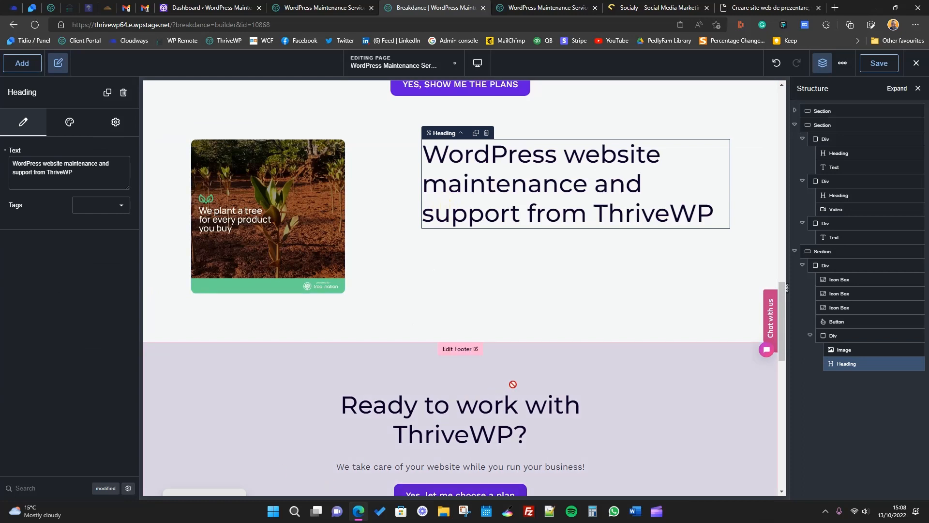
pyautogui.scroll(1, 516, 390)
pyautogui.click(505, 265)
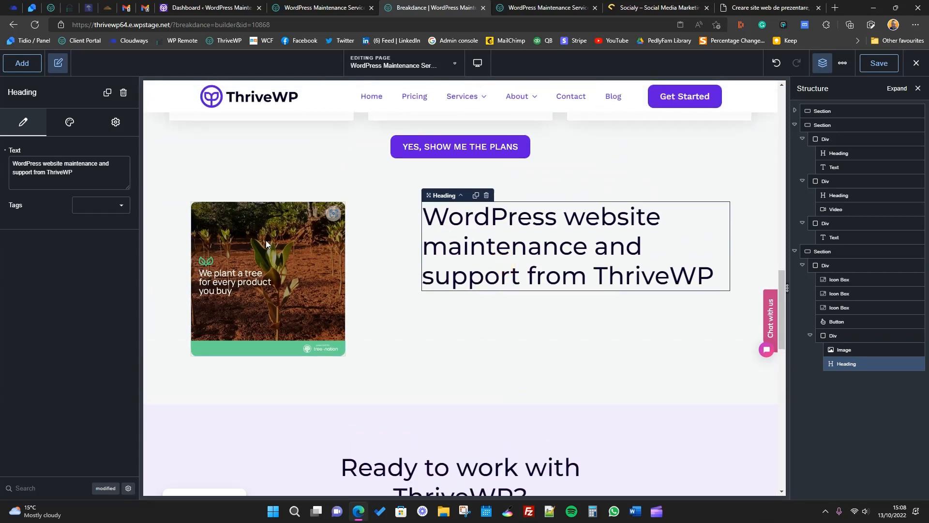
pyautogui.click(68, 124)
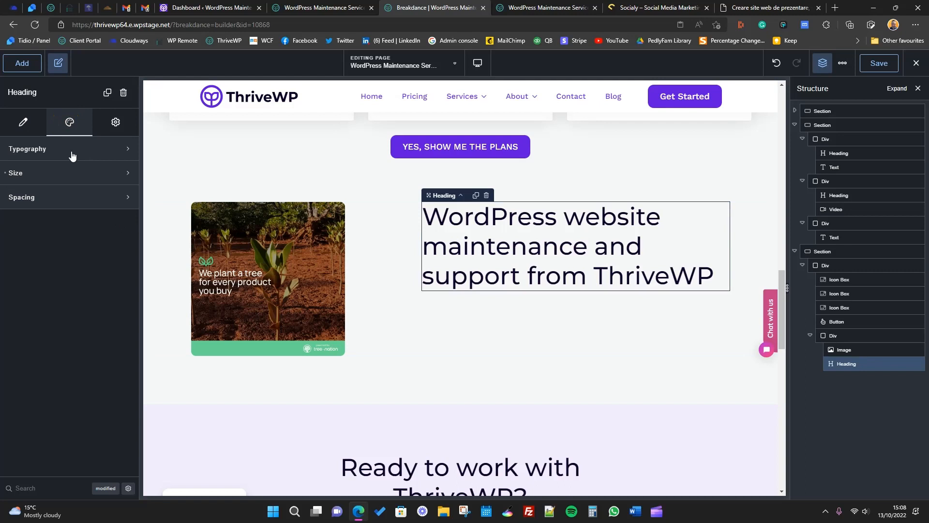
pyautogui.click(24, 129)
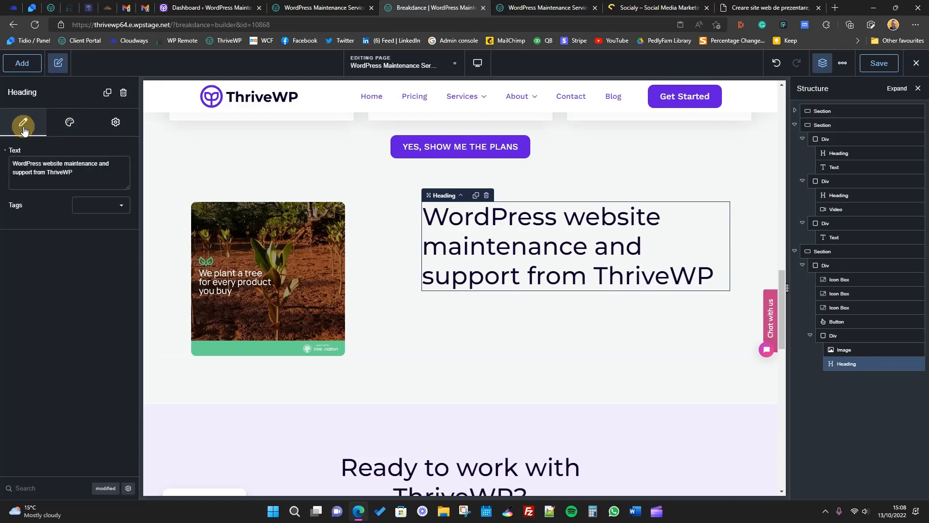
pyautogui.click(82, 212)
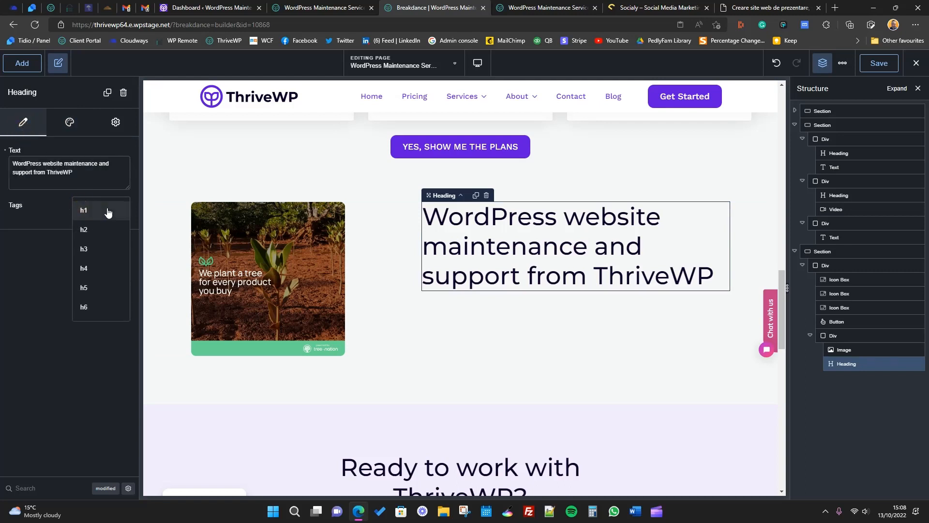
# - Set the tag of the hero heading "WordPress Maintenance Services" to h1
pyautogui.scroll(10, 322, 296)
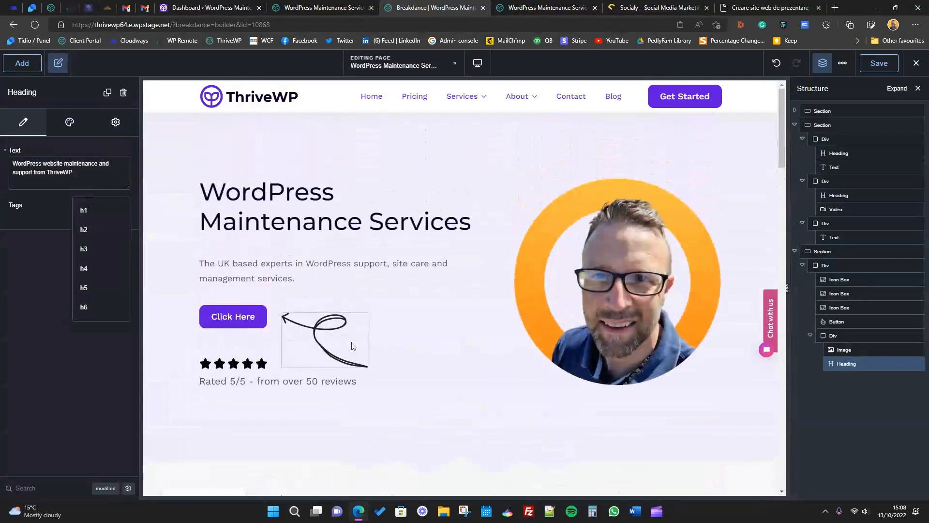
pyautogui.click(303, 200)
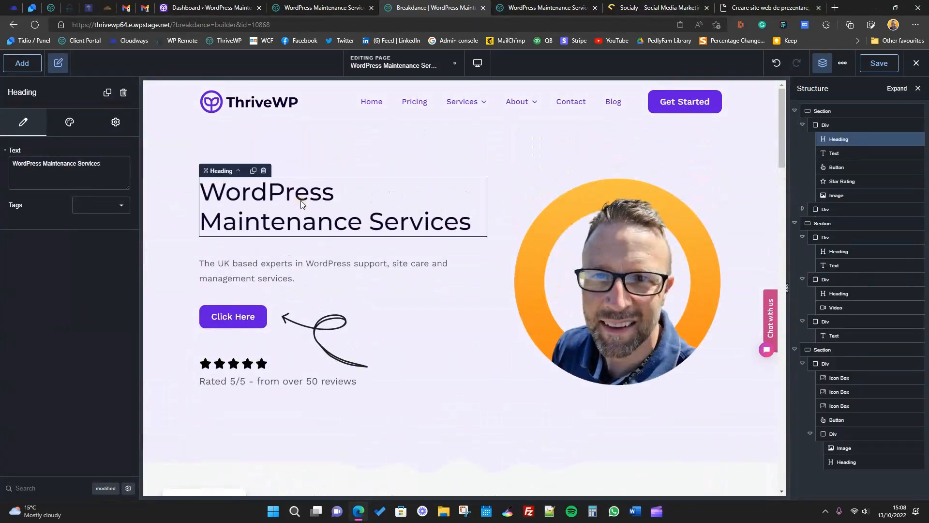
pyautogui.click(113, 212)
pyautogui.click(89, 214)
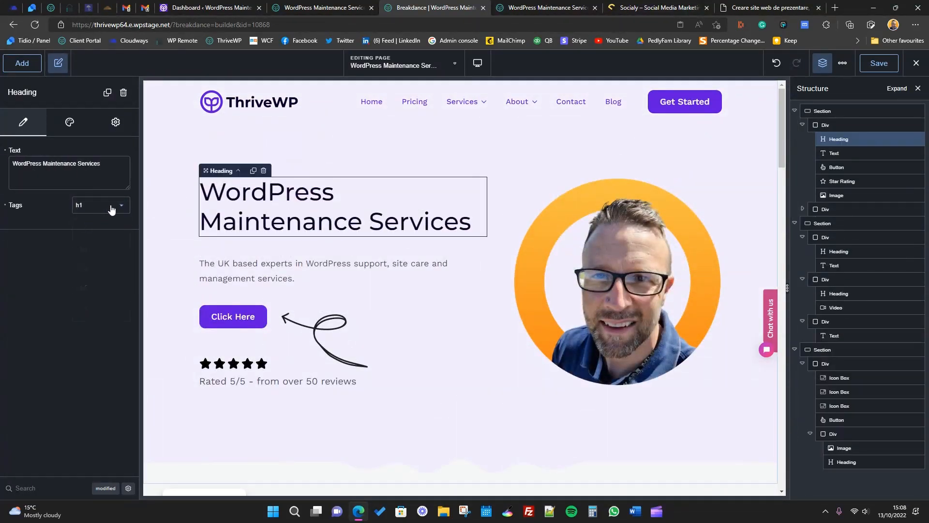
pyautogui.click(254, 265)
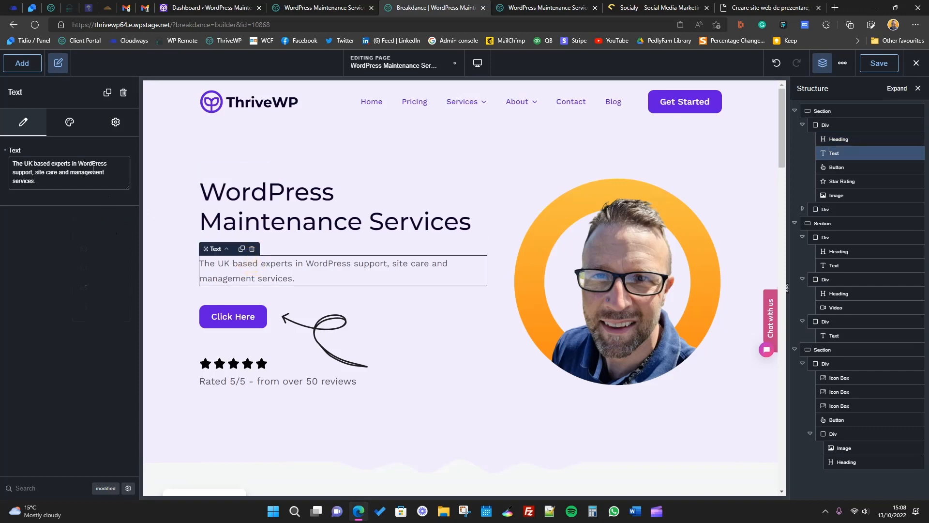
pyautogui.click(115, 122)
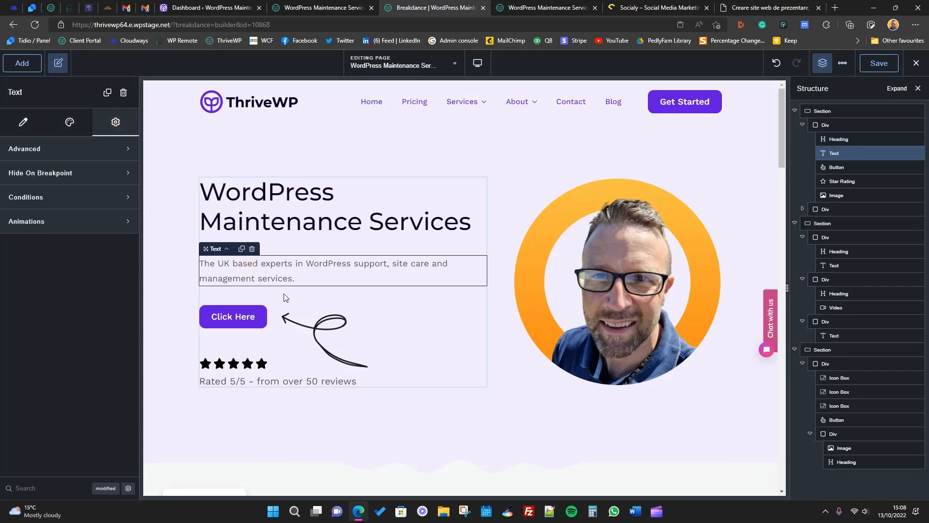
# - Set the tag of the heading "Expert WordPress Management" to h2
pyautogui.scroll(-1, 282, 297)
pyautogui.scroll(-4, 282, 300)
pyautogui.click(348, 230)
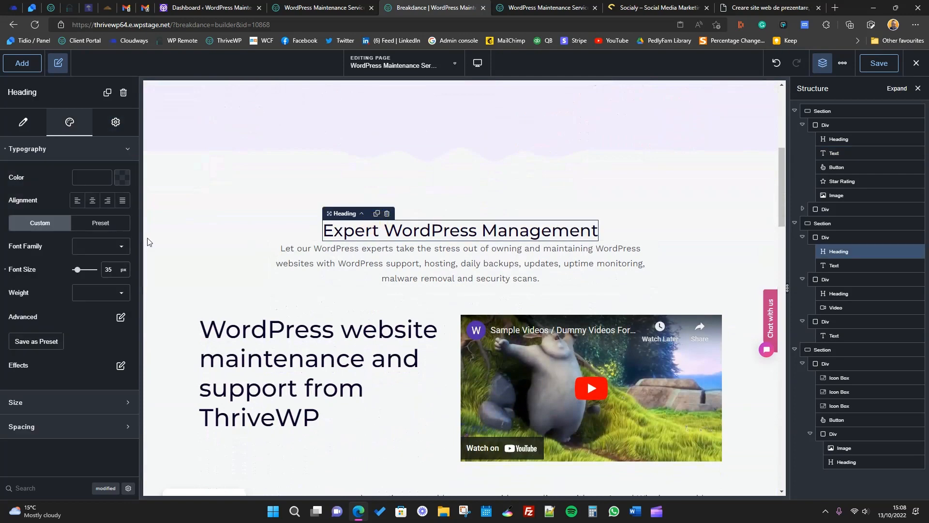
pyautogui.click(29, 120)
pyautogui.click(82, 208)
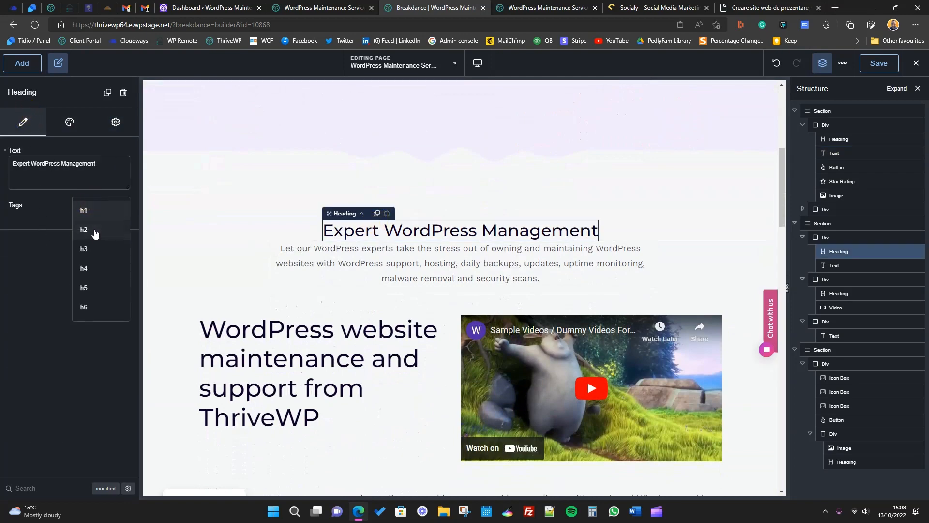
pyautogui.click(93, 229)
pyautogui.scroll(5, 332, 300)
pyautogui.scroll(-3, 307, 162)
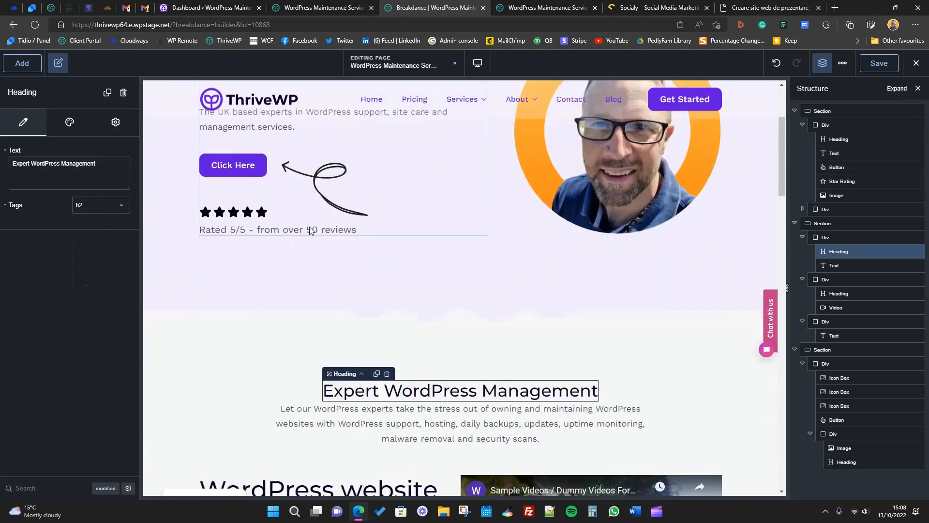
pyautogui.scroll(-2, 354, 313)
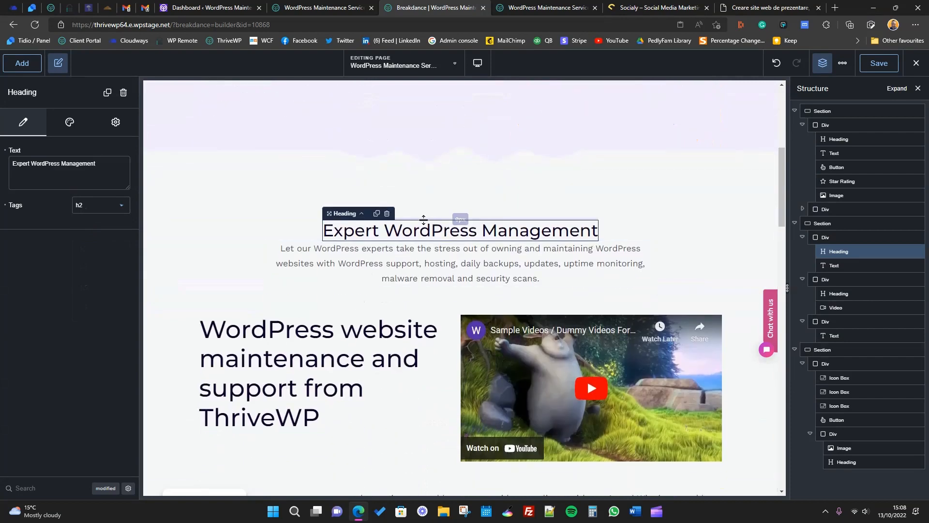
# - Set the tag of the heading "WordPress website maintenance and support from ThriveWP" beside the video to h2
pyautogui.click(290, 331)
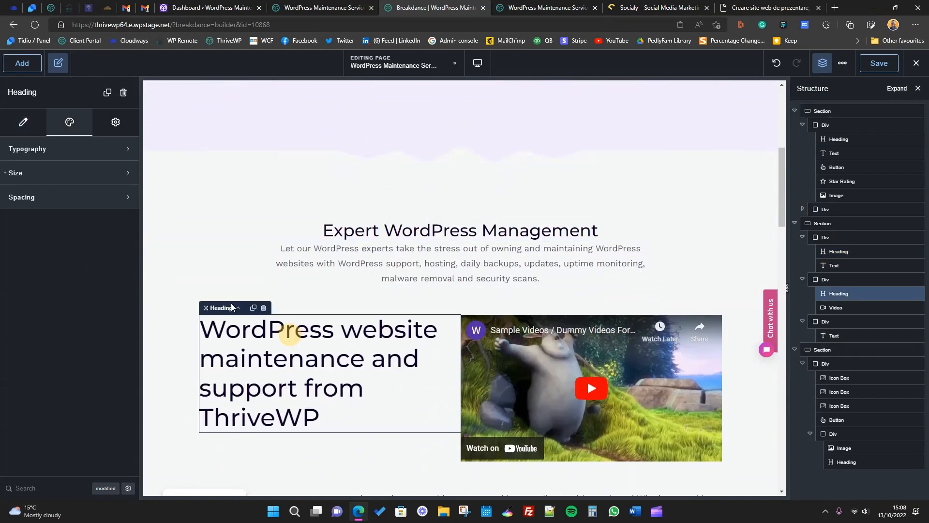
pyautogui.click(27, 121)
pyautogui.click(100, 204)
pyautogui.click(107, 228)
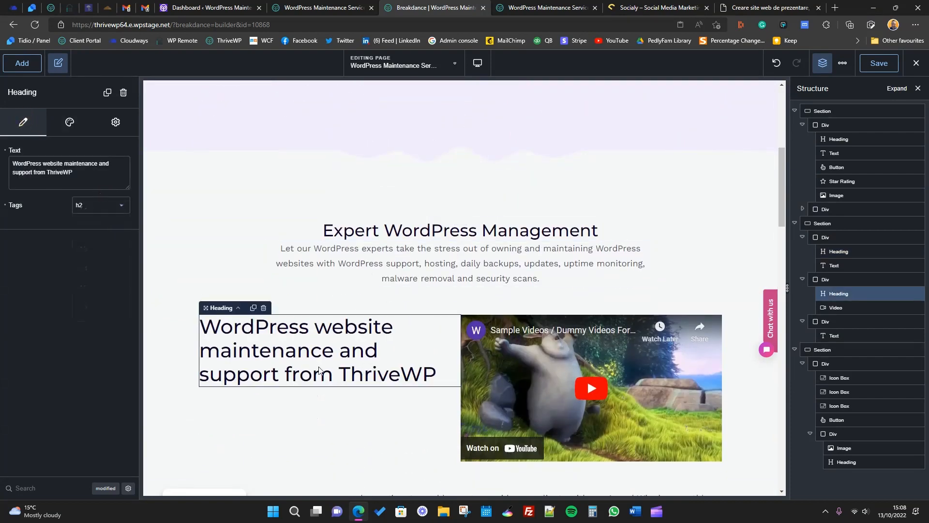
pyautogui.scroll(-2, 304, 380)
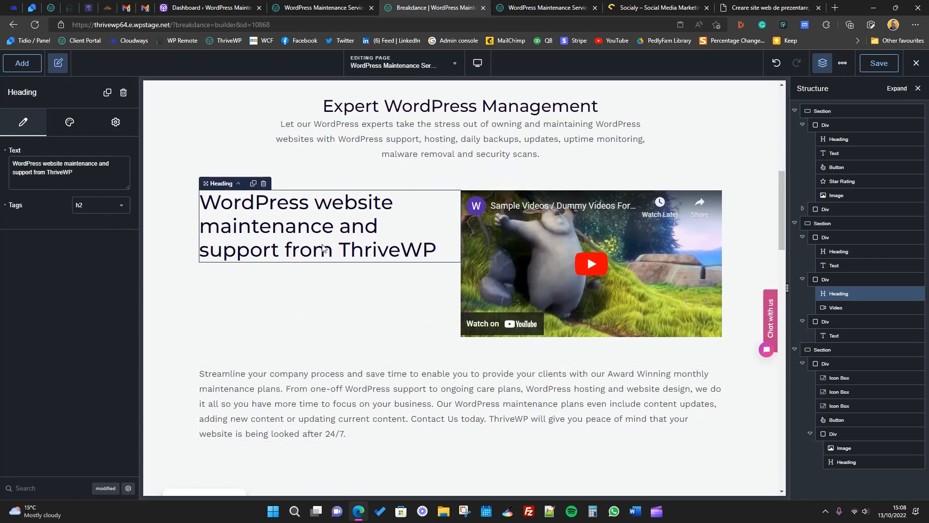
pyautogui.scroll(2, 402, 315)
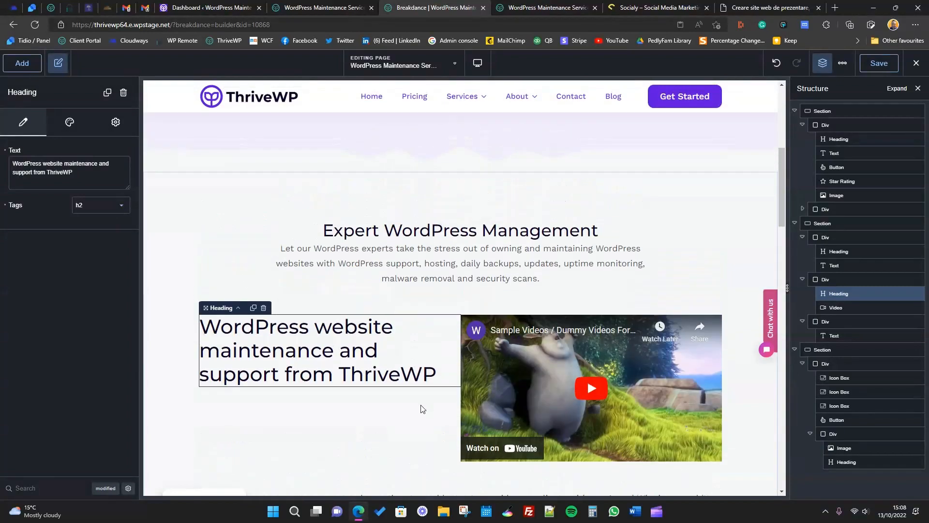
# - Try the h2 tag on the heading beside the tree-planting image, and settle on h3
pyautogui.scroll(-9, 497, 407)
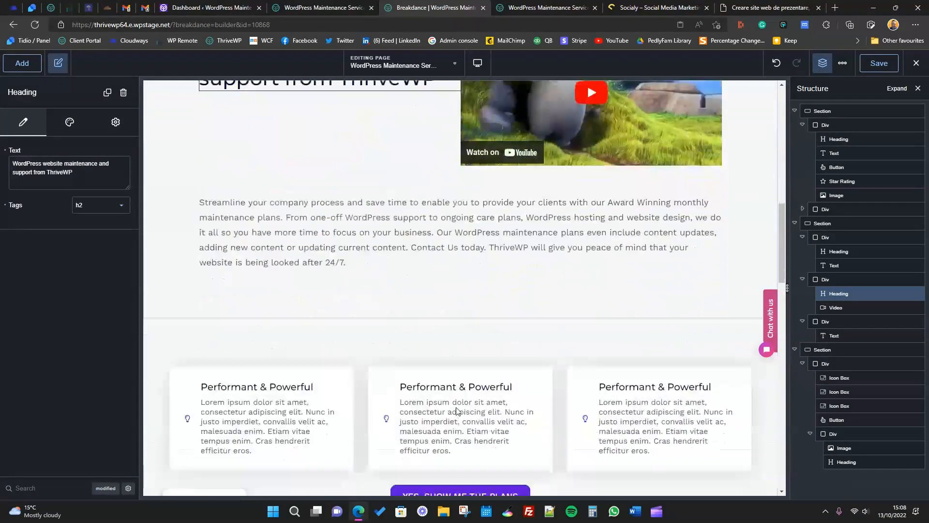
pyautogui.click(492, 334)
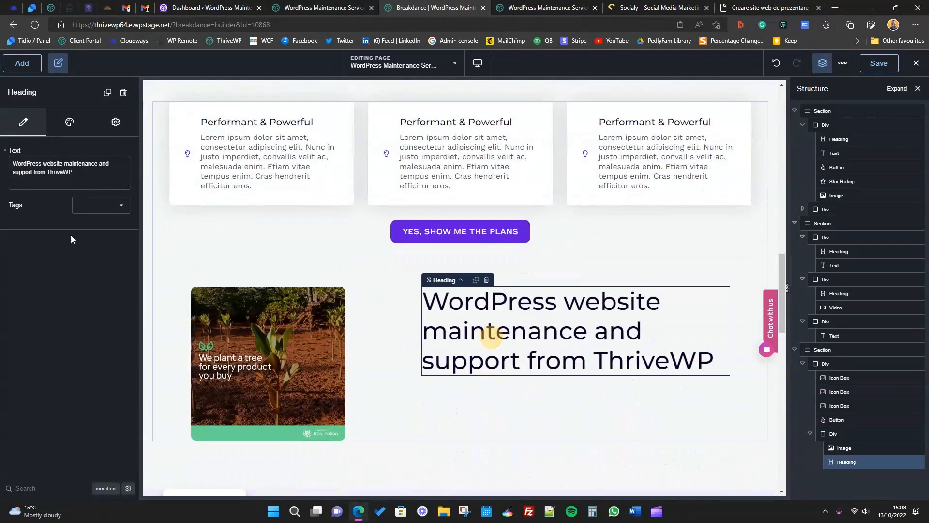
pyautogui.click(96, 206)
pyautogui.click(97, 234)
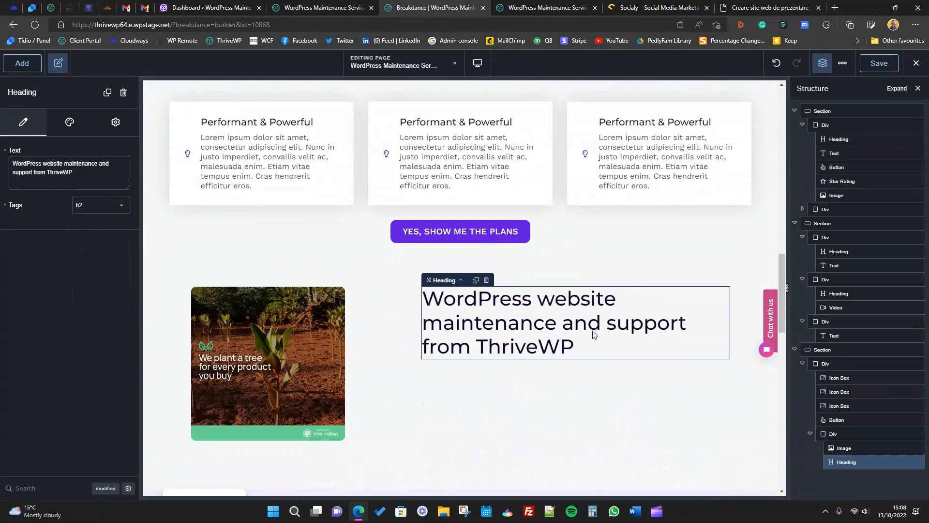
pyautogui.click(102, 207)
pyautogui.click(92, 249)
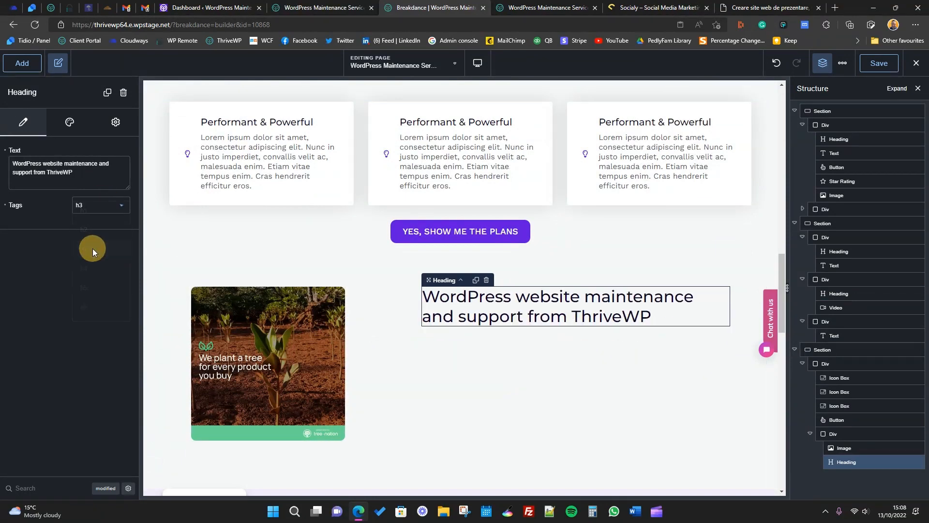
pyautogui.scroll(6, 388, 376)
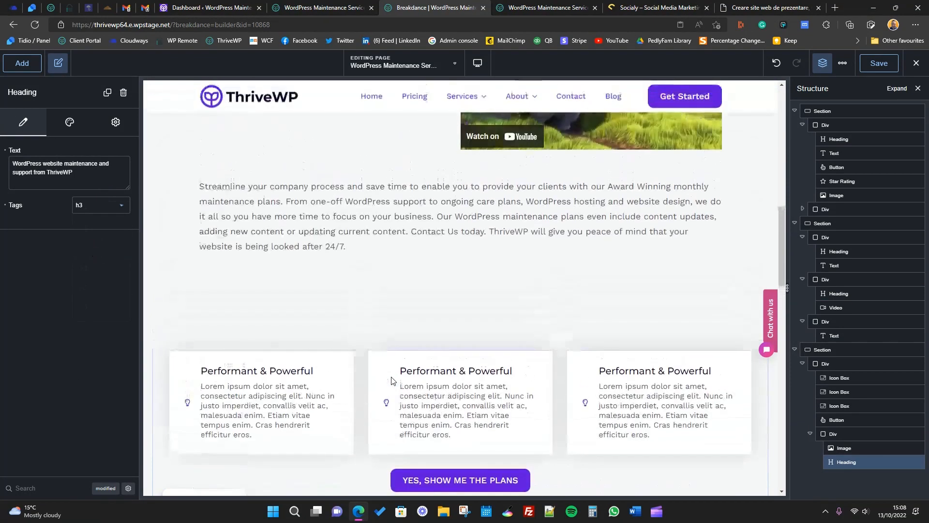
pyautogui.scroll(-5, 392, 381)
pyautogui.scroll(-4, 395, 368)
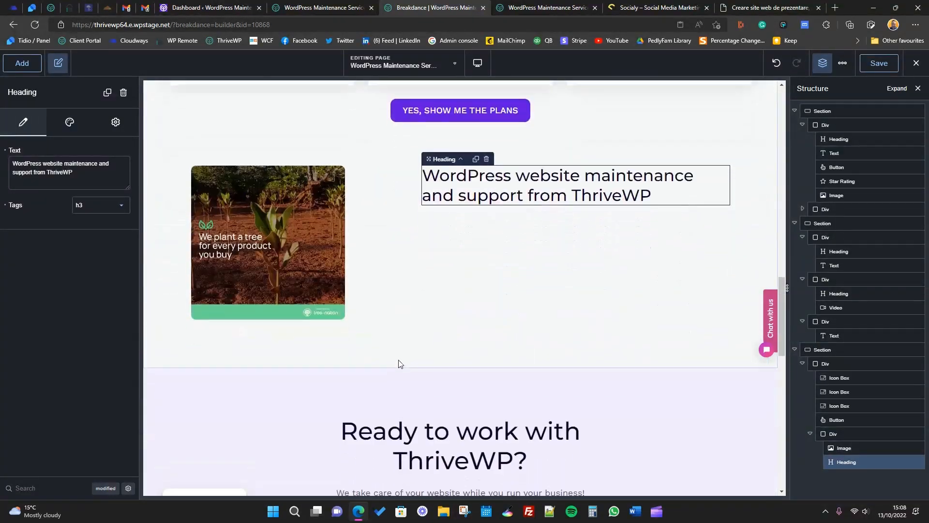
# - Switch to the thrivewp.com page and copy the paragraph beginning "Let ThriveWP the WordPress experts take care of the technical stuff"
pyautogui.hotkey('ctrl', 'shift', 'Tab')
pyautogui.scroll(-4, 477, 214)
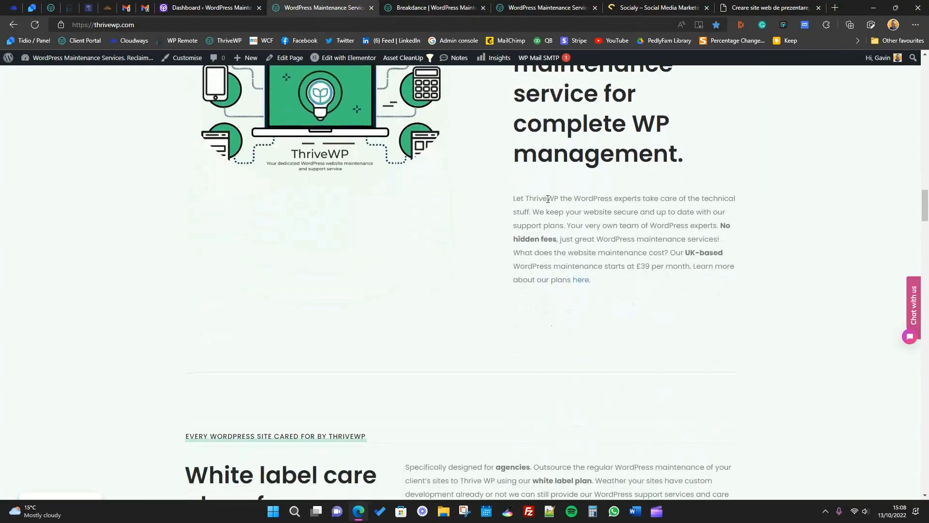
pyautogui.moveTo(512, 196); pyautogui.dragTo(599, 274)
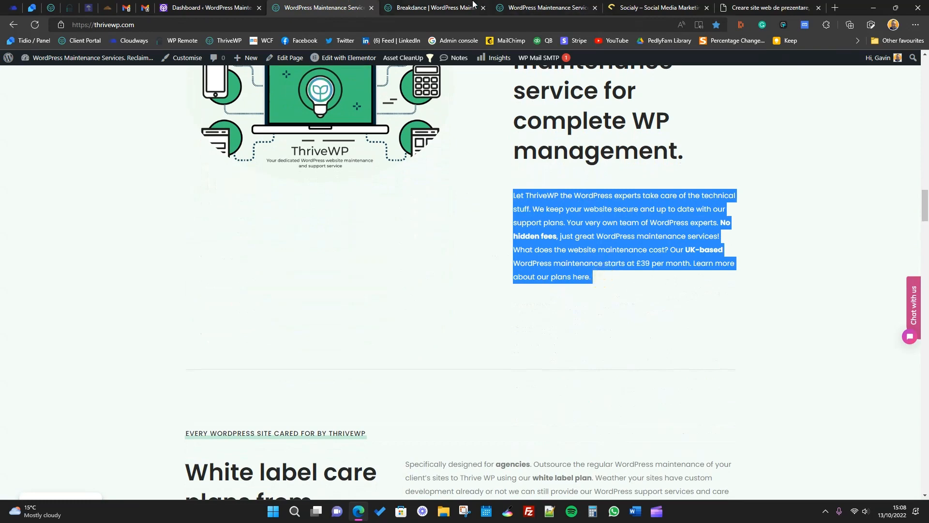
# - Switch back to the Breakdance builder and add a Text element after the heading beside the tree-planting image
pyautogui.hotkey('ctrl', 'Tab')
pyautogui.click(22, 64)
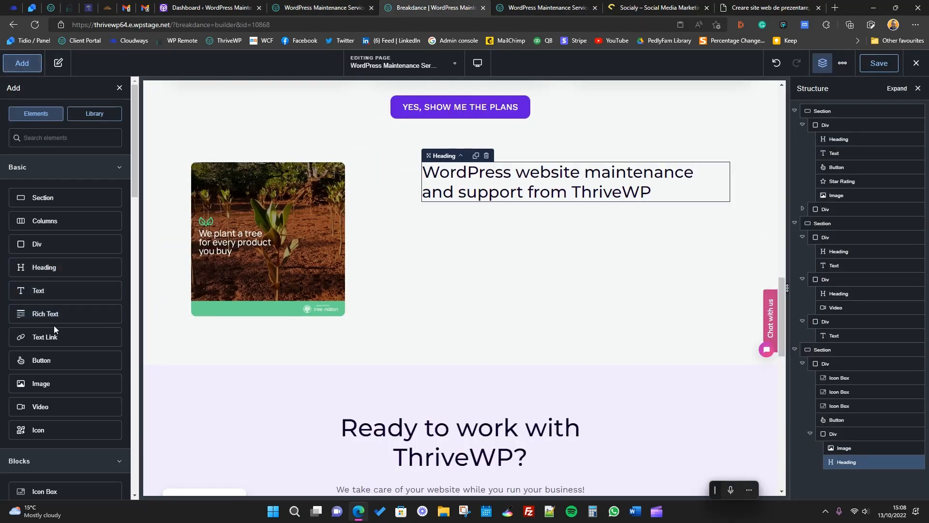
pyautogui.moveTo(54, 290); pyautogui.dragTo(697, 194)
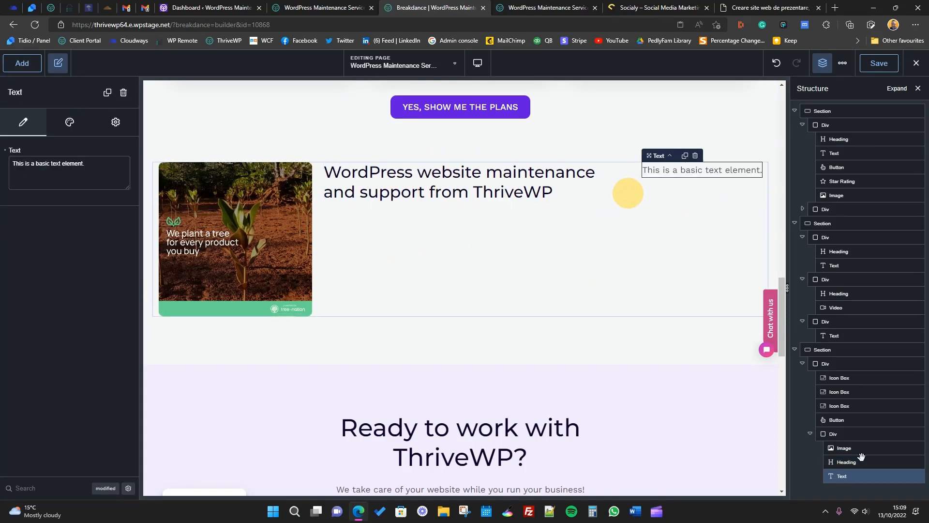
pyautogui.click(855, 433)
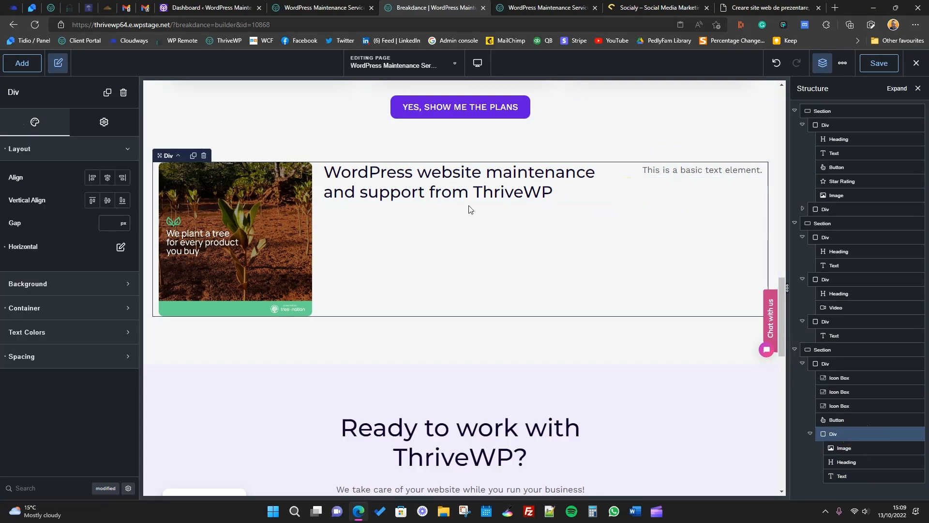
pyautogui.rightClick(855, 434)
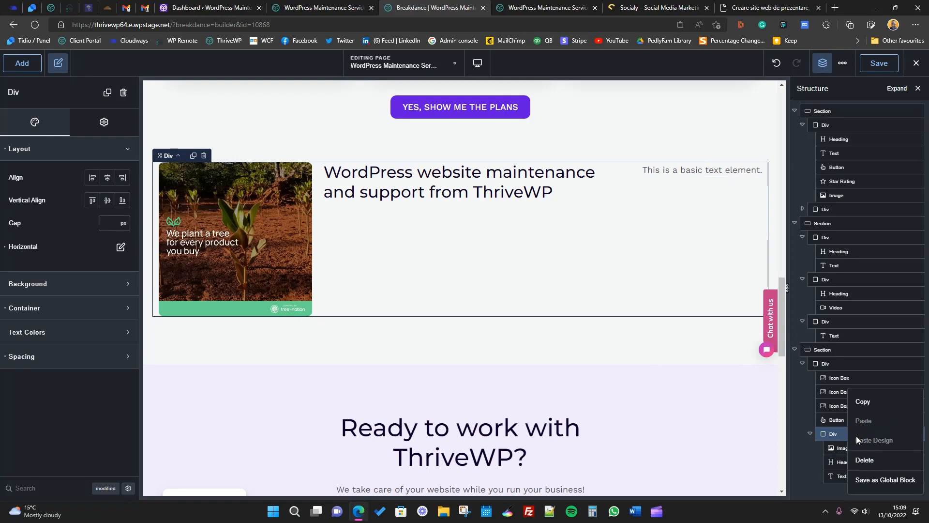
pyautogui.click(842, 433)
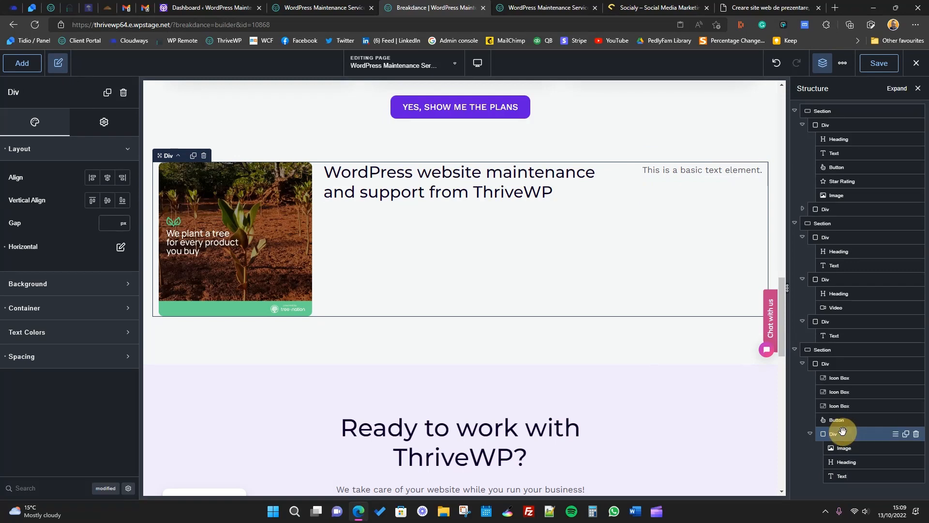
pyautogui.click(896, 435)
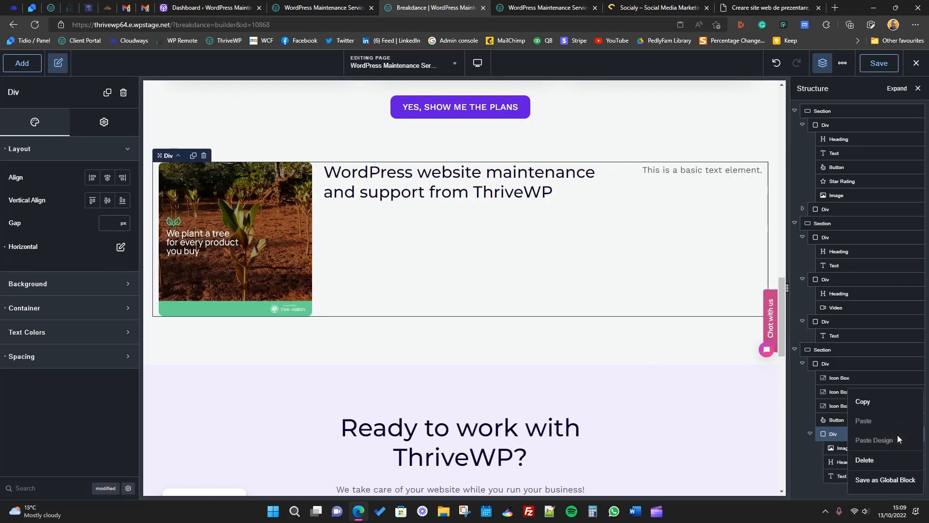
# - Add a nested Div inside the Div holding the image, and move the heading and text element into it
pyautogui.click(839, 432)
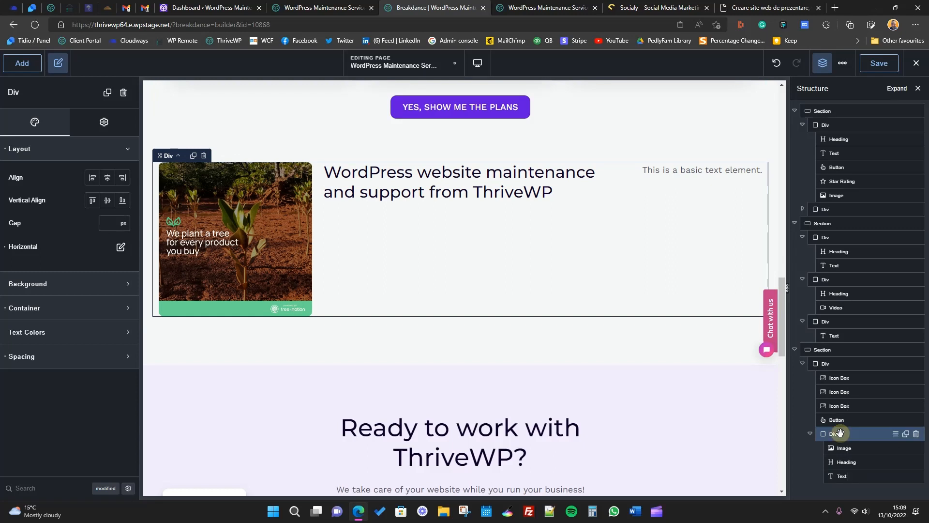
pyautogui.click(21, 64)
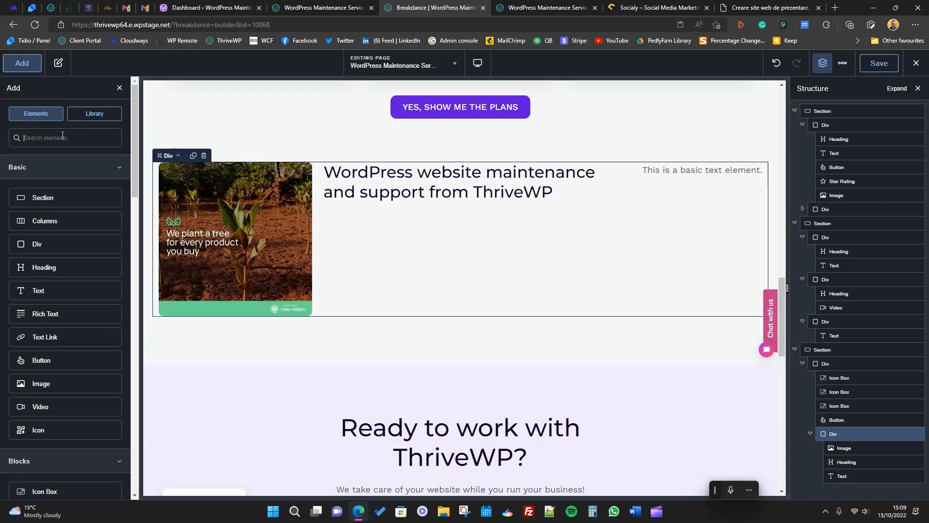
pyautogui.click(50, 246)
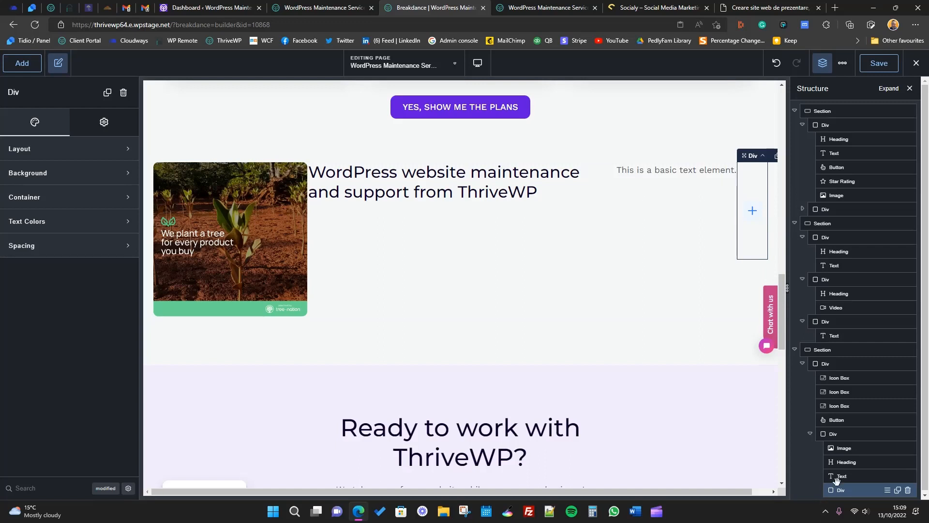
pyautogui.scroll(-1, 844, 476)
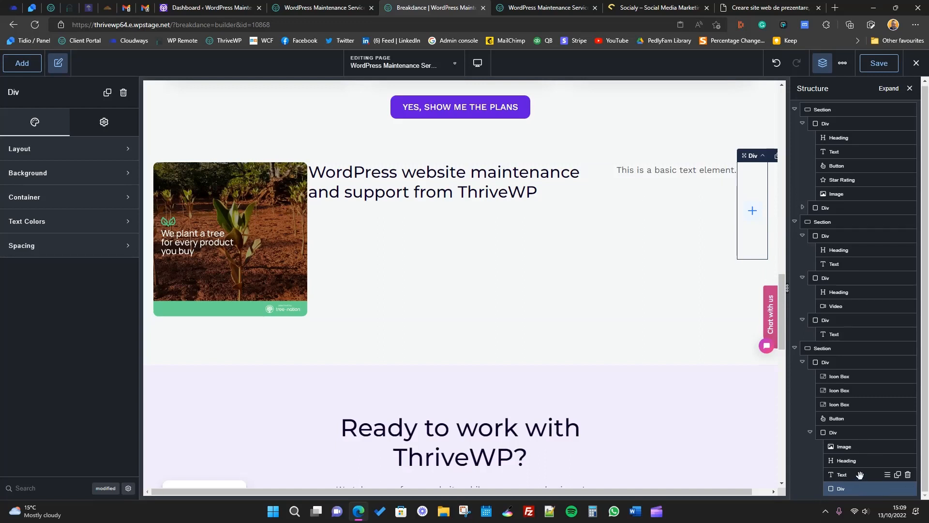
pyautogui.moveTo(859, 474)
pyautogui.mouseDown()
pyautogui.moveTo(857, 489)
pyautogui.moveTo(850, 460)
pyautogui.moveTo(863, 481)
pyautogui.mouseUp()
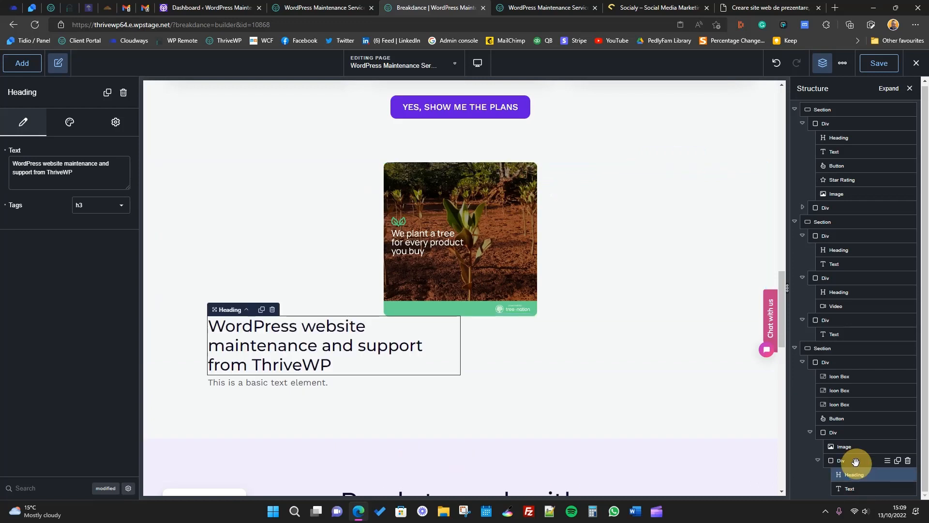
# - Set the container width of the nested Div holding the heading and text to 50%
pyautogui.click(854, 462)
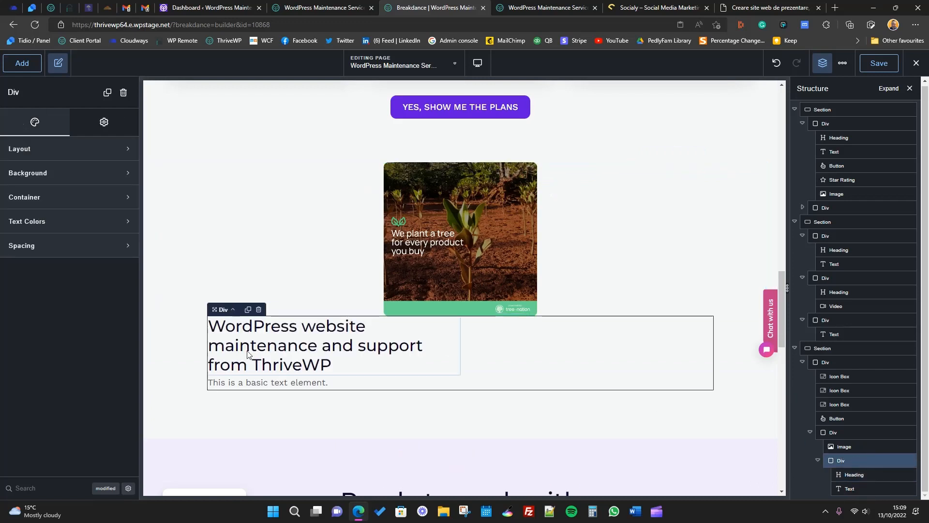
pyautogui.click(74, 153)
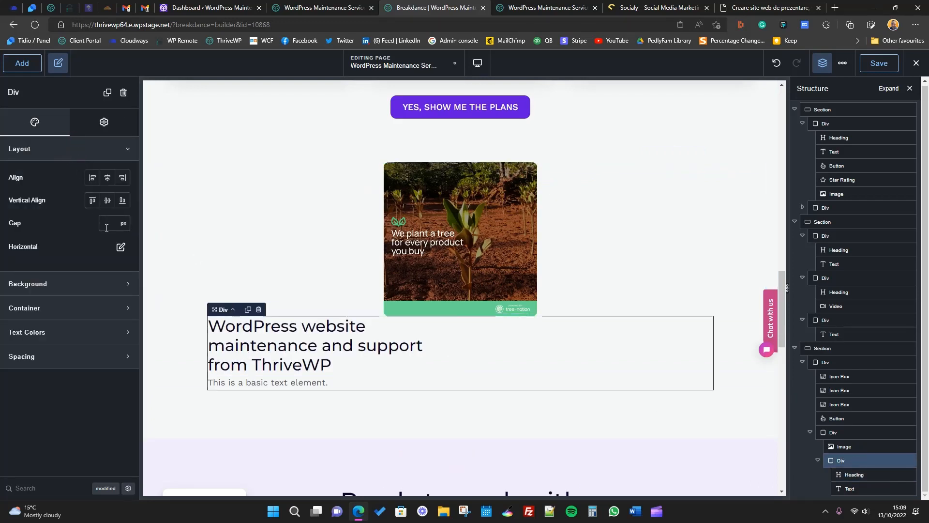
pyautogui.click(39, 489)
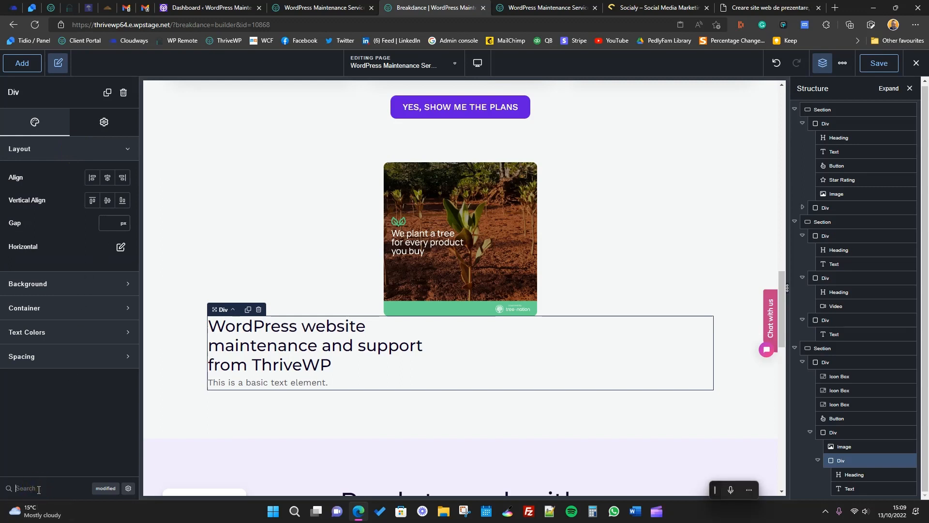
pyautogui.click(98, 307)
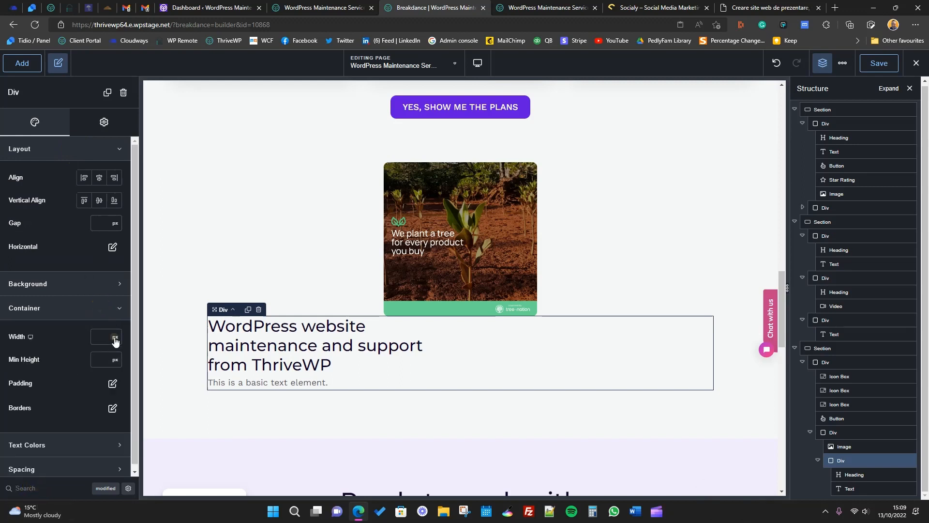
pyautogui.click(115, 338)
pyautogui.click(118, 364)
pyautogui.click(101, 337)
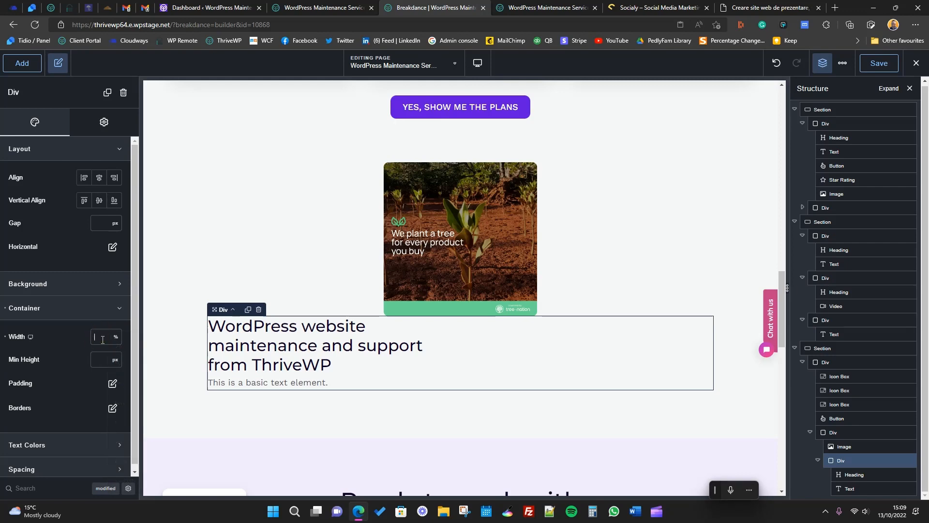
pyautogui.write('50')
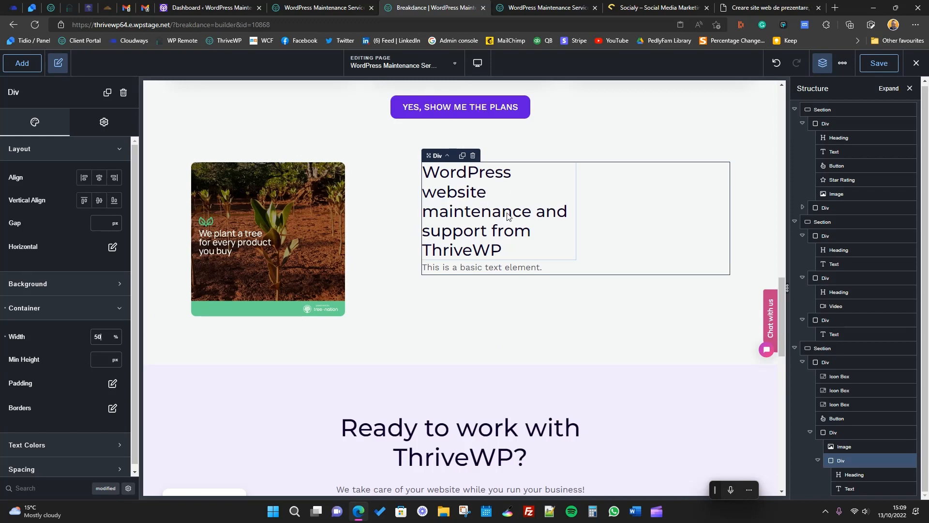
# - Clear the custom size settings of the heading beside the tree-planting image
pyautogui.click(490, 231)
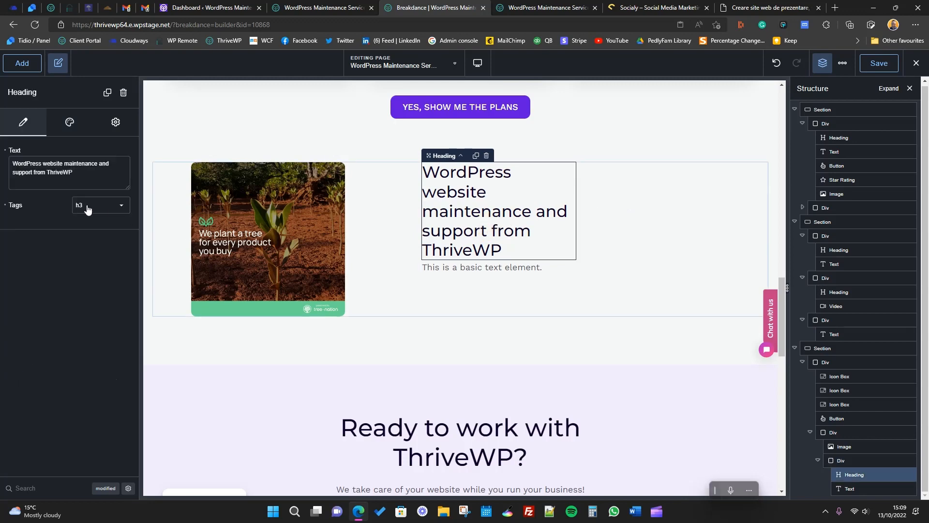
pyautogui.click(71, 121)
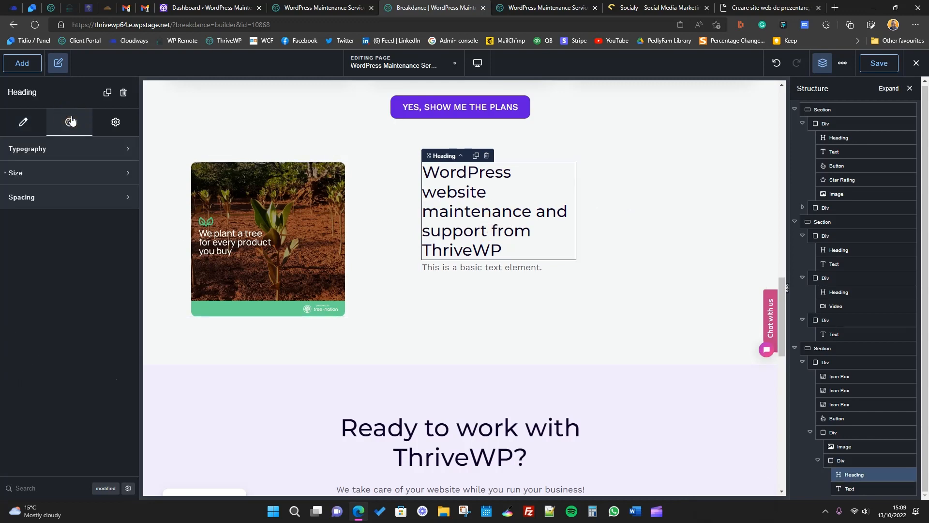
pyautogui.click(5, 173)
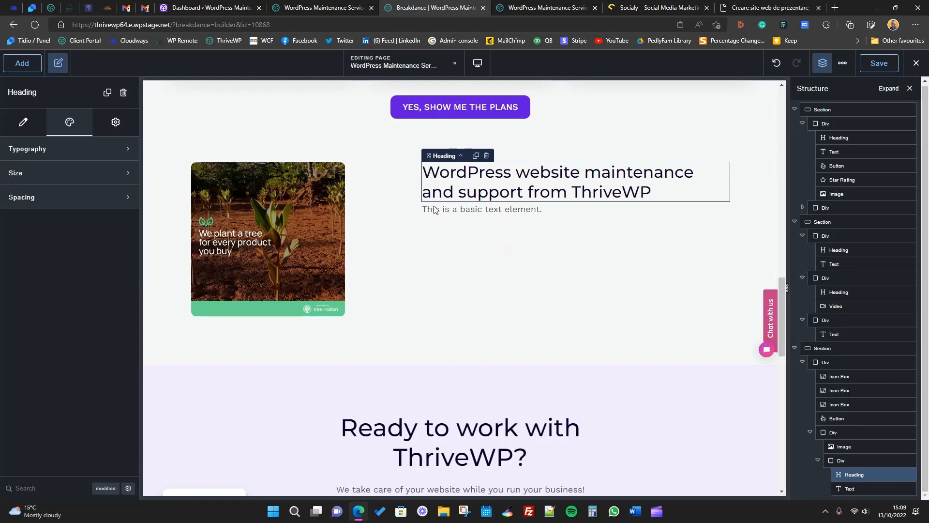
# - Replace the placeholder in the text element under the heading with the copied paragraph beginning "Let ThriveWP the WordPress experts take care of the technical stuff"
pyautogui.click(452, 209)
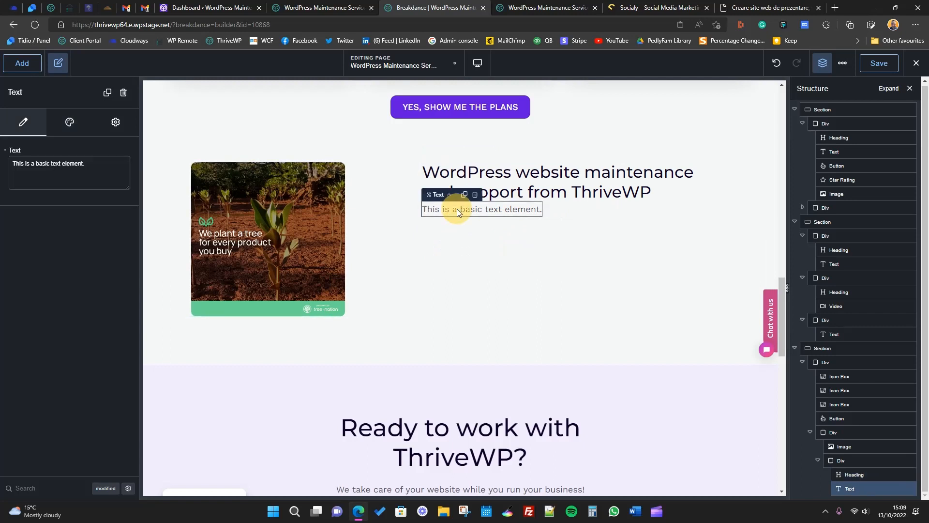
pyautogui.click(517, 191)
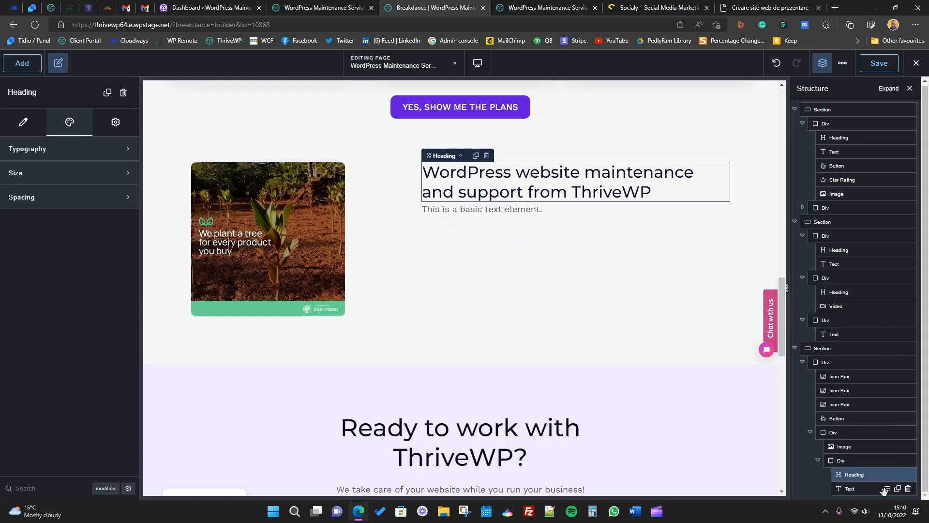
pyautogui.click(491, 212)
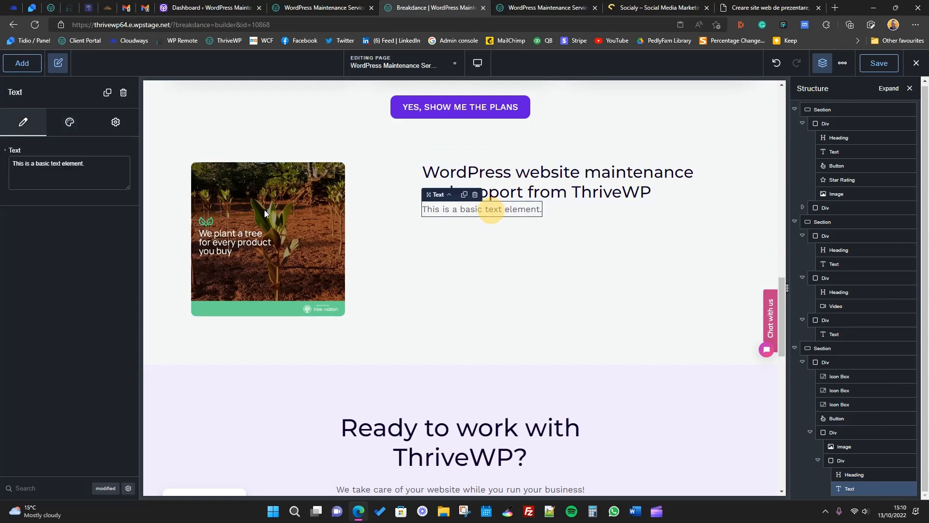
pyautogui.click(91, 170)
pyautogui.hotkey('ctrl', 'a')
pyautogui.hotkey('ctrl', 'v')
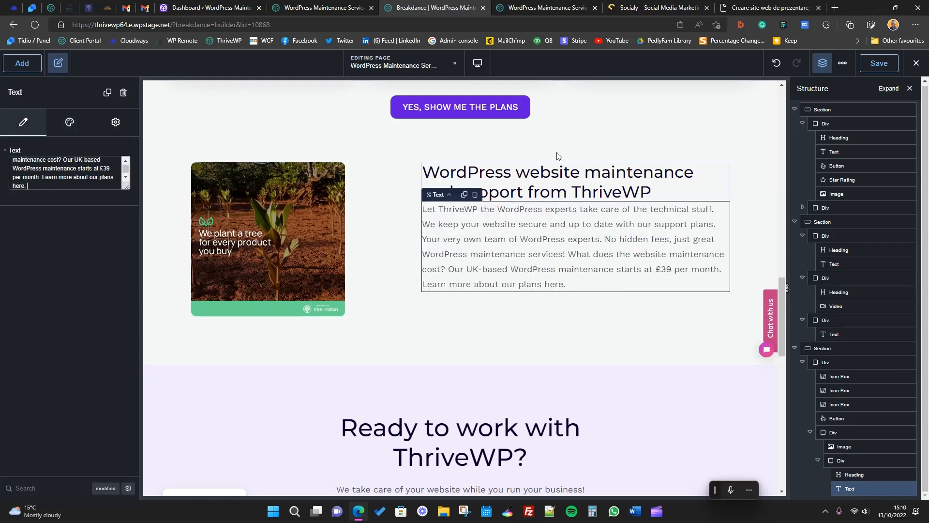
# - Set the horizontal layout's vertical alignment to Middle on the outer Div holding the icon boxes, button and image block
pyautogui.click(578, 146)
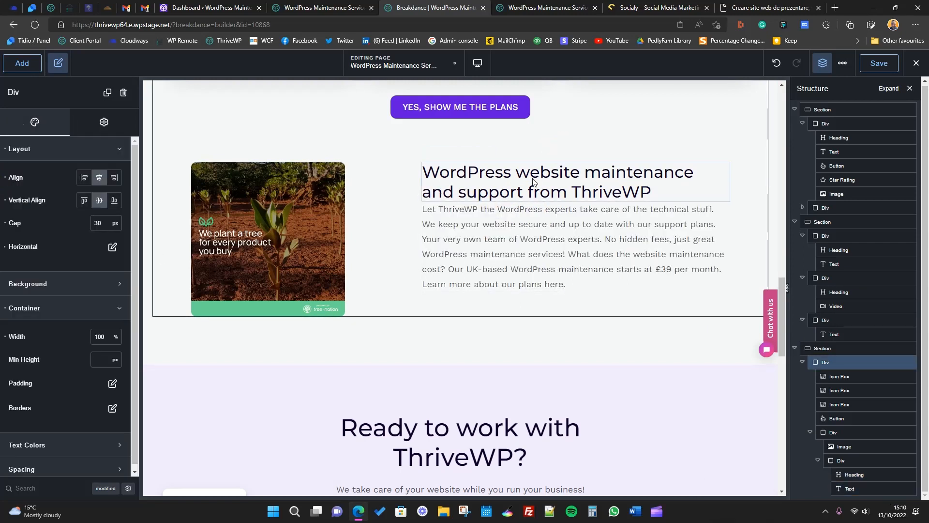
pyautogui.scroll(3, 405, 335)
pyautogui.scroll(-3, 400, 337)
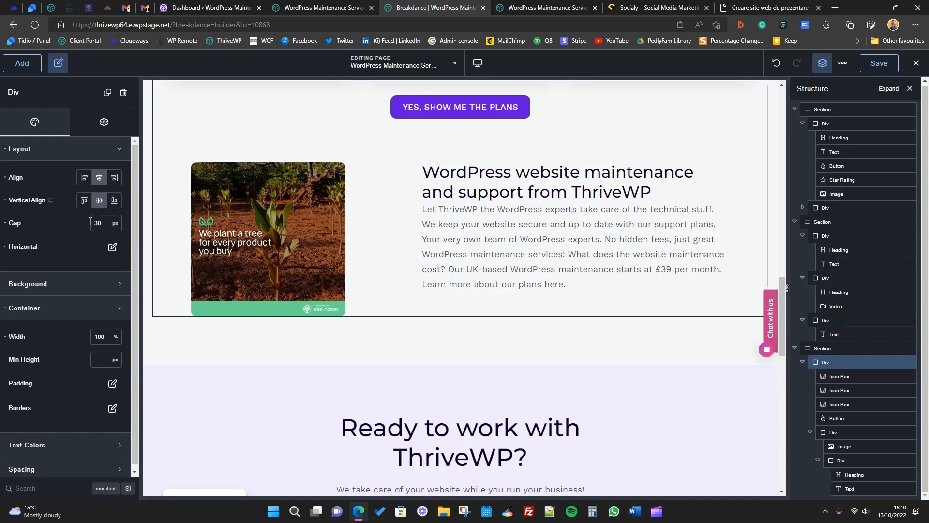
pyautogui.click(112, 248)
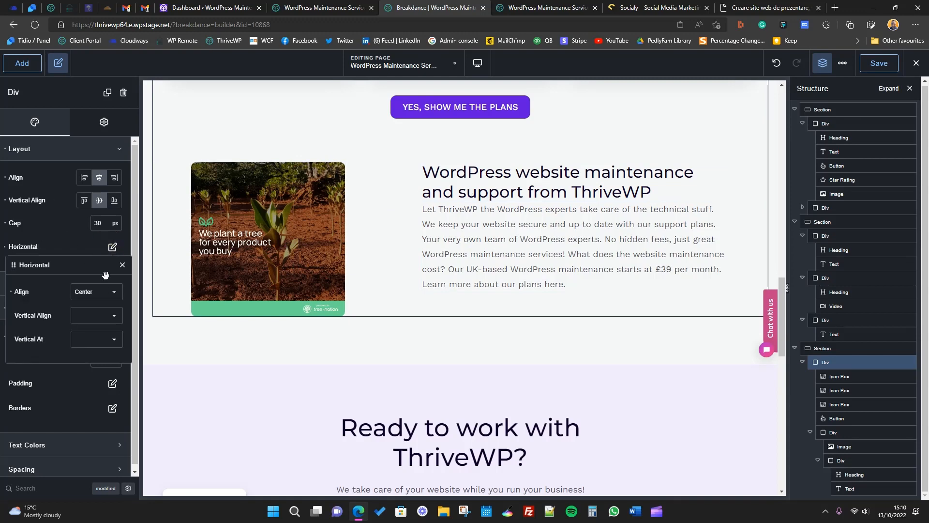
pyautogui.click(99, 318)
pyautogui.click(99, 339)
pyautogui.scroll(4, 436, 456)
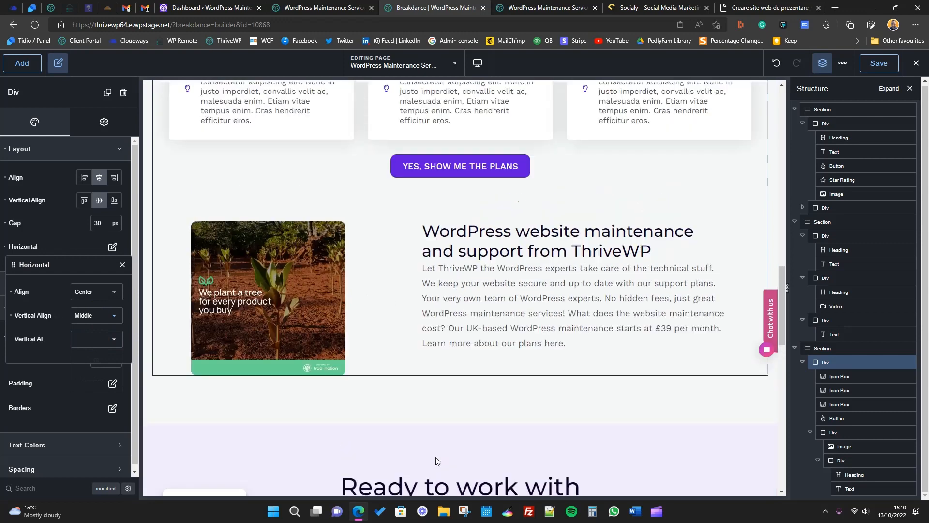
pyautogui.scroll(-3, 709, 462)
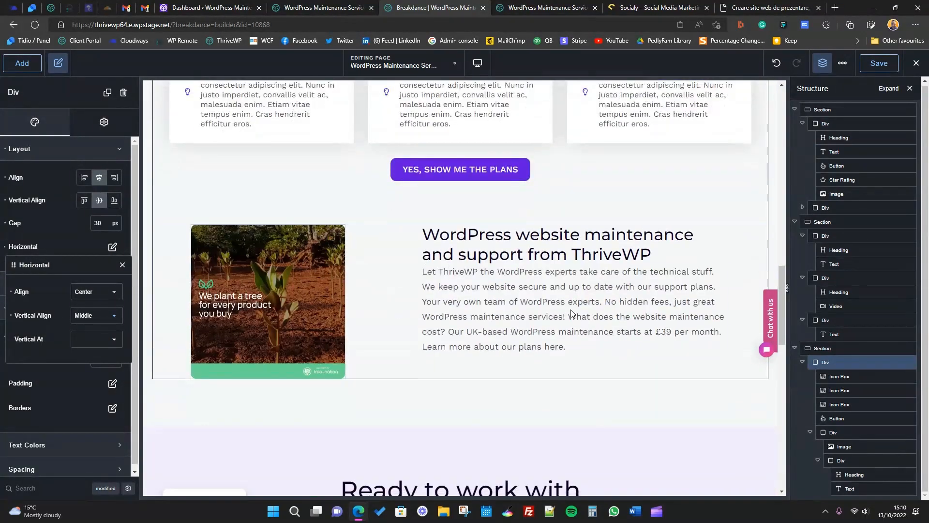
# - Set the horizontal layout's vertical alignment to Middle on the nested Div holding the tree-planting image and text column
pyautogui.click(847, 432)
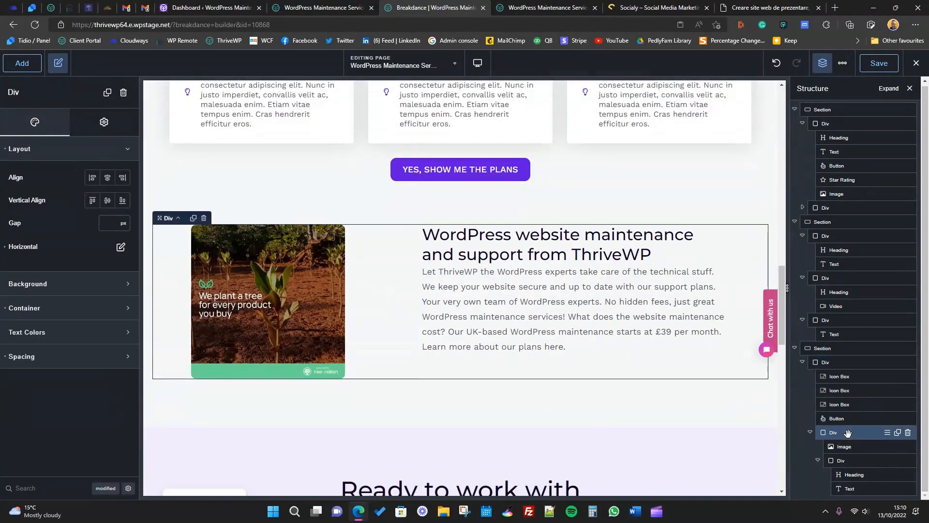
pyautogui.click(121, 248)
pyautogui.click(104, 315)
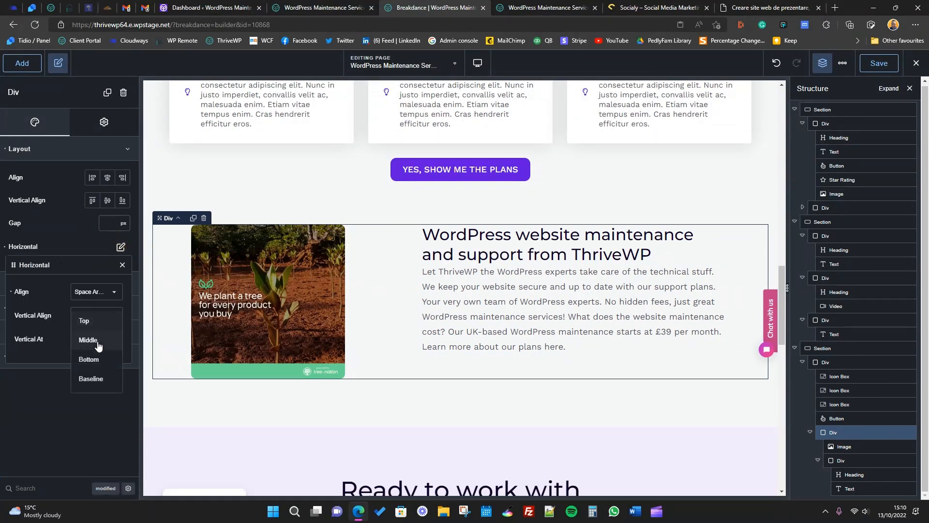
pyautogui.click(96, 344)
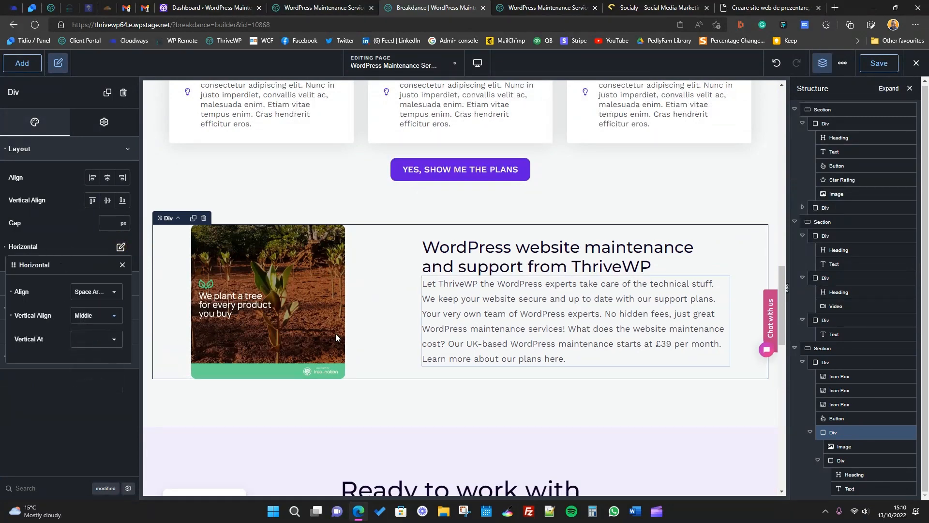
# - Review the page layout at full width with the properties hidden, and compare it with the thrivewp.com page
pyautogui.click(58, 63)
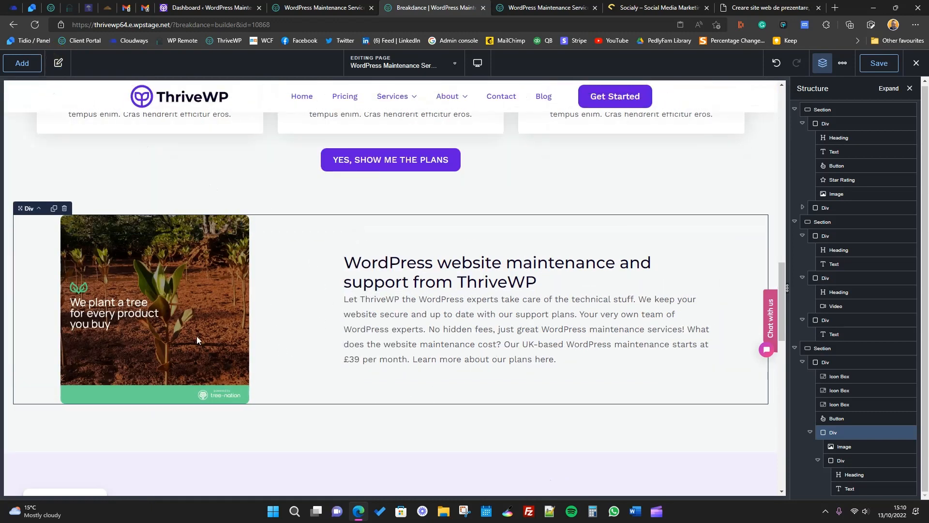
pyautogui.scroll(6, 312, 417)
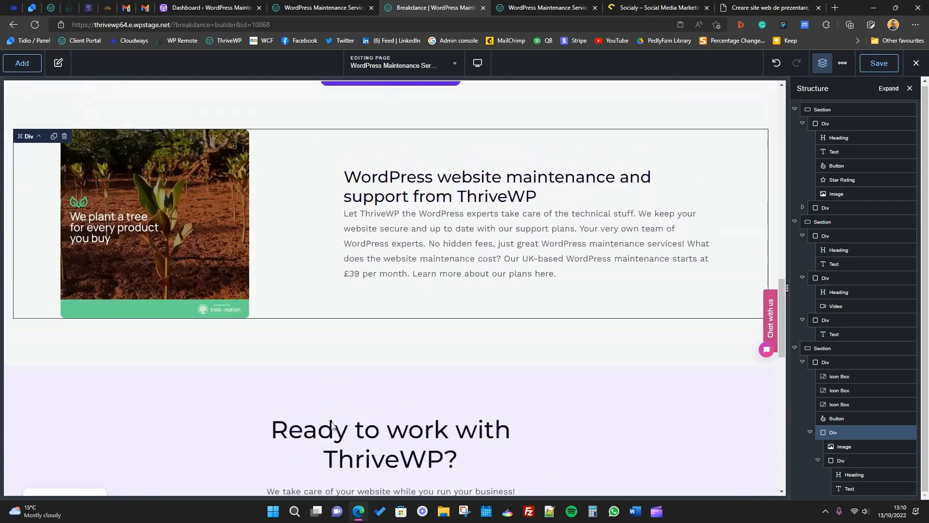
pyautogui.scroll(4, 321, 446)
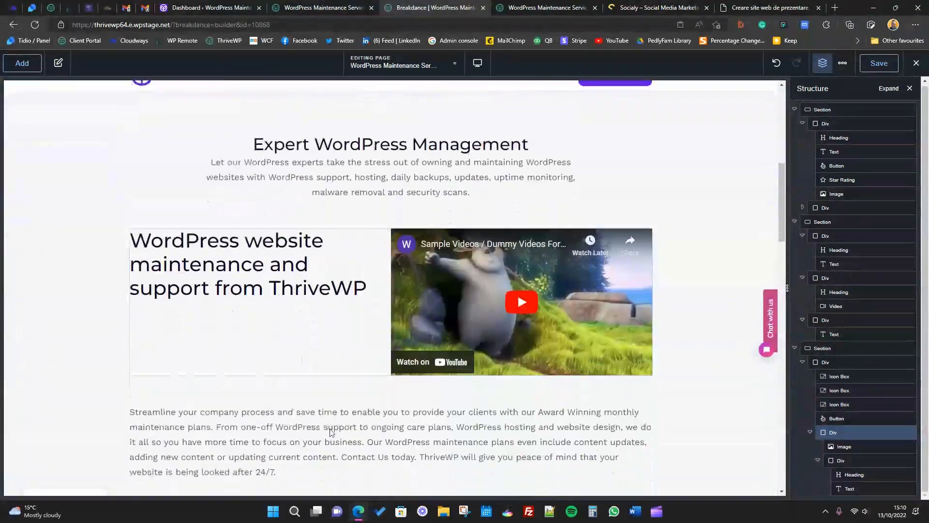
pyautogui.scroll(-9, 332, 416)
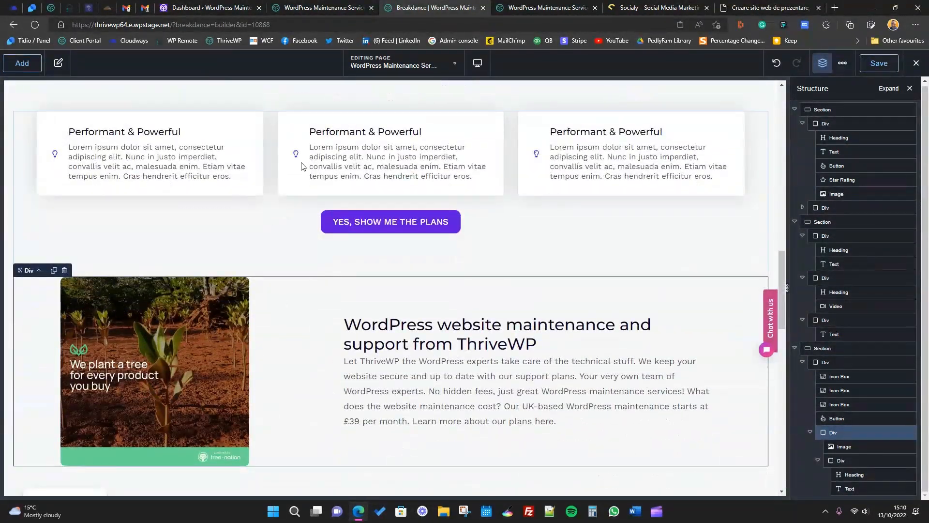
pyautogui.scroll(1, 280, 299)
pyautogui.scroll(-6, 606, 328)
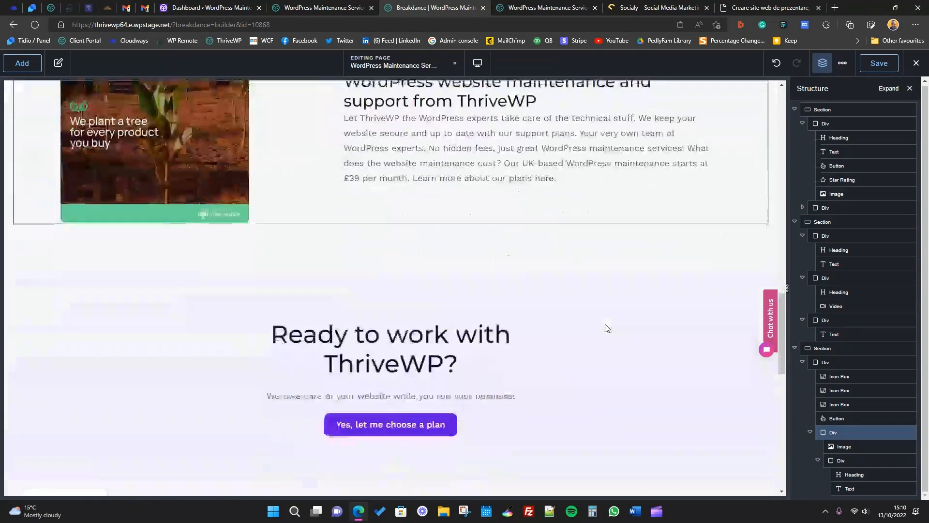
pyautogui.scroll(12, 500, 384)
pyautogui.scroll(-10, 500, 385)
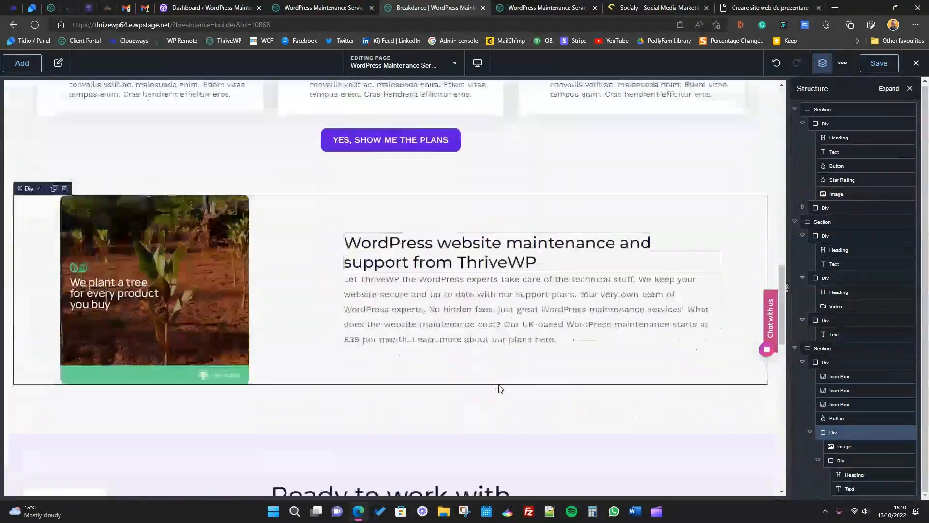
pyautogui.click(320, 4)
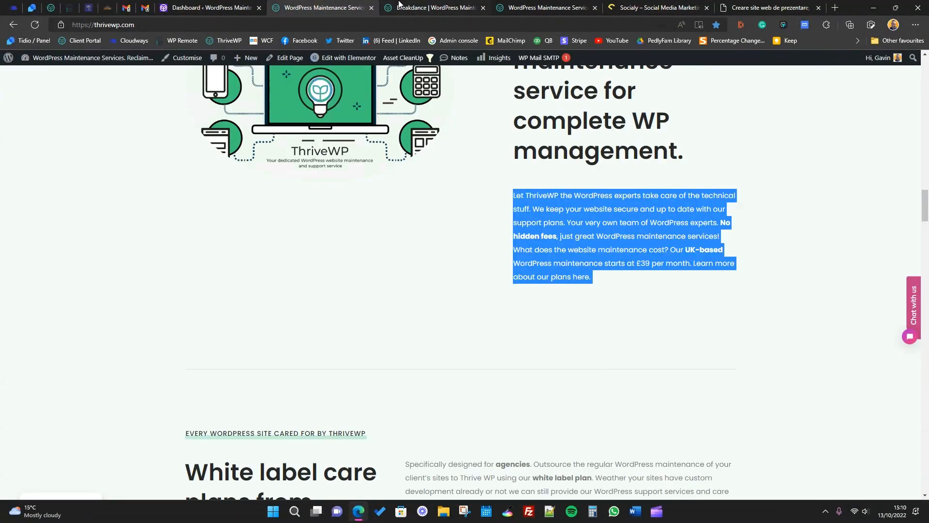
pyautogui.click(400, 5)
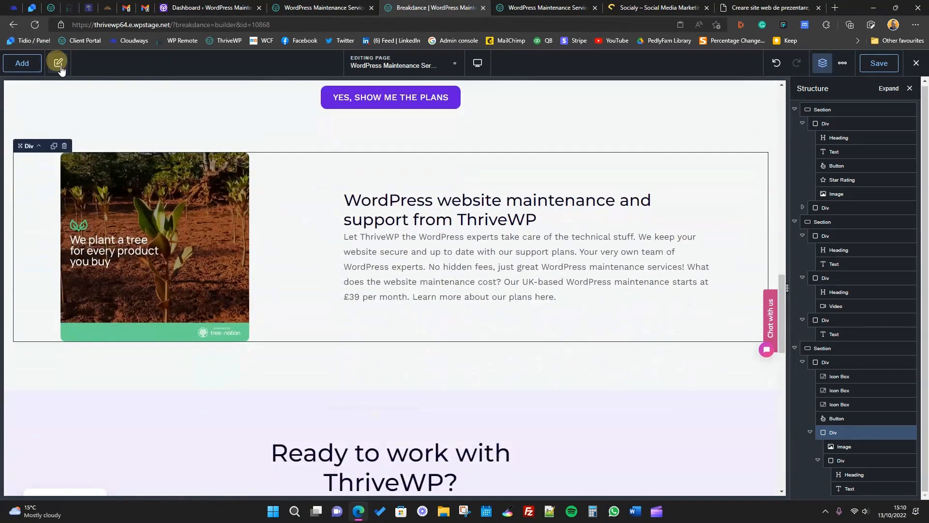
pyautogui.click(58, 62)
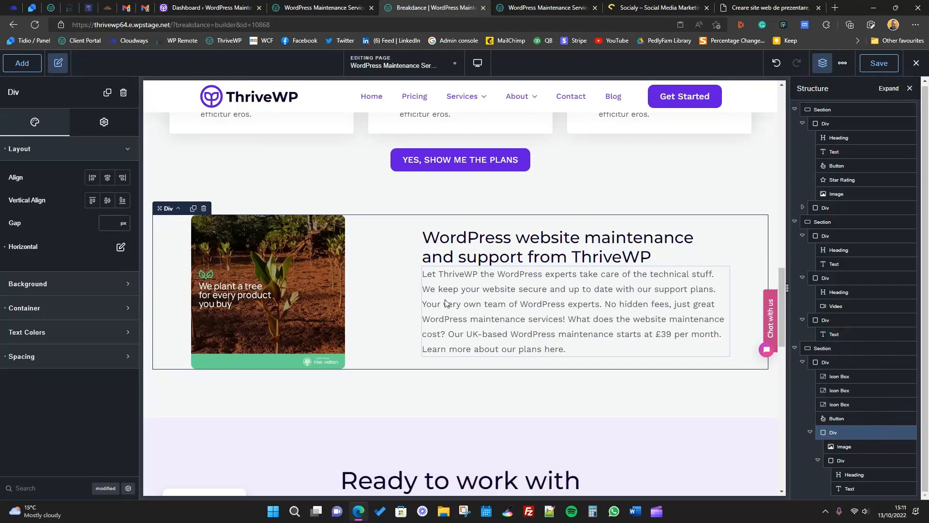
# - Add an empty Section below the section containing the tree-planting image block
pyautogui.click(22, 63)
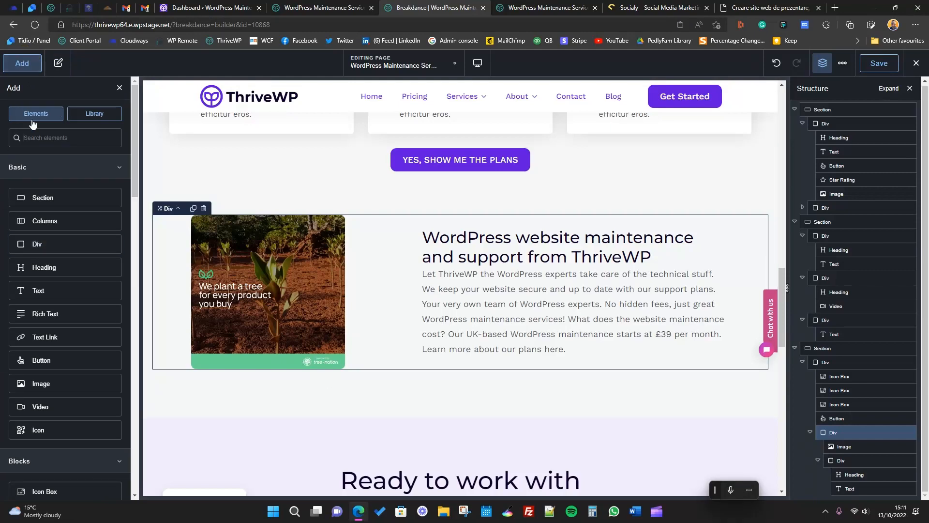
pyautogui.moveTo(30, 199); pyautogui.dragTo(415, 405)
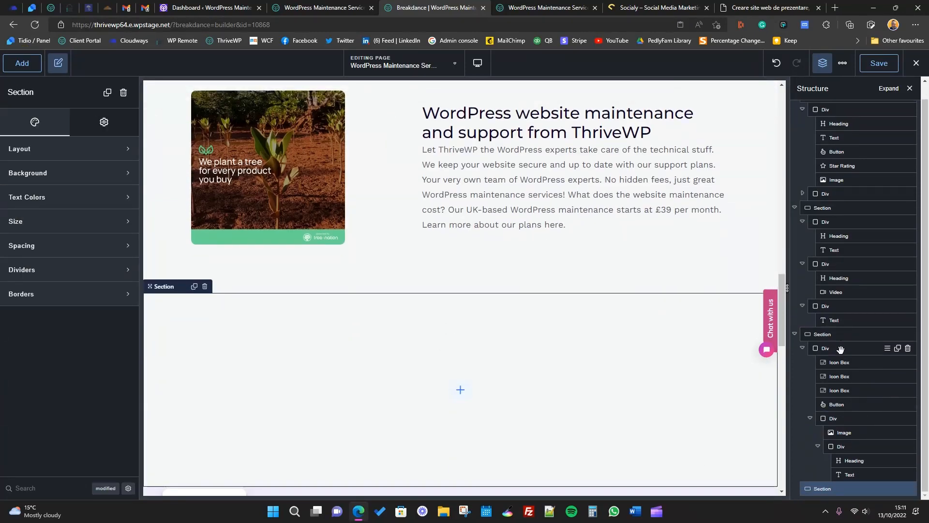
# - Move the whole Div with the icon boxes, button and image block into the new empty Section and check the layout
pyautogui.click(841, 349)
pyautogui.click(803, 348)
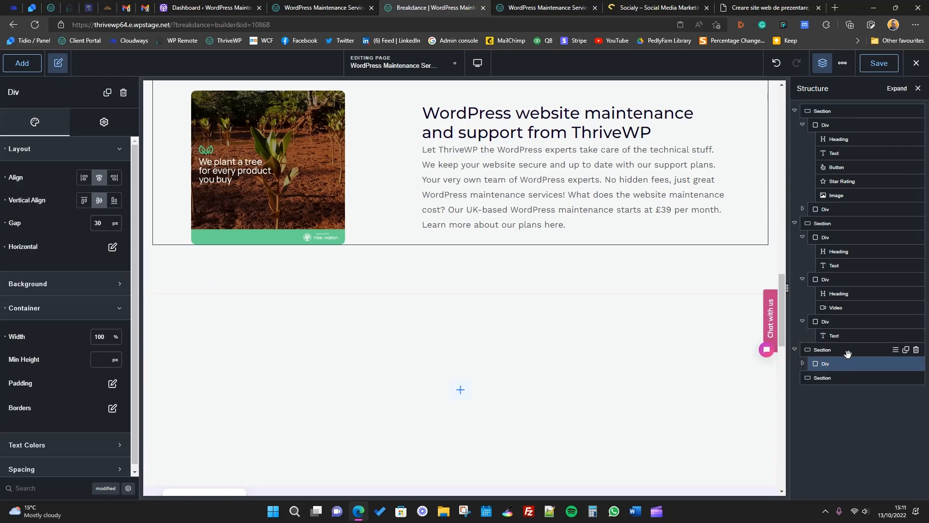
pyautogui.moveTo(845, 363); pyautogui.dragTo(846, 387)
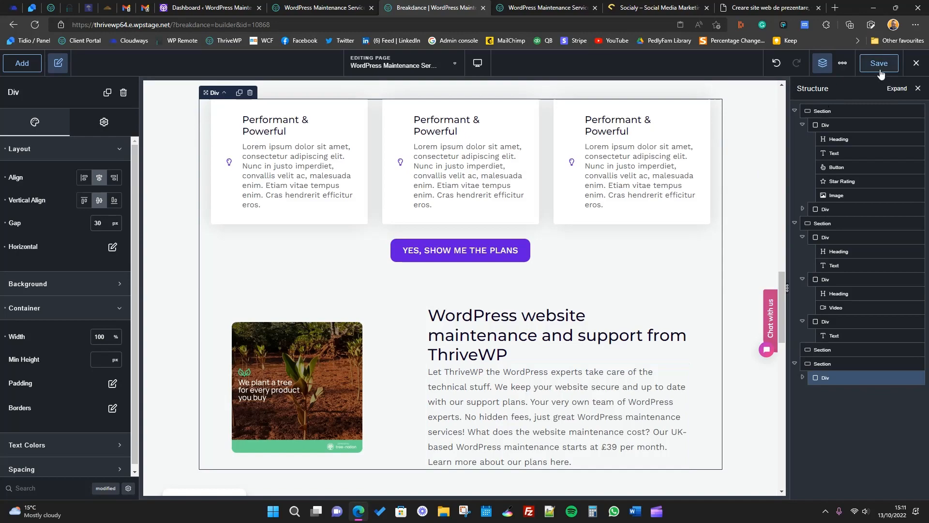
pyautogui.click(58, 63)
pyautogui.scroll(3, 358, 421)
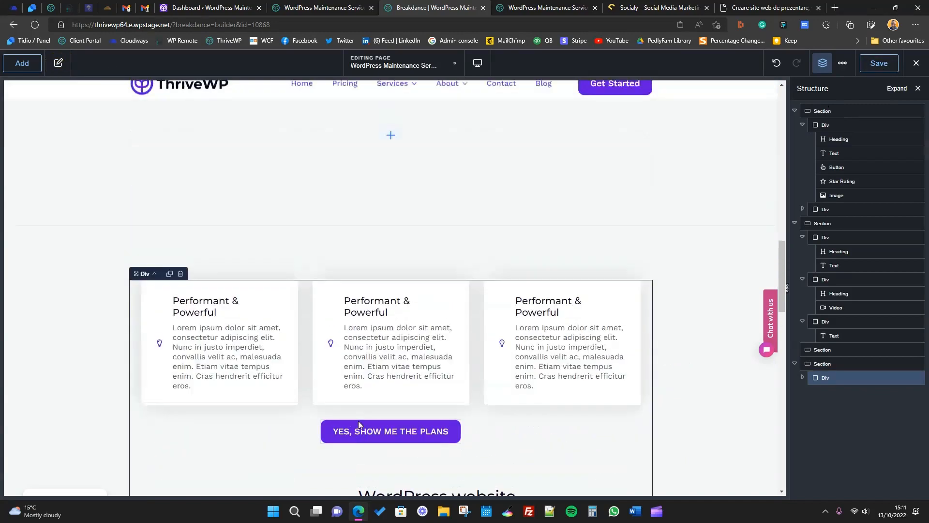
pyautogui.scroll(-3, 358, 424)
pyautogui.scroll(6, 342, 328)
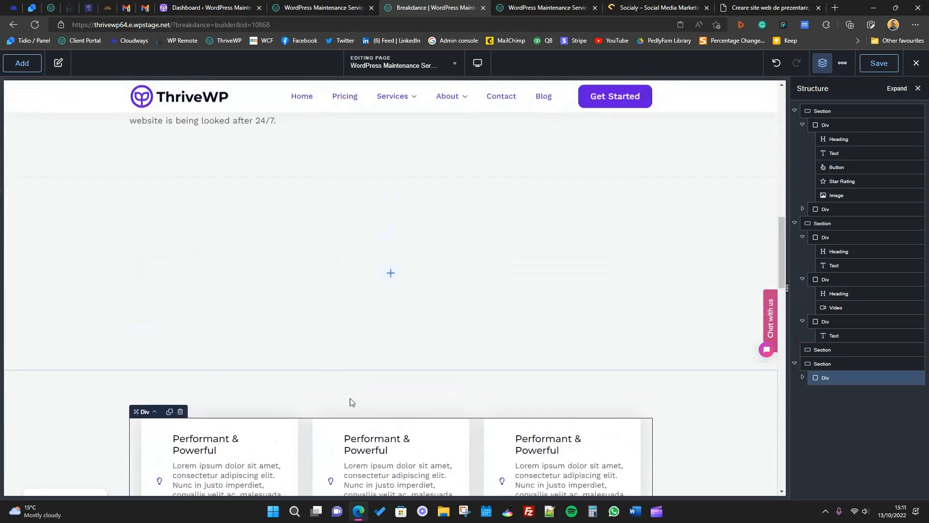
pyautogui.scroll(-5, 350, 398)
pyautogui.scroll(3, 347, 390)
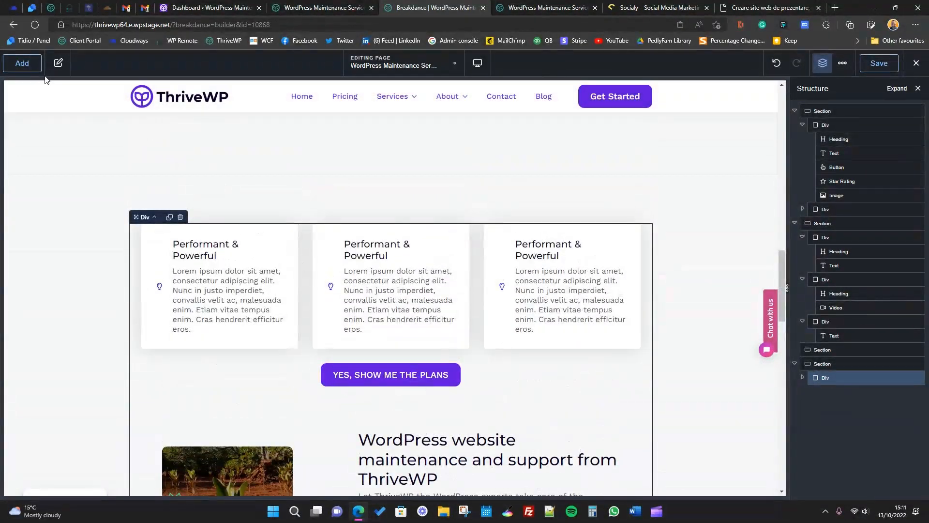
# - Move the Div with the icon boxes, button and image block back into its original Section
pyautogui.click(58, 63)
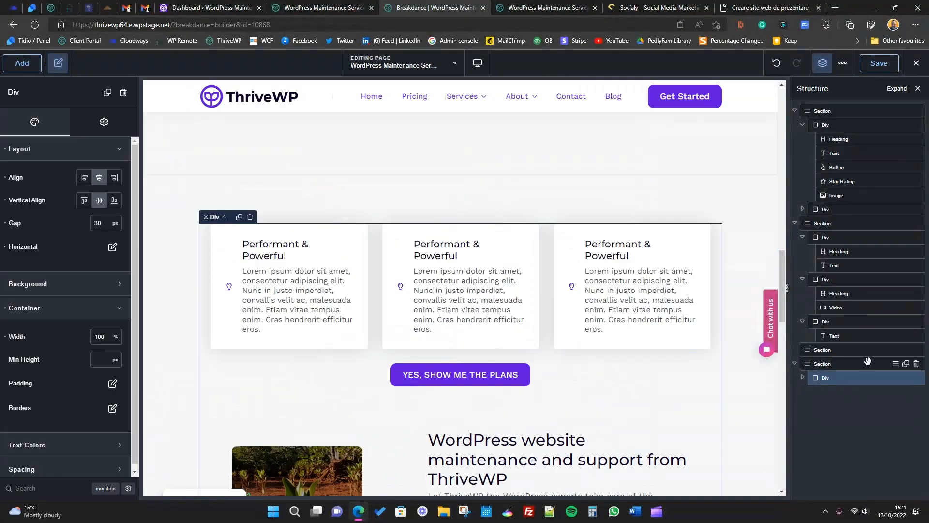
pyautogui.click(803, 377)
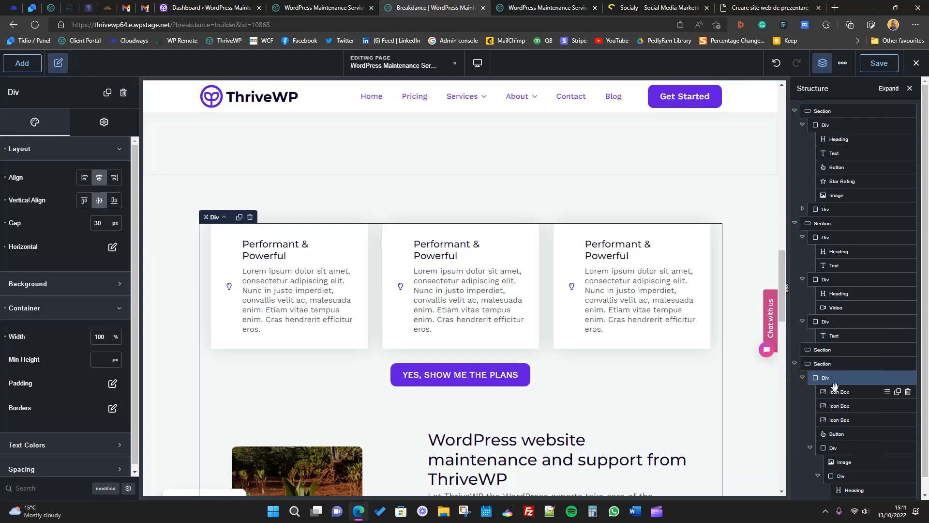
pyautogui.moveTo(835, 380); pyautogui.dragTo(839, 352)
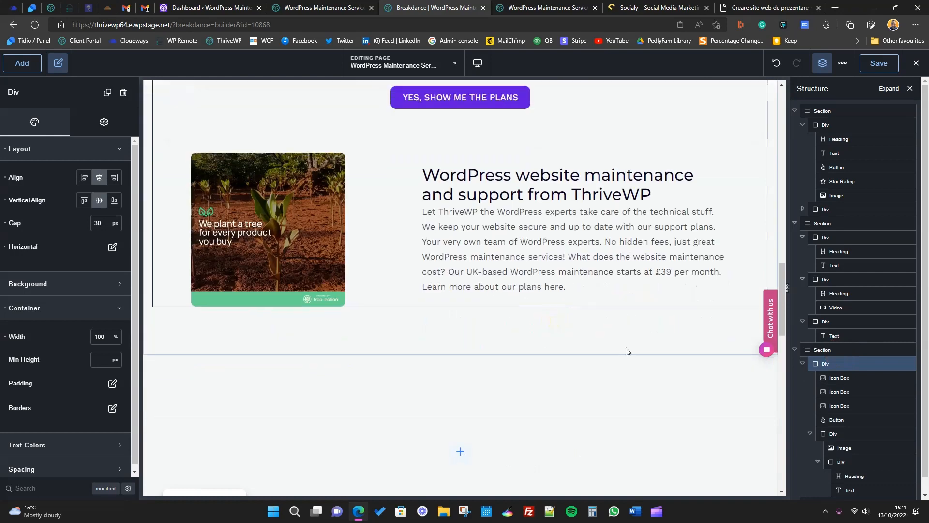
# - Move the inner Div holding the tree-planting image, heading and text into the empty Section below
pyautogui.click(842, 419)
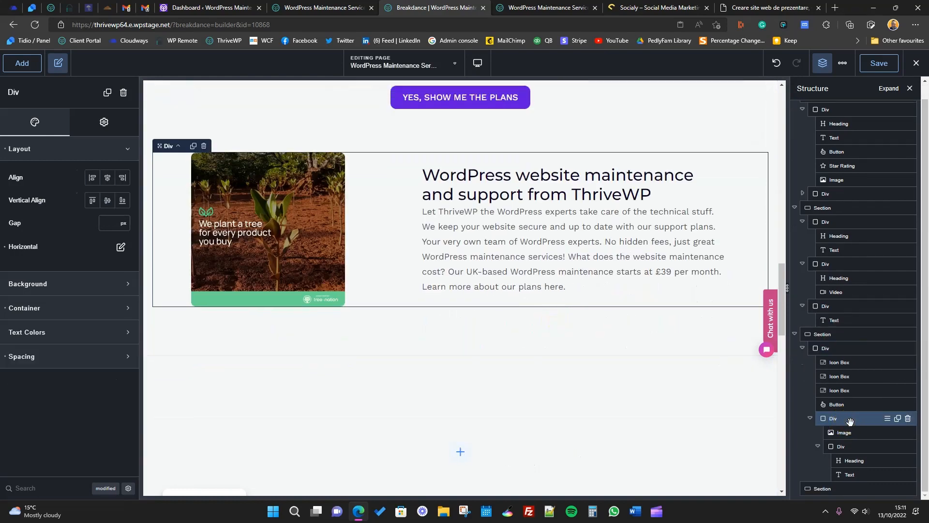
pyautogui.moveTo(847, 422); pyautogui.dragTo(841, 489)
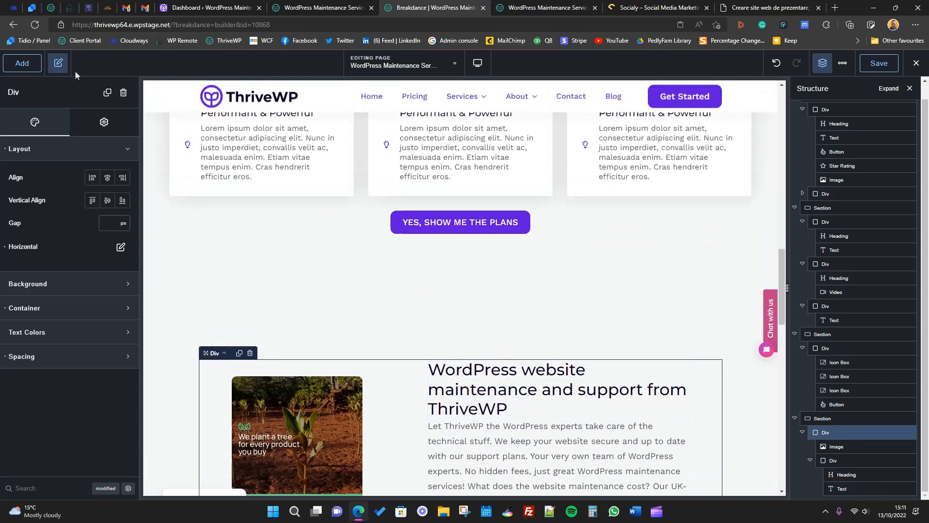
# - Review the spacing and width of the page's sections, with the element properties hidden and shown, from the hero down to the footer
pyautogui.click(58, 63)
pyautogui.scroll(2, 379, 454)
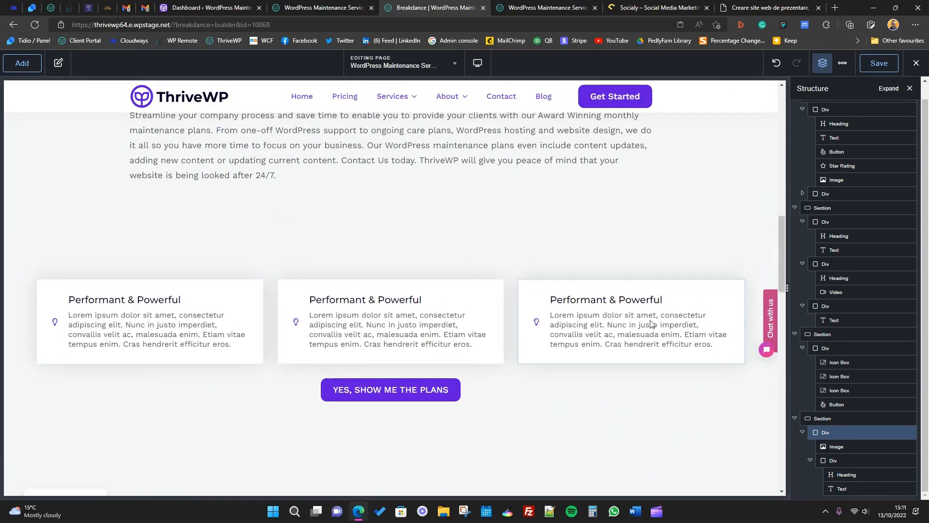
pyautogui.scroll(-4, 183, 468)
pyautogui.scroll(-2, 183, 468)
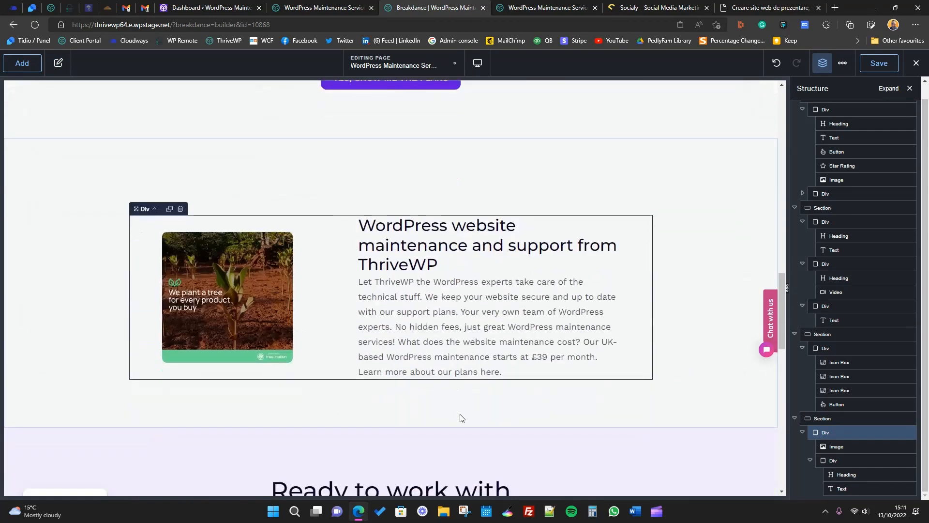
pyautogui.scroll(3, 324, 445)
pyautogui.scroll(-2, 329, 452)
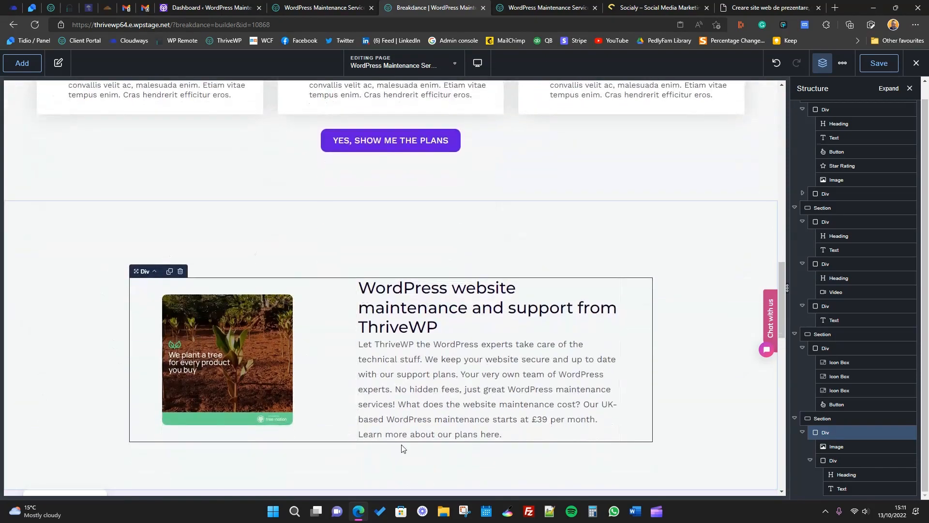
pyautogui.scroll(-4, 428, 427)
pyautogui.scroll(10, 434, 429)
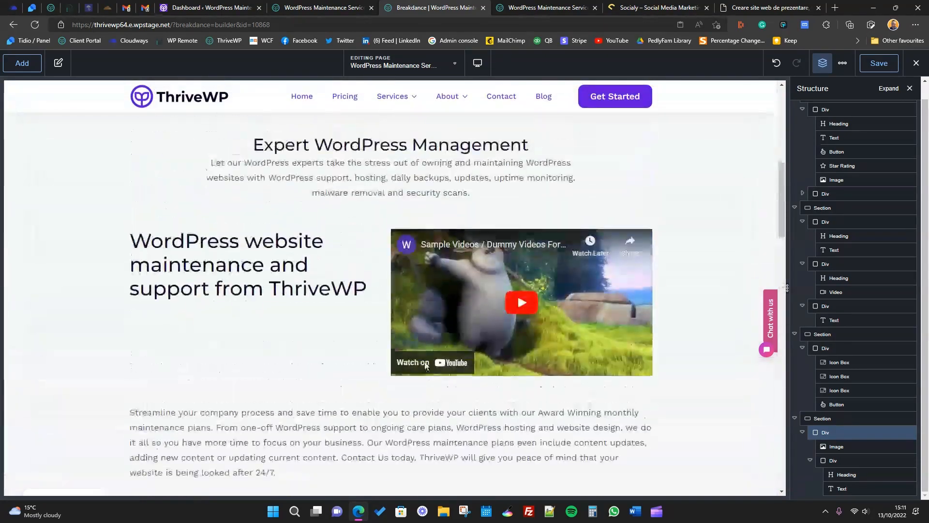
pyautogui.scroll(2, 364, 417)
pyautogui.scroll(-10, 373, 411)
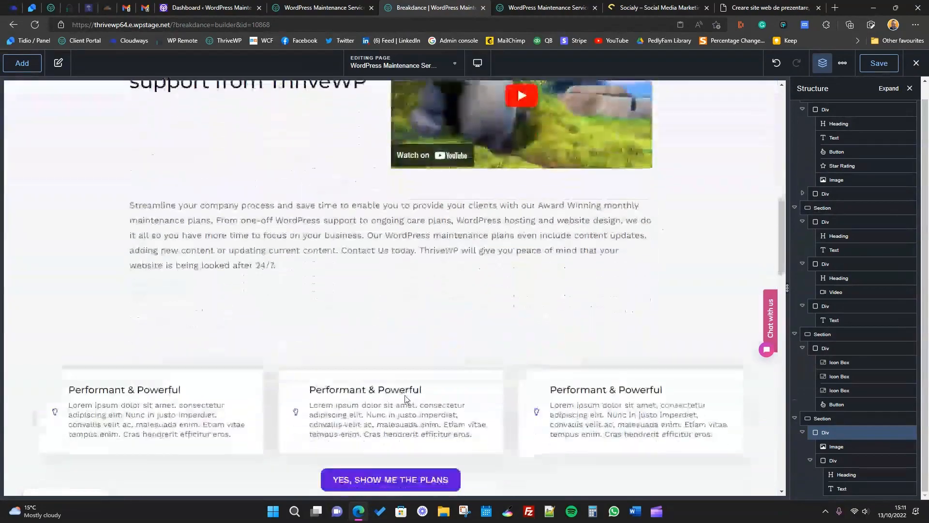
pyautogui.scroll(7, 373, 411)
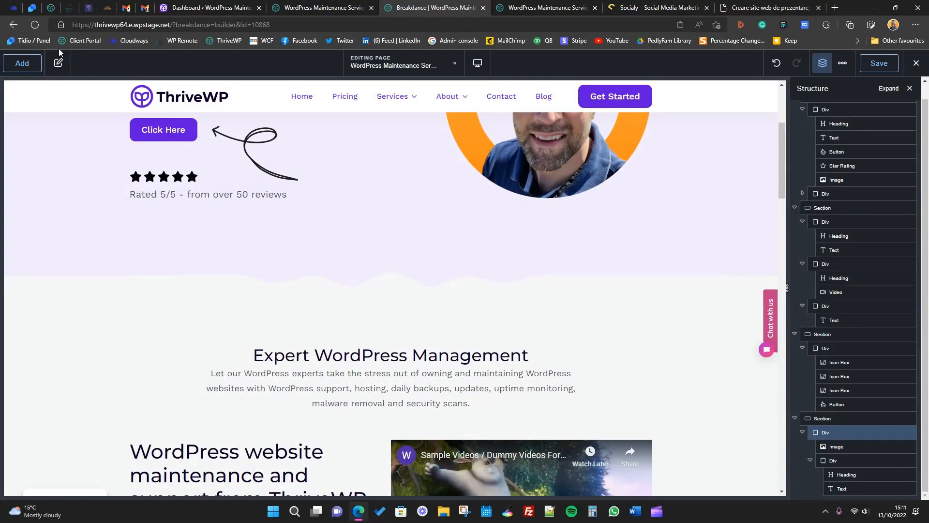
pyautogui.click(58, 63)
pyautogui.scroll(-12, 443, 368)
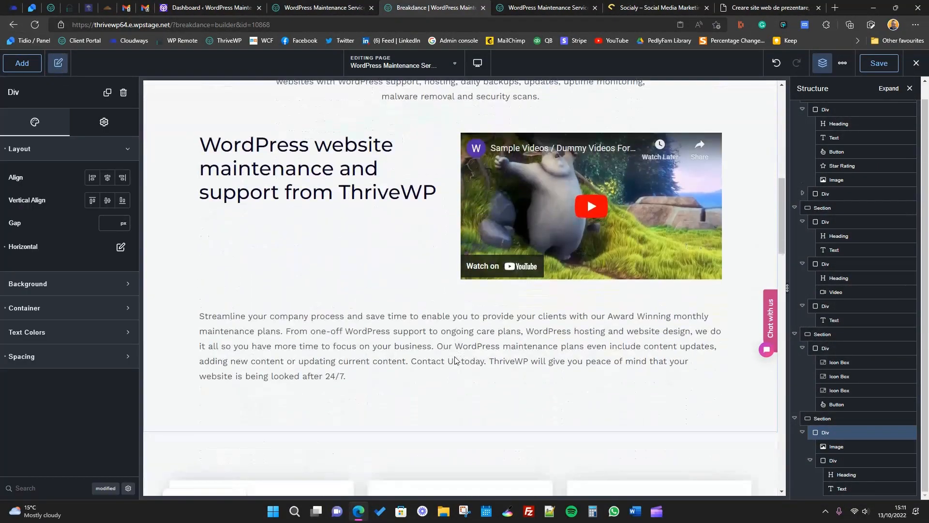
pyautogui.scroll(-5, 459, 358)
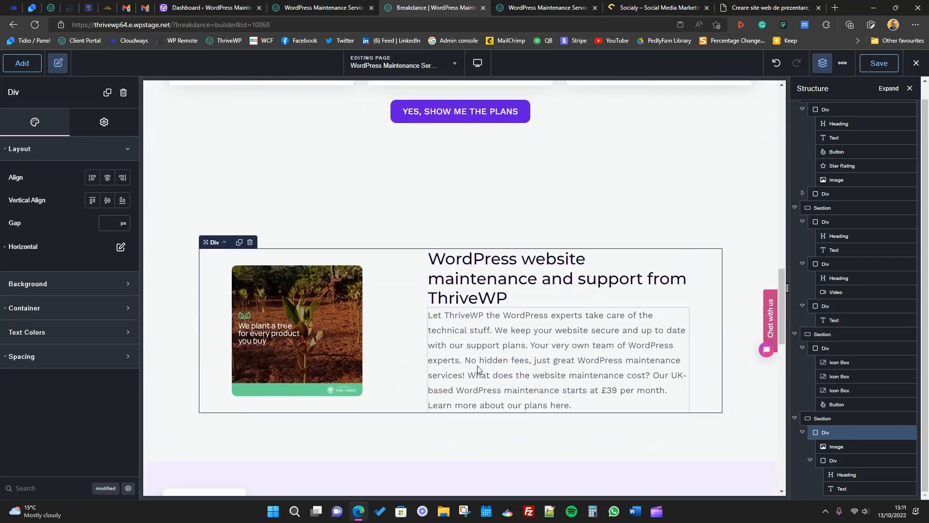
pyautogui.scroll(-3, 467, 338)
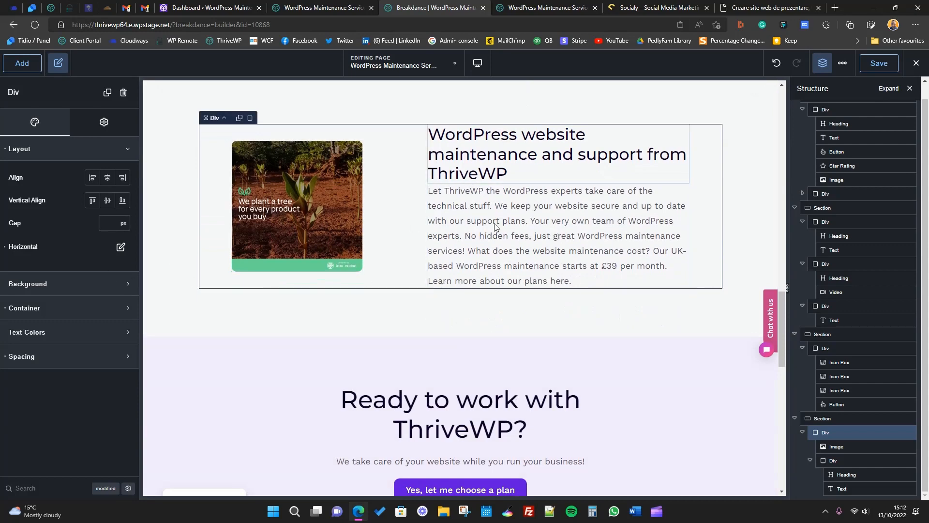
pyautogui.scroll(-3, 412, 400)
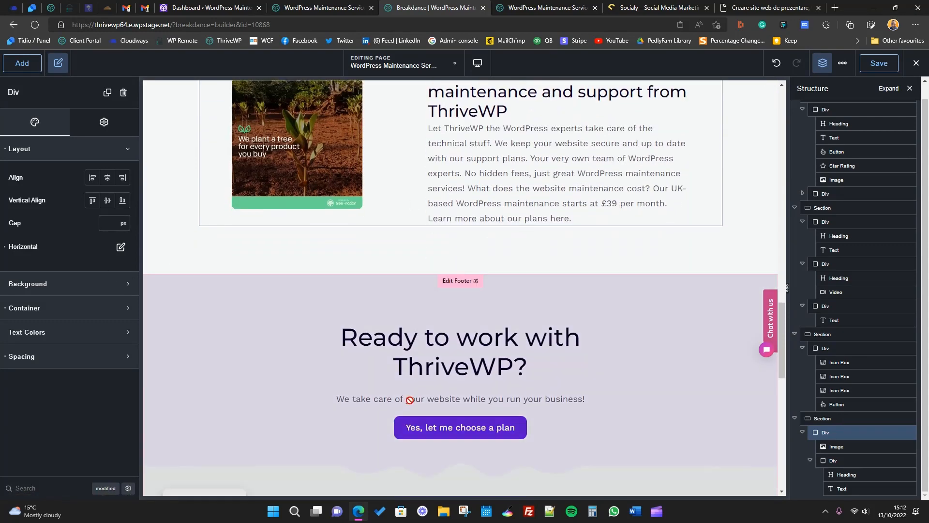
pyautogui.scroll(2, 445, 409)
# - Switch to the thrivewp.com page, examine its remaining sections down to the footer, and return to the Breakdance builder
pyautogui.click(307, 9)
pyautogui.scroll(-7, 433, 256)
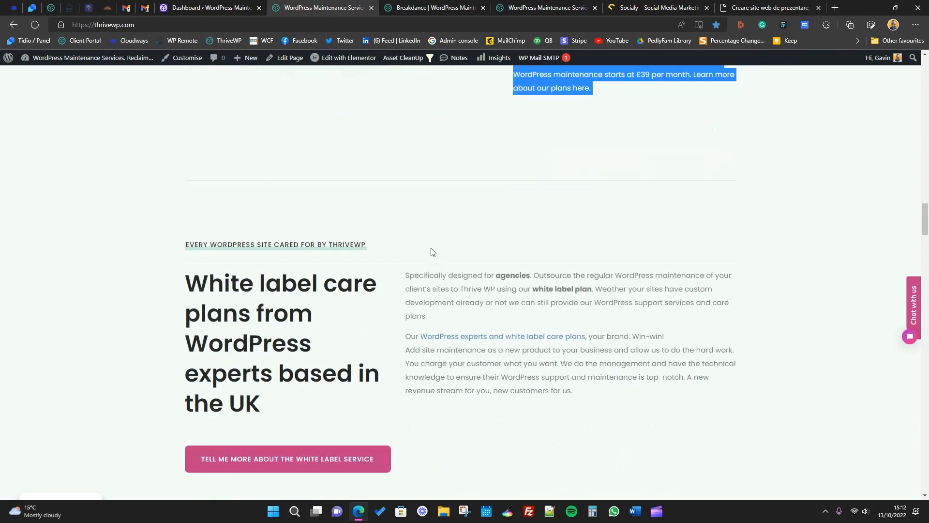
pyautogui.scroll(-12, 465, 290)
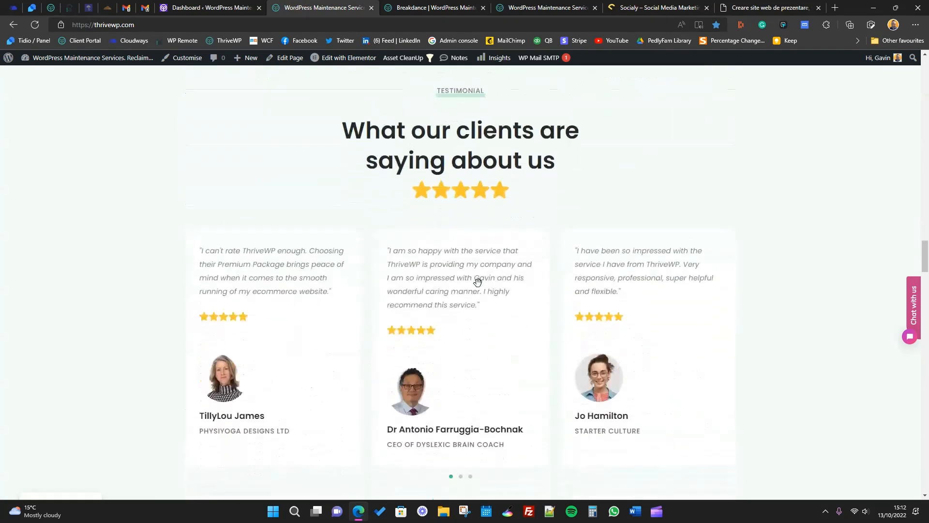
pyautogui.scroll(-3, 484, 288)
pyautogui.scroll(7, 484, 284)
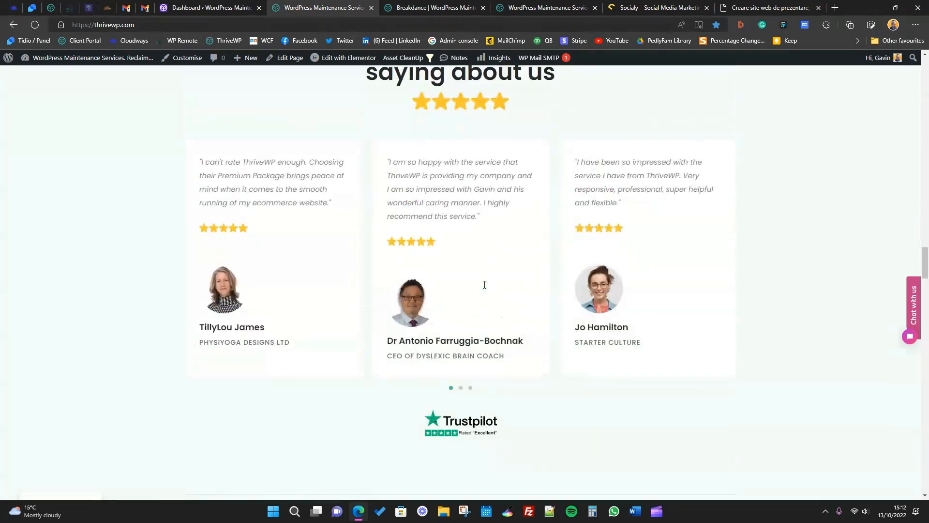
pyautogui.scroll(-8, 462, 220)
pyautogui.scroll(-18, 461, 223)
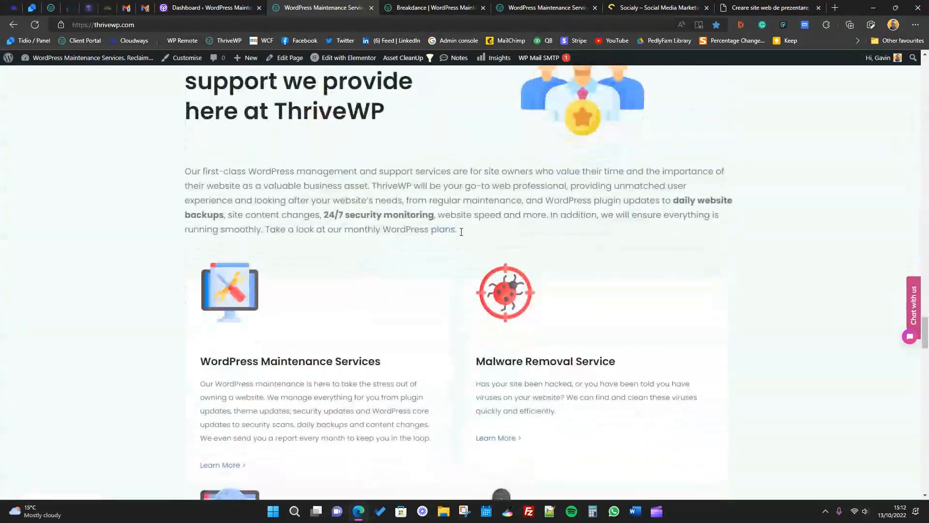
pyautogui.scroll(-15, 461, 235)
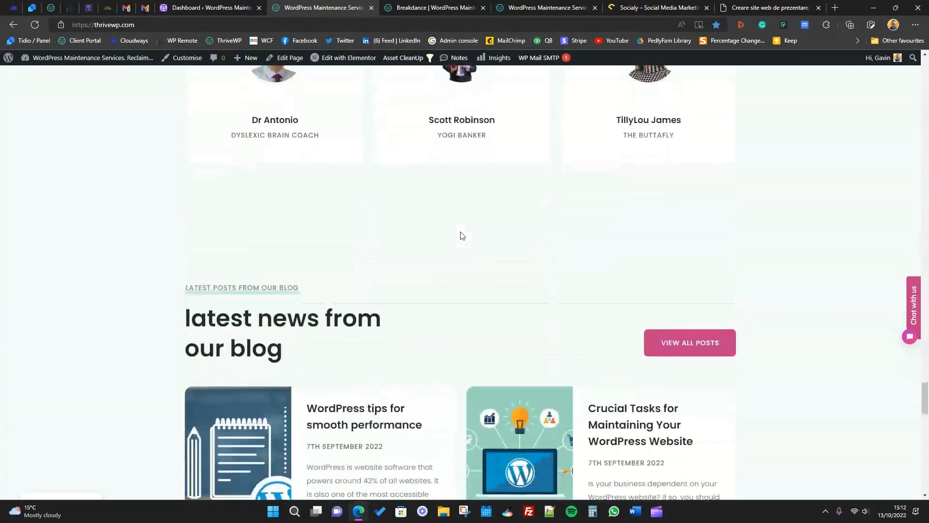
pyautogui.scroll(-5, 444, 300)
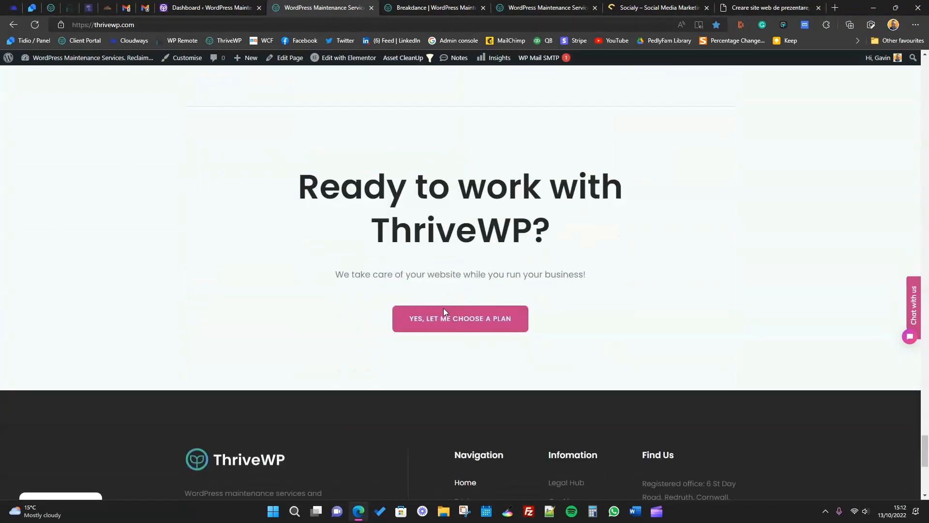
pyautogui.scroll(10, 445, 302)
pyautogui.scroll(-5, 447, 297)
pyautogui.click(435, 7)
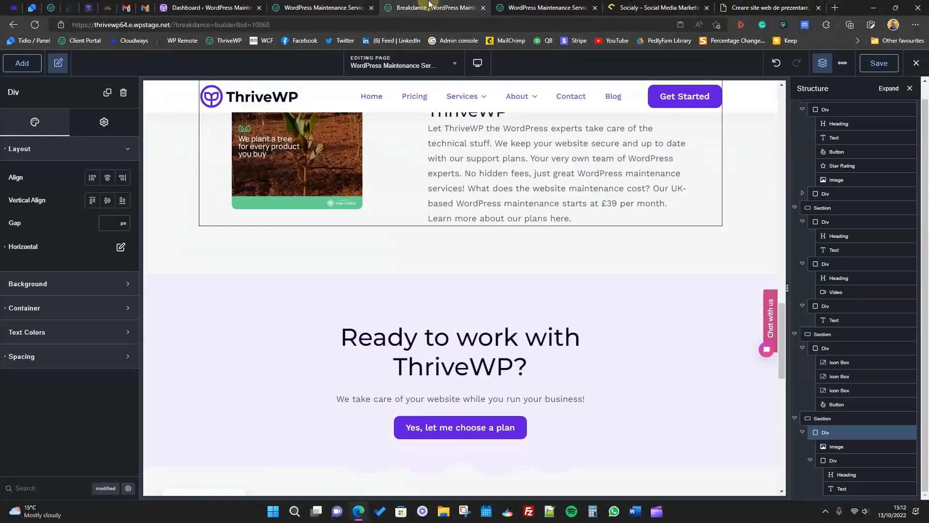
# - Try a Post List element below the image-and-text Div in the last Section, and delete it
pyautogui.scroll(5, 478, 354)
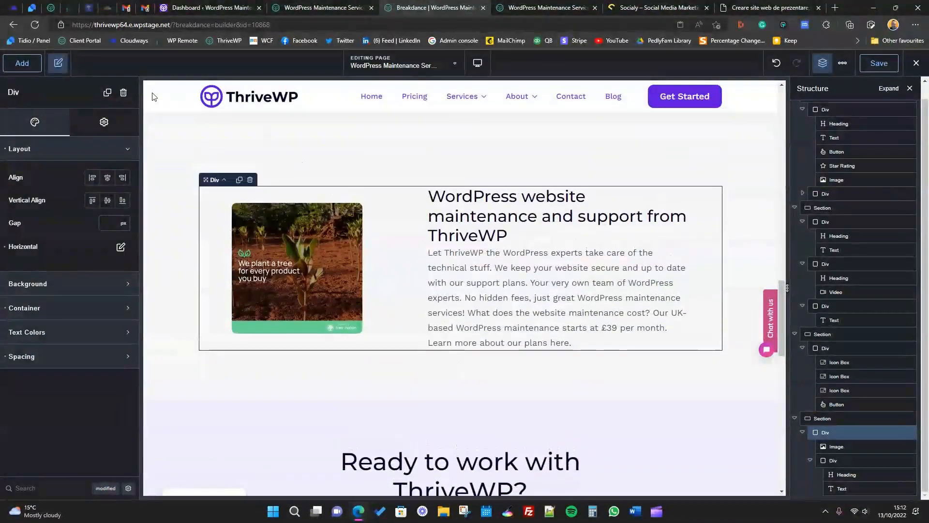
pyautogui.click(21, 63)
pyautogui.write('post')
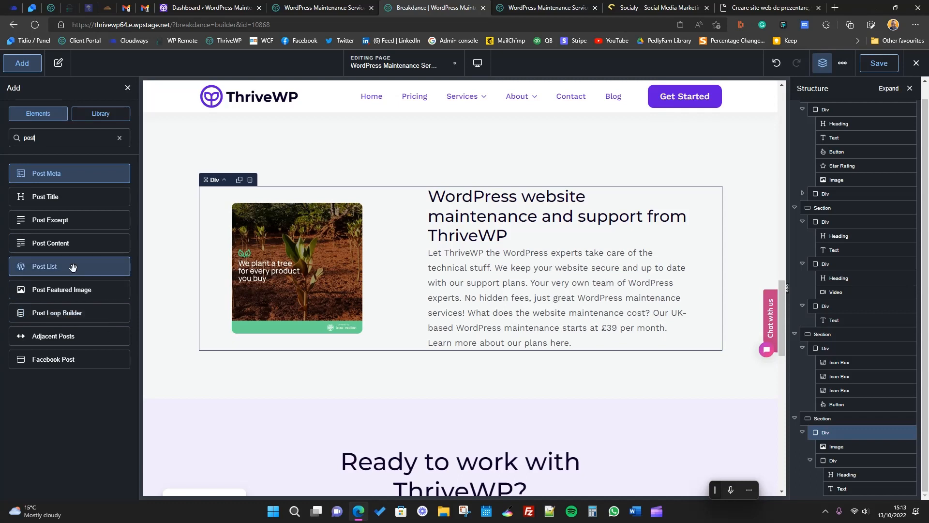
pyautogui.moveTo(73, 267); pyautogui.dragTo(371, 386)
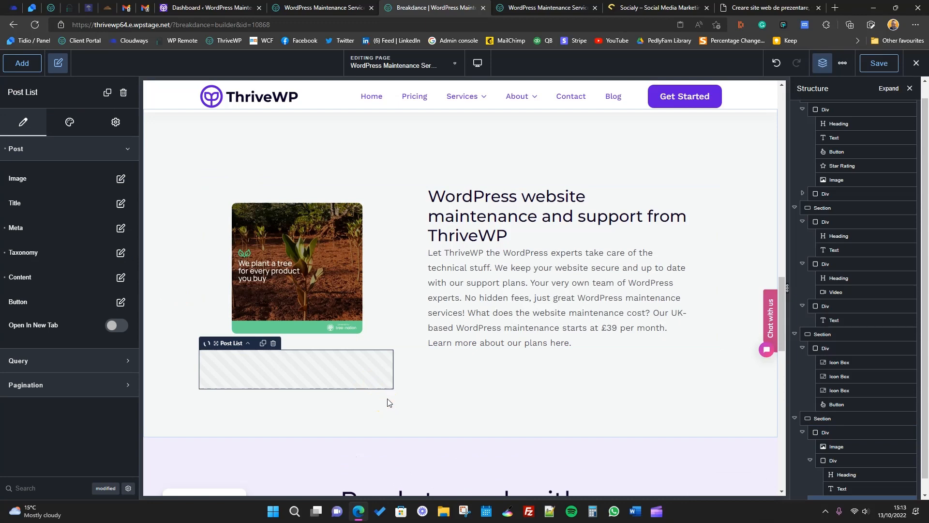
pyautogui.scroll(-3, 501, 315)
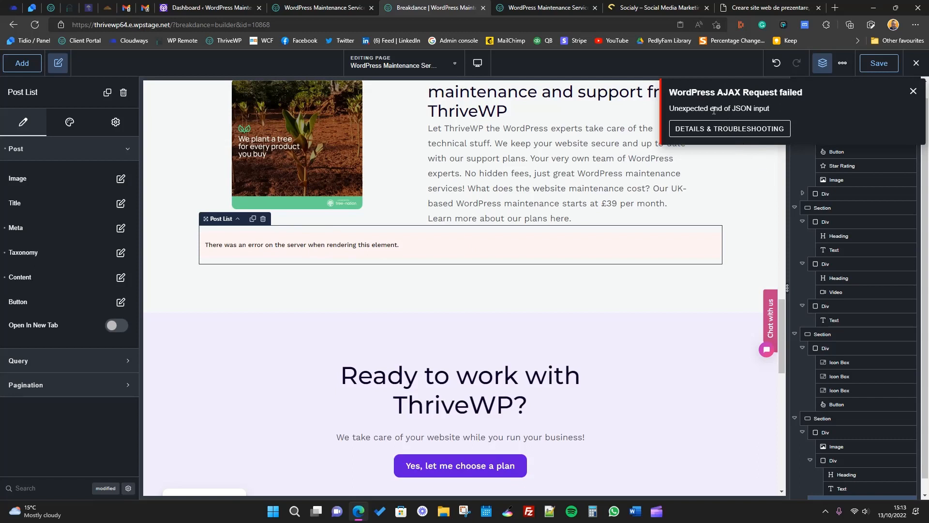
pyautogui.click(913, 91)
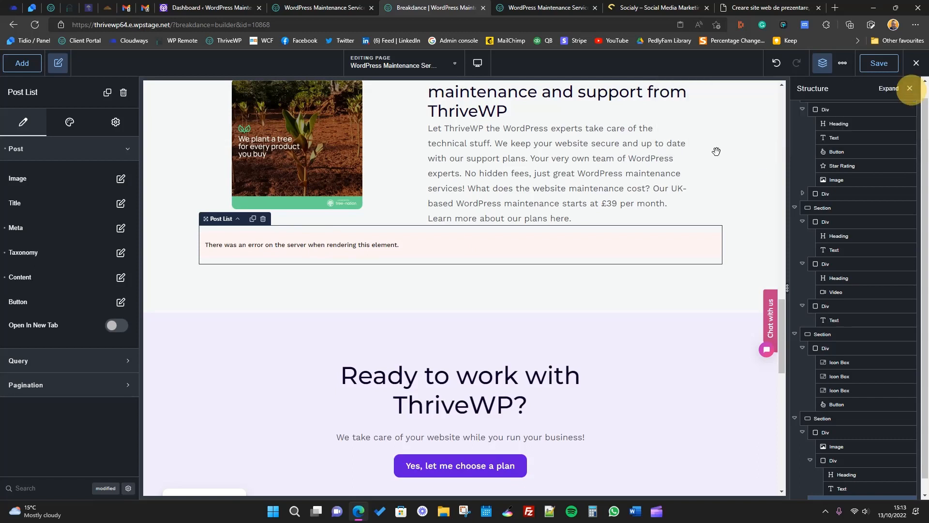
pyautogui.click(263, 219)
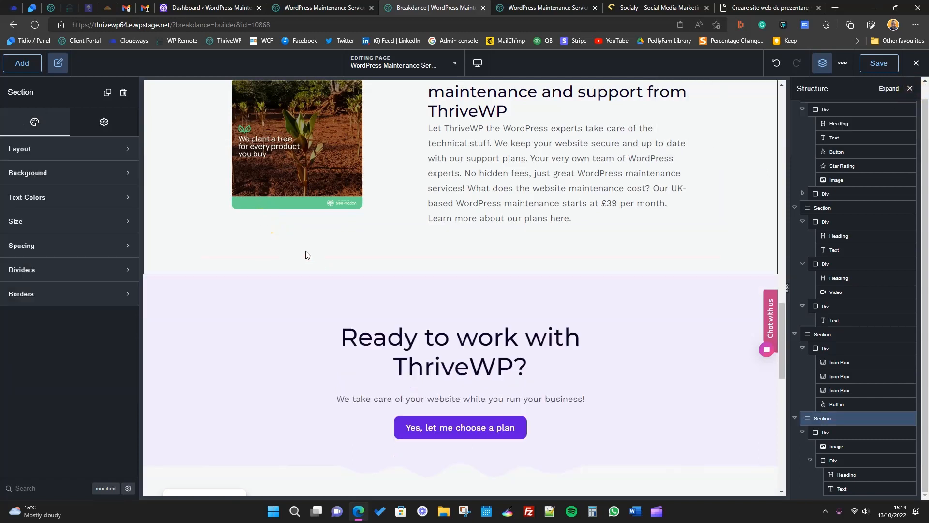
# - Search the elements for "blog" and "post", retry the Post List below the image-and-text Div, and remove it again
pyautogui.click(26, 68)
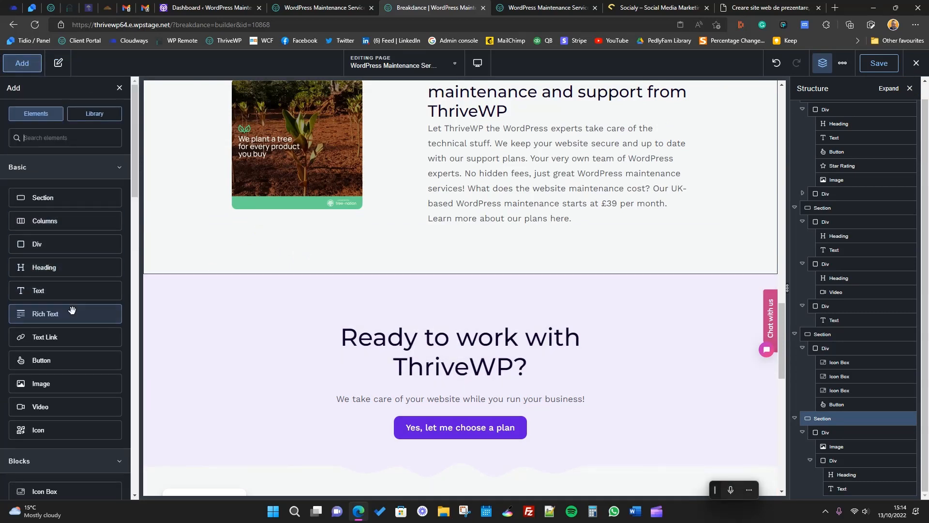
pyautogui.write('pos')
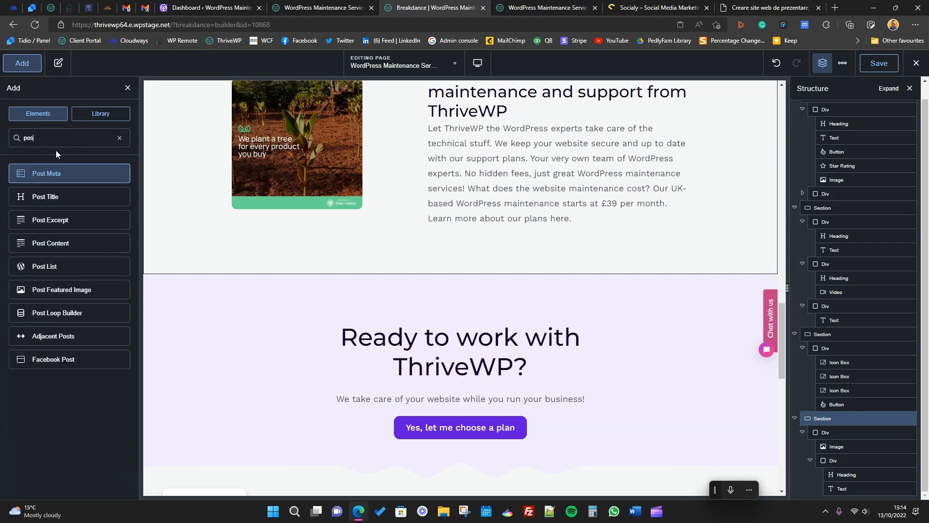
pyautogui.write('t')
pyautogui.press('BackSpace')
pyautogui.press('BackSpace')
pyautogui.press('BackSpace')
pyautogui.press('BackSpace')
pyautogui.write('blog')
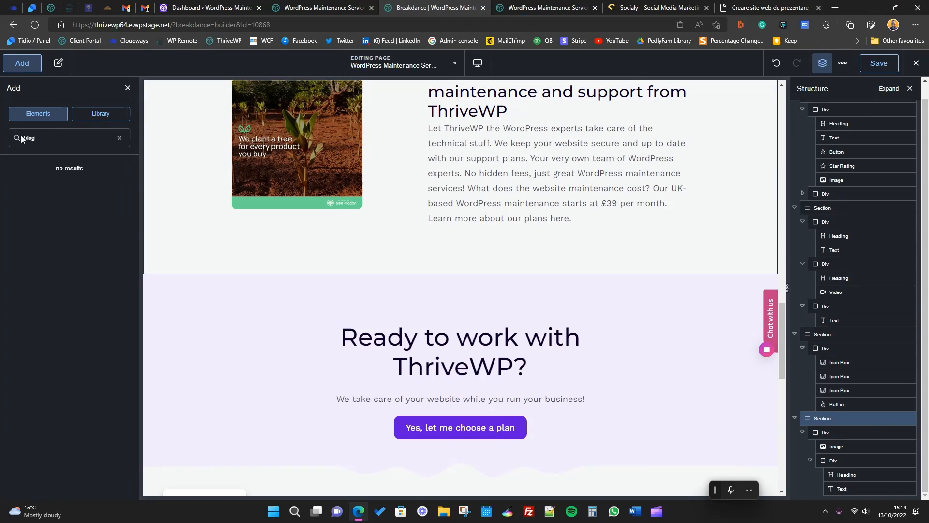
pyautogui.hotkey('ctrl', 'a')
pyautogui.write('post')
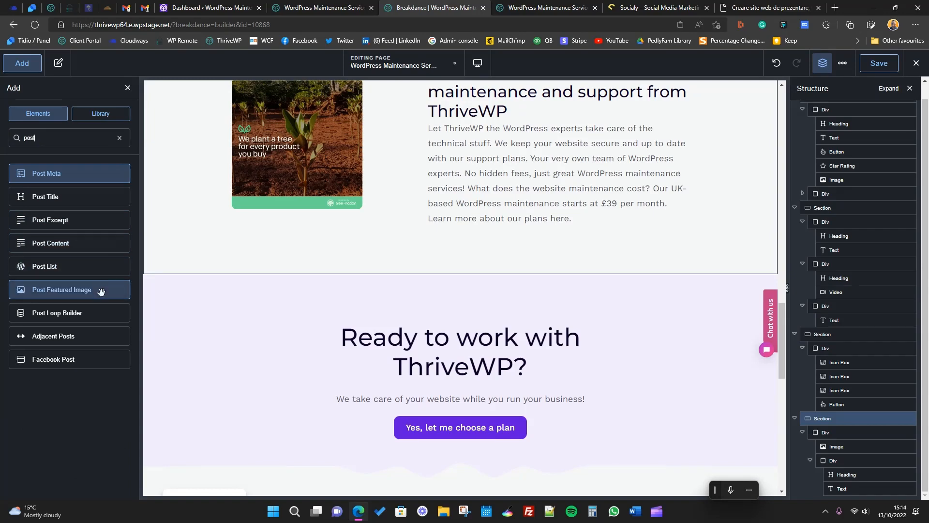
pyautogui.moveTo(58, 267); pyautogui.dragTo(431, 241)
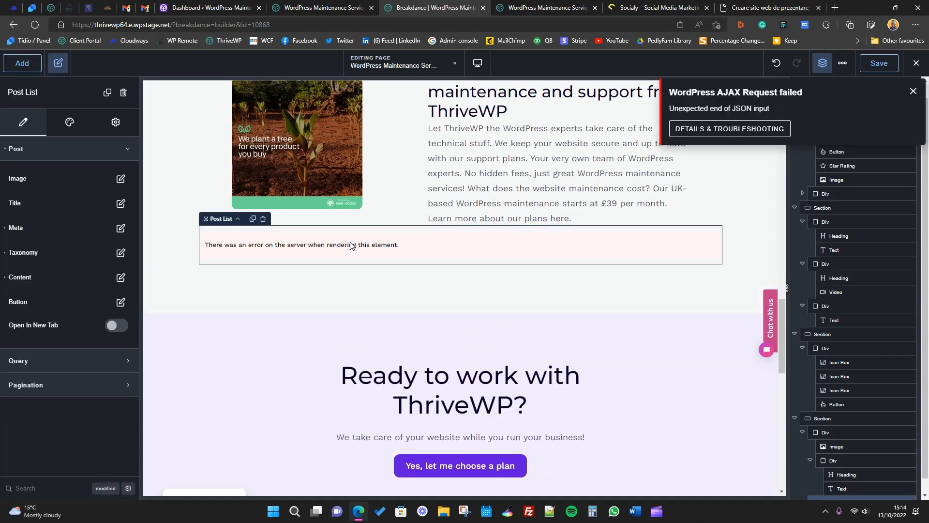
pyautogui.click(265, 219)
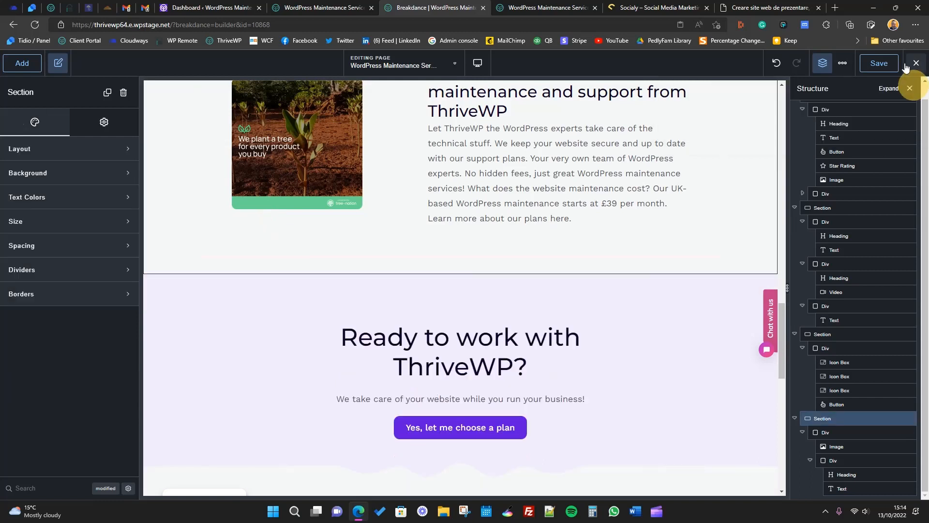
# - Save the page and add a Post Loop Builder element below the image-and-text Div in the last Section
pyautogui.hotkey('ctrl', 's')
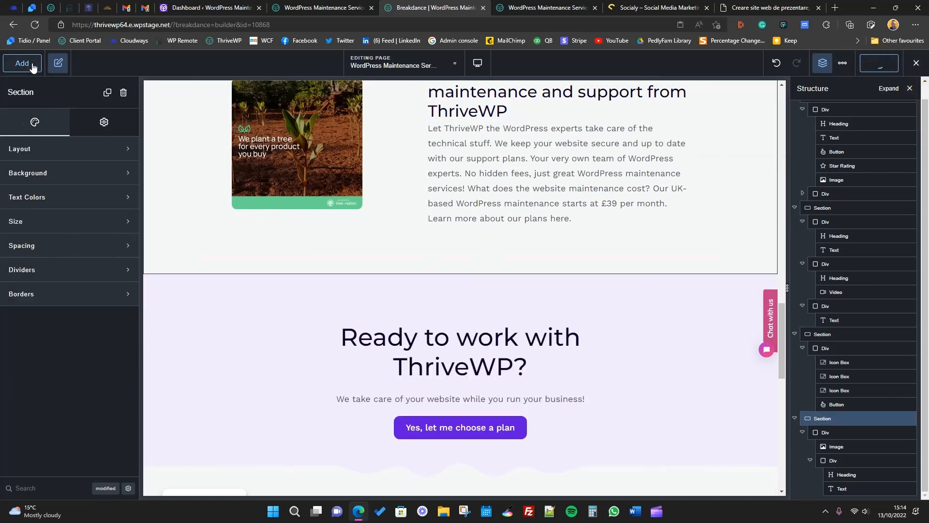
pyautogui.click(25, 64)
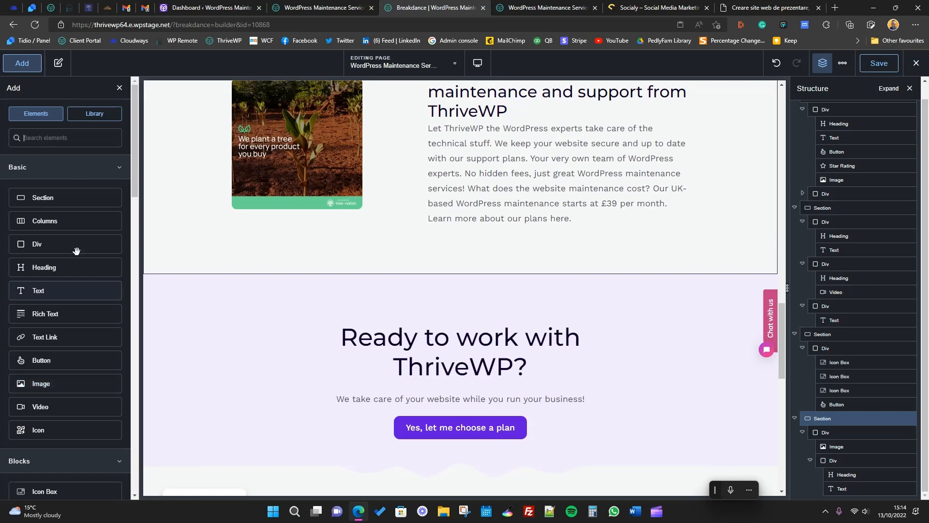
pyautogui.write('post')
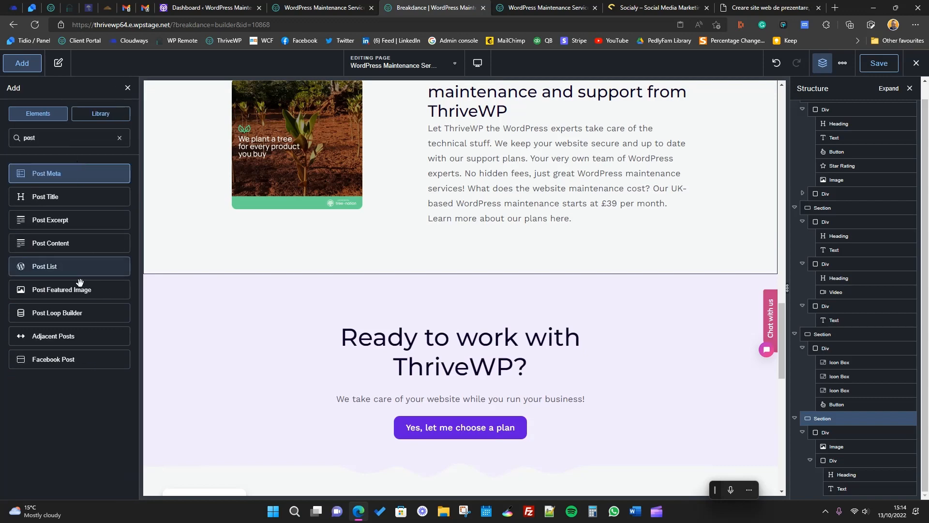
pyautogui.moveTo(57, 313); pyautogui.dragTo(363, 248)
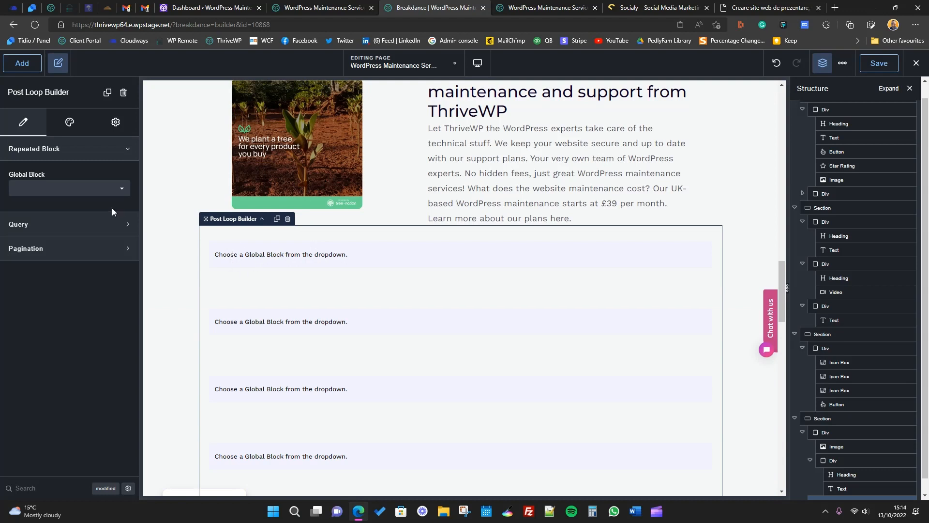
# - Check the Post Loop Builder's Global Block choices and delete the element from the last Section
pyautogui.click(112, 188)
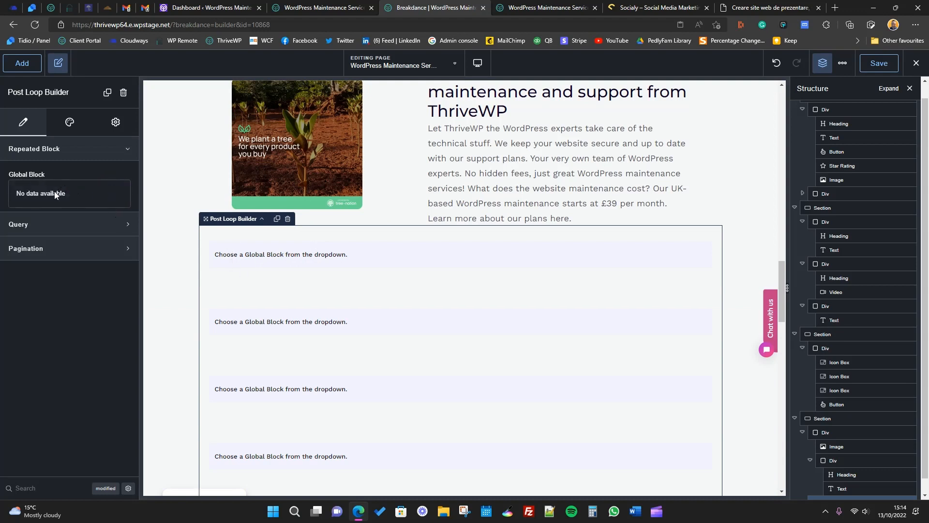
pyautogui.click(73, 173)
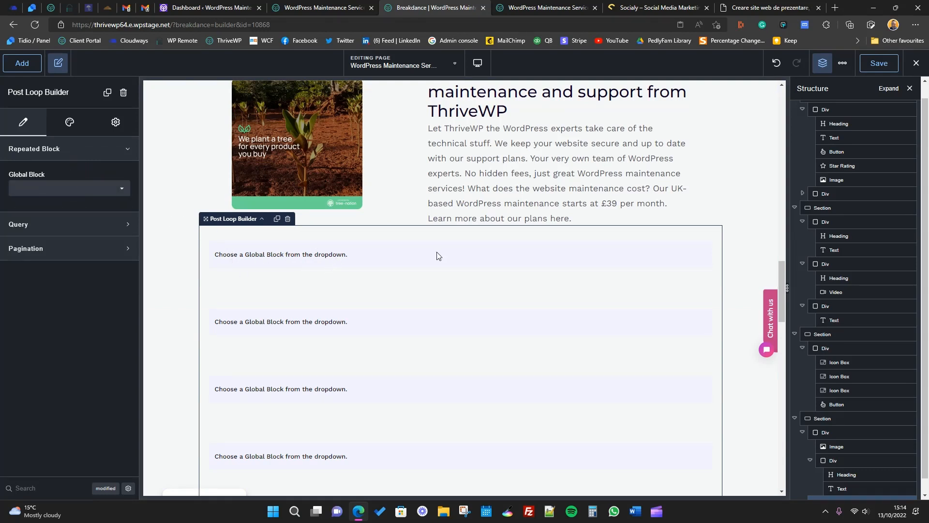
pyautogui.click(287, 219)
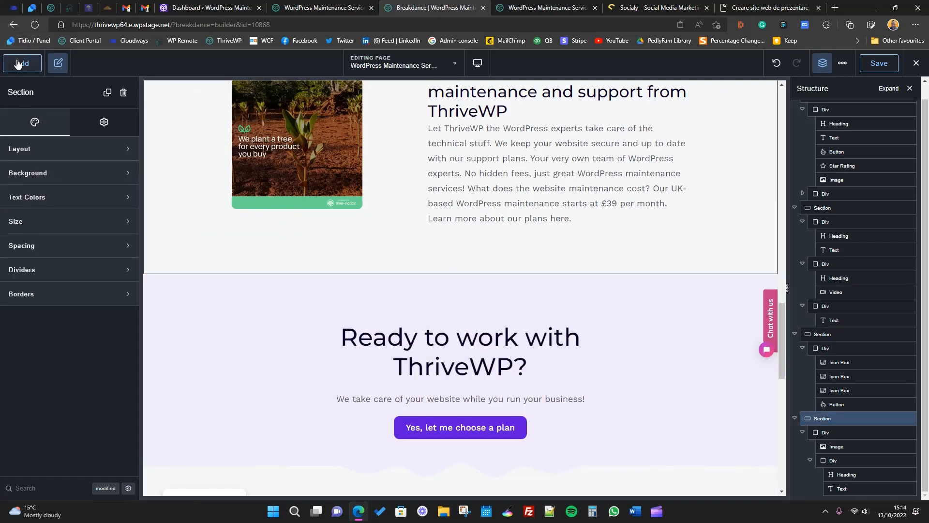
# - Add a Pricing Table element below the image-and-text Div in the last Section and look over its default content
pyautogui.click(22, 63)
pyautogui.scroll(-5, 54, 321)
pyautogui.scroll(-3, 74, 323)
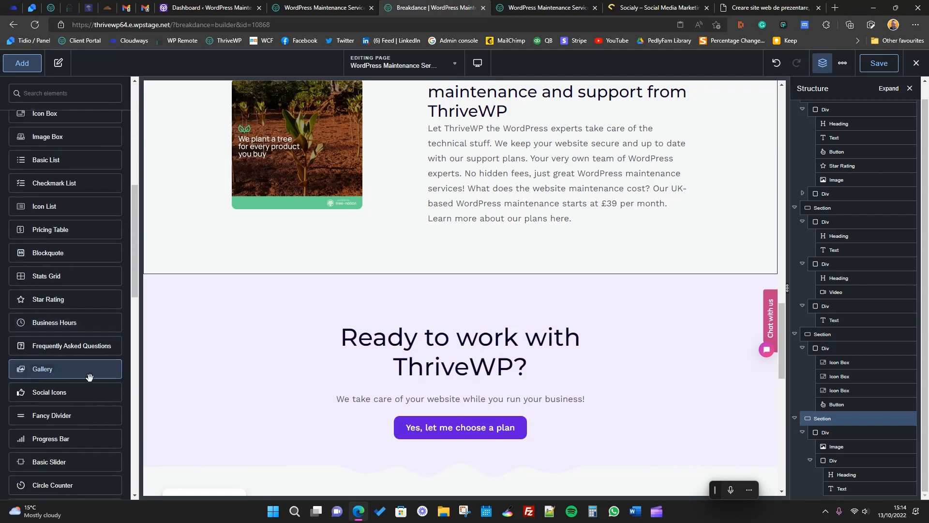
pyautogui.scroll(1, 70, 384)
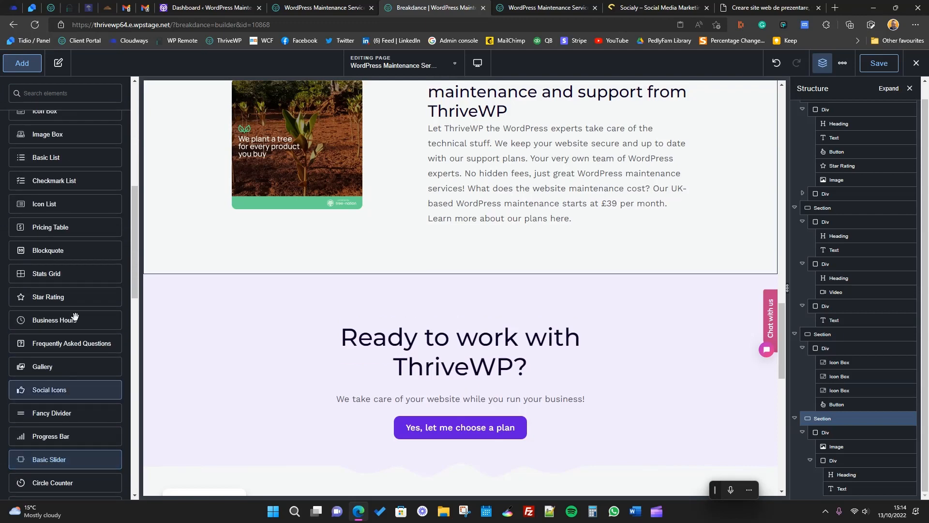
pyautogui.moveTo(45, 231); pyautogui.dragTo(392, 233)
pyautogui.scroll(-4, 363, 290)
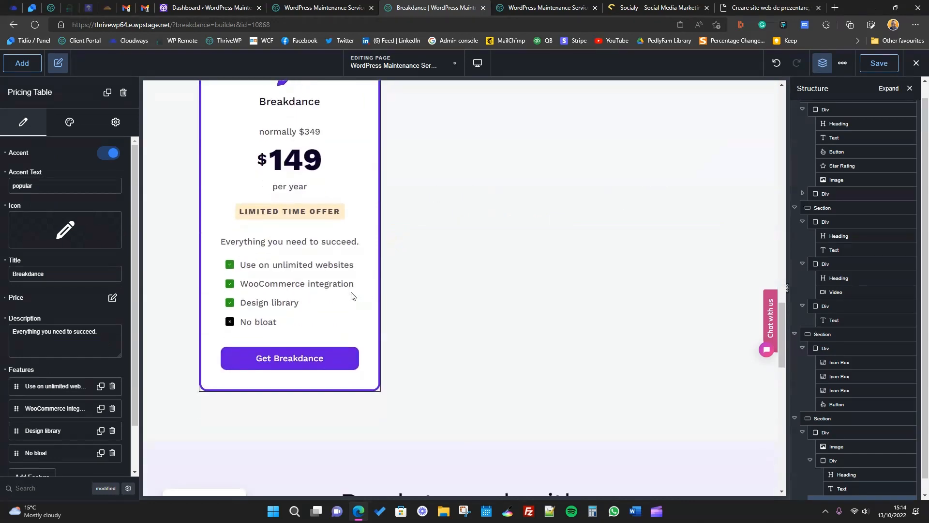
pyautogui.scroll(3, 266, 315)
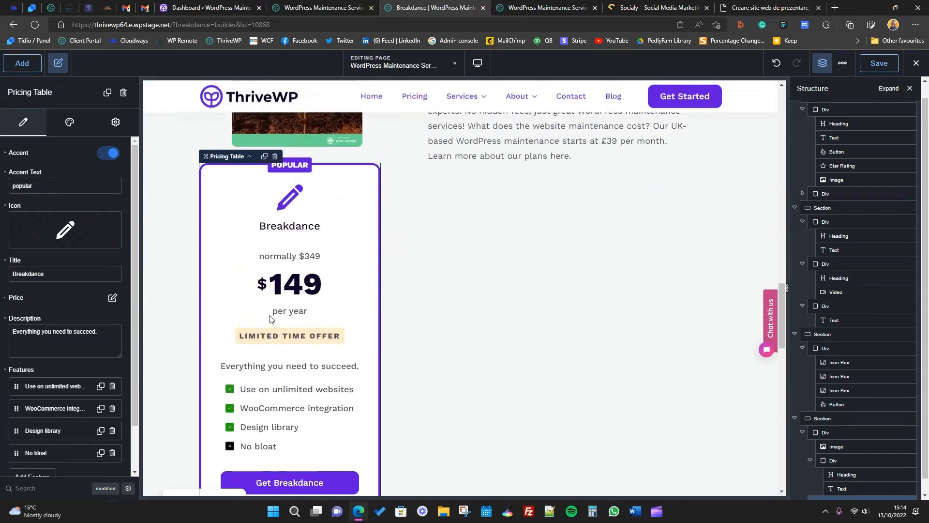
pyautogui.scroll(-3, 267, 243)
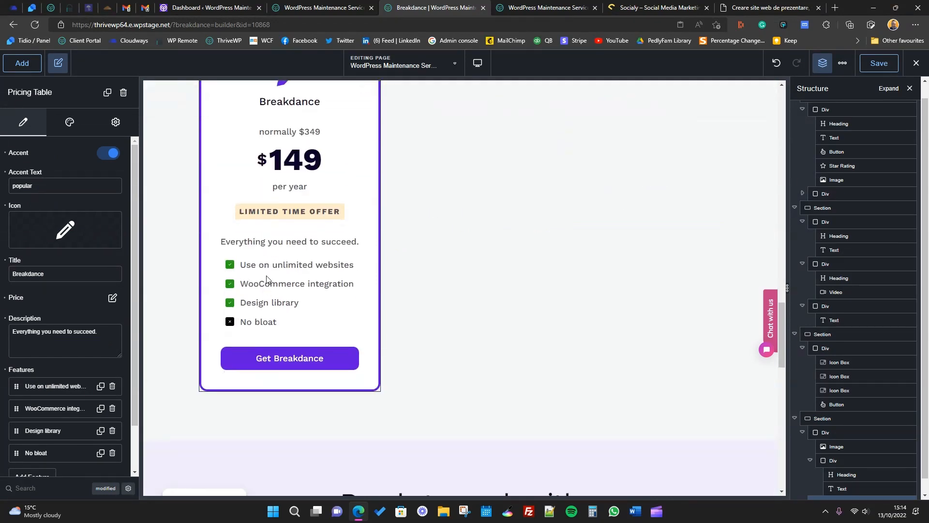
# - Remove all four features from the Pricing Table, from "Use on unlimited websites" to "No bloat", and review the card
pyautogui.click(113, 388)
pyautogui.click(112, 387)
pyautogui.click(113, 387)
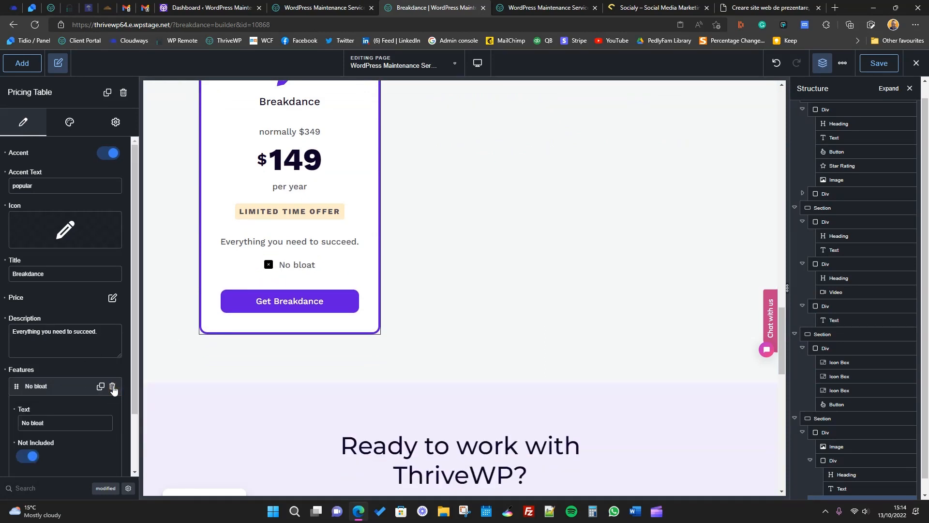
pyautogui.click(112, 387)
pyautogui.scroll(3, 249, 314)
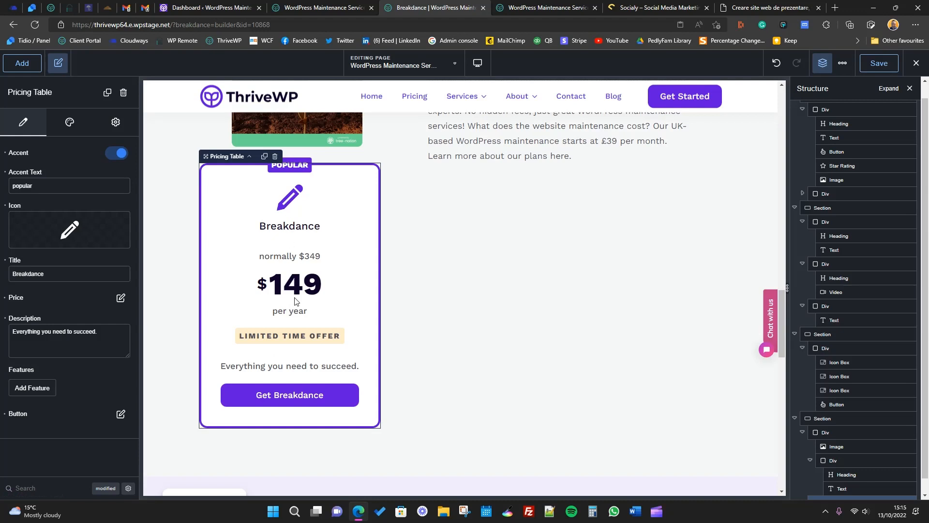
pyautogui.scroll(1, 475, 372)
pyautogui.click(491, 252)
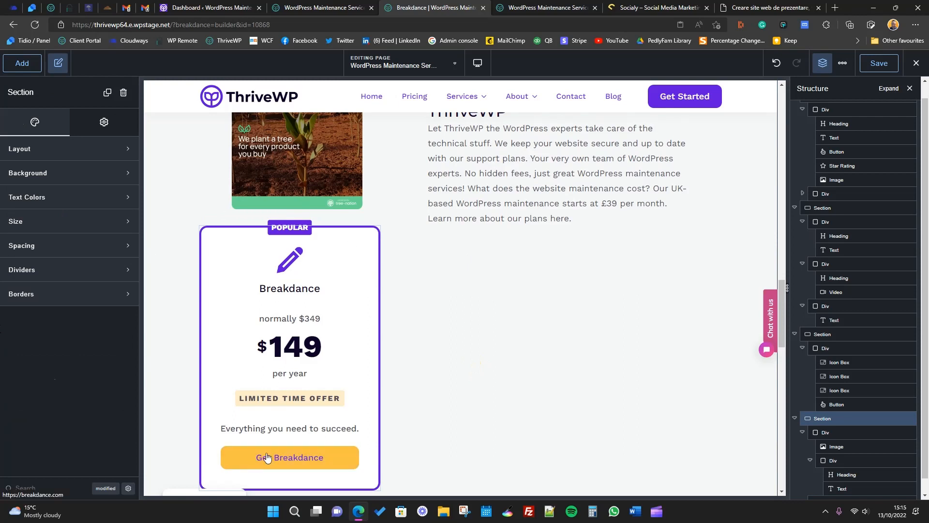
pyautogui.scroll(-1, 263, 454)
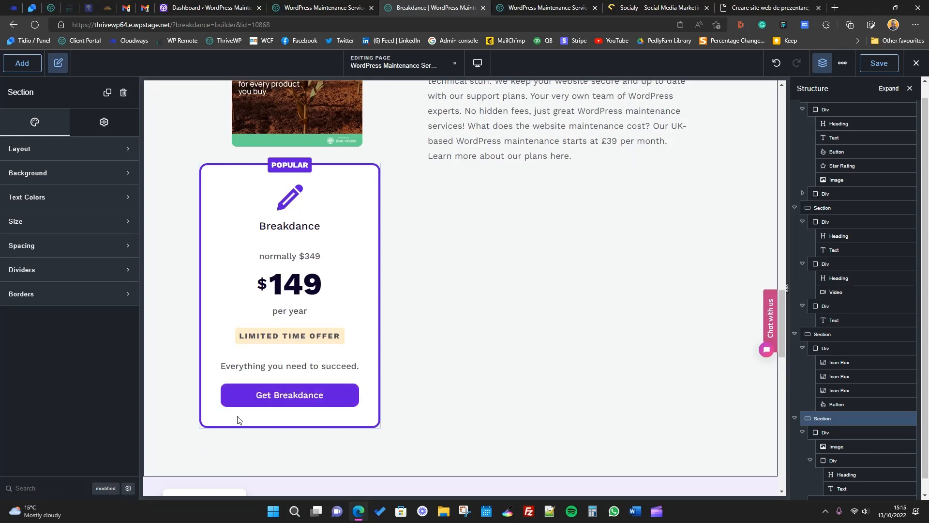
pyautogui.scroll(1, 317, 303)
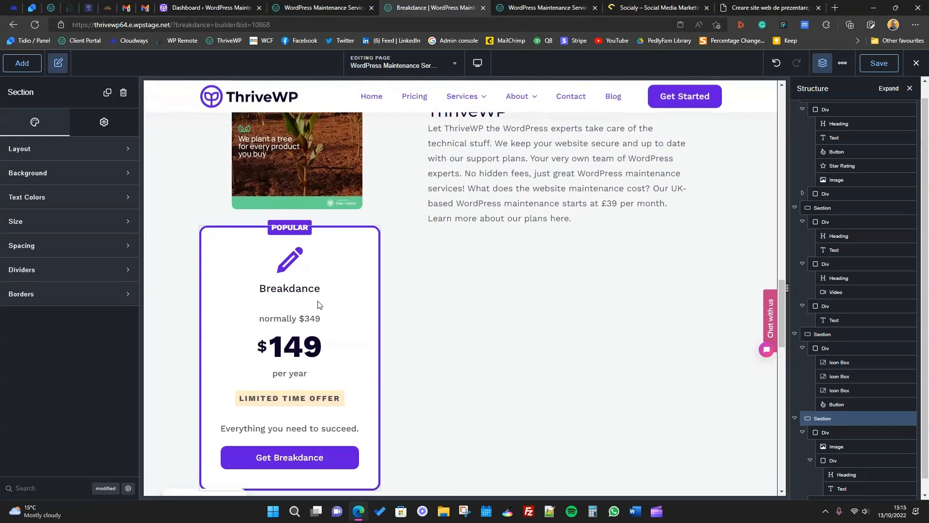
# - Duplicate the Pricing Table twice to make three copies in the last Section
pyautogui.click(259, 231)
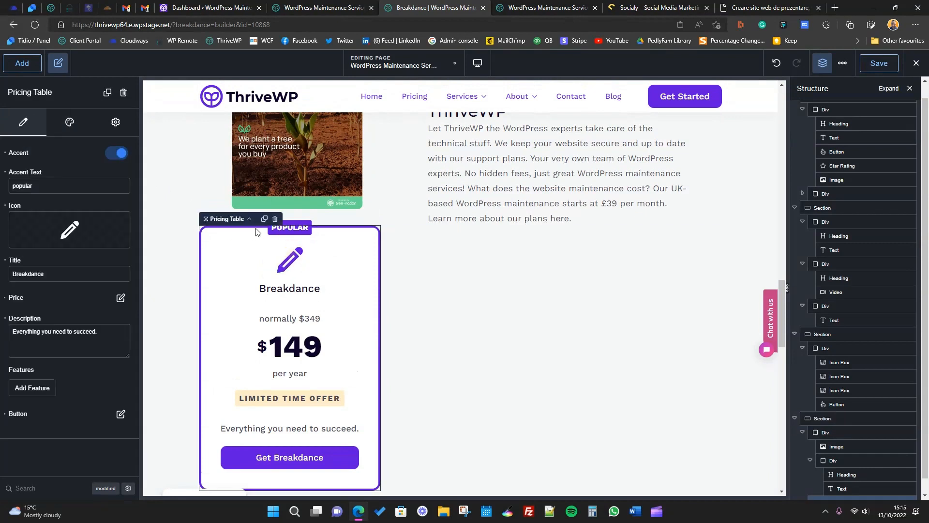
pyautogui.click(265, 219)
pyautogui.click(265, 231)
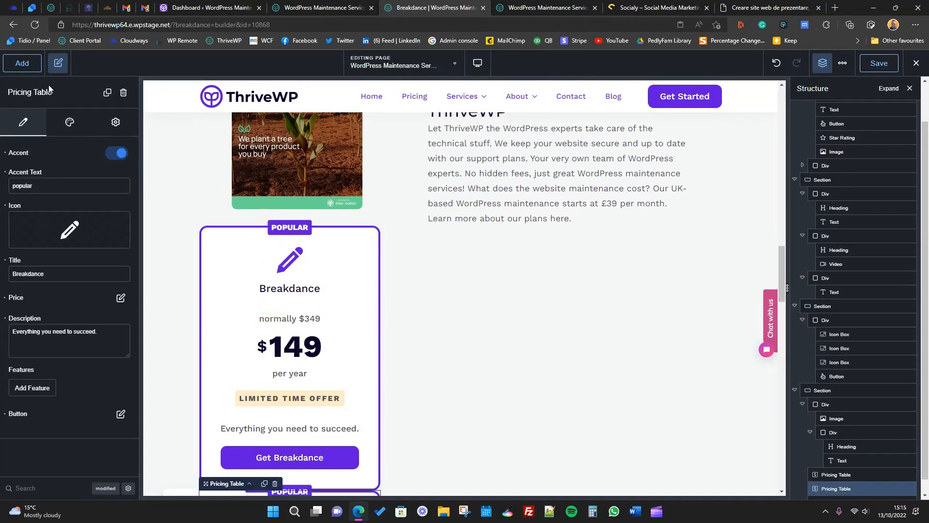
# - Add a Div between the image-and-text Div and the Pricing Tables in the last Section
pyautogui.click(22, 63)
pyautogui.scroll(8, 48, 160)
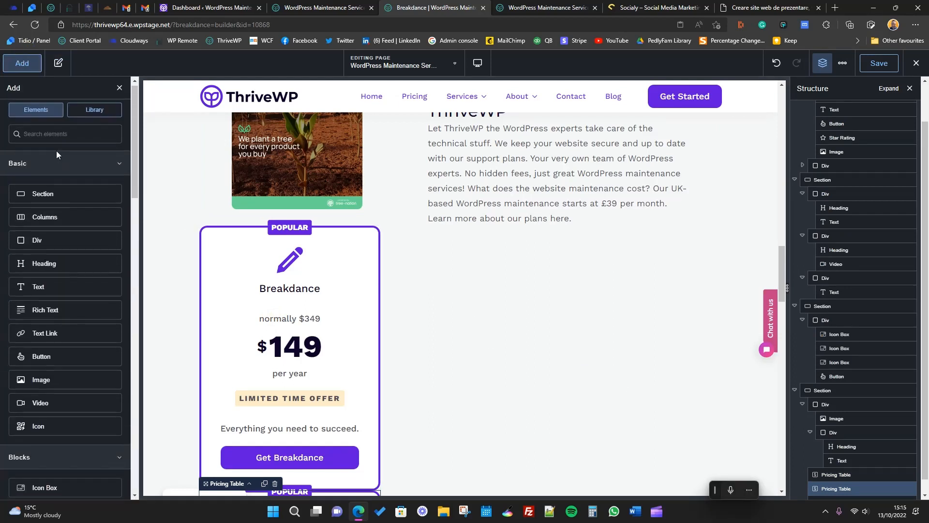
pyautogui.moveTo(45, 244); pyautogui.dragTo(437, 242)
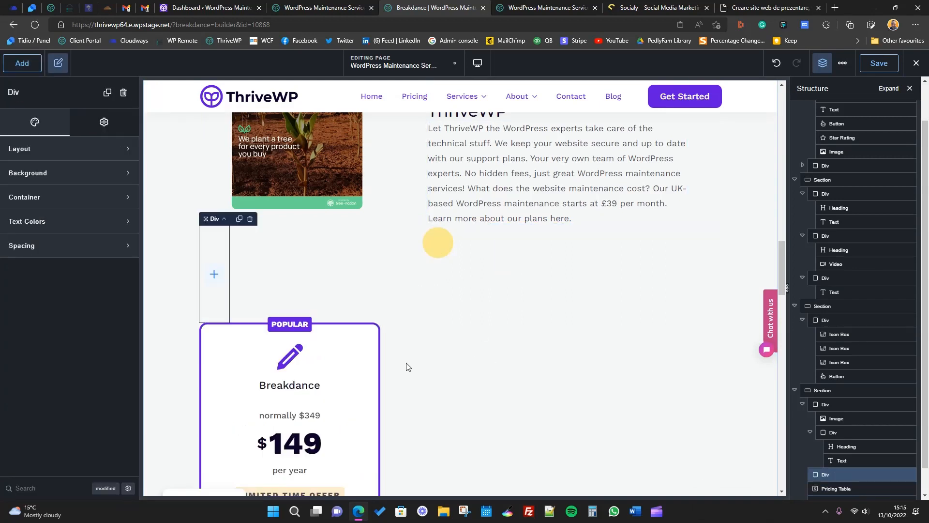
# - Move all three Pricing Tables into the new Div
pyautogui.click(212, 305)
pyautogui.moveTo(212, 304); pyautogui.dragTo(212, 305)
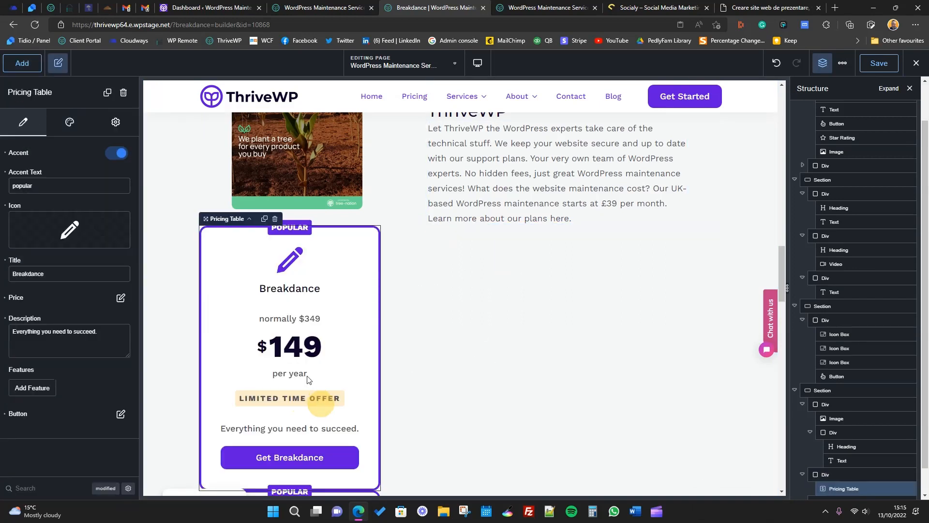
pyautogui.scroll(-1, 895, 419)
pyautogui.click(866, 479)
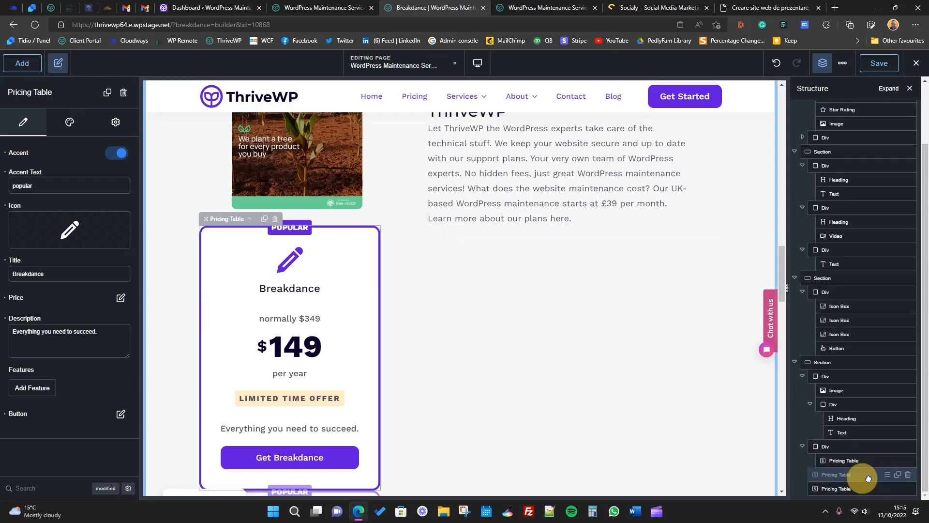
pyautogui.moveTo(845, 489); pyautogui.dragTo(855, 489)
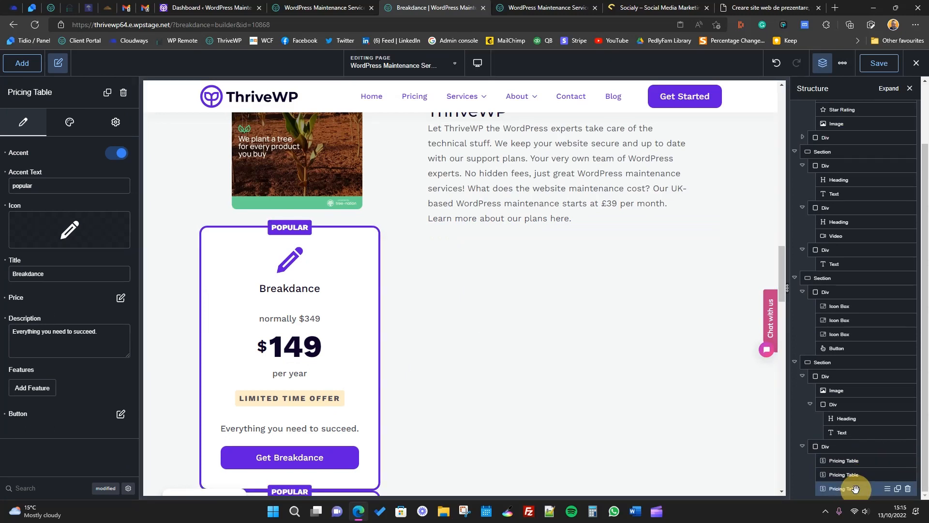
# - Centre the Pricing Tables' Div both ways, set its horizontal alignment to Space Between, and check how the cards wrap
pyautogui.click(841, 449)
pyautogui.click(63, 151)
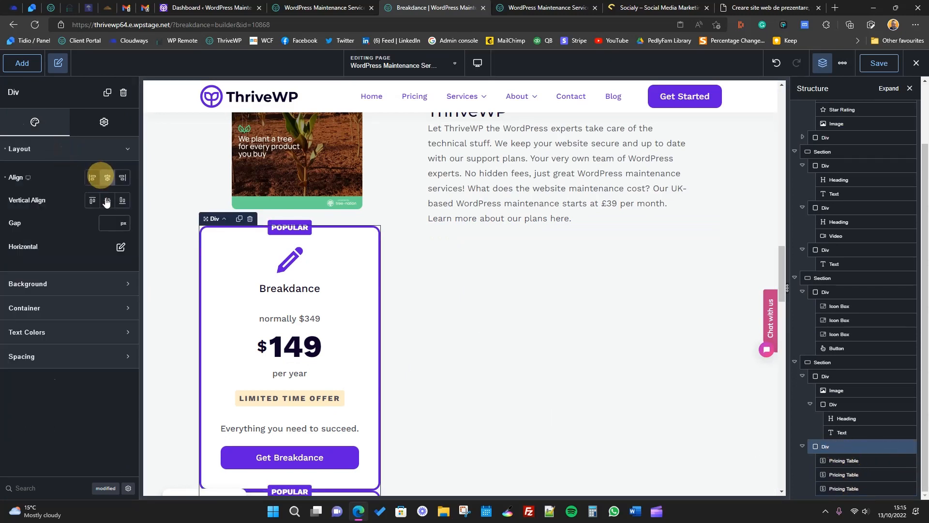
pyautogui.click(119, 247)
pyautogui.click(91, 296)
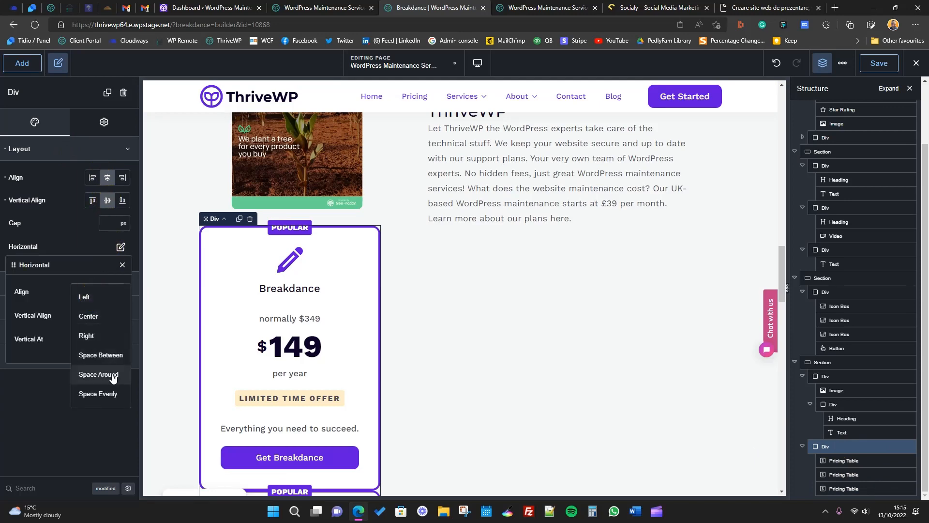
pyautogui.click(105, 358)
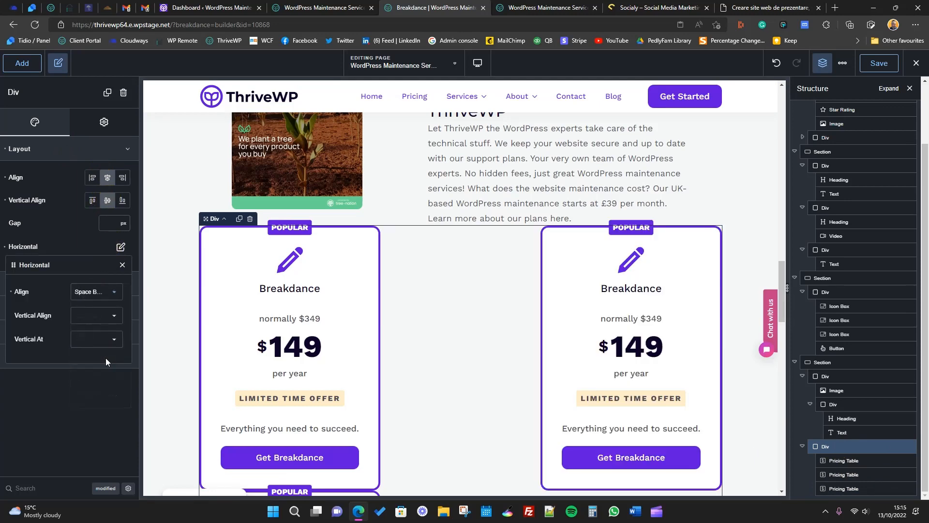
pyautogui.scroll(-5, 375, 347)
pyautogui.scroll(5, 375, 347)
pyautogui.click(58, 63)
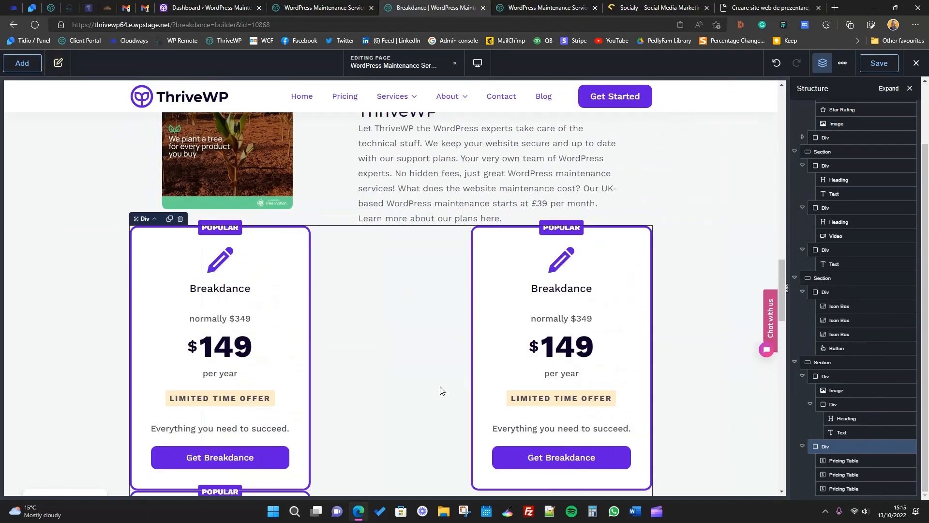
pyautogui.scroll(-5, 426, 382)
pyautogui.scroll(5, 533, 411)
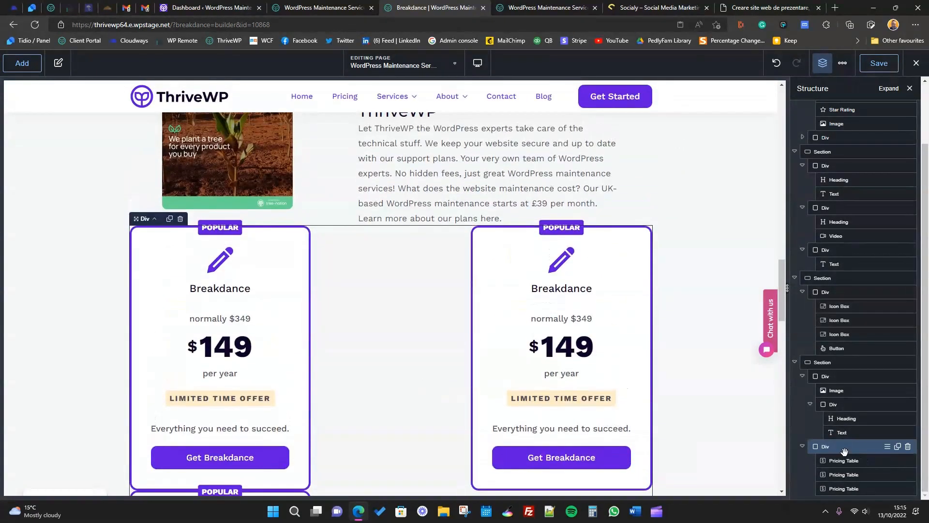
# - Try container widths of 300 and 400 px on the first Pricing Table, and set its width to 350 px
pyautogui.click(844, 460)
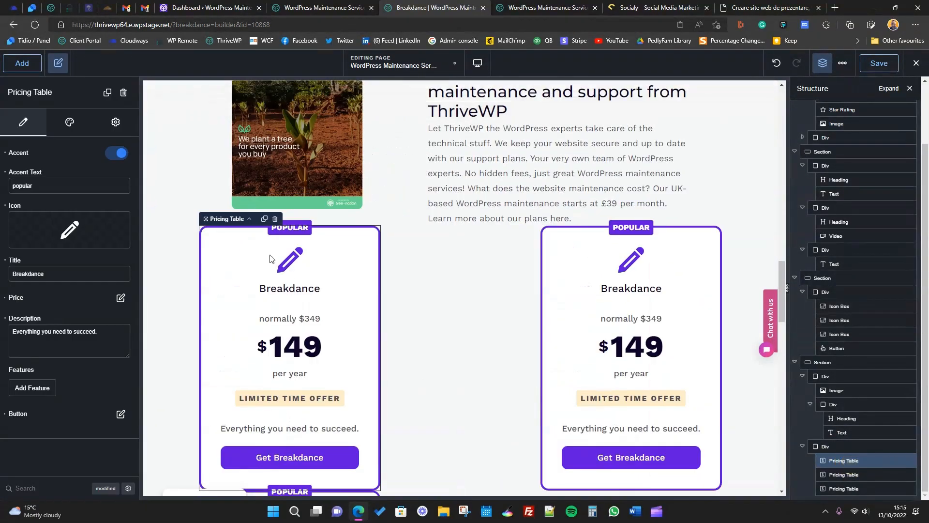
pyautogui.click(71, 122)
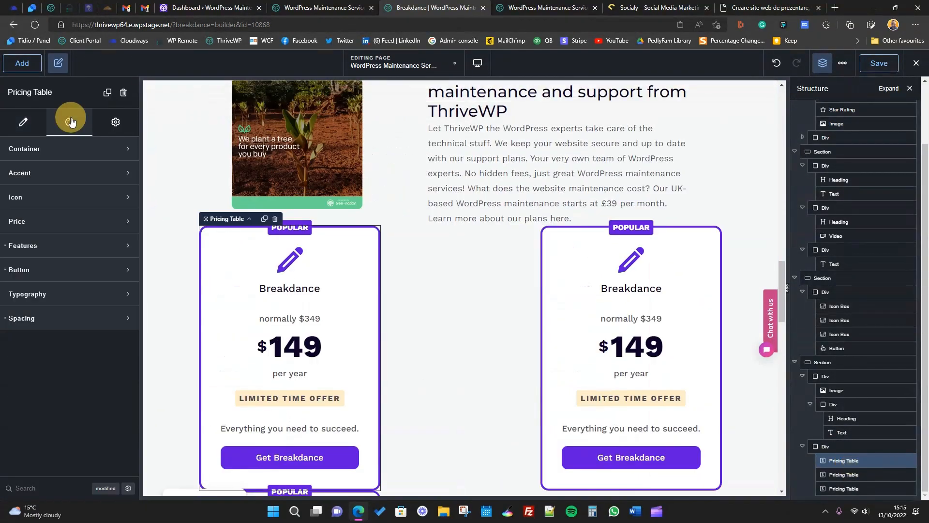
pyautogui.click(65, 148)
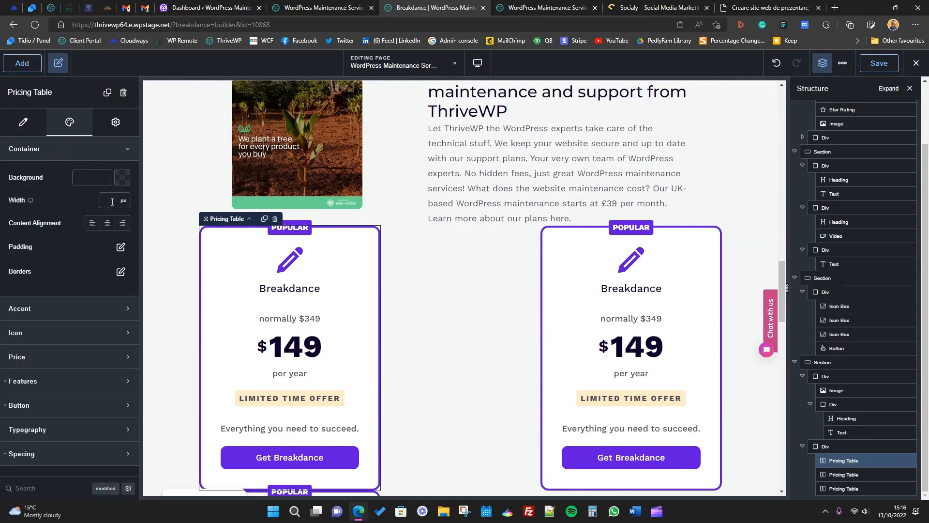
pyautogui.click(112, 202)
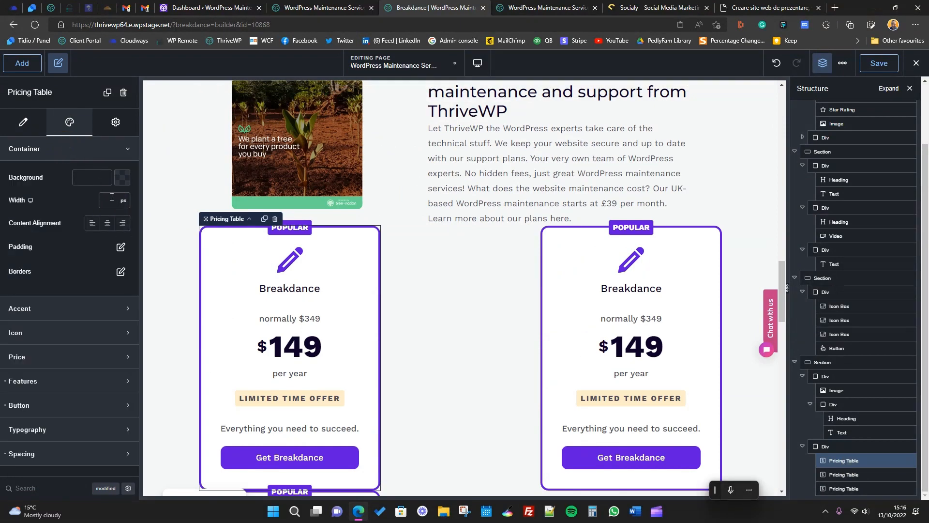
pyautogui.write('300')
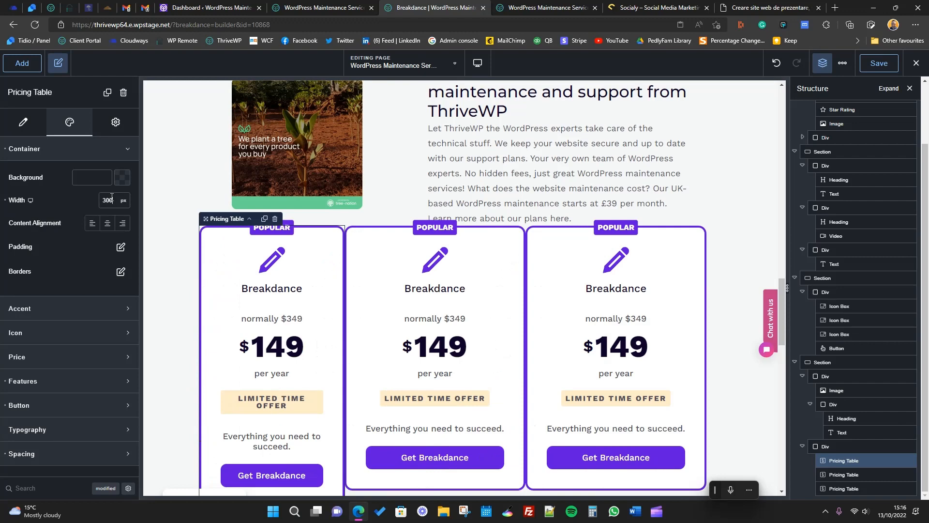
pyautogui.press('BackSpace')
pyautogui.press('BackSpace')
pyautogui.press('BackSpace')
pyautogui.write('400')
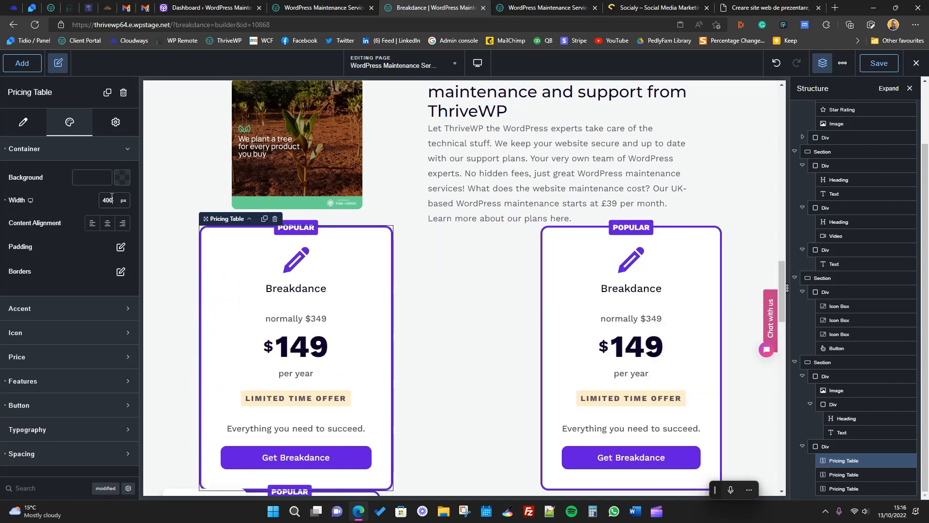
pyautogui.press('BackSpace')
pyautogui.press('BackSpace')
pyautogui.write('0')
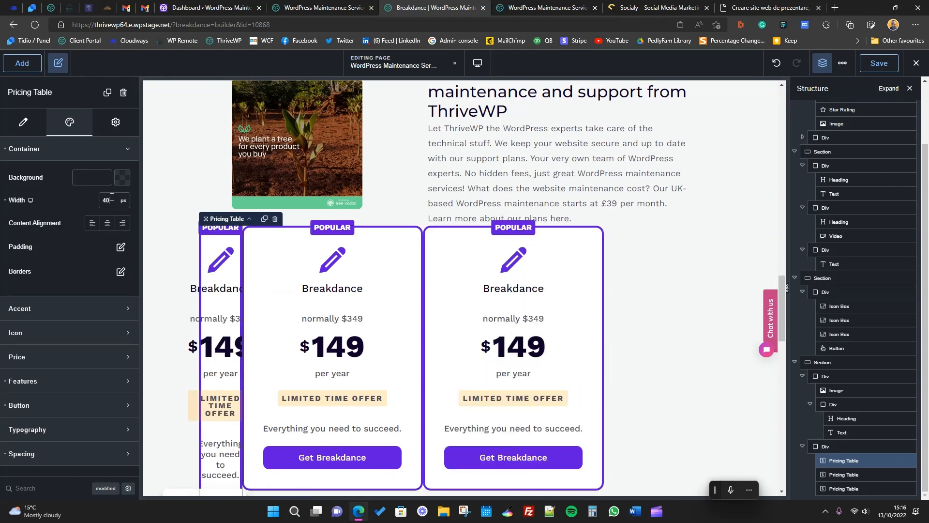
pyautogui.press('BackSpace')
pyautogui.press('BackSpace')
pyautogui.write('350')
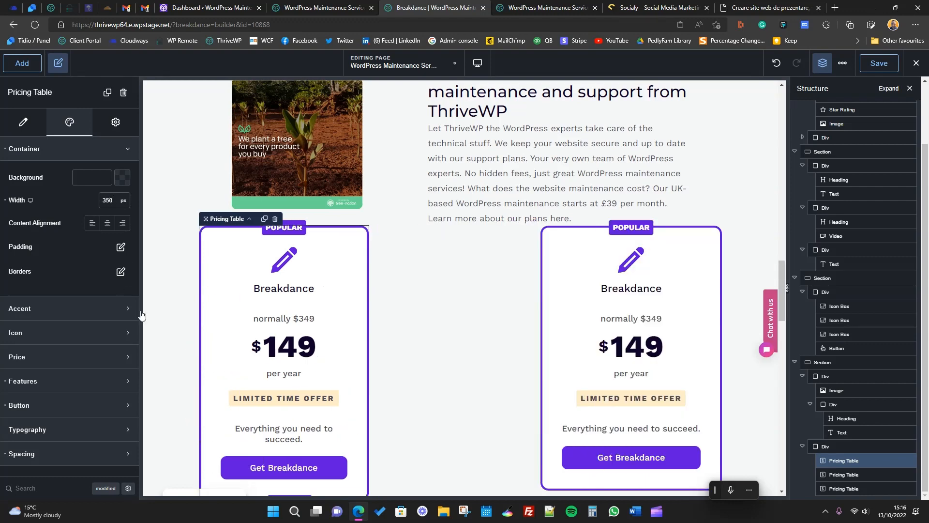
# - Copy the first Pricing Table and paste only its design onto the second and third Pricing Tables
pyautogui.rightClick(862, 460)
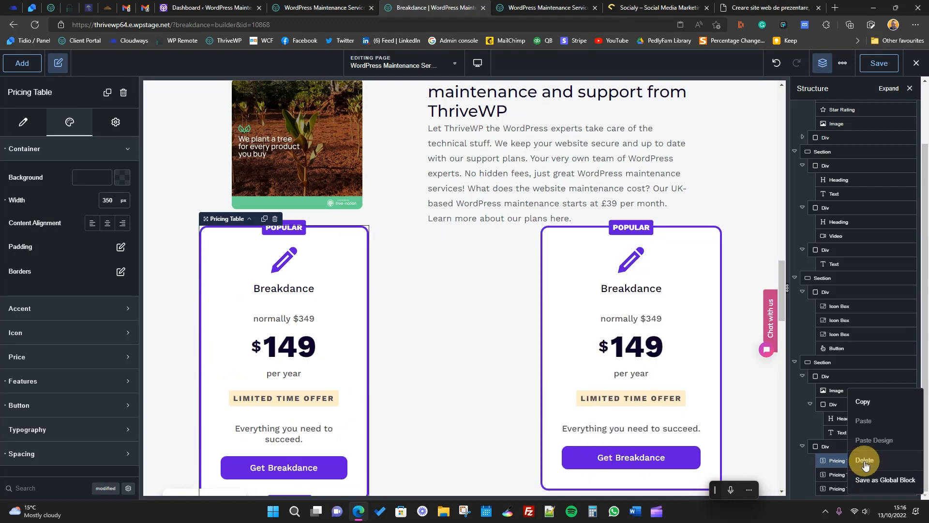
pyautogui.click(863, 399)
pyautogui.rightClick(858, 476)
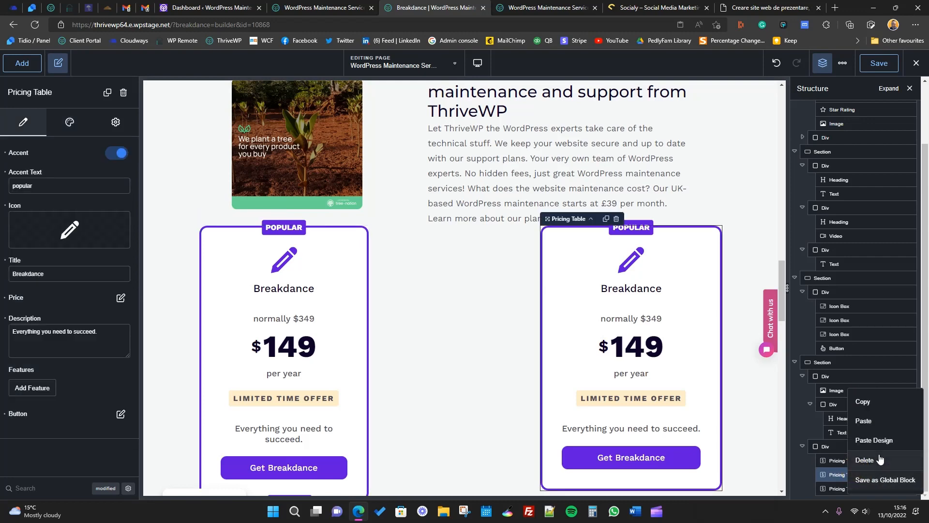
pyautogui.click(875, 438)
pyautogui.rightClick(847, 487)
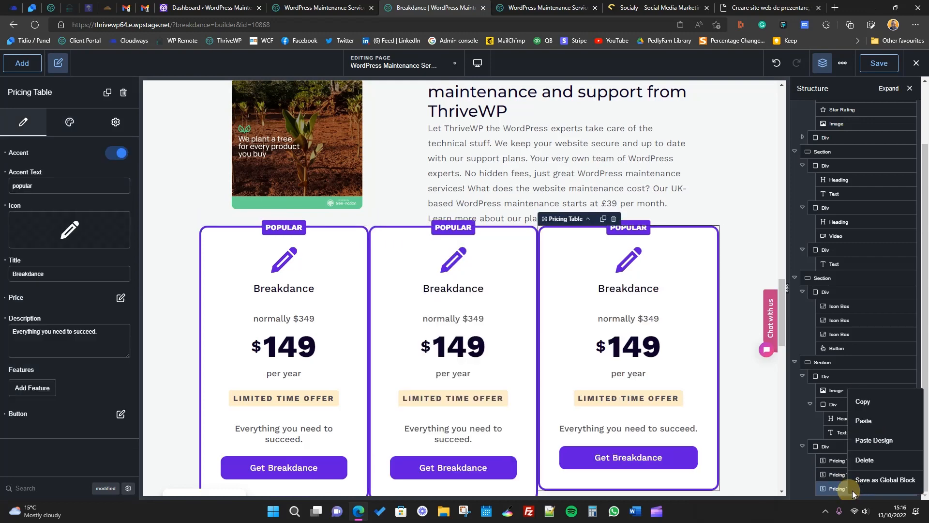
pyautogui.click(871, 438)
pyautogui.scroll(-2, 612, 358)
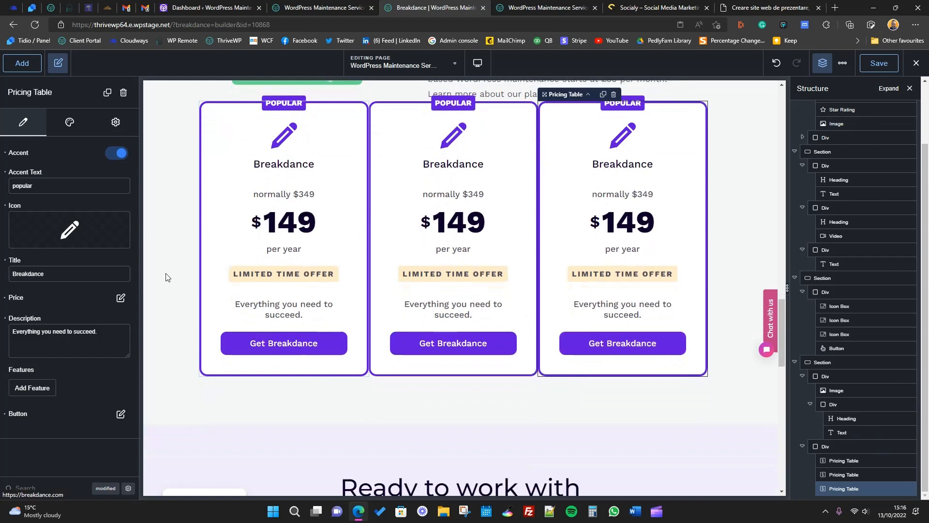
pyautogui.click(58, 64)
pyautogui.click(56, 66)
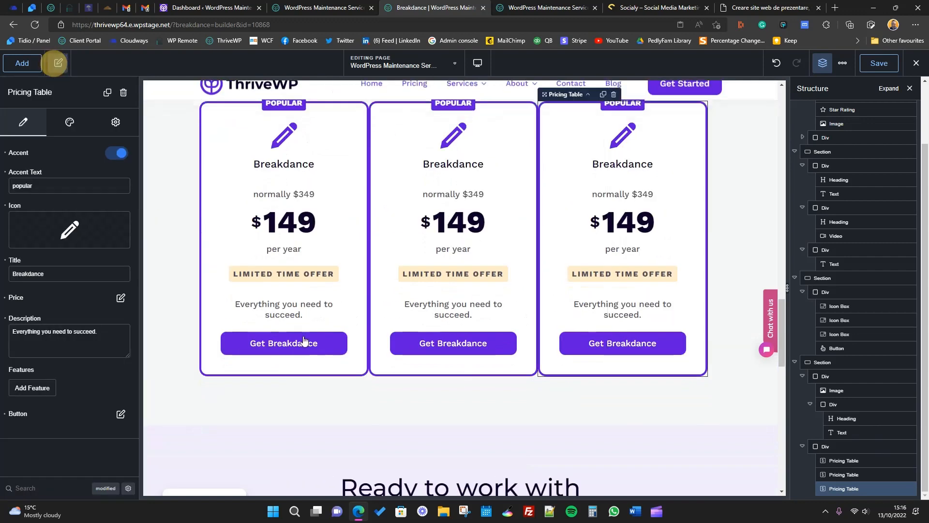
# - Raise the middle Pricing Table above its neighbours with a top margin of -30 px
pyautogui.scroll(3, 393, 341)
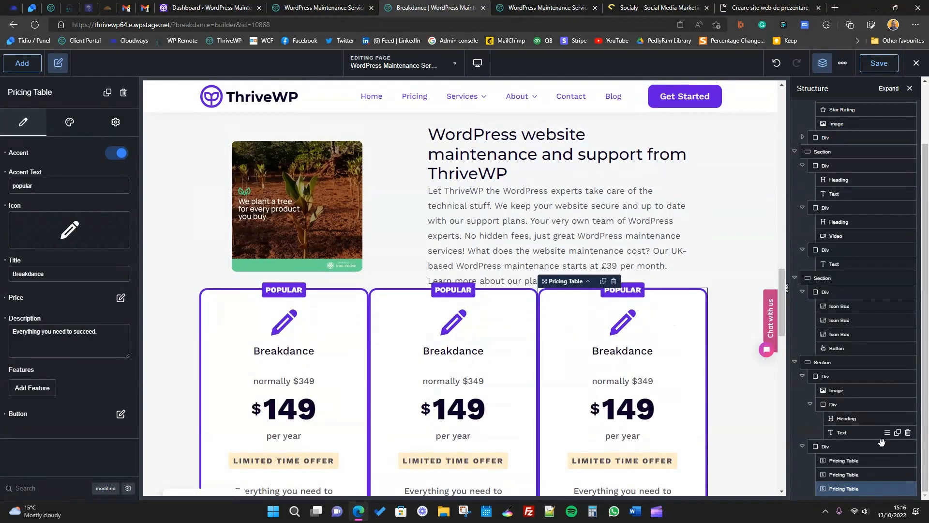
pyautogui.click(856, 474)
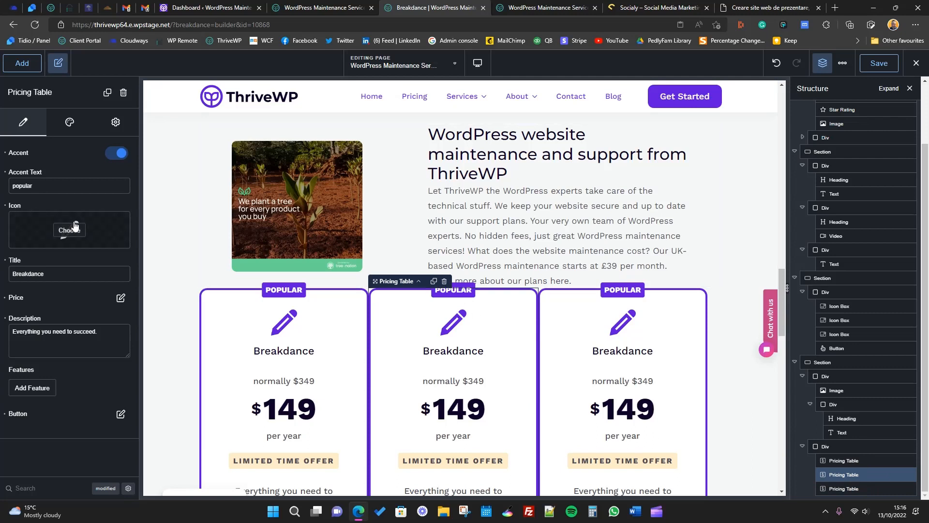
pyautogui.click(57, 487)
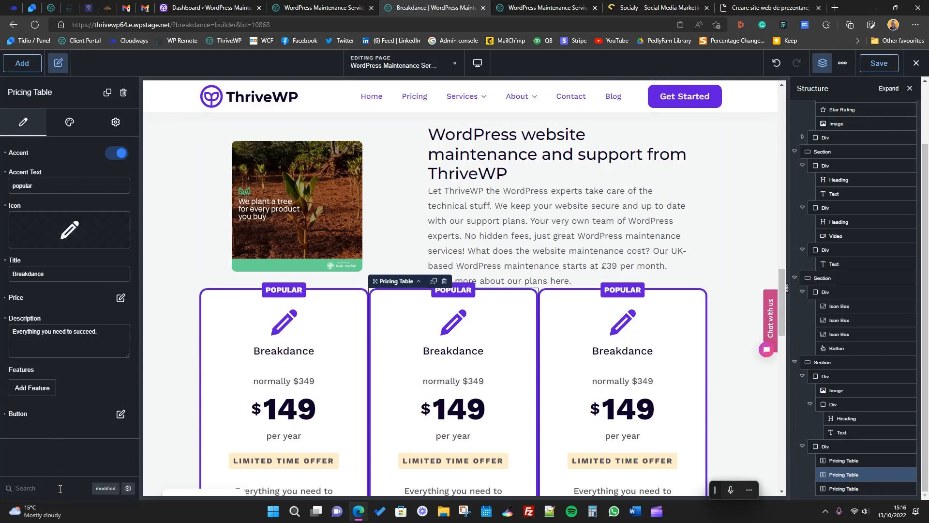
pyautogui.write('margi')
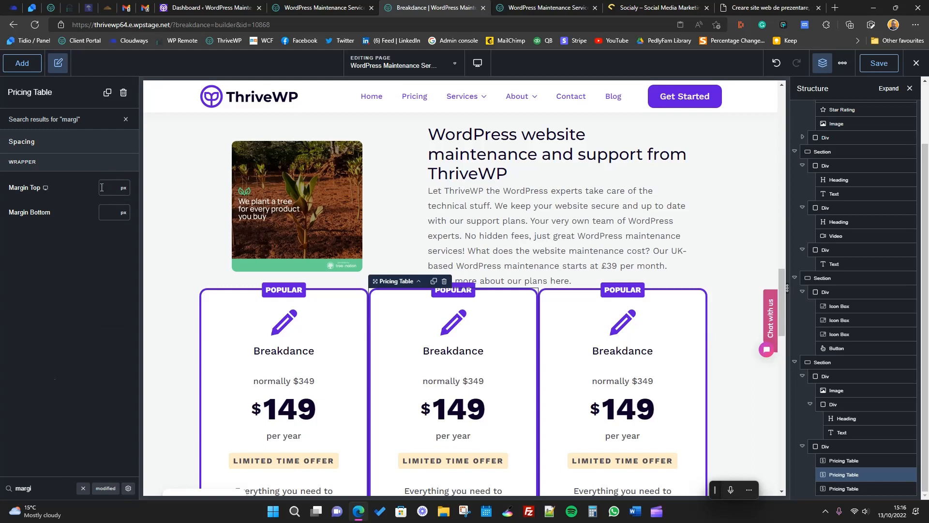
pyautogui.click(102, 187)
pyautogui.write('-30')
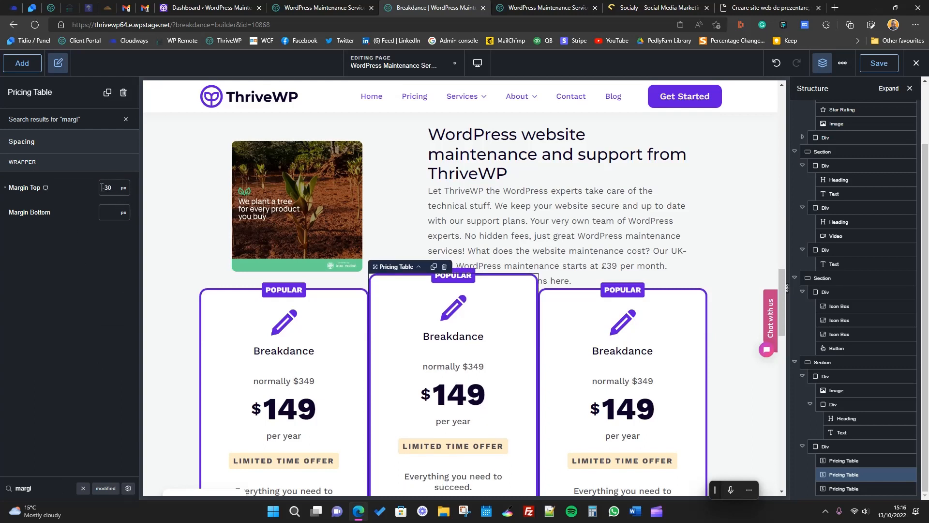
pyautogui.scroll(-1, 419, 264)
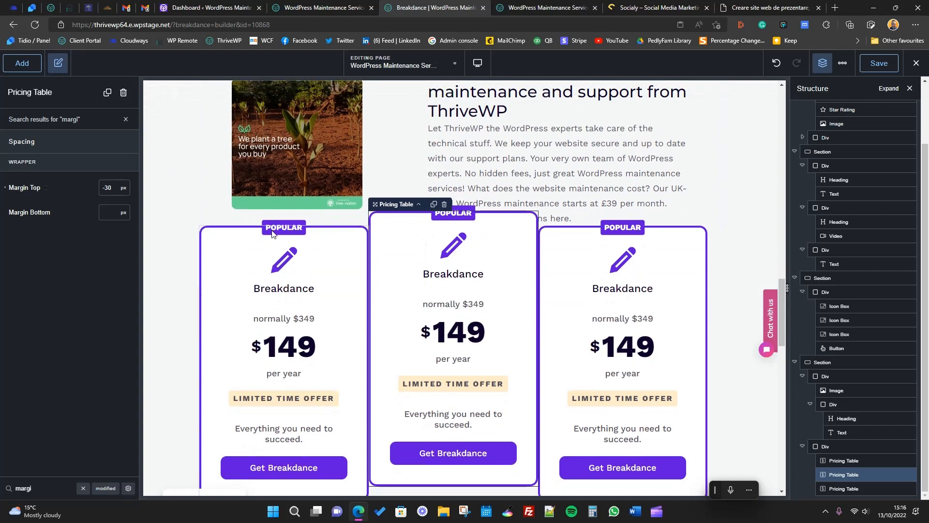
# - Compare the first Pricing Table with and without its accent, and leave the accent turned off
pyautogui.click(850, 460)
pyautogui.click(40, 128)
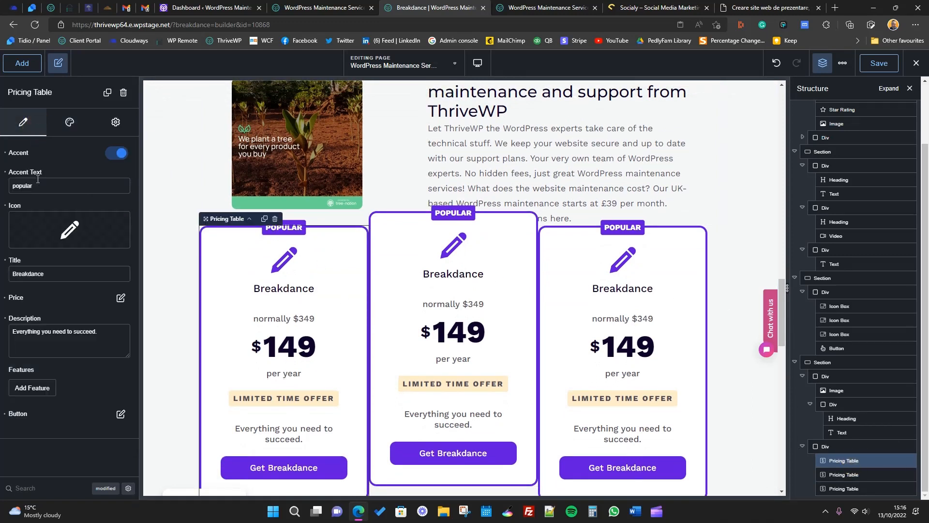
pyautogui.moveTo(38, 183); pyautogui.dragTo(3, 192)
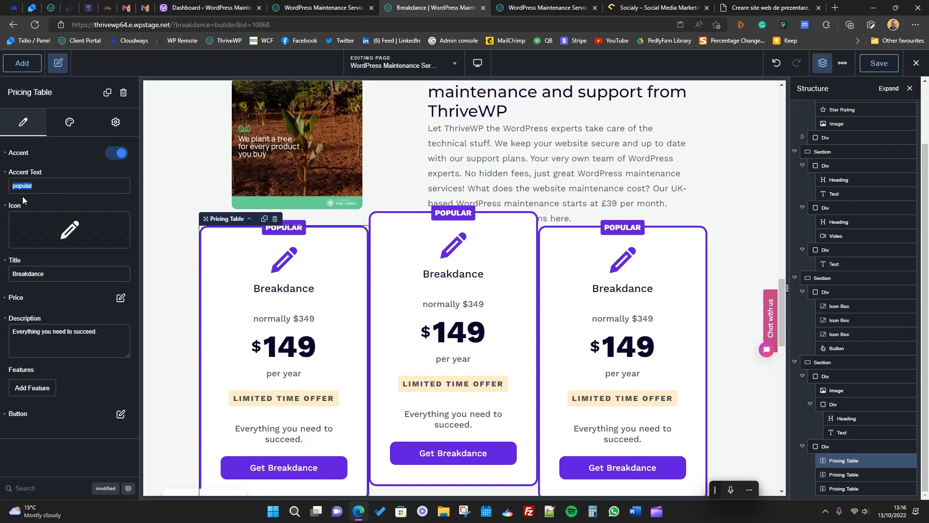
pyautogui.click(121, 154)
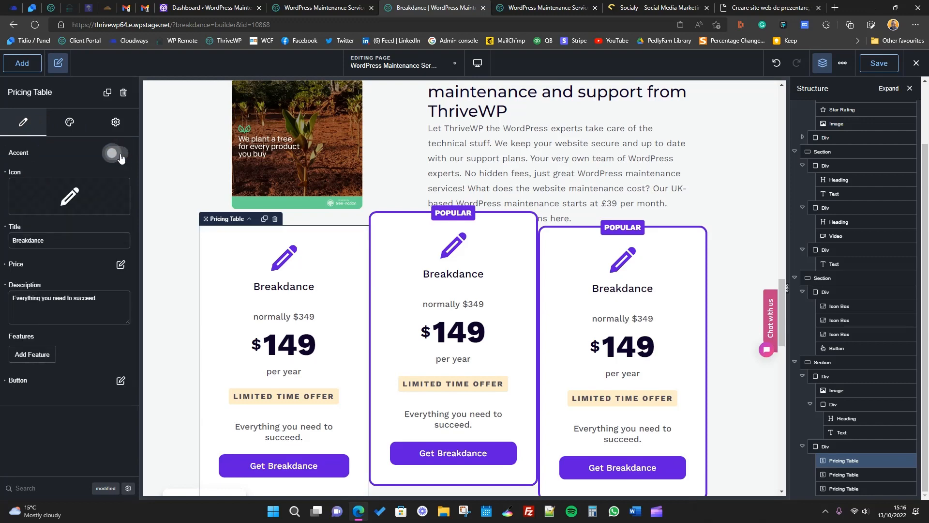
pyautogui.click(121, 154)
pyautogui.scroll(-3, 304, 244)
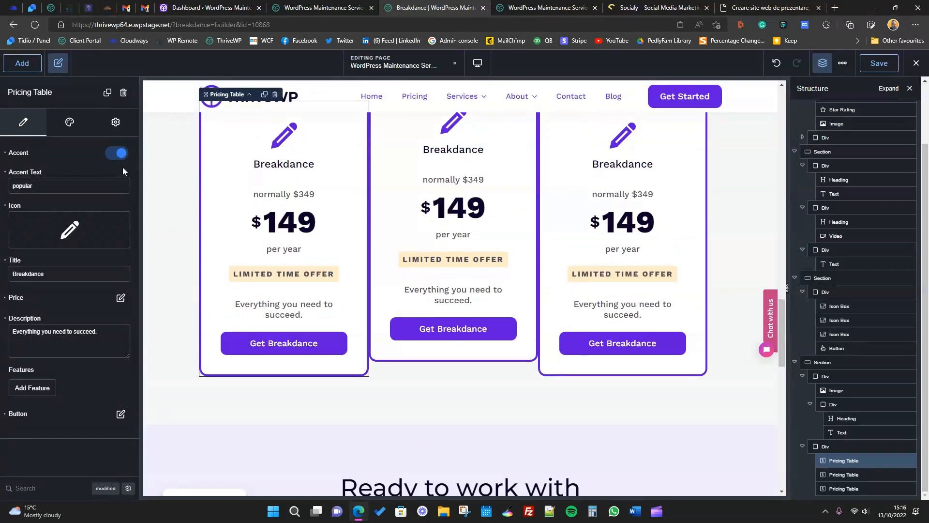
pyautogui.click(114, 160)
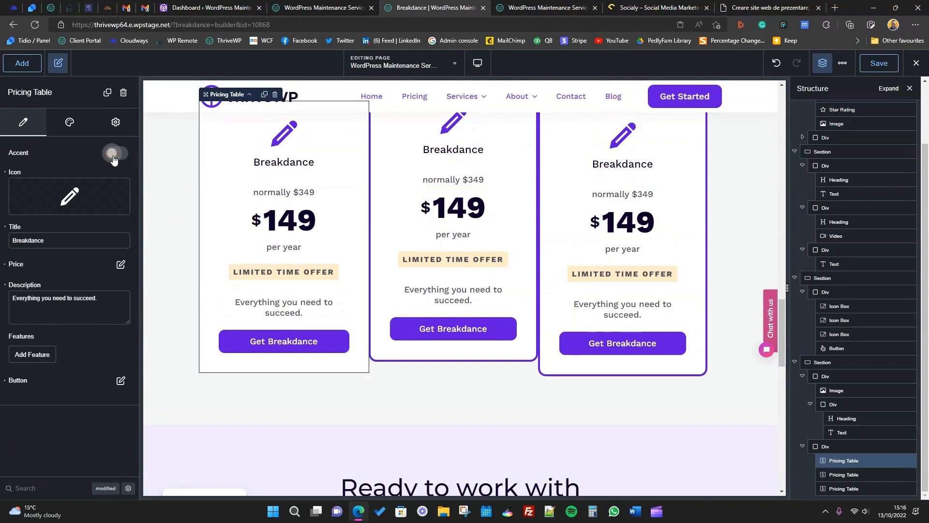
pyautogui.click(114, 160)
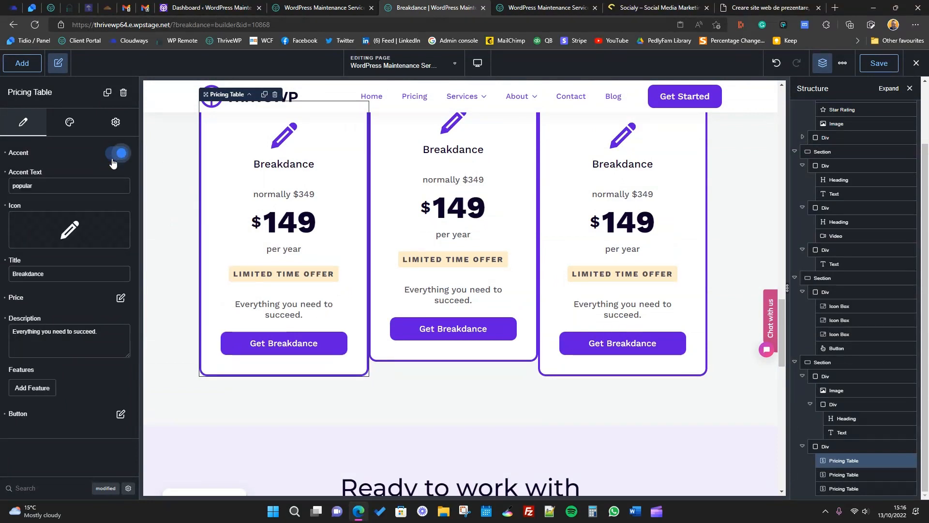
pyautogui.click(114, 160)
# - Turn off the accent on the third Pricing Table and check the row without the properties panel
pyautogui.click(513, 217)
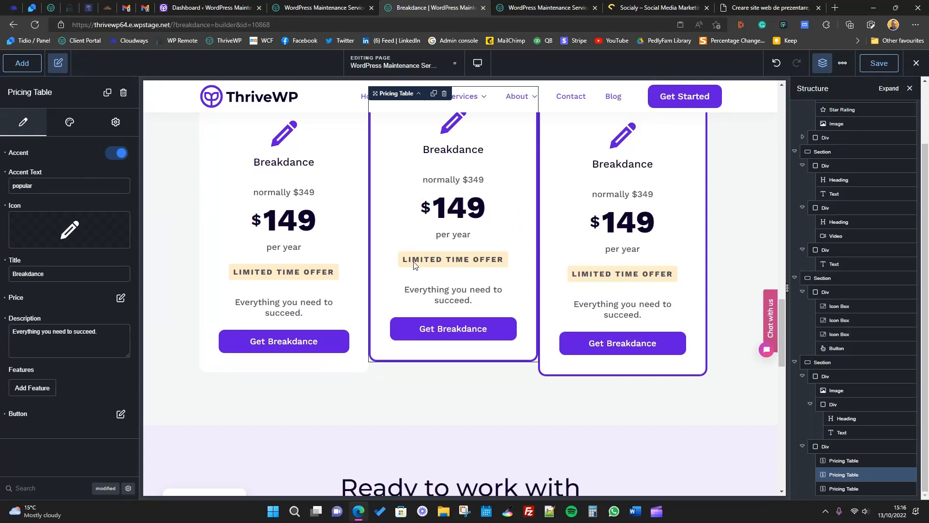
pyautogui.scroll(1, 413, 264)
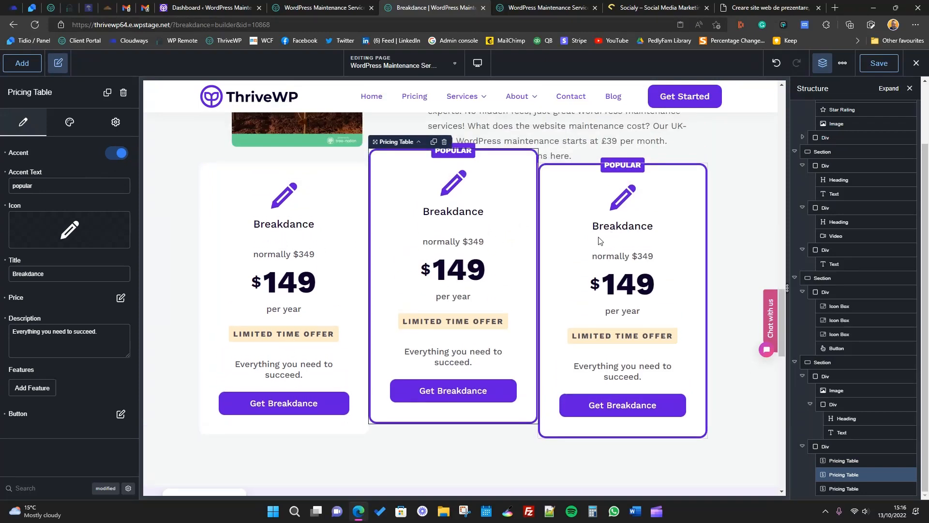
pyautogui.click(593, 198)
pyautogui.click(116, 153)
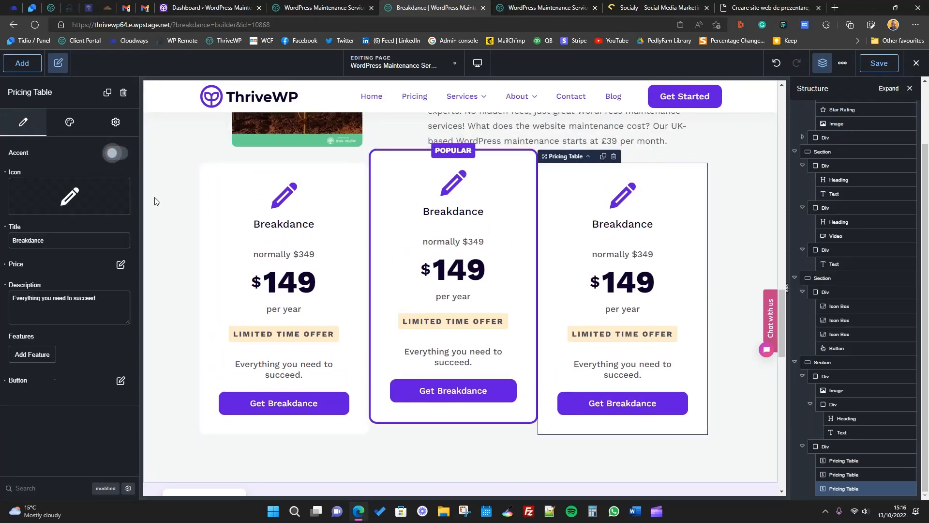
pyautogui.click(58, 63)
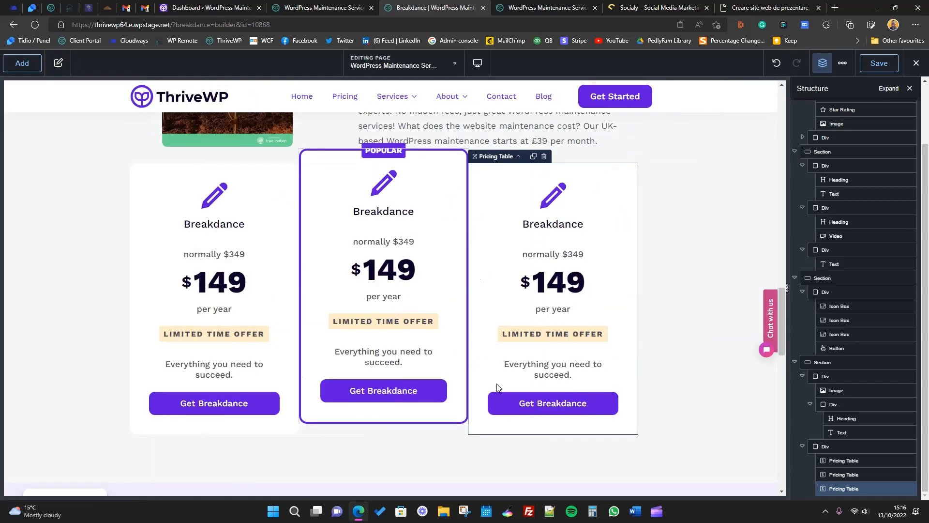
# - Try a top margin of 60 px on the Div holding the Pricing Tables, and set it to 120 px
pyautogui.scroll(1, 580, 130)
pyautogui.click(580, 130)
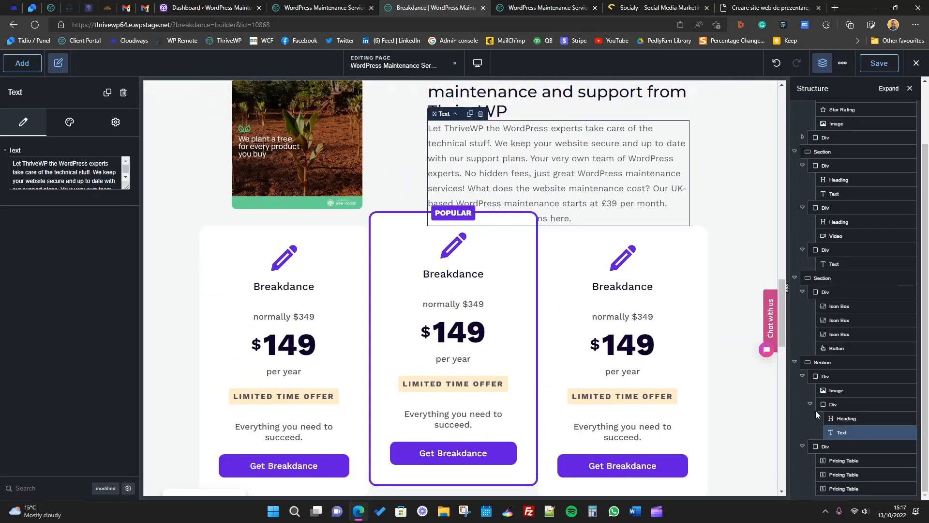
pyautogui.click(843, 447)
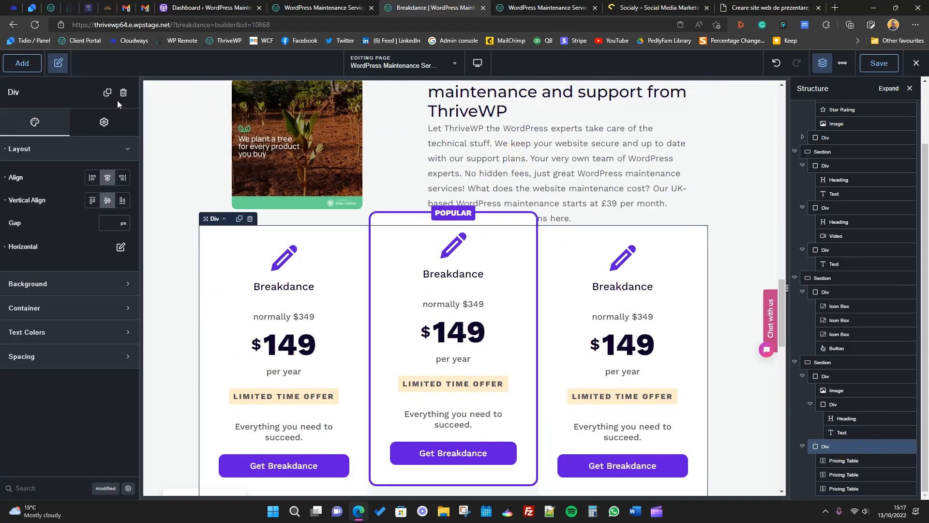
pyautogui.click(27, 487)
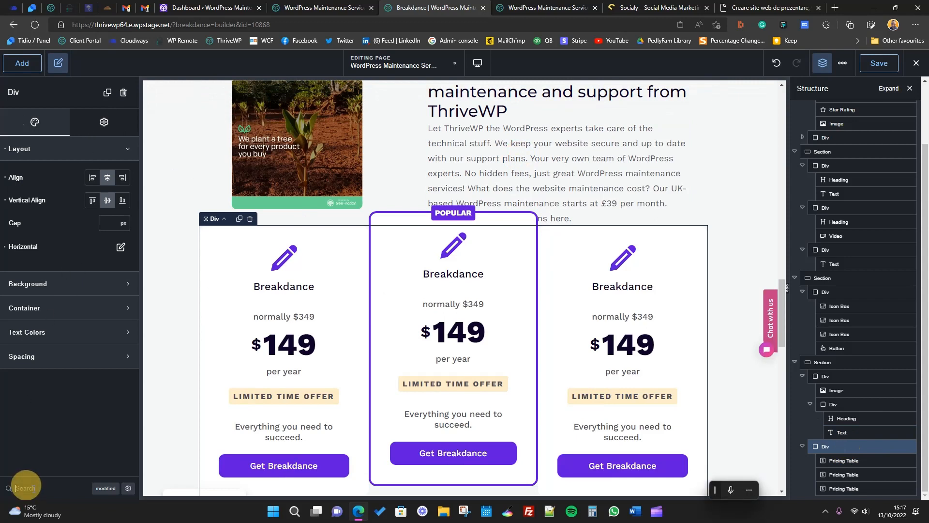
pyautogui.write('marg')
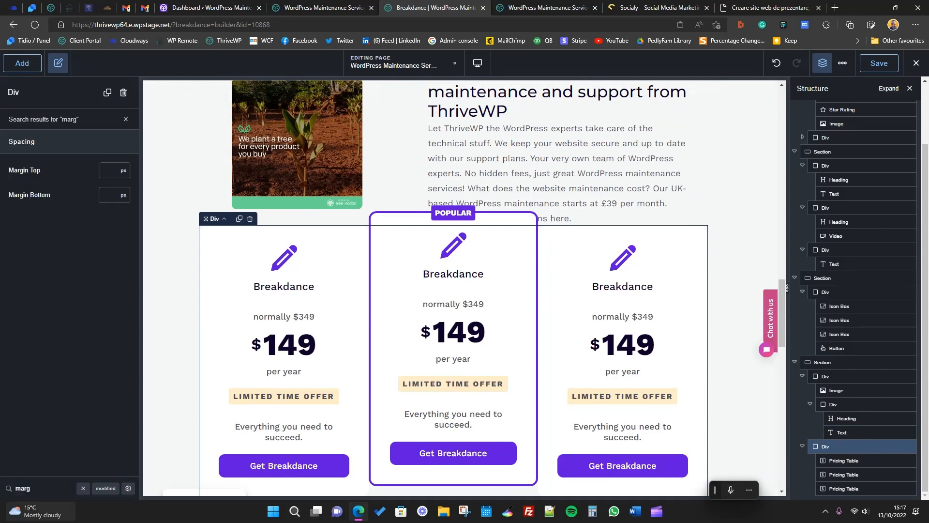
pyautogui.click(110, 171)
pyautogui.write('60')
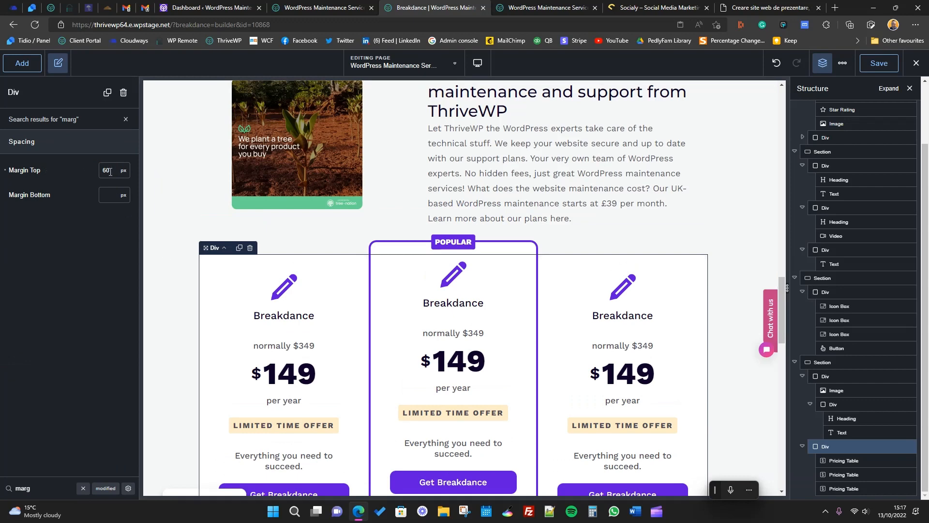
pyautogui.write('120')
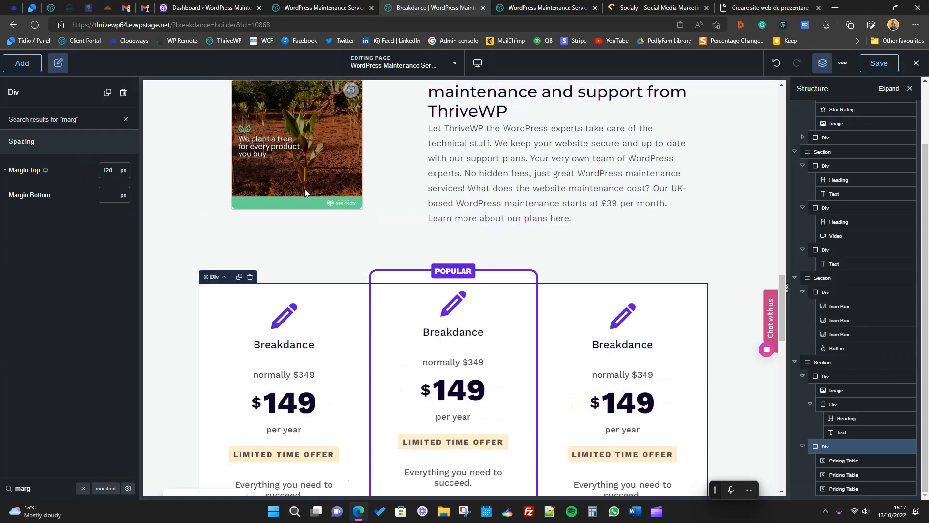
# - Review the image-and-text block, the pricing row and the footer at full canvas width with the properties panel hidden
pyautogui.click(581, 104)
pyautogui.click(58, 63)
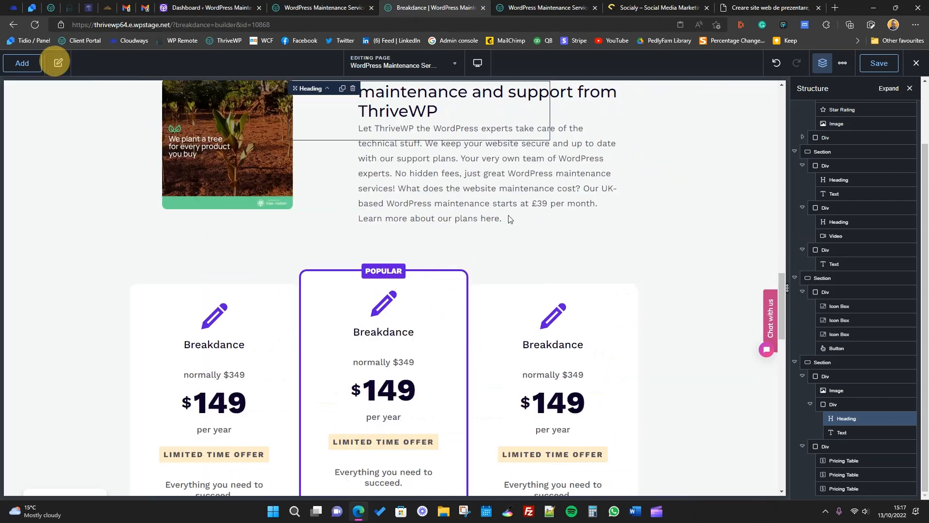
pyautogui.scroll(-3, 733, 226)
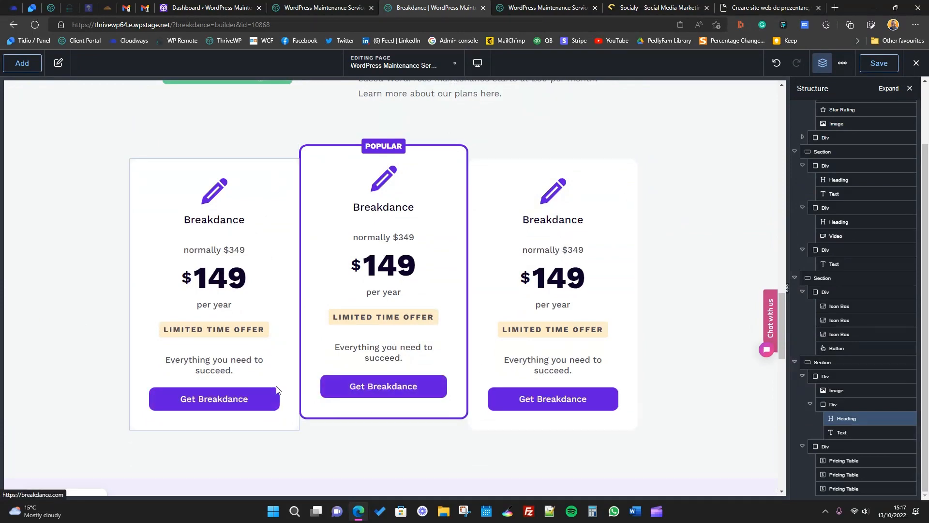
pyautogui.scroll(5, 451, 429)
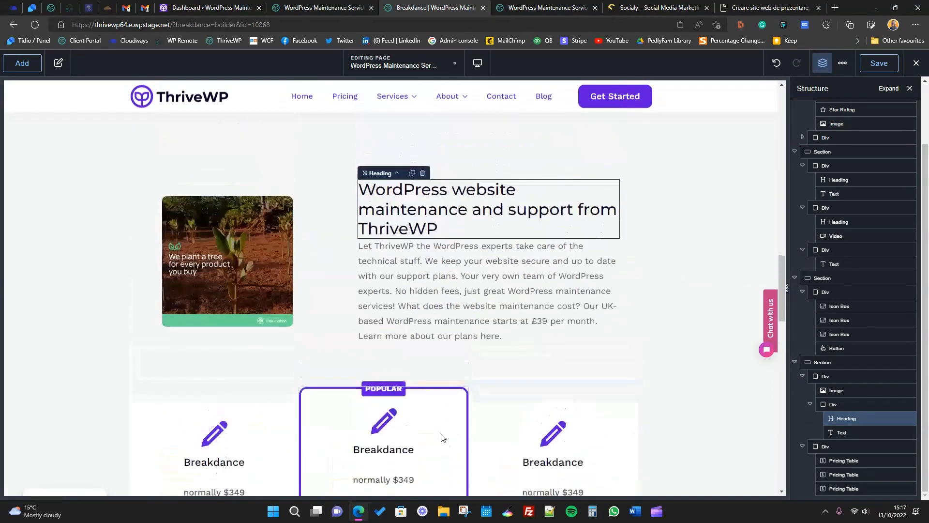
pyautogui.scroll(-5, 440, 438)
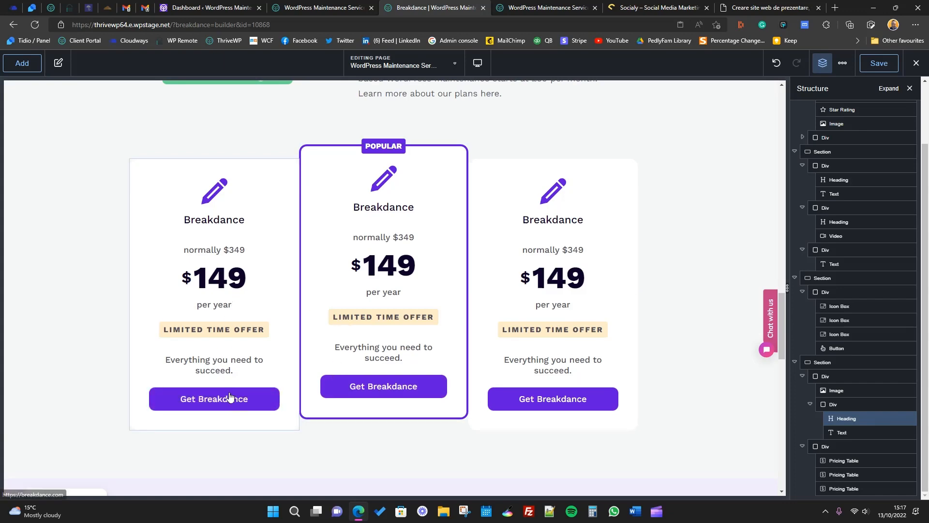
pyautogui.scroll(2, 229, 397)
pyautogui.scroll(-5, 599, 269)
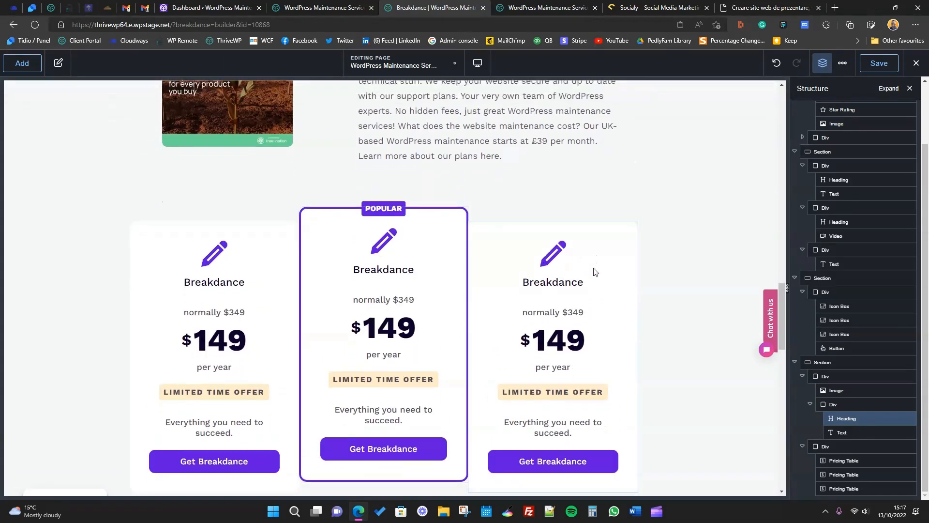
pyautogui.click(362, 6)
pyautogui.click(401, 7)
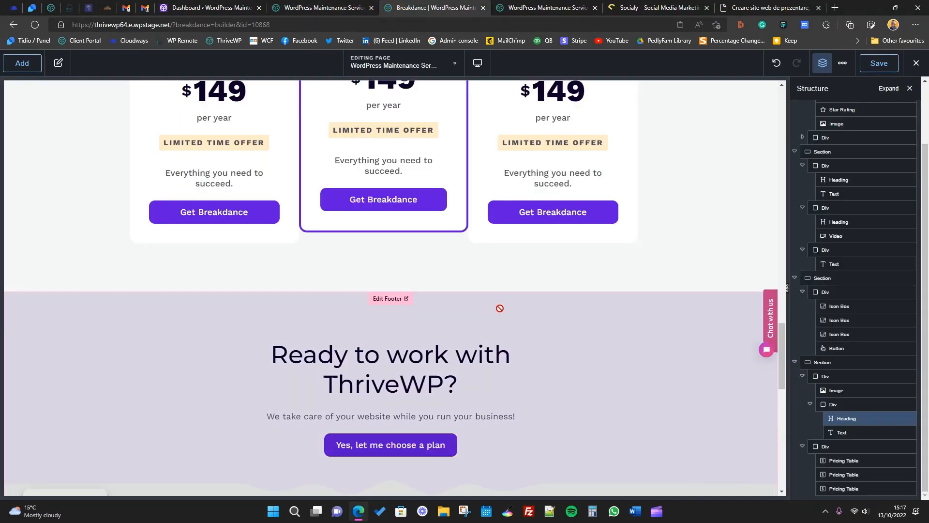
pyautogui.scroll(-4, 525, 326)
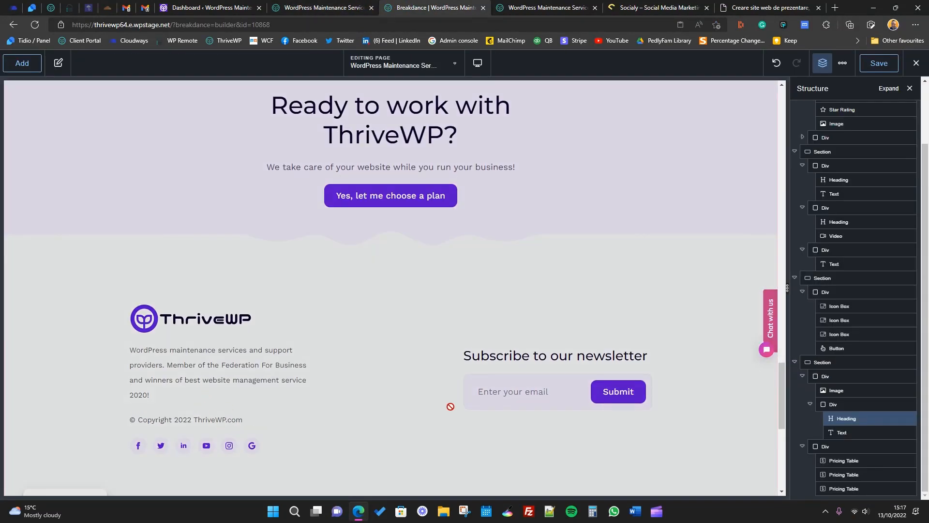
pyautogui.scroll(10, 473, 393)
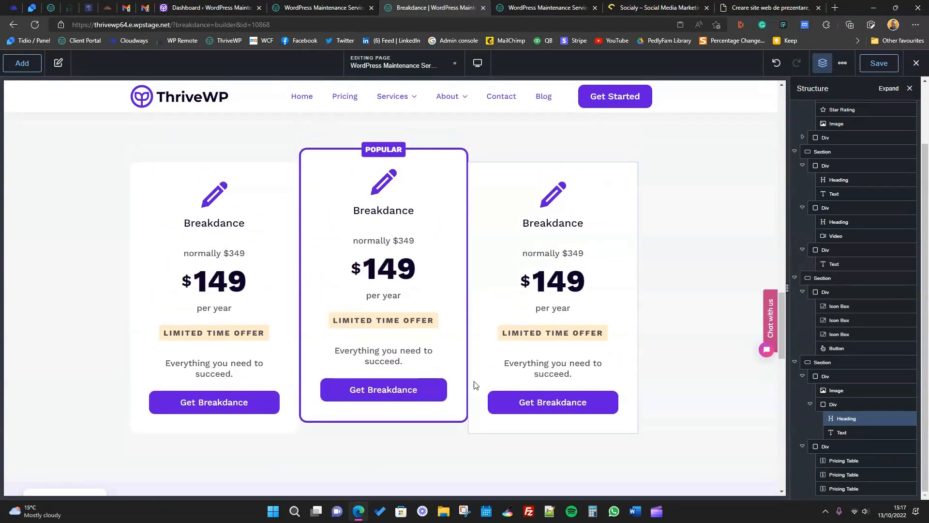
# - Review the page from the pricing row back up through the feature cards and video section to the hero
pyautogui.scroll(7, 473, 390)
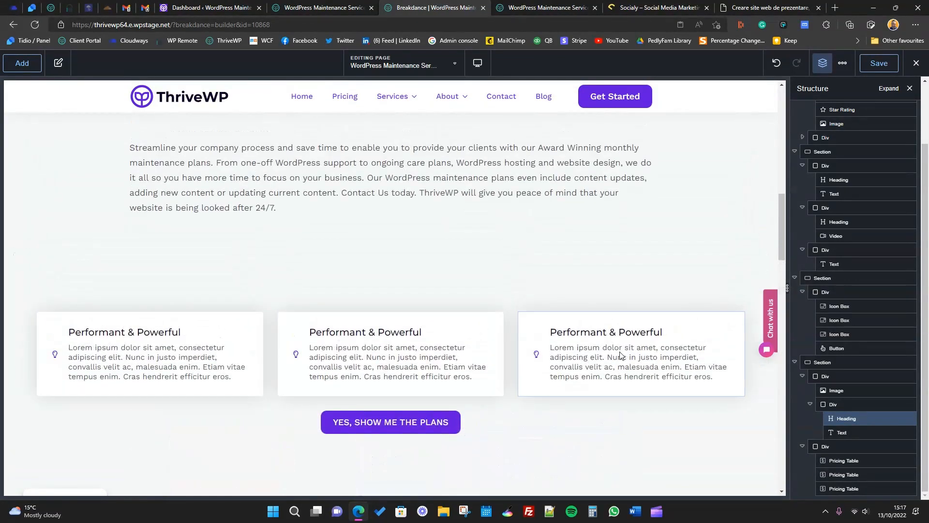
pyautogui.scroll(4, 319, 356)
pyautogui.scroll(4, 319, 355)
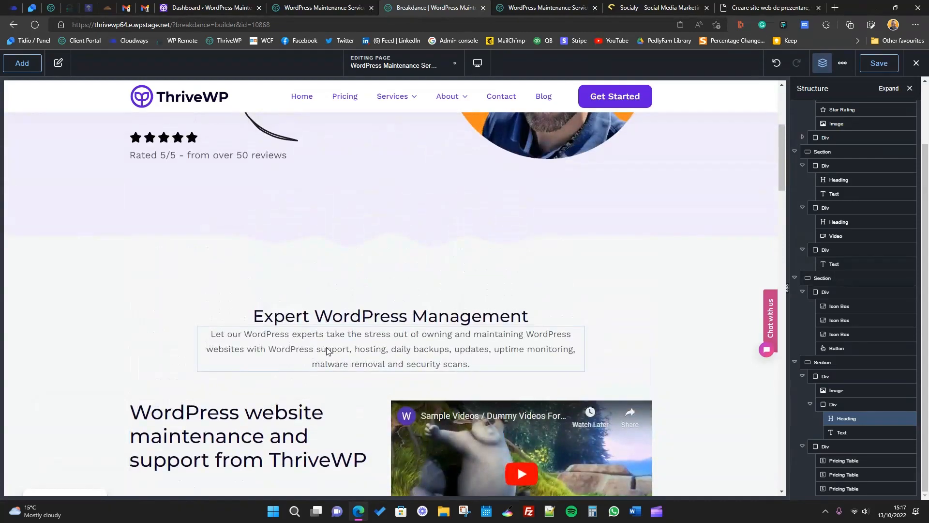
pyautogui.scroll(4, 327, 350)
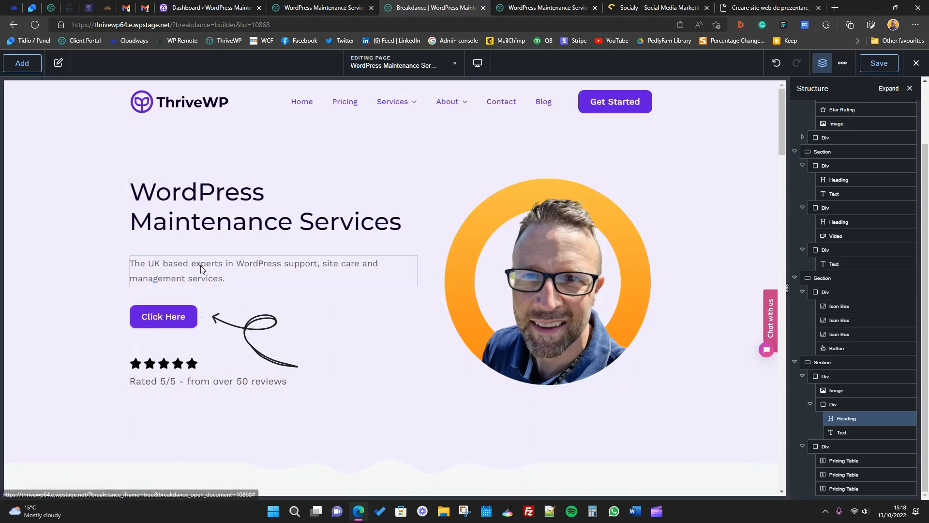
# - Bring back the properties panel with the selected Heading's content settings, and review the page down to the "Ready to work with ThriveWP?" section
pyautogui.click(63, 68)
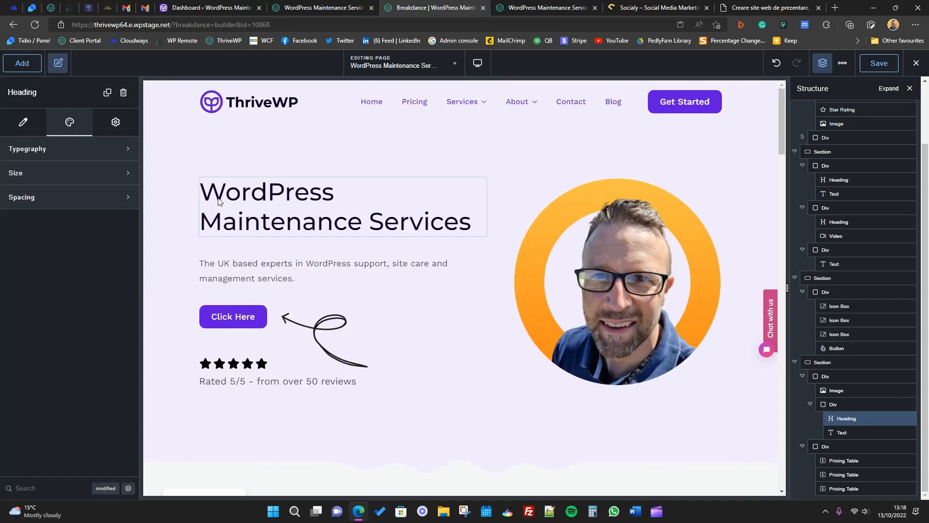
pyautogui.click(14, 124)
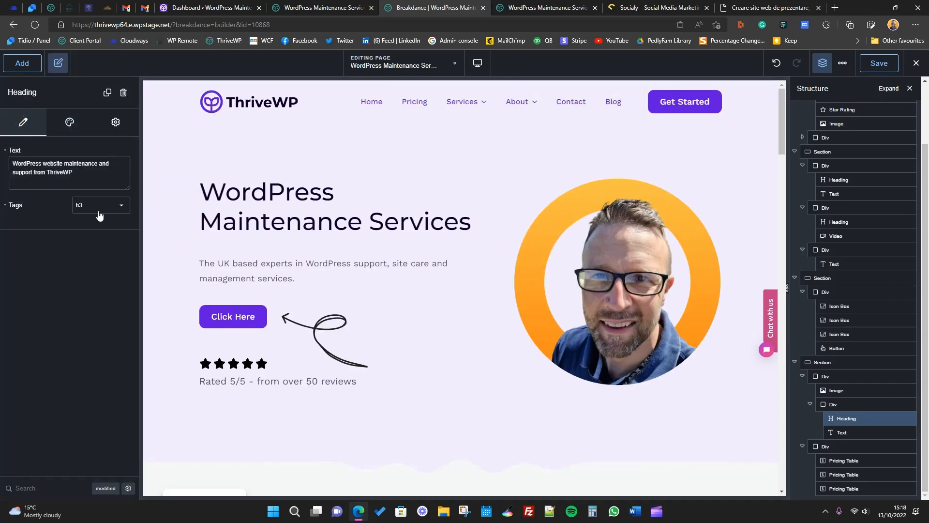
pyautogui.scroll(-10, 469, 392)
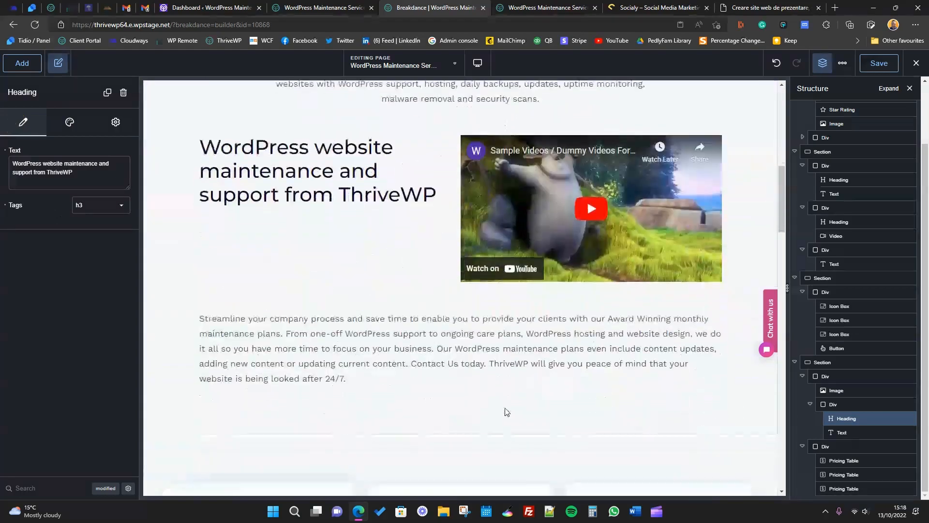
pyautogui.scroll(-10, 506, 411)
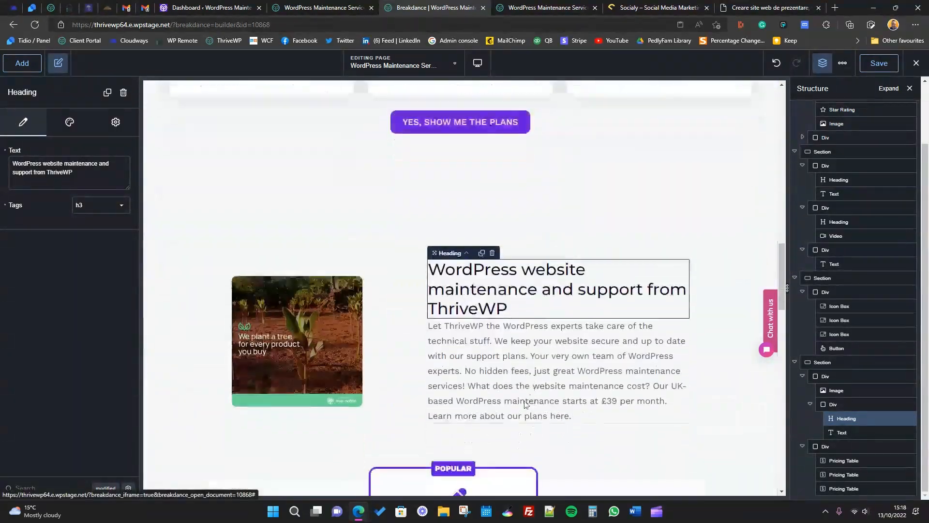
pyautogui.scroll(-4, 525, 404)
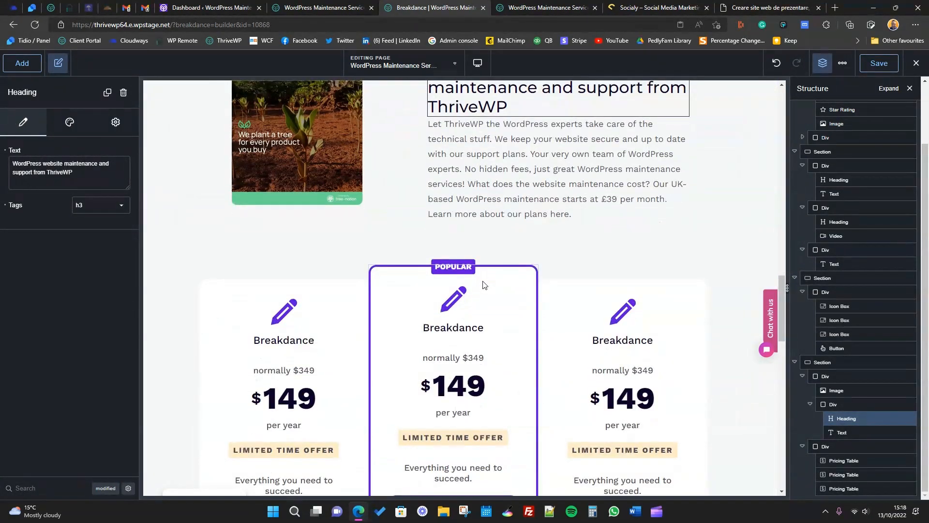
pyautogui.scroll(-6, 484, 285)
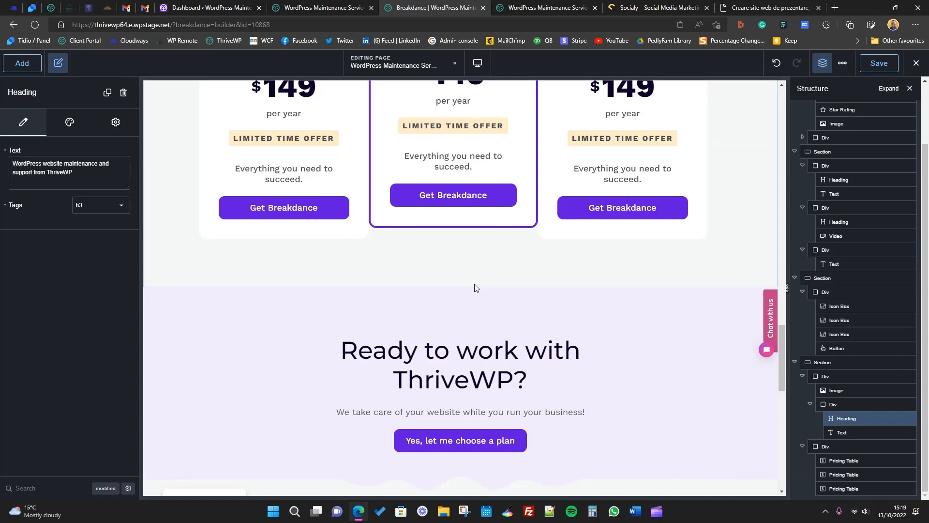
pyautogui.click(427, 515)
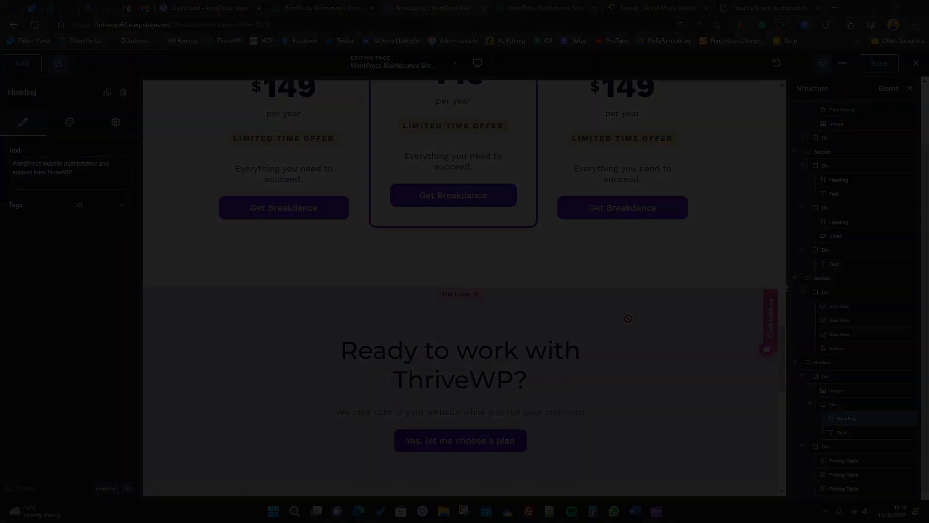